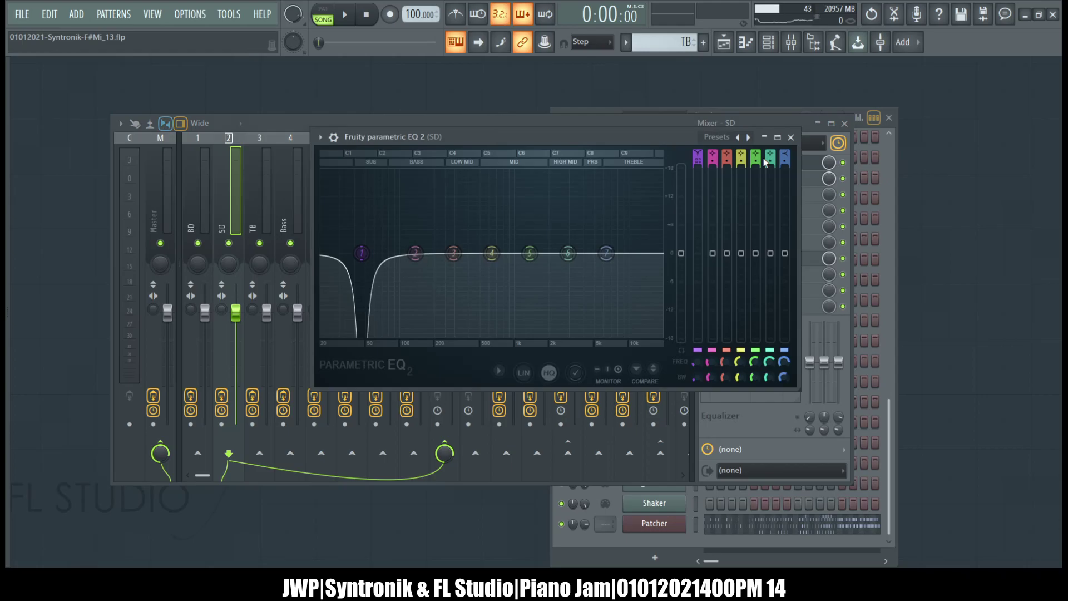
Step: Move the SD track's Fruity parametric EQ 2 below Fruity Limiter, into effect slot 3
{"action": "left_click", "coordinate": [790, 137]}
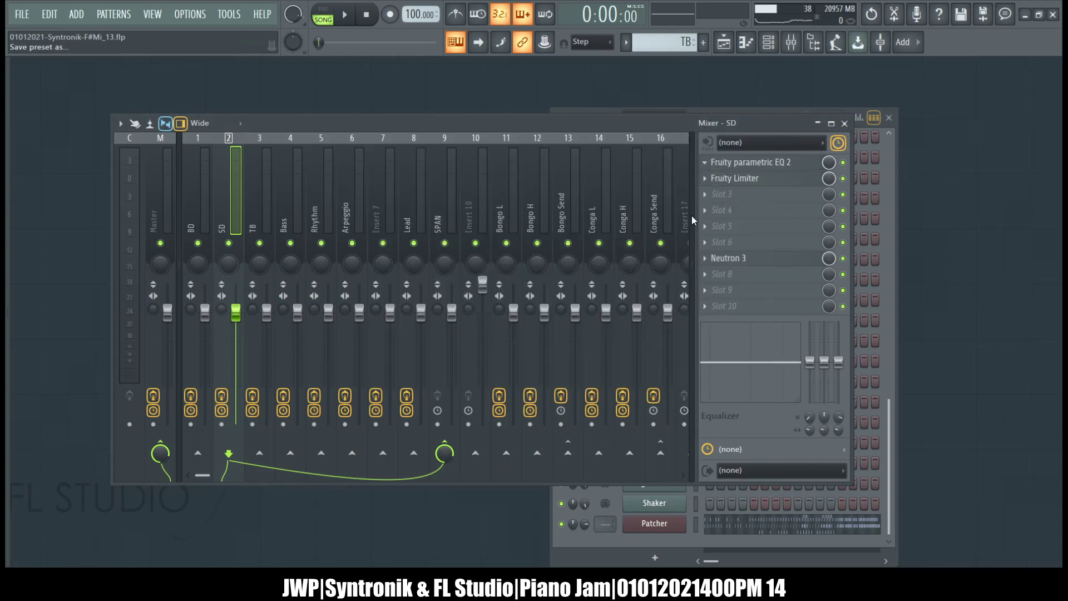
{"action": "left_click", "coordinate": [706, 166]}
{"action": "left_click", "coordinate": [738, 391]}
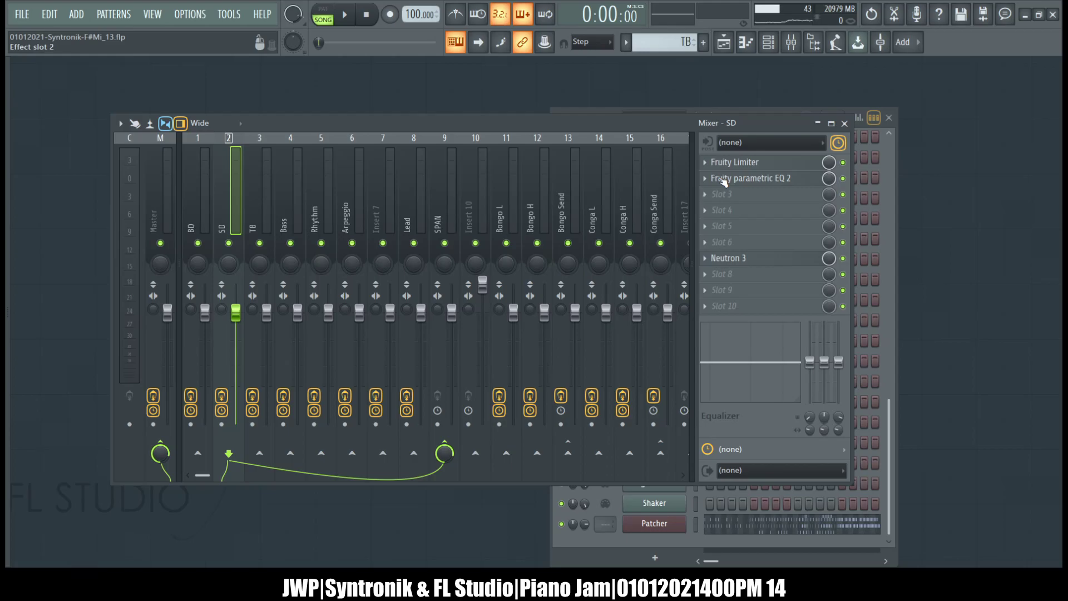
{"action": "scroll", "coordinate": [723, 198], "scroll_direction": "down", "scroll_amount": 2}
{"action": "scroll", "coordinate": [723, 199], "scroll_direction": "up", "scroll_amount": 2}
{"action": "scroll", "coordinate": [724, 184], "scroll_direction": "down", "scroll_amount": 1}
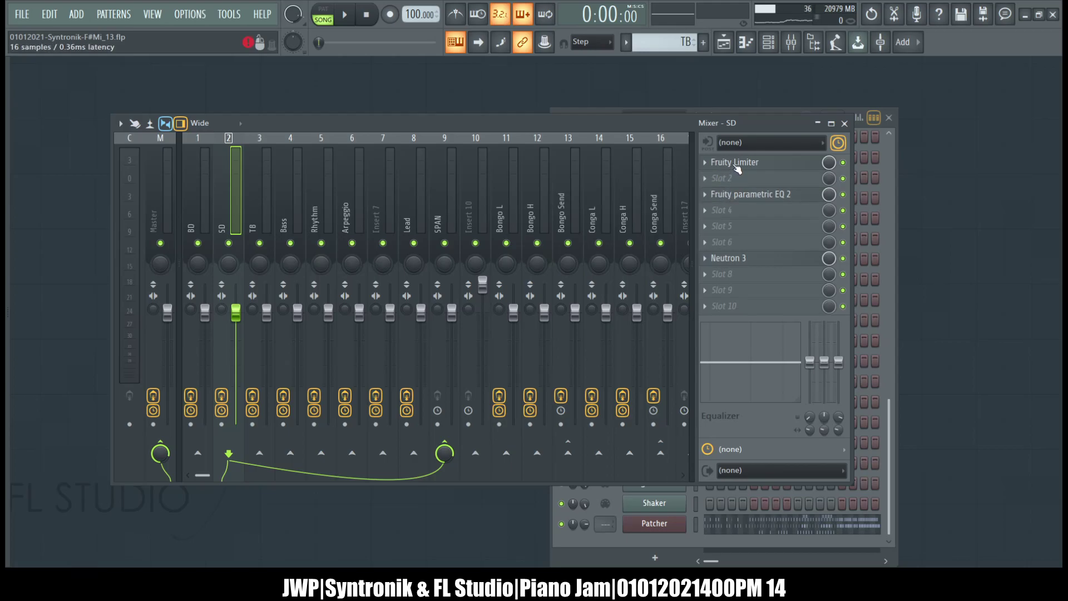
Step: Move the SD track's Fruity Limiter to slot 2 and check the curve of its parametric EQ
{"action": "scroll", "coordinate": [737, 169], "scroll_direction": "down", "scroll_amount": 2}
{"action": "scroll", "coordinate": [738, 169], "scroll_direction": "up", "scroll_amount": 2}
{"action": "scroll", "coordinate": [738, 168], "scroll_direction": "down", "scroll_amount": 1}
{"action": "left_click", "coordinate": [751, 194]}
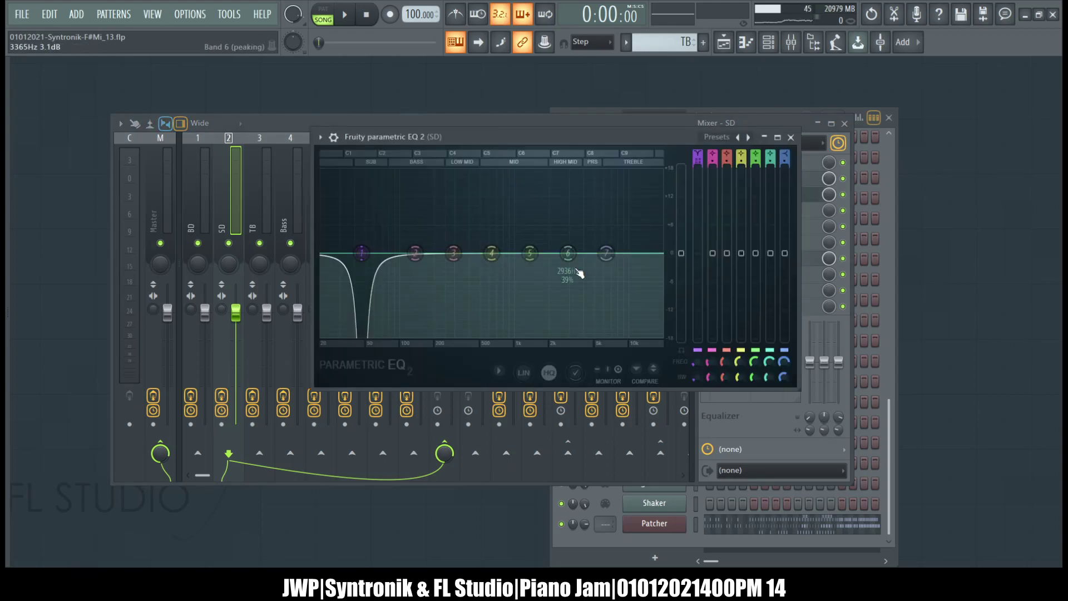
{"action": "left_click", "coordinate": [791, 137]}
Step: Move Neutron 3 up to effect slot 6 on the BD track
{"action": "left_click", "coordinate": [205, 184]}
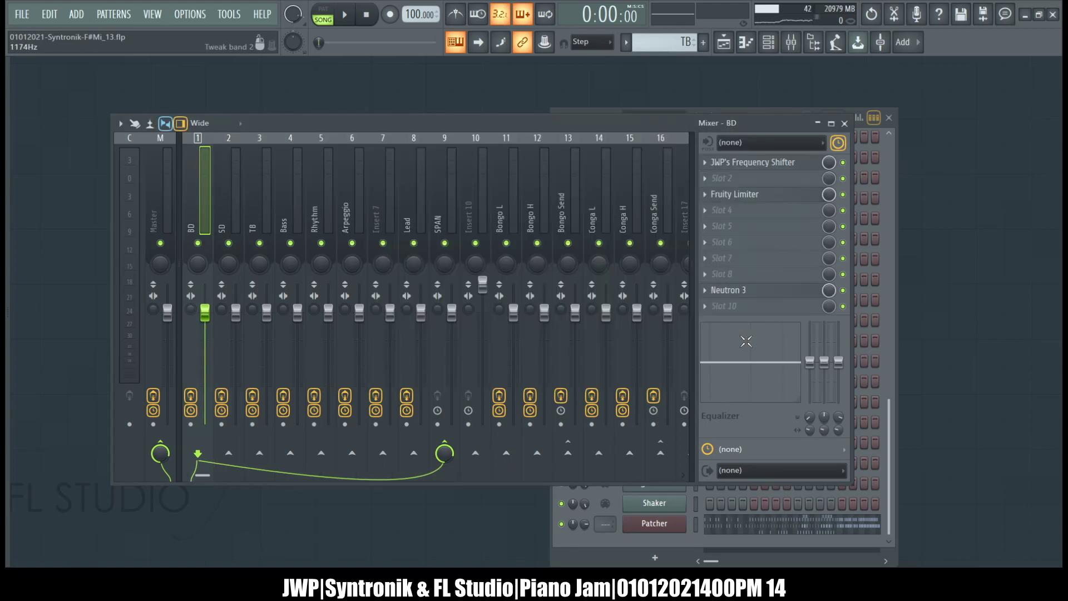
{"action": "left_click", "coordinate": [728, 292]}
{"action": "scroll", "coordinate": [728, 292], "scroll_direction": "up", "scroll_amount": 1}
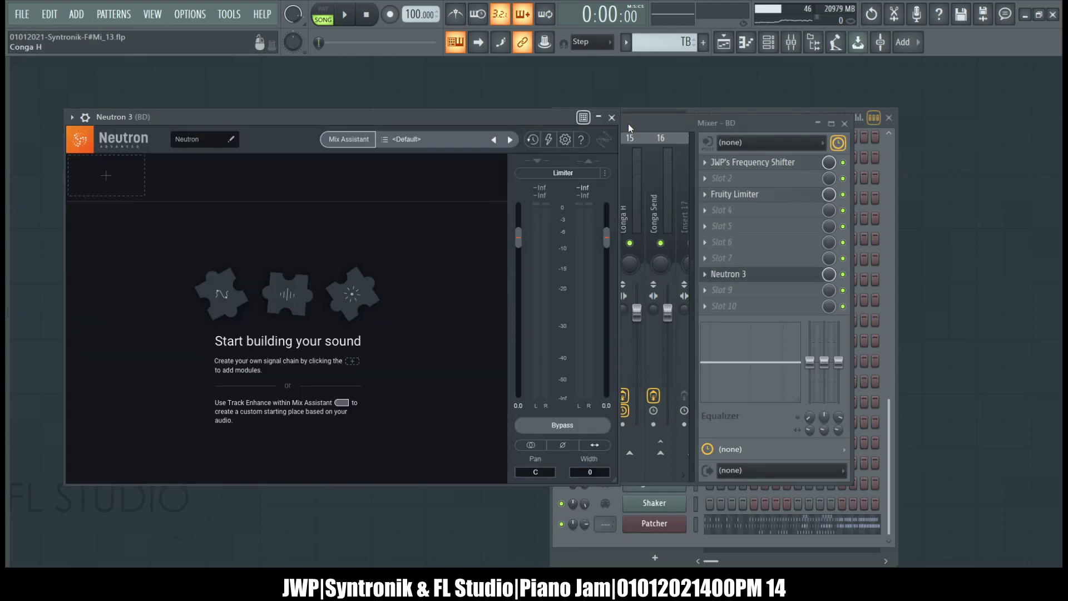
{"action": "left_click", "coordinate": [755, 276]}
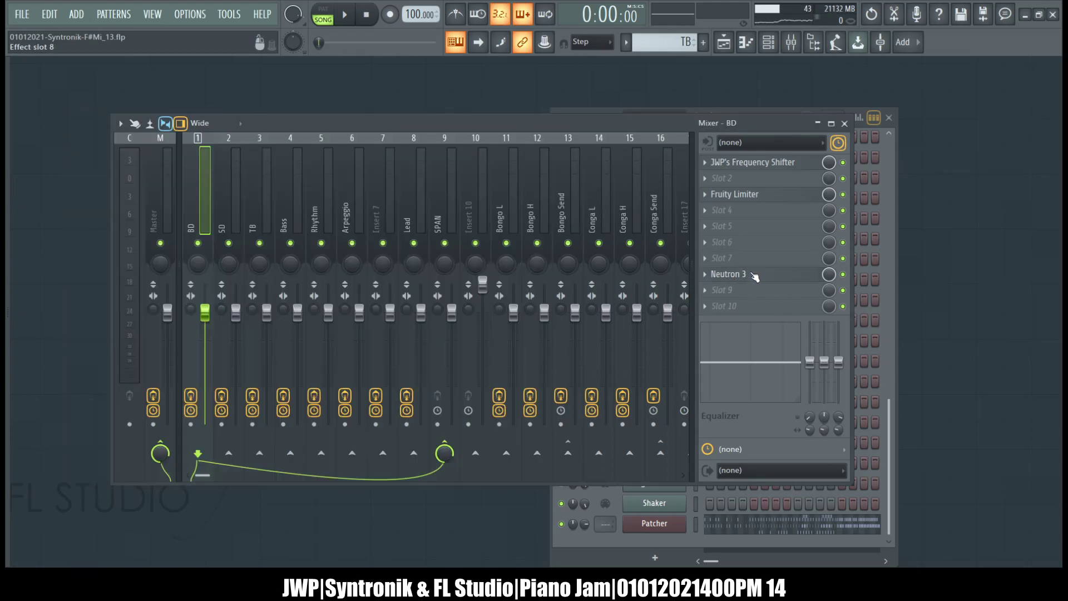
{"action": "left_click_drag", "start_coordinate": [755, 276], "coordinate": [755, 247]}
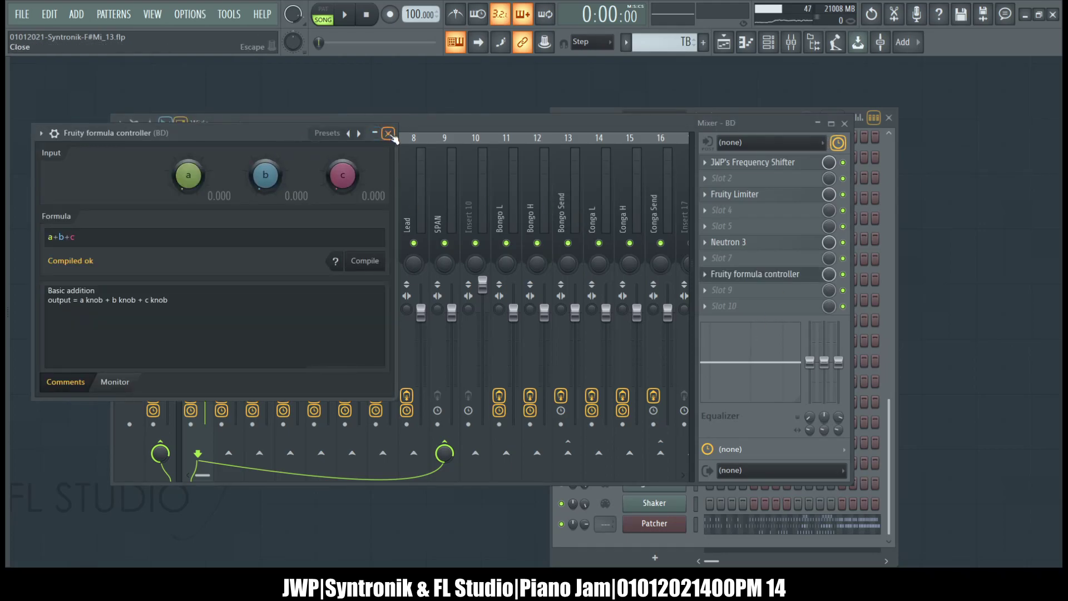
Step: Load Fruity peak controller into slot 8 of the BD track in place of Fruity formula controller
{"action": "left_click", "coordinate": [703, 276]}
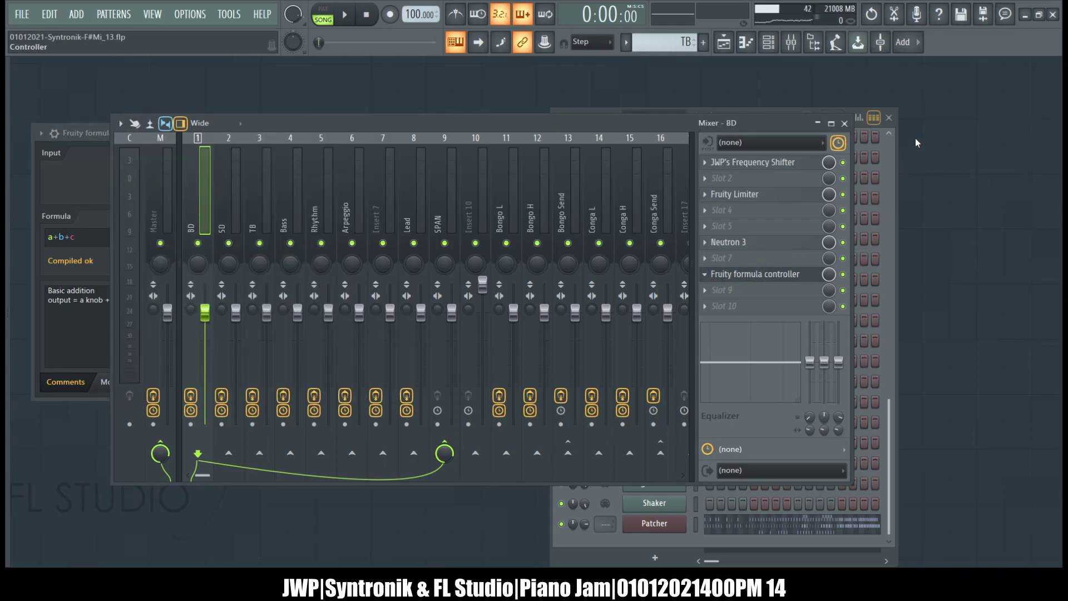
{"action": "left_click", "coordinate": [825, 159]}
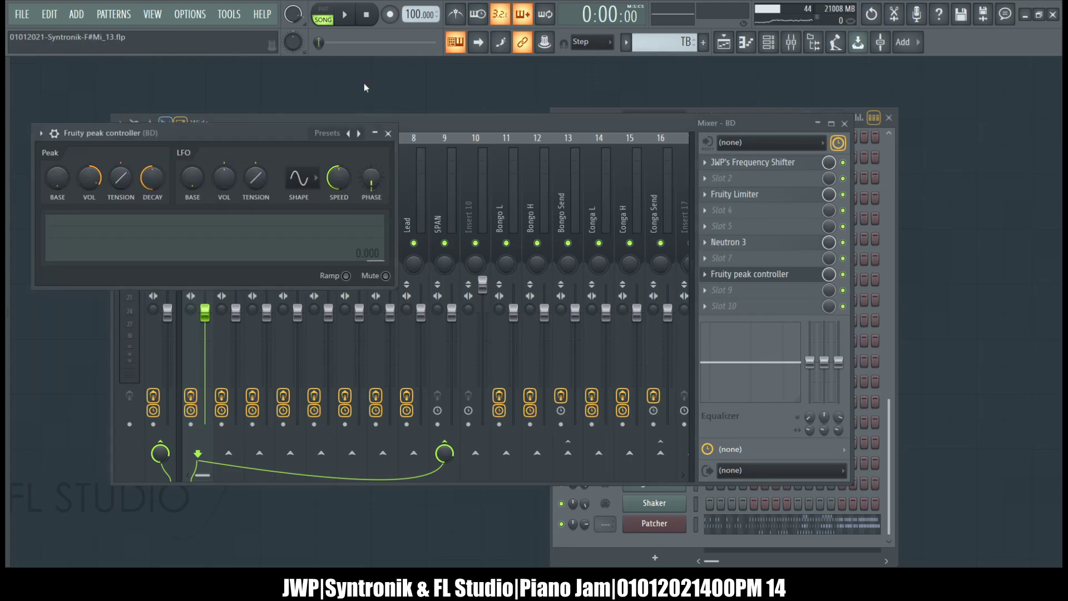
{"action": "left_click", "coordinate": [388, 133]}
Step: Copy the SD track's Fruity parametric EQ 2 with its settings onto the TB track
{"action": "left_click", "coordinate": [239, 175]}
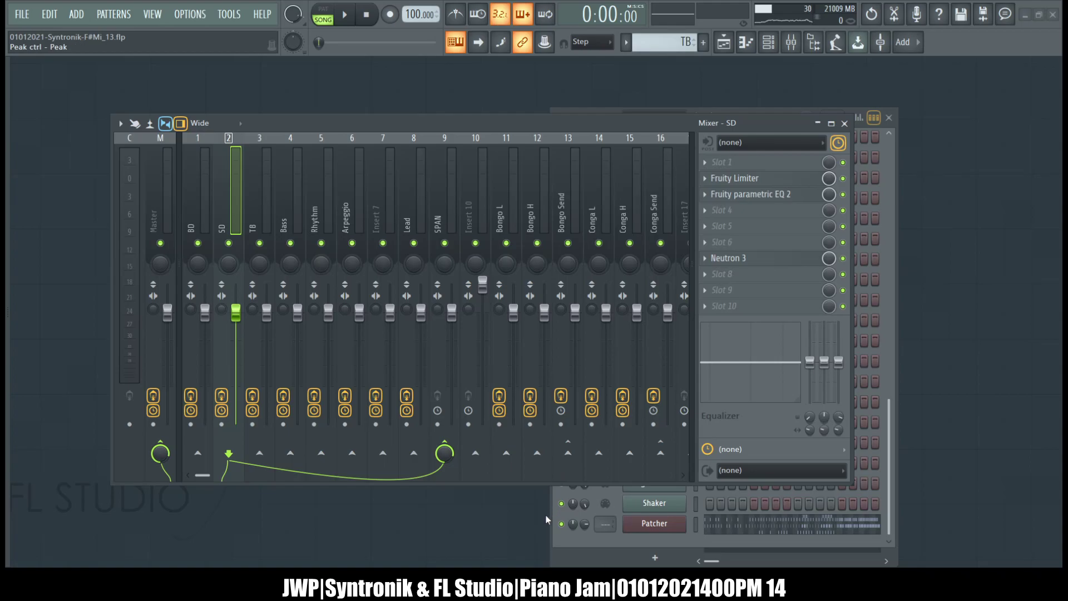
{"action": "left_click", "coordinate": [266, 179]}
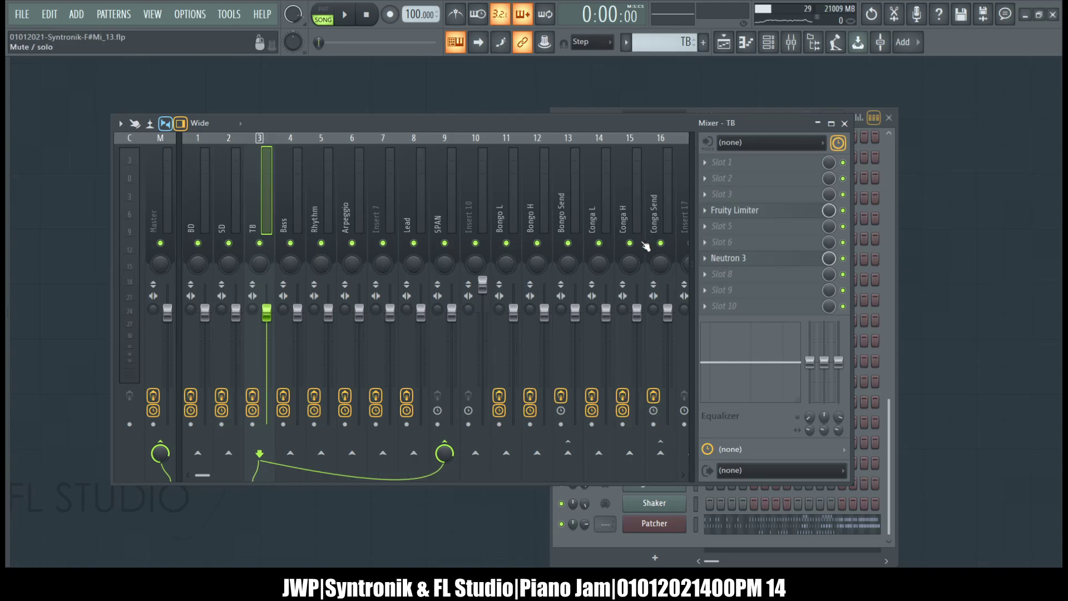
{"action": "left_click", "coordinate": [230, 187]}
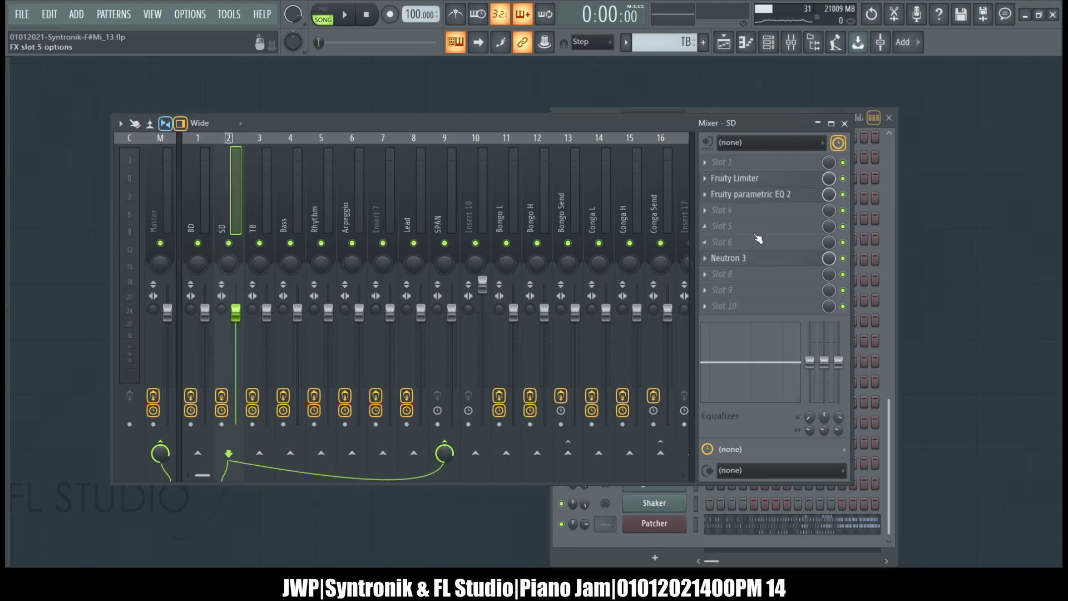
{"action": "left_click", "coordinate": [708, 196]}
{"action": "left_click_drag", "start_coordinate": [726, 267], "coordinate": [260, 191]}
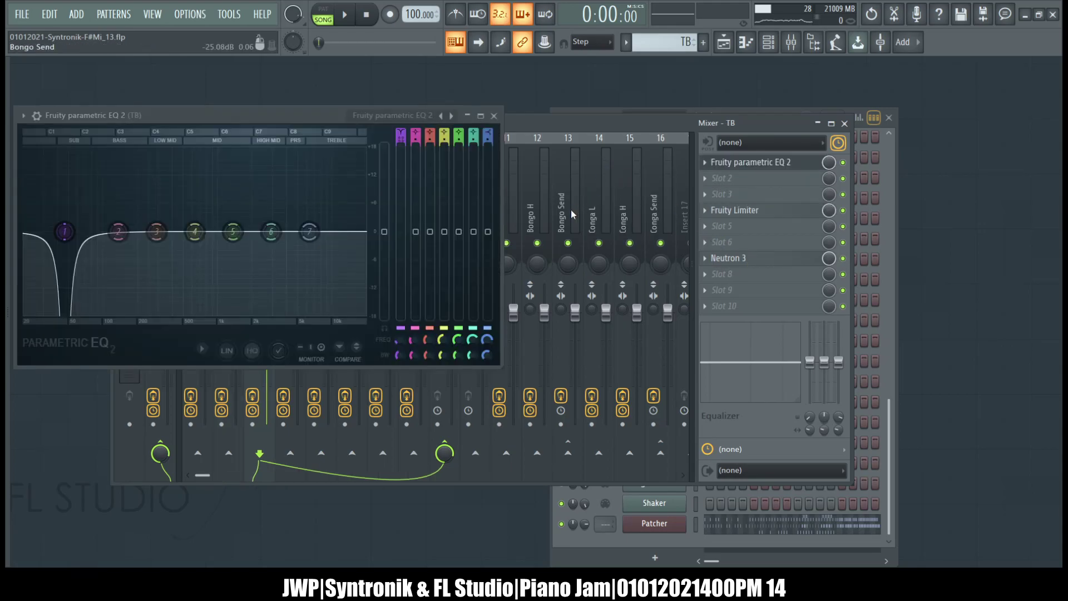
{"action": "left_click", "coordinate": [496, 118]}
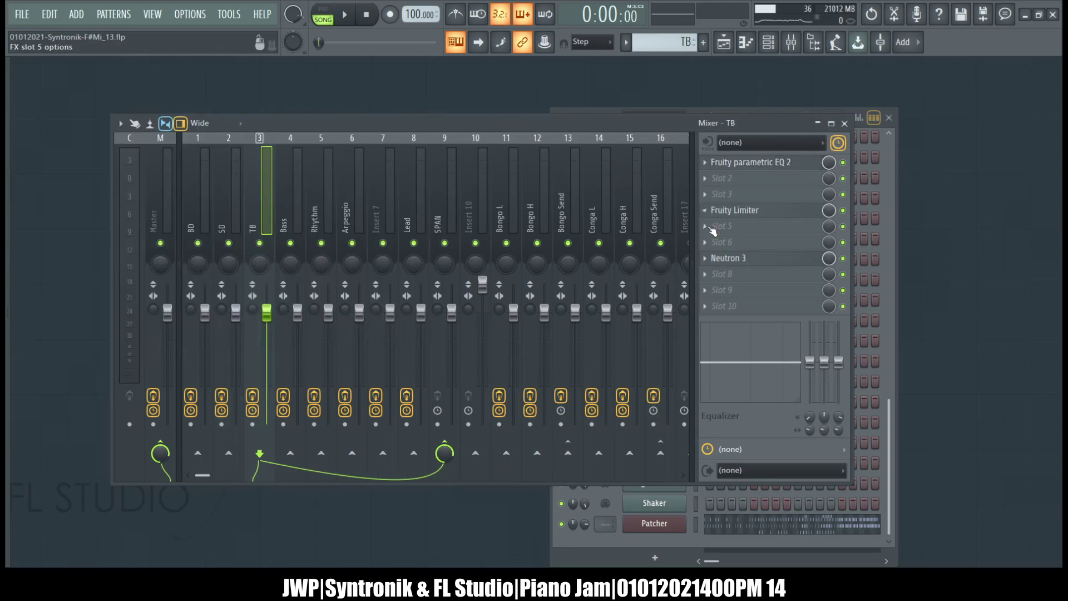
Step: Move the TB track's Fruity parametric EQ 2 to slot 8 and copy it to slot 8 of the Bass track
{"action": "left_click_drag", "start_coordinate": [724, 163], "coordinate": [351, 245]}
{"action": "left_click_drag", "start_coordinate": [290, 187], "coordinate": [289, 186]}
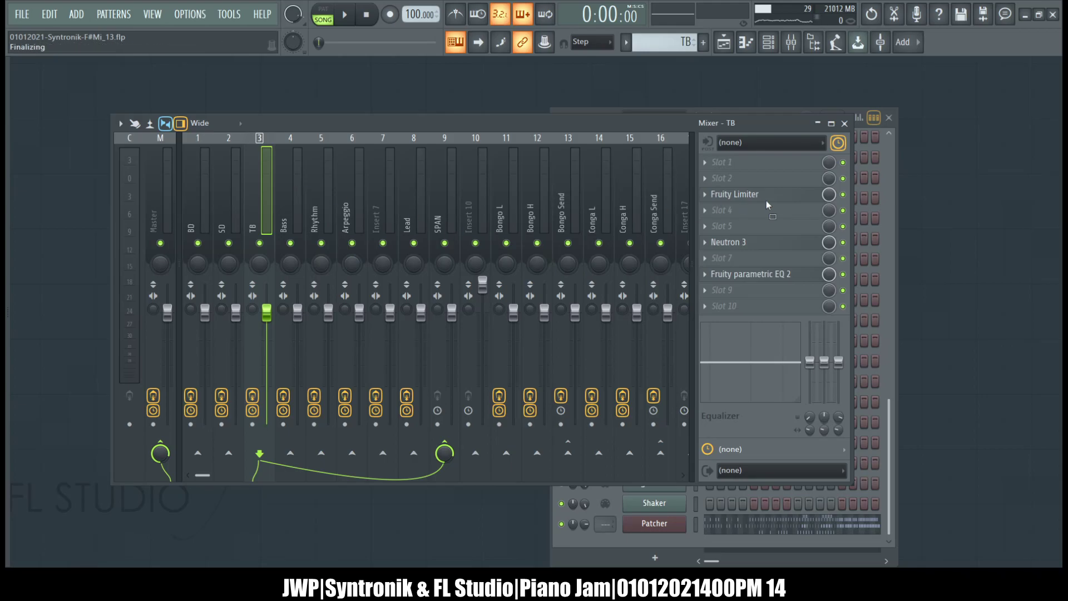
{"action": "left_click_drag", "start_coordinate": [766, 183], "coordinate": [767, 280]}
{"action": "left_click", "coordinate": [529, 151]}
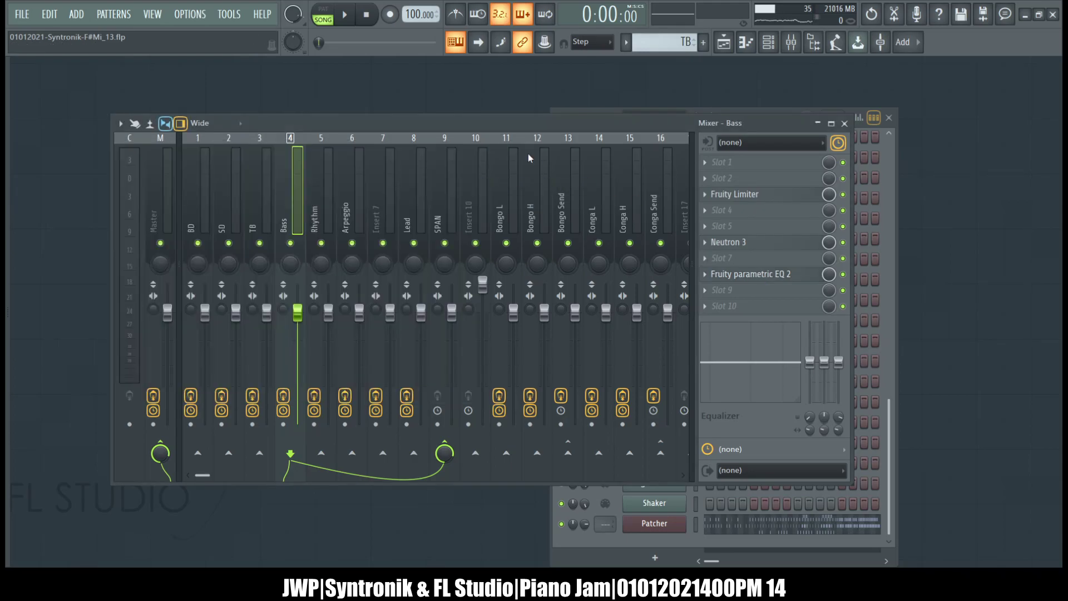
Step: Copy the Bass track's Fruity parametric EQ 2 to the Rhythm track and place it in slot 8
{"action": "left_click_drag", "start_coordinate": [731, 321], "coordinate": [318, 192]}
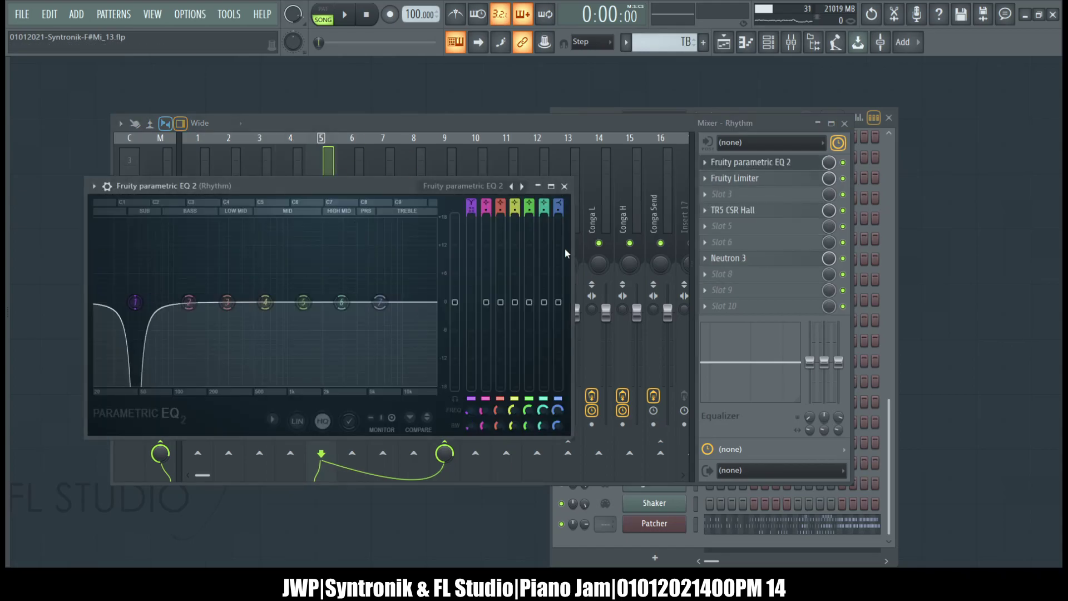
{"action": "left_click", "coordinate": [565, 186]}
{"action": "left_click_drag", "start_coordinate": [760, 164], "coordinate": [760, 280]}
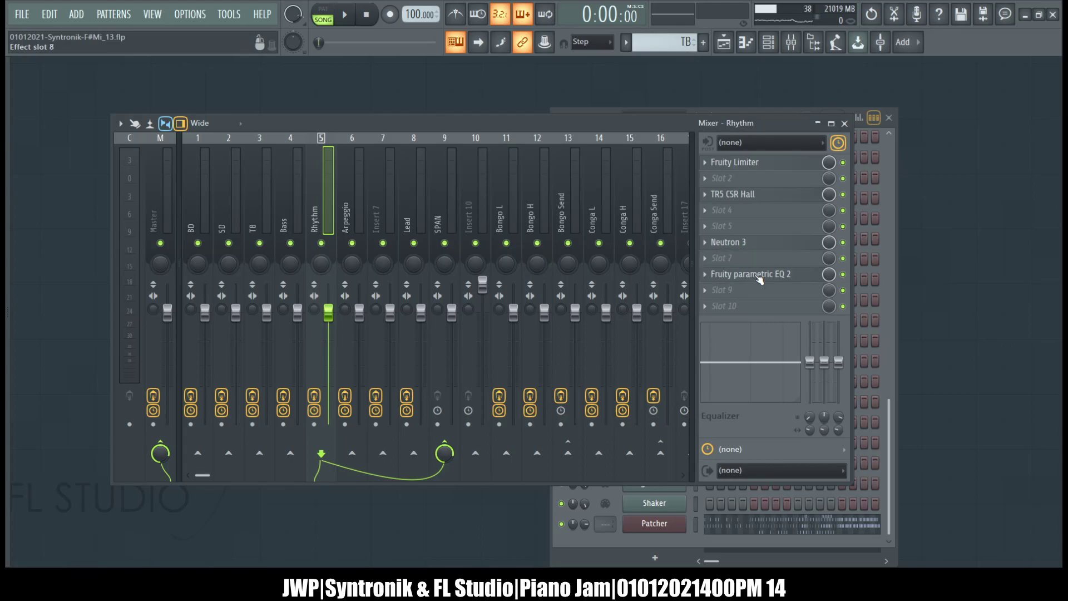
Step: Copy the Rhythm track's Fruity parametric EQ 2 to the Arpeggio track and place it in slot 9
{"action": "left_click", "coordinate": [361, 206]}
{"action": "left_click", "coordinate": [329, 187]}
{"action": "left_click", "coordinate": [707, 273]}
{"action": "left_click_drag", "start_coordinate": [729, 323], "coordinate": [354, 202]}
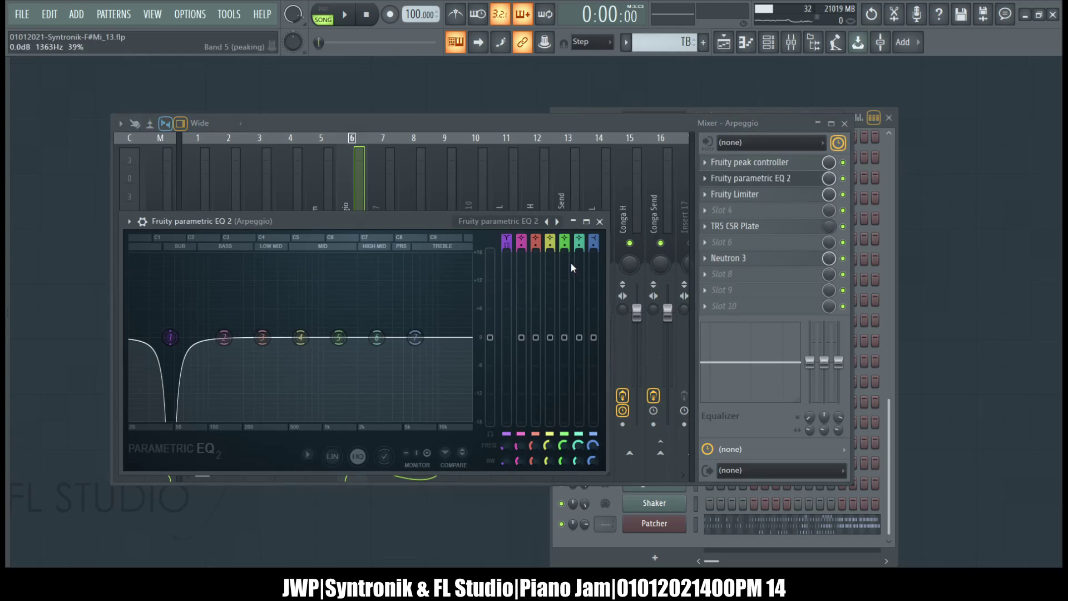
{"action": "left_click", "coordinate": [599, 221]}
{"action": "left_click_drag", "start_coordinate": [779, 178], "coordinate": [777, 292]}
Step: Copy the Arpeggio track's Fruity parametric EQ 2 to the Lead track and place it in slot 8, after Neutron 3
{"action": "left_click", "coordinate": [705, 291]}
{"action": "left_click_drag", "start_coordinate": [745, 366], "coordinate": [553, 336]}
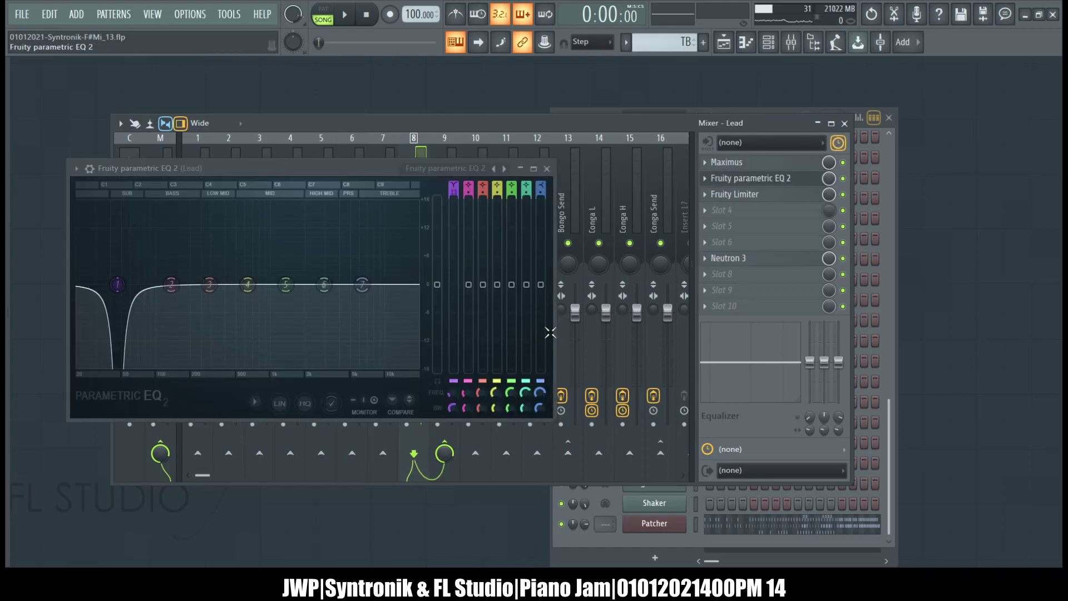
{"action": "left_click", "coordinate": [552, 168]}
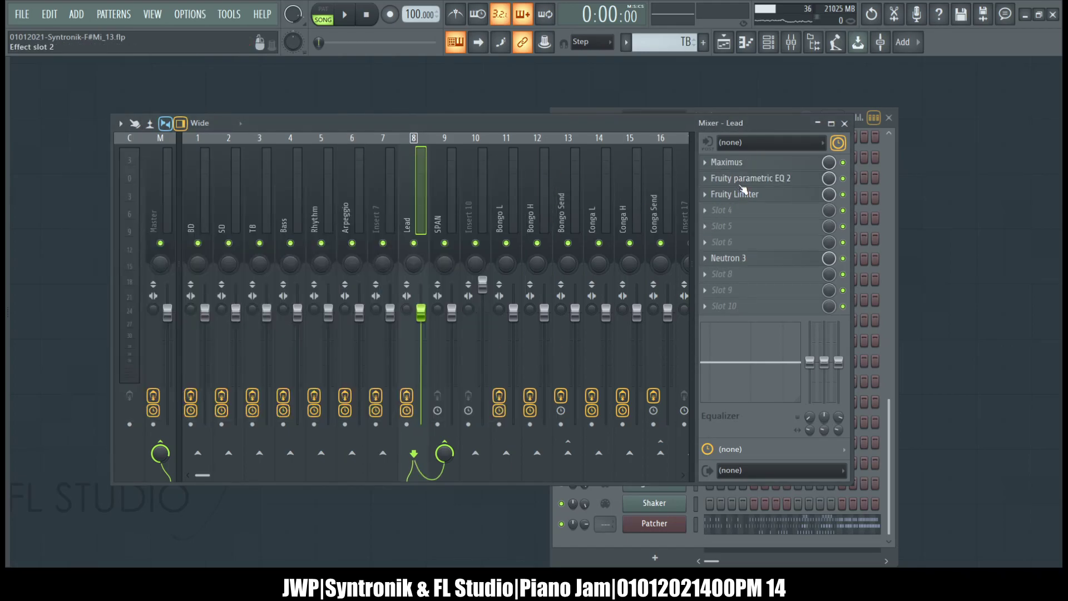
{"action": "left_click_drag", "start_coordinate": [744, 179], "coordinate": [746, 277]}
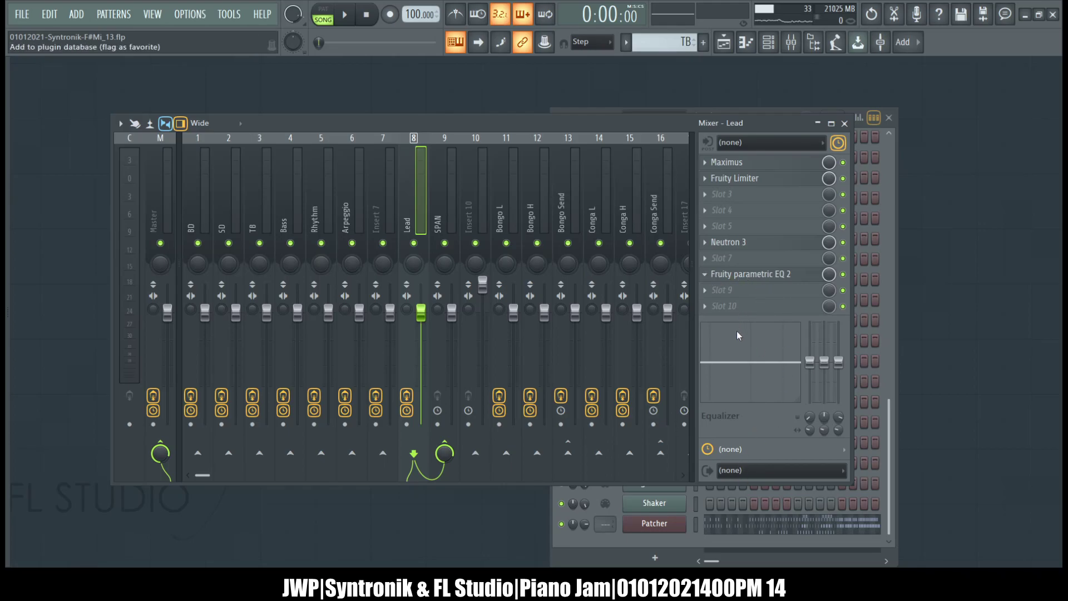
{"action": "left_click", "coordinate": [746, 480]}
{"action": "left_click", "coordinate": [705, 290]}
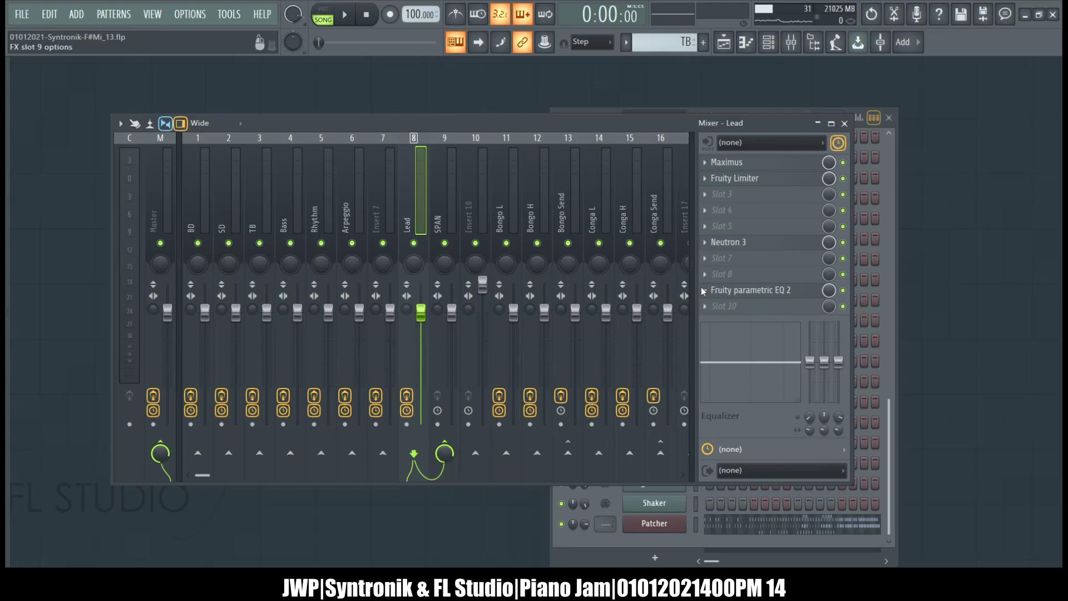
{"action": "left_click", "coordinate": [760, 469]}
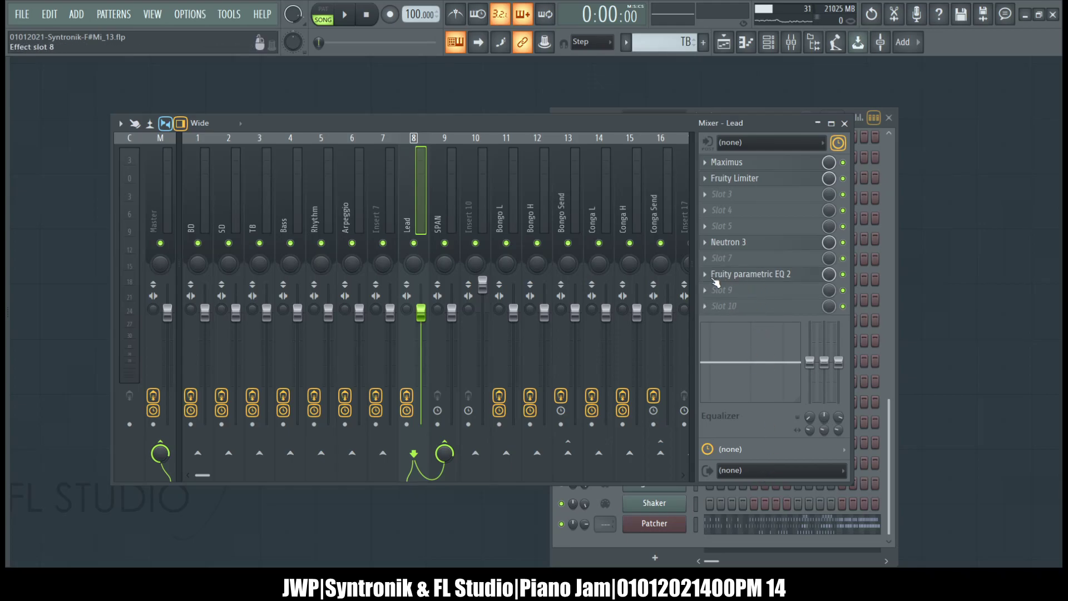
Step: Copy the Lead track's Fruity parametric EQ 2 to slot 9 of both the Bongo Send and Conga Send tracks
{"action": "left_click_drag", "start_coordinate": [753, 326], "coordinate": [511, 185]}
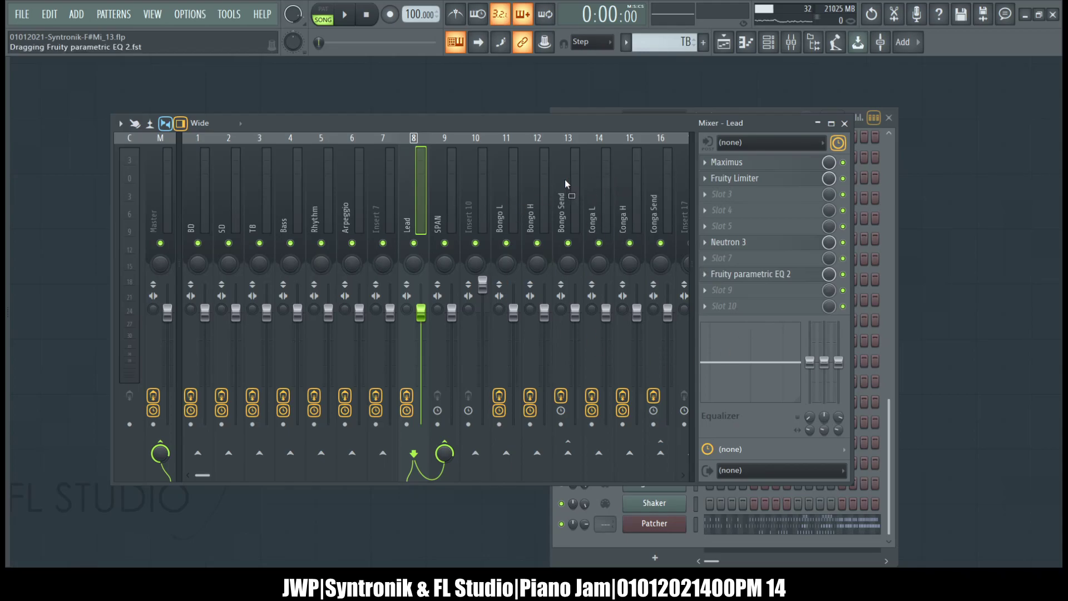
{"action": "left_click_drag", "start_coordinate": [568, 188], "coordinate": [565, 186]}
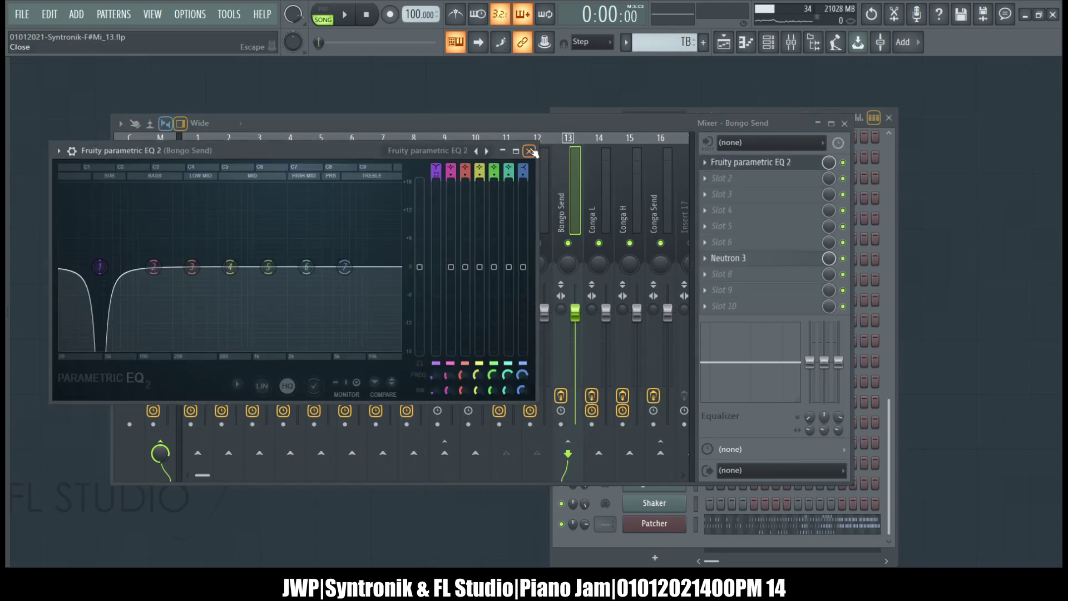
{"action": "left_click", "coordinate": [529, 150]}
{"action": "left_click_drag", "start_coordinate": [766, 166], "coordinate": [836, 259]}
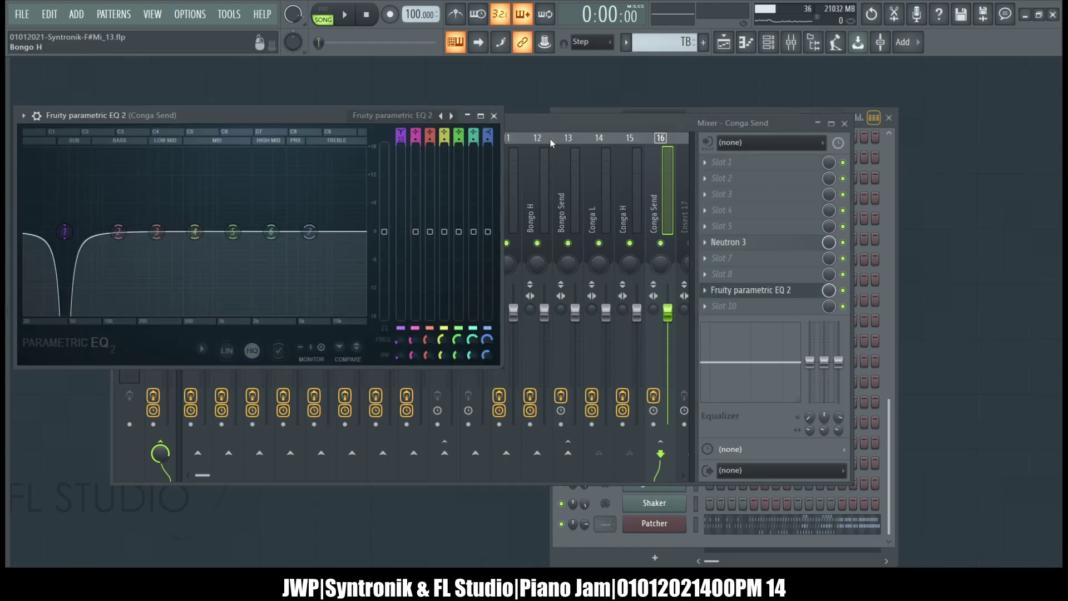
{"action": "left_click", "coordinate": [494, 116]}
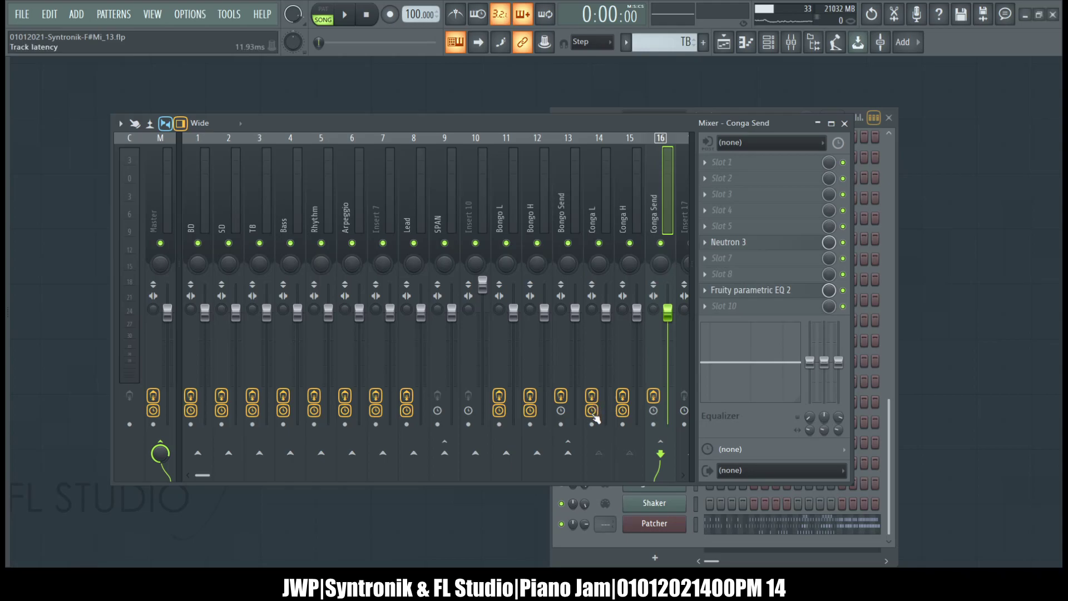
Step: Review the effect chains on the Bongo Send and Lead tracks
{"action": "left_click", "coordinate": [567, 190]}
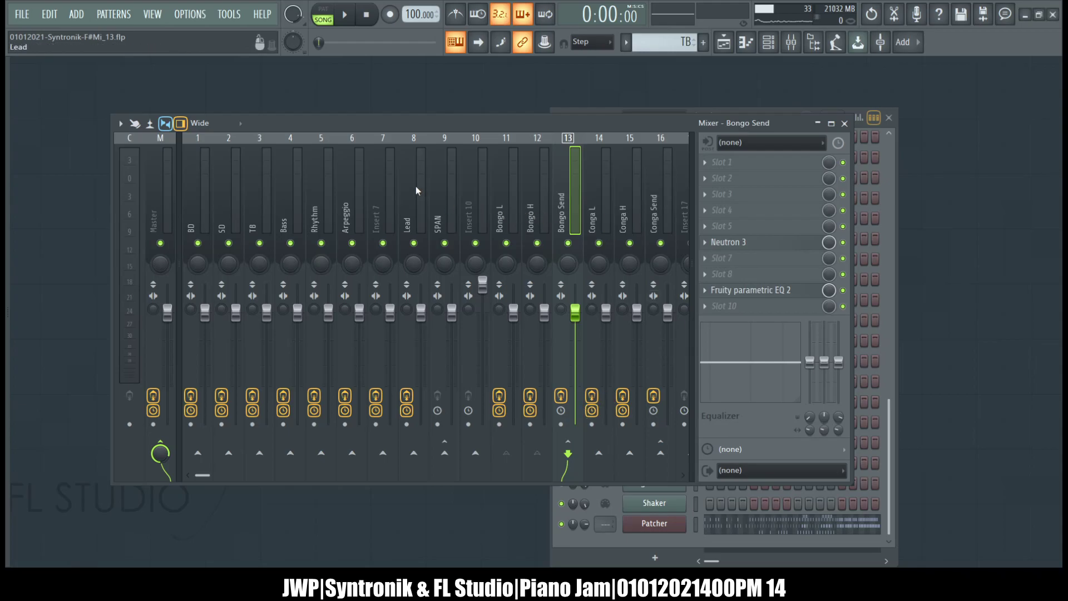
{"action": "left_click", "coordinate": [406, 207]}
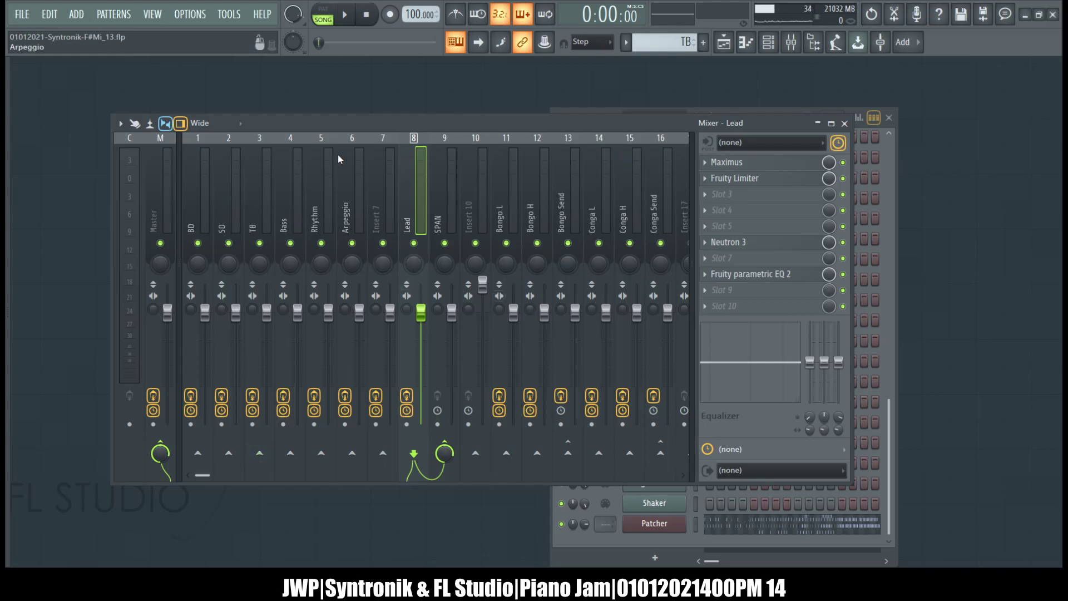
Step: Widen the mixer to show more tracks and name Insert 17 BD L and Insert 18 BD H
{"action": "left_click_drag", "start_coordinate": [852, 267], "coordinate": [934, 267]}
{"action": "left_click", "coordinate": [685, 209]}
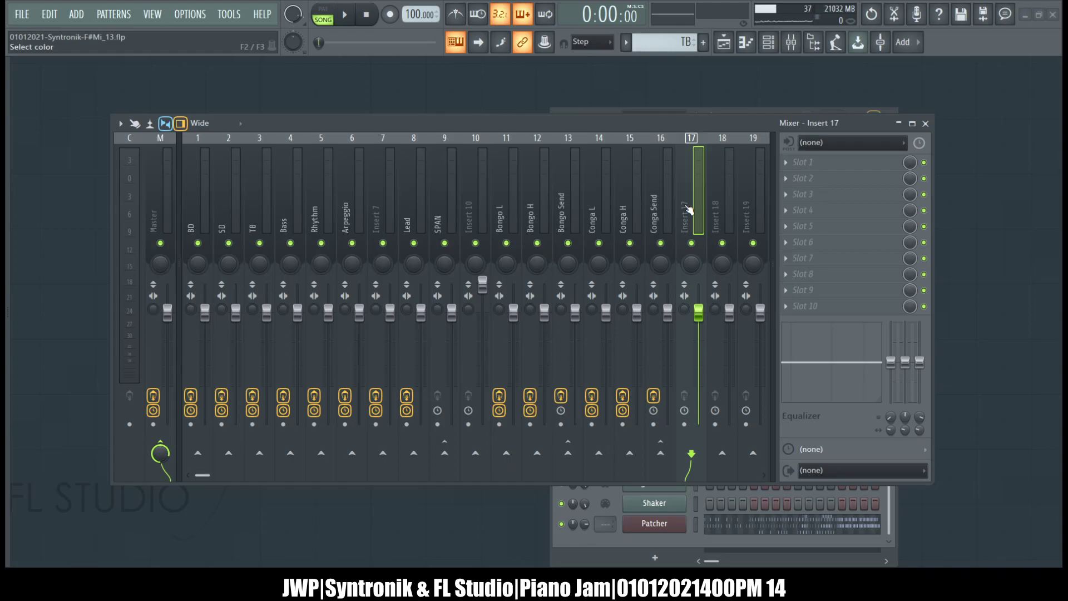
{"action": "key", "text": "ctrl+l"}
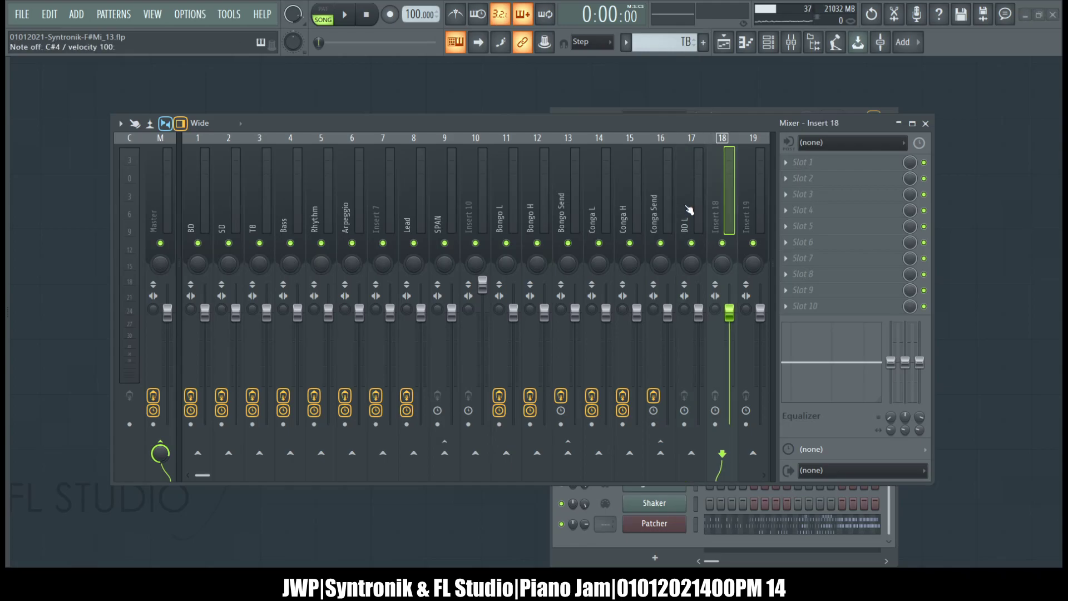
{"action": "key", "text": "ctrl+l"}
Step: Move the BD L and BD H tracks to mixer positions 2 and 3, directly after BD
{"action": "left_click", "coordinate": [684, 206]}
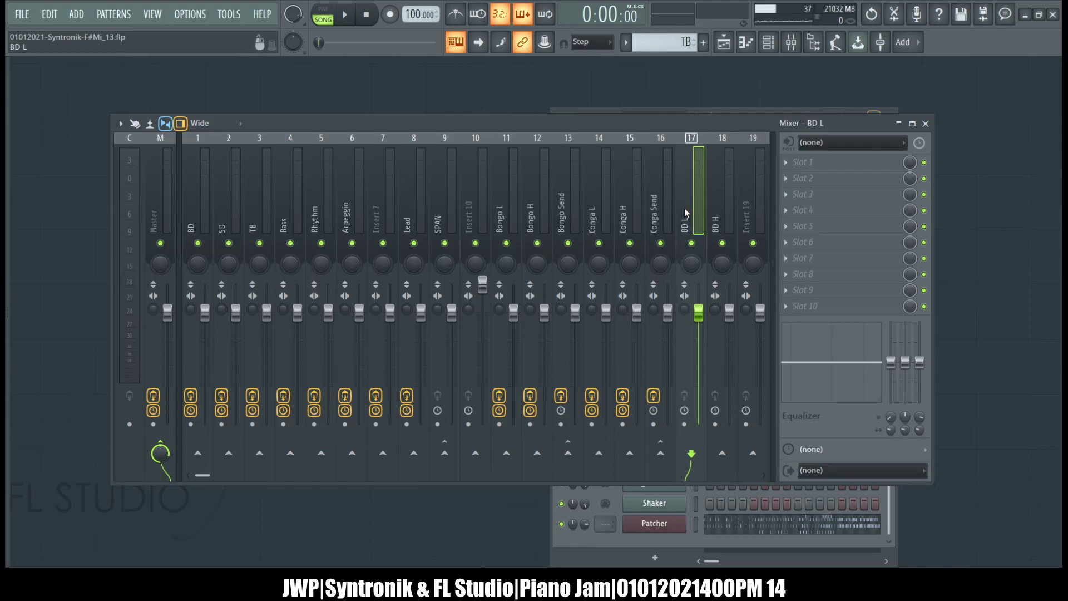
{"action": "scroll", "coordinate": [685, 212], "scroll_direction": "up", "scroll_amount": 10}
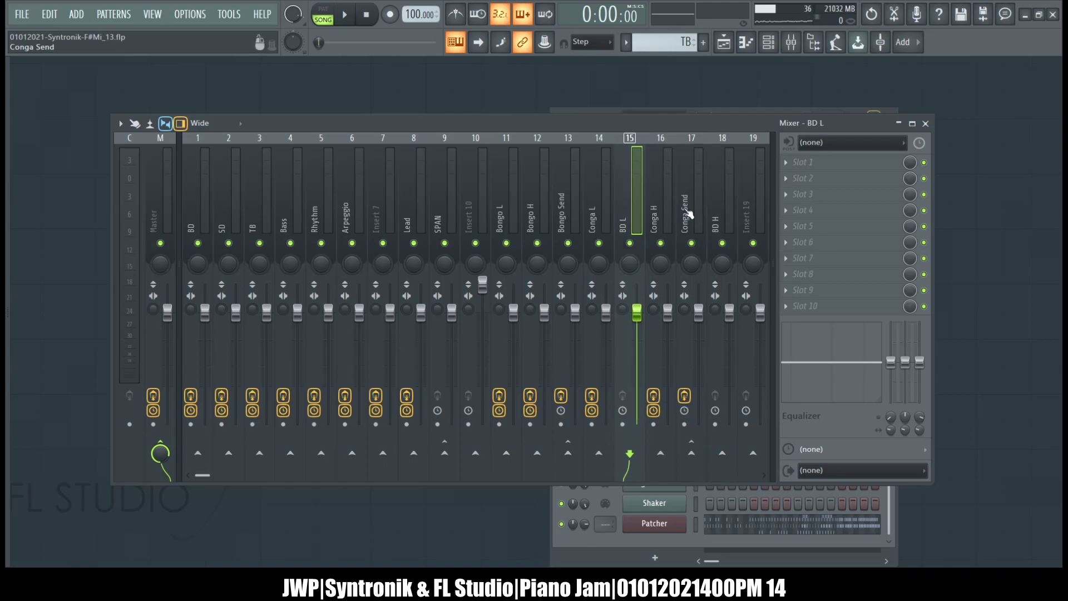
{"action": "scroll", "coordinate": [686, 211], "scroll_direction": "up", "scroll_amount": 5}
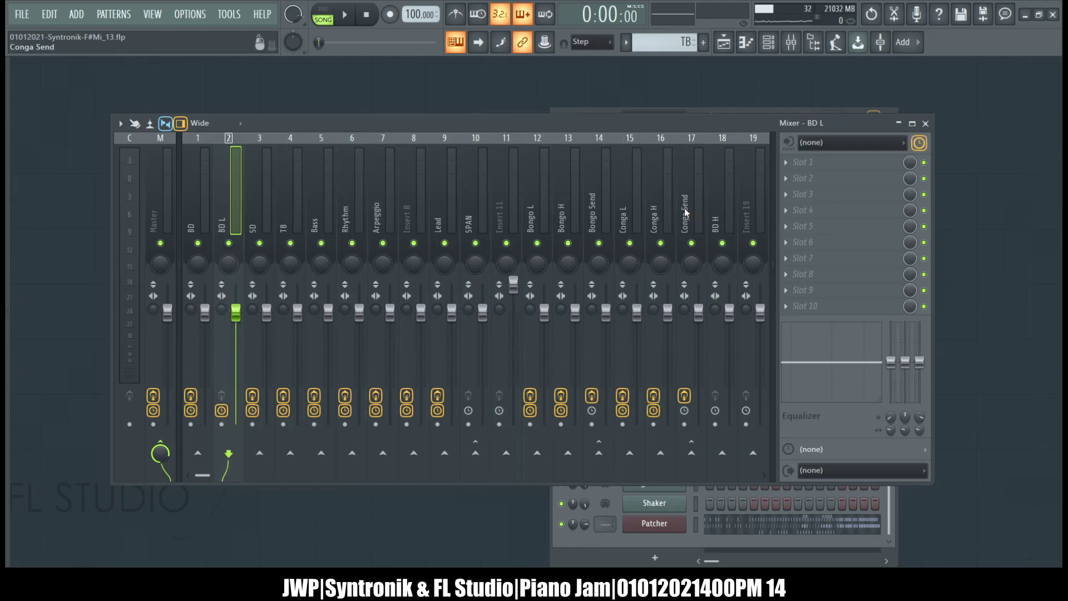
{"action": "scroll", "coordinate": [686, 212], "scroll_direction": "down", "scroll_amount": 17}
{"action": "scroll", "coordinate": [687, 212], "scroll_direction": "up", "scroll_amount": 2}
{"action": "scroll", "coordinate": [689, 213], "scroll_direction": "down", "scroll_amount": 1}
{"action": "scroll", "coordinate": [689, 214], "scroll_direction": "up", "scroll_amount": 1}
{"action": "scroll", "coordinate": [688, 213], "scroll_direction": "up", "scroll_amount": 14}
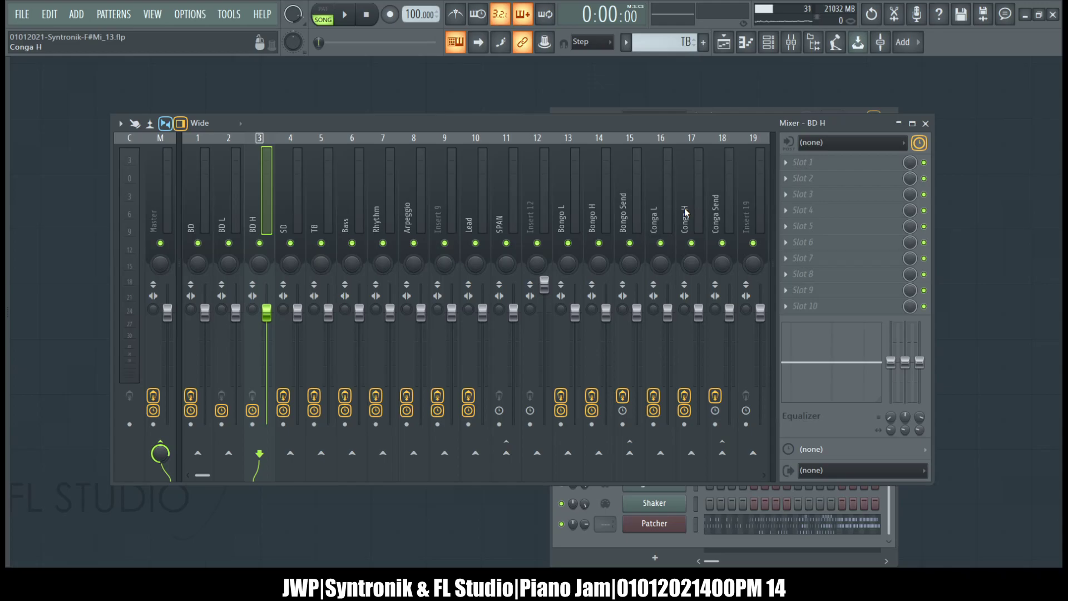
Step: Load Fruity peak controller into slot 2 of the BD L track and close its window
{"action": "left_click", "coordinate": [194, 185]}
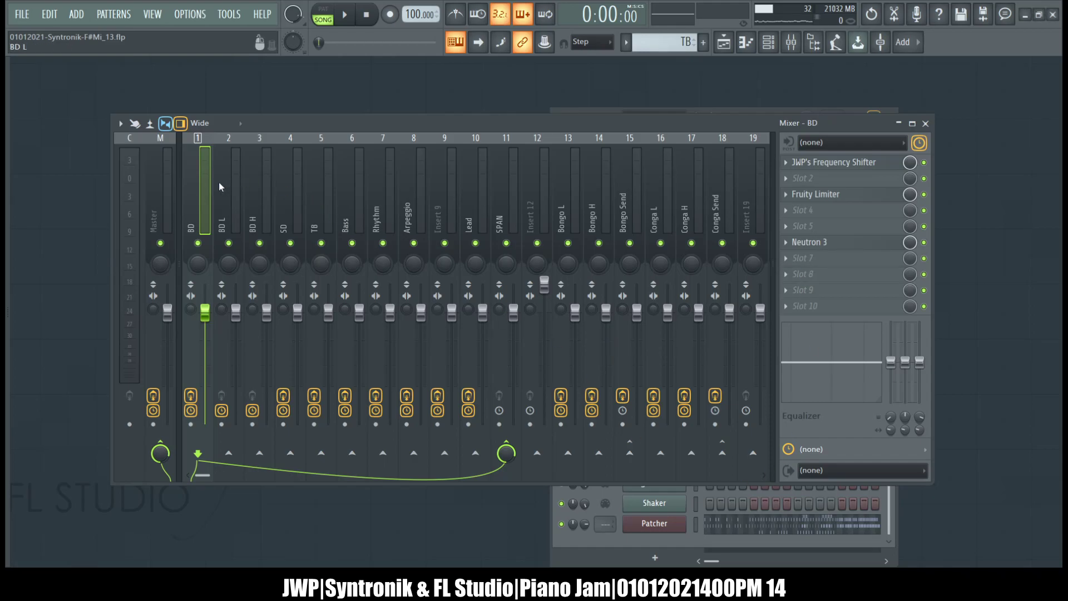
{"action": "key", "text": "Right"}
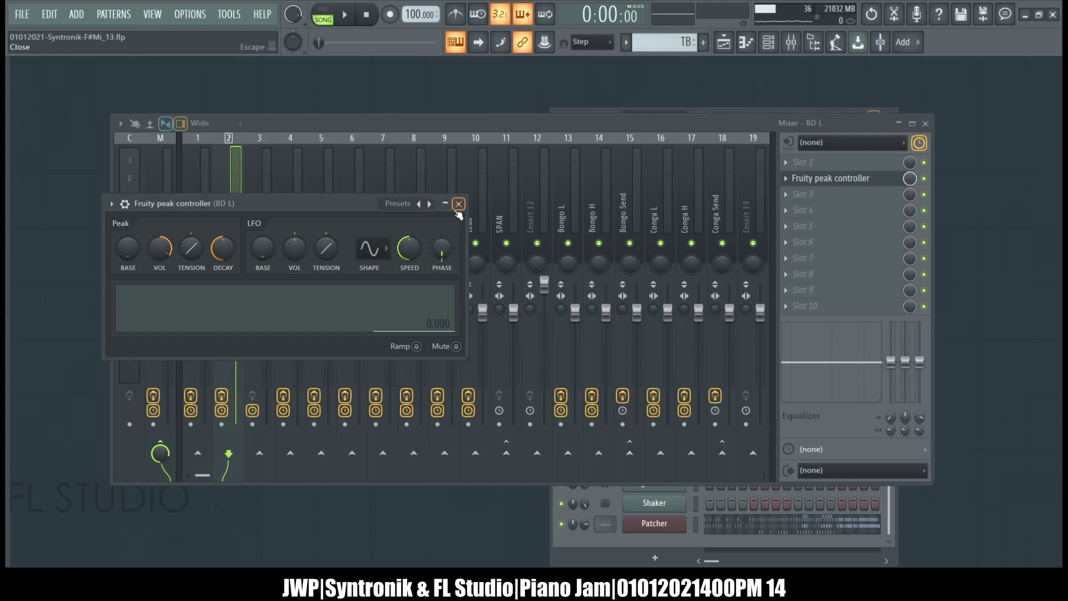
{"action": "left_click", "coordinate": [457, 209]}
Step: Disconnect BD from the Master and load Frequency Splitter with the Dual band 500Hz preset into BD's slot 8
{"action": "left_click", "coordinate": [200, 184]}
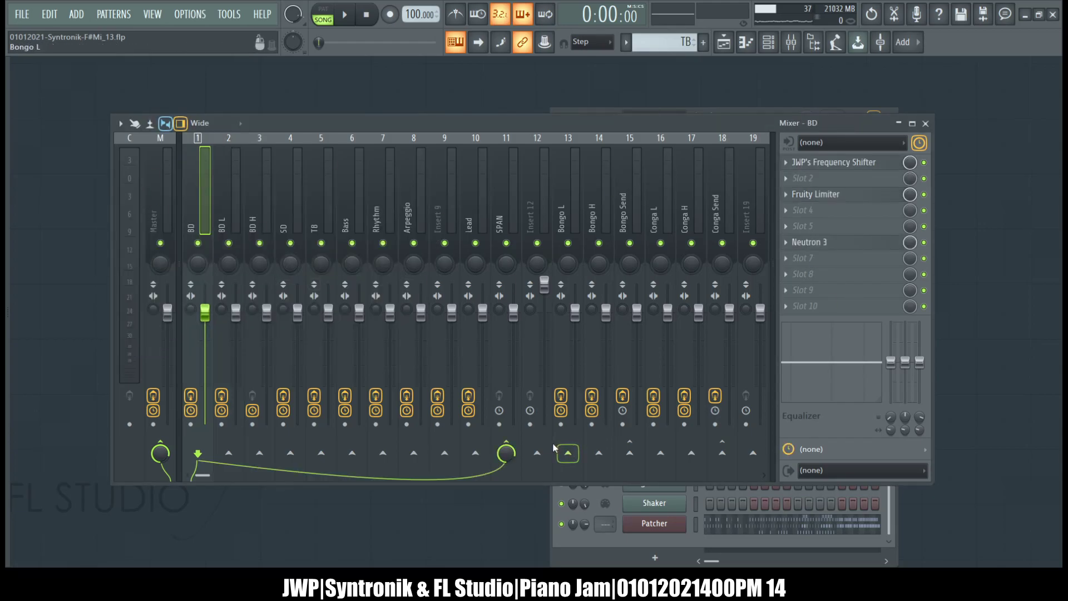
{"action": "left_click", "coordinate": [163, 444]}
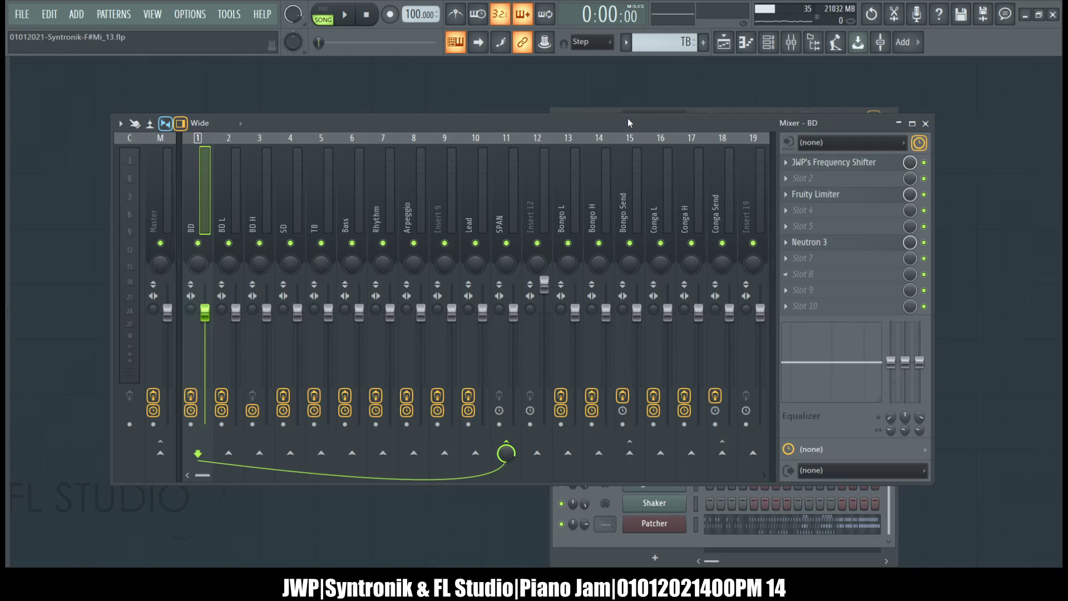
{"action": "left_click", "coordinate": [828, 292]}
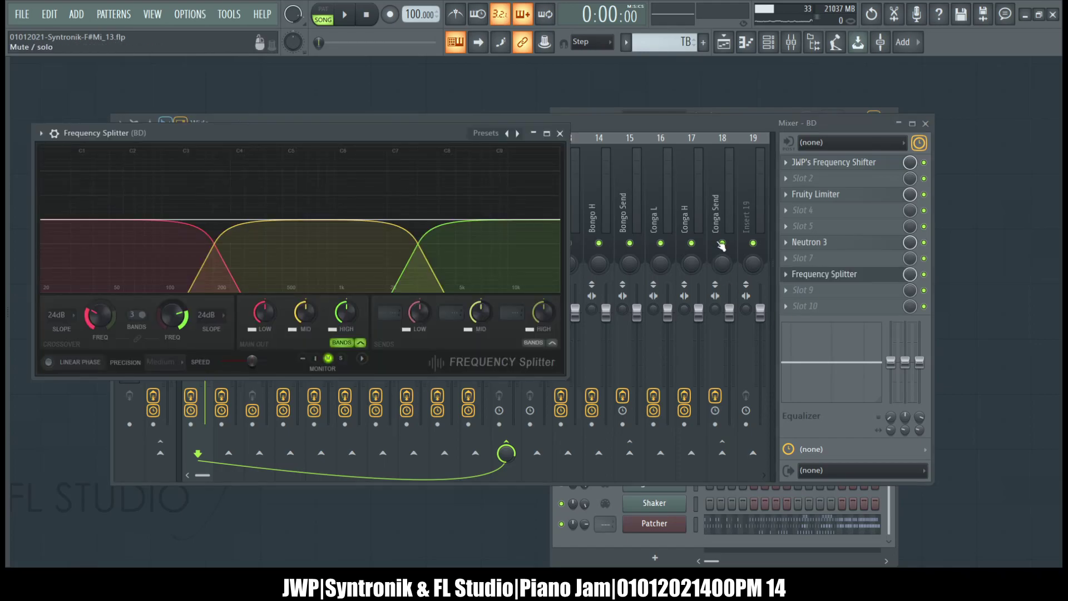
{"action": "left_click_drag", "start_coordinate": [315, 121], "coordinate": [534, 119]}
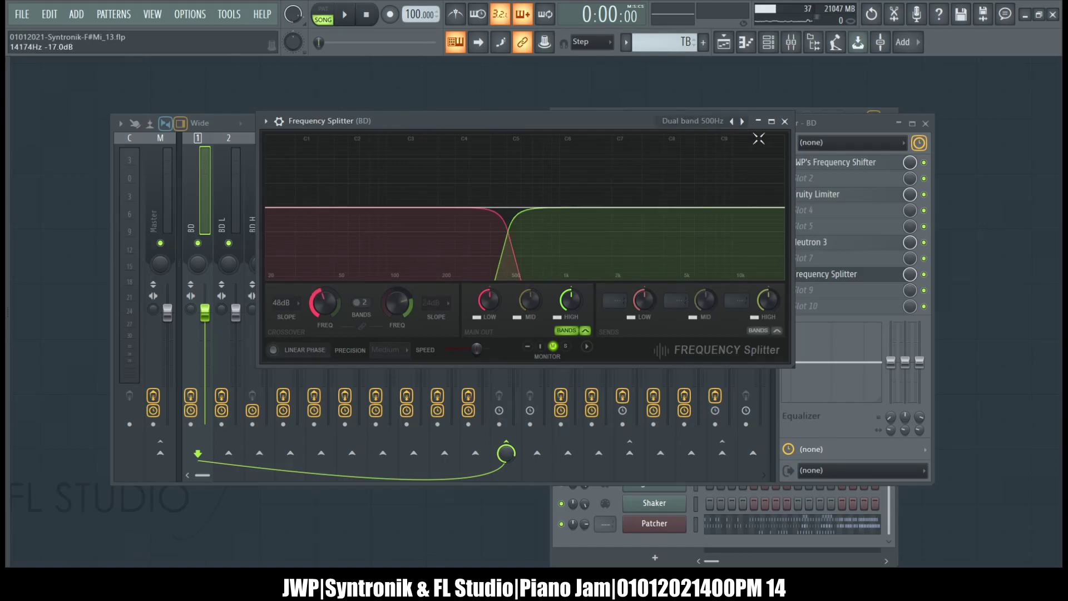
Step: Turn off the High and Low bands in Frequency Splitter's main output
{"action": "left_click", "coordinate": [556, 317]}
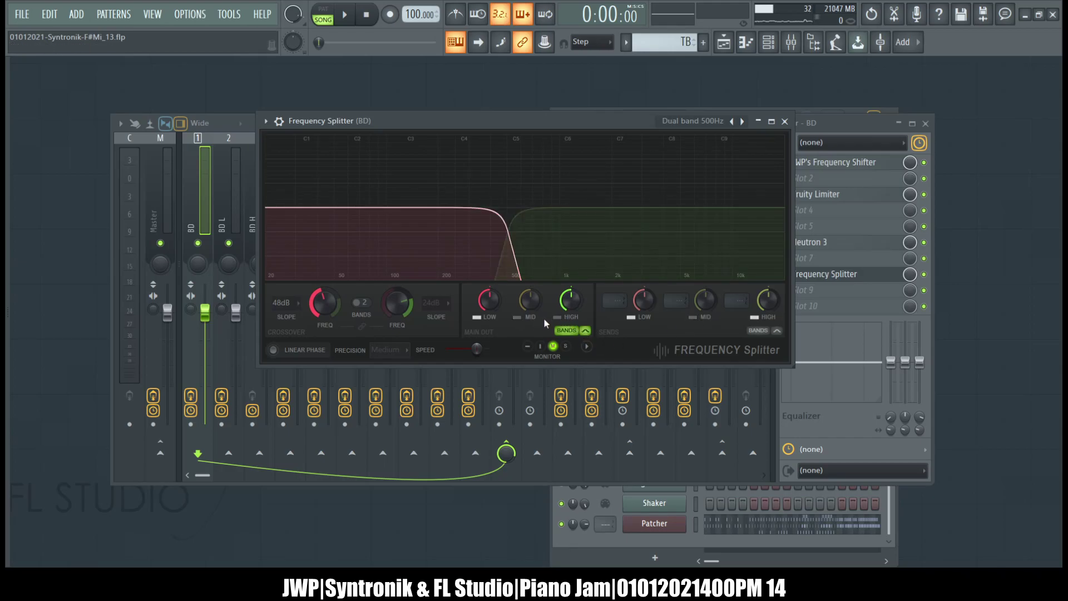
{"action": "left_click", "coordinate": [478, 318]}
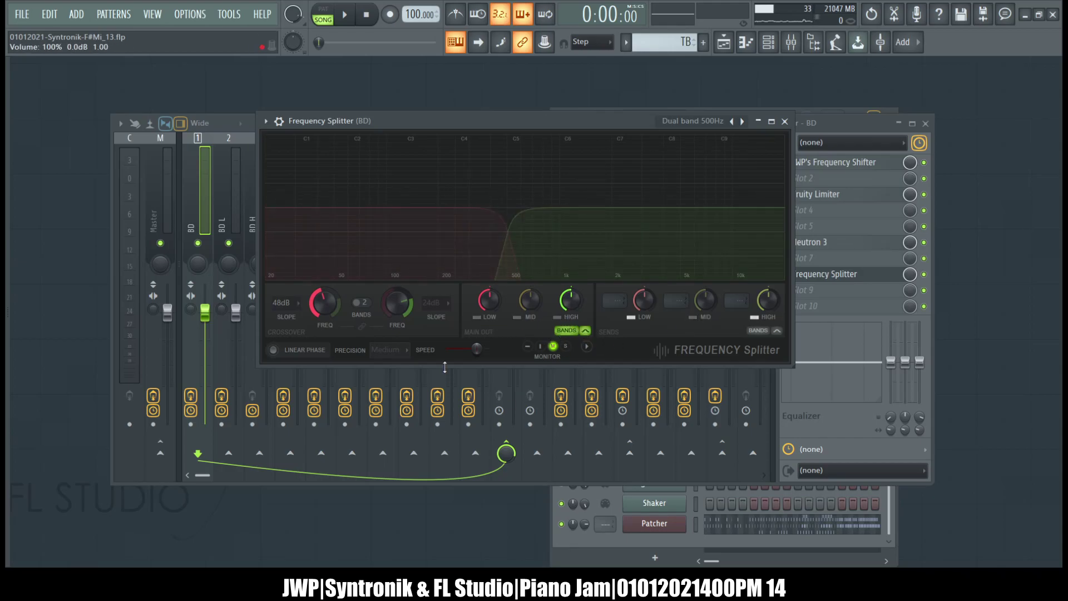
{"action": "left_click_drag", "start_coordinate": [289, 127], "coordinate": [464, 120]}
Step: Route the BD track to both the BD L and BD H tracks
{"action": "left_click", "coordinate": [341, 126]}
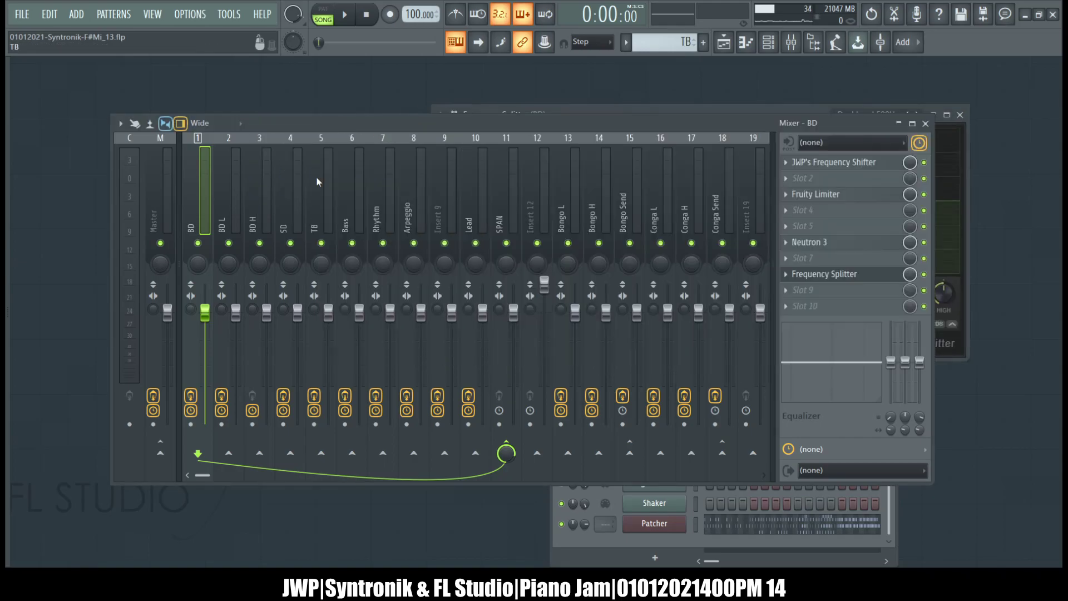
{"action": "left_click", "coordinate": [231, 455]}
{"action": "left_click", "coordinate": [253, 455]}
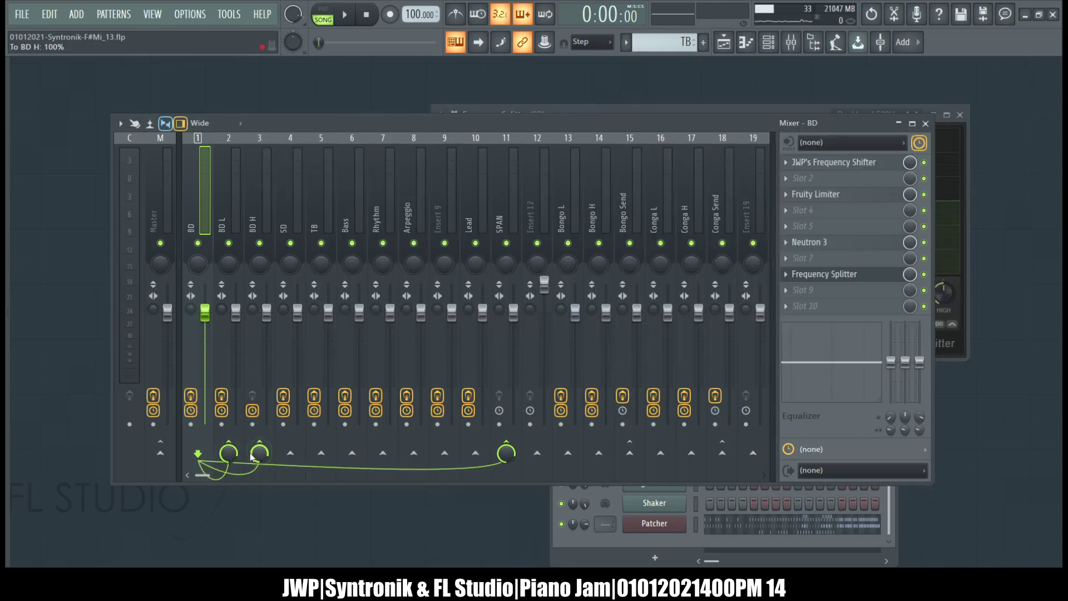
Step: Assign Frequency Splitter's low band to send 1 and high band to send 2, and enable both bands in its main output
{"action": "left_click", "coordinate": [657, 112]}
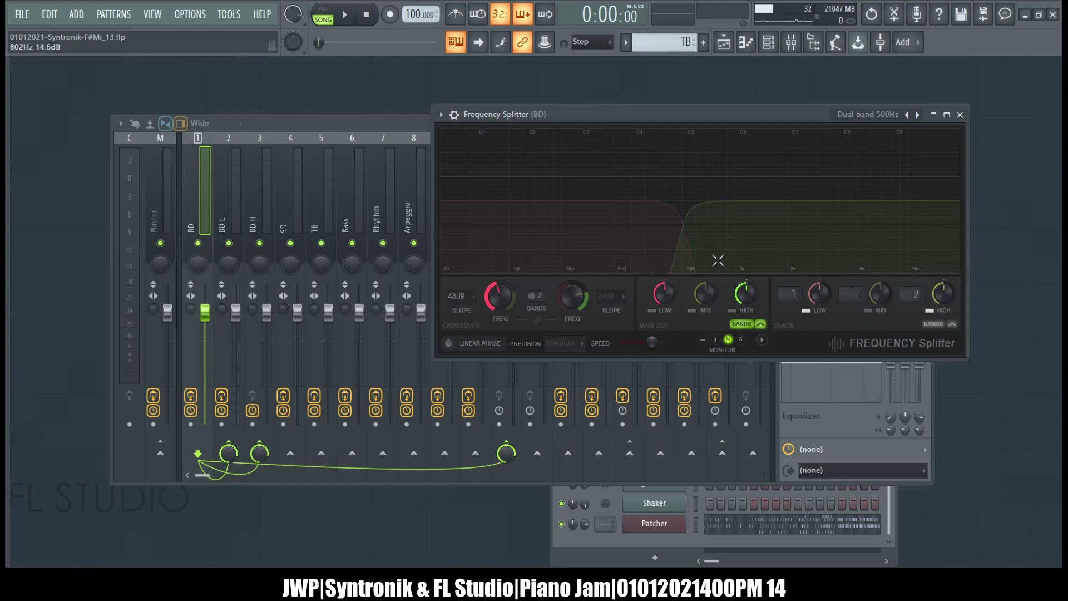
{"action": "left_click", "coordinate": [665, 315]}
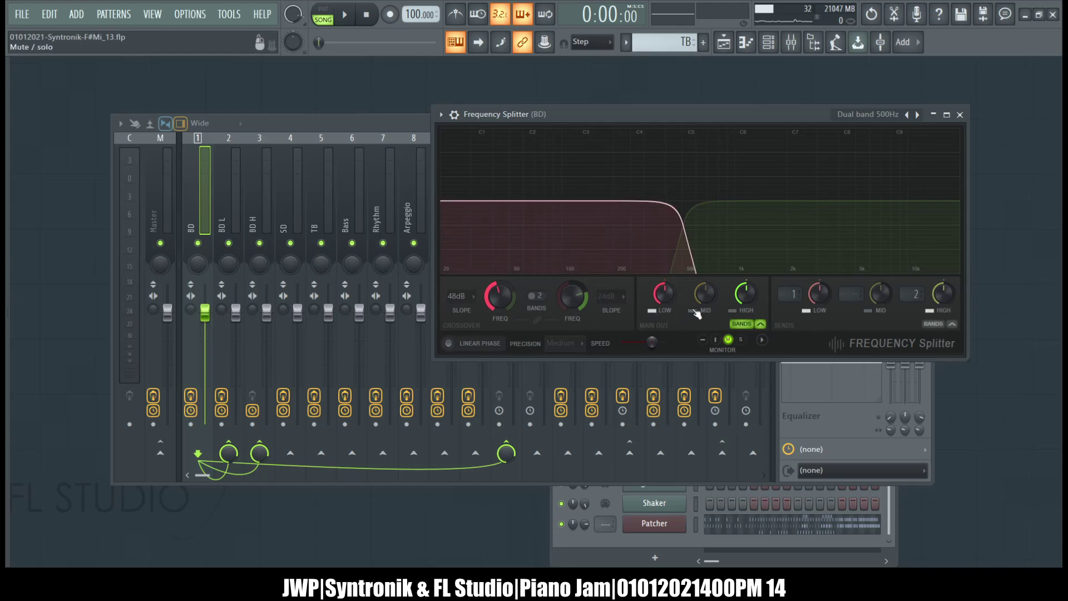
{"action": "left_click", "coordinate": [741, 315]}
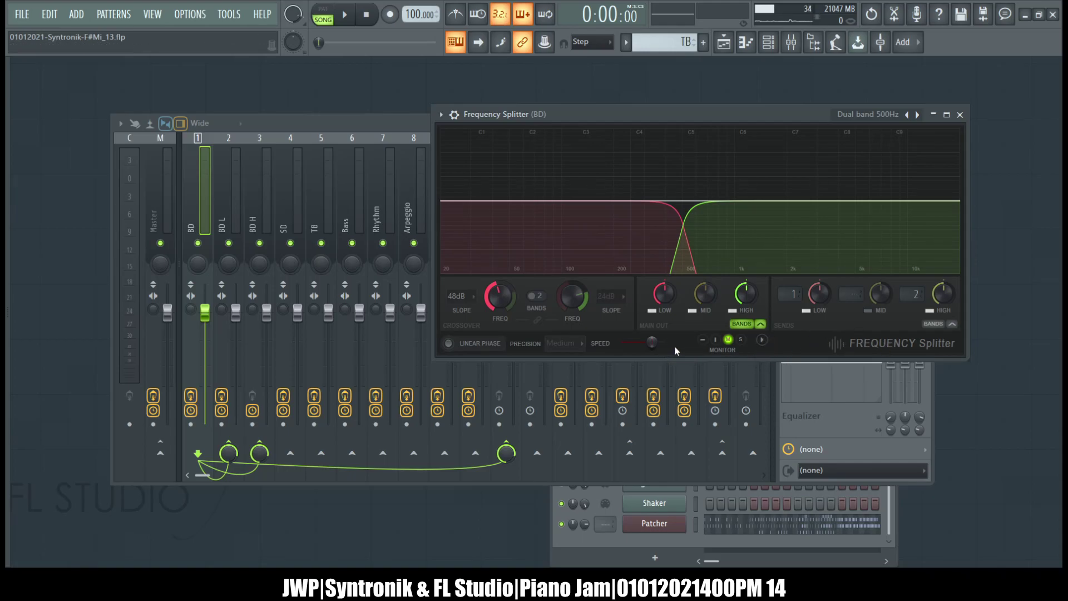
Step: Play the song and check the Fruity peak controller on the BD L track
{"action": "key", "text": "space"}
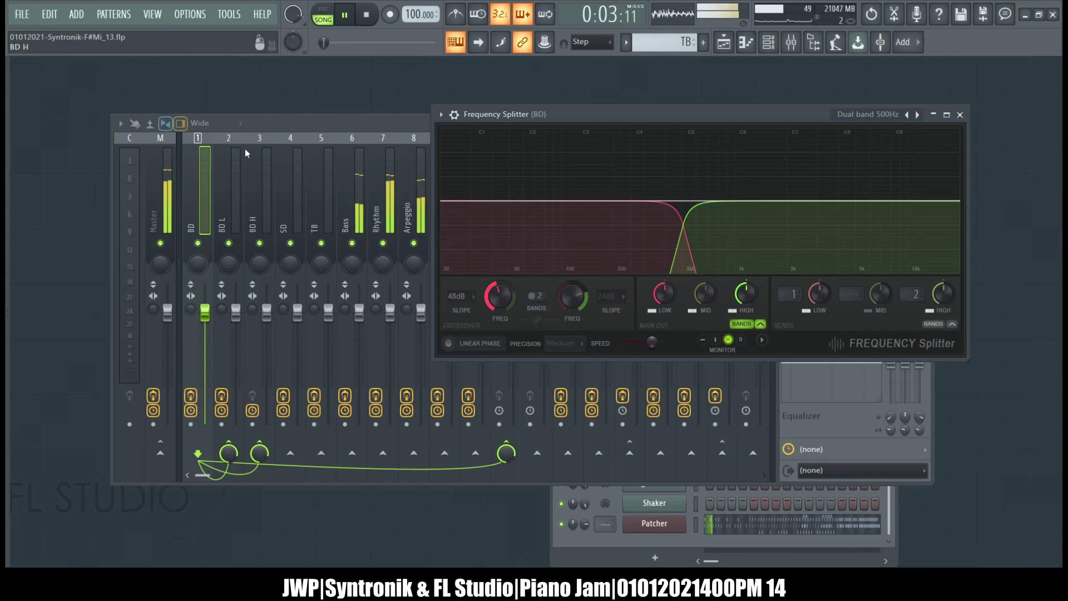
{"action": "left_click", "coordinate": [230, 173]}
{"action": "left_click", "coordinate": [836, 181]}
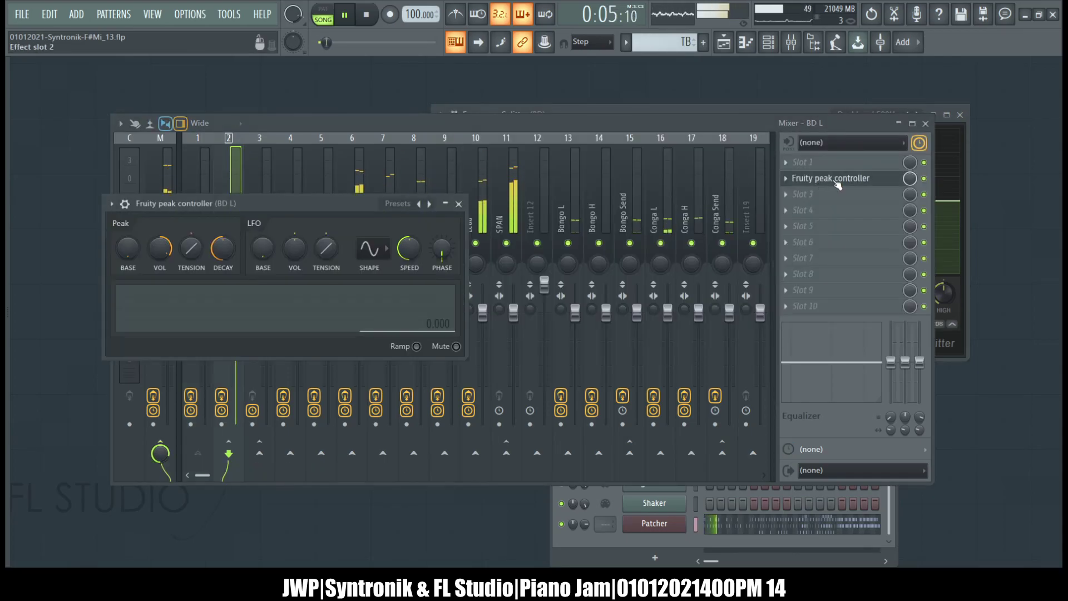
{"action": "left_click", "coordinate": [368, 123]}
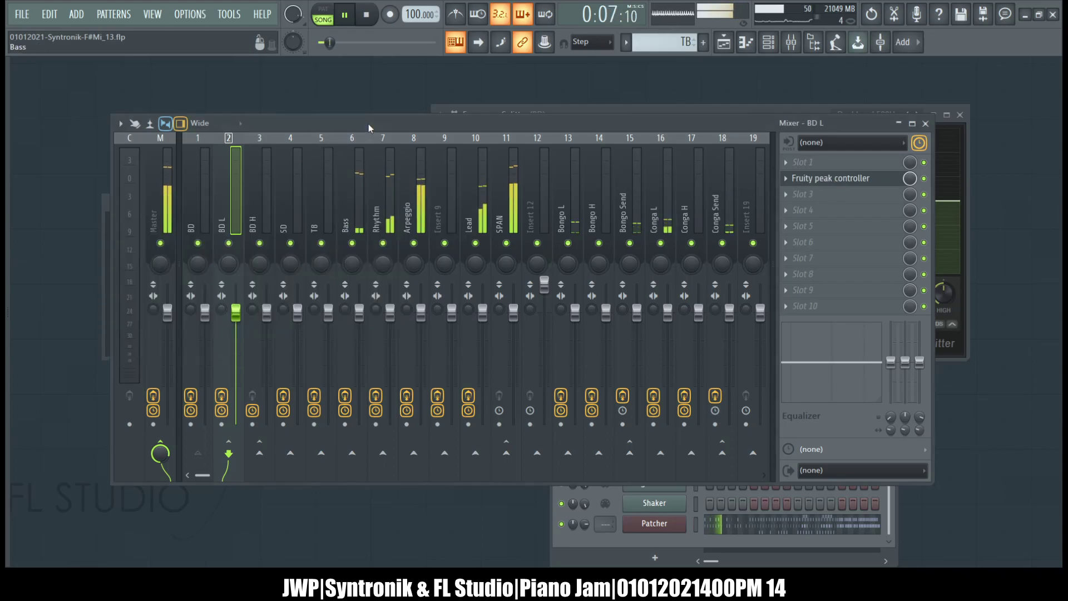
Step: Close the Frequency Splitter window and inspect Neutron 3 on the BD track
{"action": "left_click", "coordinate": [302, 187]}
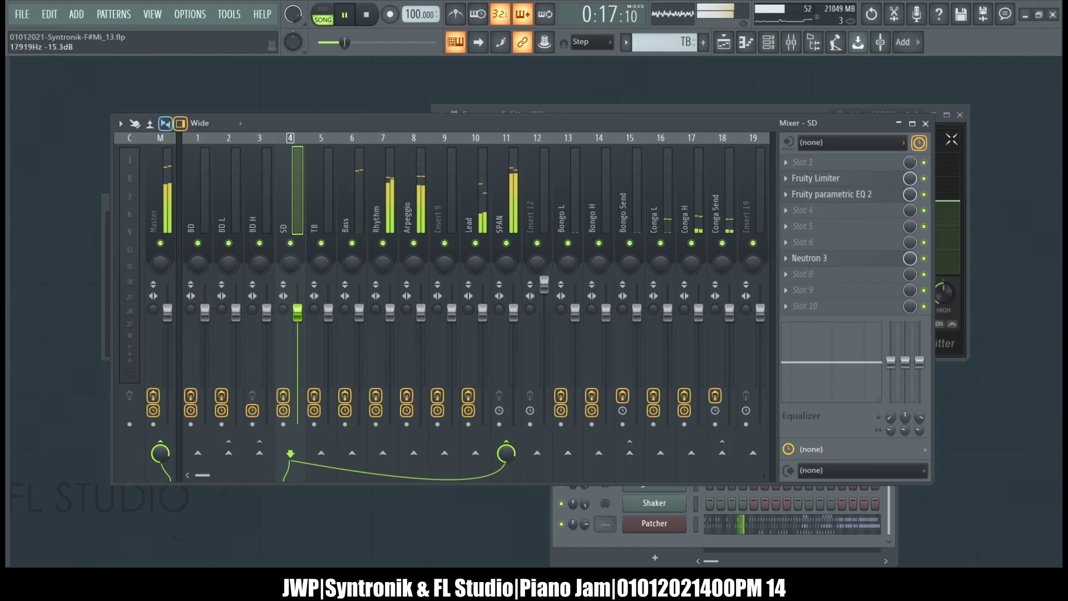
{"action": "left_click", "coordinate": [960, 115]}
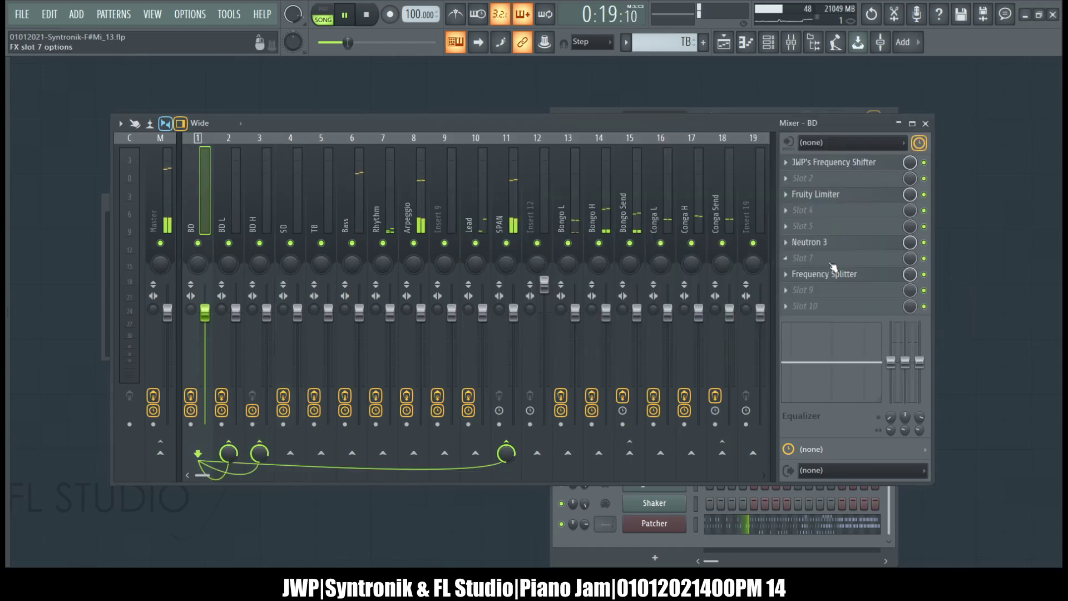
{"action": "left_click", "coordinate": [851, 242]}
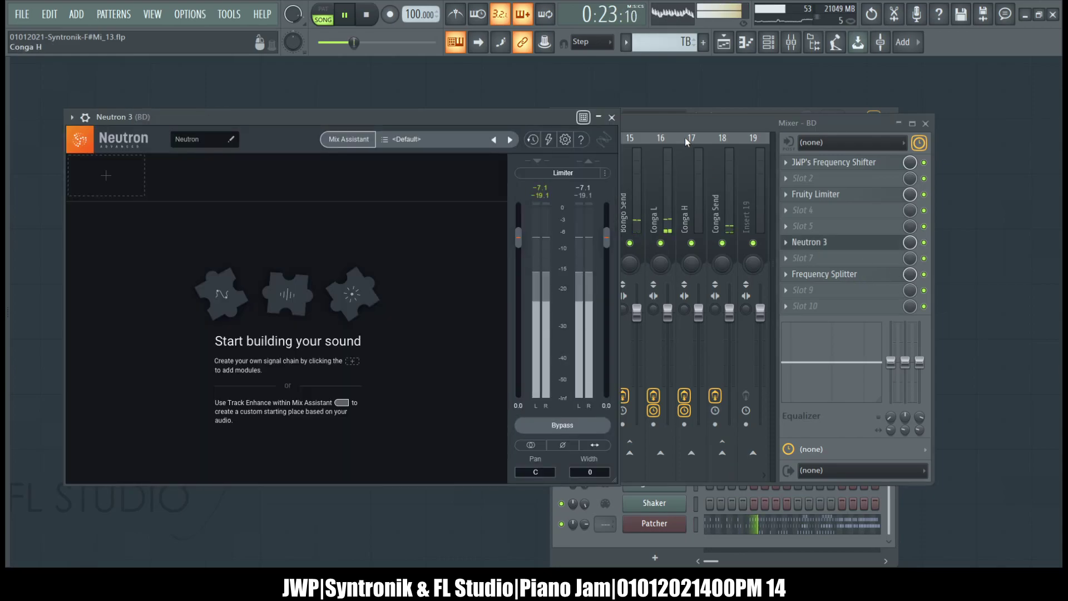
{"action": "key", "text": "Escape"}
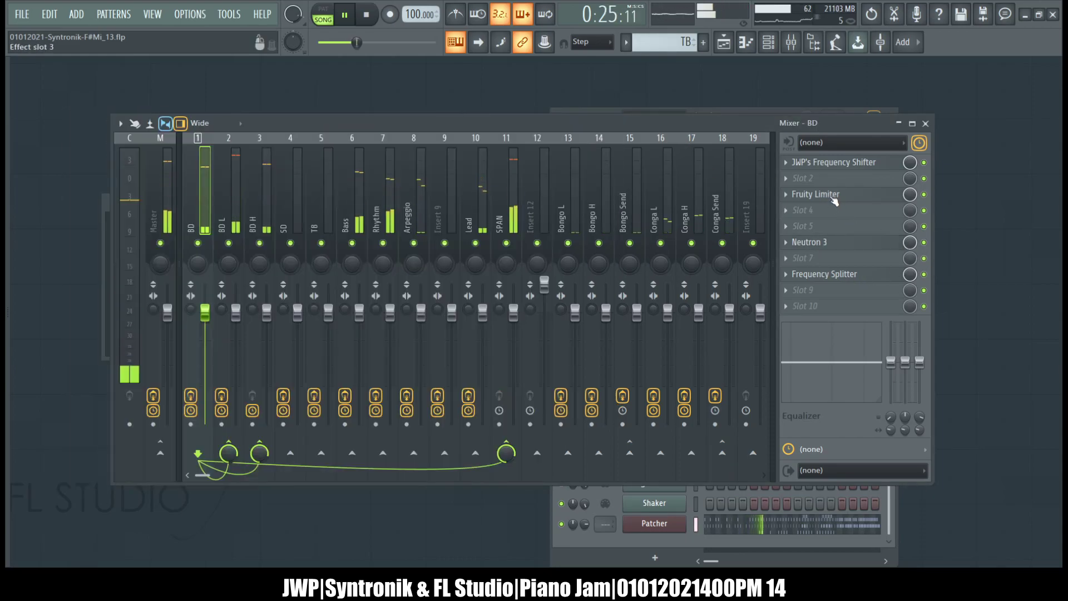
Step: Reorder the SD track's effects so Neutron 3 sits in slot 6 and Fruity parametric EQ 2 in slot 8
{"action": "left_click", "coordinate": [272, 188]}
{"action": "left_click", "coordinate": [298, 192]}
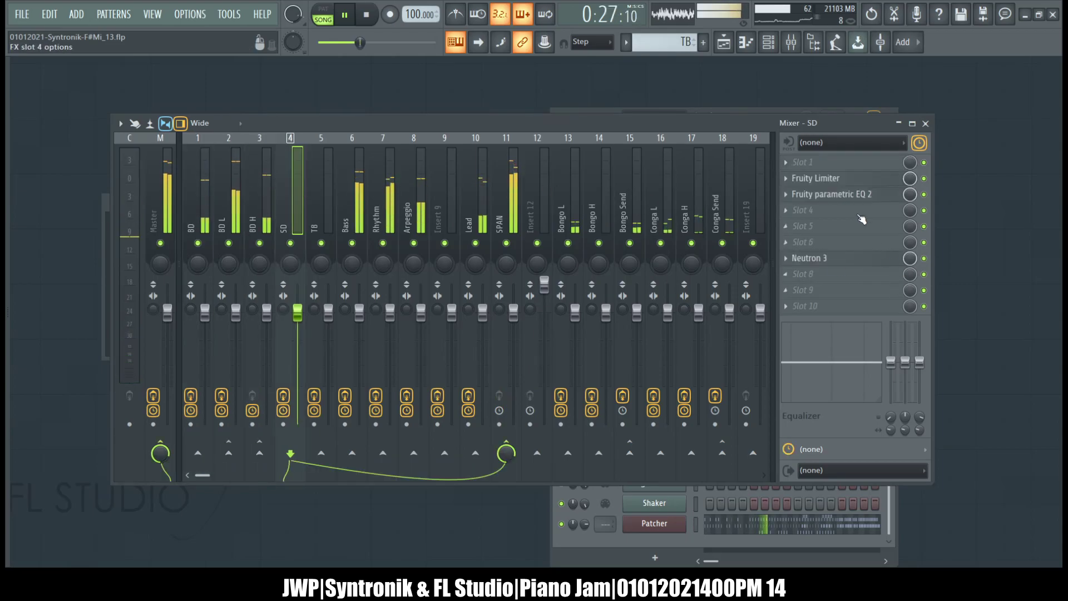
{"action": "left_click", "coordinate": [835, 194]}
{"action": "key", "text": "Escape"}
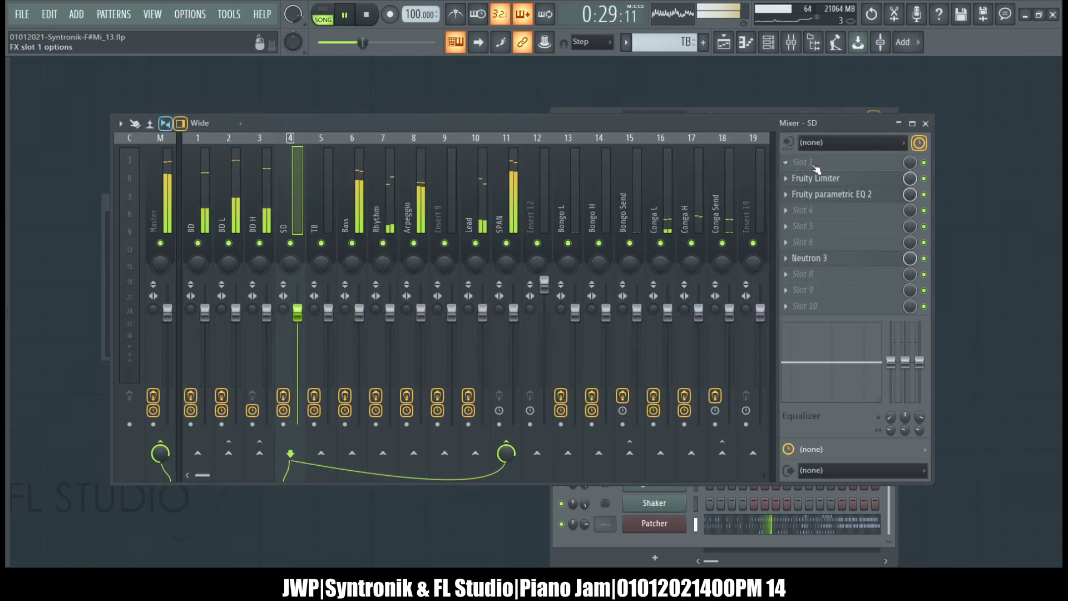
{"action": "left_click_drag", "start_coordinate": [811, 194], "coordinate": [812, 274]}
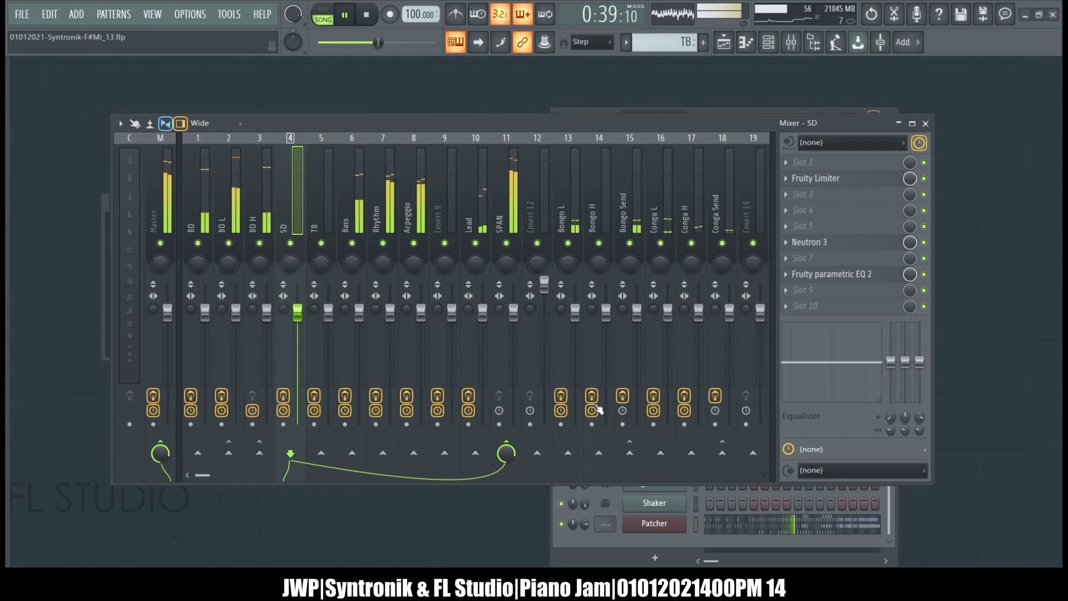
Step: Compare the effect chains of the TB and Bass tracks during playback
{"action": "left_click", "coordinate": [328, 192]}
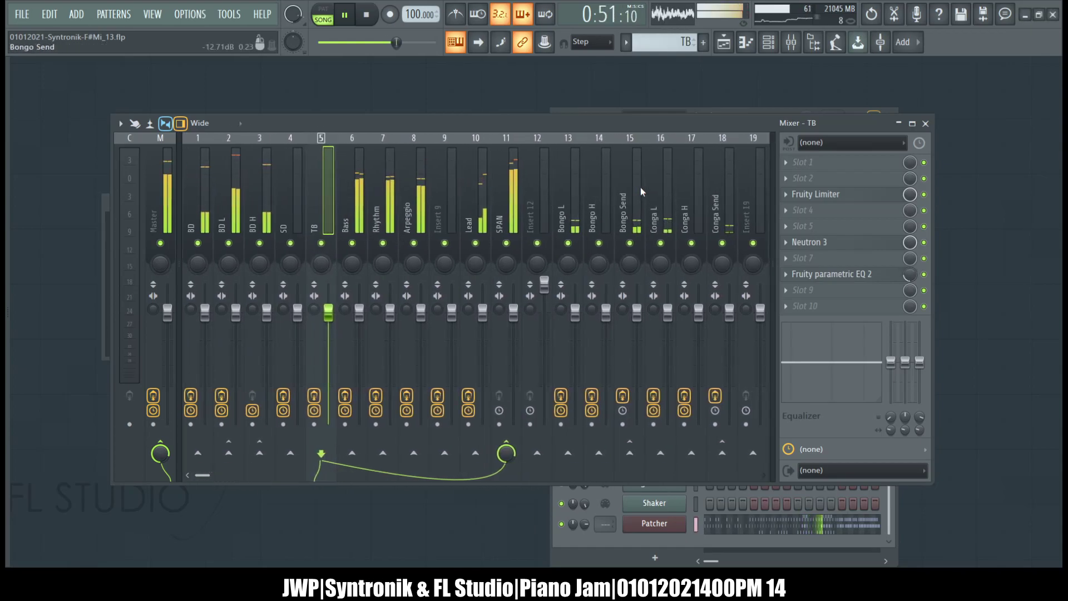
{"action": "left_click", "coordinate": [359, 181]}
{"action": "left_click", "coordinate": [325, 206]}
{"action": "left_click", "coordinate": [358, 206]}
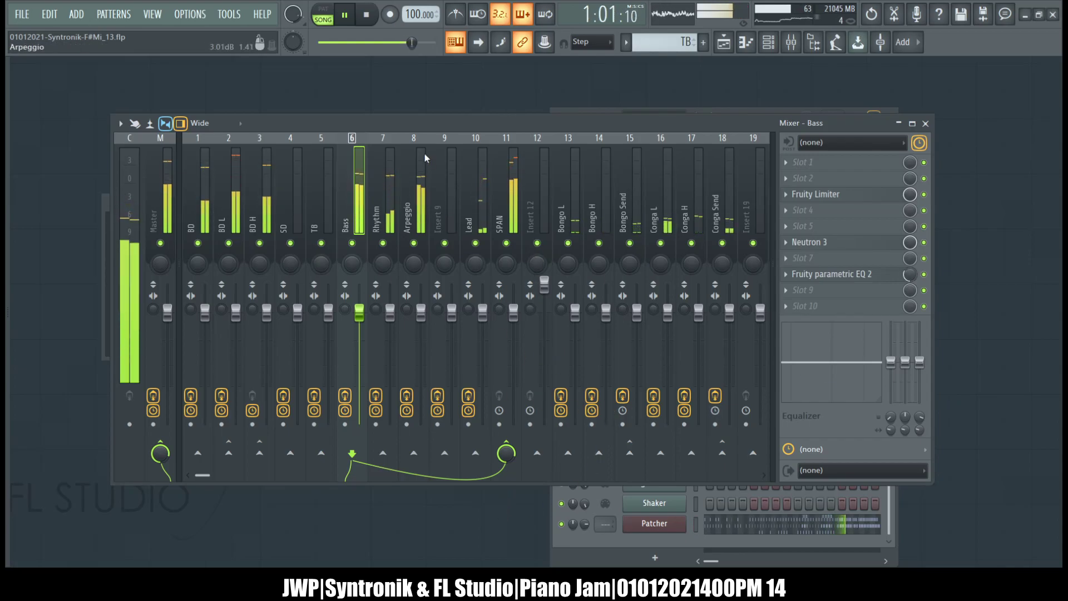
Step: Check SampleTank 4's output connections in its processing settings against the mixer tracks
{"action": "left_click", "coordinate": [657, 544]}
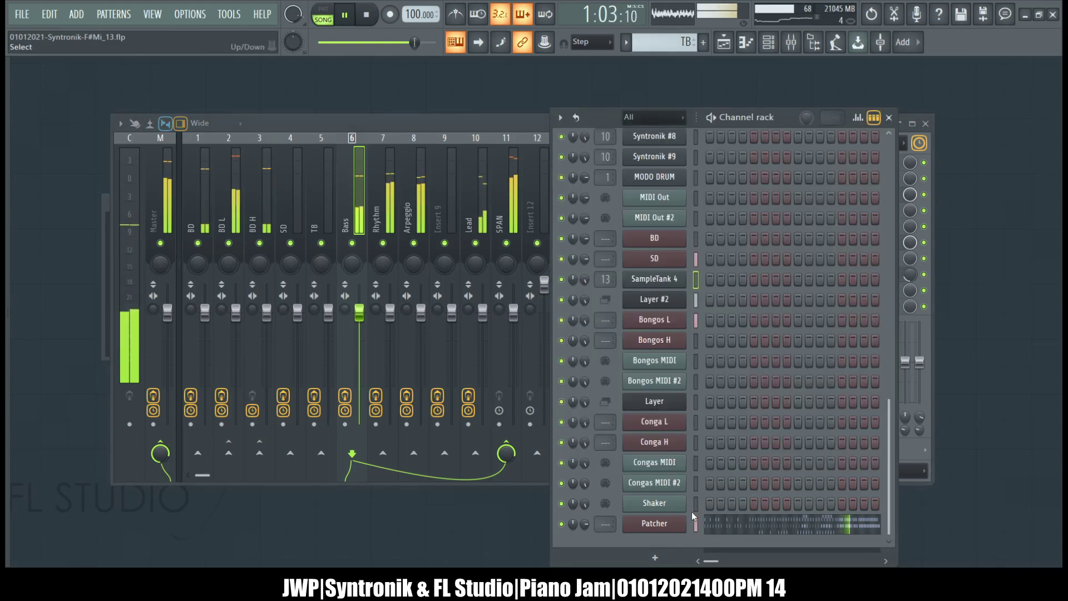
{"action": "left_click", "coordinate": [654, 278]}
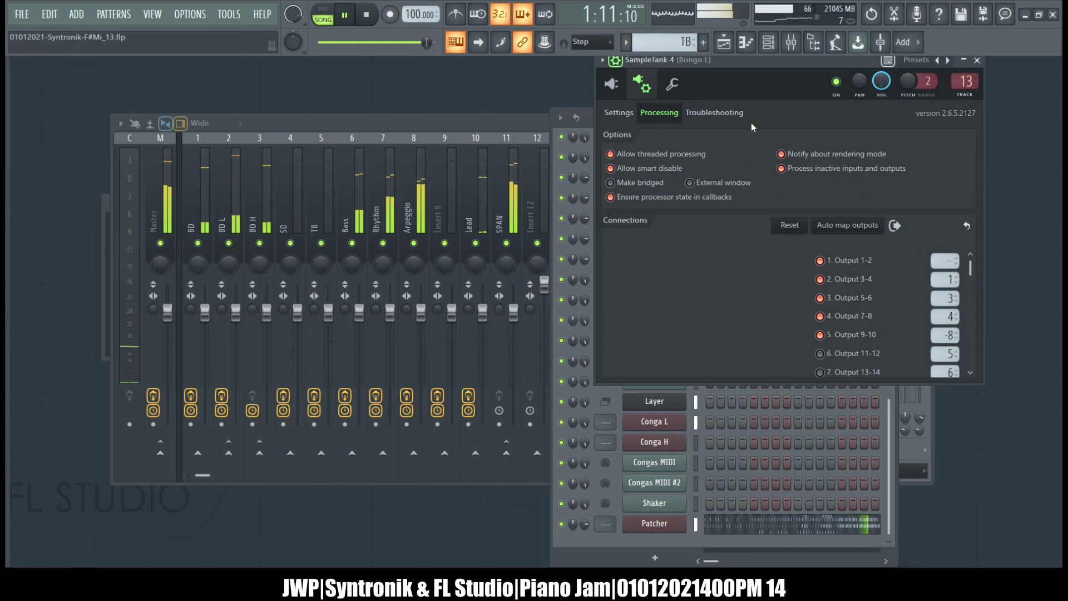
{"action": "left_click", "coordinate": [483, 121]}
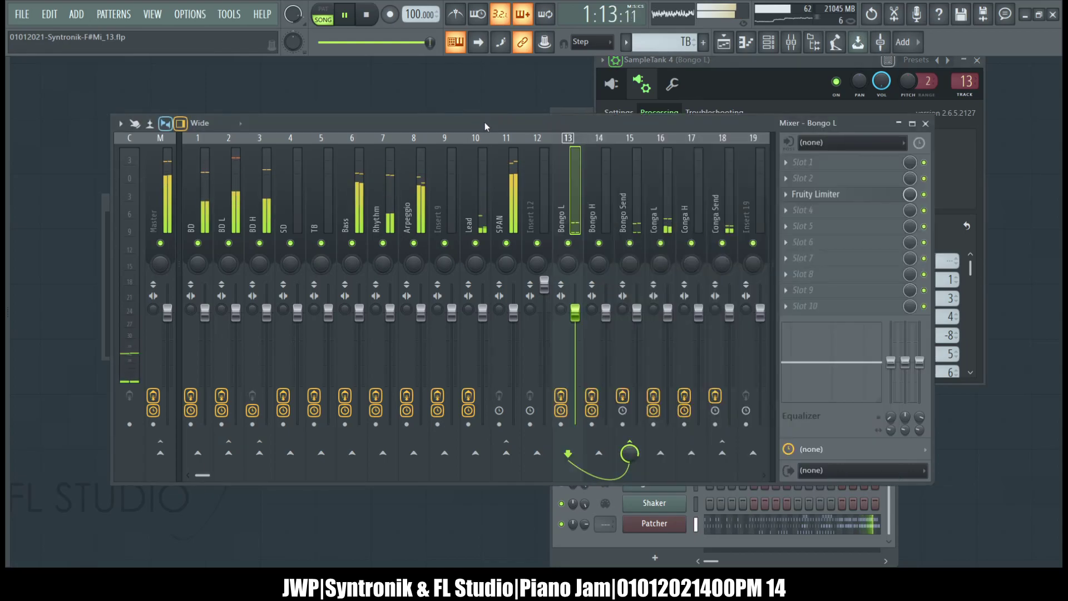
Step: Inspect the part levels and outputs in SampleTank 4's own mixer, and return to the song's mixer
{"action": "left_click", "coordinate": [718, 62]}
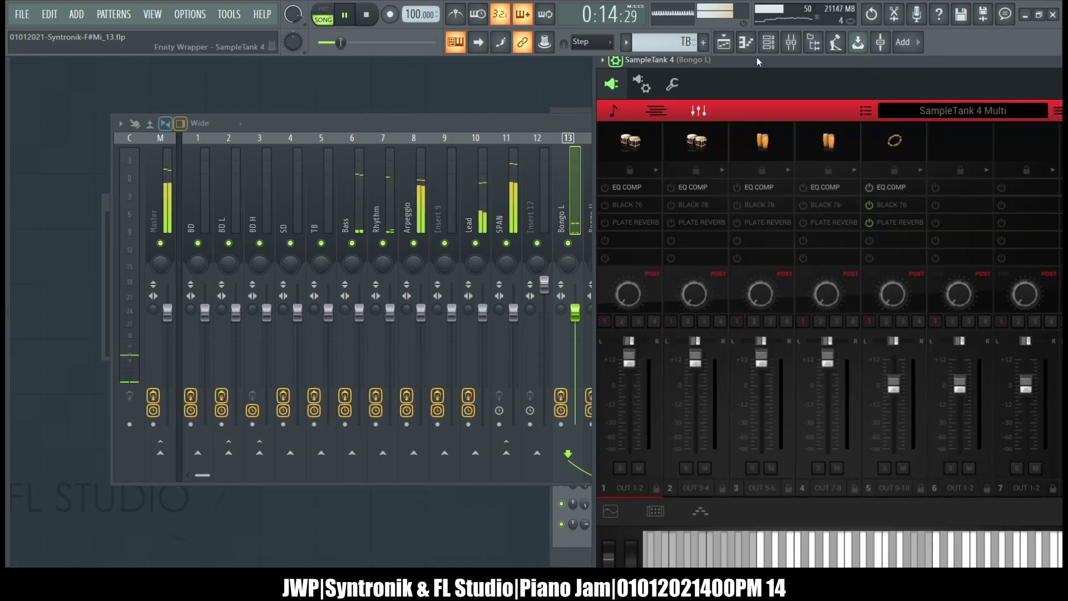
{"action": "left_click_drag", "start_coordinate": [751, 63], "coordinate": [480, 72]}
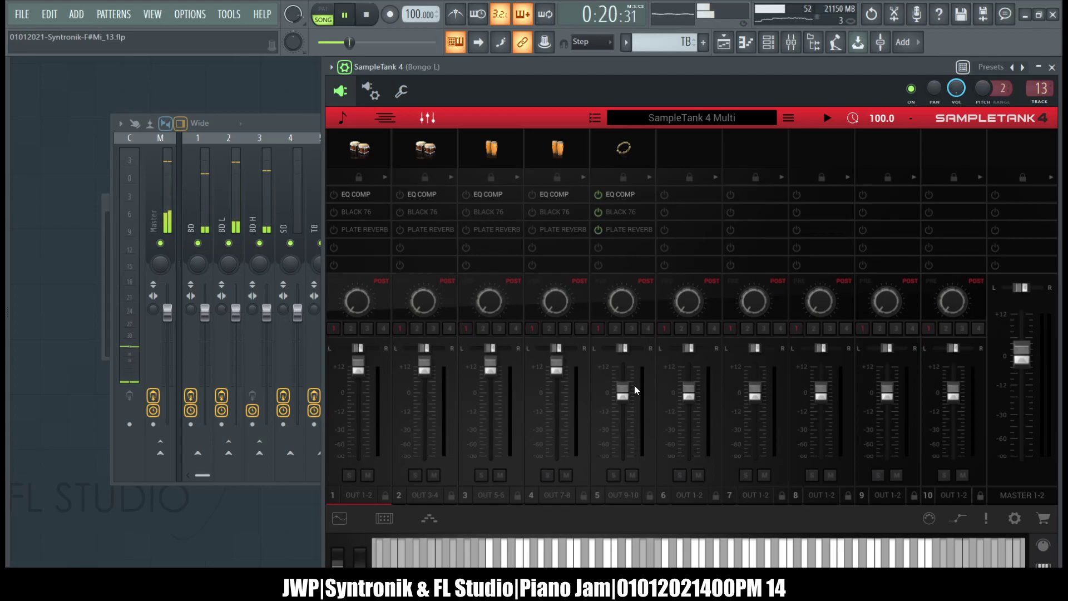
{"action": "left_click", "coordinate": [300, 123]}
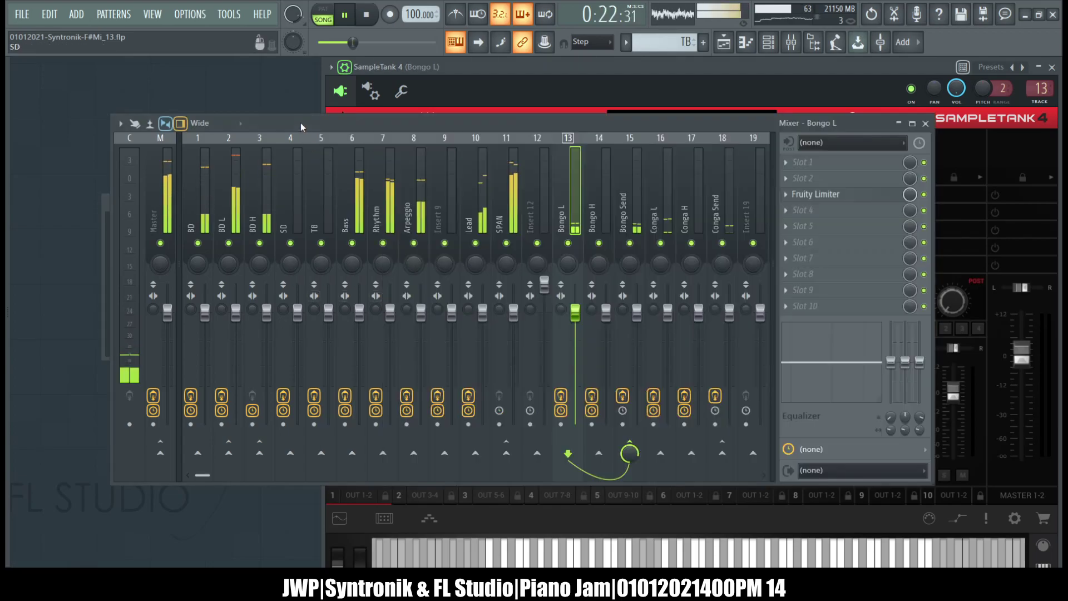
Step: Review the song arrangement in the playlist, from the drum clips to the automation clip on Track 10
{"action": "left_click", "coordinate": [723, 43]}
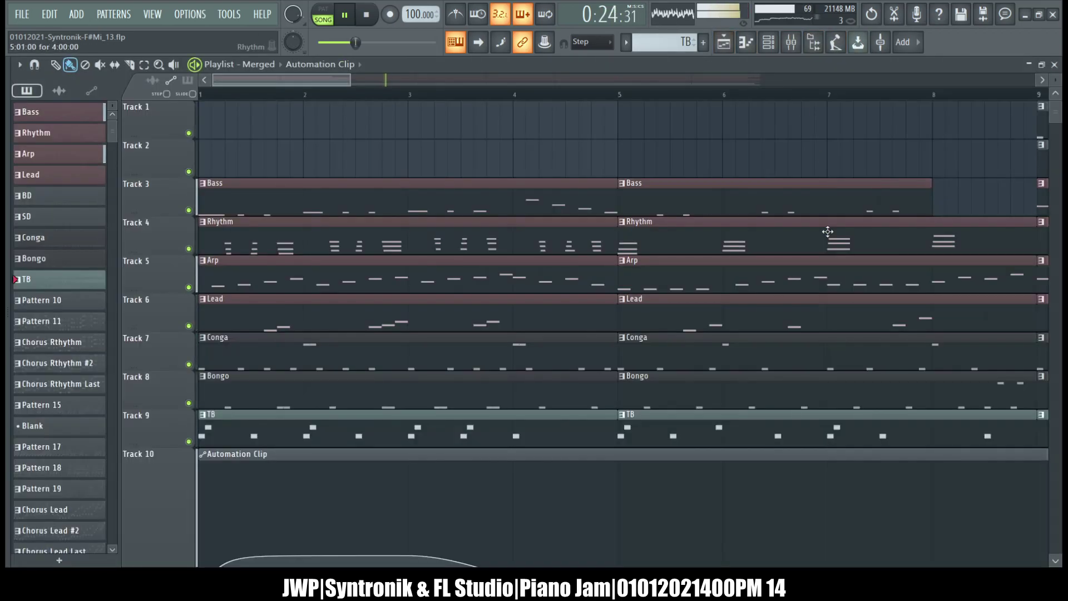
{"action": "scroll", "coordinate": [352, 243], "scroll_direction": "down", "scroll_amount": 5}
{"action": "scroll", "coordinate": [351, 243], "scroll_direction": "up", "scroll_amount": 5}
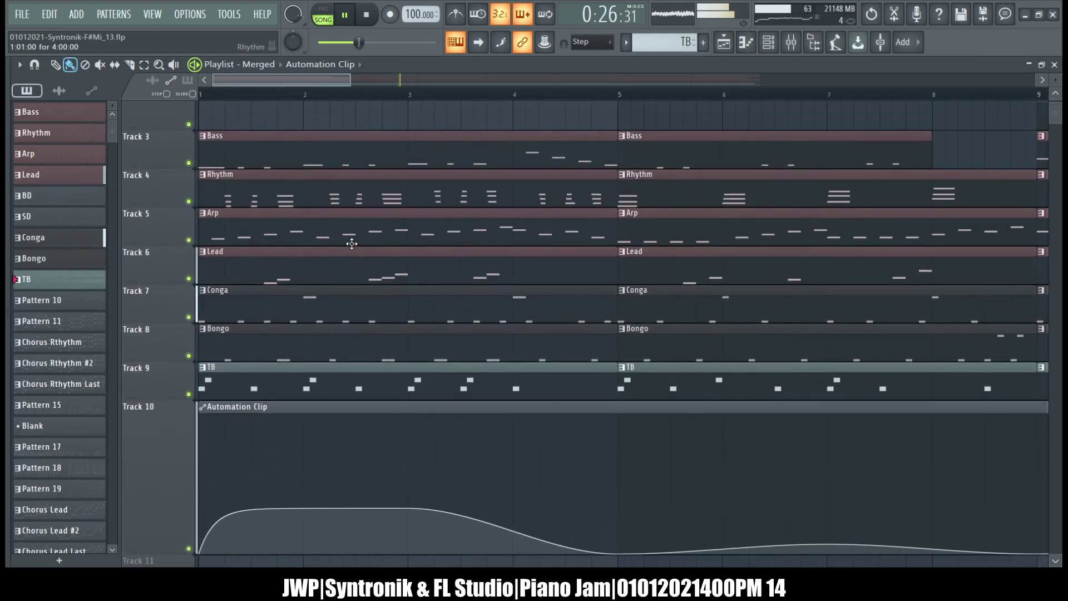
{"action": "scroll", "coordinate": [370, 105], "scroll_direction": "down", "scroll_amount": 3}
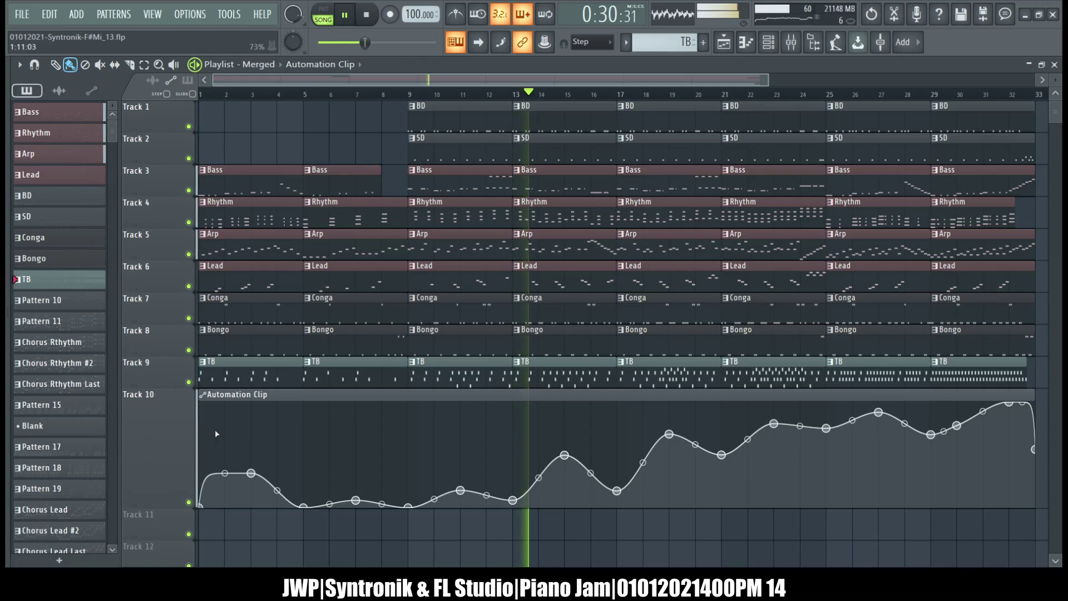
Step: Inspect the map of the Patcher channel from the channel rack, and close it again
{"action": "left_click", "coordinate": [768, 42]}
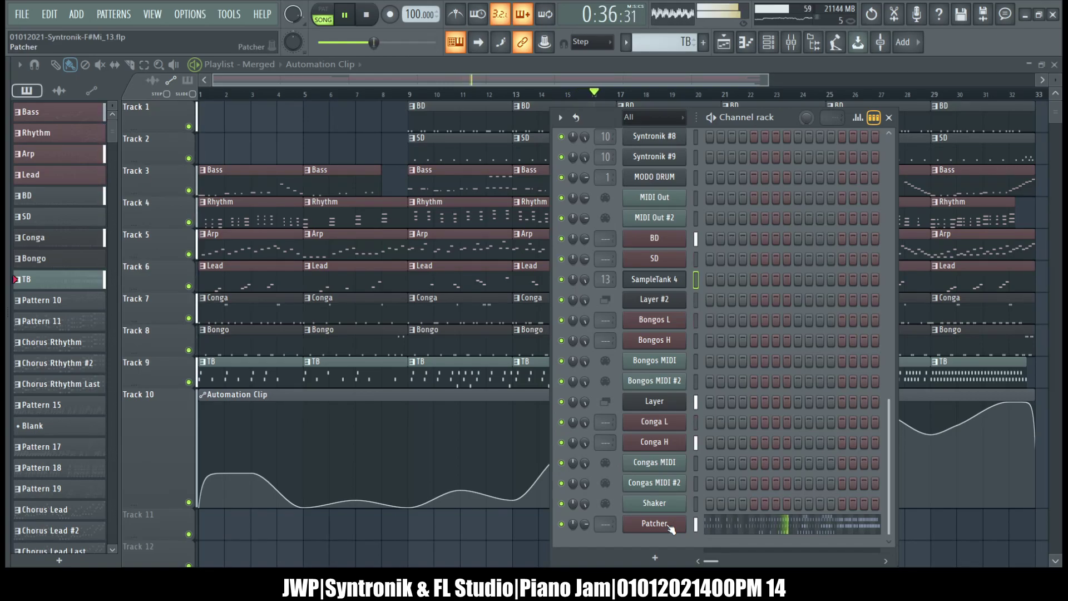
{"action": "left_click", "coordinate": [652, 526]}
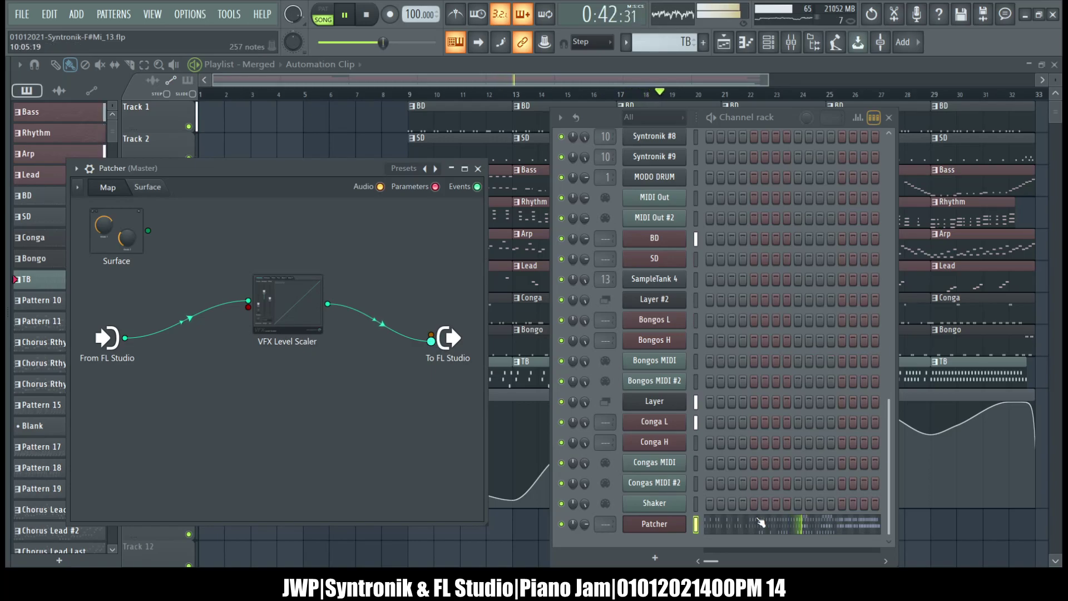
{"action": "left_click", "coordinate": [478, 168]}
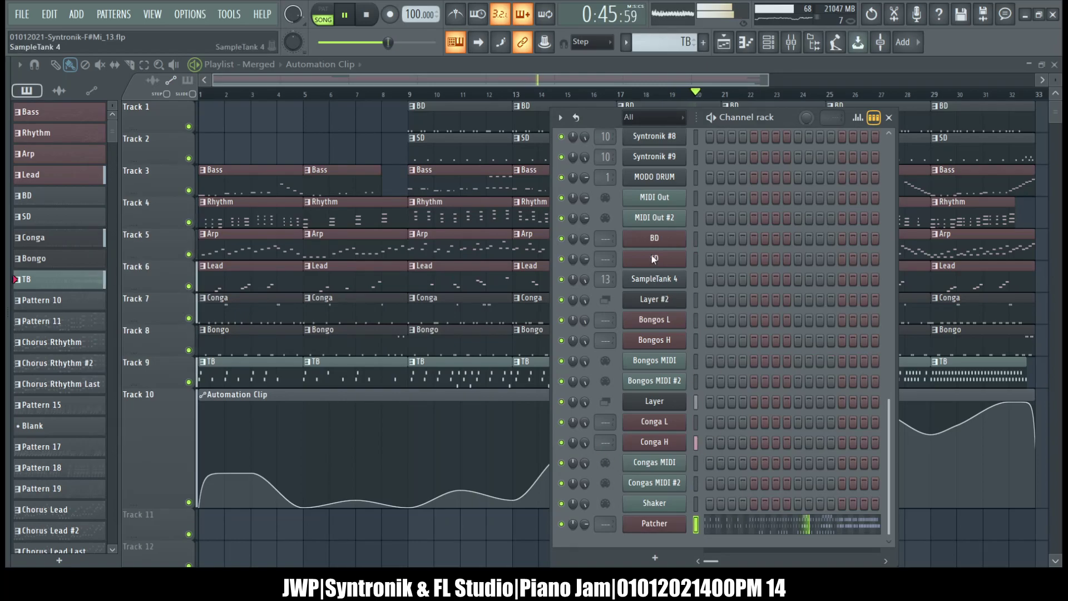
Step: Inspect SampleTank 4's processing options, miscellaneous functions, and list of loaded parts
{"action": "left_click", "coordinate": [654, 278]}
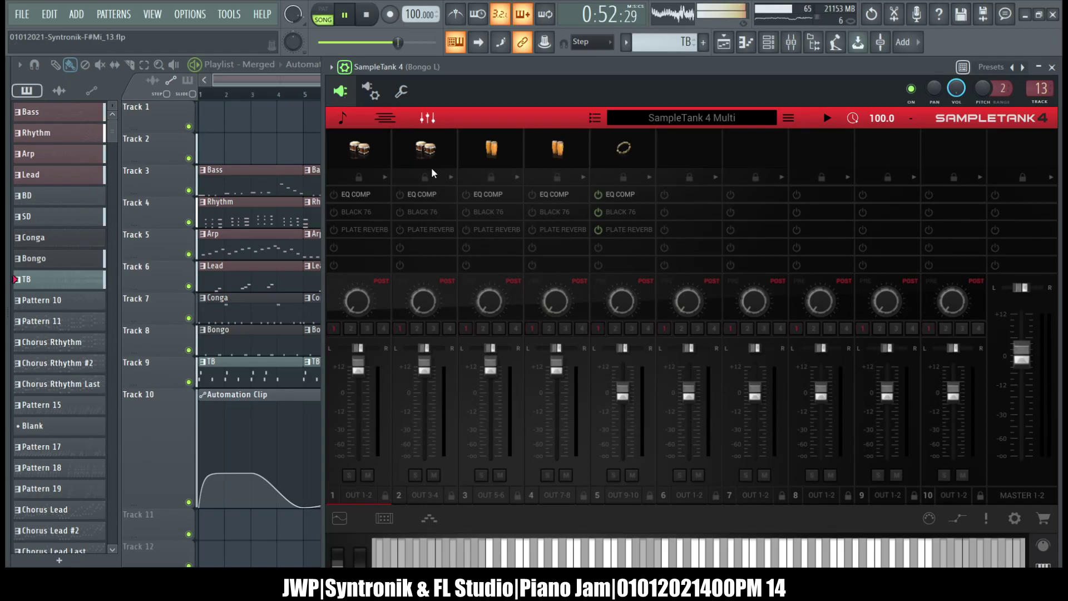
{"action": "left_click", "coordinate": [374, 91]}
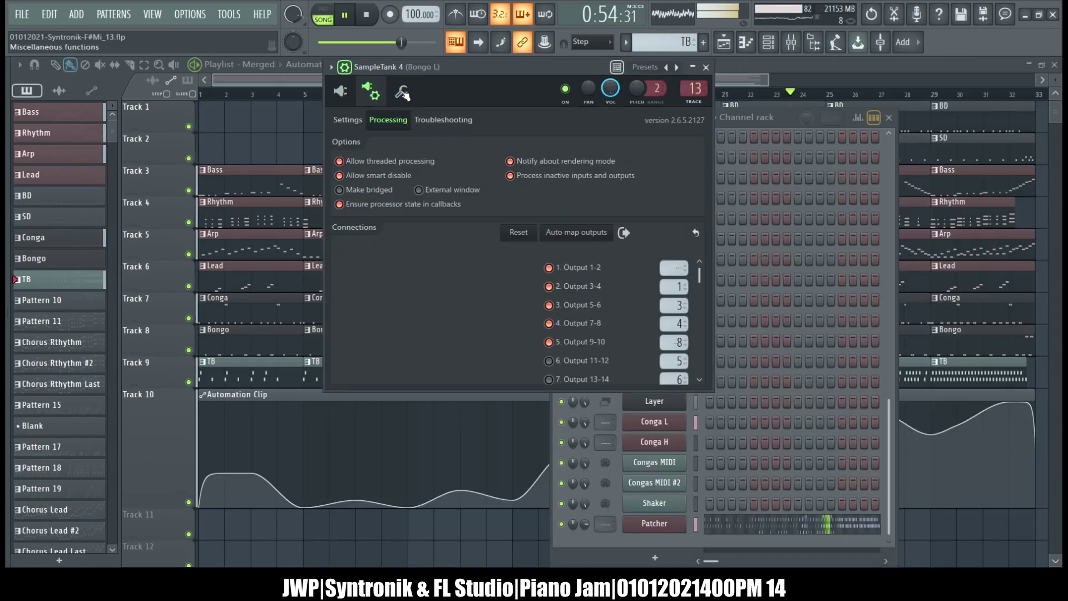
{"action": "left_click", "coordinate": [401, 92]}
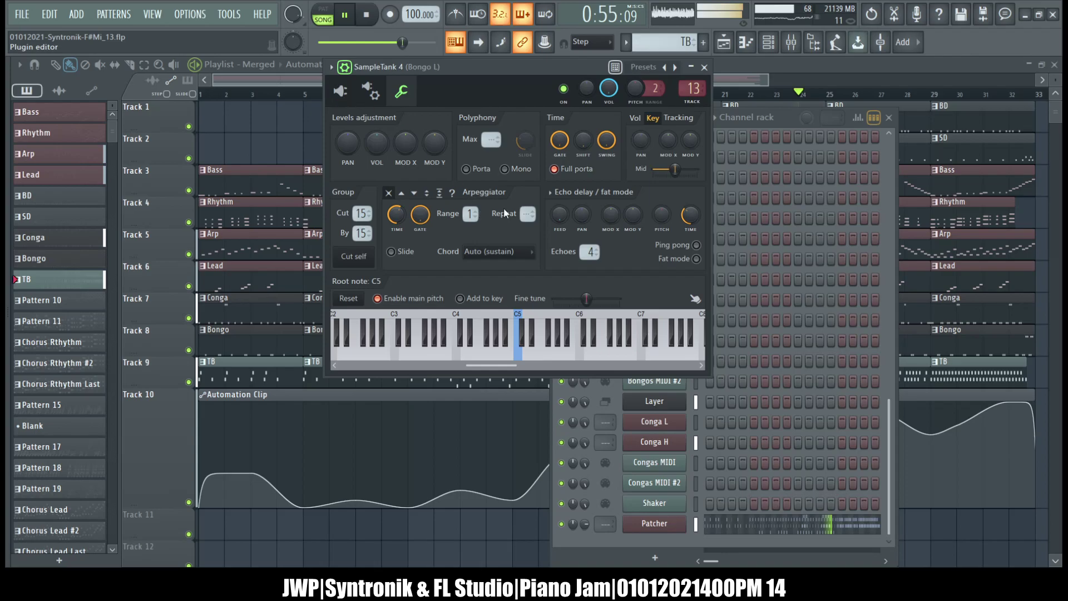
{"action": "left_click", "coordinate": [340, 91]}
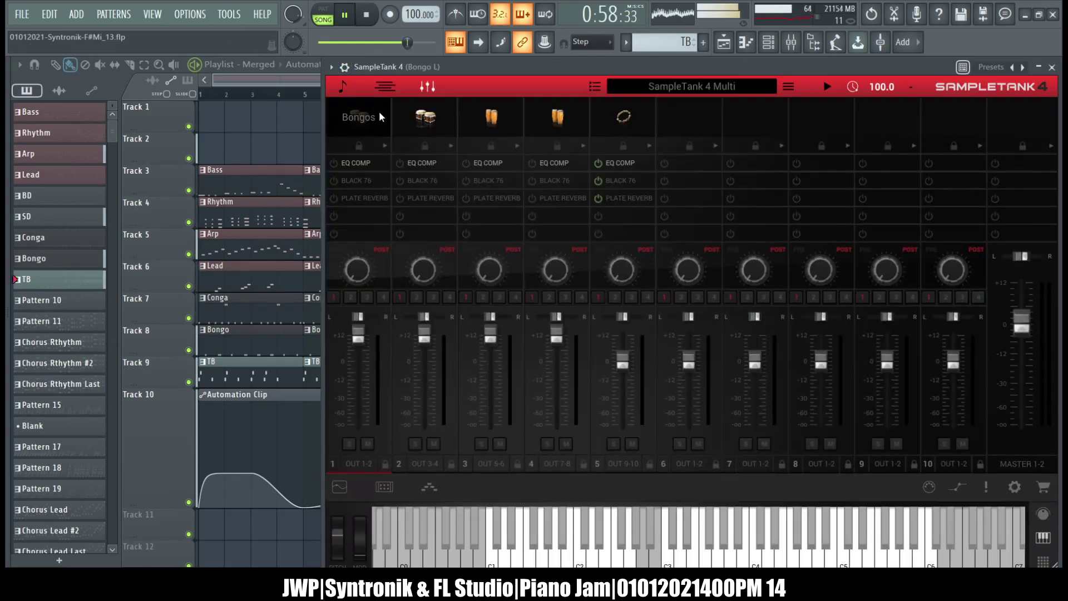
{"action": "left_click", "coordinate": [340, 82]}
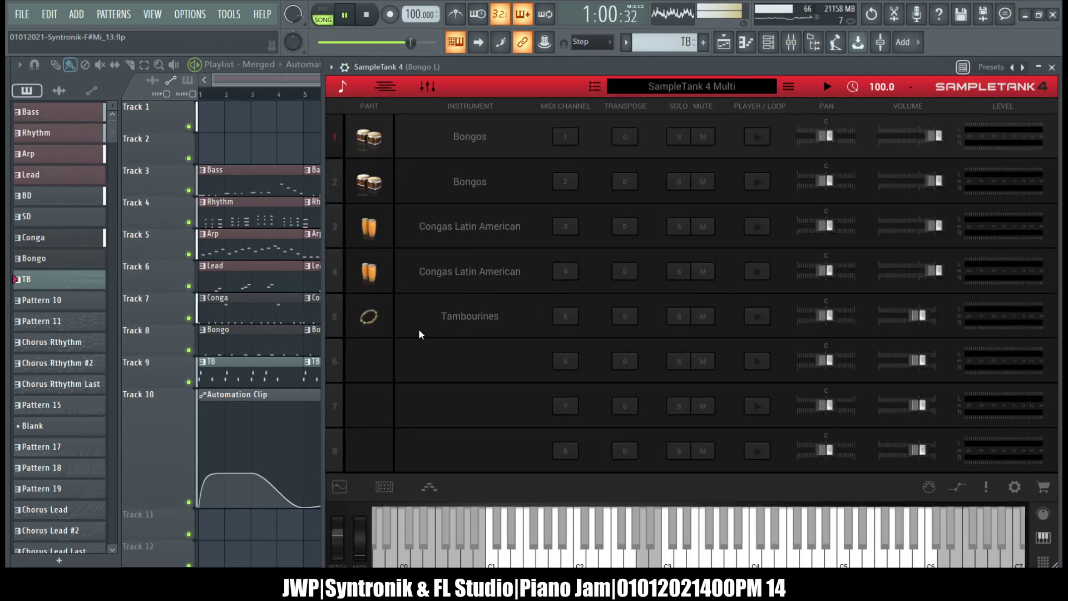
{"action": "left_click", "coordinate": [427, 86]}
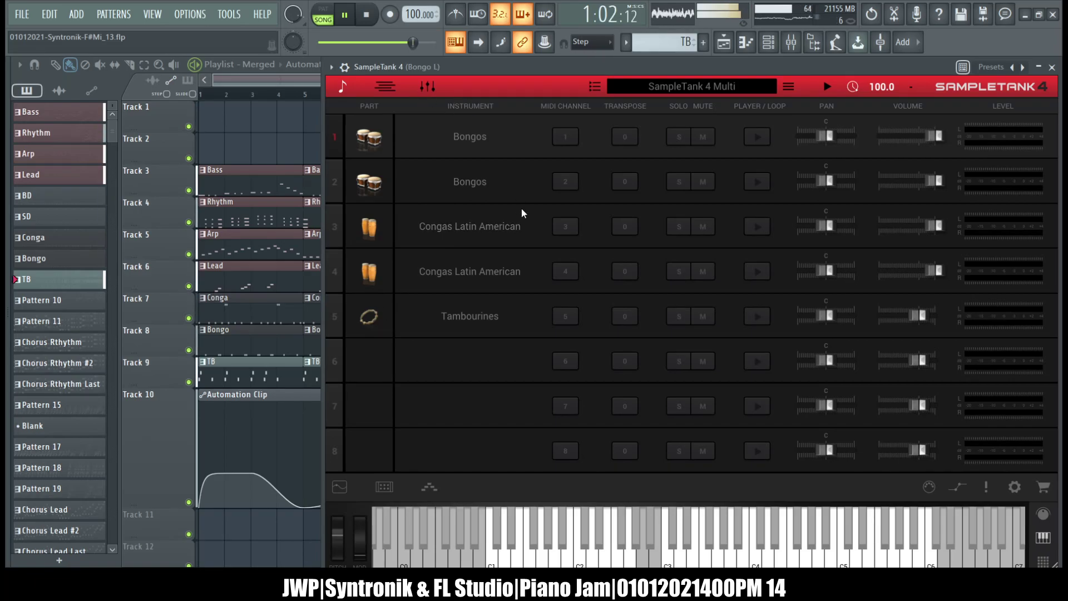
Step: Stop playback, look at the instrument library for SampleTank 4's first Bongos part, and return to the part list
{"action": "key", "text": "space"}
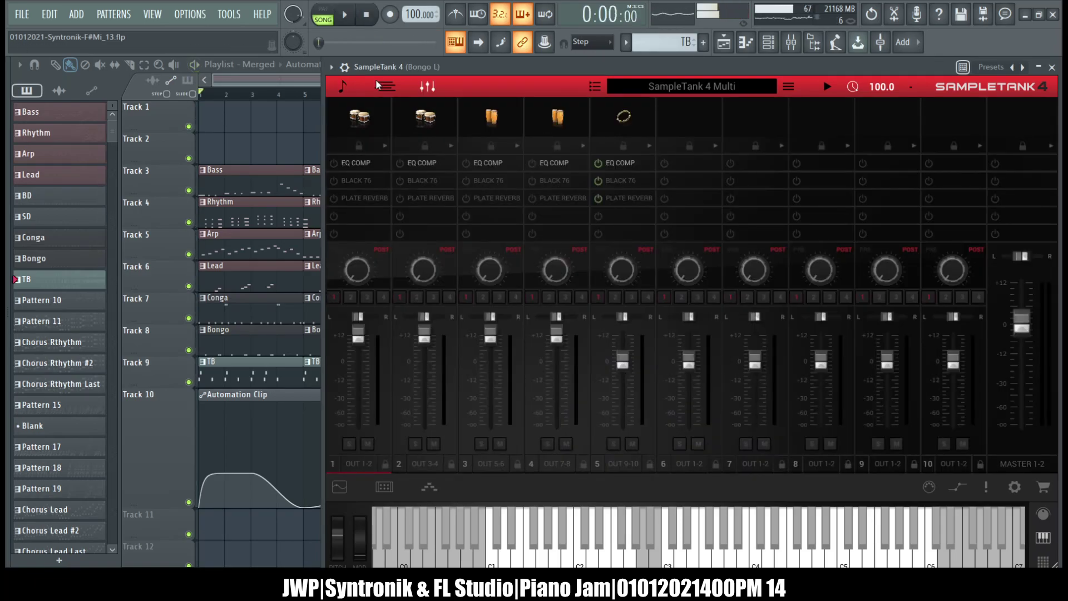
{"action": "left_click", "coordinate": [357, 119]}
{"action": "left_click", "coordinate": [427, 87]}
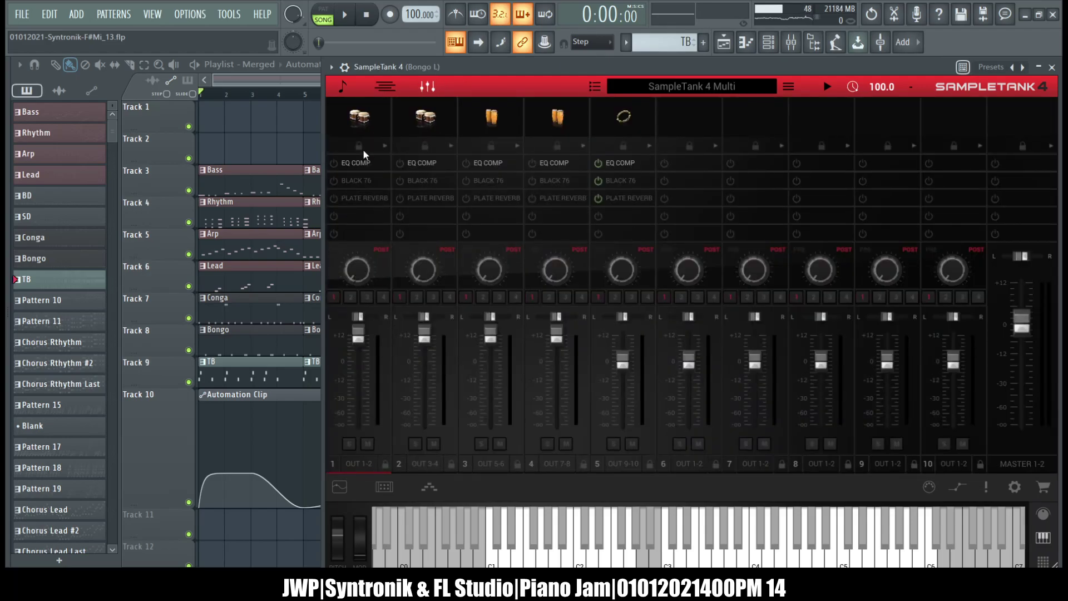
{"action": "left_click", "coordinate": [360, 123]}
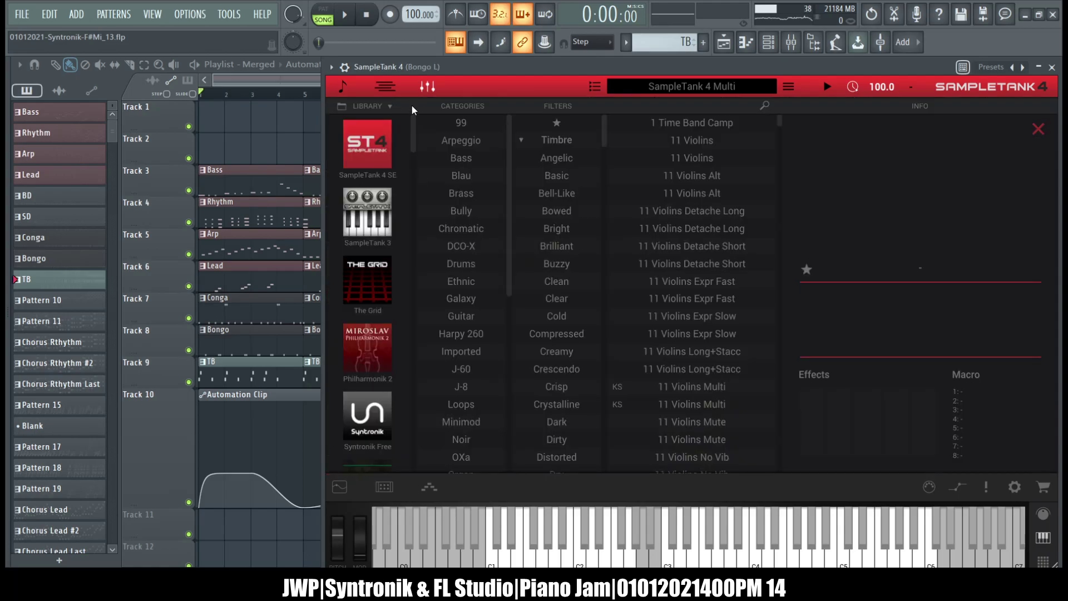
{"action": "left_click", "coordinate": [428, 87]}
{"action": "left_click", "coordinate": [344, 86]}
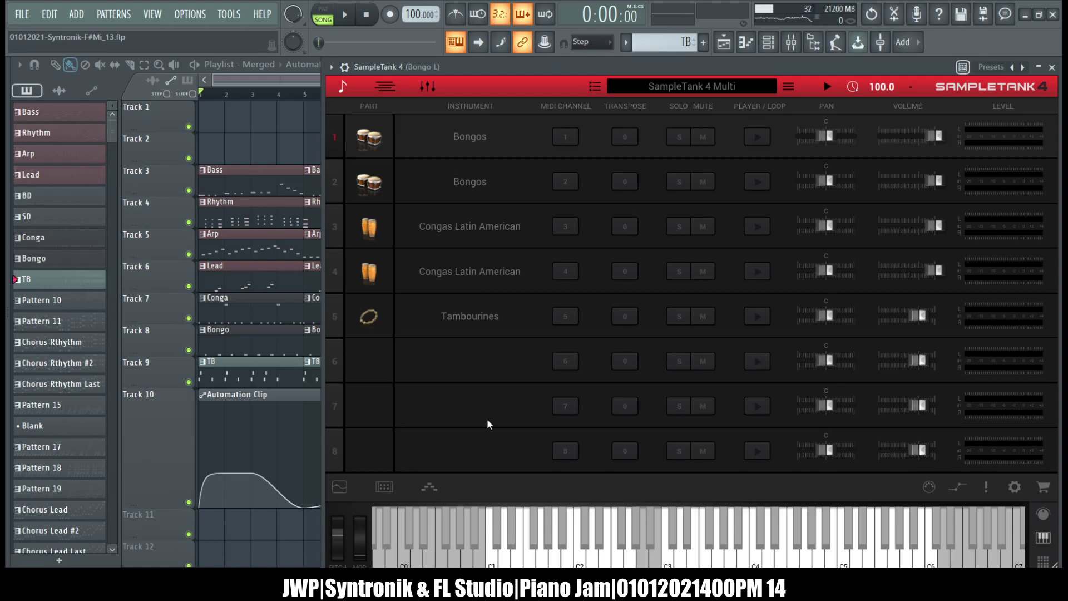
Step: Audition SampleTank 4's Bongos, Congas Latin American and Tambourines parts one after another on its keyboard
{"action": "left_click_drag", "start_coordinate": [573, 549], "coordinate": [707, 565]}
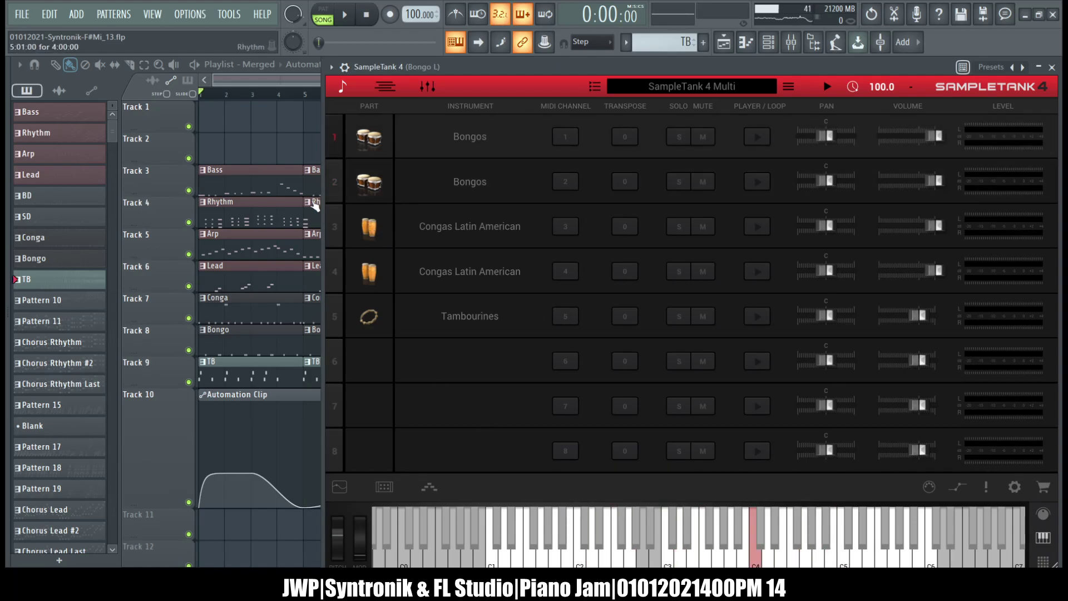
{"action": "left_click", "coordinate": [333, 192]}
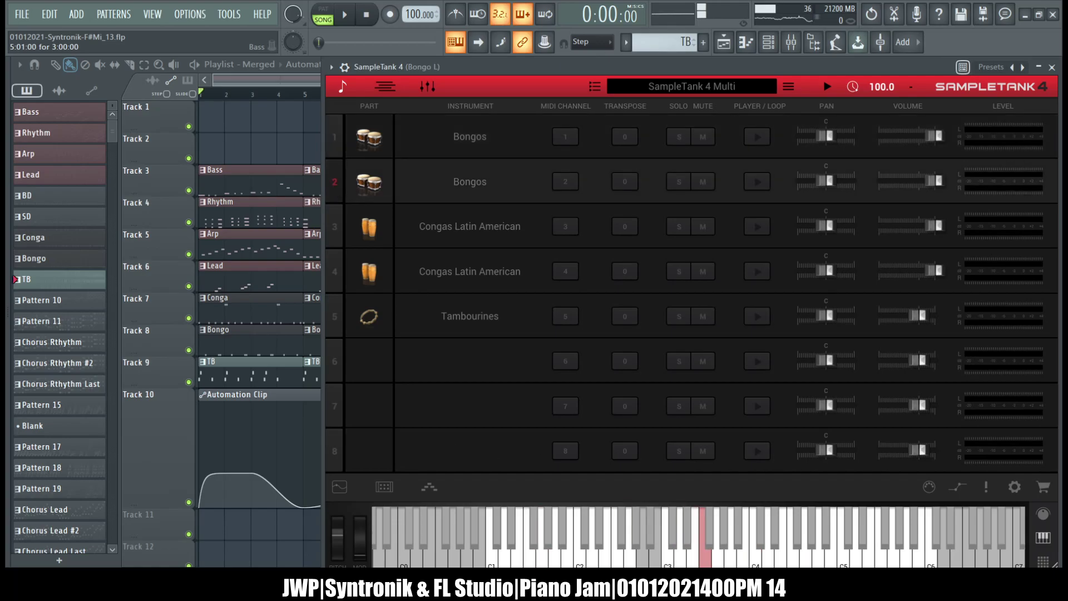
{"action": "left_click", "coordinate": [334, 232]}
{"action": "mouse_move", "coordinate": [567, 554]}
{"action": "left_mouse_down"}
{"action": "mouse_move", "coordinate": [680, 556]}
{"action": "mouse_move", "coordinate": [547, 552]}
{"action": "left_mouse_up"}
{"action": "left_click", "coordinate": [332, 273]}
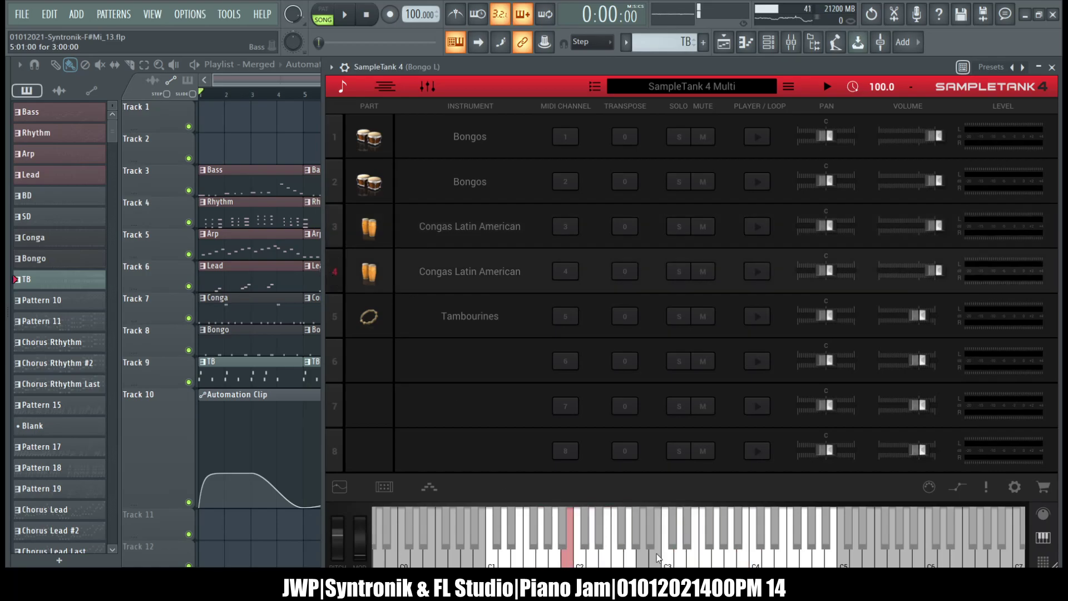
{"action": "left_click", "coordinate": [342, 330]}
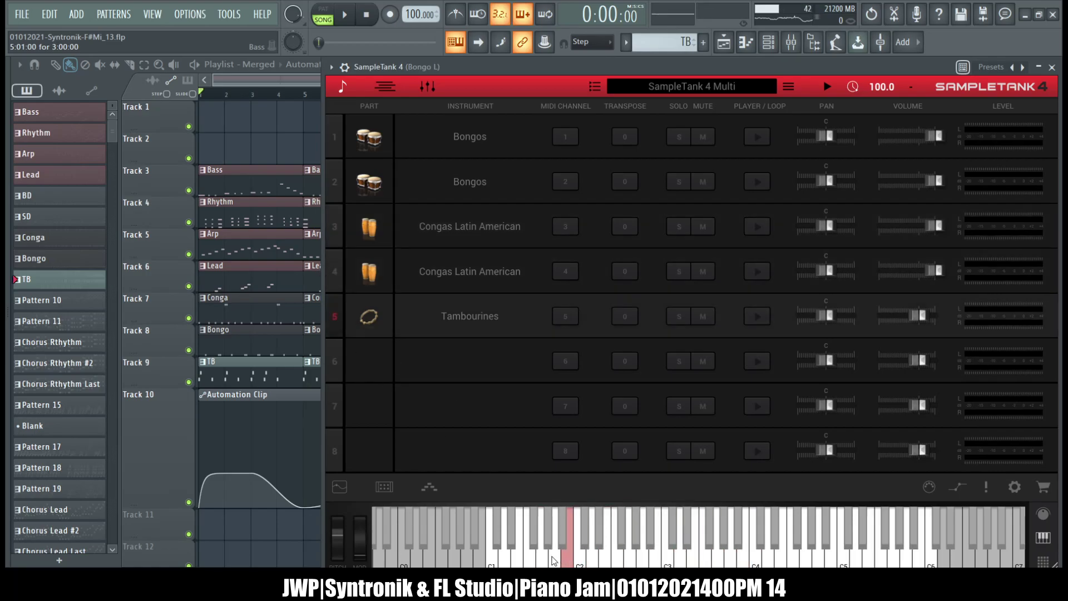
{"action": "left_click_drag", "start_coordinate": [731, 546], "coordinate": [787, 546]}
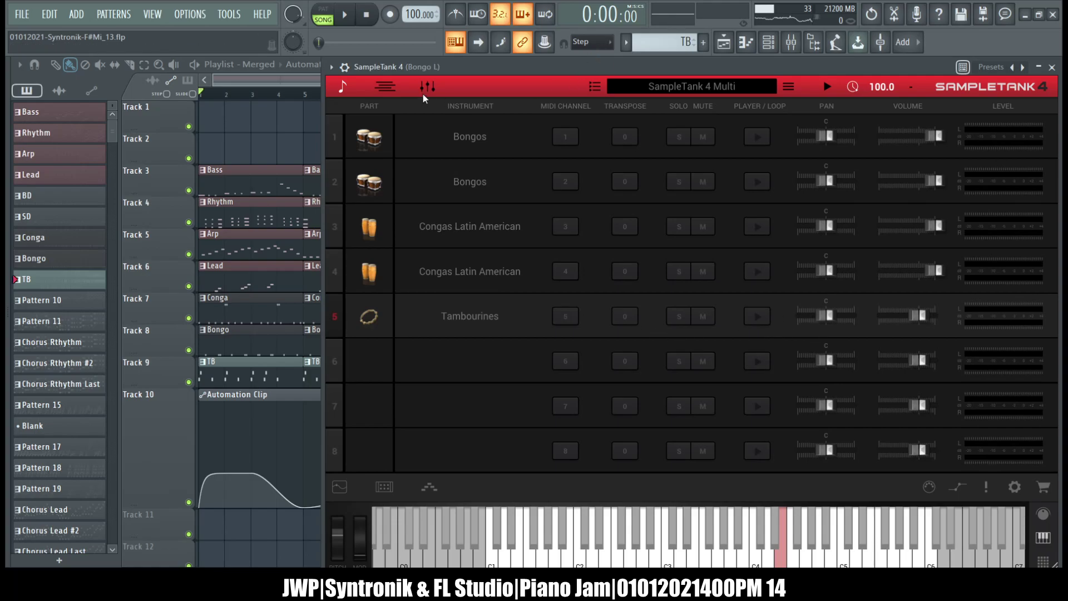
Step: Check the part outputs in SampleTank 4's mixer, and bypass the effects on the song mixer's TB track
{"action": "left_click", "coordinate": [433, 84]}
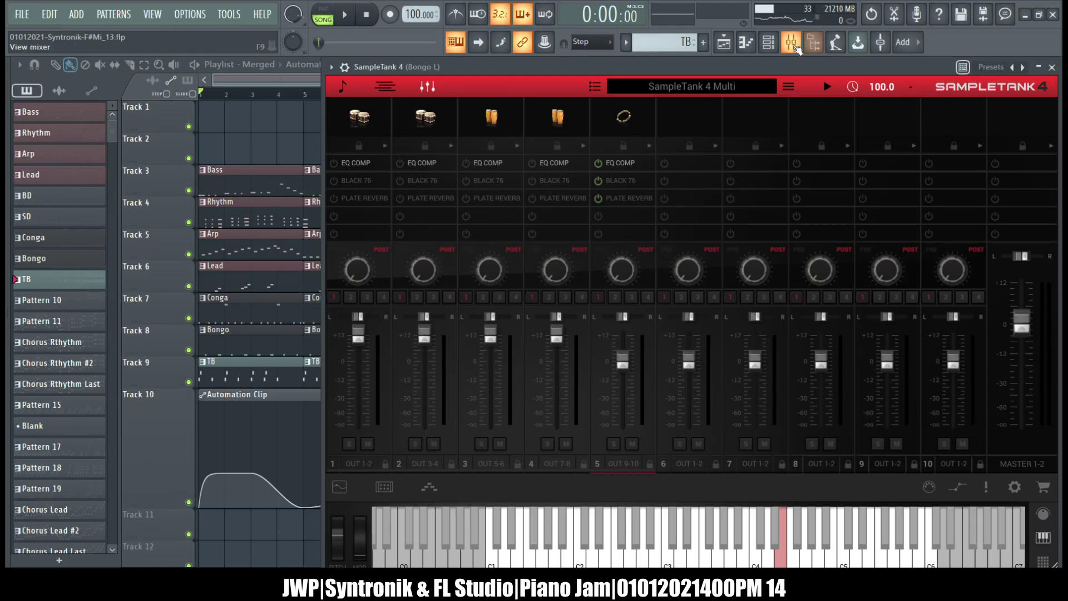
{"action": "left_click", "coordinate": [791, 42]}
{"action": "left_click", "coordinate": [310, 205]}
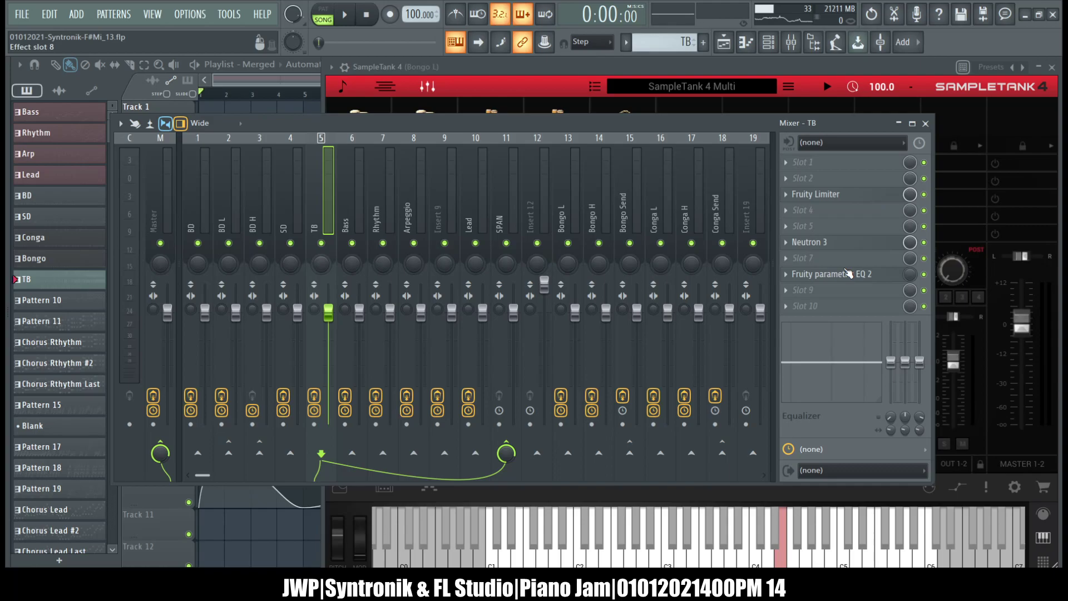
{"action": "left_click", "coordinate": [315, 398]}
Step: Check the mixer track offset of SampleTank 4's Output 9-10 in the processing settings, and return to the plugin interface
{"action": "left_click", "coordinate": [550, 546]}
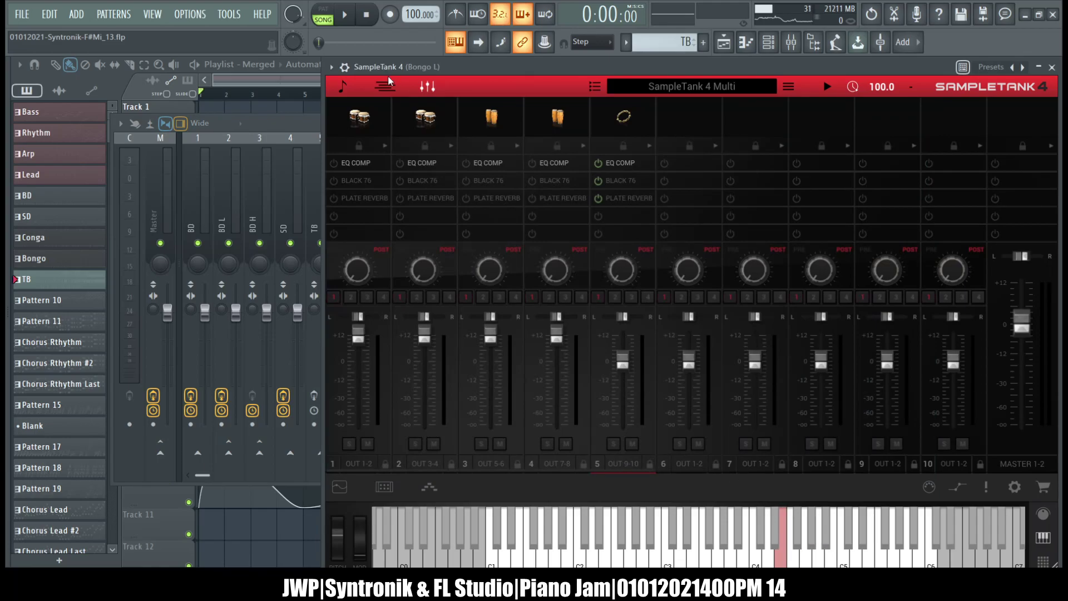
{"action": "left_click", "coordinate": [345, 67]}
{"action": "left_click", "coordinate": [372, 91]}
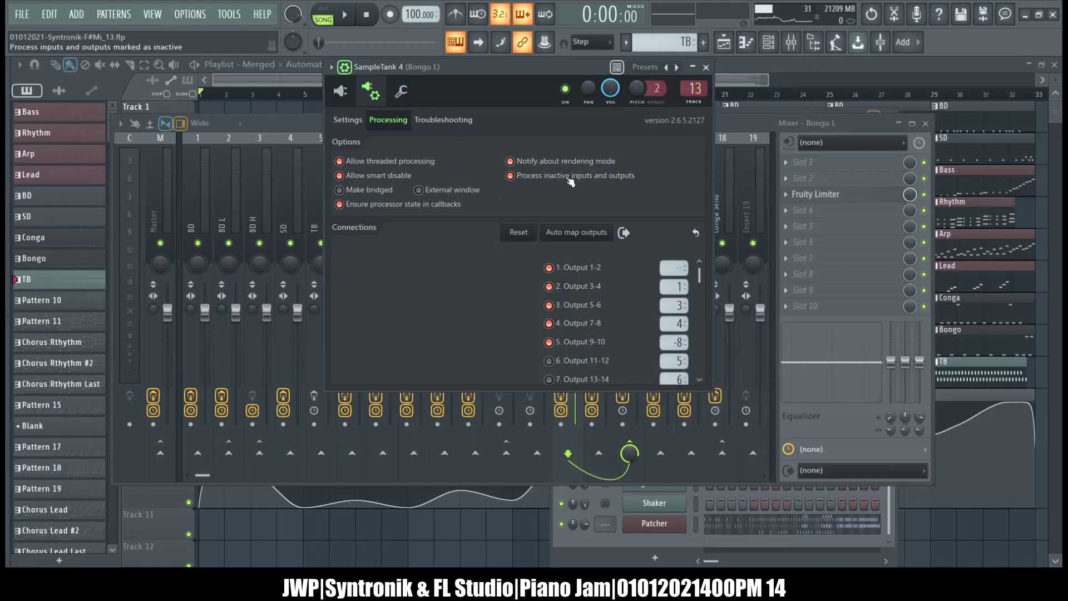
{"action": "scroll", "coordinate": [617, 338], "scroll_direction": "down", "scroll_amount": 2}
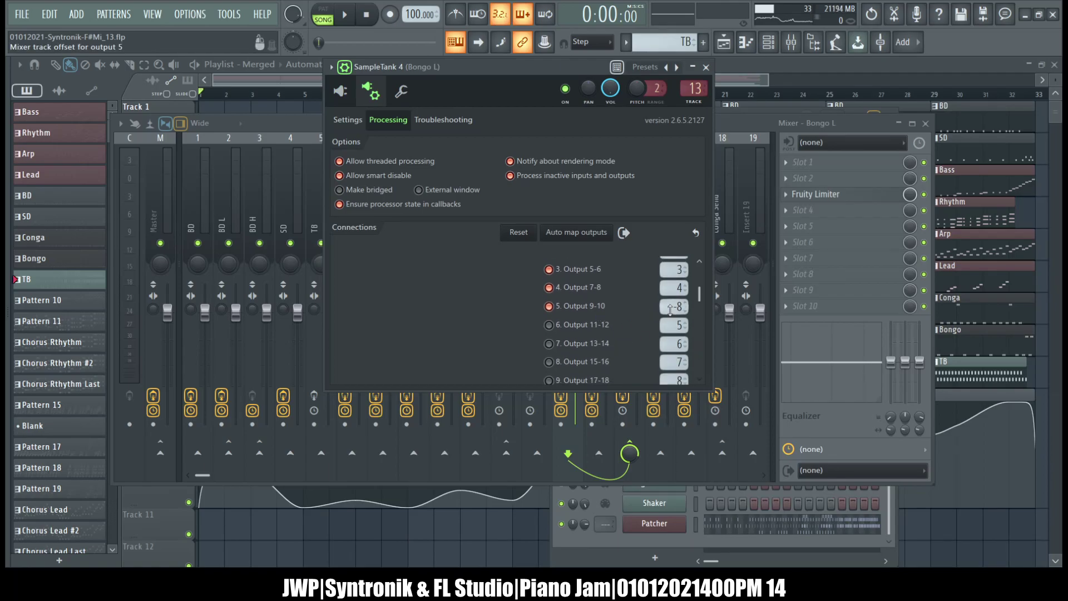
{"action": "left_click_drag", "start_coordinate": [675, 309], "coordinate": [765, 260]}
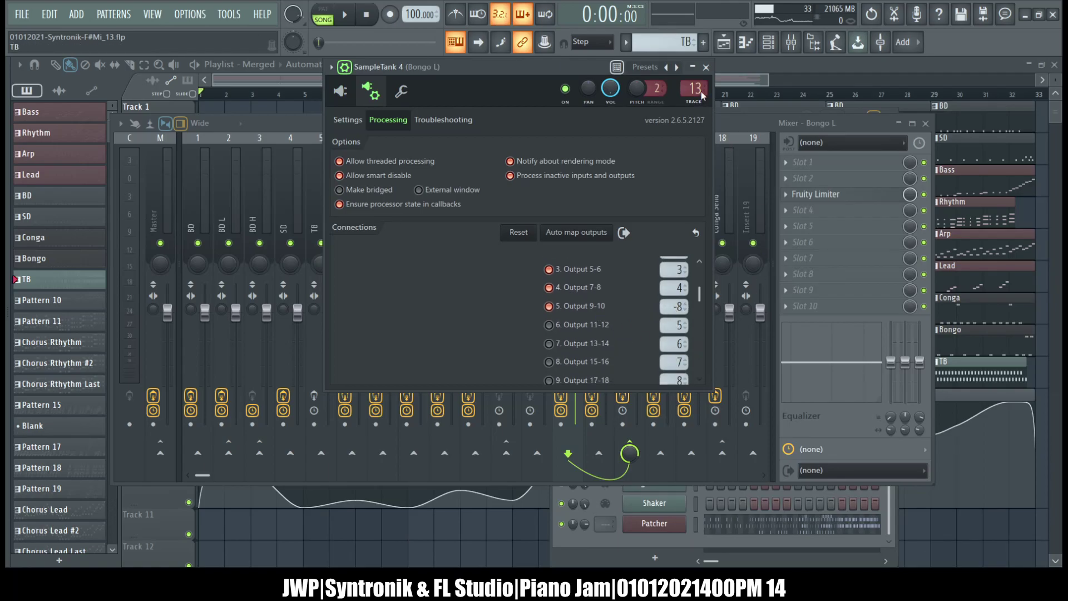
{"action": "left_click", "coordinate": [358, 123]}
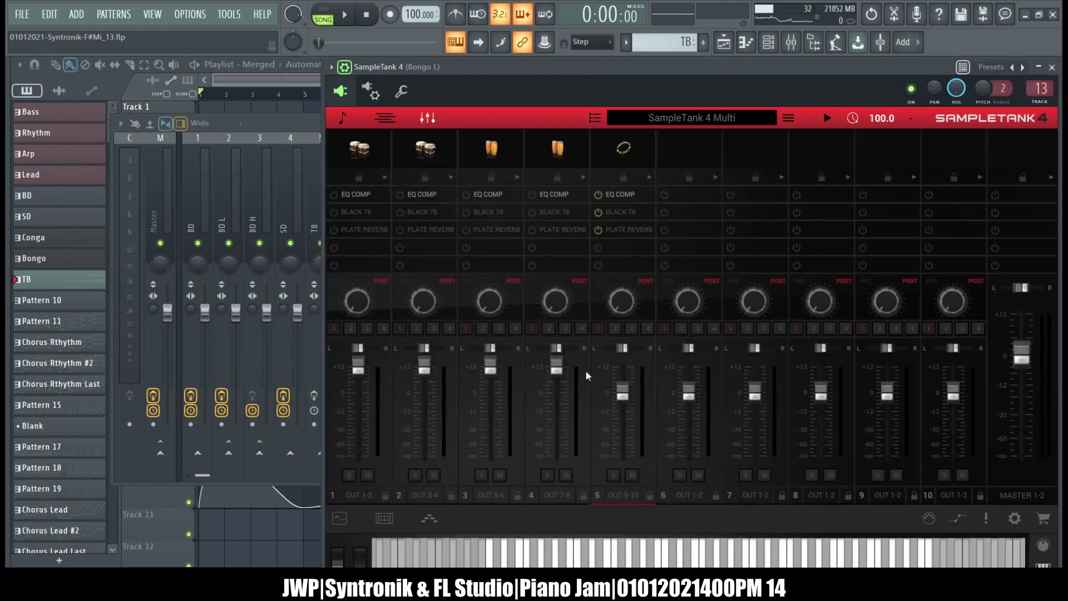
Step: Open the instrument library for the Tambourines part, shift the SampleTank 4 window, and hide its wrapper settings
{"action": "left_click", "coordinate": [626, 147]}
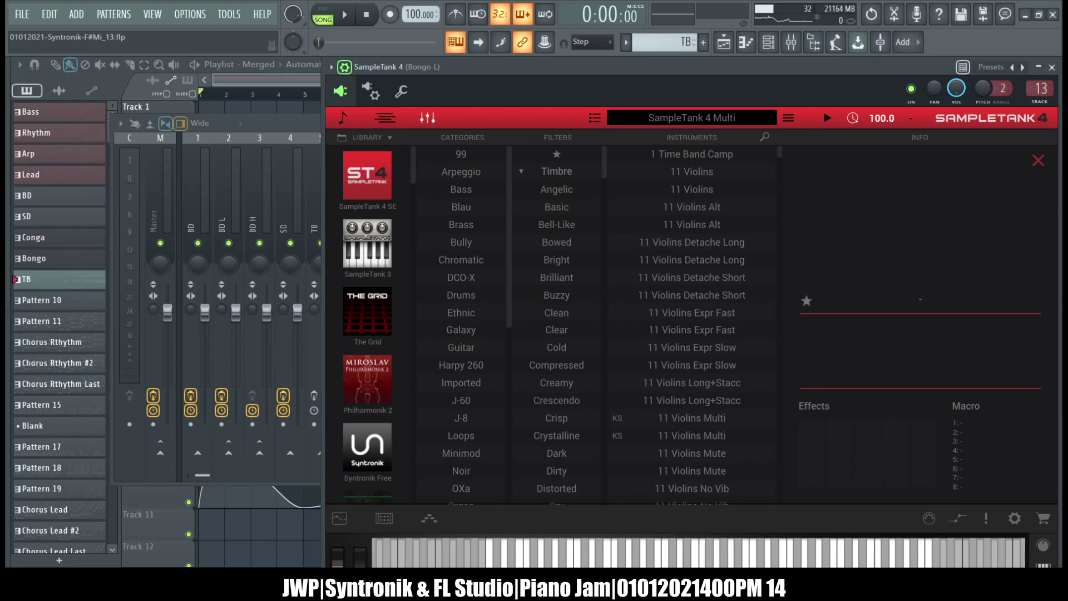
{"action": "left_click_drag", "start_coordinate": [639, 70], "coordinate": [573, 70]}
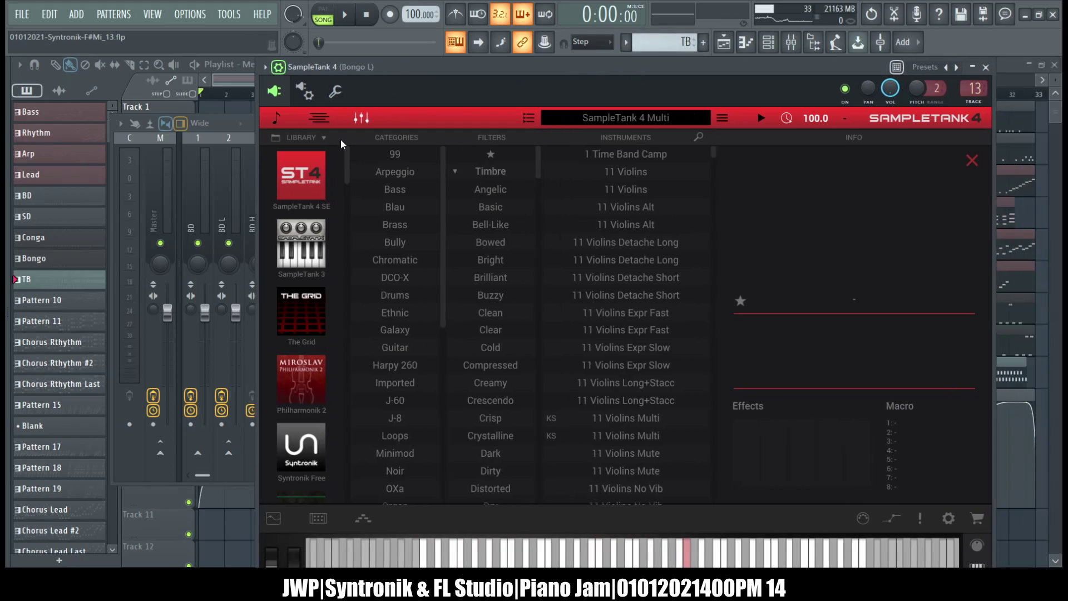
{"action": "left_click", "coordinate": [282, 75]}
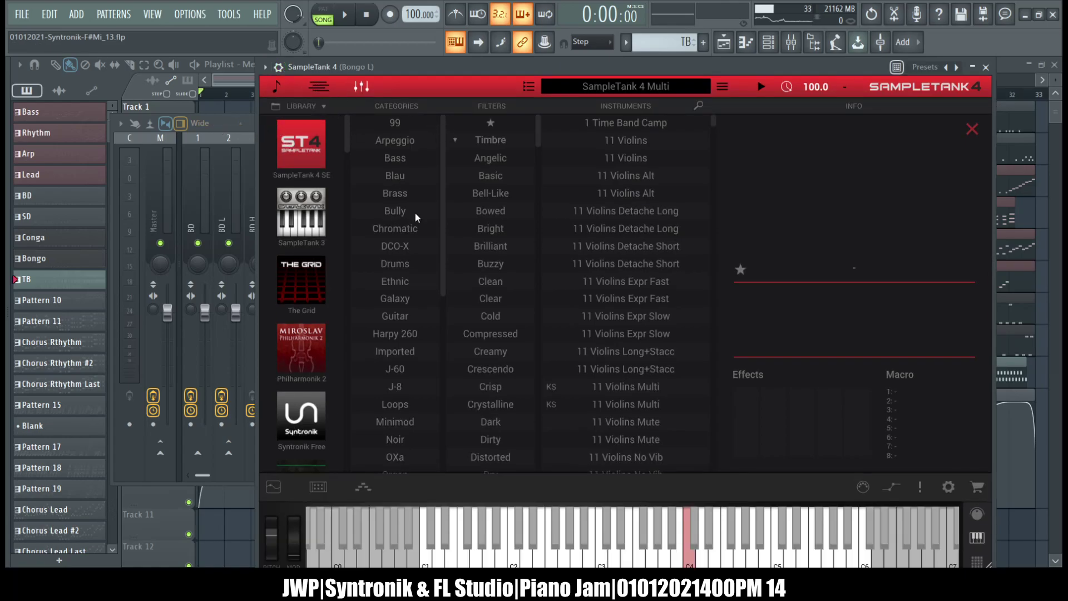
Step: Try the Tambourines part on OUT 1-2, restore it to OUT 9-10, reposition the window, and show the part list
{"action": "left_click", "coordinate": [362, 88]}
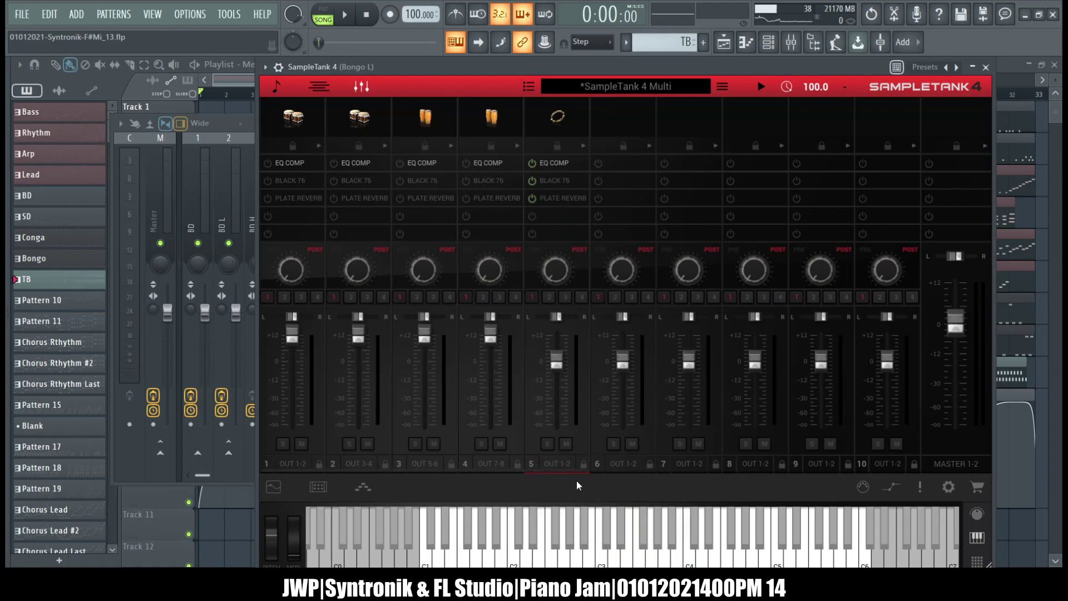
{"action": "left_click_drag", "start_coordinate": [457, 67], "coordinate": [766, 66]}
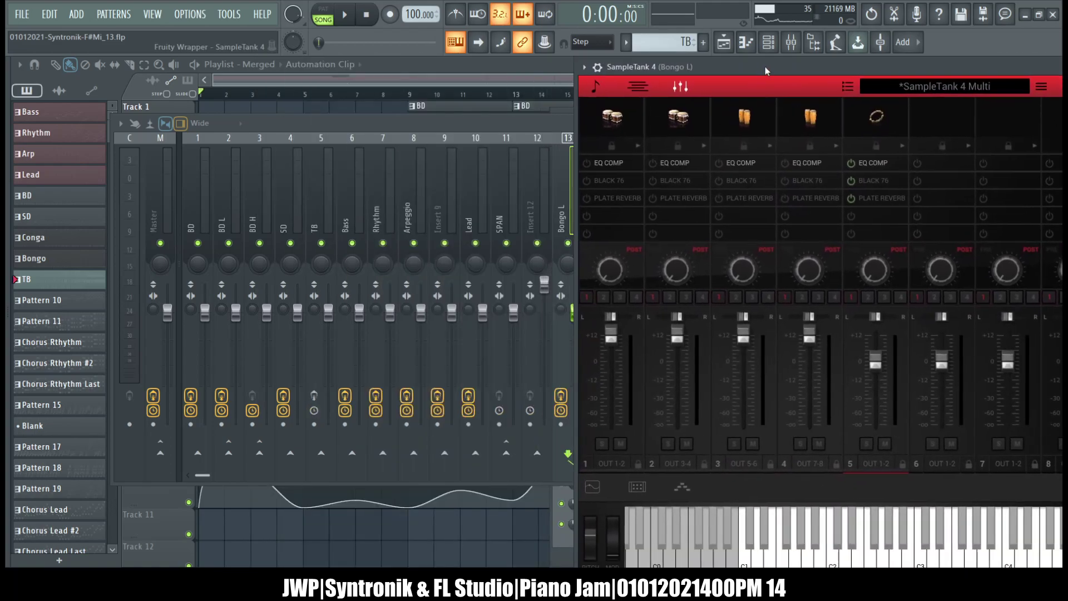
{"action": "left_click_drag", "start_coordinate": [951, 67], "coordinate": [569, 59]}
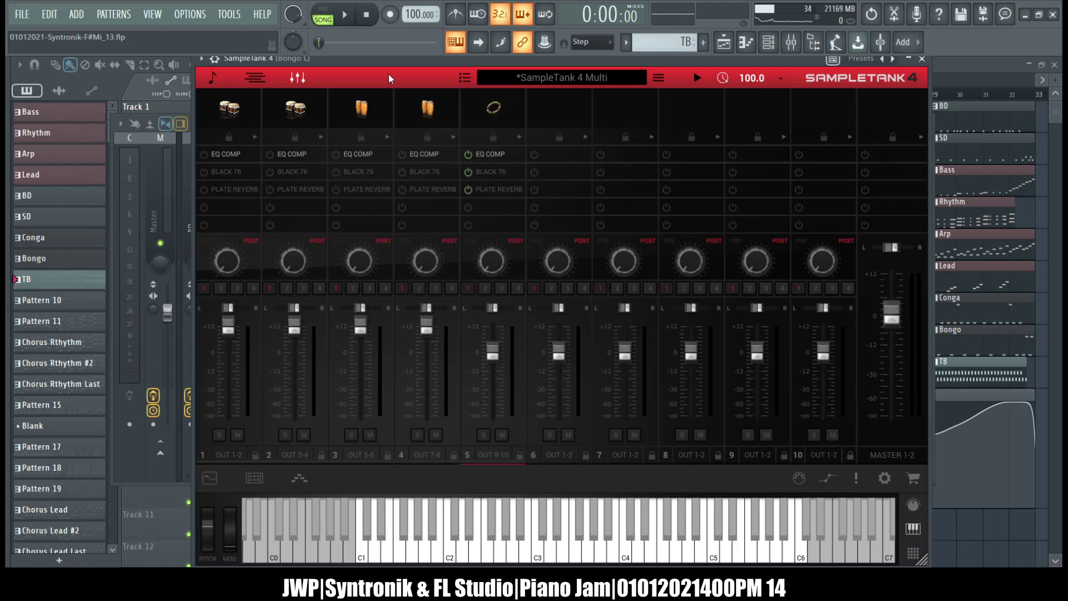
{"action": "left_click", "coordinate": [213, 76]}
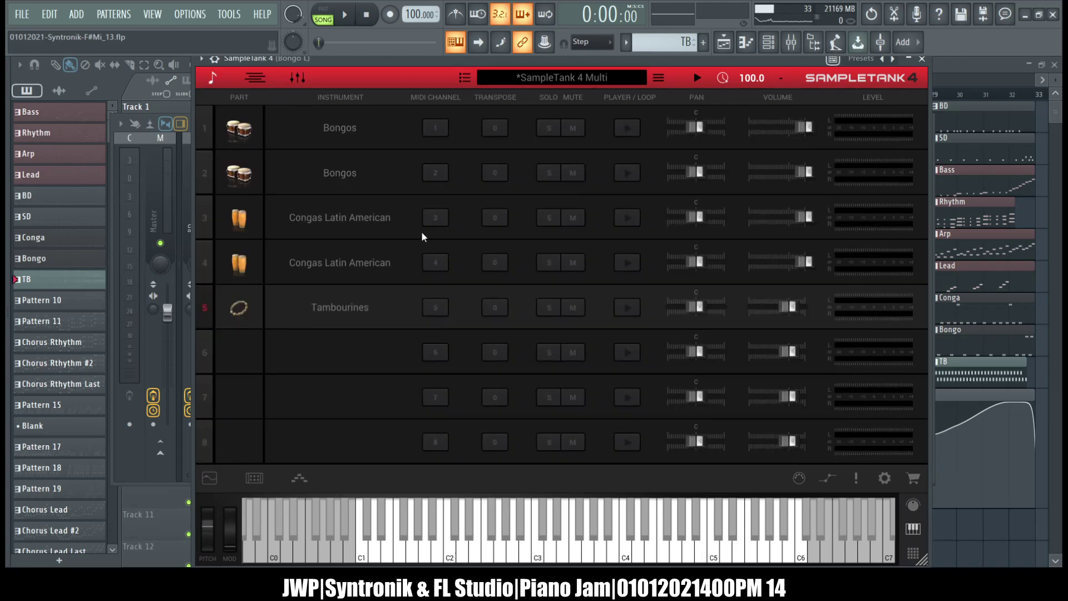
Step: Load the Tambourines instrument into SampleTank 4's fifth part, audition a note, and close the plugin window
{"action": "left_click", "coordinate": [339, 311]}
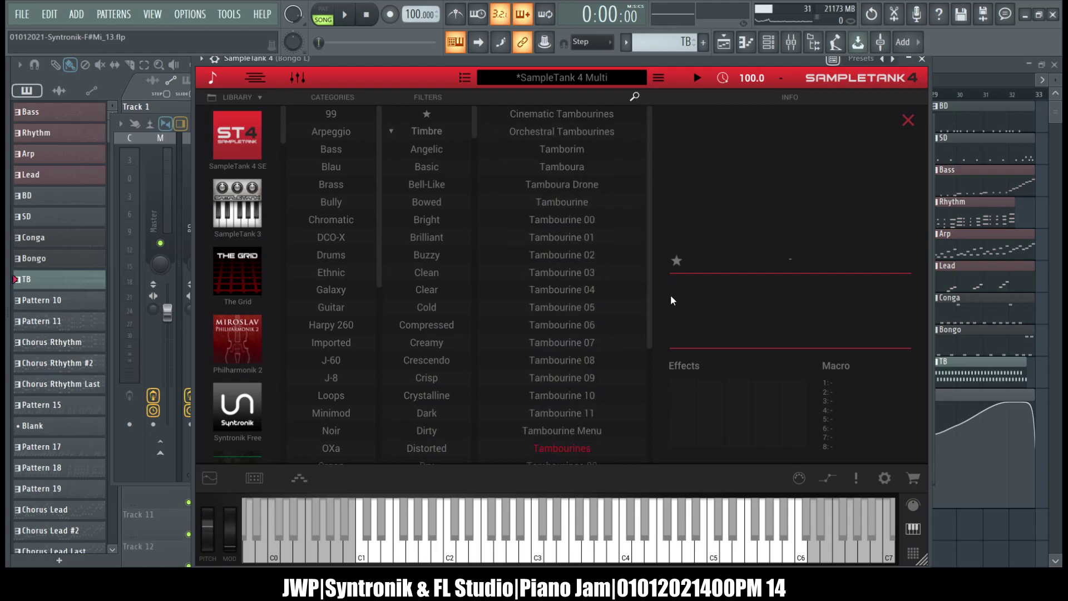
{"action": "double_click", "coordinate": [553, 449]}
{"action": "left_click_drag", "start_coordinate": [552, 542], "coordinate": [426, 548]}
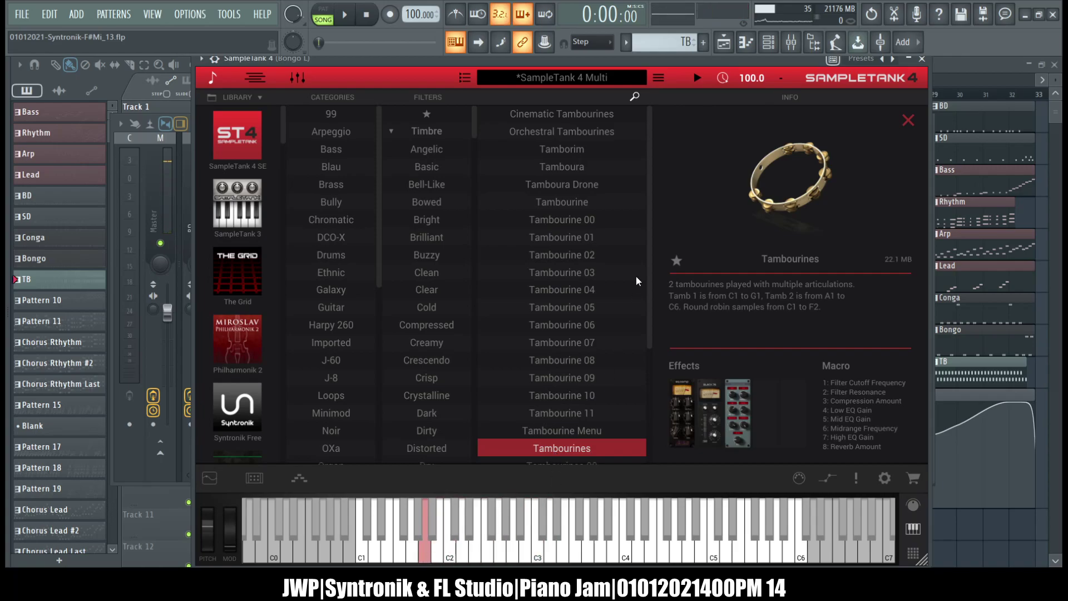
{"action": "left_click", "coordinate": [921, 60]}
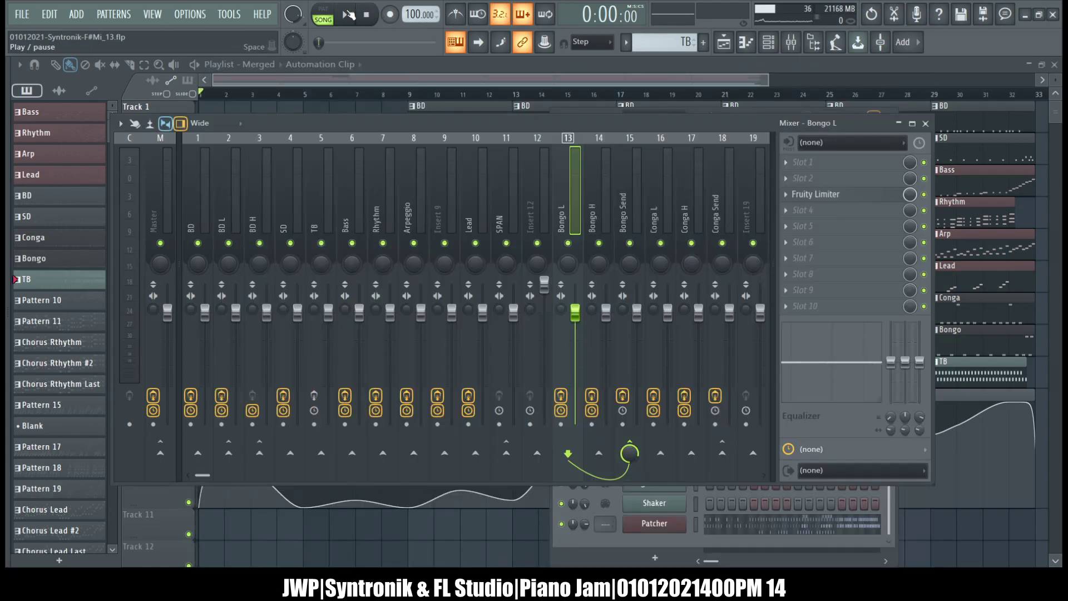
Step: Start song playback, inspect the Fruity Limiter on the TB mixer track, and re-enable that track's effects
{"action": "left_click", "coordinate": [346, 16]}
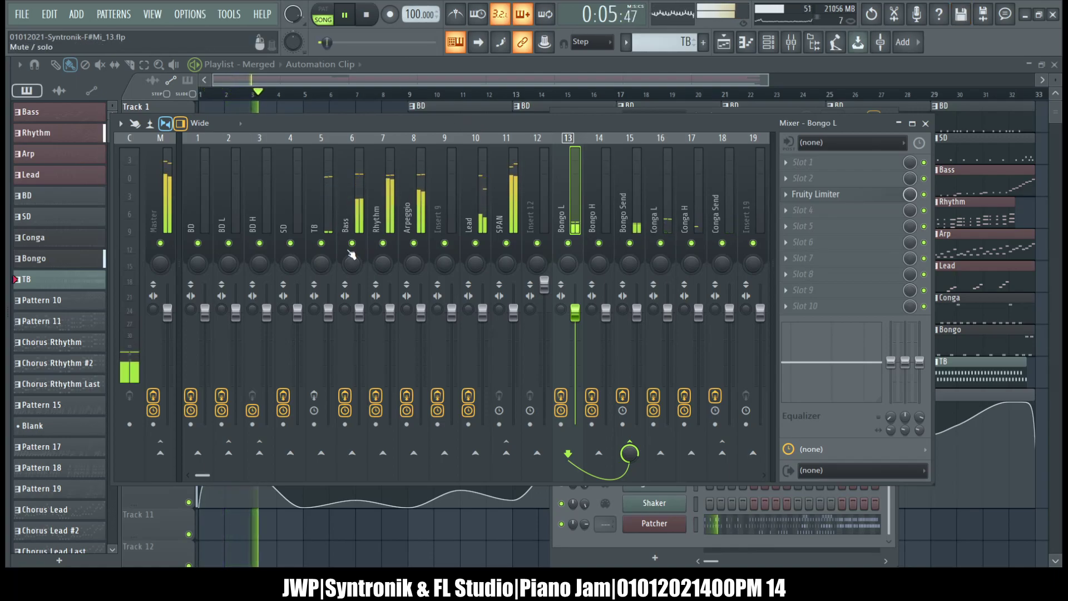
{"action": "left_click", "coordinate": [320, 196]}
{"action": "left_click", "coordinate": [815, 193]}
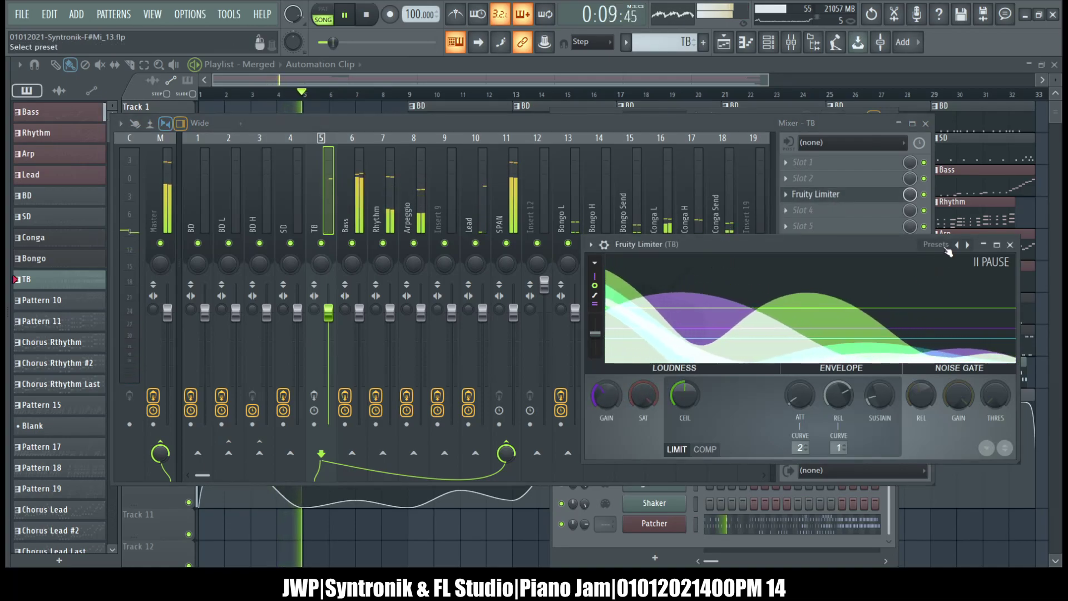
{"action": "left_click", "coordinate": [1010, 244]}
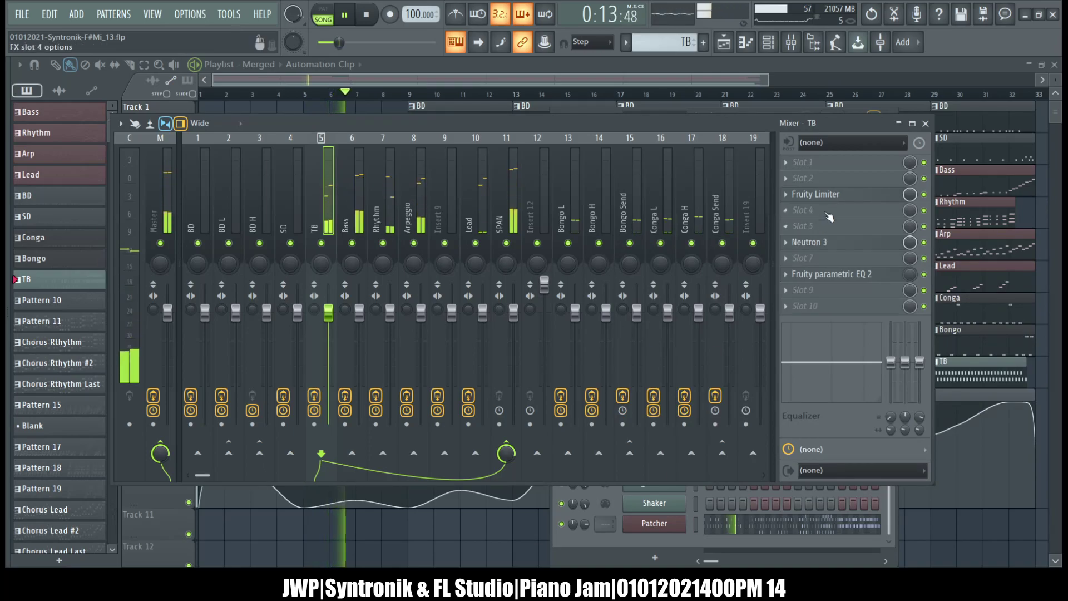
{"action": "left_click", "coordinate": [840, 198]}
{"action": "left_click", "coordinate": [1010, 244]}
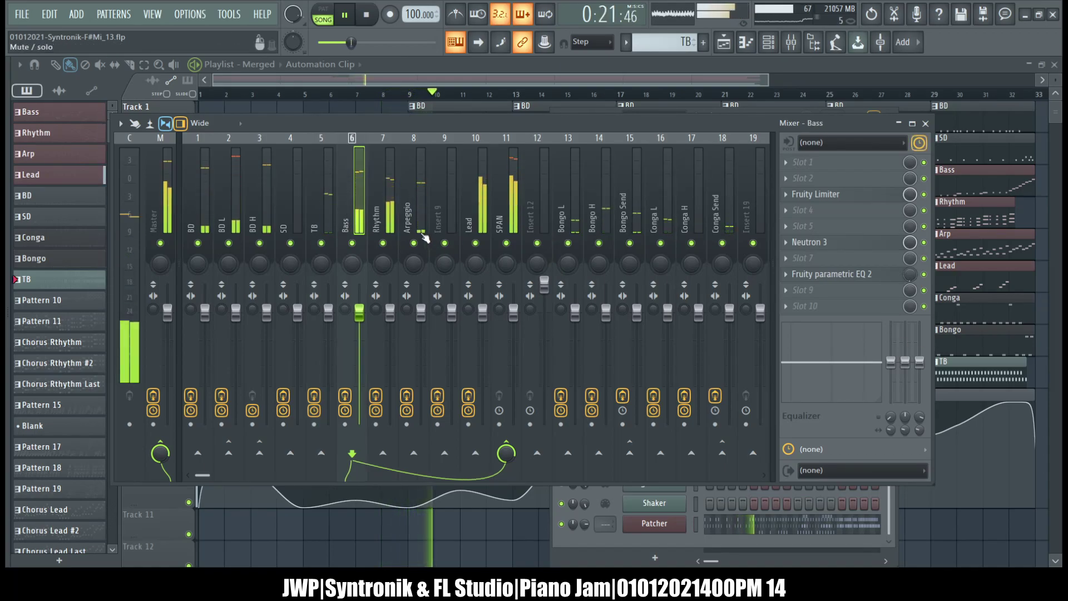
Step: Review the levels and effect chains of the Rhythm, Arpeggio, Lead and SPAN mixer tracks during playback
{"action": "left_click", "coordinate": [387, 202]}
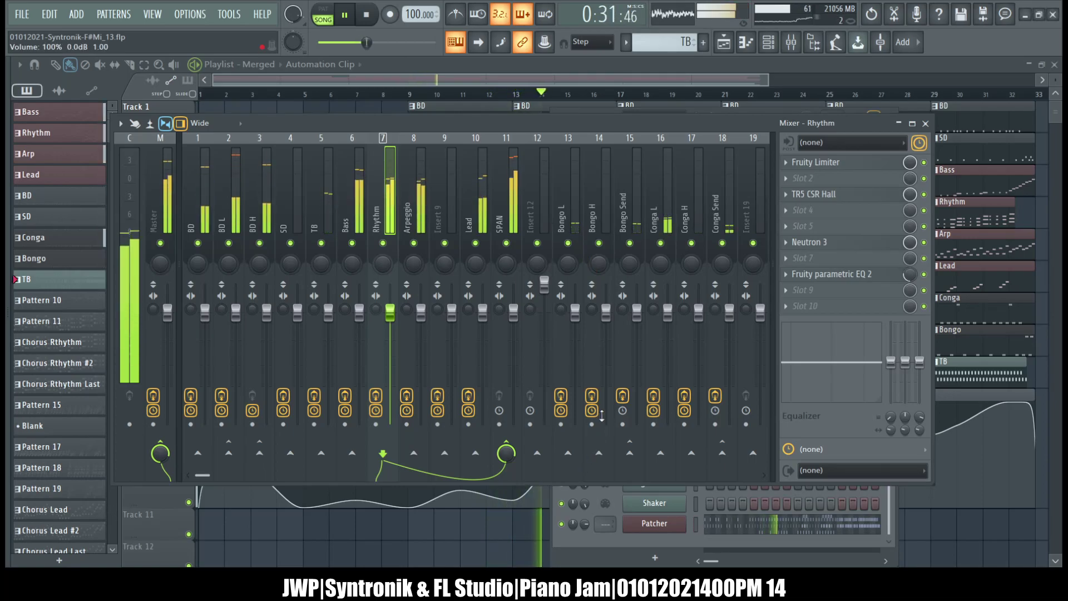
{"action": "left_click", "coordinate": [421, 188]}
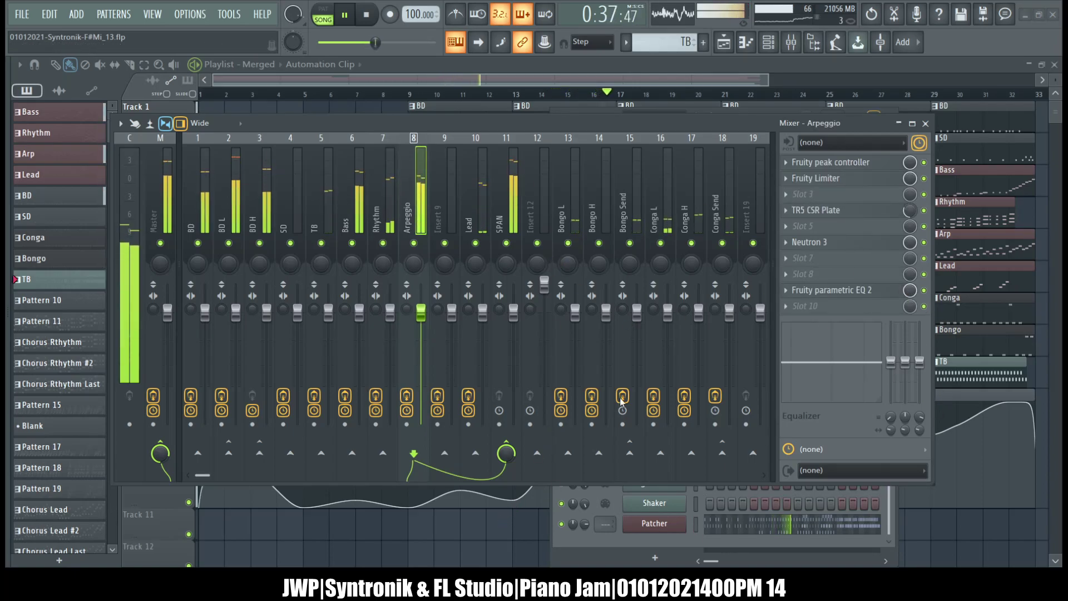
{"action": "left_click", "coordinate": [484, 186]}
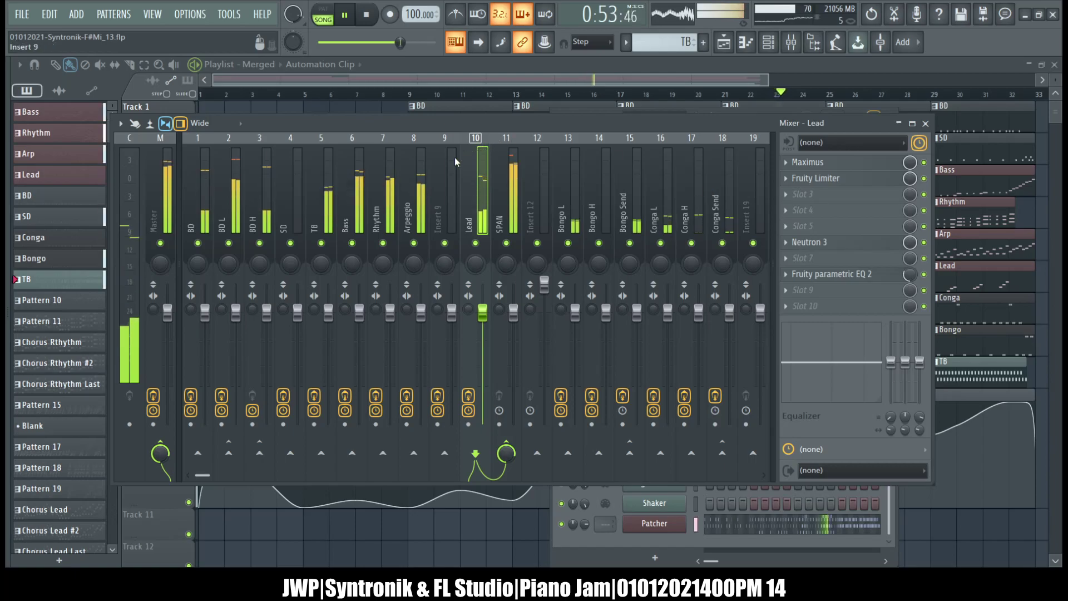
{"action": "left_click", "coordinate": [412, 210]}
{"action": "left_click", "coordinate": [498, 208]}
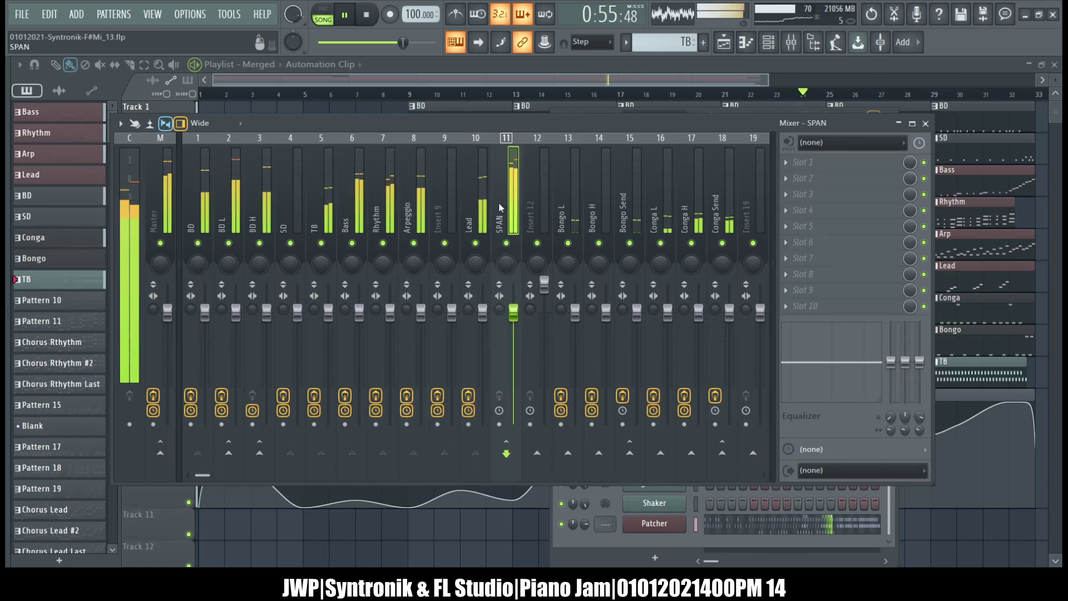
Step: Review the levels and effects of the Bongo H, Bongo Send and Conga Send mixer tracks during playback
{"action": "left_click", "coordinate": [578, 211]}
{"action": "left_click", "coordinate": [592, 211]}
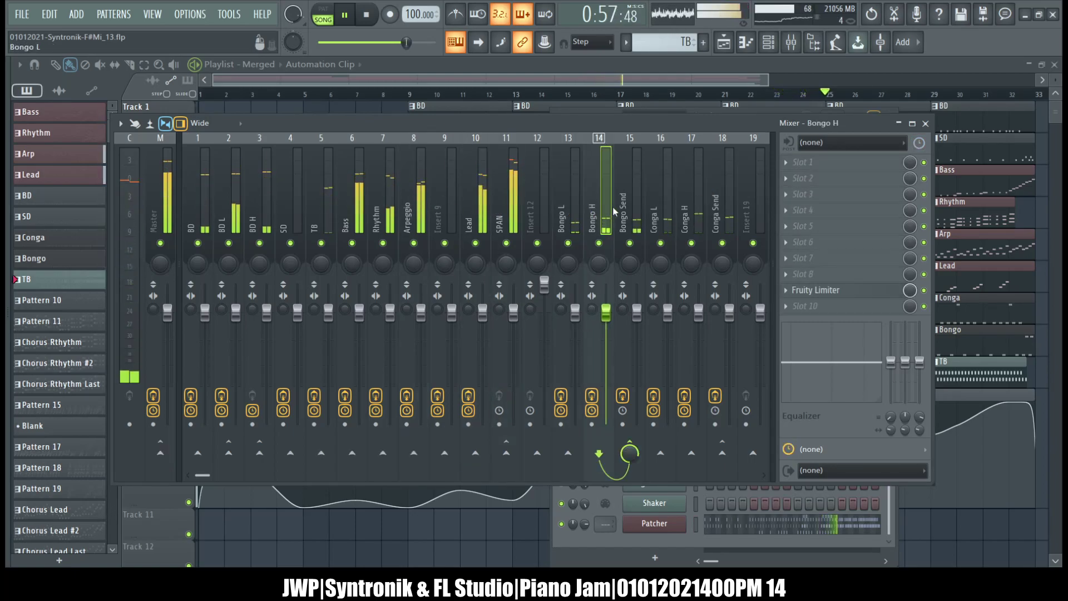
{"action": "left_click", "coordinate": [622, 210]}
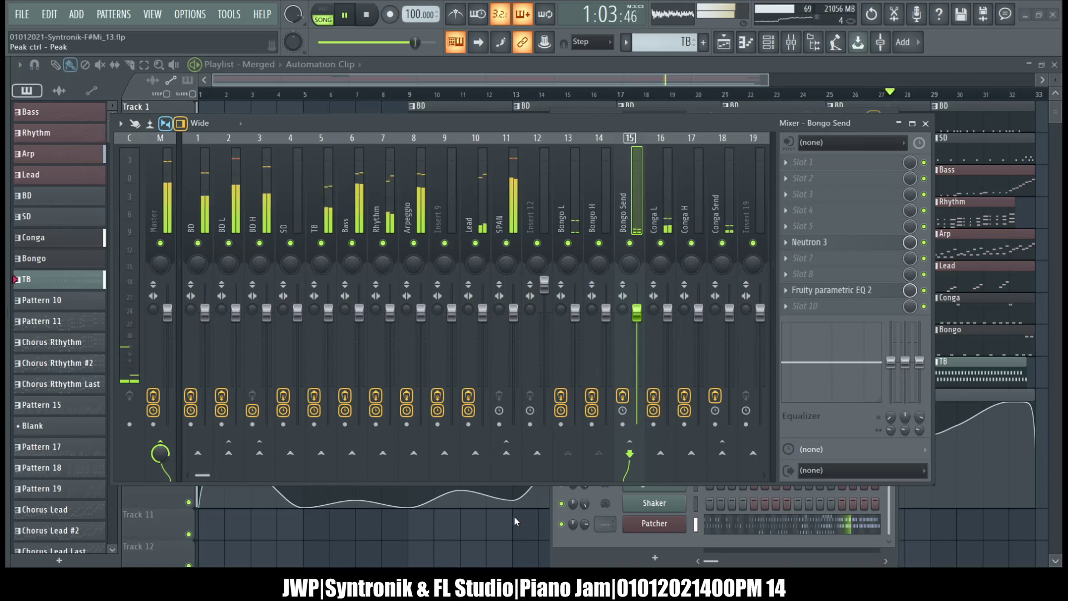
{"action": "left_click", "coordinate": [729, 207]}
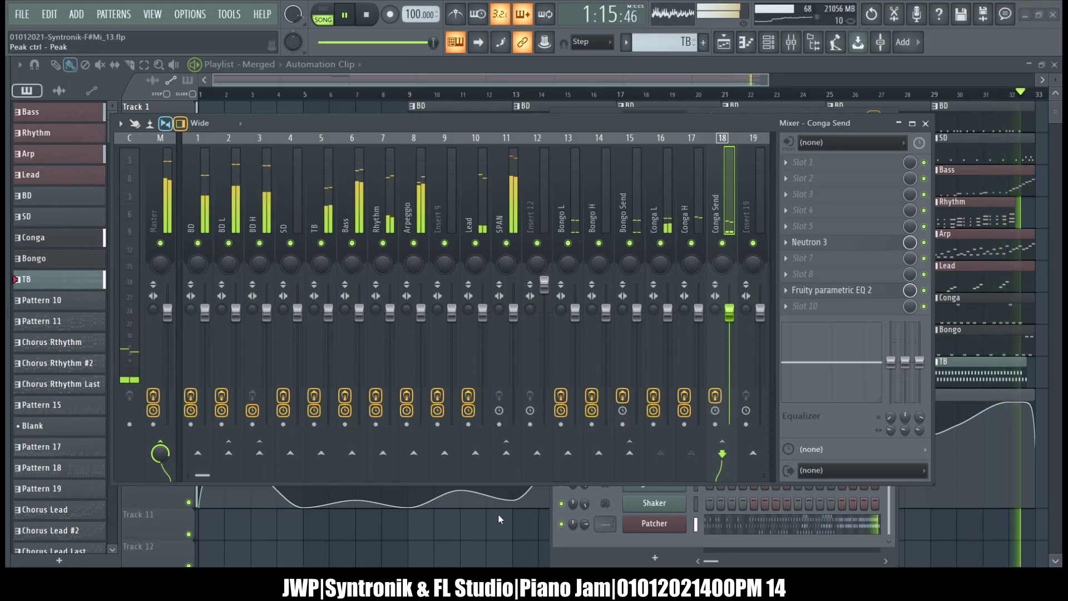
{"action": "left_click", "coordinate": [645, 212]}
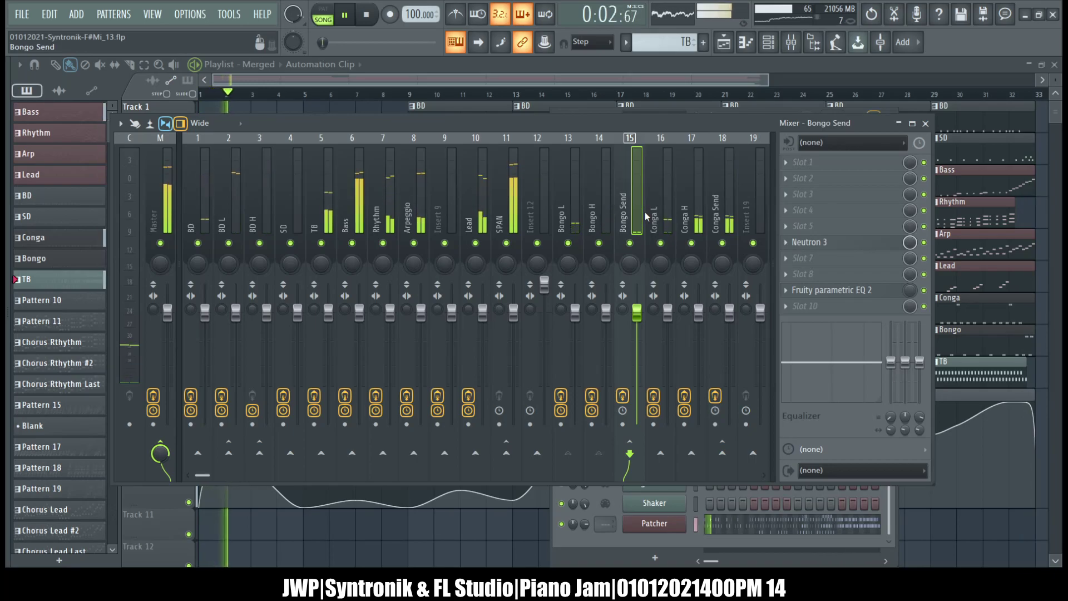
Step: Compare the TB and BD L mixer tracks during playback, and inspect the Fruity Peak Controller on BD L
{"action": "left_click_drag", "start_coordinate": [646, 212], "coordinate": [313, 207]}
{"action": "left_click", "coordinate": [405, 230]}
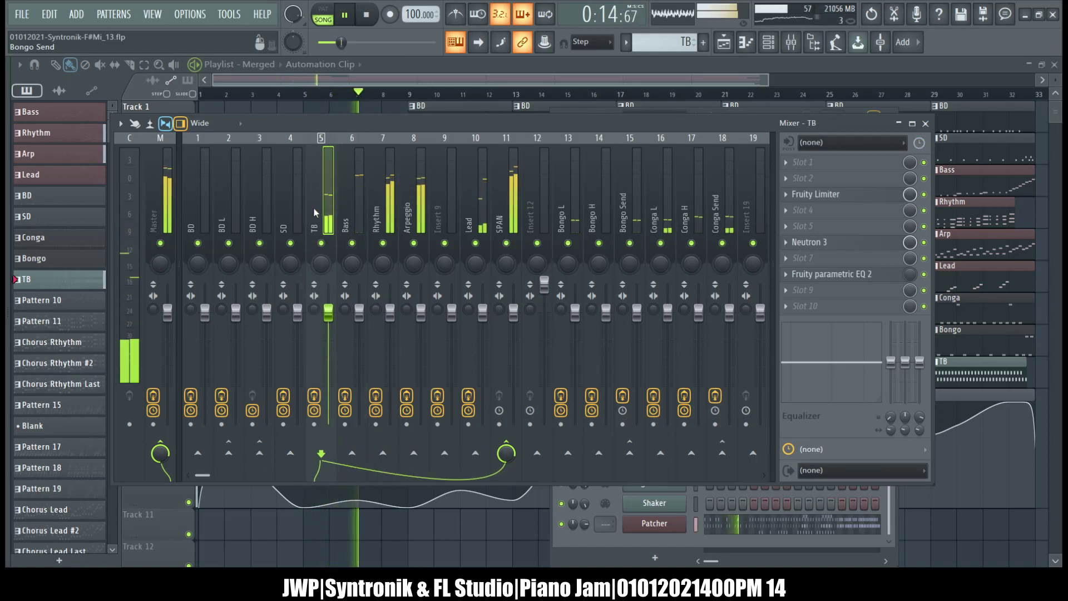
{"action": "left_click_drag", "start_coordinate": [313, 207], "coordinate": [219, 198]}
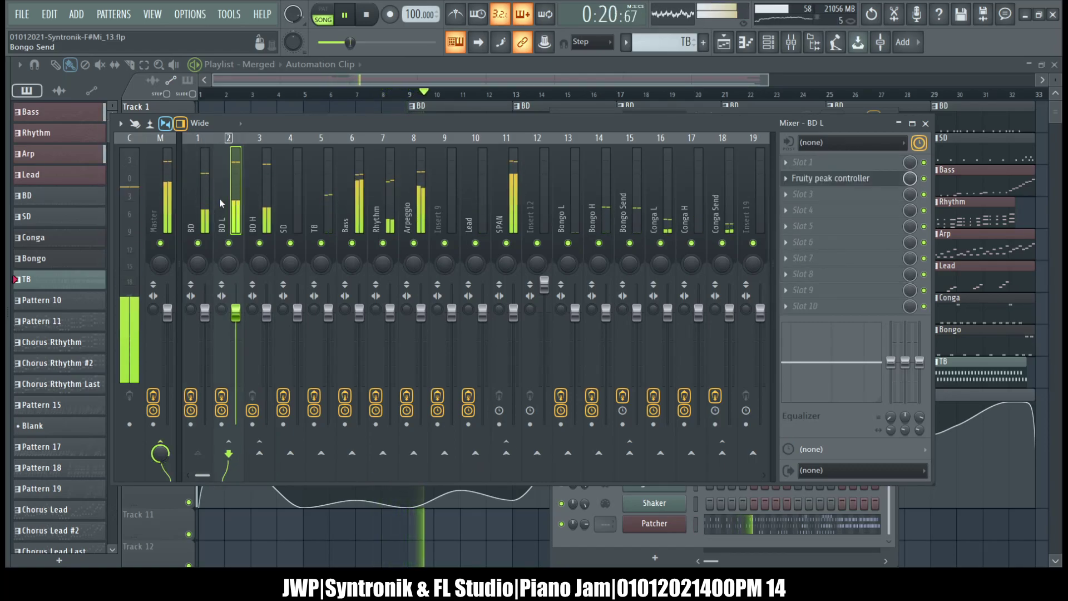
{"action": "left_click", "coordinate": [206, 200]}
{"action": "left_click", "coordinate": [219, 198]}
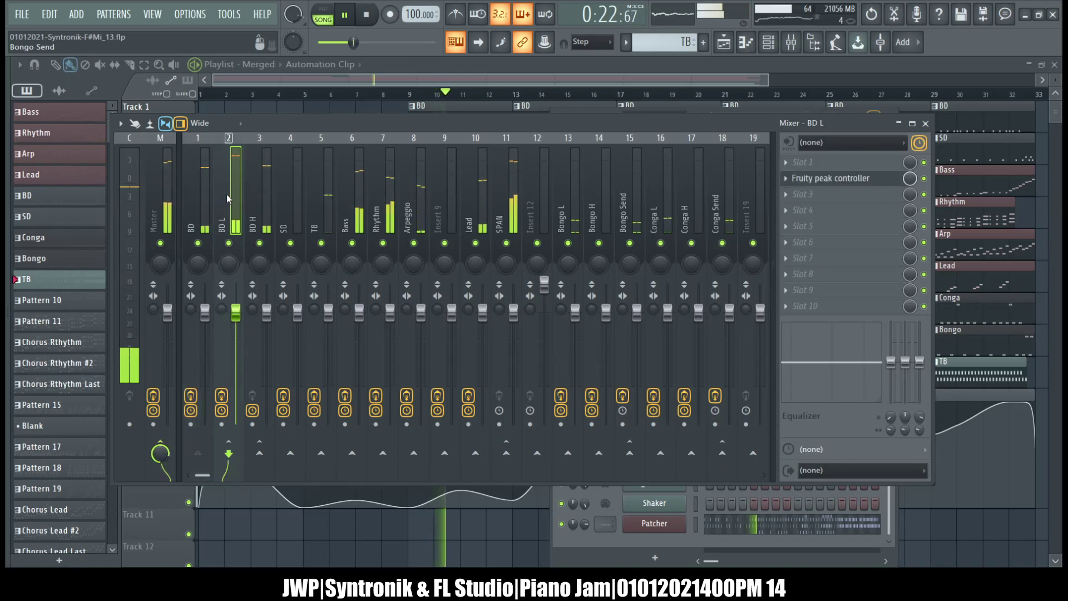
{"action": "left_click", "coordinate": [825, 178]}
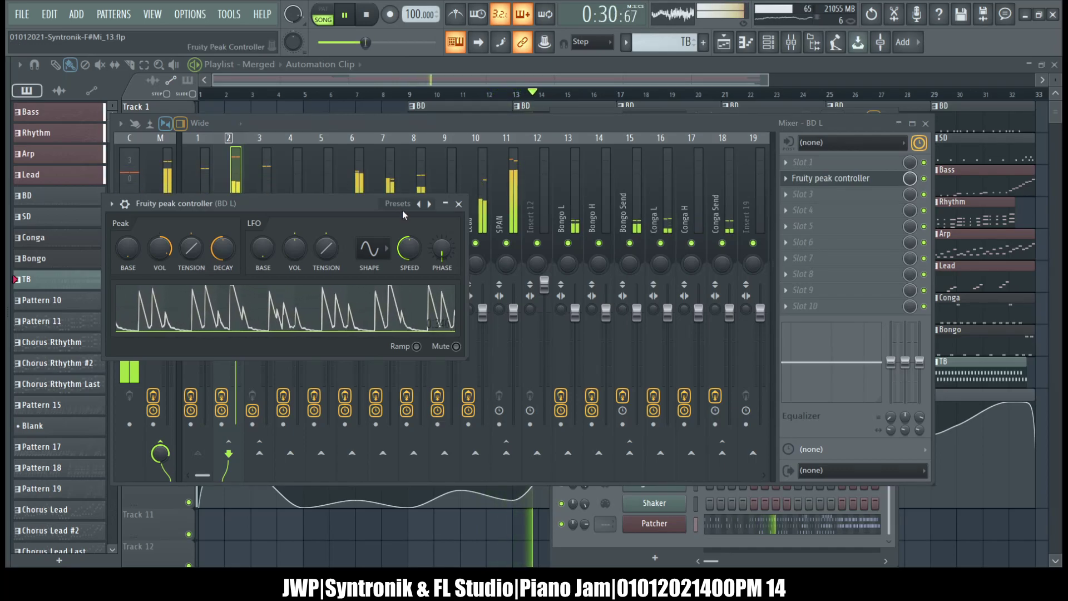
{"action": "left_click", "coordinate": [446, 203]}
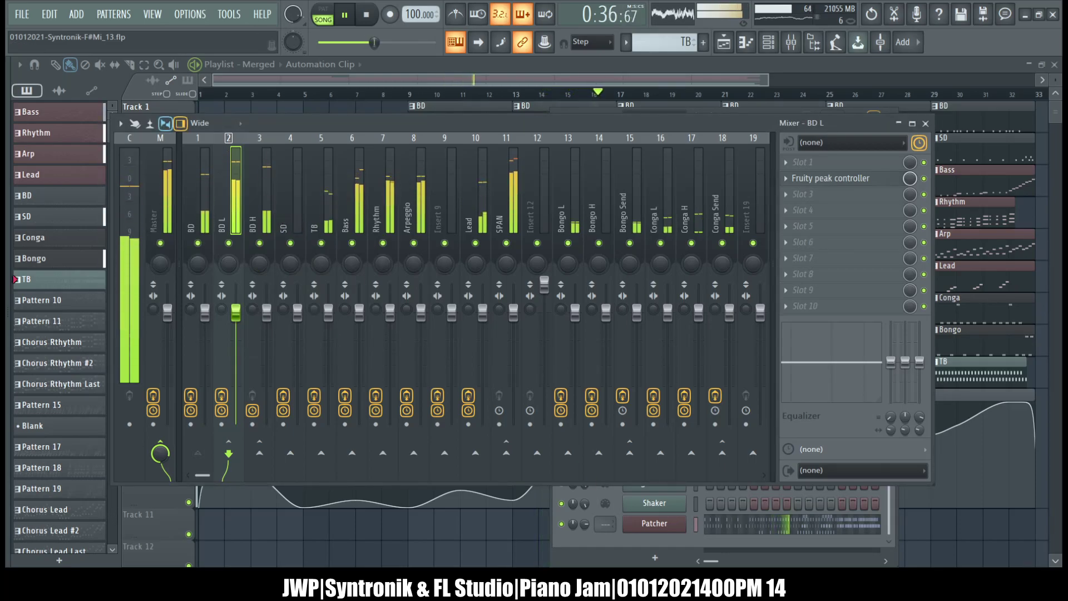
Step: Check the output-to-mixer-track connections in SampleTank 4's processing settings, and close the plugin
{"action": "left_click", "coordinate": [722, 553]}
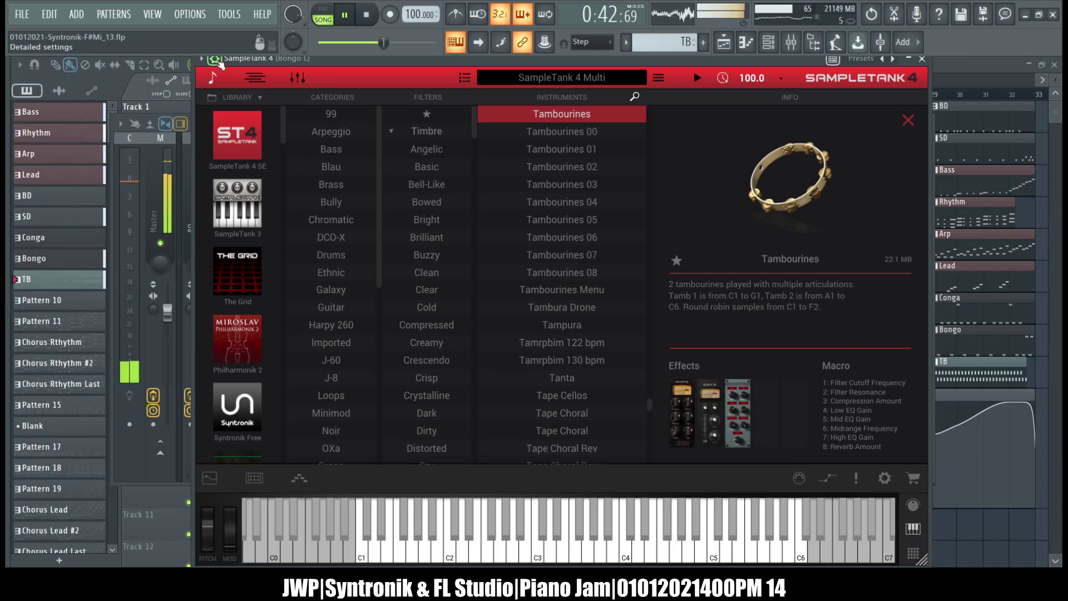
{"action": "left_click", "coordinate": [216, 59]}
{"action": "left_click", "coordinate": [245, 112]}
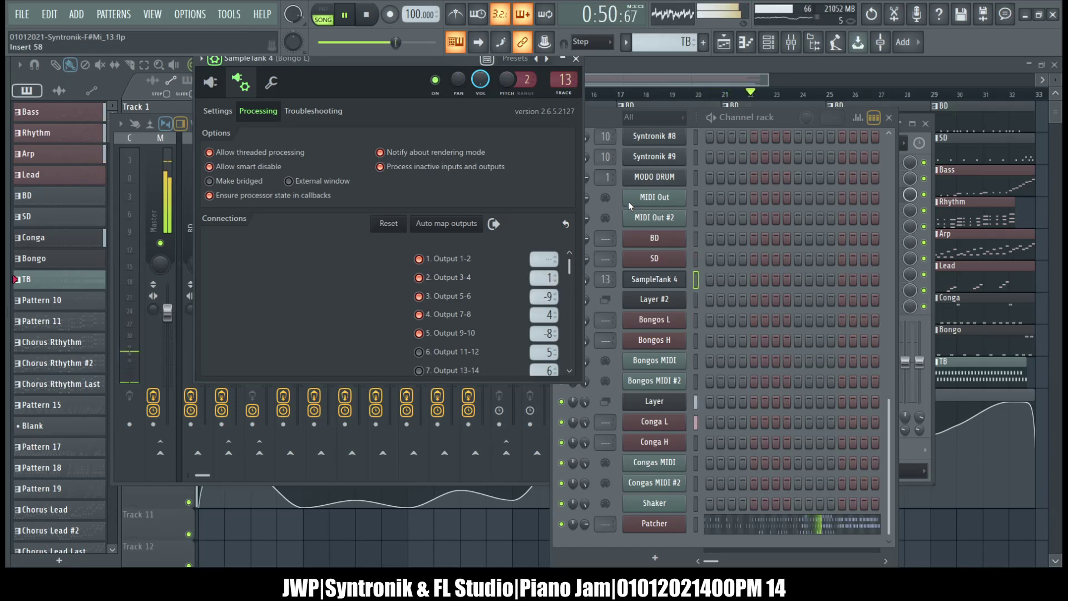
{"action": "left_click_drag", "start_coordinate": [576, 205], "coordinate": [574, 222]}
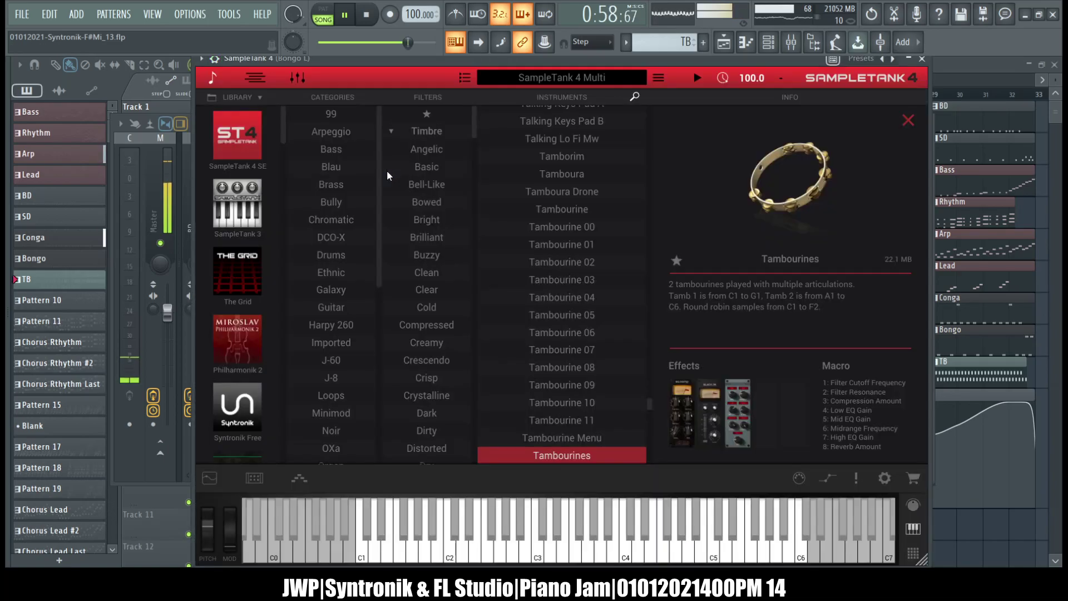
{"action": "left_click", "coordinate": [922, 59]}
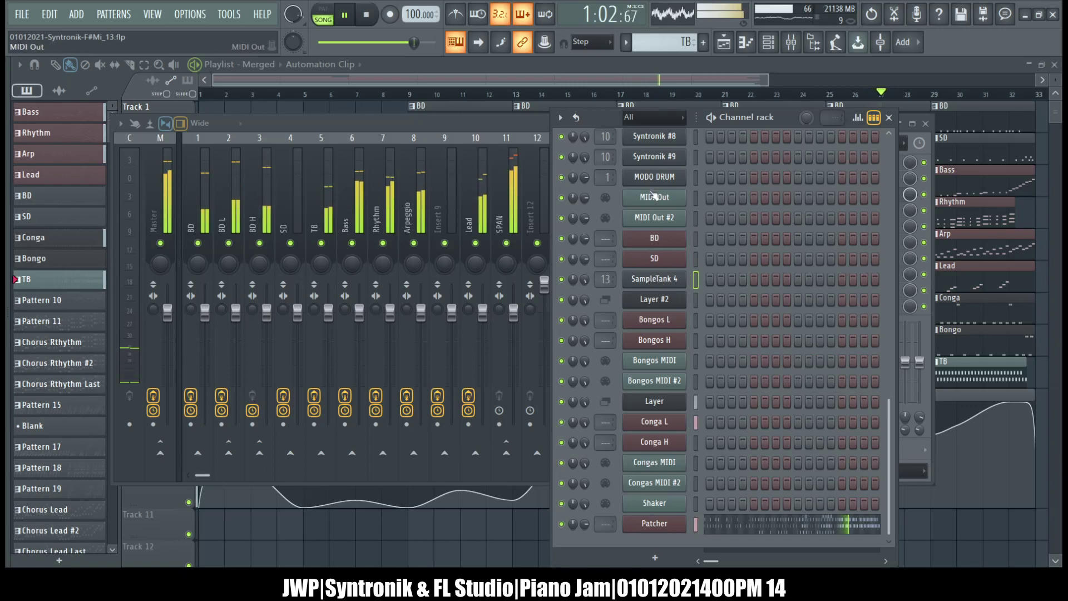
Step: Compare the output assignments in MODO DRUM's mixer with its processing connections, and close the plugin
{"action": "left_click", "coordinate": [620, 231]}
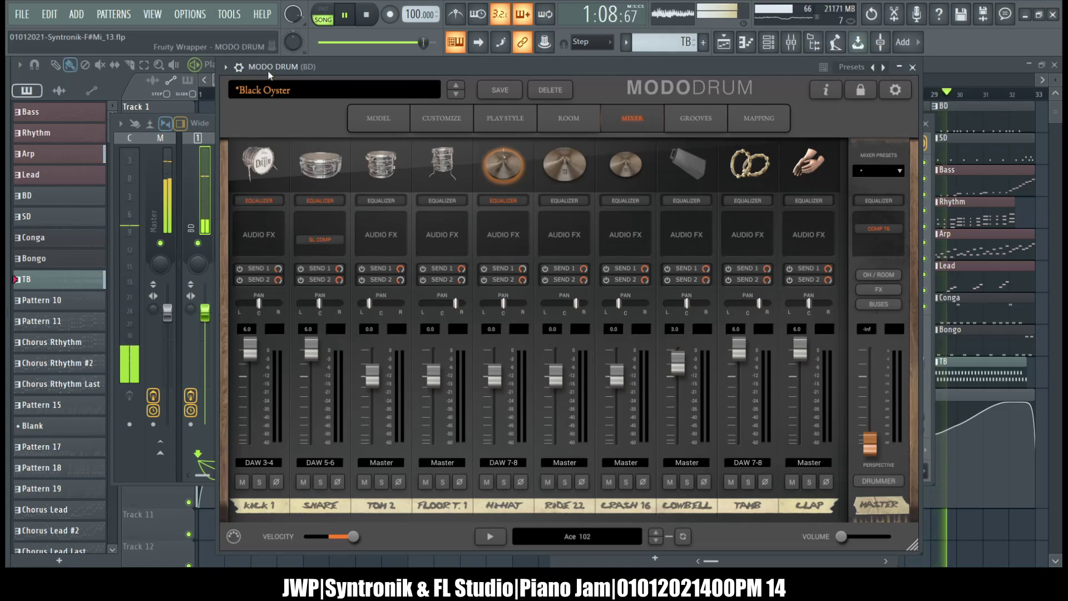
{"action": "left_click", "coordinate": [238, 67]}
{"action": "left_click", "coordinate": [264, 91]}
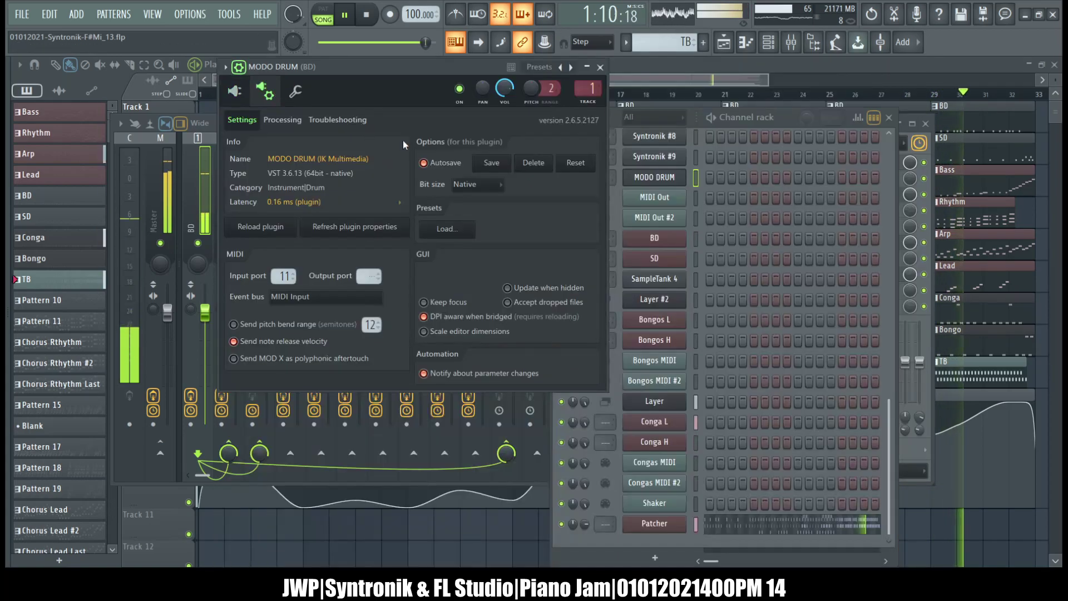
{"action": "left_click", "coordinate": [282, 120]}
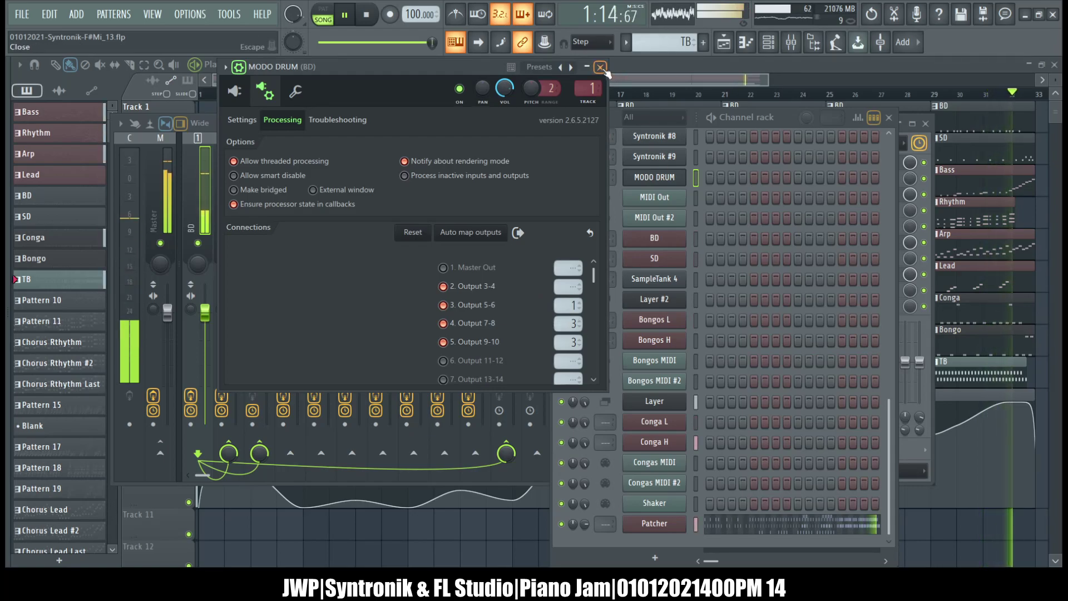
{"action": "left_click", "coordinate": [599, 67]}
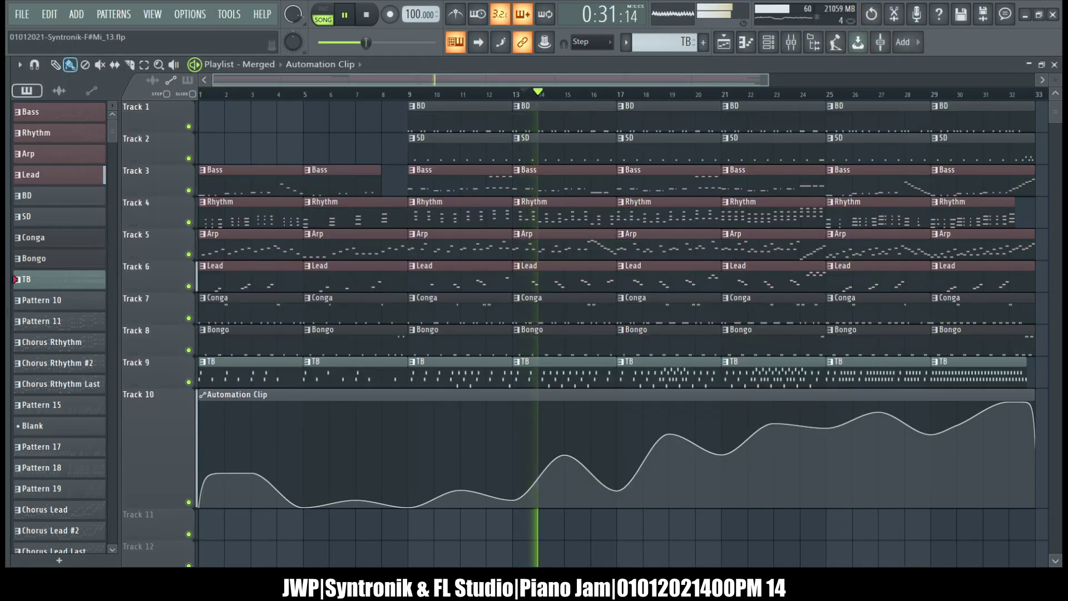
Step: Close the playlist, and set the mixer track offset of MODO DRUM's Output 5-6 to 3
{"action": "left_click", "coordinate": [1055, 65]}
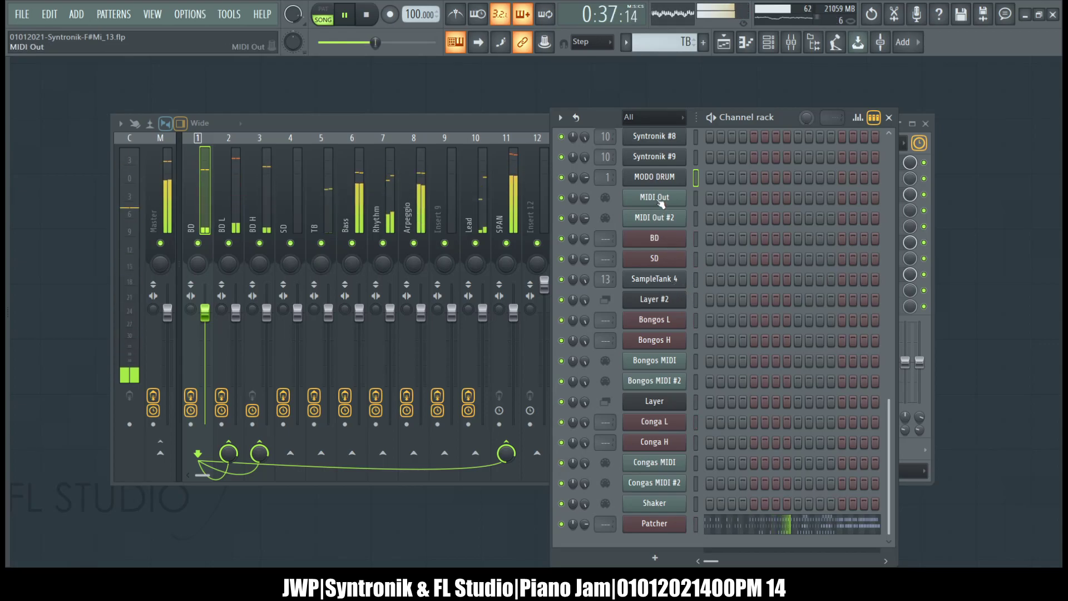
{"action": "left_click", "coordinate": [658, 182]}
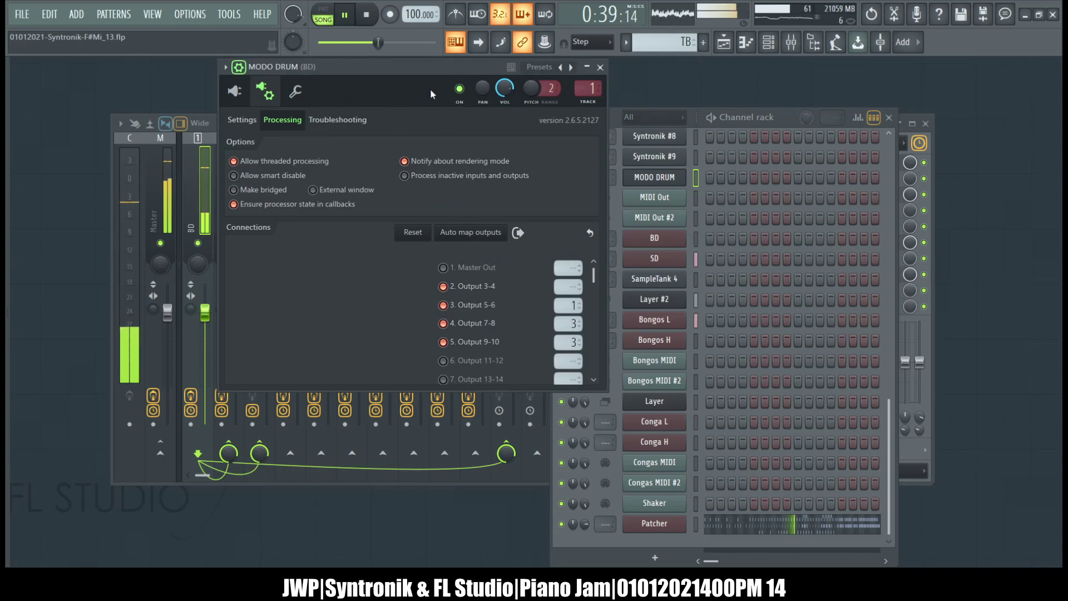
{"action": "left_click_drag", "start_coordinate": [398, 75], "coordinate": [755, 113]}
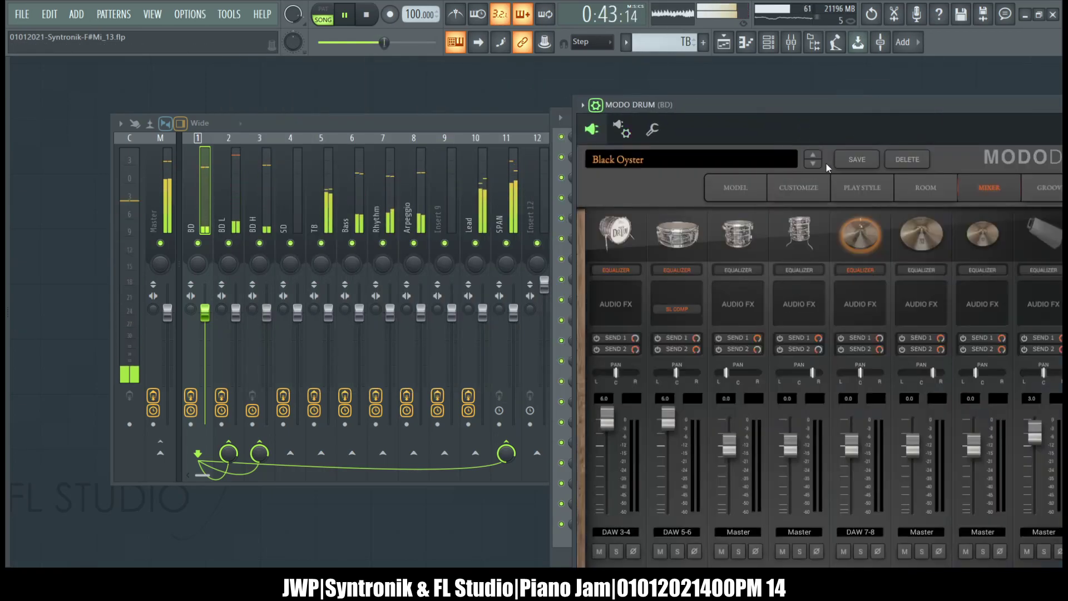
{"action": "left_click_drag", "start_coordinate": [800, 104], "coordinate": [636, 58]}
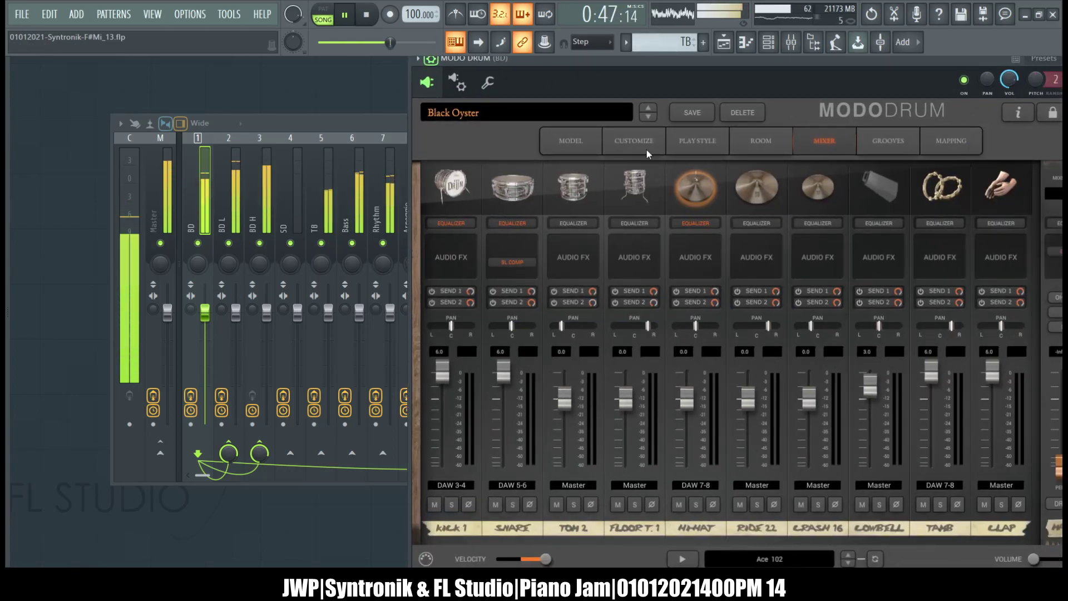
{"action": "left_click", "coordinate": [456, 82]}
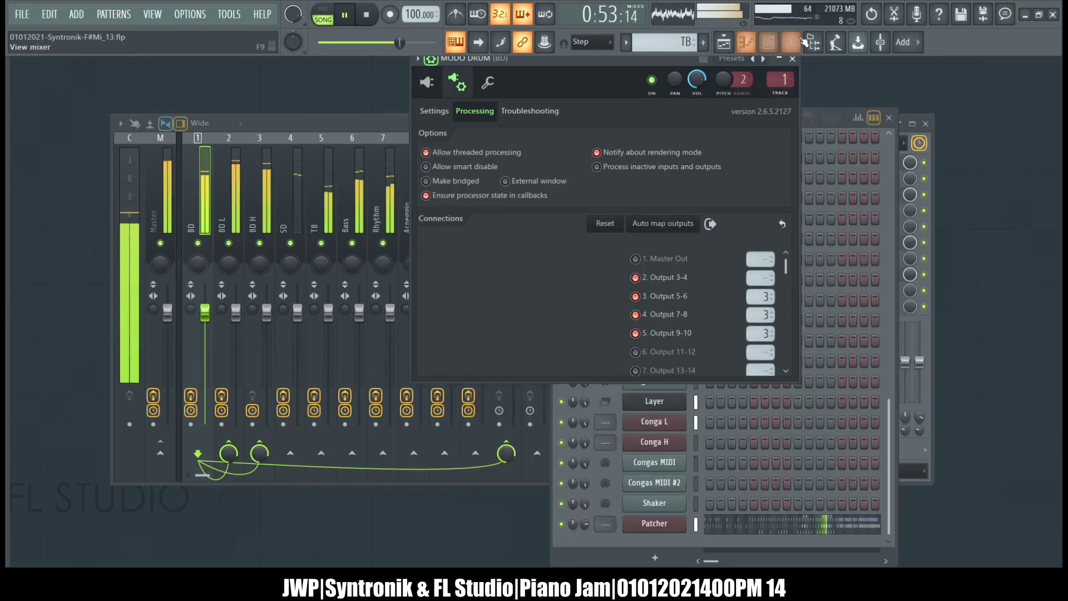
{"action": "left_click", "coordinate": [792, 58]}
Step: Close the channel rack and solo the BD mixer track
{"action": "left_click", "coordinate": [892, 118]}
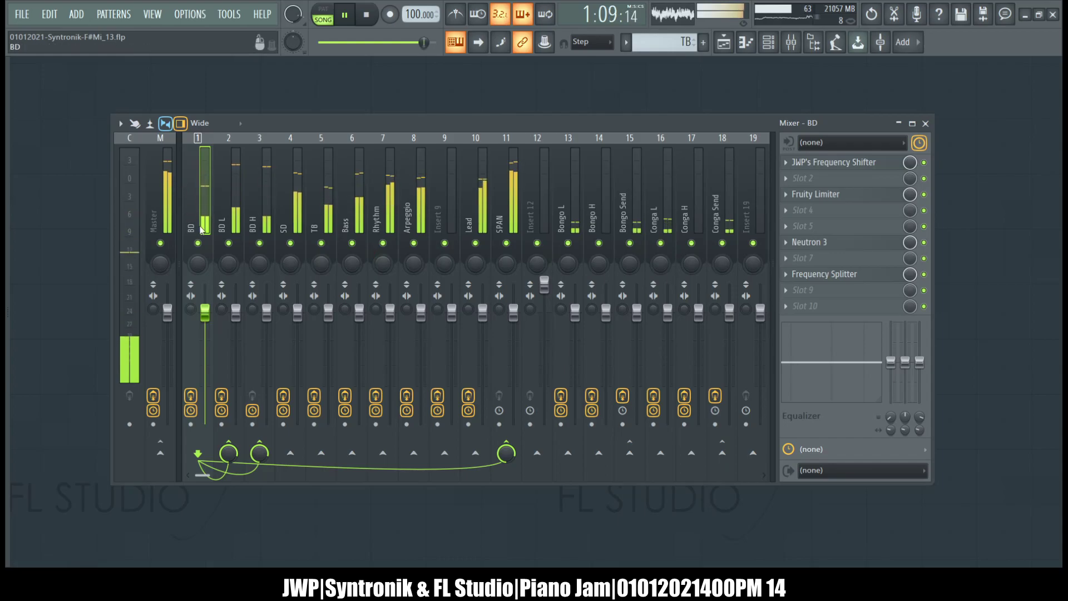
{"action": "right_click", "coordinate": [198, 243]}
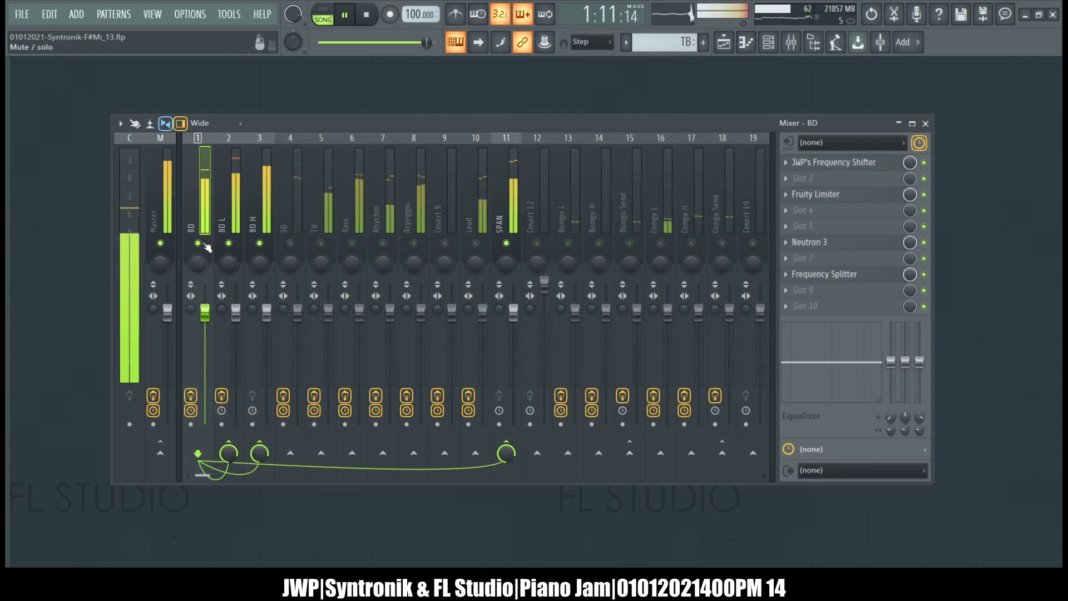
Step: Switch off the Fruity Limiter on the BD track and start the Mix Assistant in its Neutron 3
{"action": "left_click", "coordinate": [924, 194]}
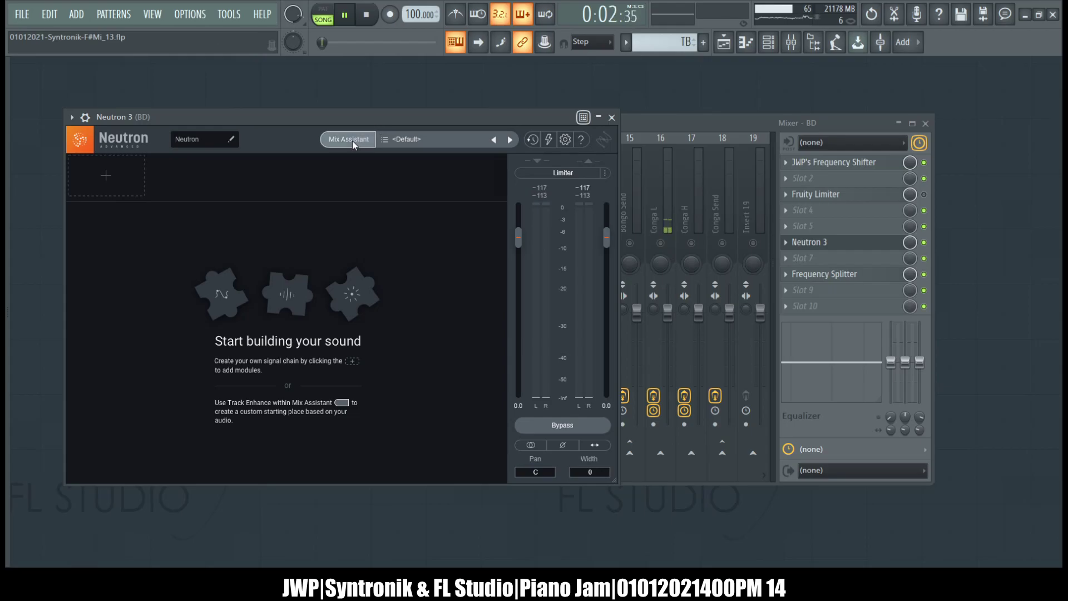
{"action": "left_click", "coordinate": [352, 143]}
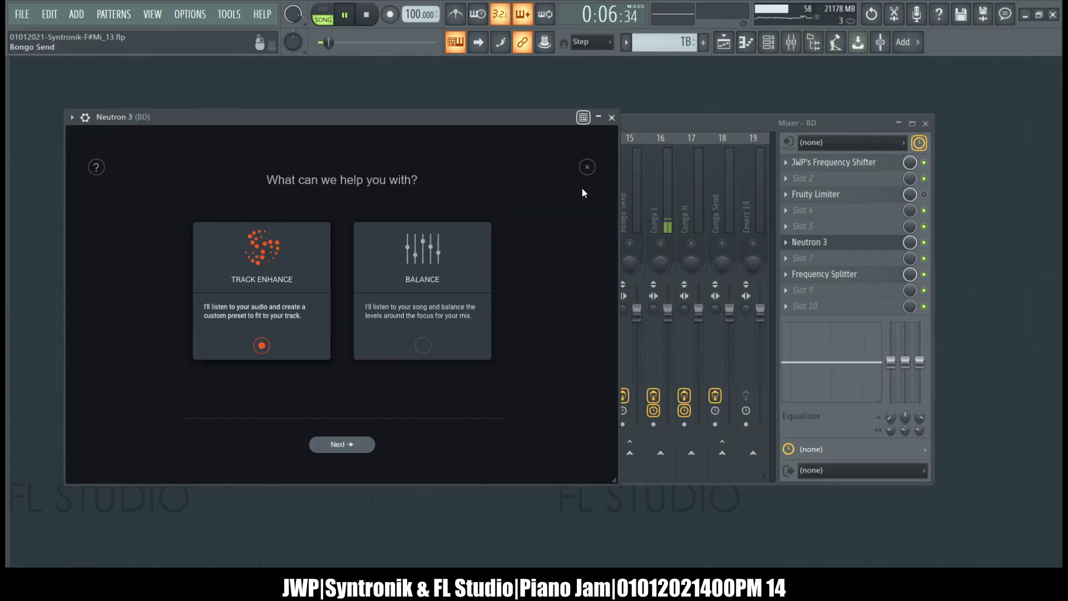
Step: Make a playlist time selection from partway through bar 31 to the start of bar 33, and close the playlist
{"action": "left_click", "coordinate": [725, 44]}
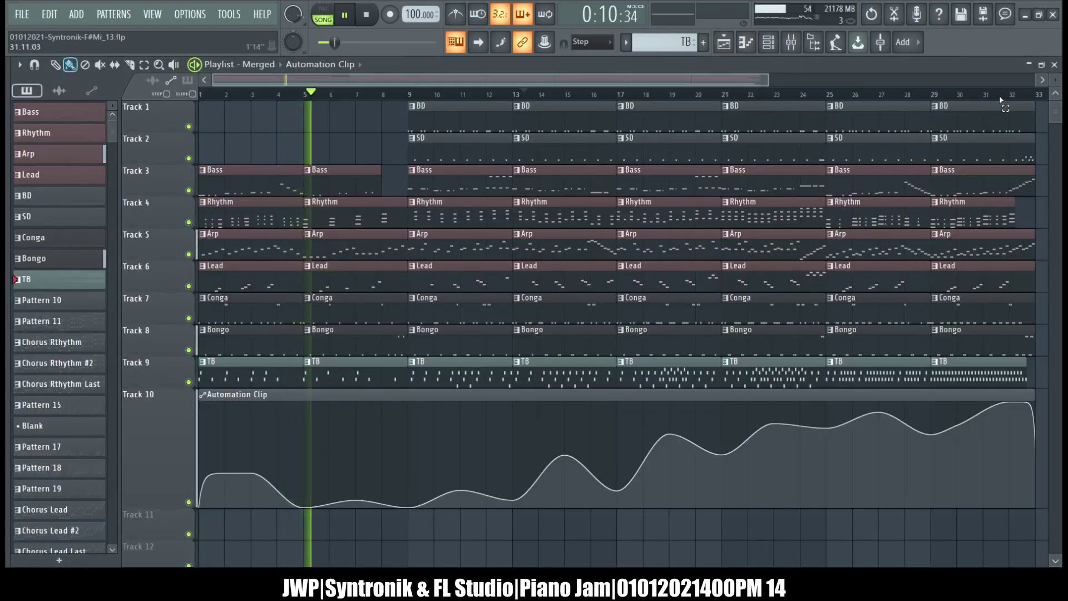
{"action": "left_click_drag", "start_coordinate": [1003, 99], "coordinate": [1037, 106]}
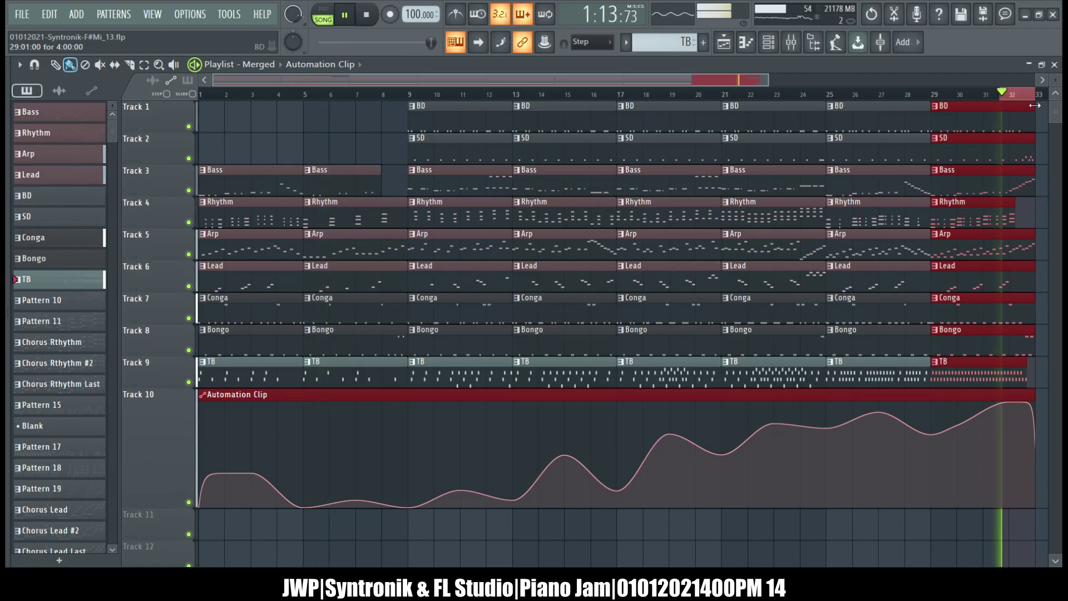
{"action": "left_click", "coordinate": [1054, 65]}
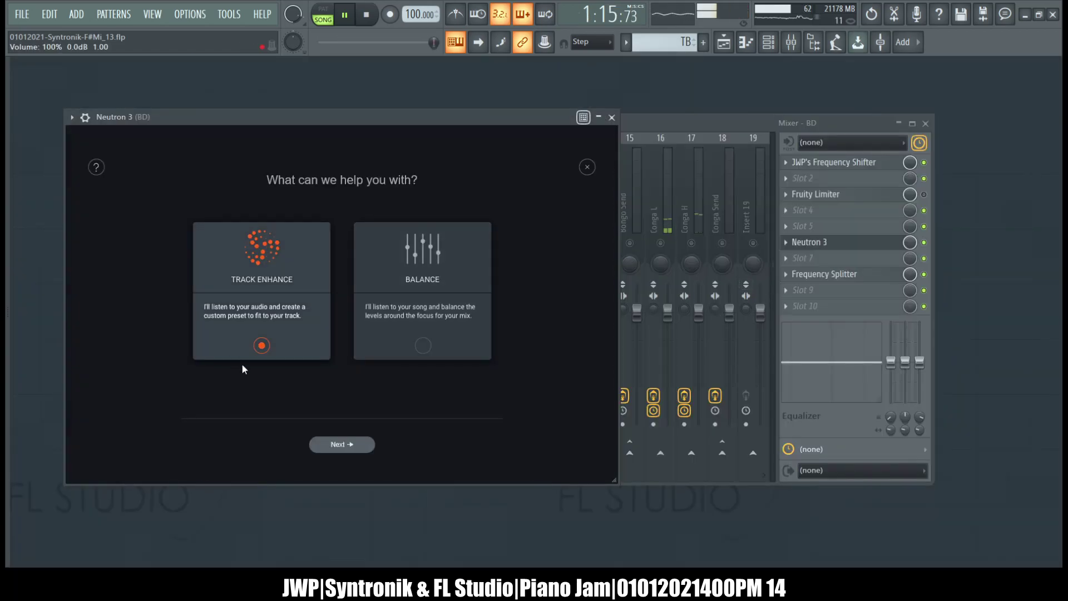
Step: Set up Track Enhance for the BD track with instrument Kick, style Upfront and intensity High
{"action": "left_click", "coordinate": [338, 445]}
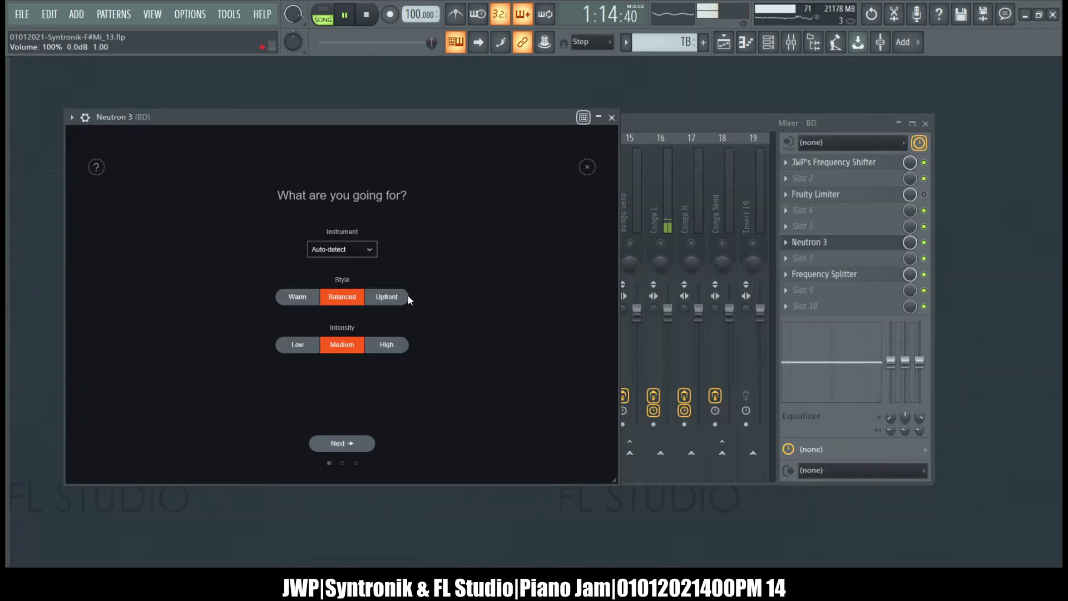
{"action": "left_click", "coordinate": [395, 297]}
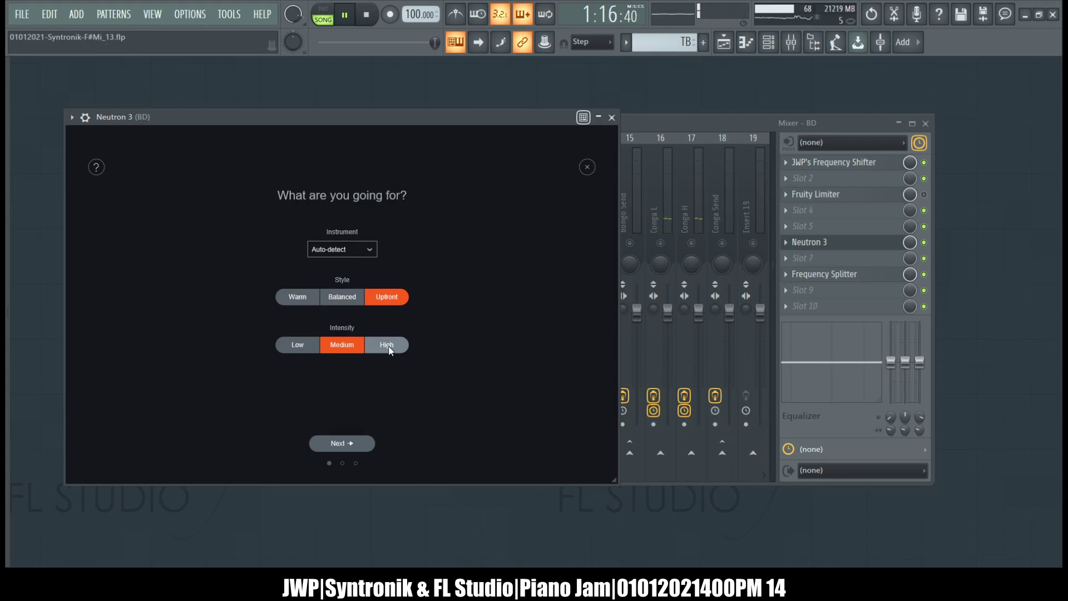
{"action": "left_click", "coordinate": [358, 252]}
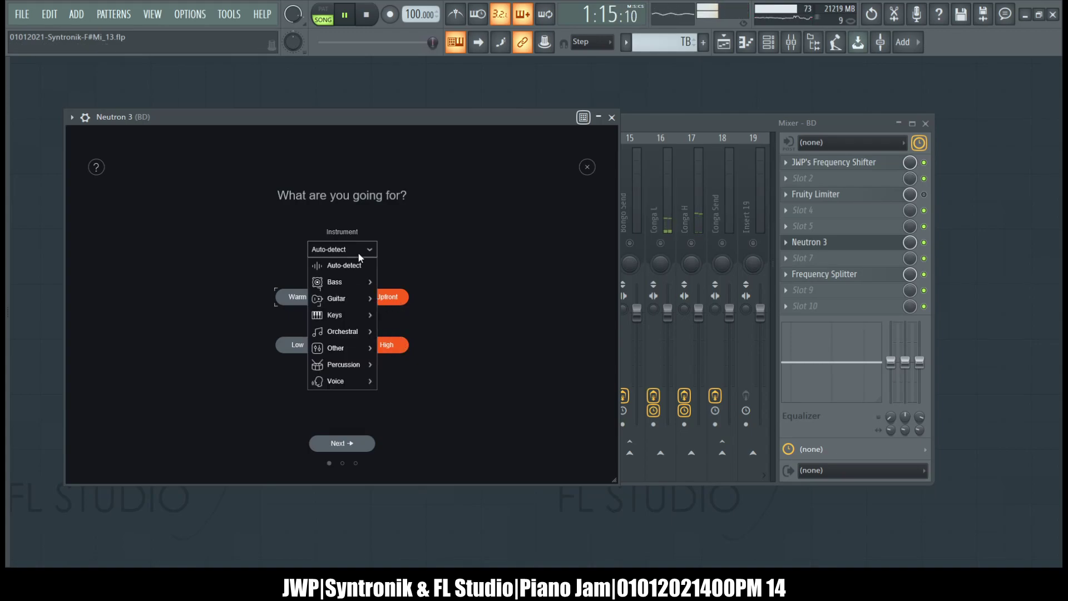
{"action": "mouse_move", "coordinate": [352, 332]}
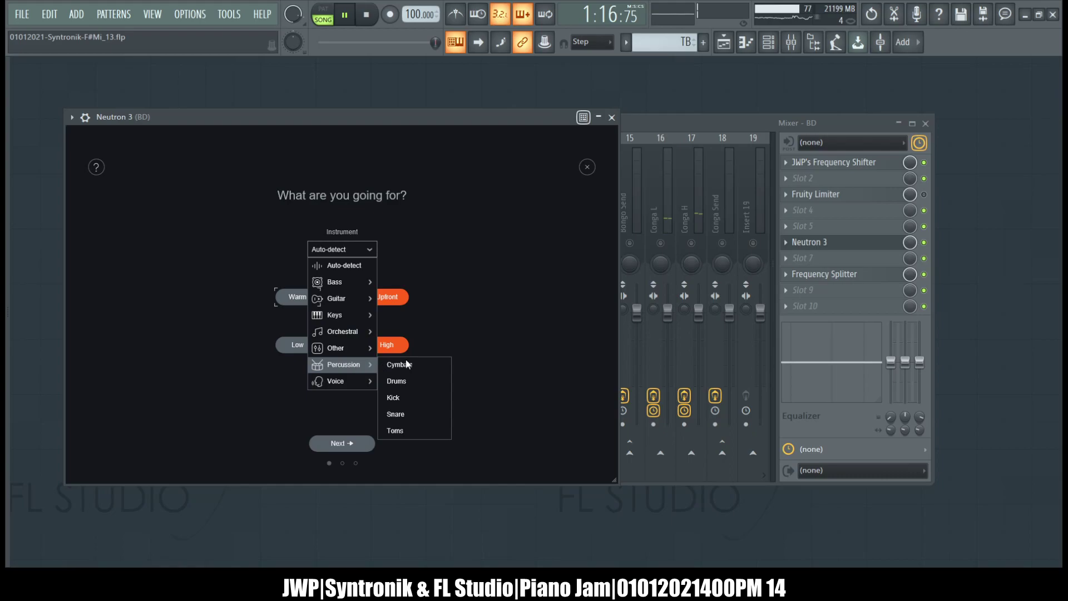
{"action": "left_click", "coordinate": [397, 365]}
{"action": "left_click", "coordinate": [365, 254]}
{"action": "mouse_move", "coordinate": [352, 364]}
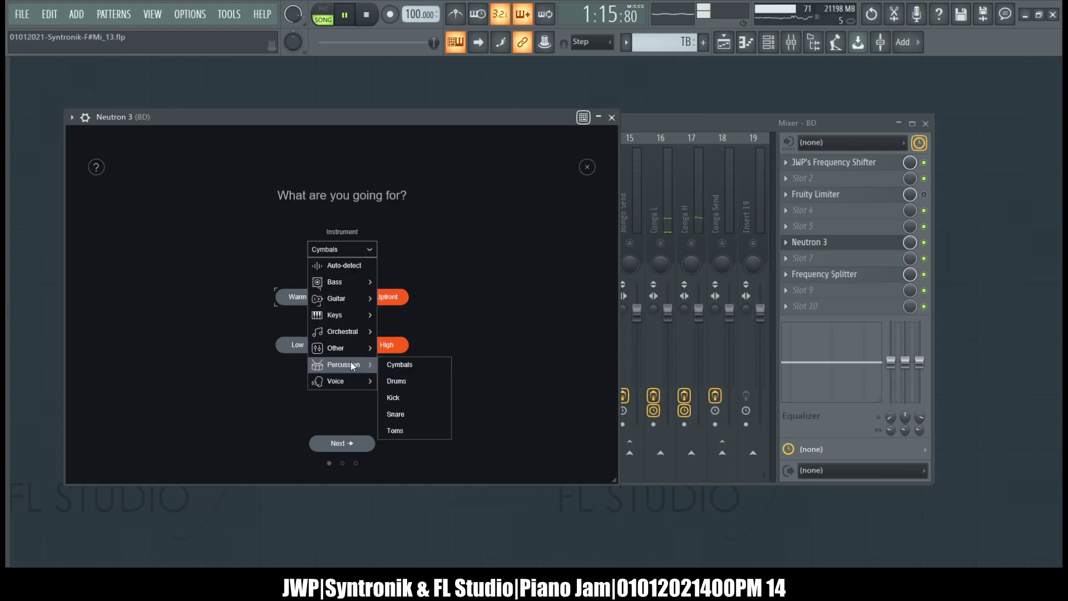
{"action": "left_click", "coordinate": [411, 396]}
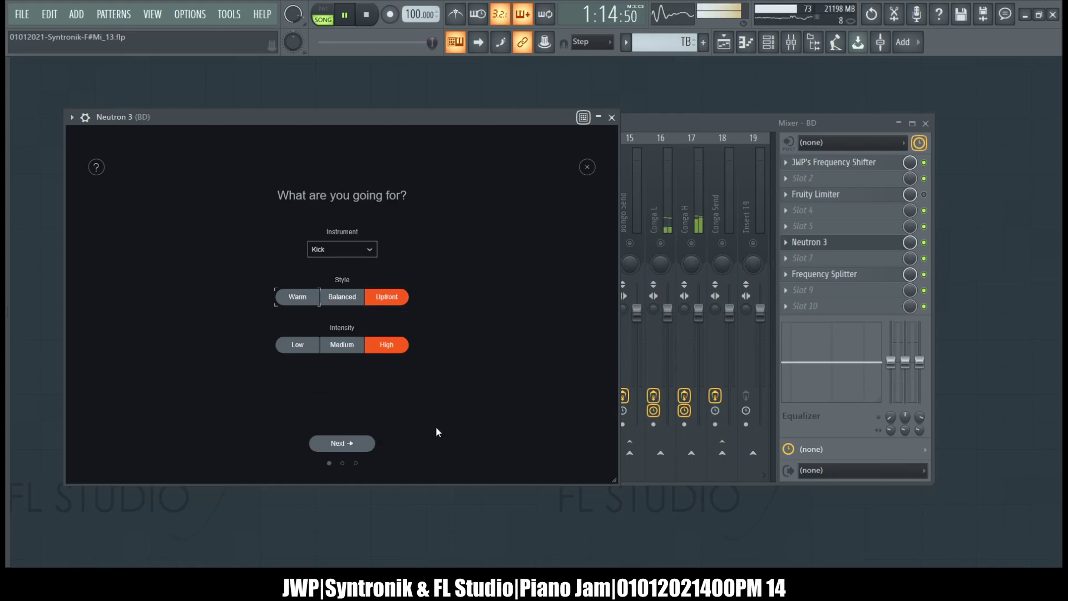
Step: Run the Mix Assistant analysis on the kick, accept its suggestion and close Neutron 3
{"action": "left_click", "coordinate": [345, 444]}
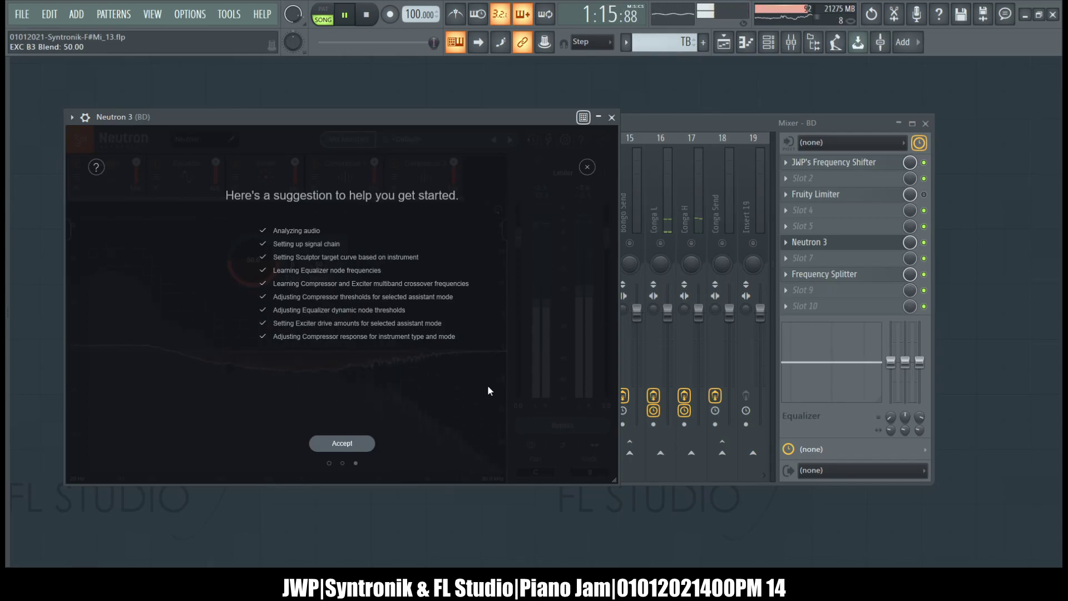
{"action": "left_click", "coordinate": [360, 443]}
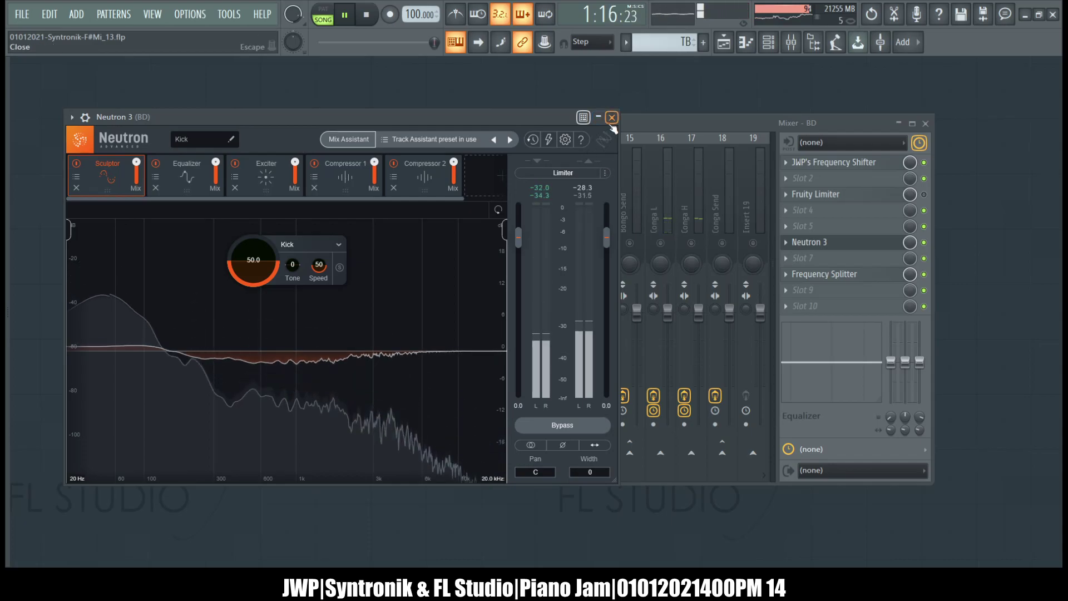
{"action": "key", "text": "Escape"}
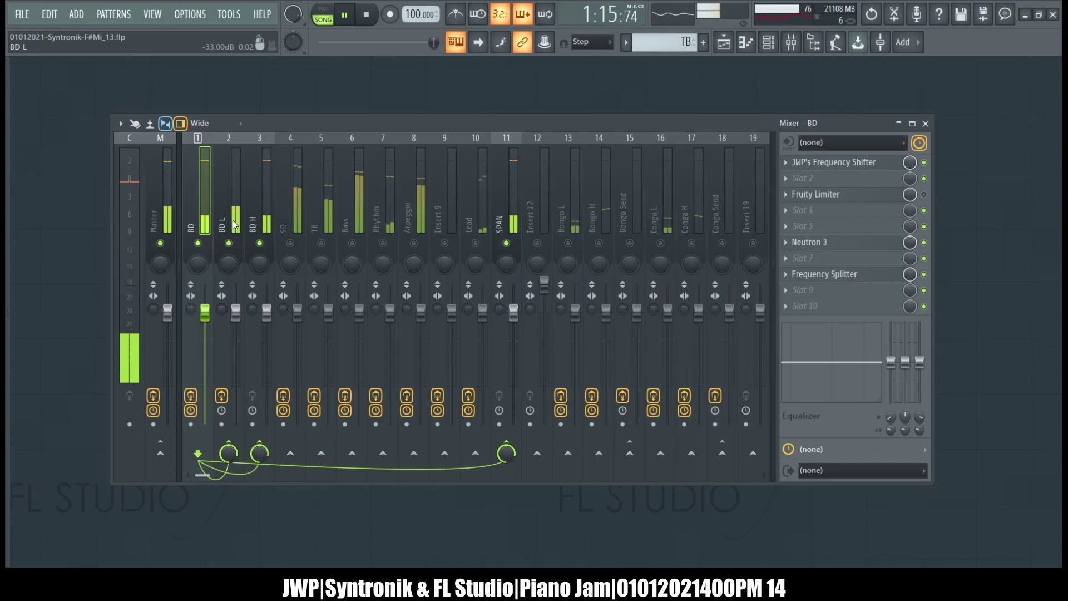
Step: Adjust the stereo separation of the BD L track and select the BD H track
{"action": "left_click", "coordinate": [222, 309]}
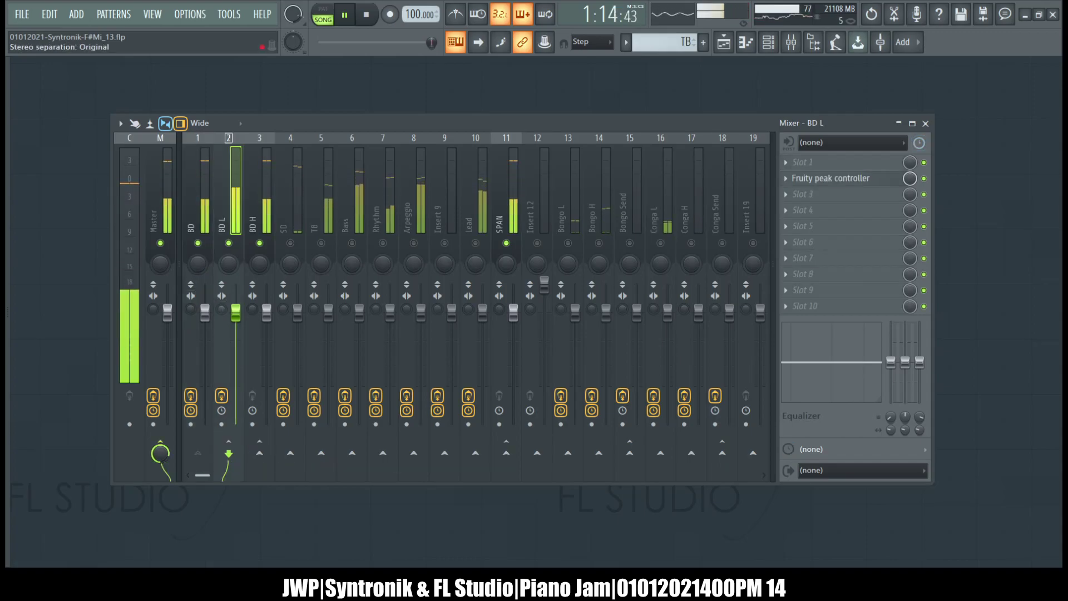
{"action": "left_click", "coordinate": [275, 185]}
{"action": "left_click", "coordinate": [265, 189]}
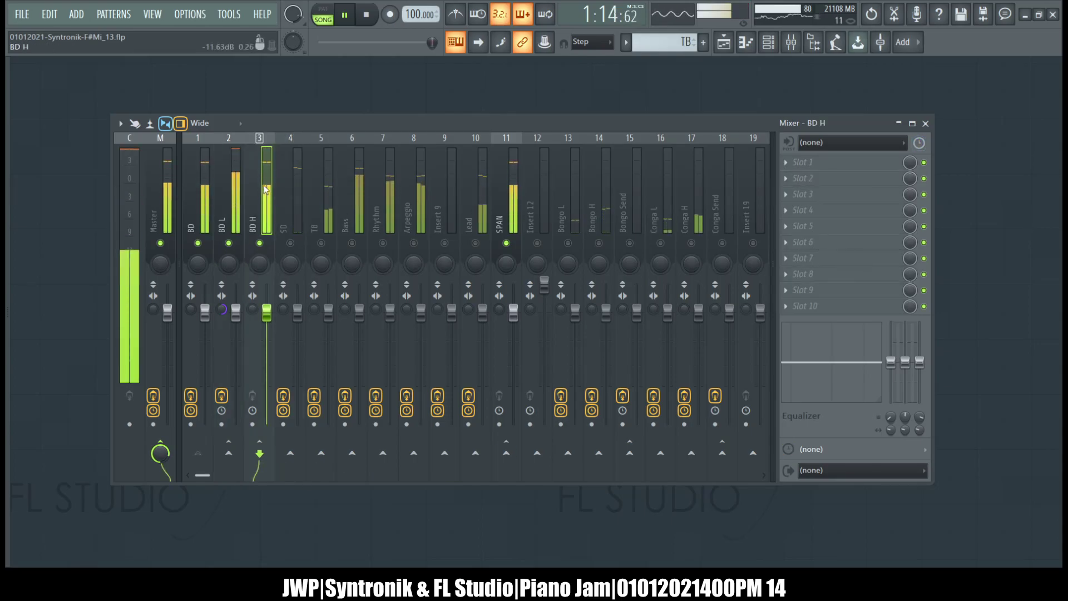
Step: Compare the BD track with Neutron 3 switched off and on, and reopen the plugin
{"action": "left_click", "coordinate": [205, 189]}
{"action": "left_click", "coordinate": [924, 243]}
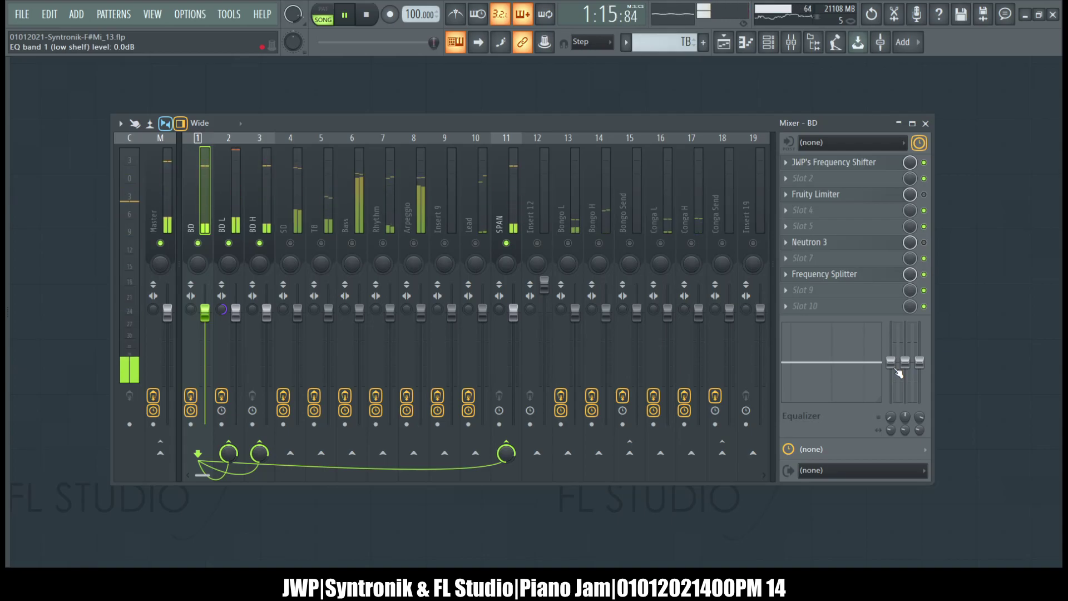
{"action": "left_click", "coordinate": [191, 396]}
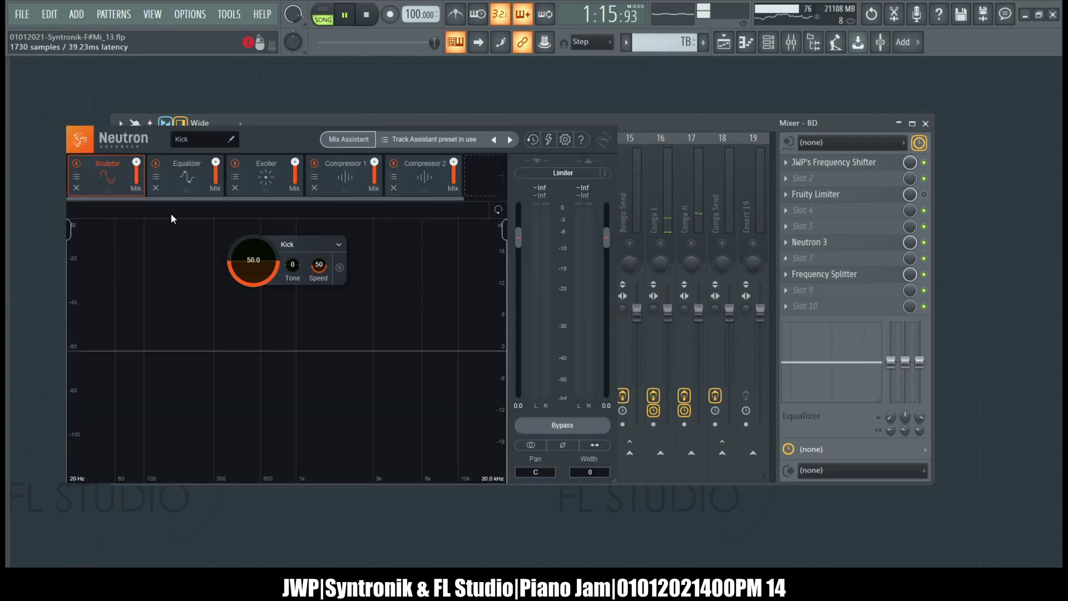
Step: Compare the kick with Neutron 3's Sculptor, Exciter and both Compressors bypassed, and switch all four modules back on
{"action": "left_click", "coordinate": [77, 164]}
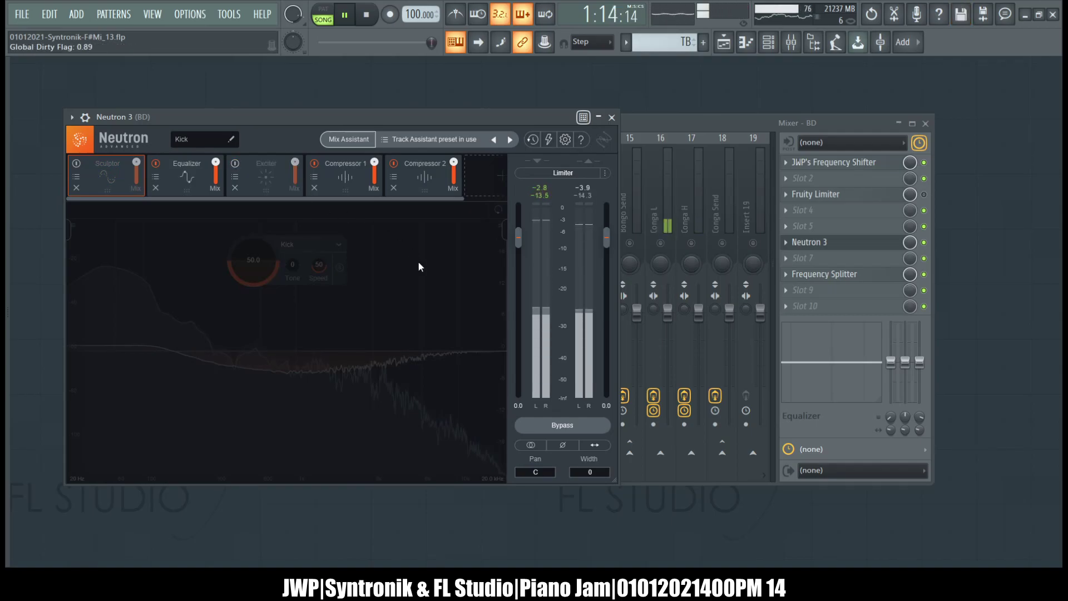
{"action": "left_click", "coordinate": [394, 163]}
{"action": "left_click", "coordinate": [315, 164]}
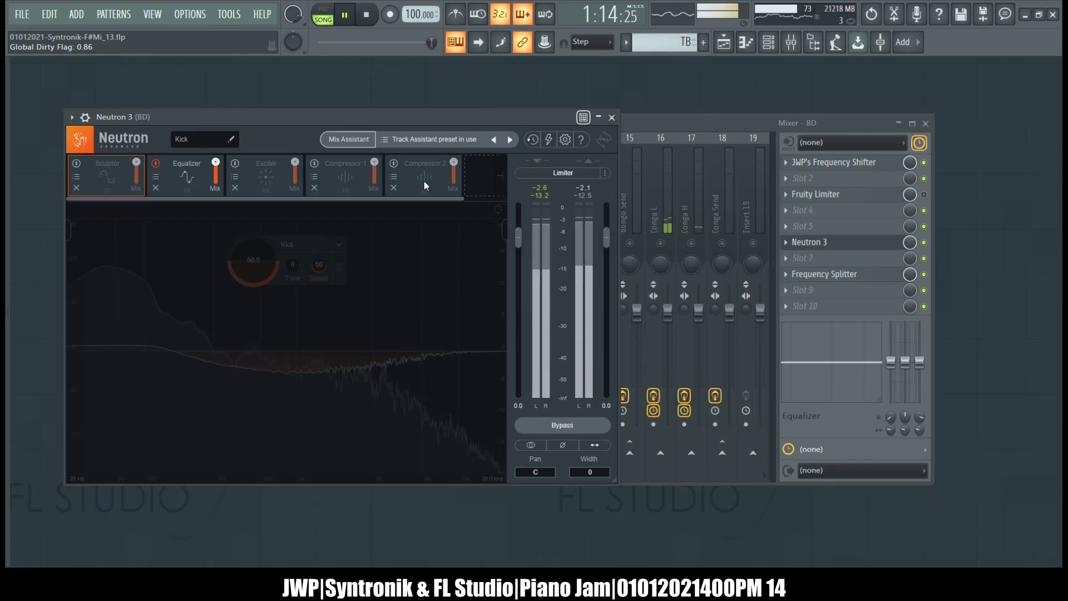
{"action": "left_click", "coordinate": [395, 164]}
{"action": "left_click", "coordinate": [315, 163]}
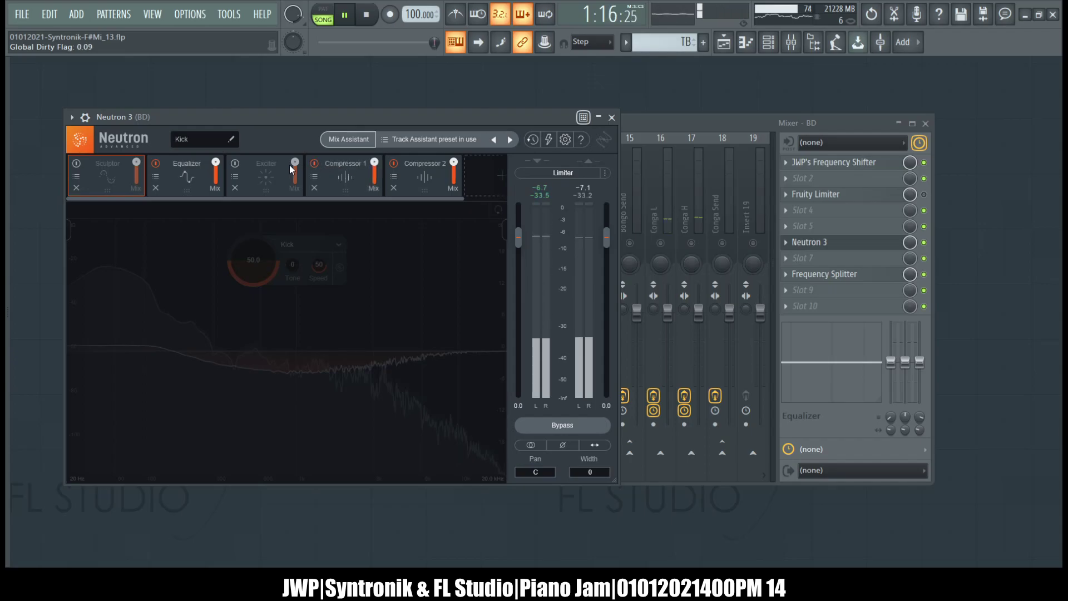
{"action": "left_click", "coordinate": [235, 163]}
{"action": "left_click", "coordinate": [76, 163]}
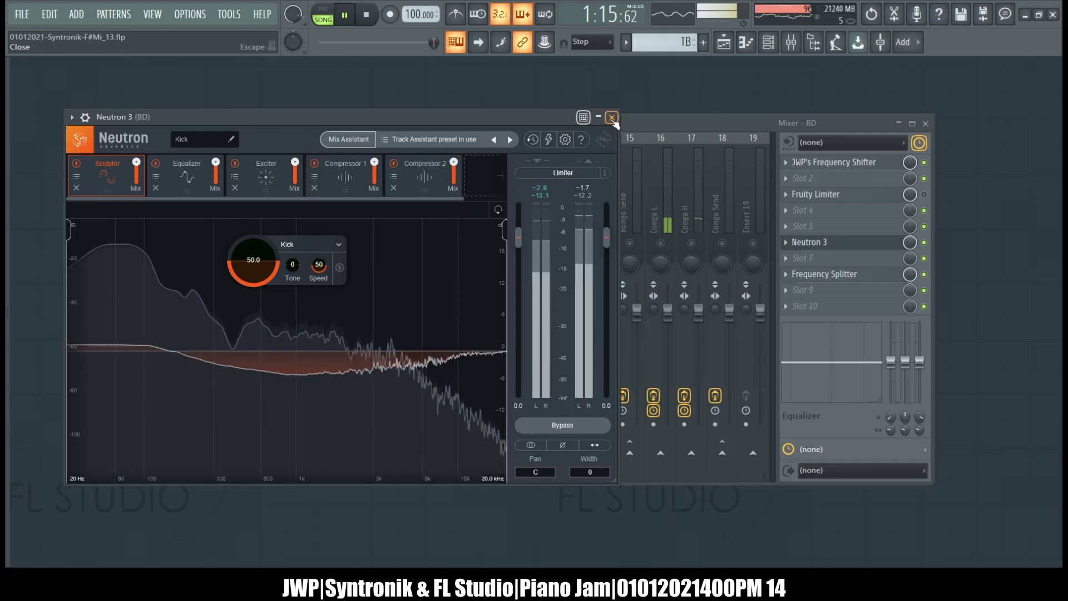
Step: Close the kick's Neutron 3 and turn off latency compensation on the BD track
{"action": "key", "text": "Escape"}
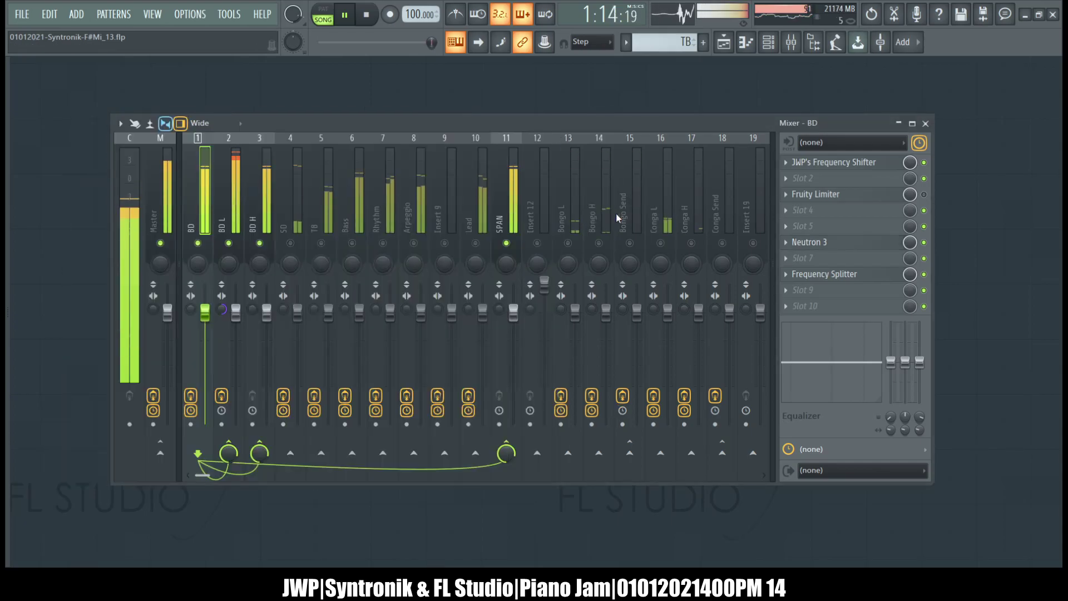
{"action": "left_click", "coordinate": [191, 396]}
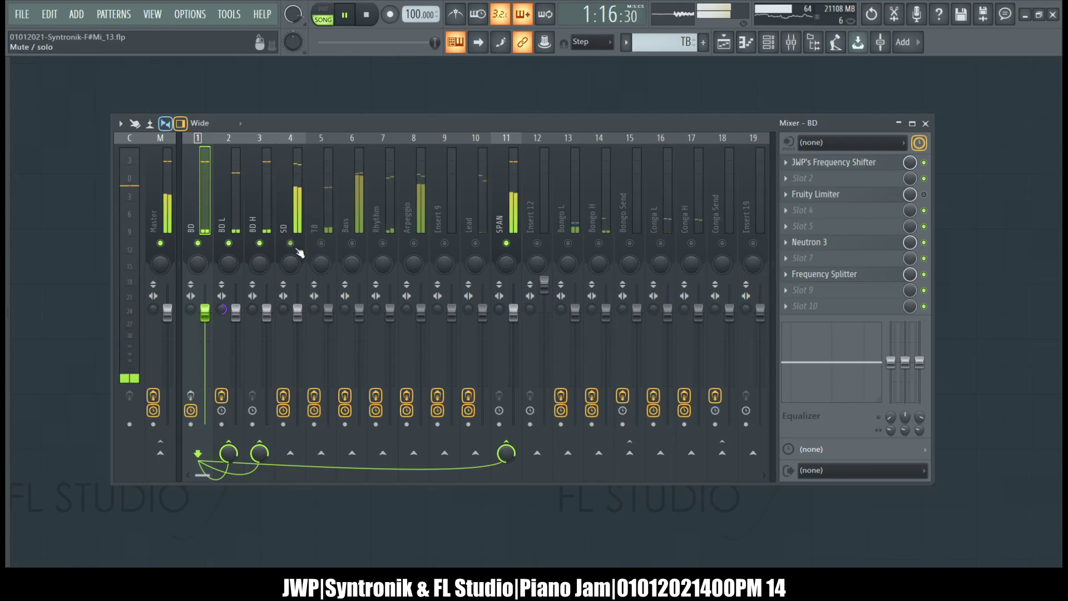
Step: Select the SD track and name its Neutron 3 instance Snare
{"action": "left_click", "coordinate": [300, 196]}
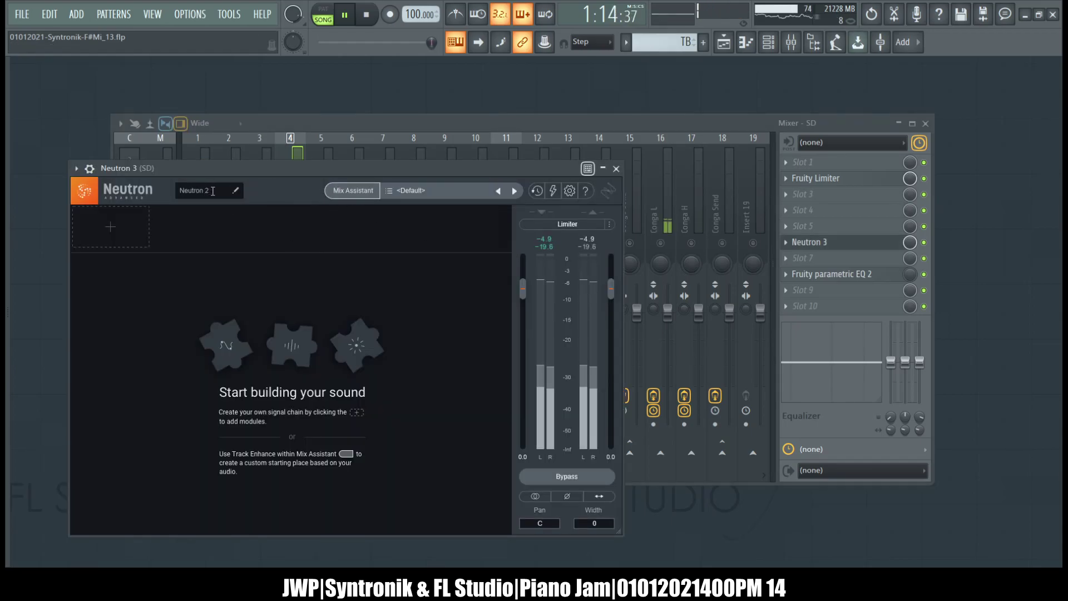
{"action": "type", "text": "Snare"}
{"action": "key", "text": "Return"}
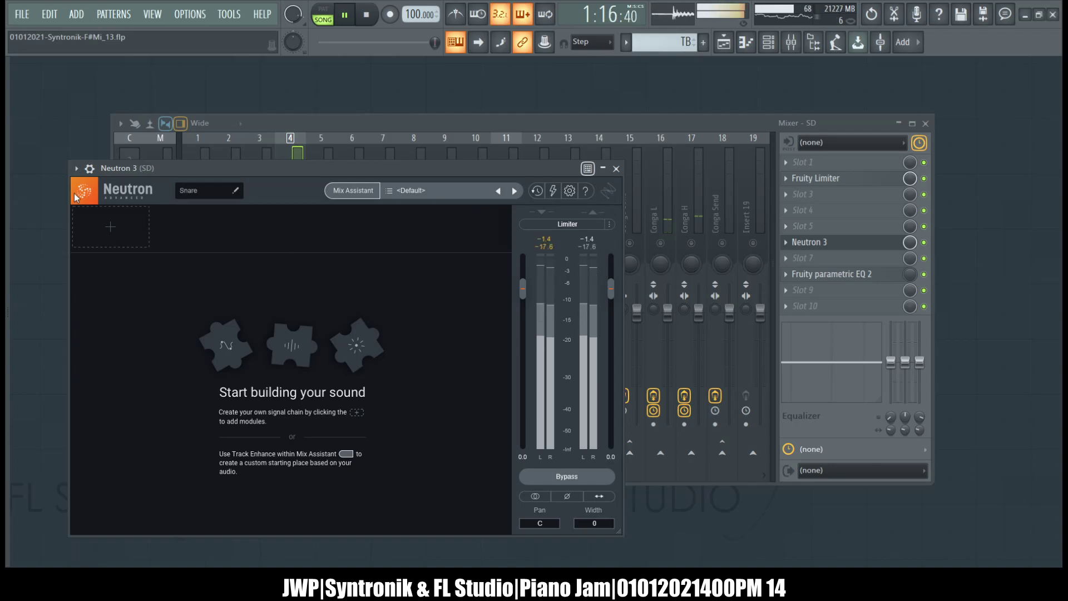
Step: Start the Mix Assistant's Track Enhance for the SD track with instrument Snare and style Upfront
{"action": "left_click", "coordinate": [335, 193]}
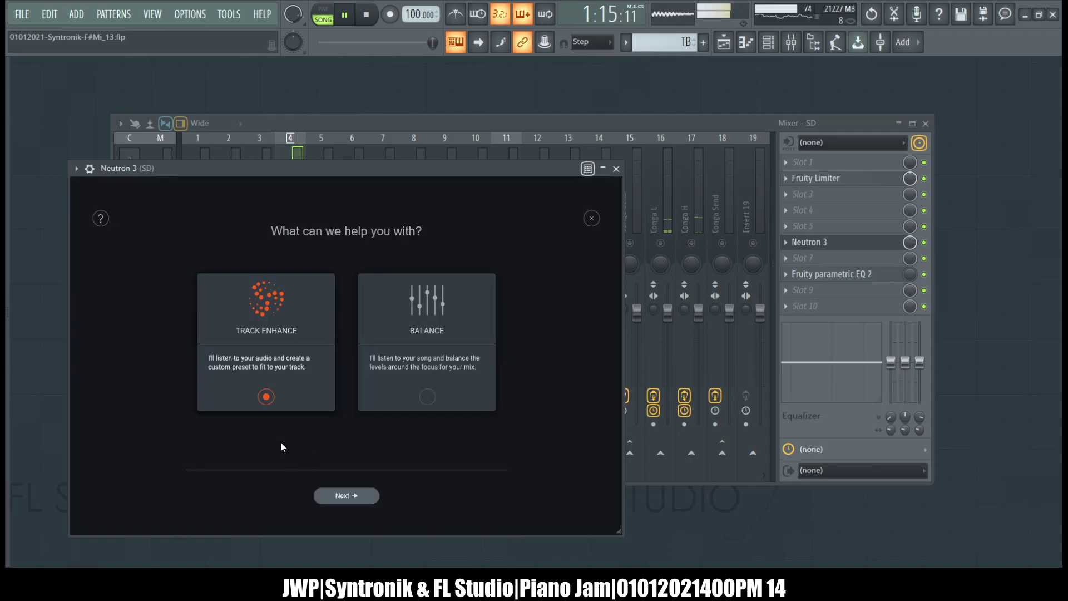
{"action": "left_click", "coordinate": [343, 495]}
{"action": "left_click", "coordinate": [386, 354]}
{"action": "left_click", "coordinate": [364, 301]}
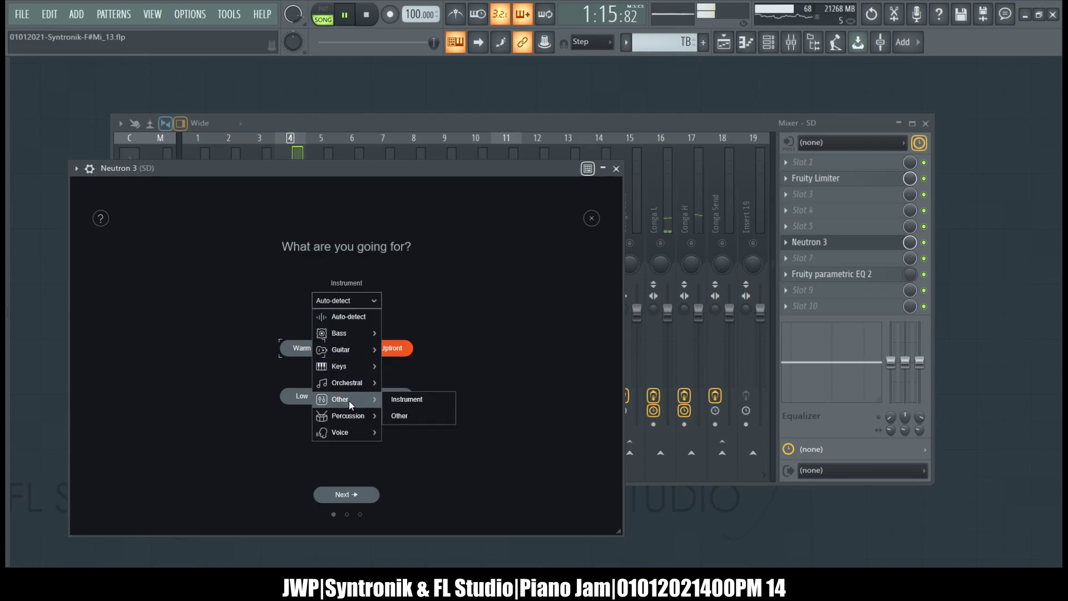
{"action": "mouse_move", "coordinate": [348, 415]}
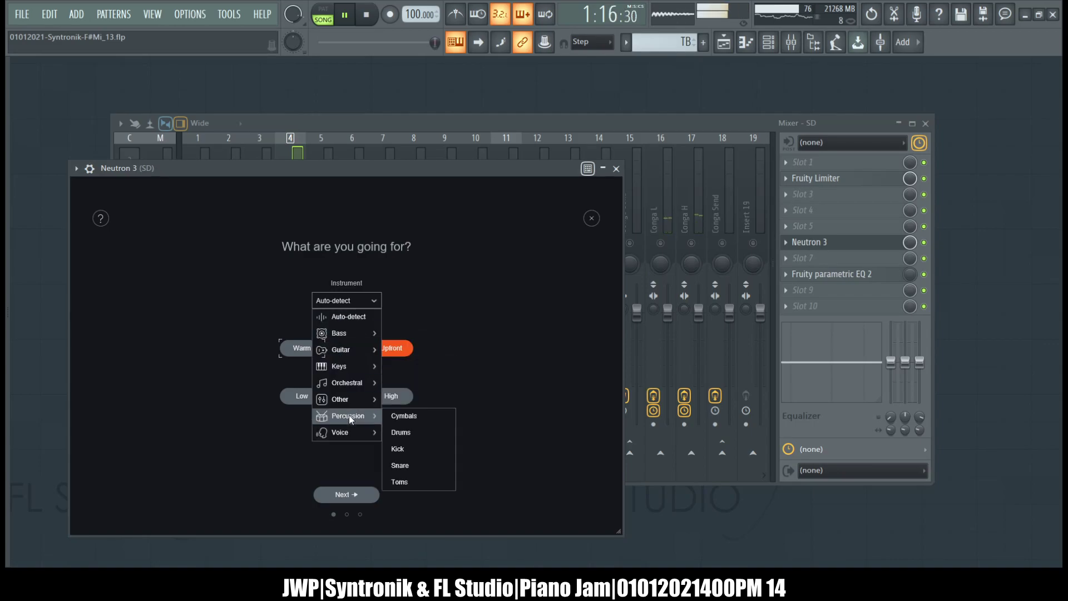
{"action": "left_click", "coordinate": [405, 463]}
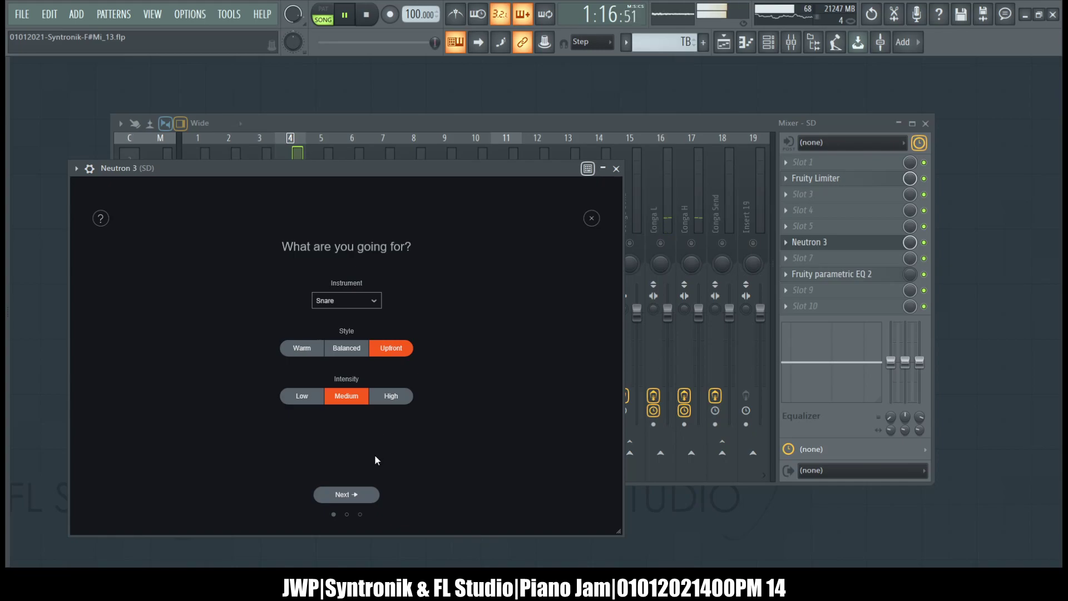
Step: Run the snare analysis, accept the suggested settings, close Neutron 3 and pause playback
{"action": "left_click", "coordinate": [356, 494]}
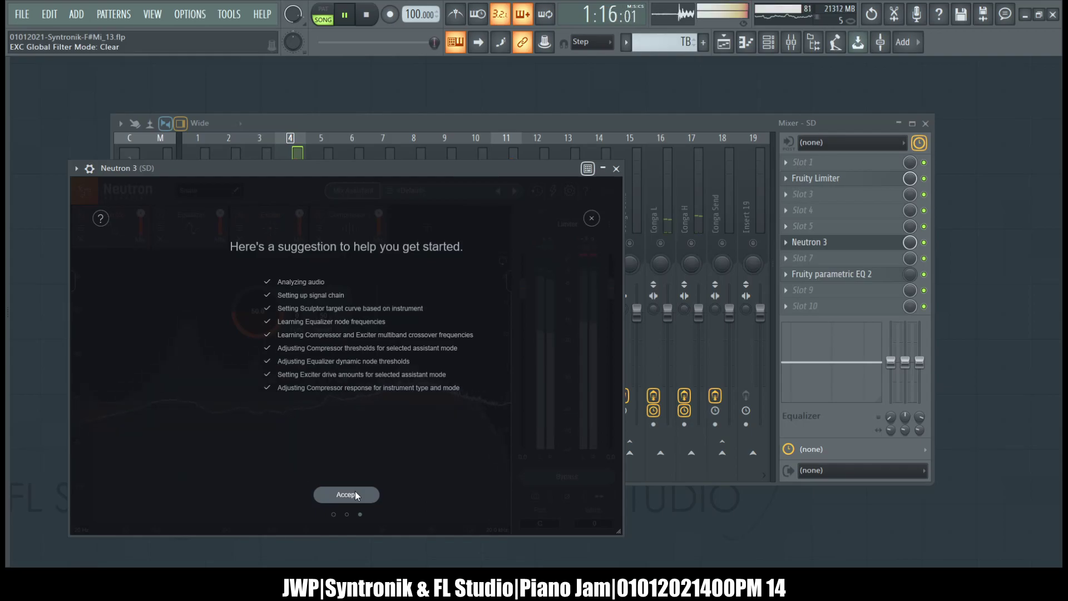
{"action": "left_click", "coordinate": [355, 495]}
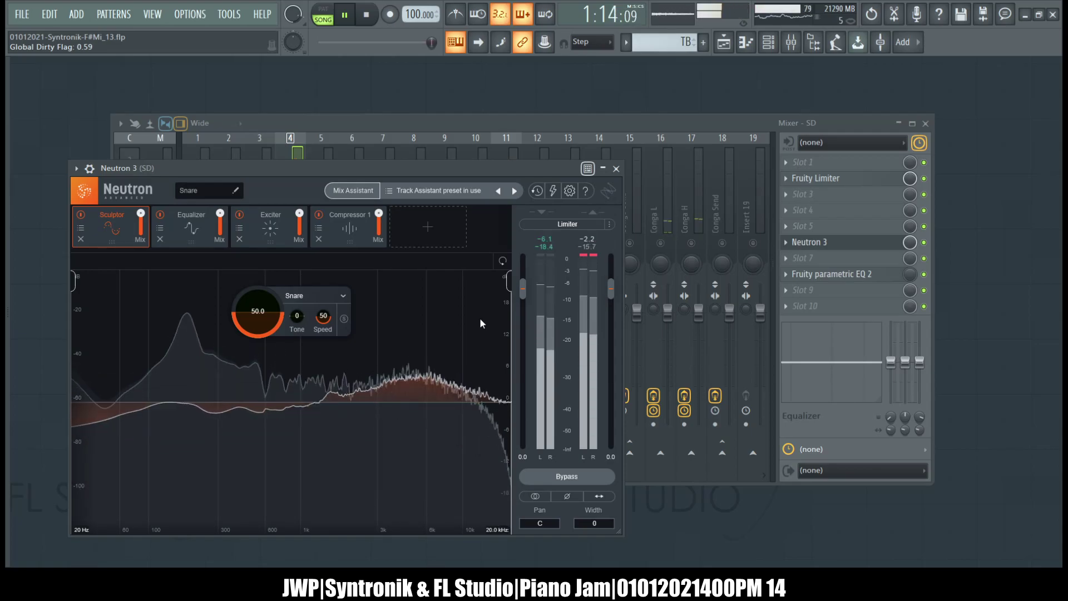
{"action": "left_click", "coordinate": [617, 169]}
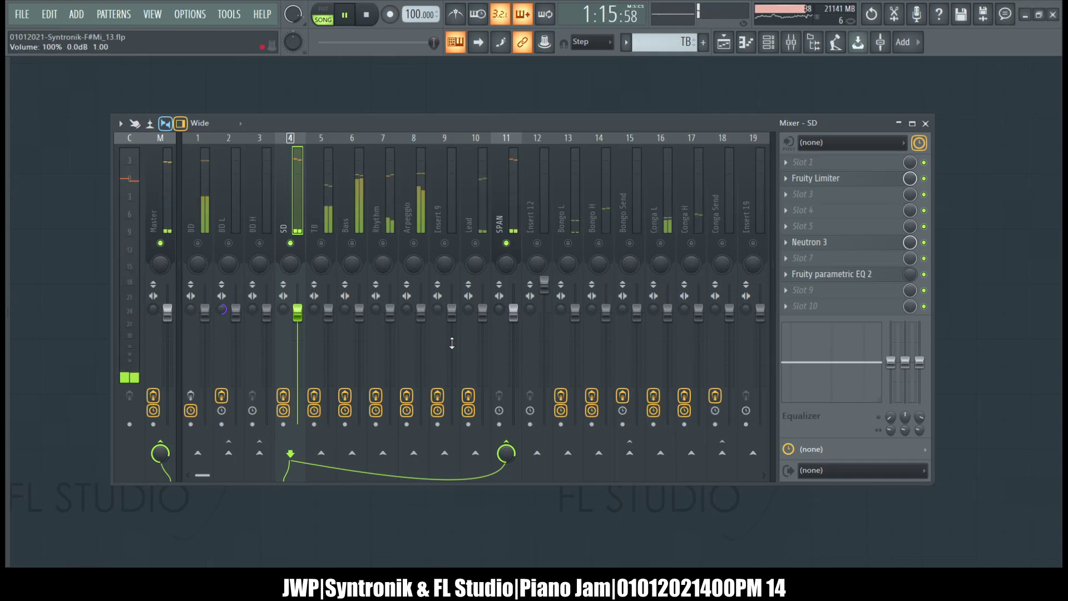
{"action": "key", "text": "space"}
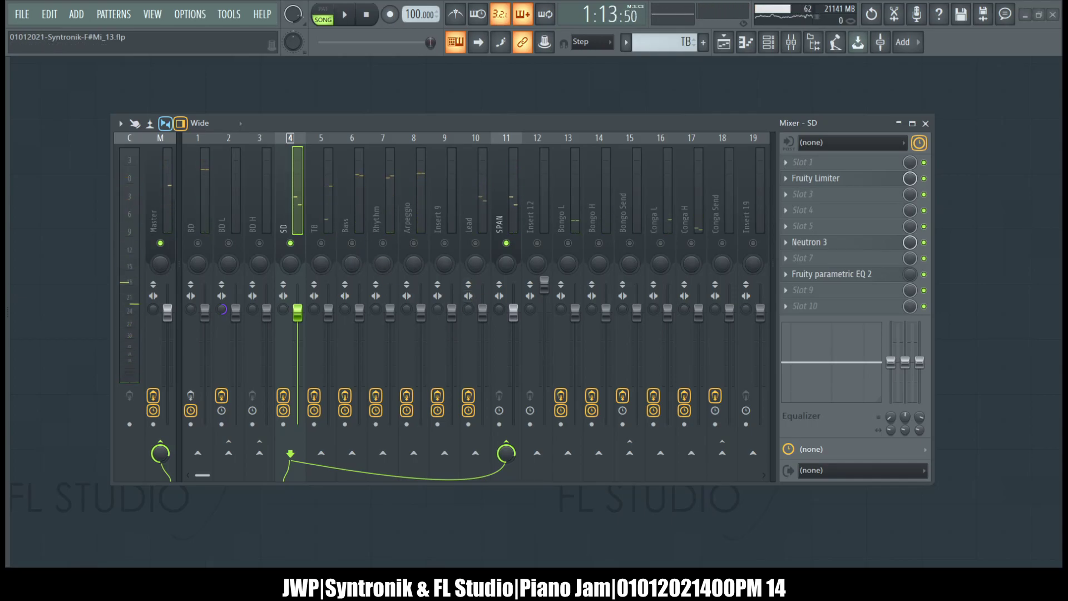
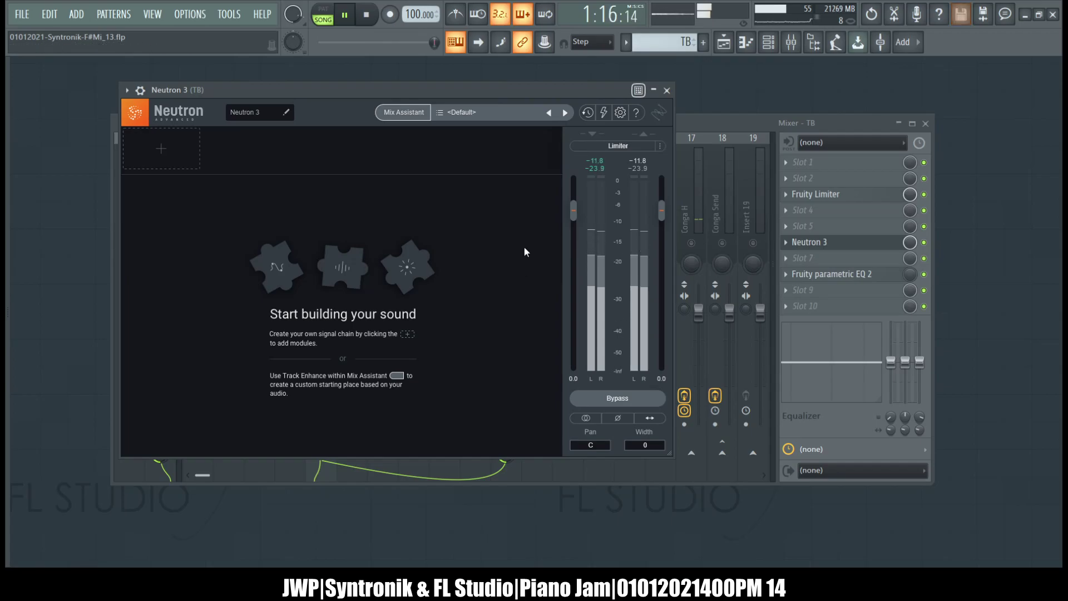
Step: Start the Mix Assistant's Track Enhance for the TB track with style Balanced and intensity Low
{"action": "left_click", "coordinate": [397, 115]}
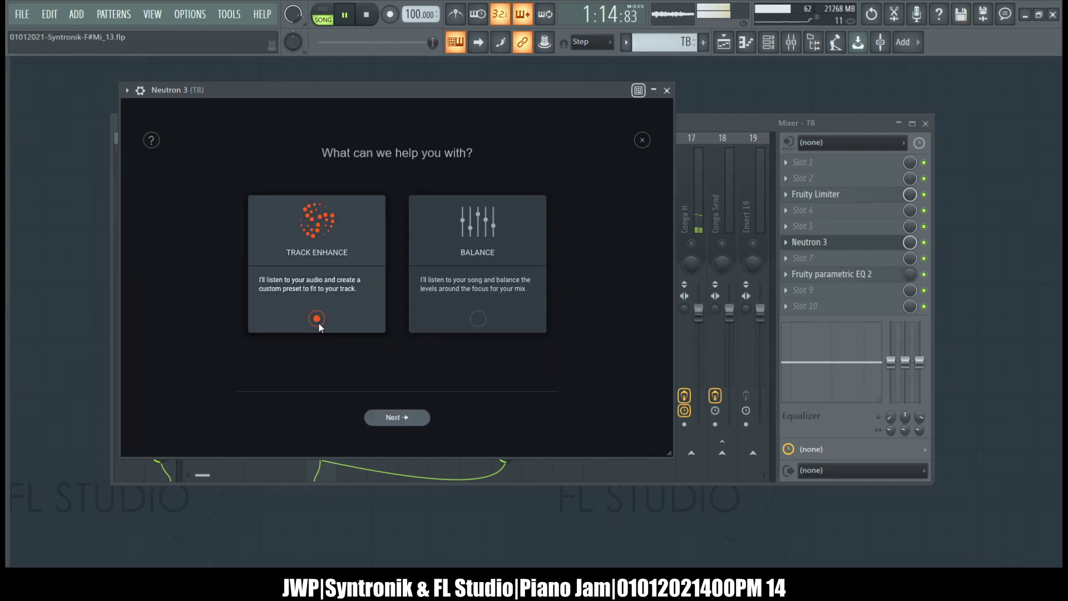
{"action": "left_click", "coordinate": [408, 418]}
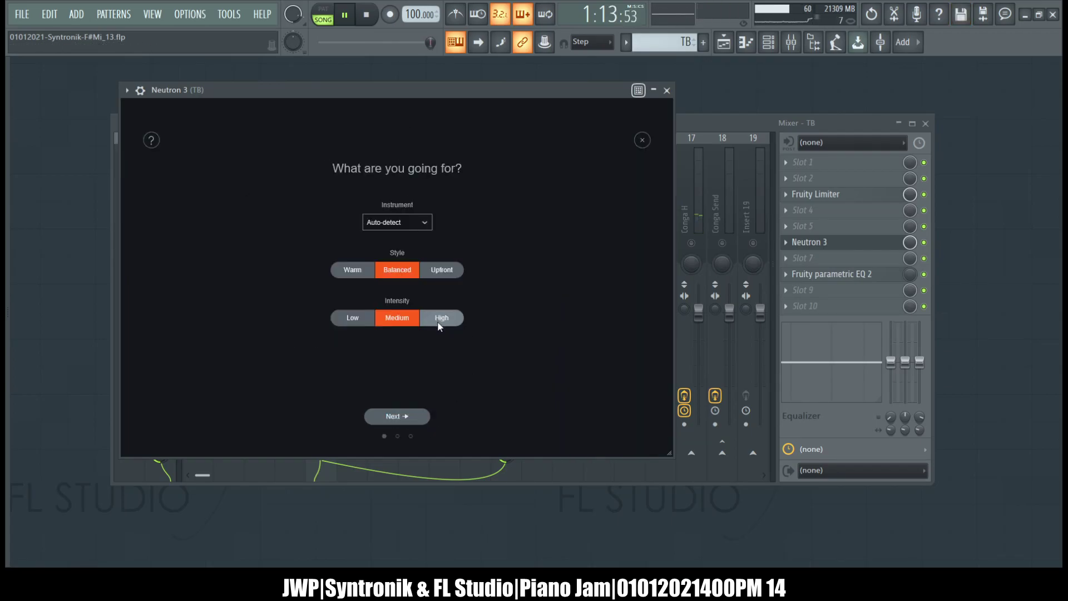
{"action": "left_click", "coordinate": [368, 316]}
{"action": "left_click", "coordinate": [445, 271]}
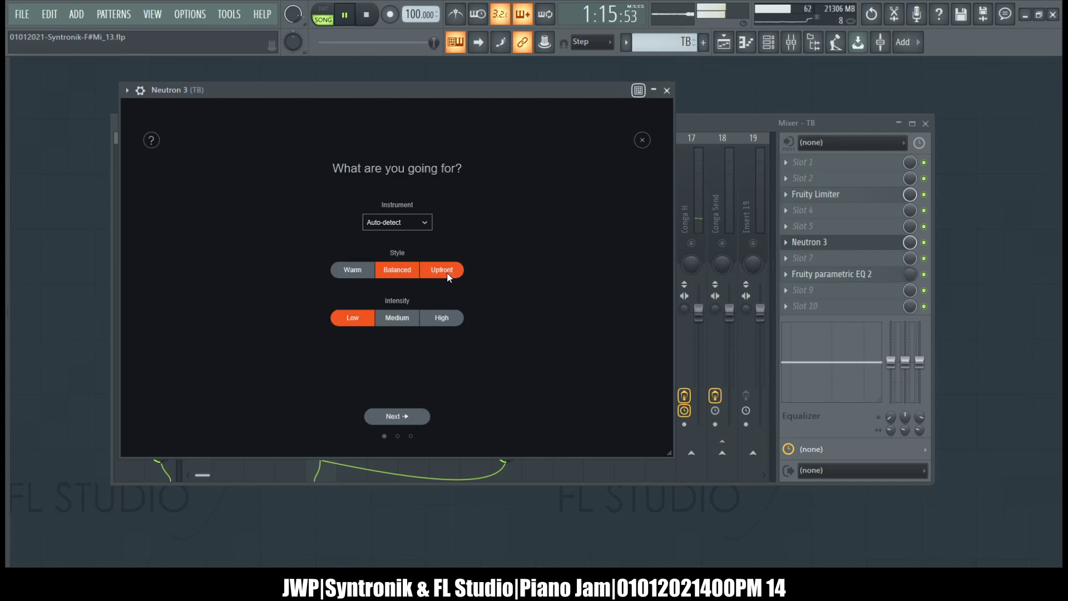
{"action": "left_click", "coordinate": [394, 274]}
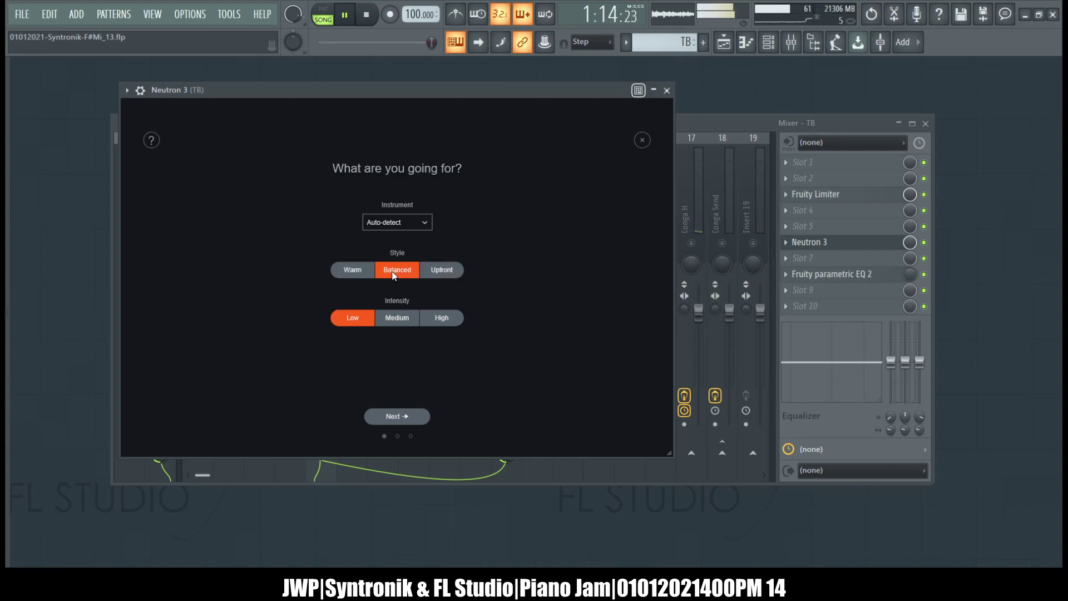
Step: Set the TB track's Track Enhance instrument to Drums, run the analysis and accept the suggested settings
{"action": "left_click", "coordinate": [418, 223]}
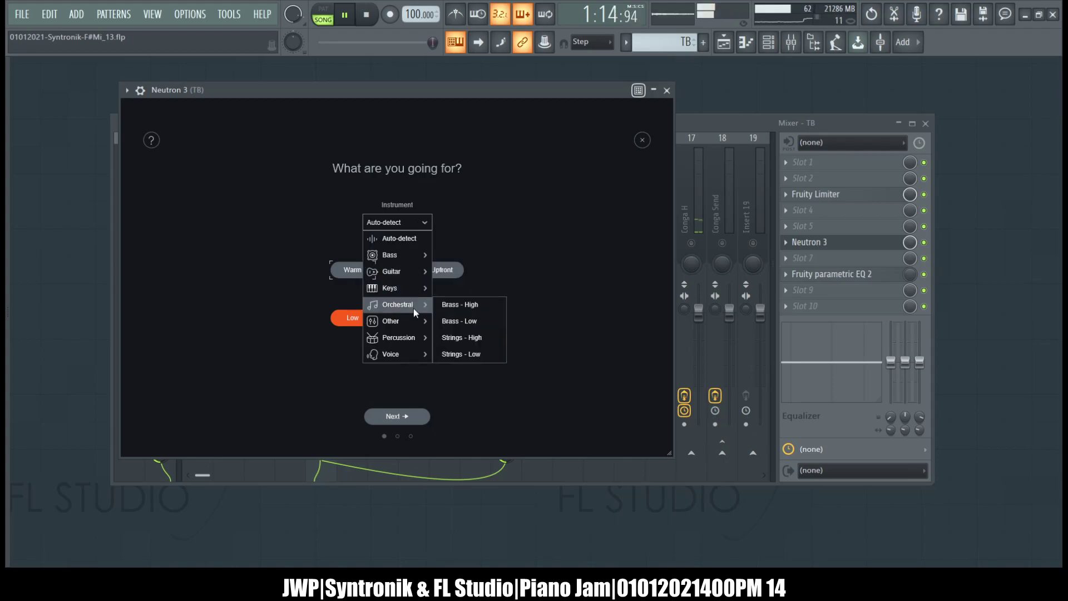
{"action": "mouse_move", "coordinate": [410, 340]}
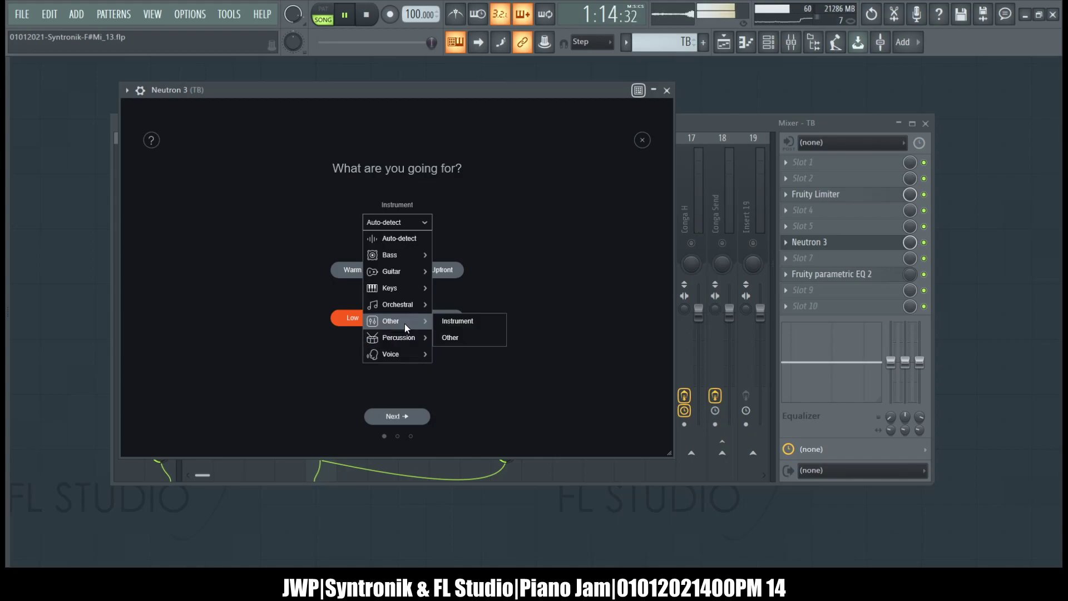
{"action": "mouse_move", "coordinate": [405, 291]}
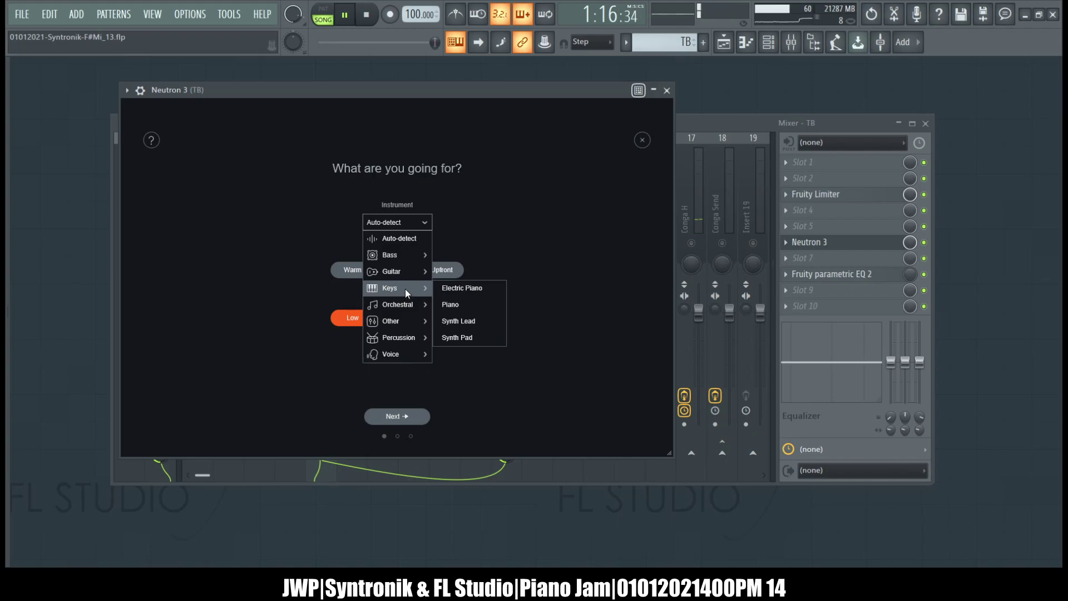
{"action": "mouse_move", "coordinate": [405, 272]}
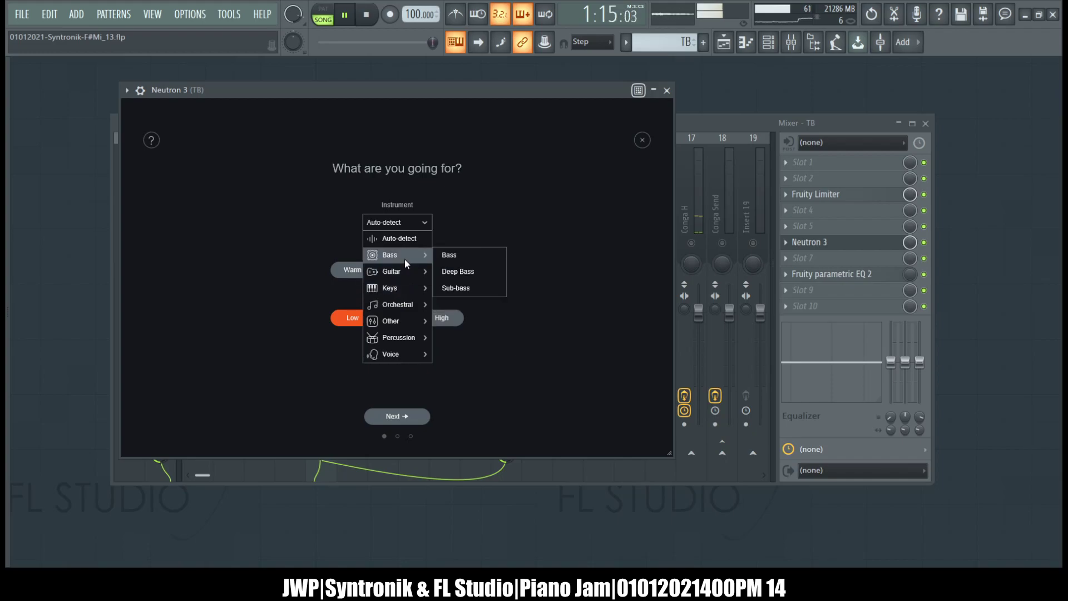
{"action": "left_click", "coordinate": [401, 242]}
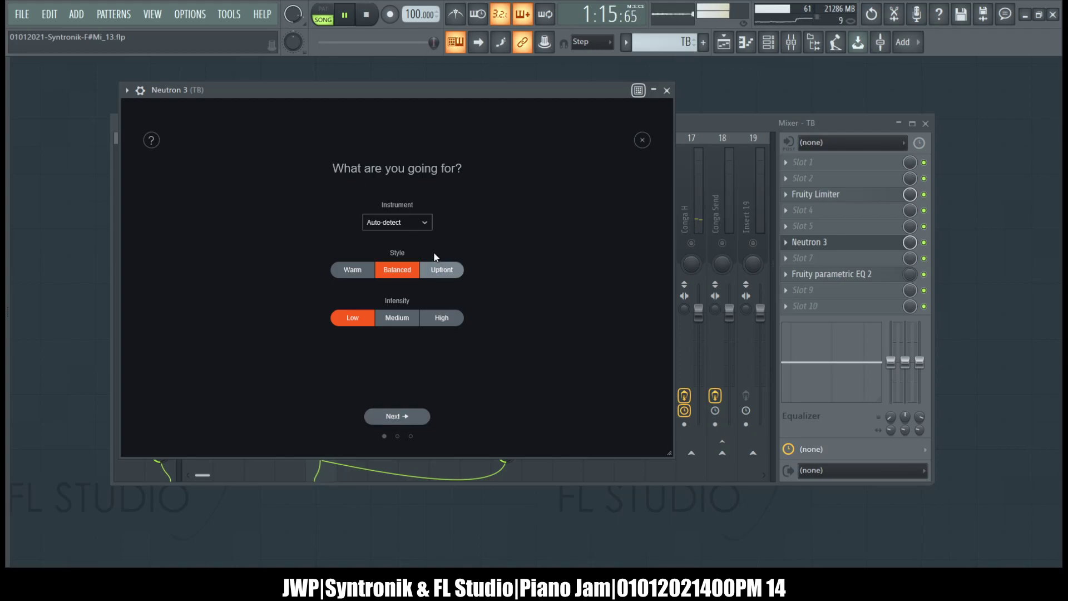
{"action": "left_click", "coordinate": [415, 223]}
{"action": "mouse_move", "coordinate": [406, 309]}
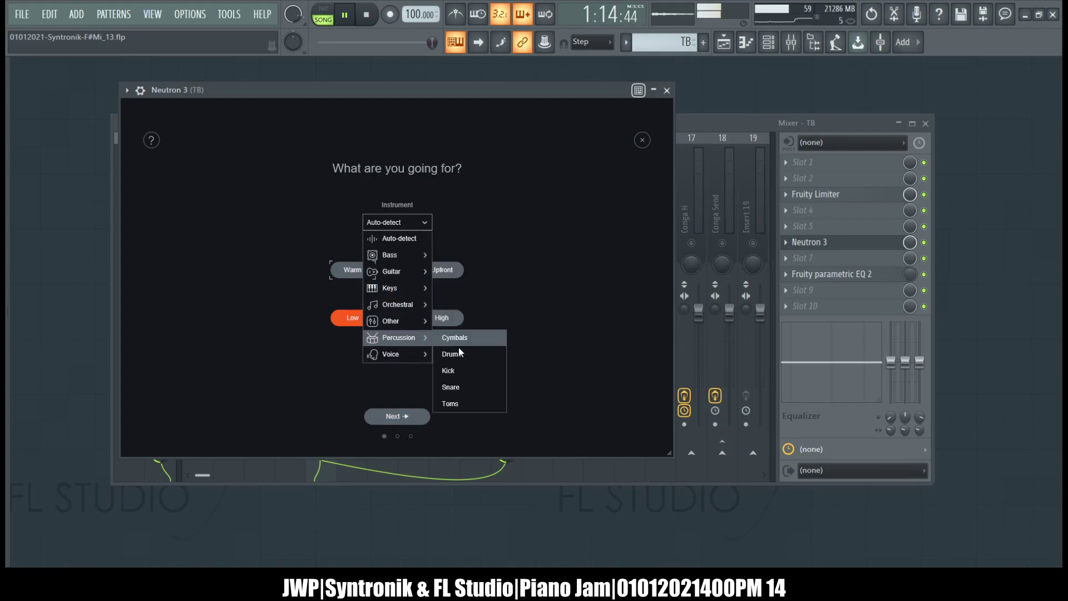
{"action": "left_click", "coordinate": [460, 355]}
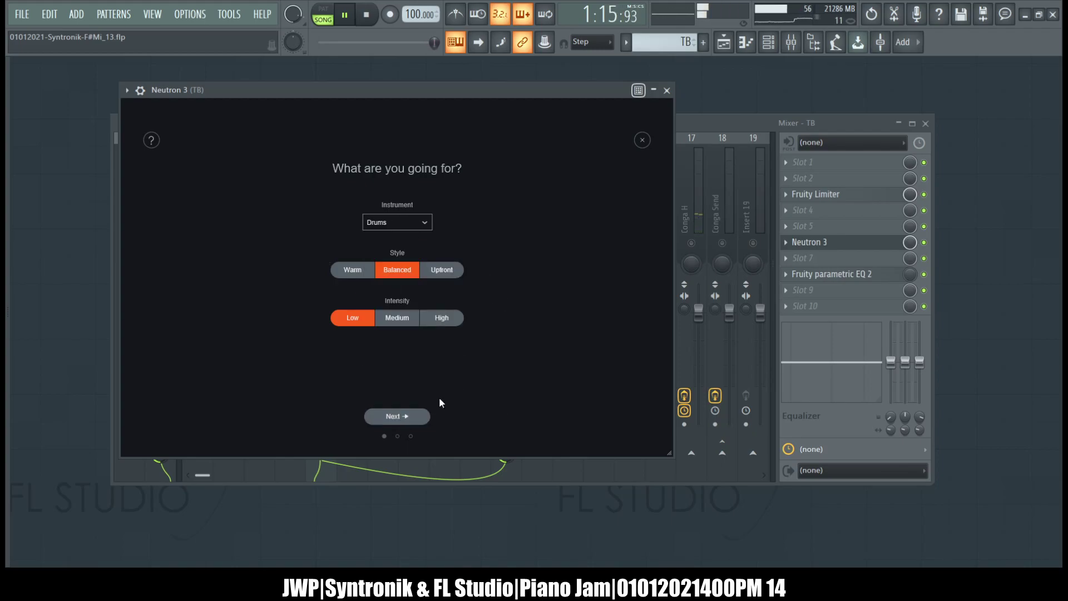
{"action": "left_click", "coordinate": [404, 418]}
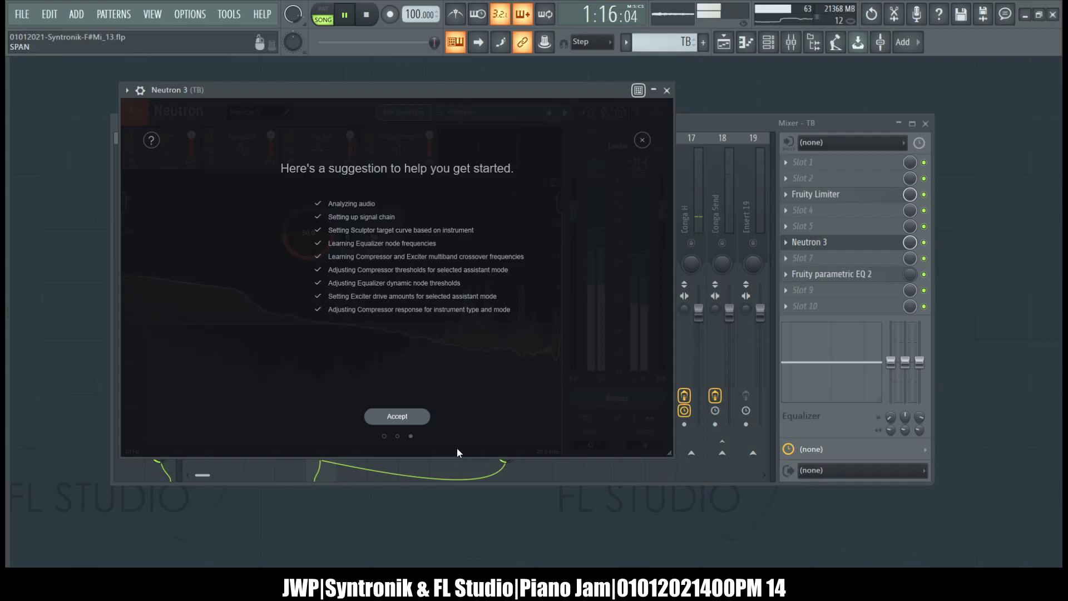
{"action": "left_click", "coordinate": [414, 418]}
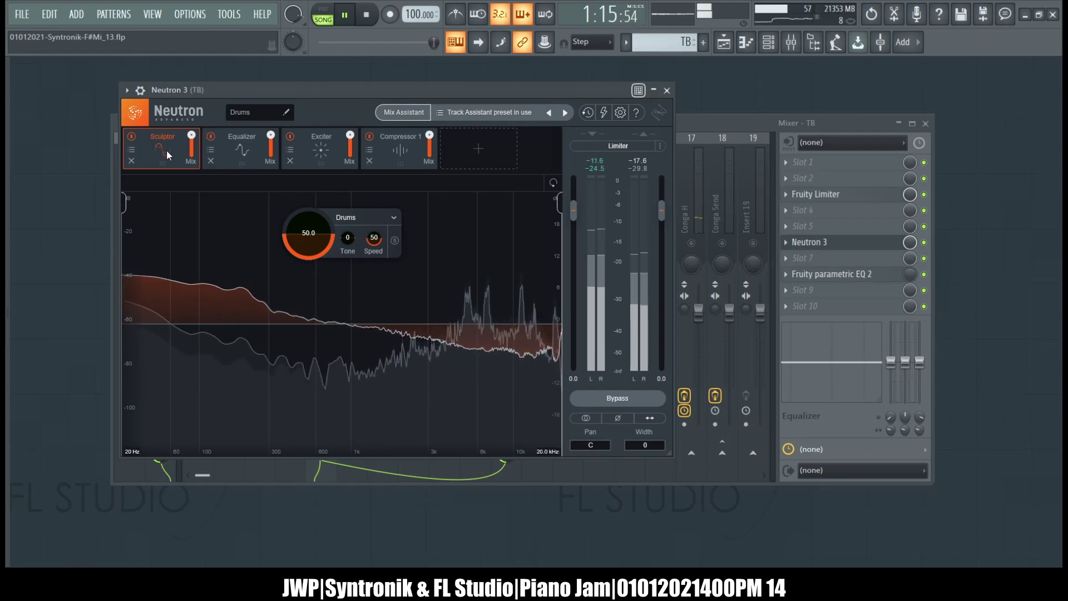
Step: Bypass and re-enable the TB track's Sculptor module, and set its amount to 53.2
{"action": "left_click", "coordinate": [131, 137]}
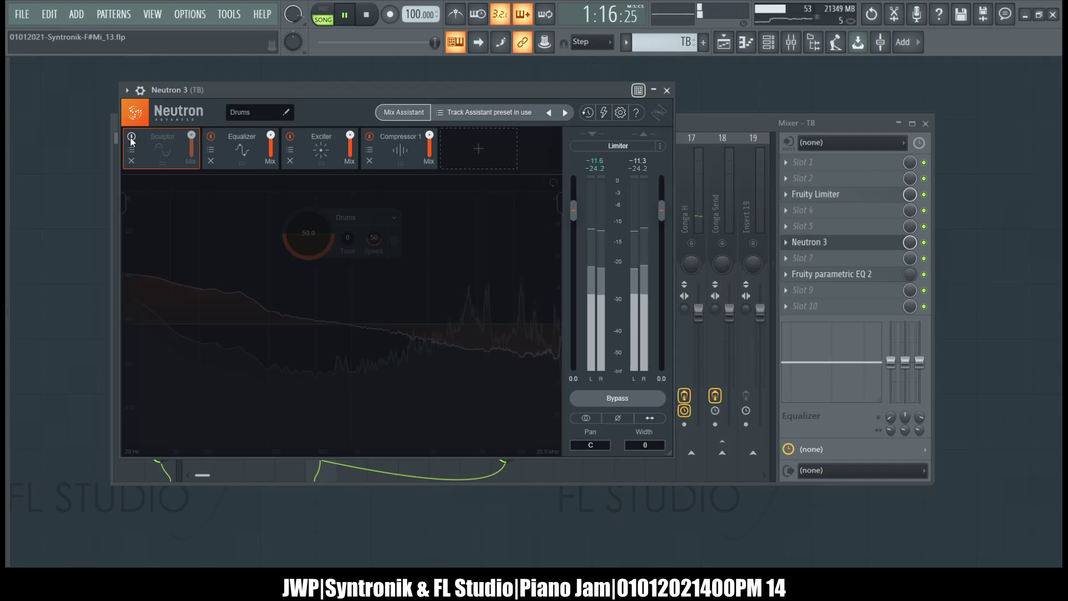
{"action": "left_click", "coordinate": [131, 136]}
{"action": "mouse_move", "coordinate": [304, 237]}
{"action": "left_mouse_down"}
{"action": "mouse_move", "coordinate": [318, 116]}
{"action": "mouse_move", "coordinate": [323, 342]}
{"action": "mouse_move", "coordinate": [337, 226]}
{"action": "left_mouse_up"}
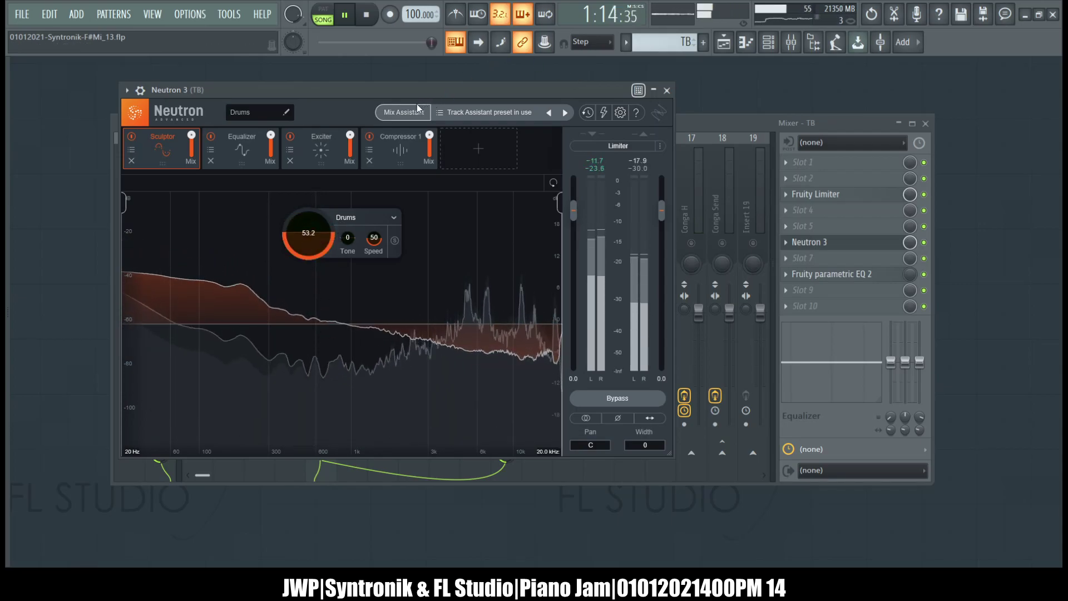
Step: Rerun Track Enhance for the TB track with the instrument set to Cymbals and accept the suggested settings
{"action": "left_click", "coordinate": [410, 111]}
{"action": "left_click", "coordinate": [399, 419]}
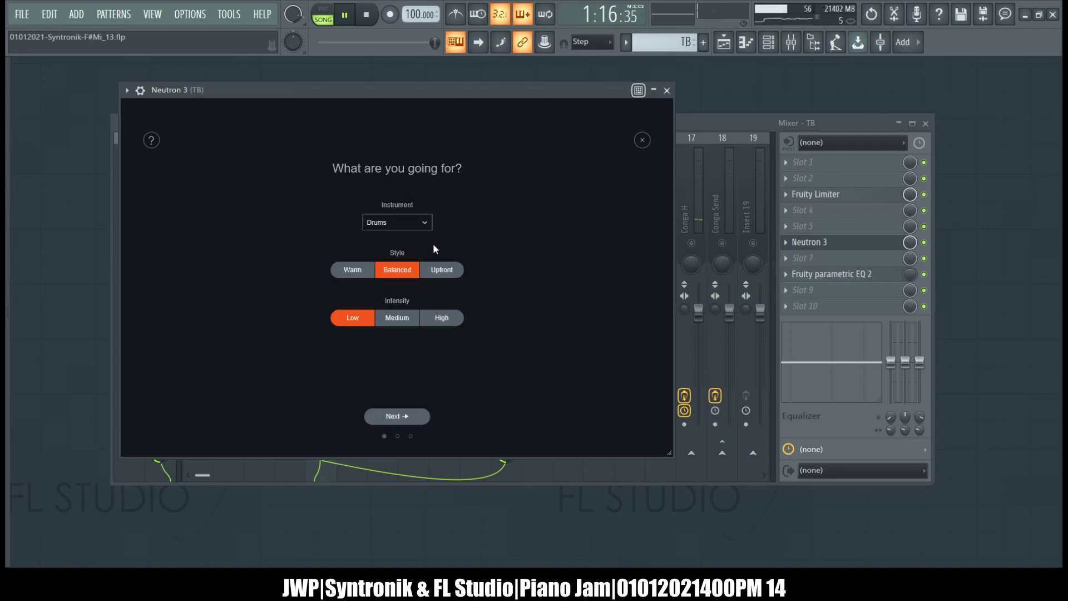
{"action": "left_click", "coordinate": [405, 222]}
{"action": "mouse_move", "coordinate": [402, 338]}
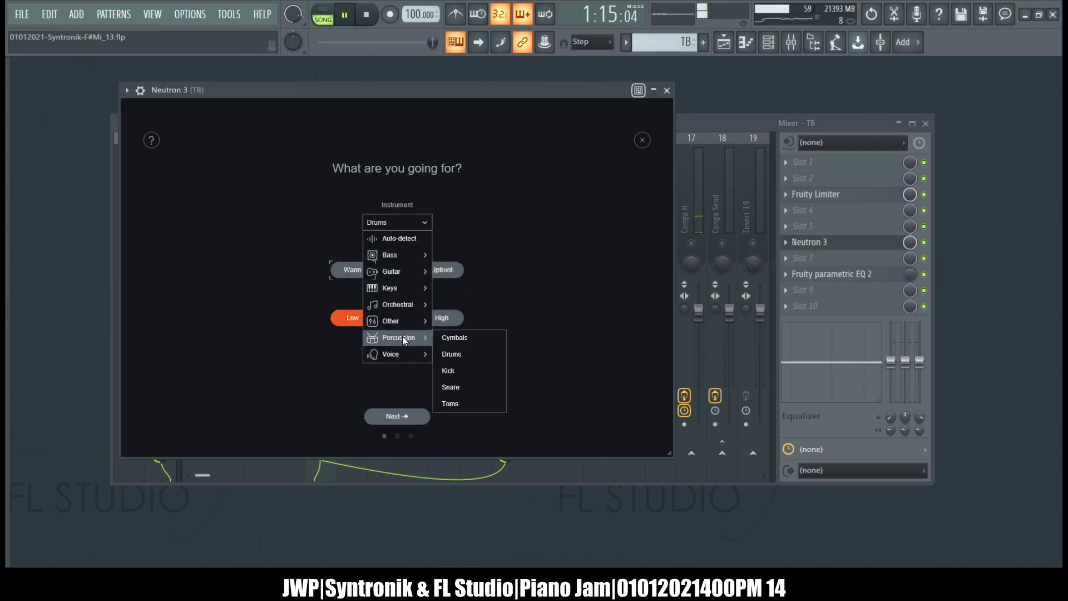
{"action": "left_click", "coordinate": [452, 338]}
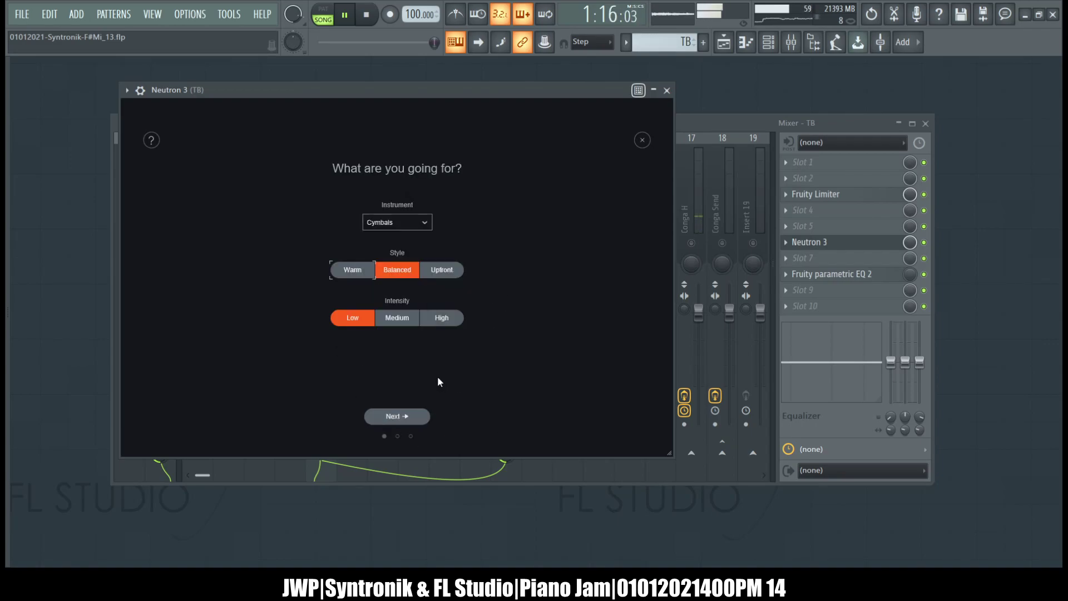
{"action": "left_click", "coordinate": [398, 415]}
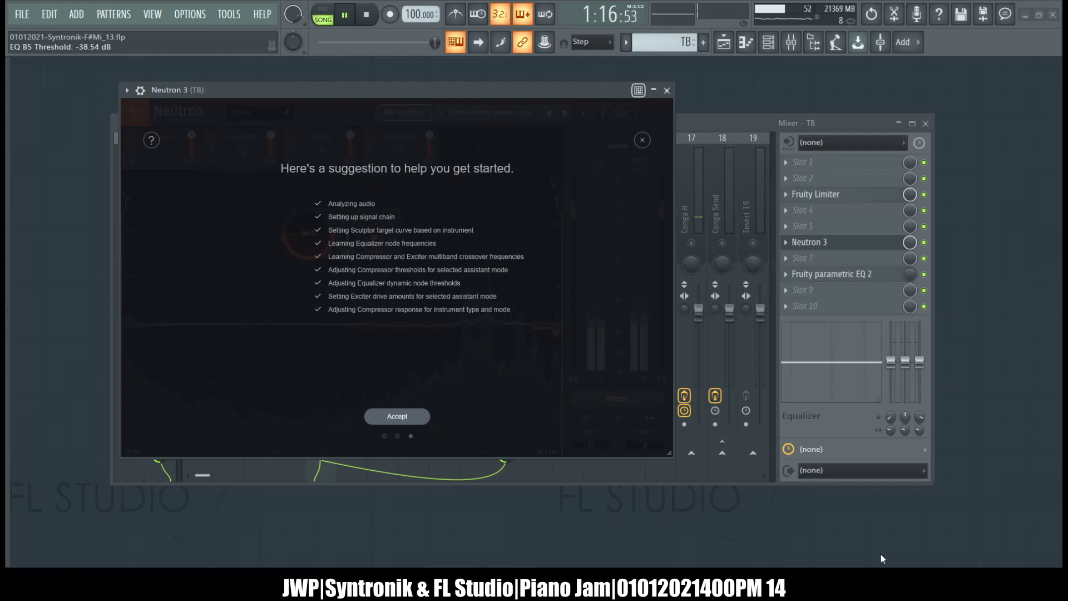
{"action": "left_click", "coordinate": [383, 418]}
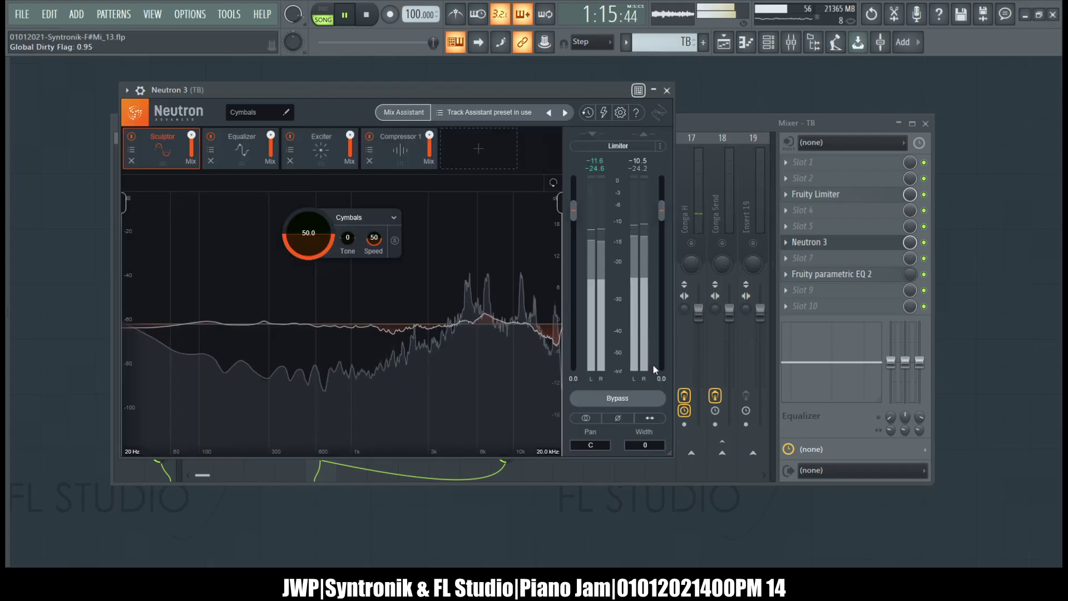
Step: Raise the TB track's Sculptor amount to 100 and close Neutron 3
{"action": "left_click_drag", "start_coordinate": [302, 235], "coordinate": [305, 207]}
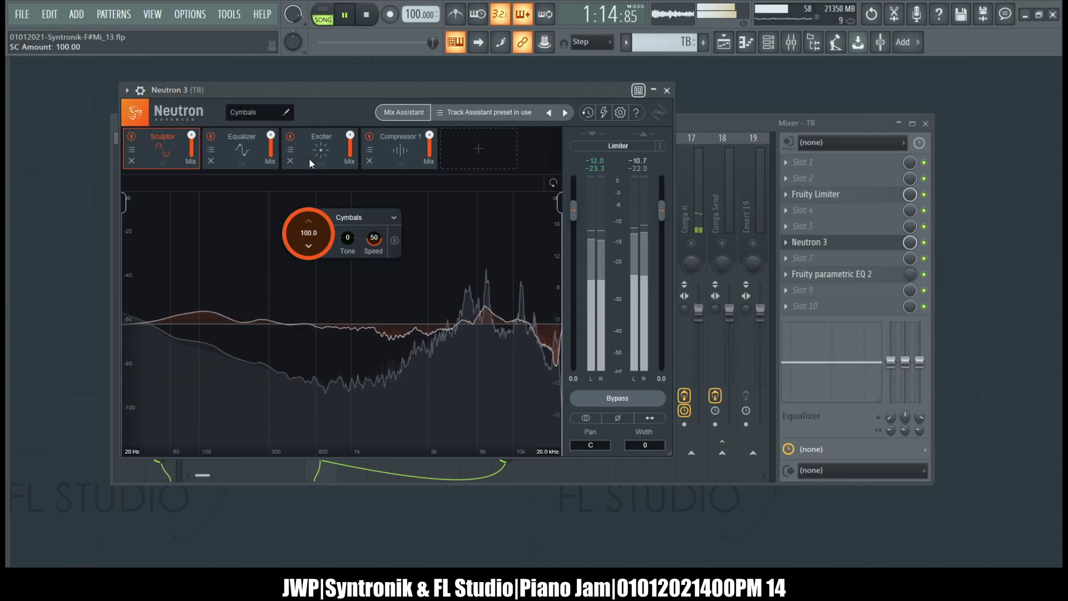
{"action": "mouse_move", "coordinate": [309, 217]}
{"action": "left_mouse_down"}
{"action": "mouse_move", "coordinate": [314, 326]}
{"action": "mouse_move", "coordinate": [329, 136]}
{"action": "left_mouse_up"}
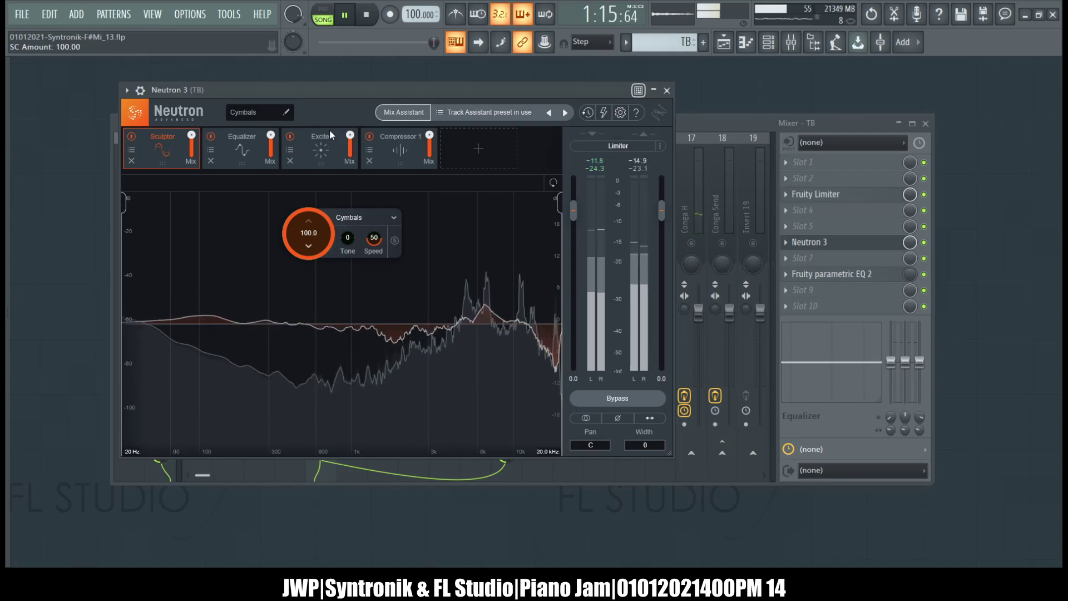
{"action": "left_click", "coordinate": [667, 91]}
Step: Close the Bass track's Neutron 3 without changes, solo the Bass track, and audition it before pausing playback
{"action": "left_click", "coordinate": [370, 241]}
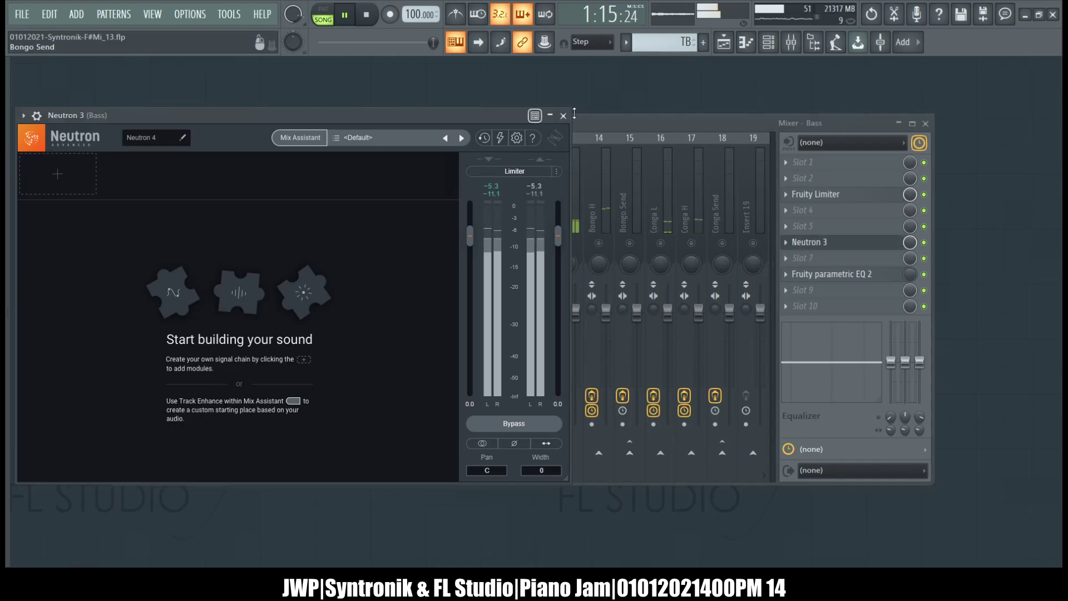
{"action": "left_click", "coordinate": [564, 116]}
{"action": "right_click", "coordinate": [352, 244]}
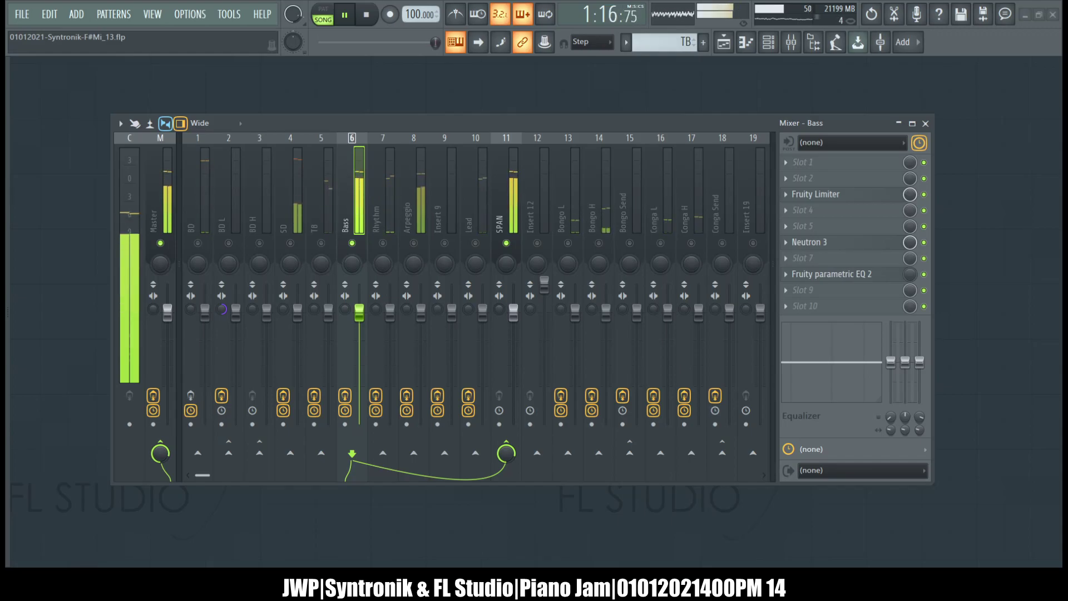
{"action": "key", "text": "space"}
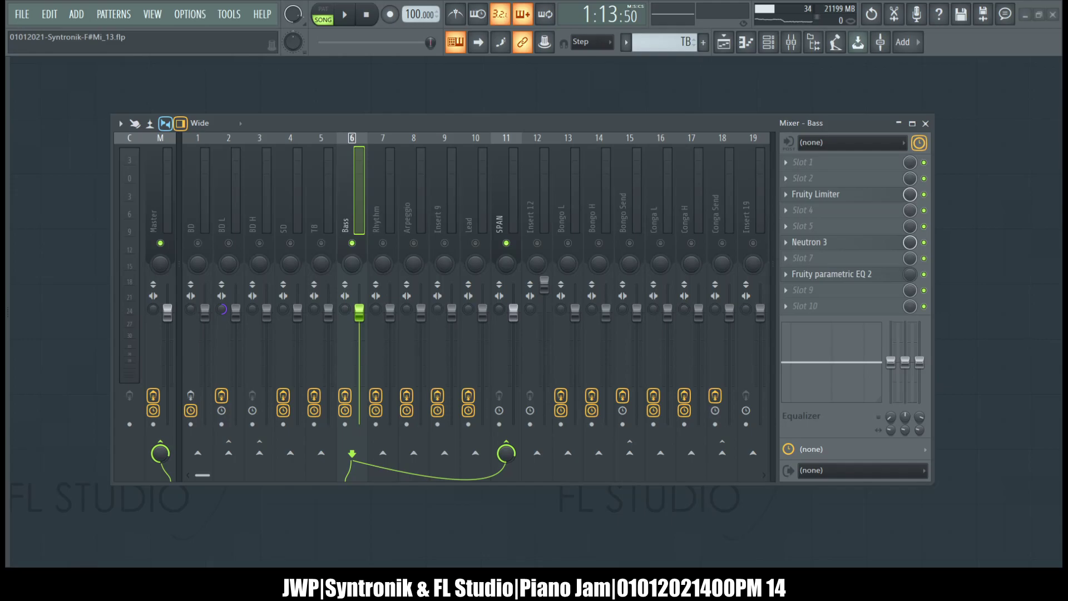
{"action": "key", "text": "space"}
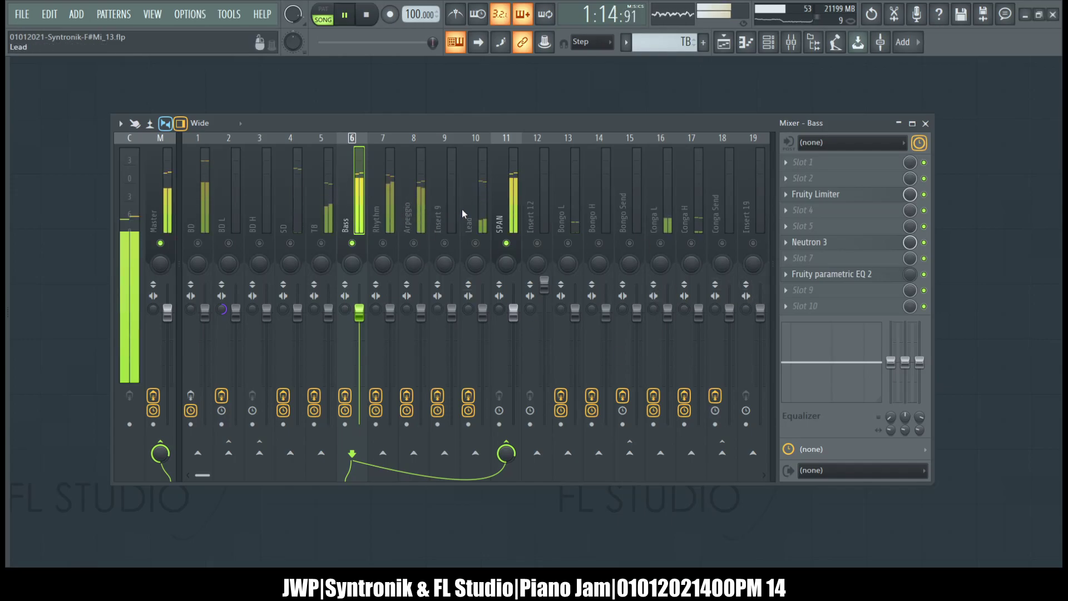
{"action": "key", "text": "space"}
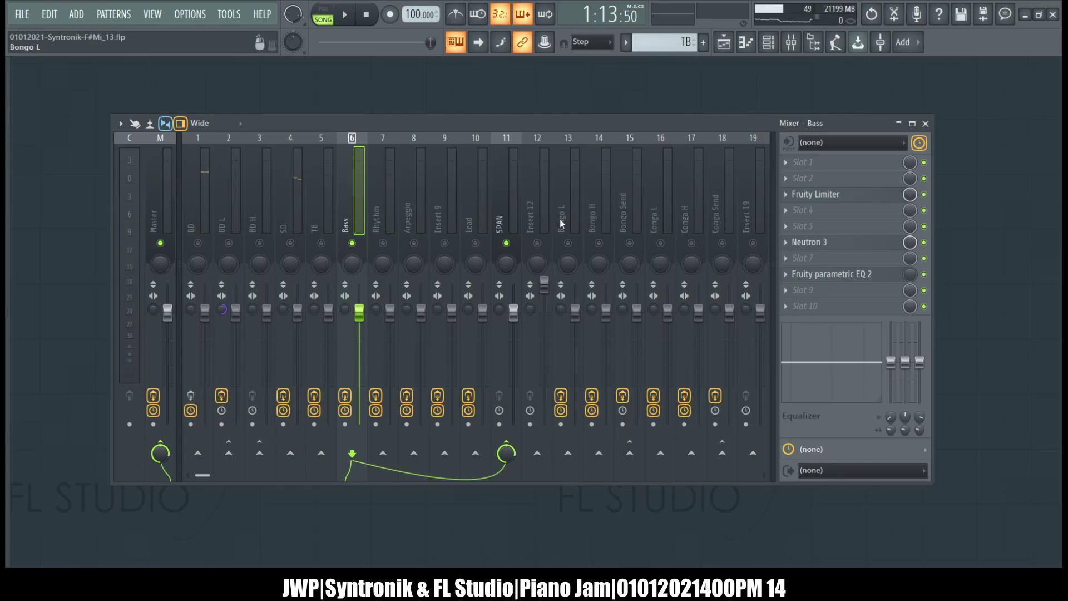
Step: Load Patcher with the MIDI EQ preset into slot 7 of the BD track and save the project
{"action": "left_click", "coordinate": [224, 199]}
{"action": "left_click", "coordinate": [193, 193]}
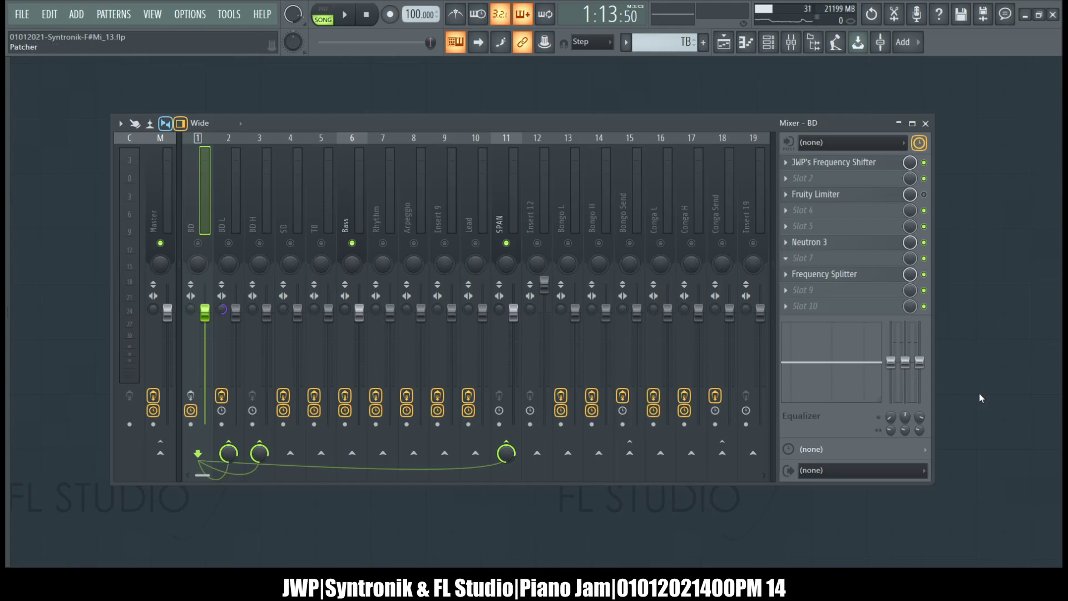
{"action": "key", "text": "ctrl+s"}
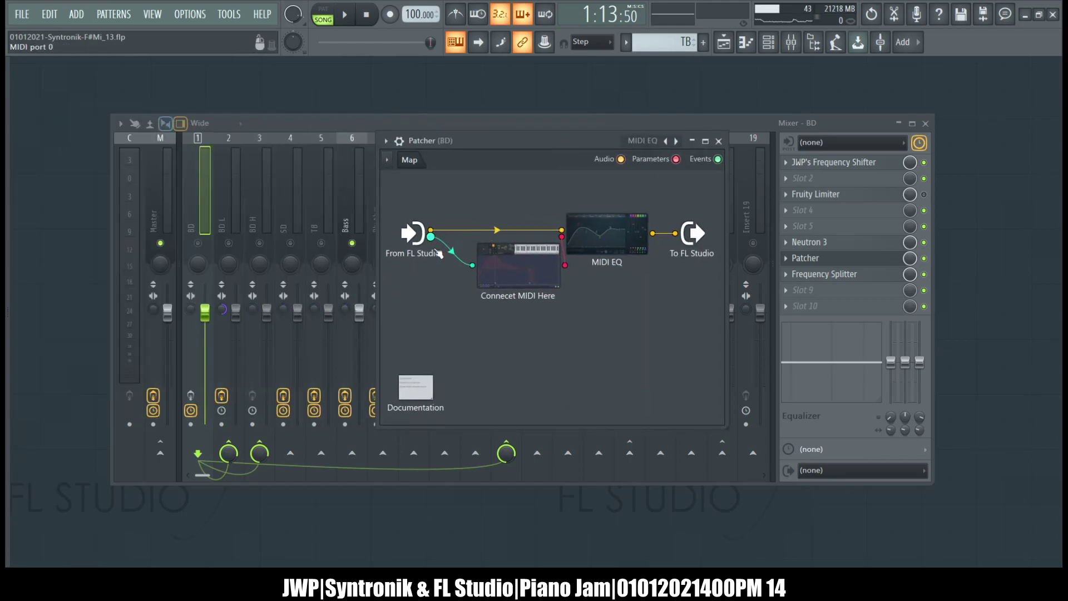
Step: Examine the MIDI output ports in the Bass channel's Patcher map from the channel rack, and close the map
{"action": "left_click", "coordinate": [768, 41]}
{"action": "scroll", "coordinate": [616, 268], "scroll_direction": "up", "scroll_amount": 5}
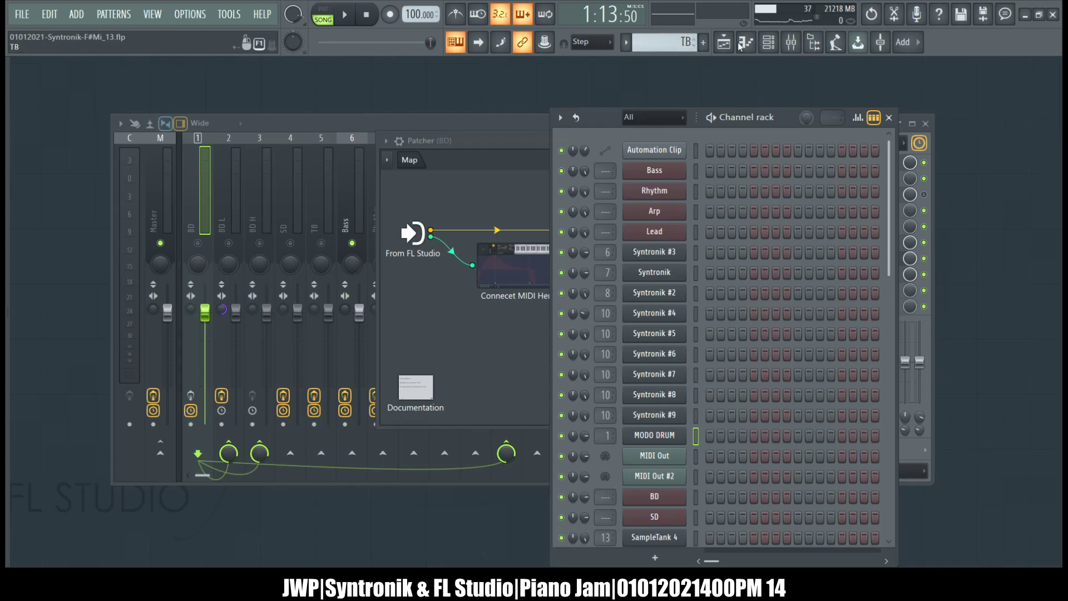
{"action": "left_click", "coordinate": [675, 174]}
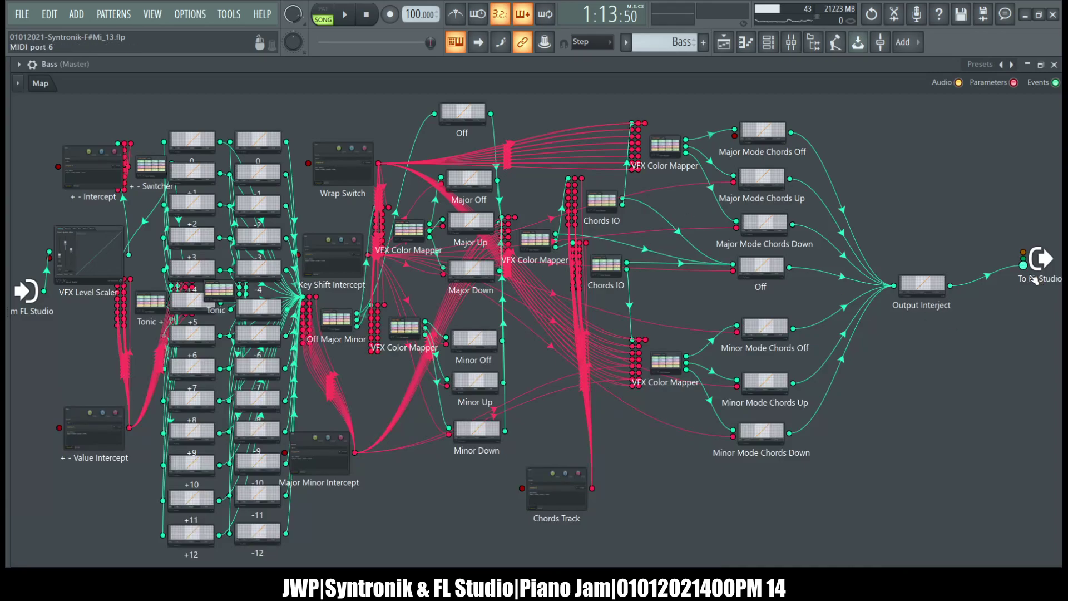
{"action": "left_click", "coordinate": [1054, 64]}
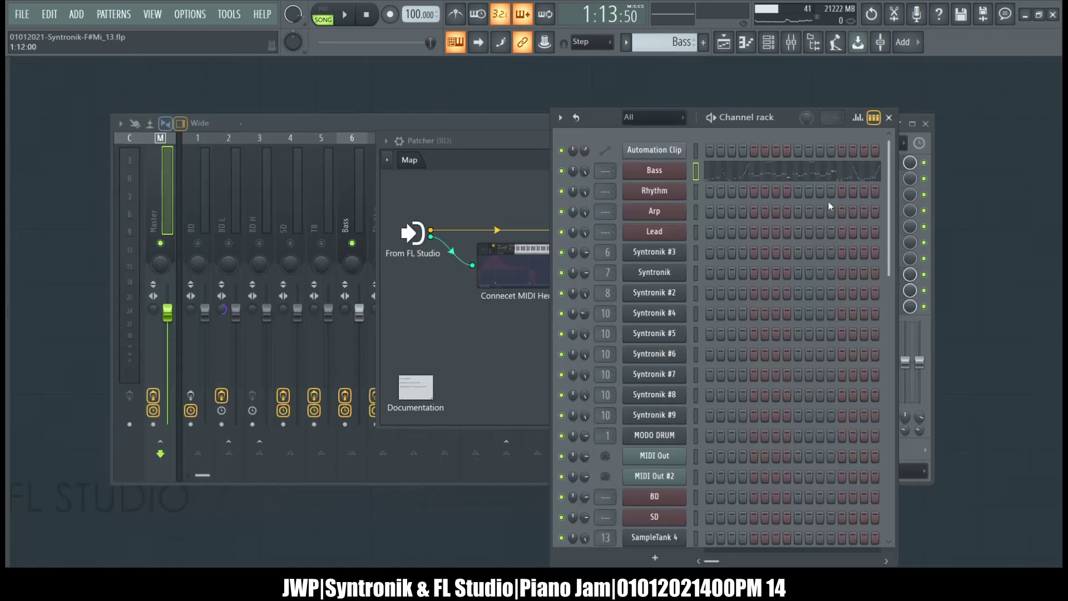
Step: Disconnect the MIDI input link in the BD track's Patcher, insert a MIDI Out channel between Bass and Rhythm, and save the project
{"action": "left_click", "coordinate": [503, 145]}
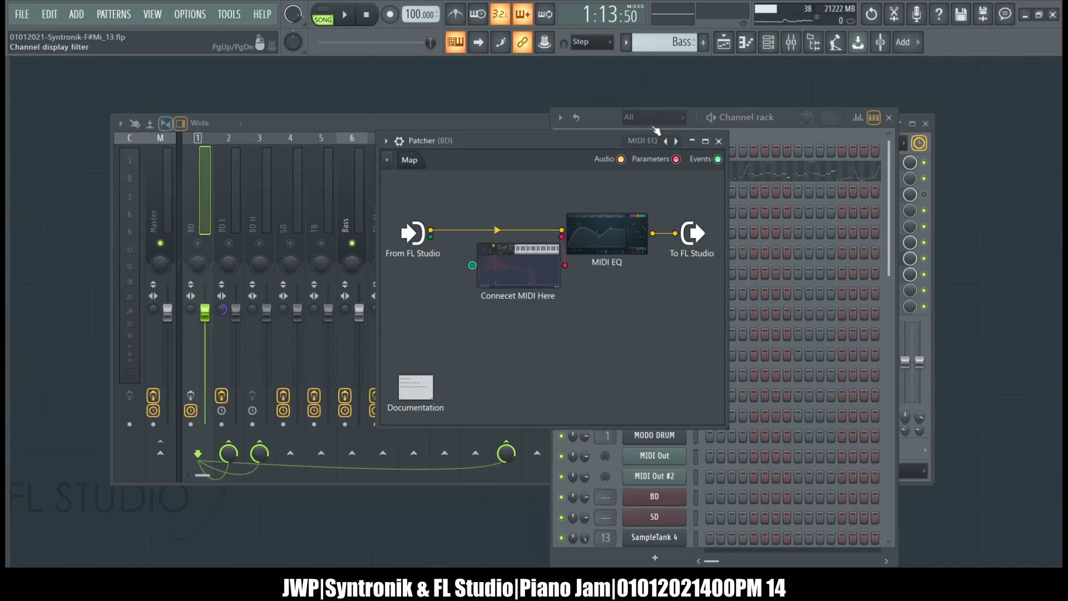
{"action": "left_click", "coordinate": [606, 118]}
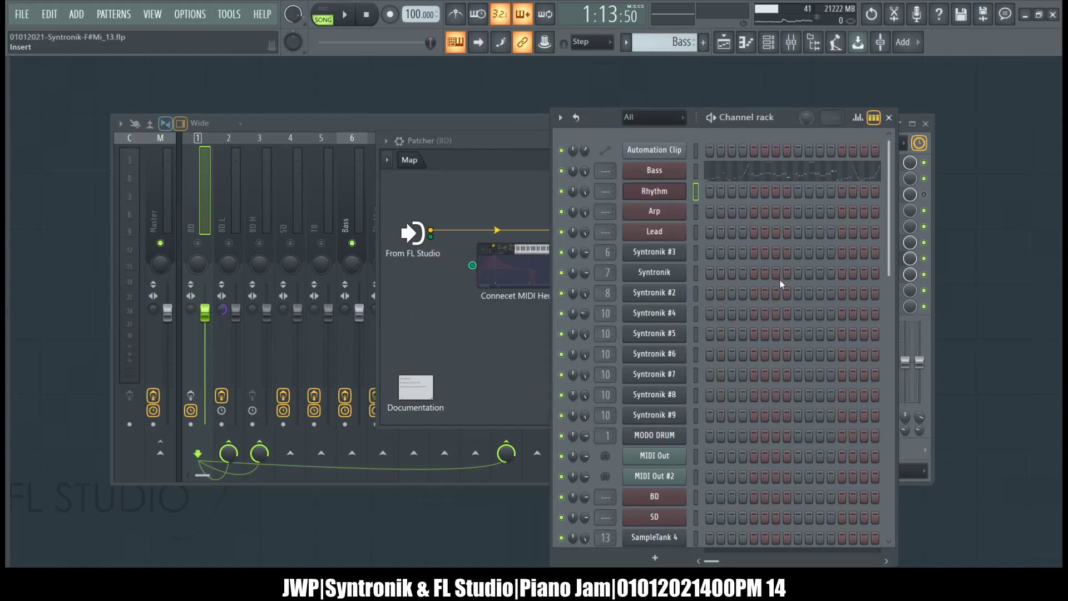
{"action": "key", "text": "ctrl+s"}
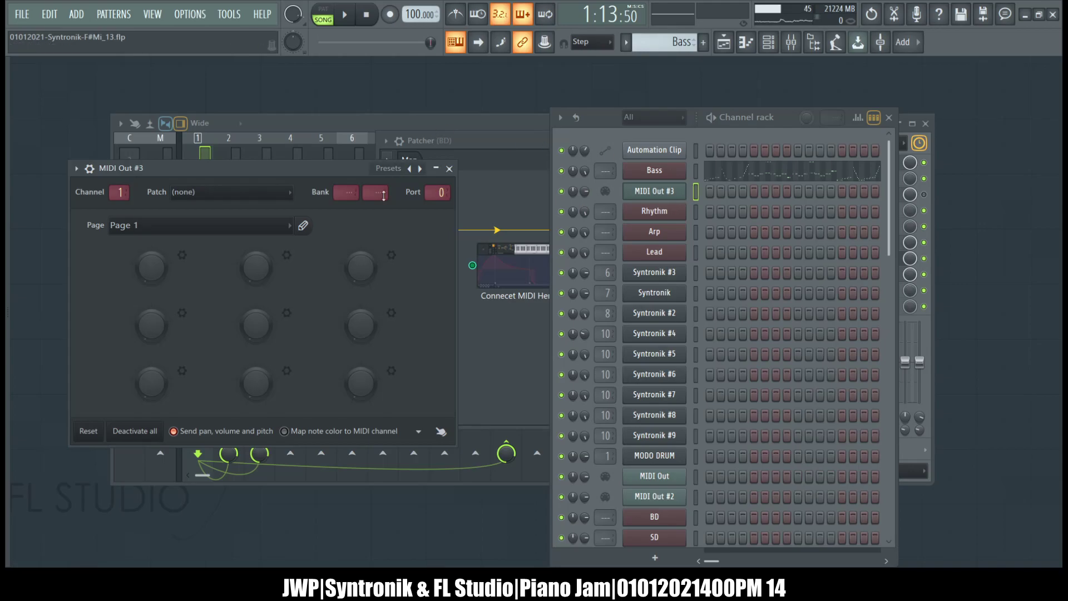
Step: Set the output port of MIDI Out #3 to 6 and copy the Bass channel's notes into it
{"action": "left_click_drag", "start_coordinate": [441, 193], "coordinate": [441, 182]}
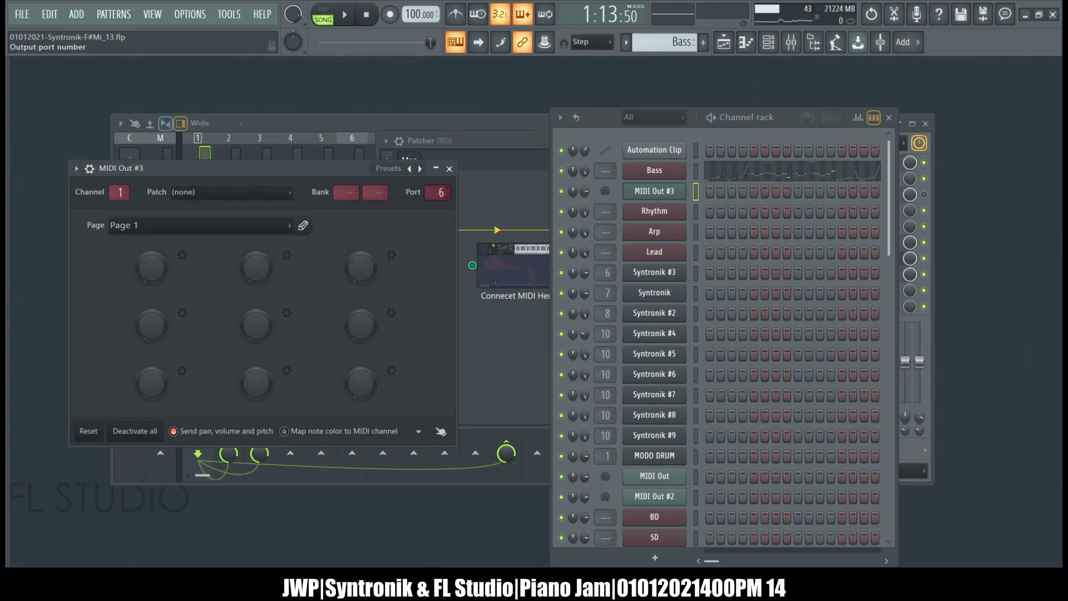
{"action": "left_click", "coordinate": [694, 172]}
{"action": "left_click", "coordinate": [695, 193]}
{"action": "key", "text": "ctrl+v"}
Step: Reposition the Connecet MIDI Here and From FL Studio modules in the BD track's Patcher map
{"action": "left_click", "coordinate": [522, 142]}
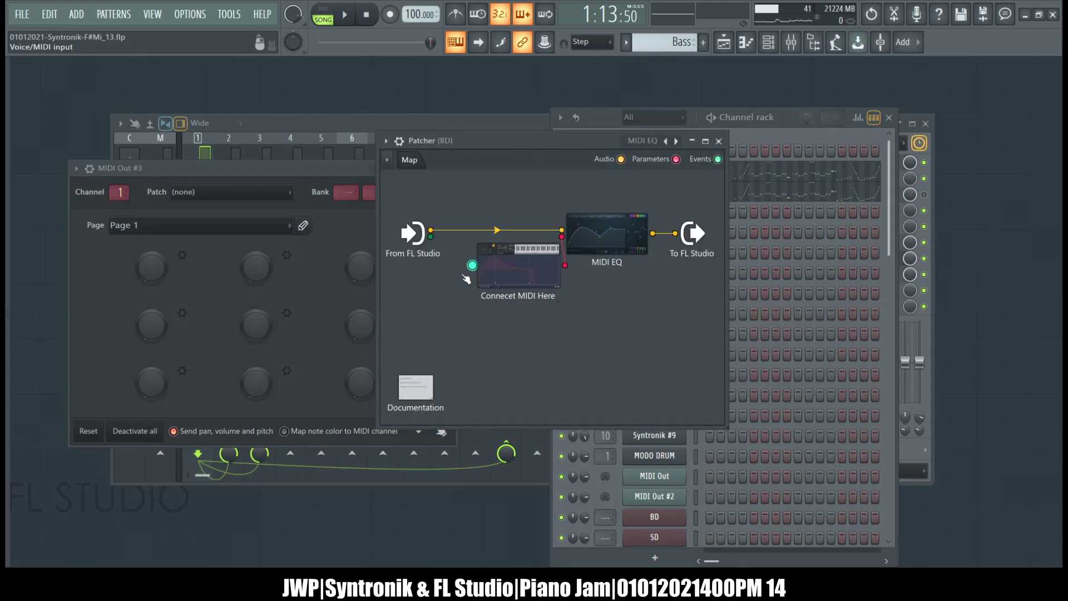
{"action": "left_click_drag", "start_coordinate": [483, 272], "coordinate": [476, 271]}
{"action": "mouse_move", "coordinate": [413, 233]}
{"action": "left_mouse_down"}
{"action": "mouse_move", "coordinate": [446, 269]}
{"action": "mouse_move", "coordinate": [416, 217]}
{"action": "left_mouse_up"}
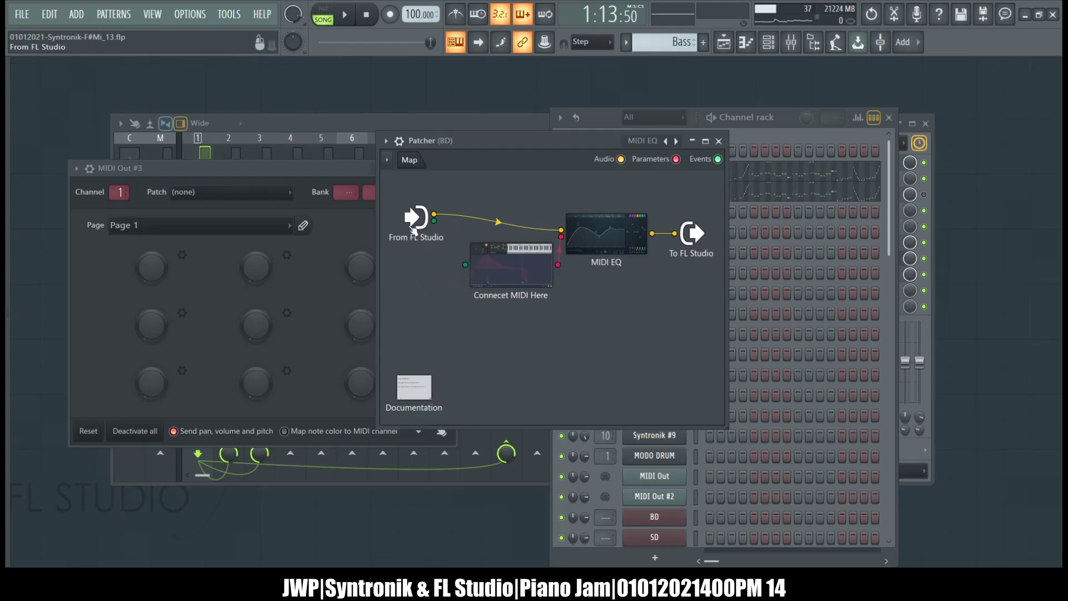
Step: Change the output port of MIDI Out #3 to 5 and close its window
{"action": "left_click", "coordinate": [606, 115]}
{"action": "left_click", "coordinate": [654, 207]}
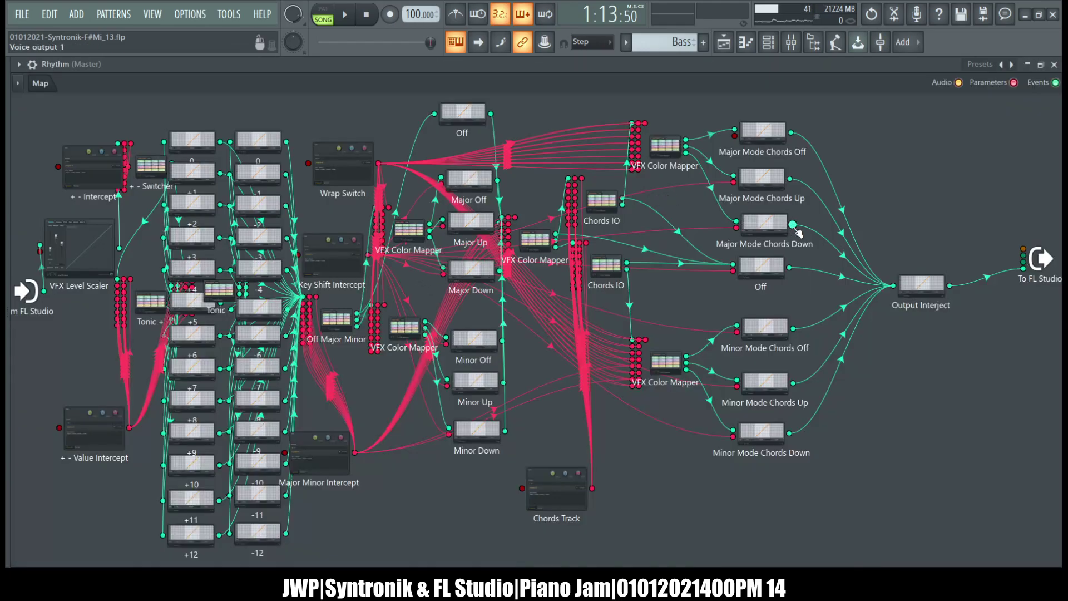
{"action": "left_click", "coordinate": [1054, 64]}
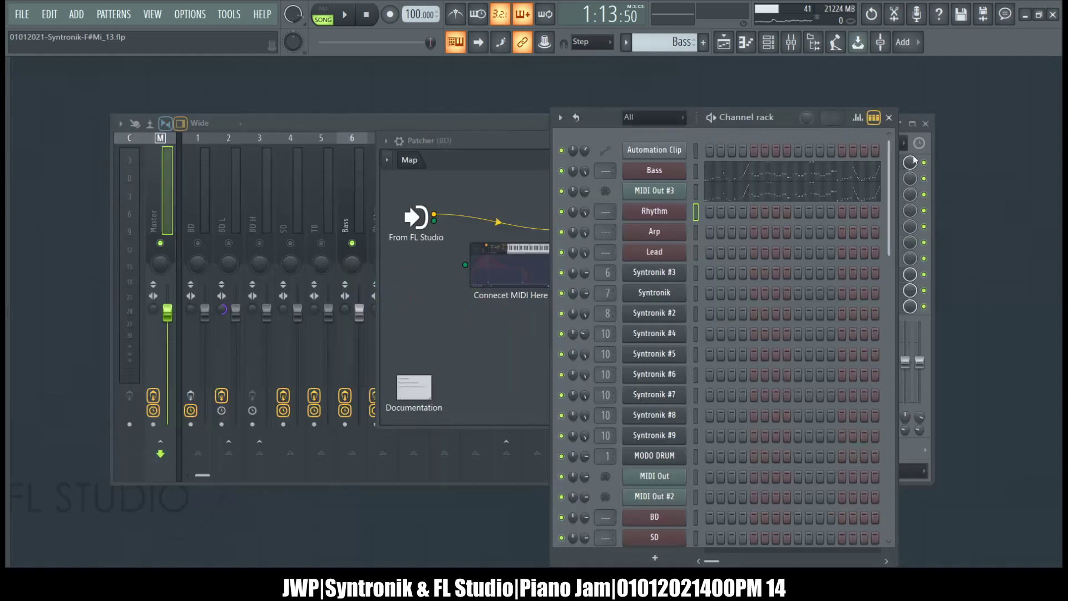
{"action": "left_click", "coordinate": [654, 190]}
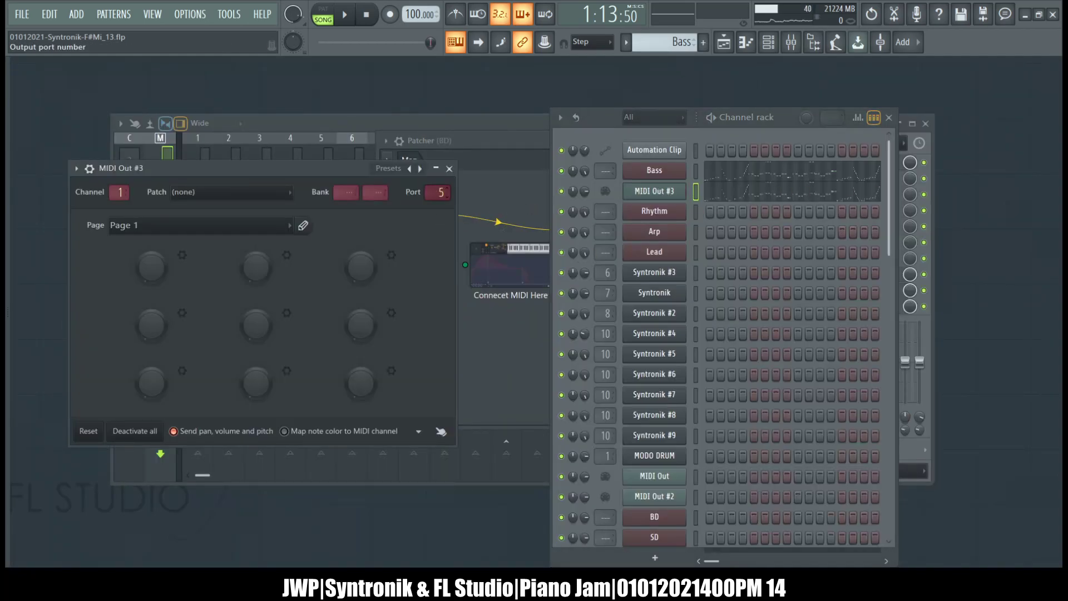
{"action": "left_click", "coordinate": [450, 169]}
Step: Link From FL Studio's MIDI port 5 output to the Connecet MIDI Here module in the BD track's Patcher
{"action": "left_click", "coordinate": [459, 222]}
{"action": "mouse_move", "coordinate": [416, 217]}
{"action": "left_mouse_down"}
{"action": "mouse_move", "coordinate": [460, 241]}
{"action": "mouse_move", "coordinate": [416, 226]}
{"action": "left_mouse_up"}
{"action": "left_click_drag", "start_coordinate": [466, 265], "coordinate": [417, 236]}
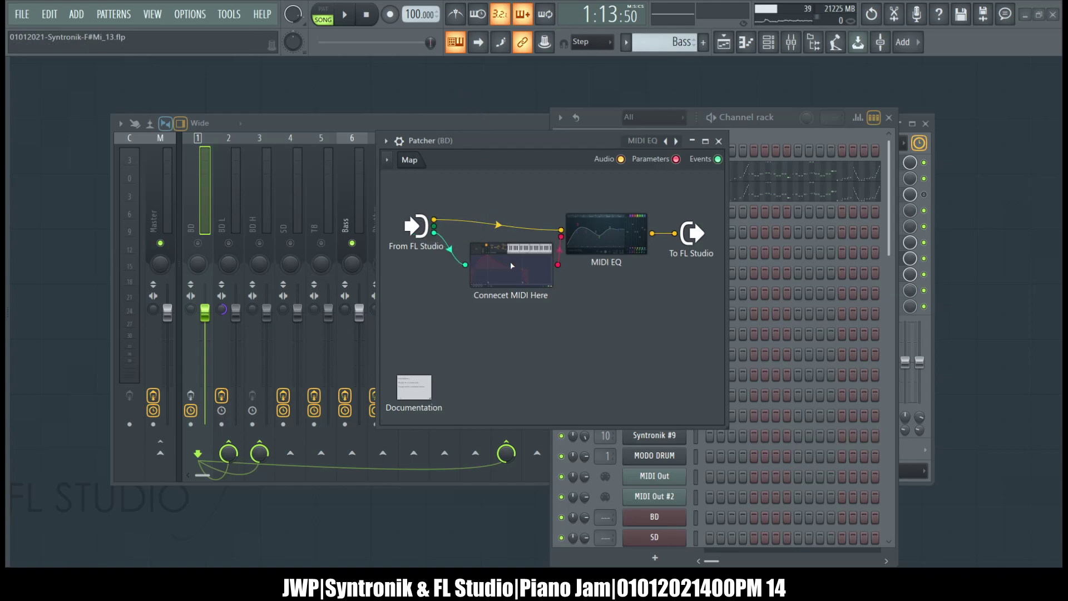
Step: Play the Bass pattern in pattern mode and check the output port of MIDI Out #3
{"action": "key", "text": "l"}
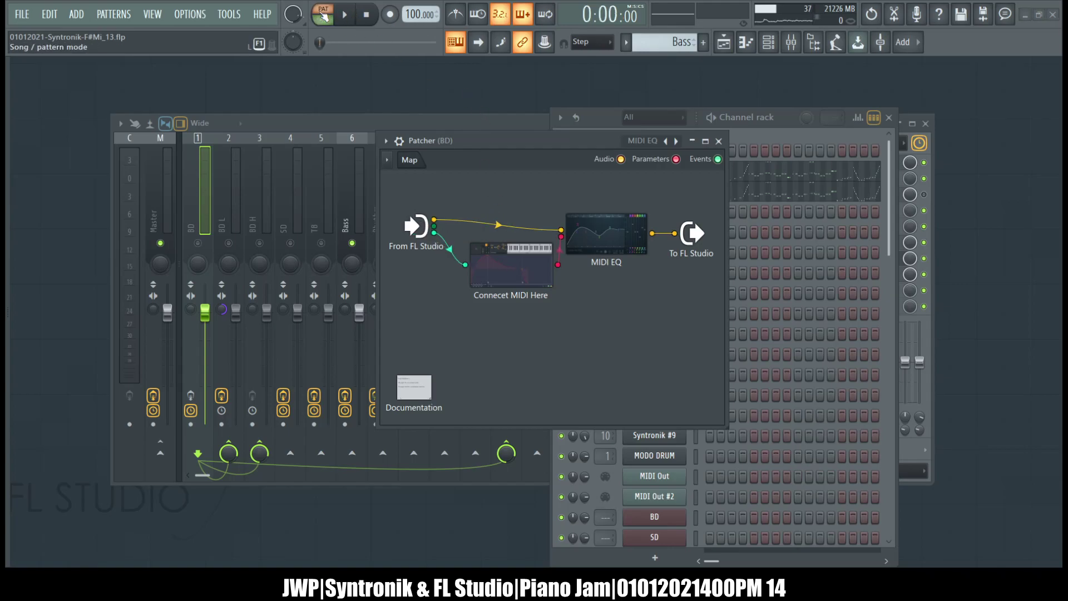
{"action": "left_click", "coordinate": [344, 17]}
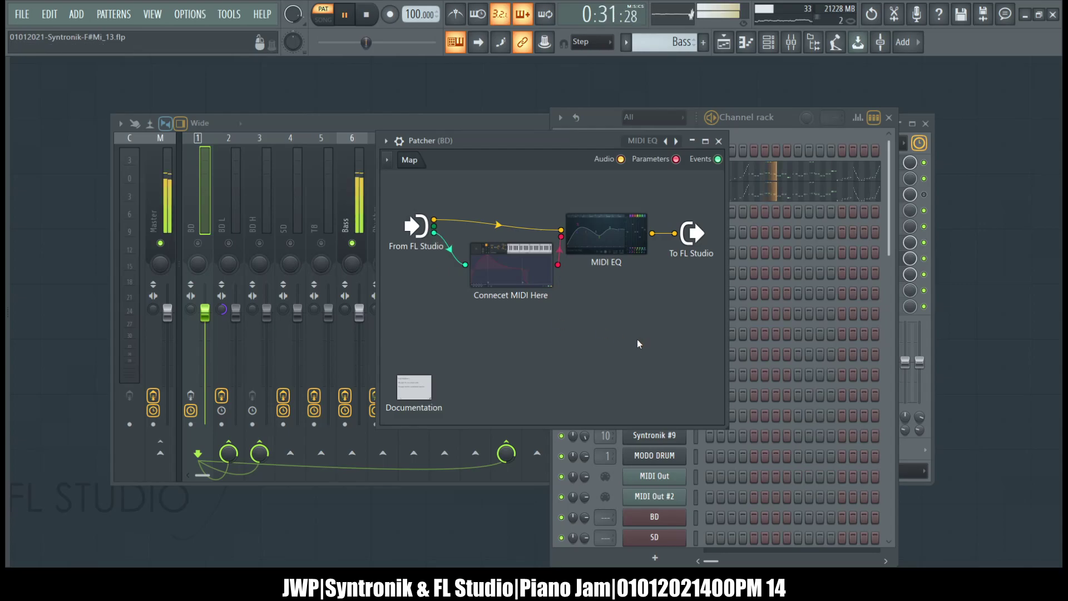
{"action": "left_click", "coordinate": [612, 117]}
{"action": "left_click", "coordinate": [651, 194]}
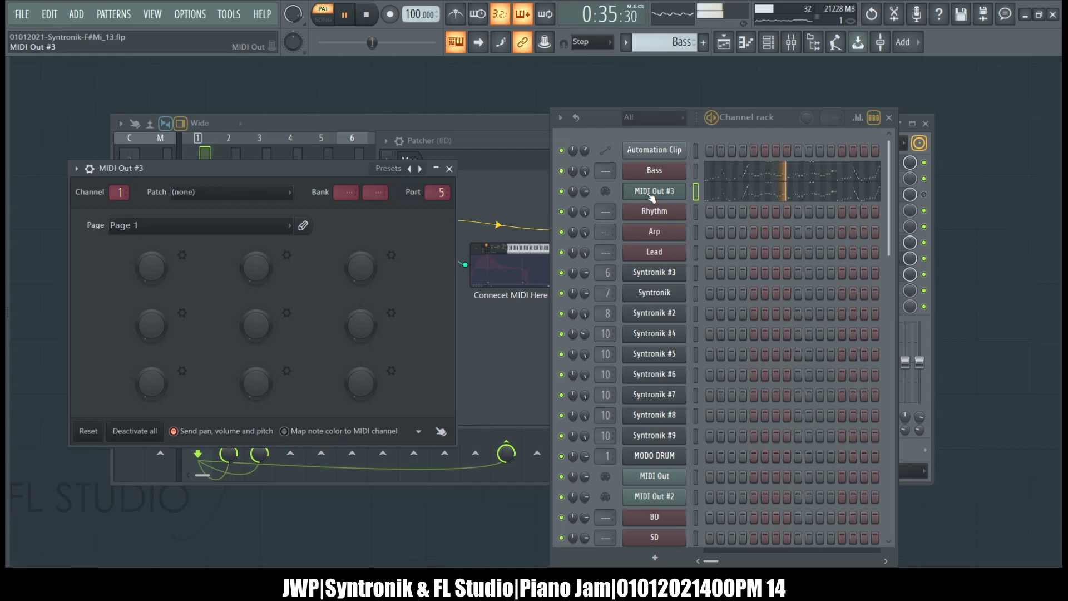
{"action": "left_click", "coordinate": [450, 168]}
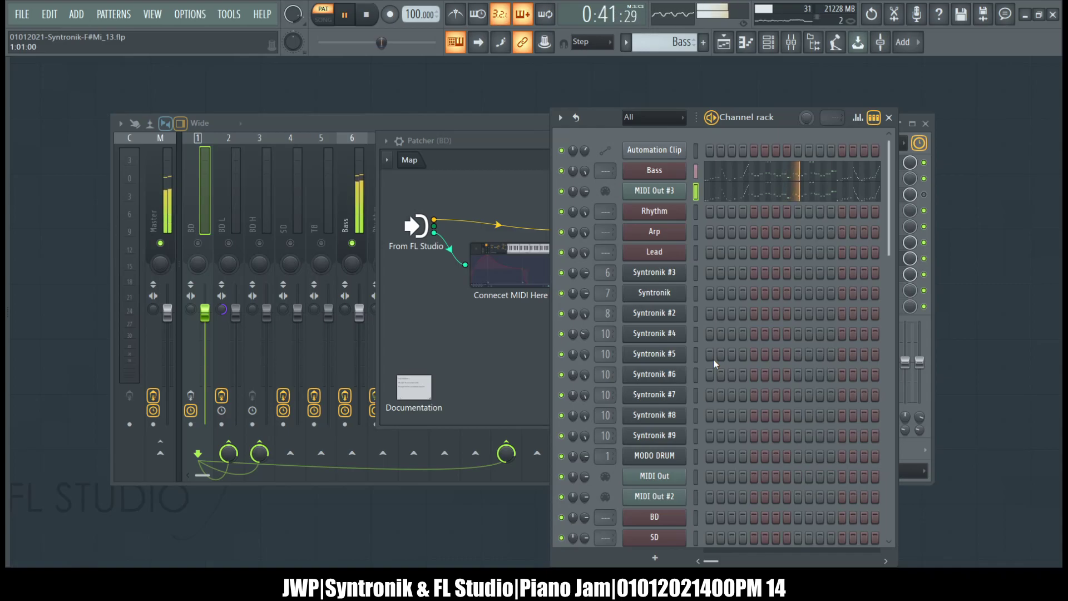
Step: Inspect the BD track's Patcher while the pattern plays, showing and hiding its wrapper settings
{"action": "left_click", "coordinate": [487, 144]}
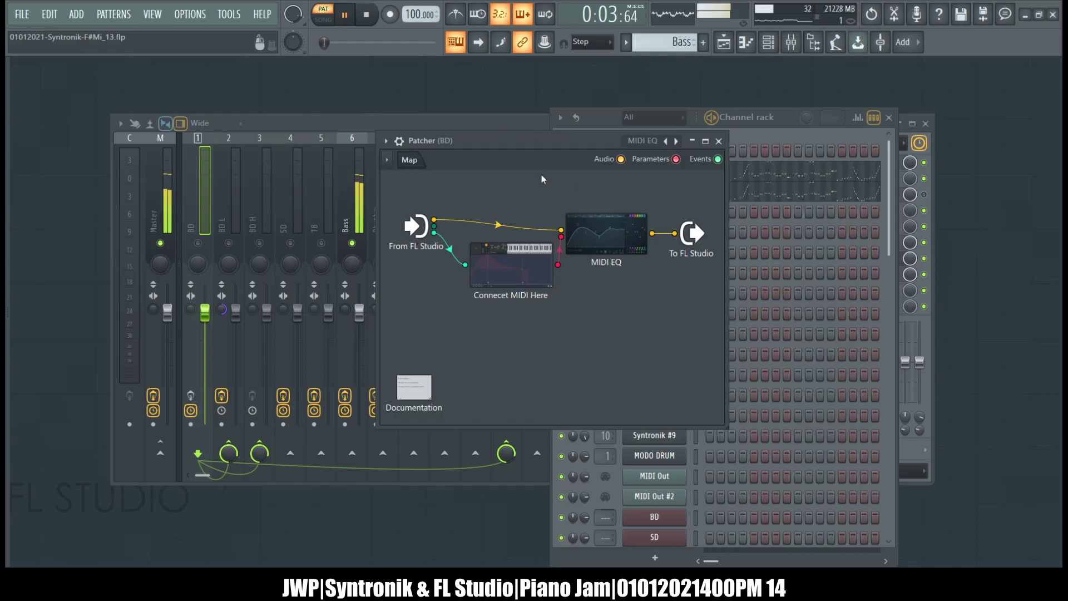
{"action": "left_click", "coordinate": [400, 143]}
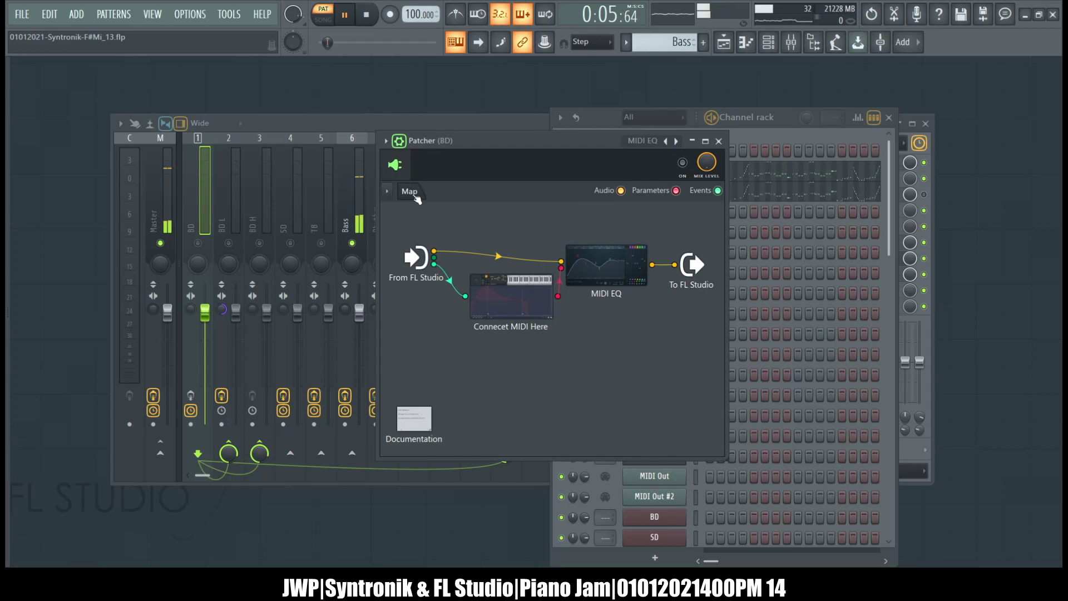
{"action": "left_click", "coordinate": [405, 147]}
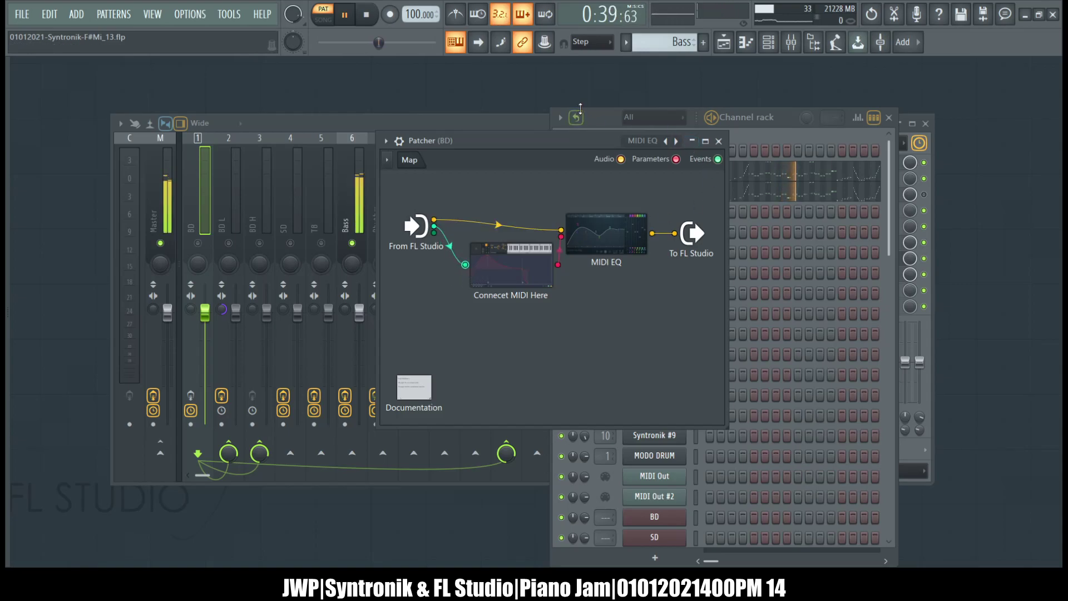
Step: Try the MIDI EQ with the output port of MIDI Out #3 set to 0, watching the BD track's Patcher map
{"action": "left_click", "coordinate": [601, 119]}
{"action": "left_click", "coordinate": [495, 209]}
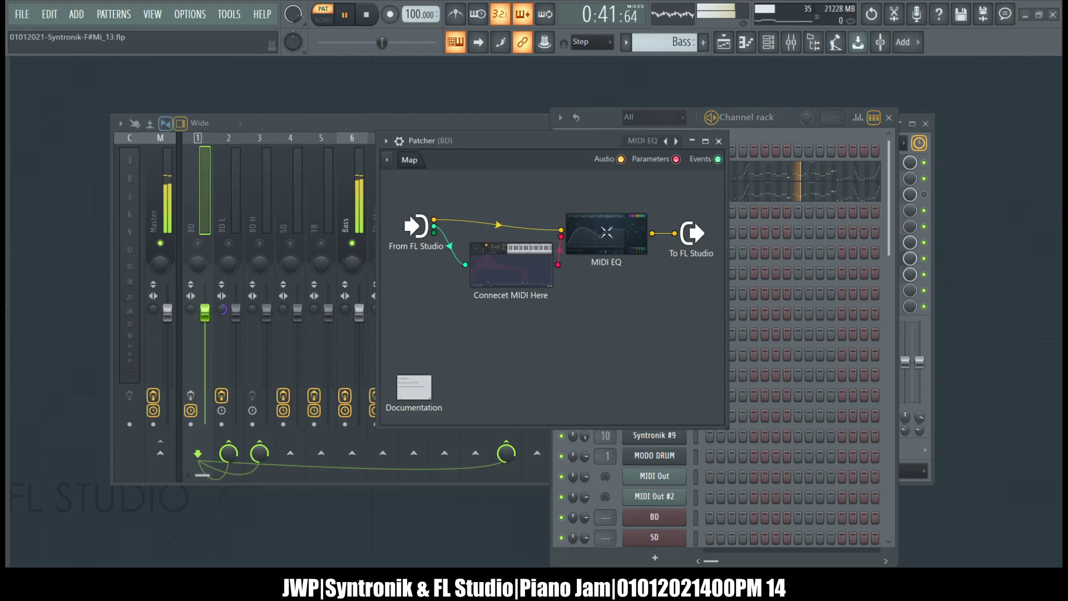
{"action": "left_click", "coordinate": [604, 125]}
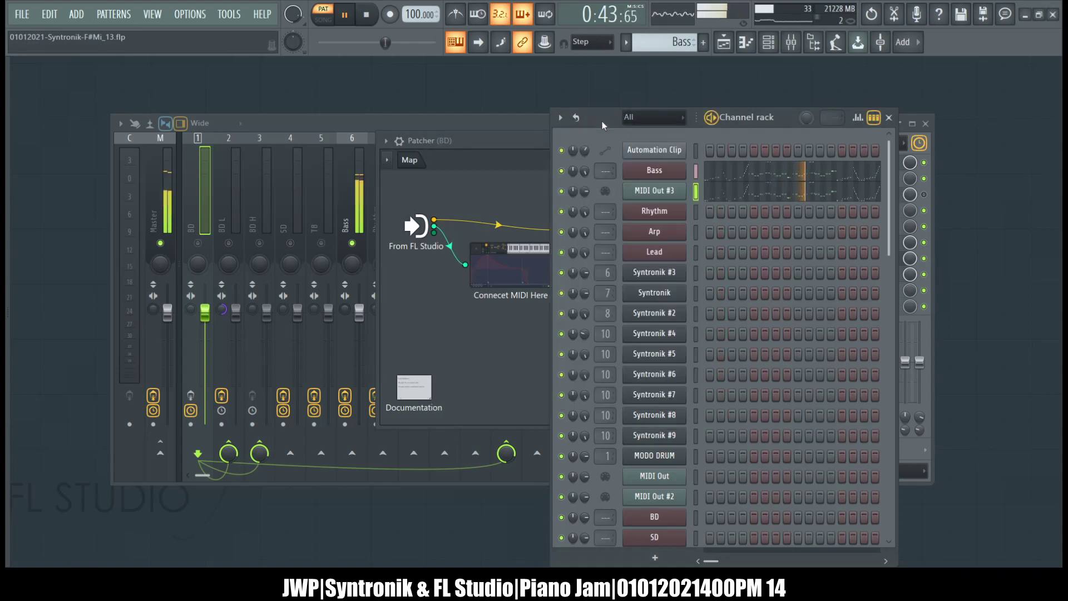
{"action": "left_click", "coordinate": [661, 195]}
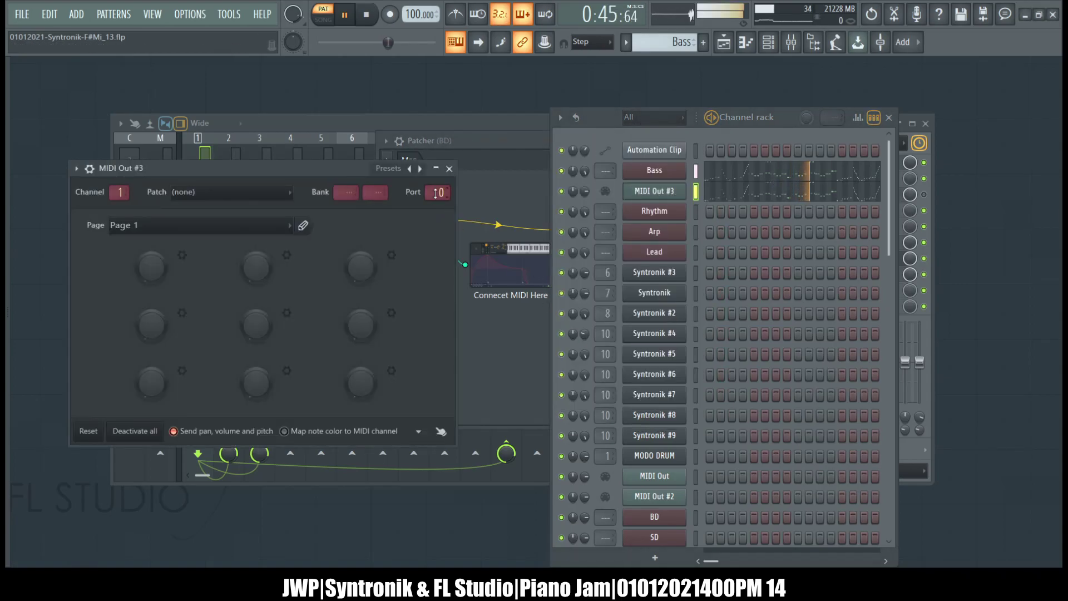
{"action": "left_click", "coordinate": [499, 142]}
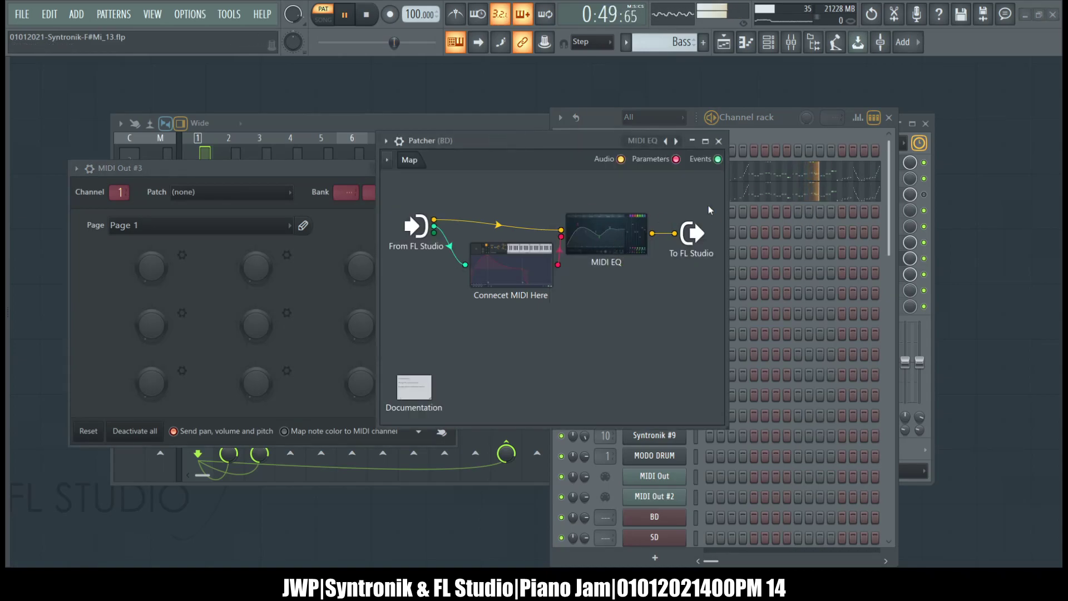
Step: Clear the mixer solo so that all tracks play, and move the mixer window to the upper part of the workspace
{"action": "left_click", "coordinate": [493, 124]}
{"action": "right_click", "coordinate": [198, 244]}
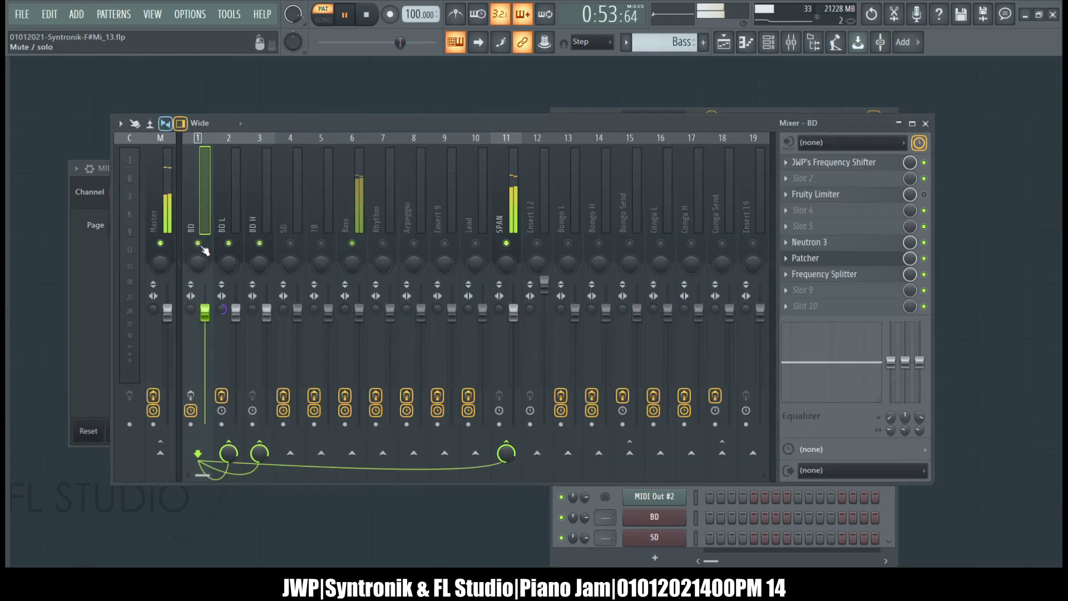
{"action": "right_click", "coordinate": [198, 244]}
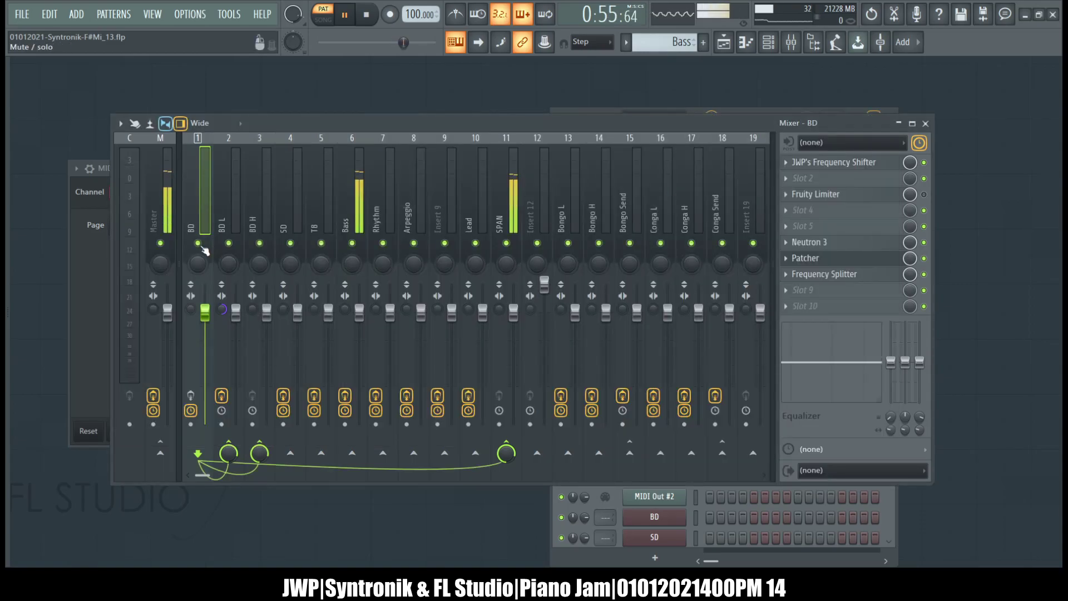
{"action": "left_click_drag", "start_coordinate": [392, 120], "coordinate": [423, 69]}
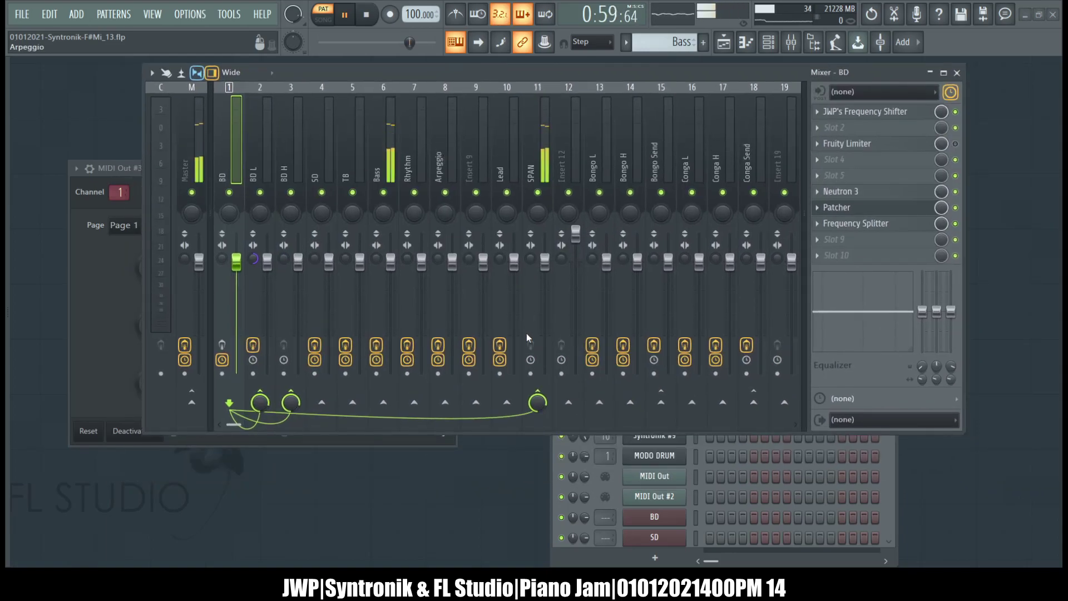
Step: Examine the notes of MIDI Out #3 in the piano roll
{"action": "left_click", "coordinate": [768, 42]}
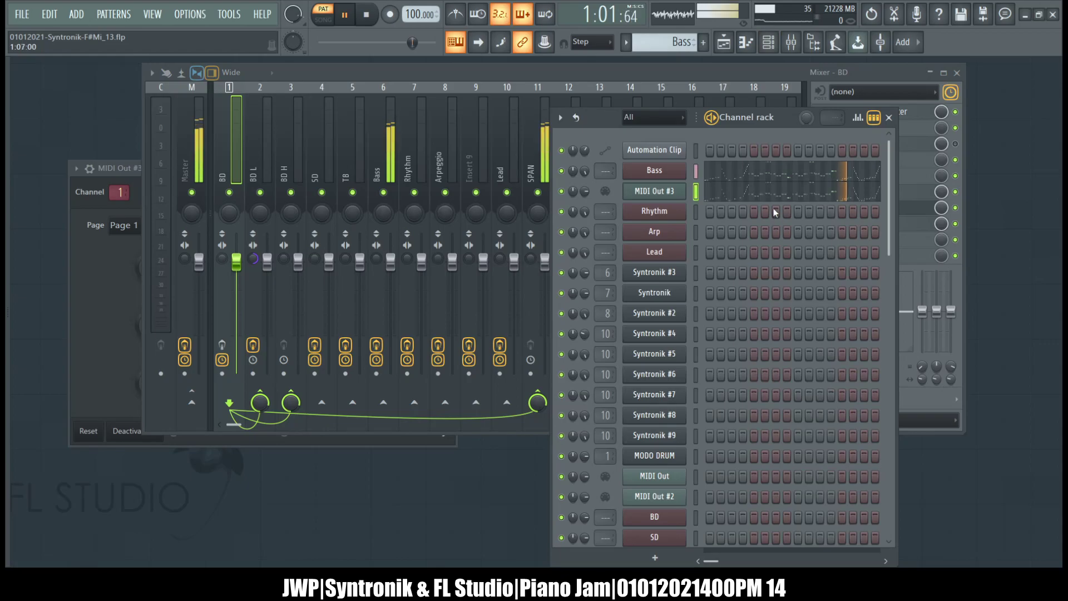
{"action": "left_click", "coordinate": [739, 191]}
{"action": "scroll", "coordinate": [226, 209], "scroll_direction": "down", "scroll_amount": 8}
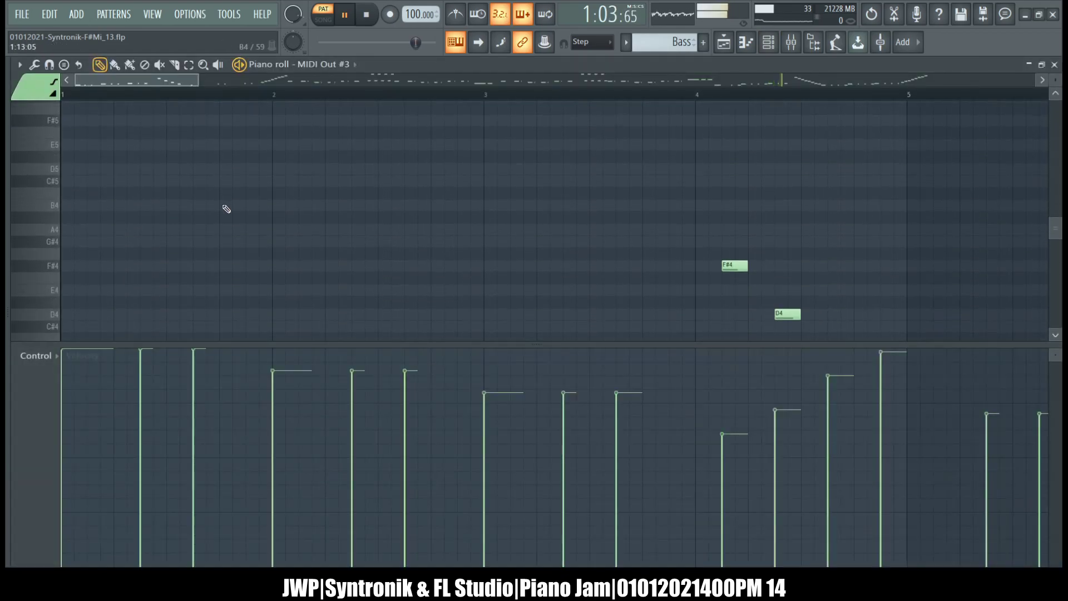
{"action": "scroll", "coordinate": [226, 208], "scroll_direction": "down", "scroll_amount": 3}
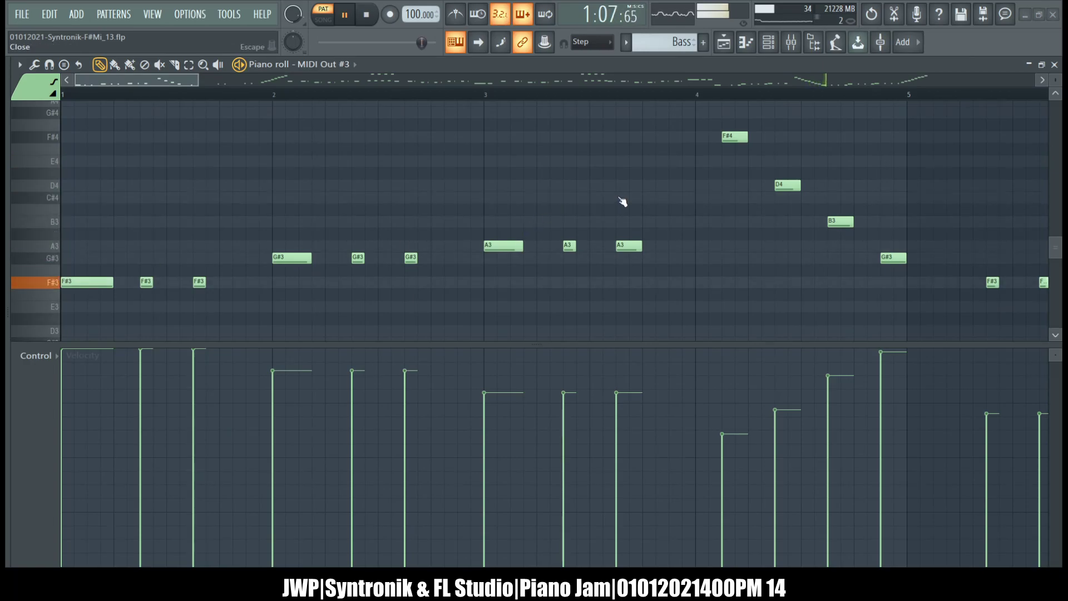
Step: Recheck the output port of MIDI Out #3, close its window and the piano roll, and return to the mixer
{"action": "left_click", "coordinate": [770, 45]}
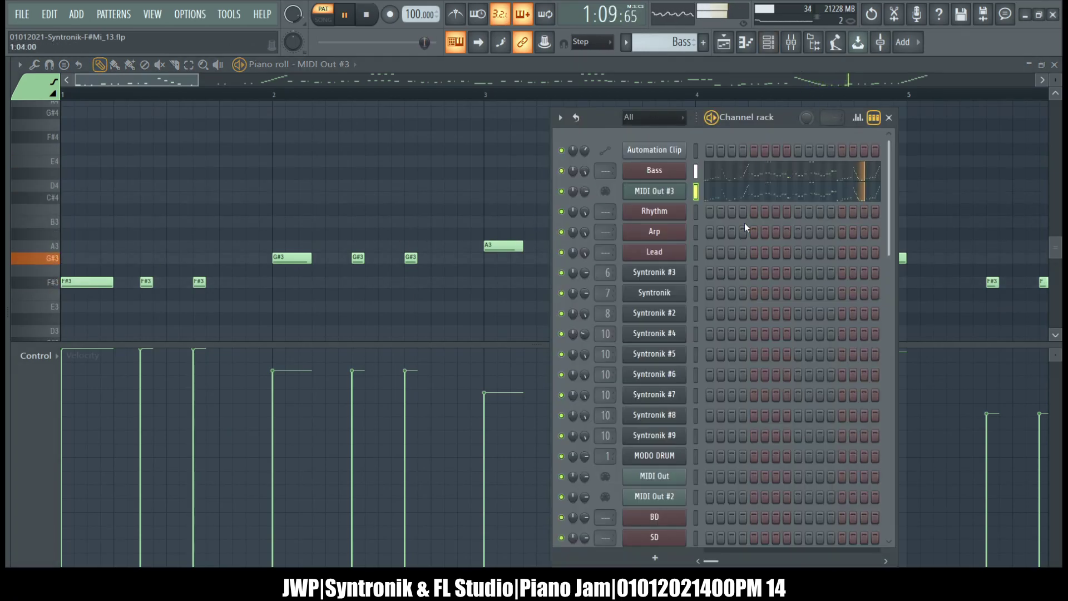
{"action": "left_click", "coordinate": [657, 191]}
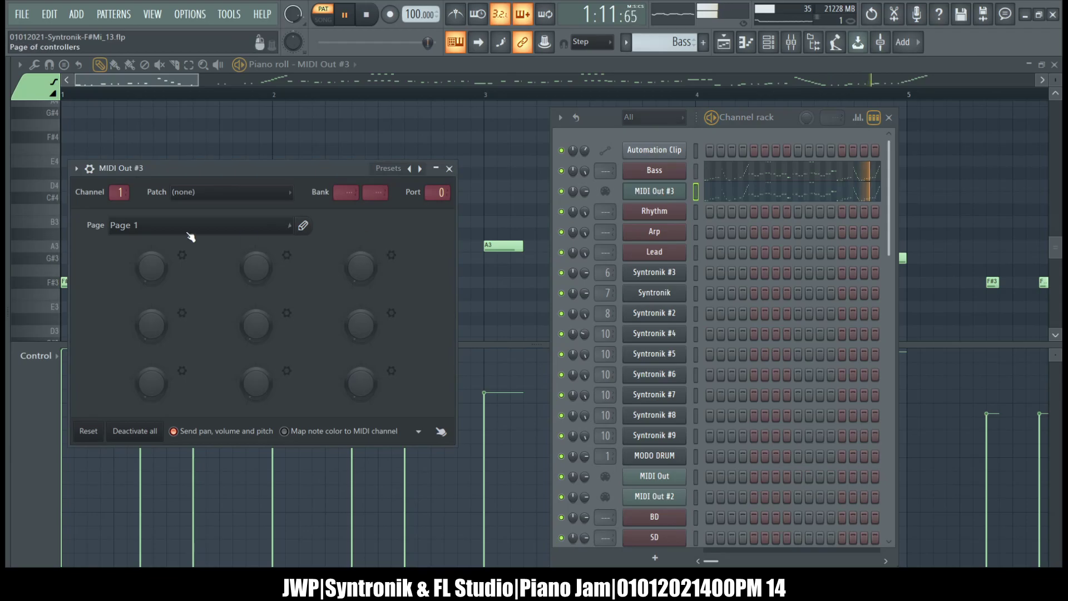
{"action": "left_click_drag", "start_coordinate": [434, 196], "coordinate": [434, 194]}
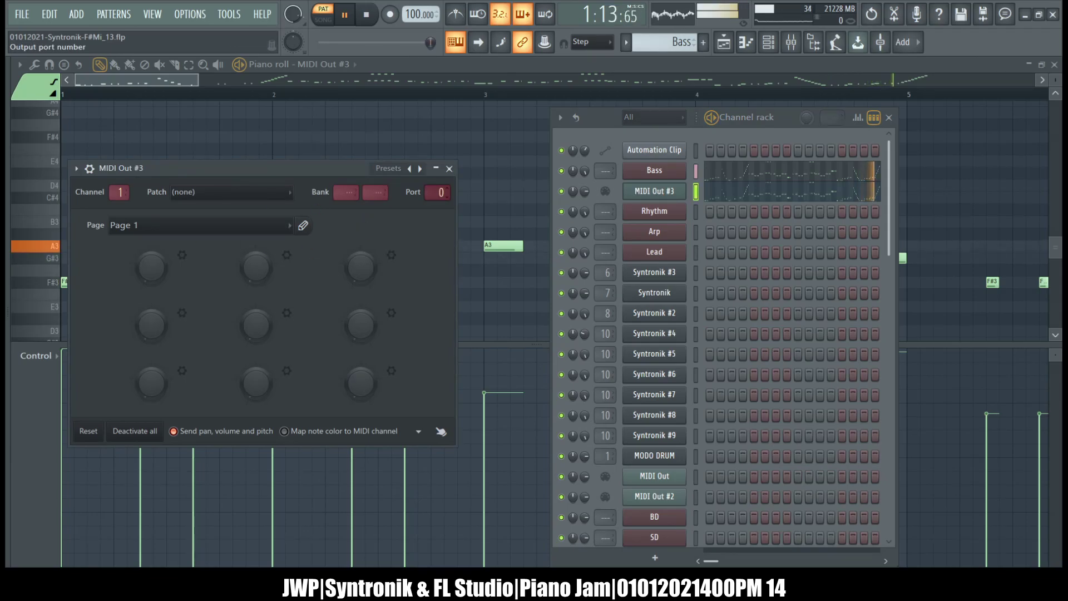
{"action": "left_click", "coordinate": [449, 168]}
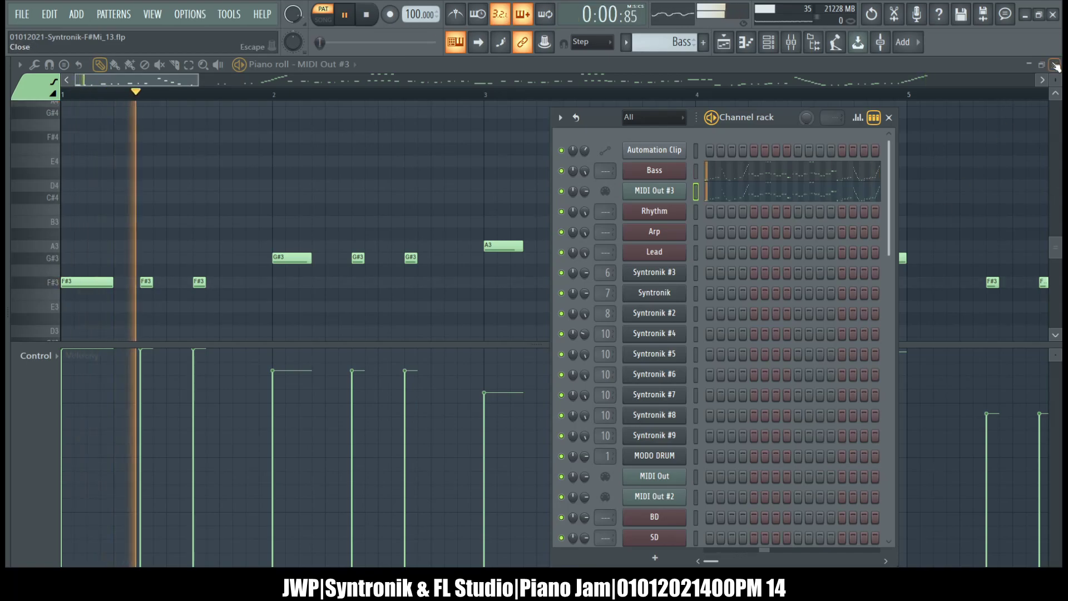
{"action": "key", "text": "F9"}
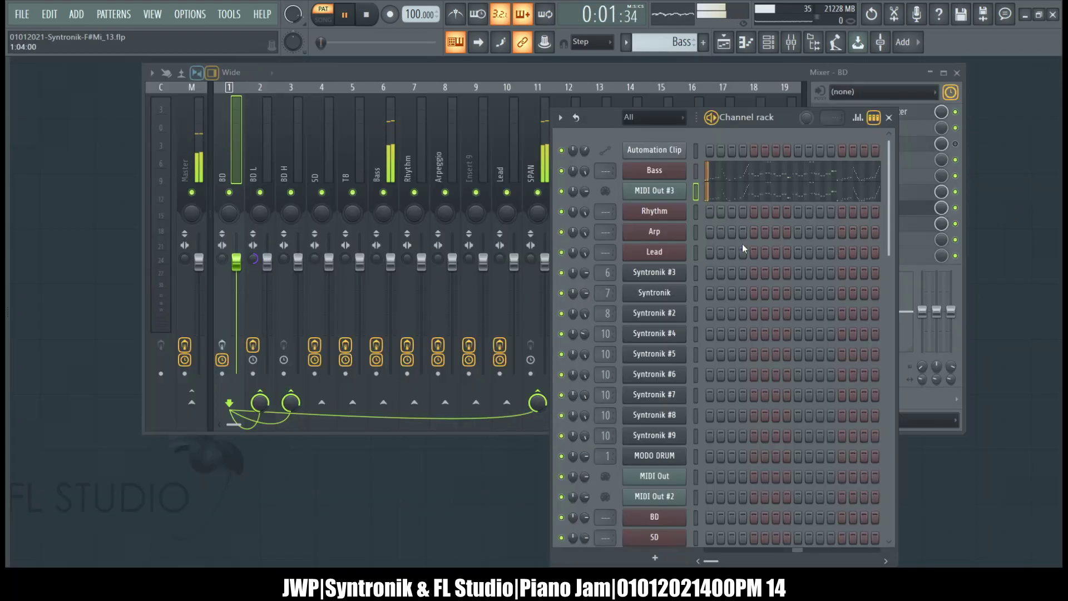
Step: Enable effects on the BD mixer track and link MIDI port 5 to the Connecet MIDI Here module in its Patcher
{"action": "left_click", "coordinate": [228, 143]}
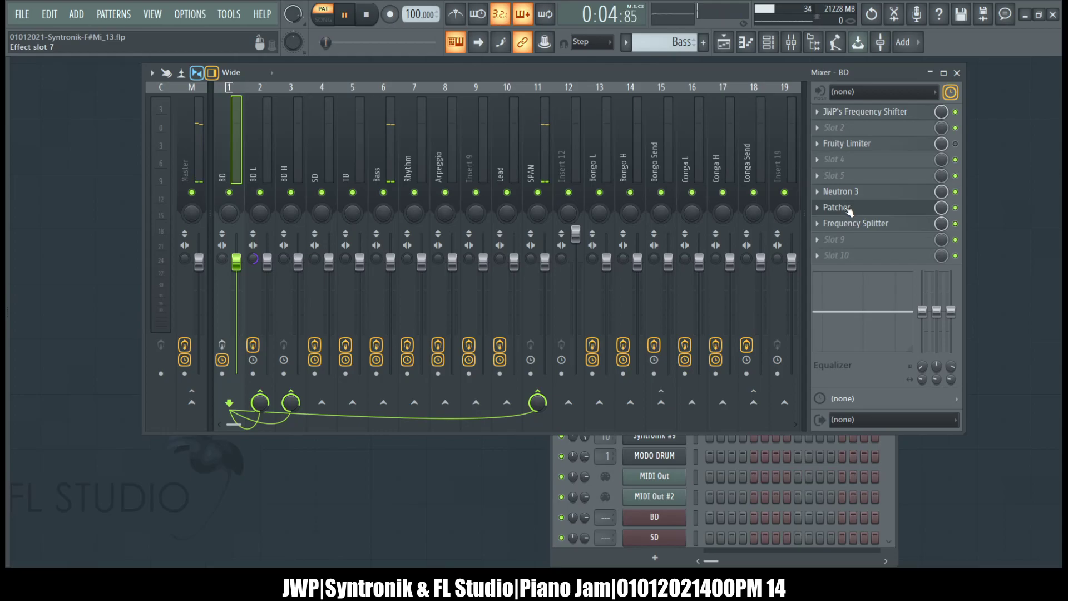
{"action": "left_click", "coordinate": [221, 345]}
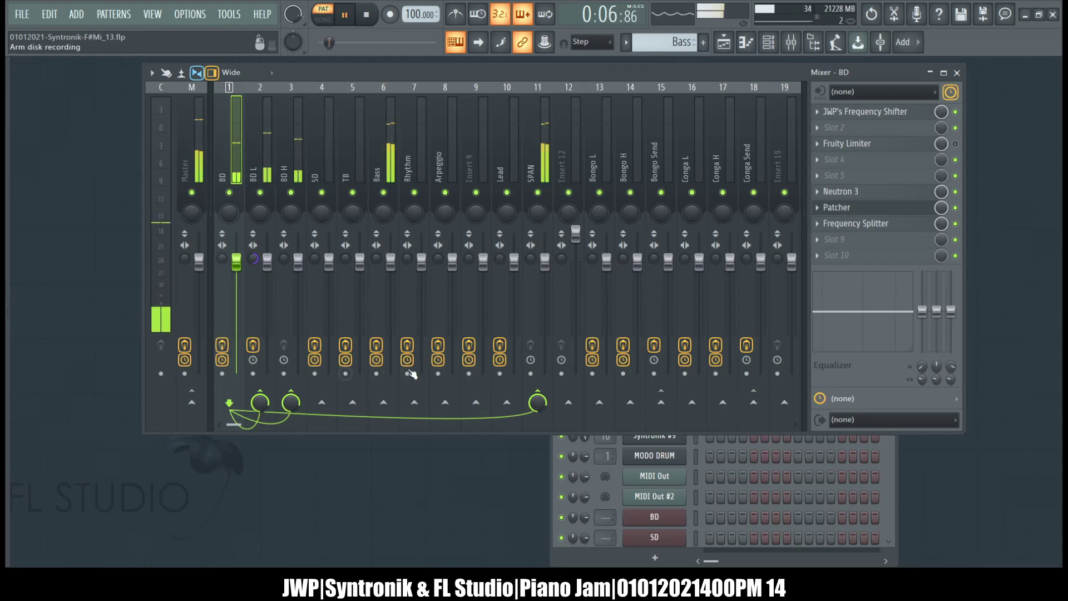
{"action": "left_click", "coordinate": [884, 209]}
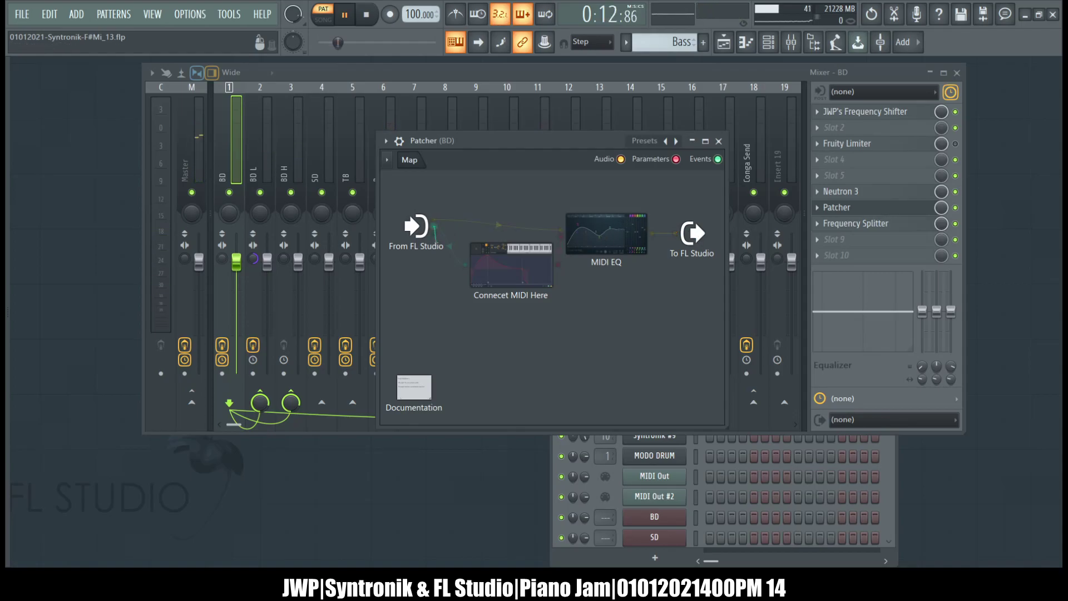
{"action": "left_click_drag", "start_coordinate": [435, 243], "coordinate": [448, 248]}
{"action": "left_click", "coordinate": [465, 266]}
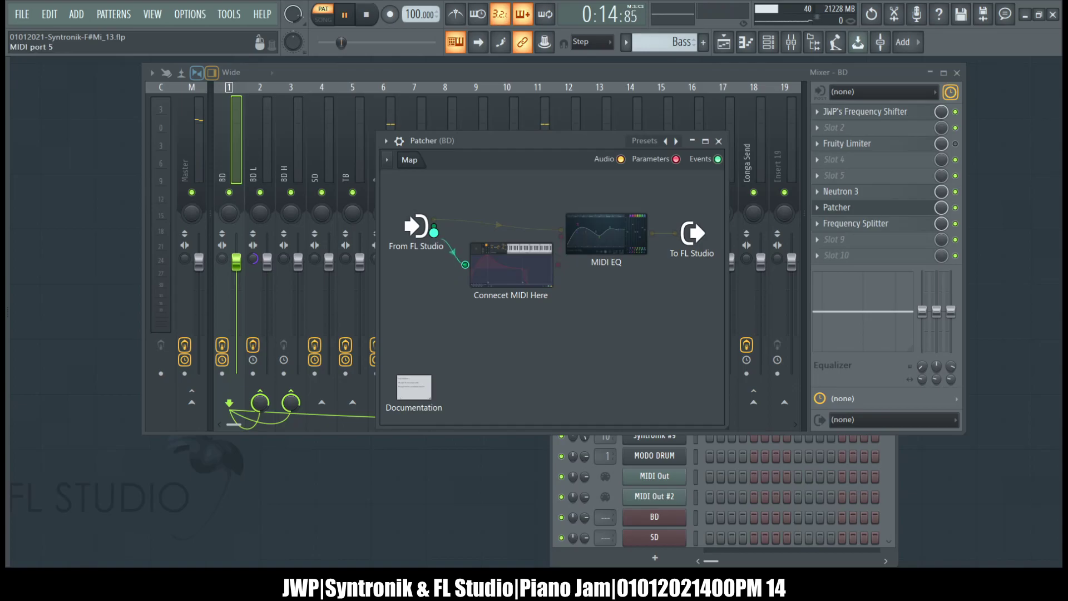
Step: Set the output port of MIDI Out #3 to 5, close its window, and bring the BD track's Patcher back to the front
{"action": "left_click", "coordinate": [769, 42]}
{"action": "left_click", "coordinate": [645, 192]}
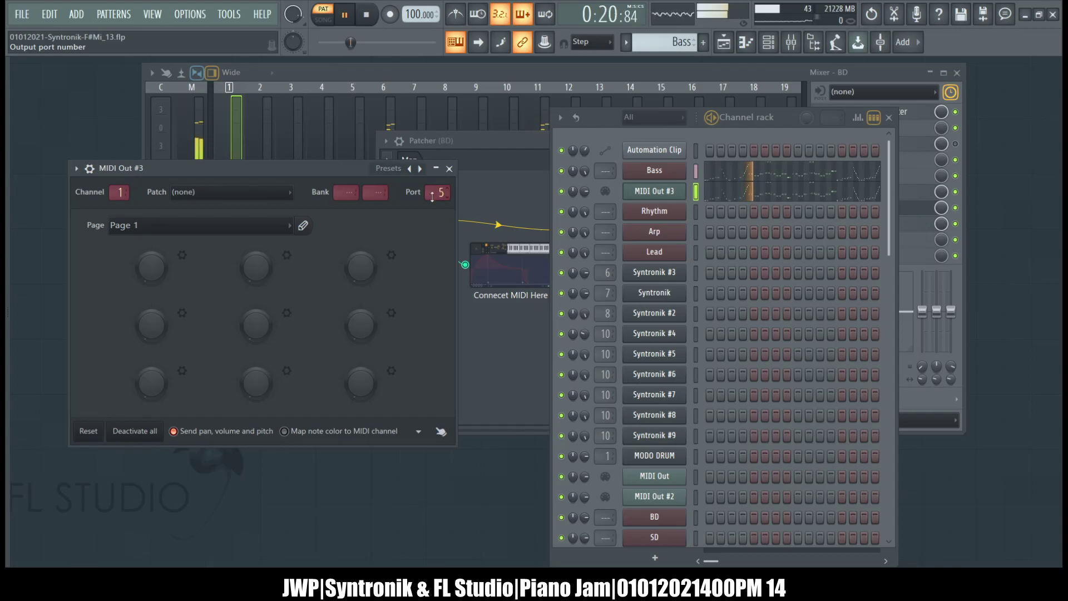
{"action": "left_click", "coordinate": [448, 168]}
{"action": "left_click", "coordinate": [469, 146]}
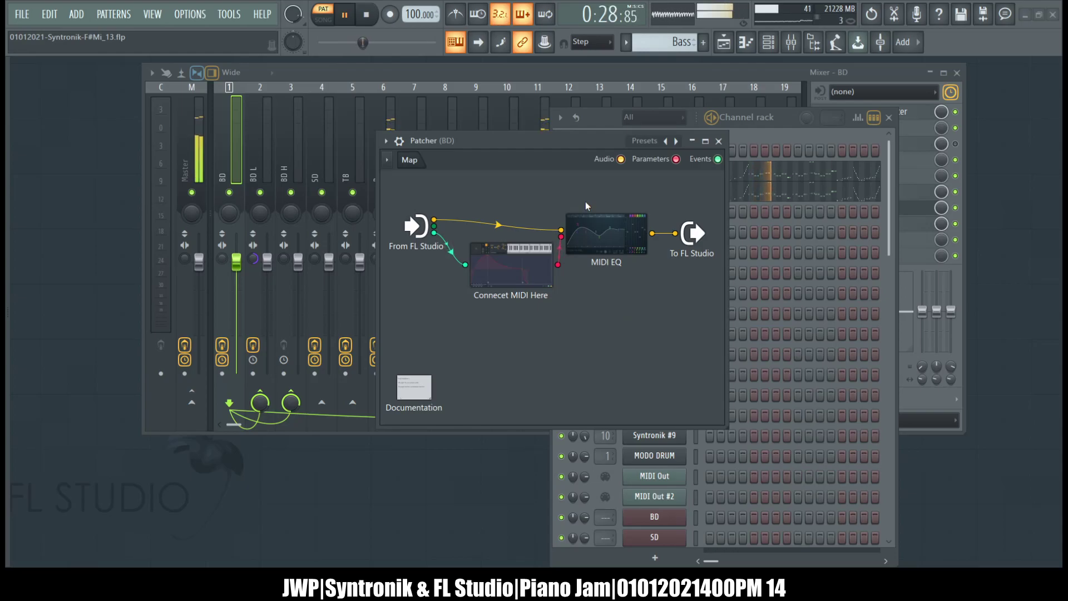
Step: Restart playback and set the root note of MIDI Out #3 to C6 in its channel settings
{"action": "left_click", "coordinate": [341, 18]}
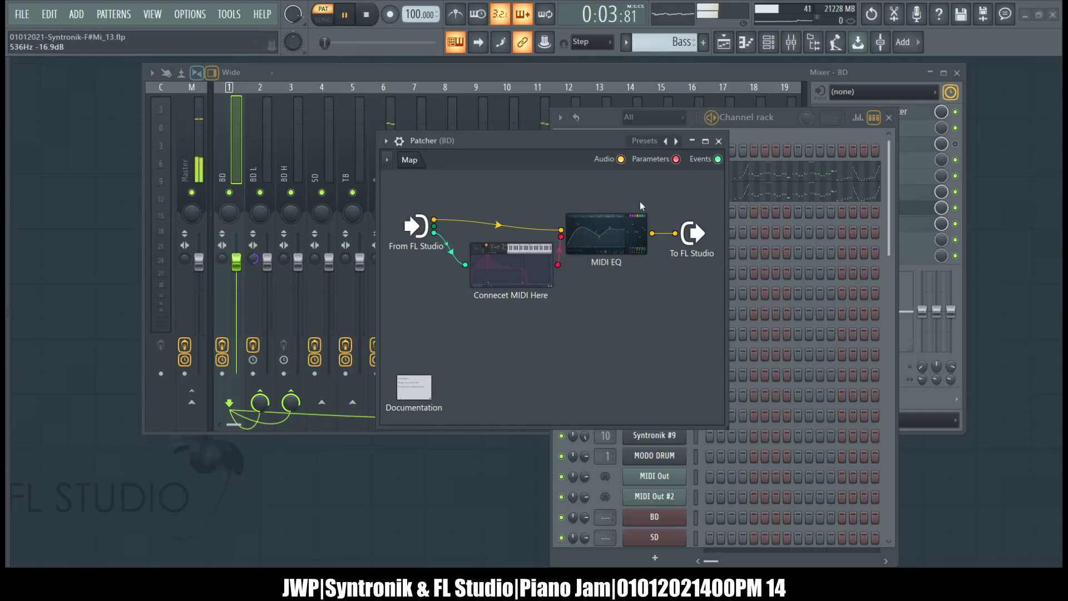
{"action": "left_click", "coordinate": [611, 114]}
{"action": "left_click", "coordinate": [654, 194]}
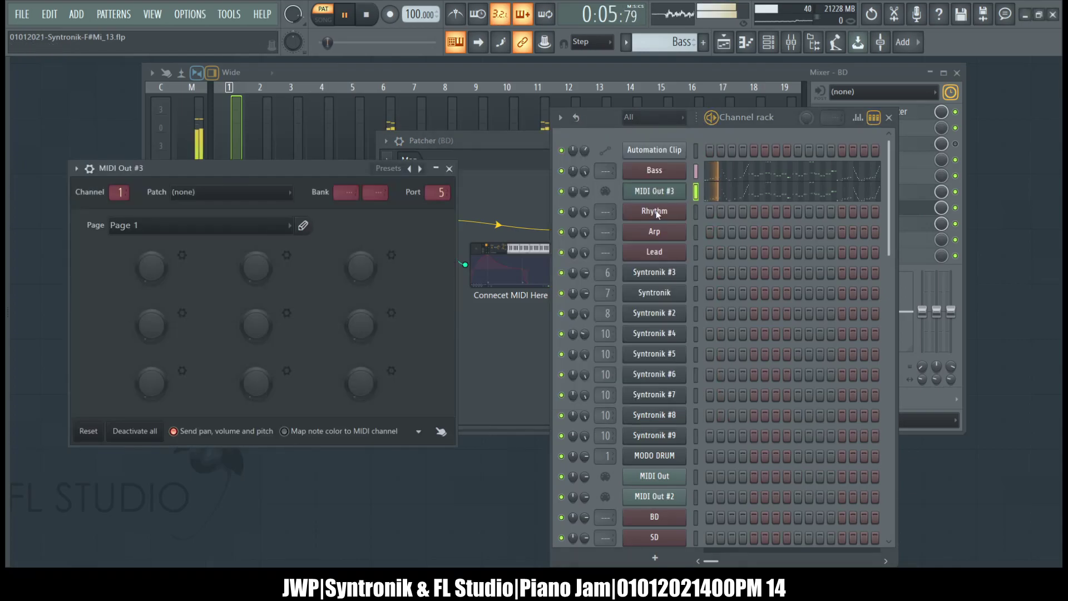
{"action": "left_click", "coordinate": [90, 168]}
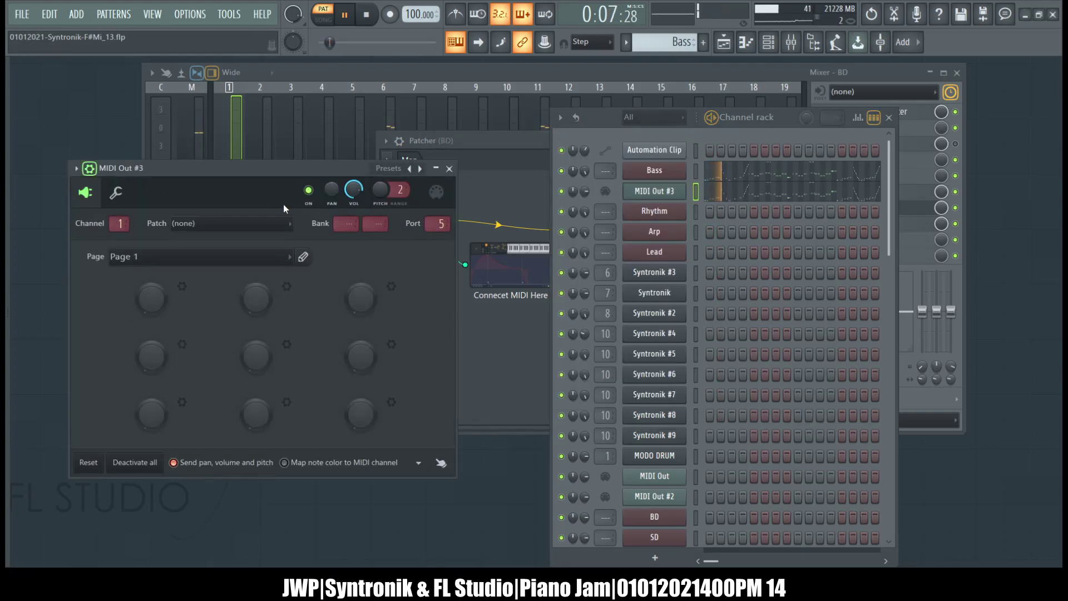
{"action": "left_click", "coordinate": [115, 194]}
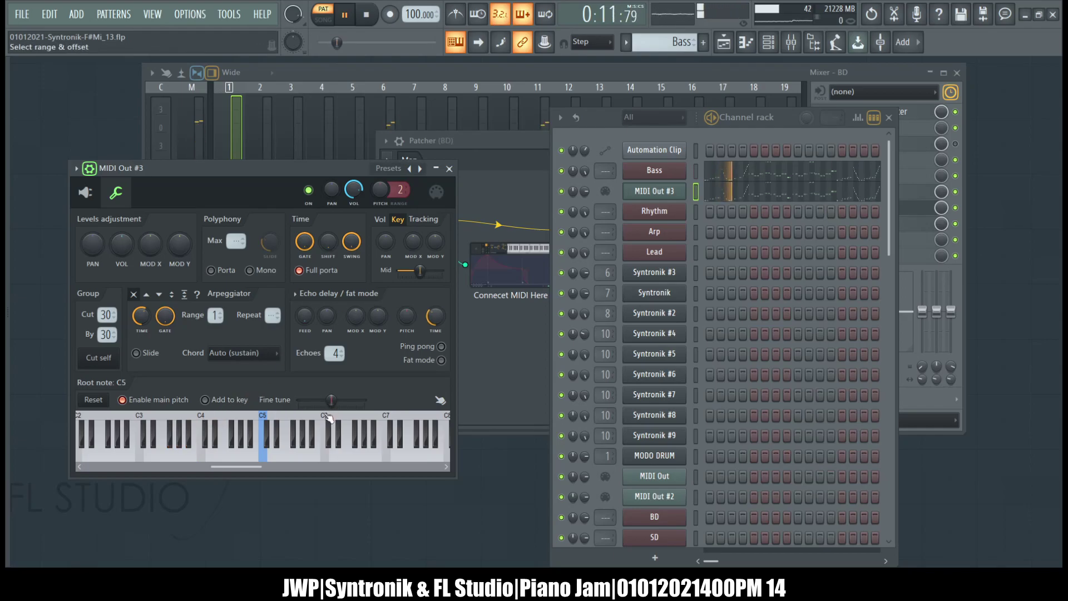
Step: Bring the BD track's Patcher to the front, then open SPAN Plus from the Master track to view the spectrum
{"action": "left_click", "coordinate": [524, 145]}
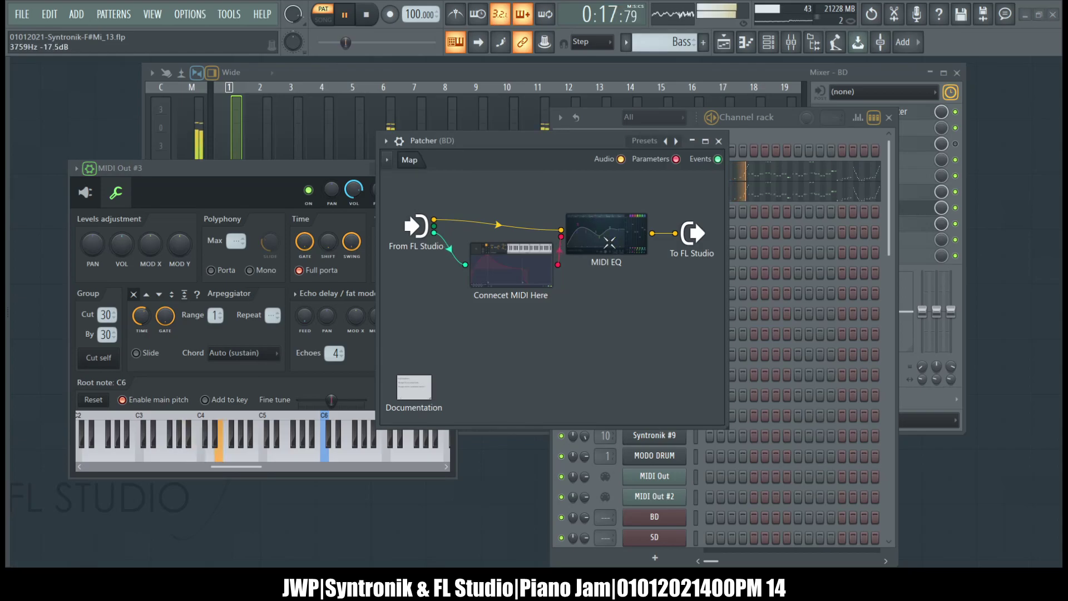
{"action": "left_click", "coordinate": [188, 103]}
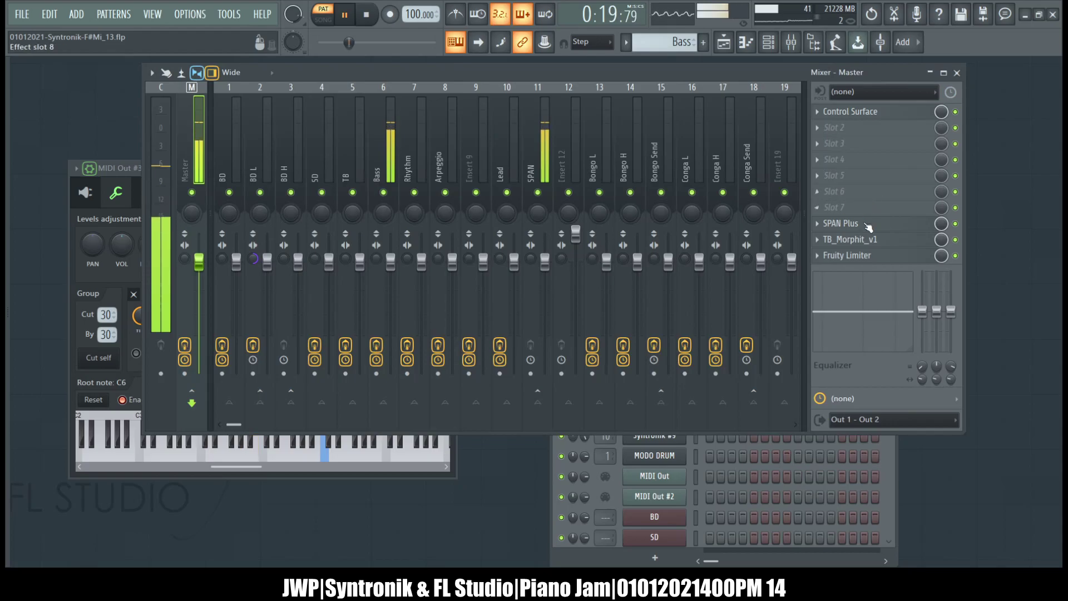
{"action": "left_click", "coordinate": [863, 225]}
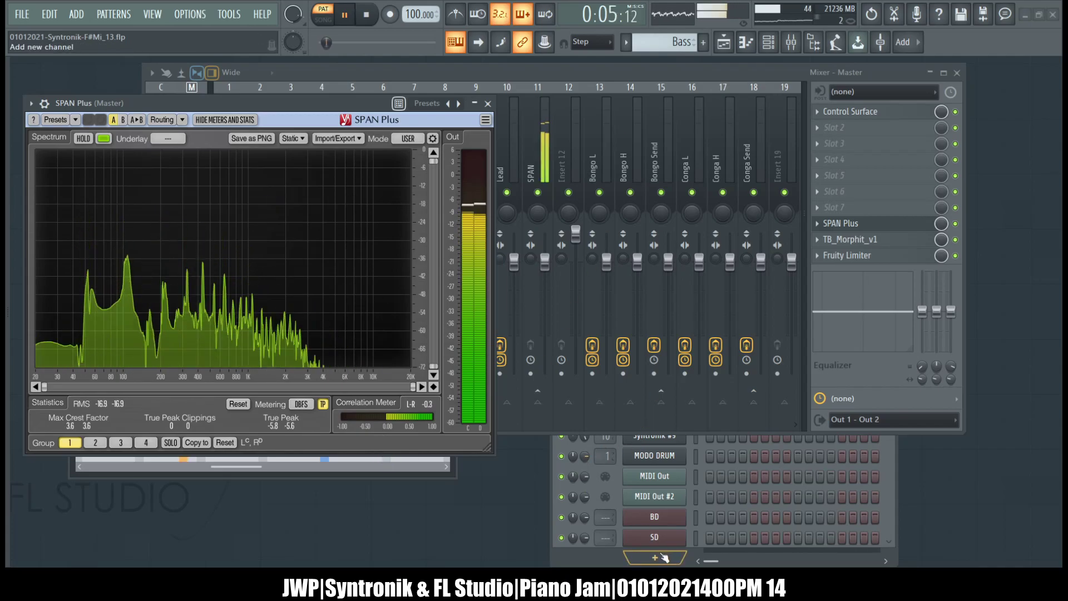
Step: Set the root note of MIDI Out #3 to C7 and close its window
{"action": "left_click", "coordinate": [590, 558]}
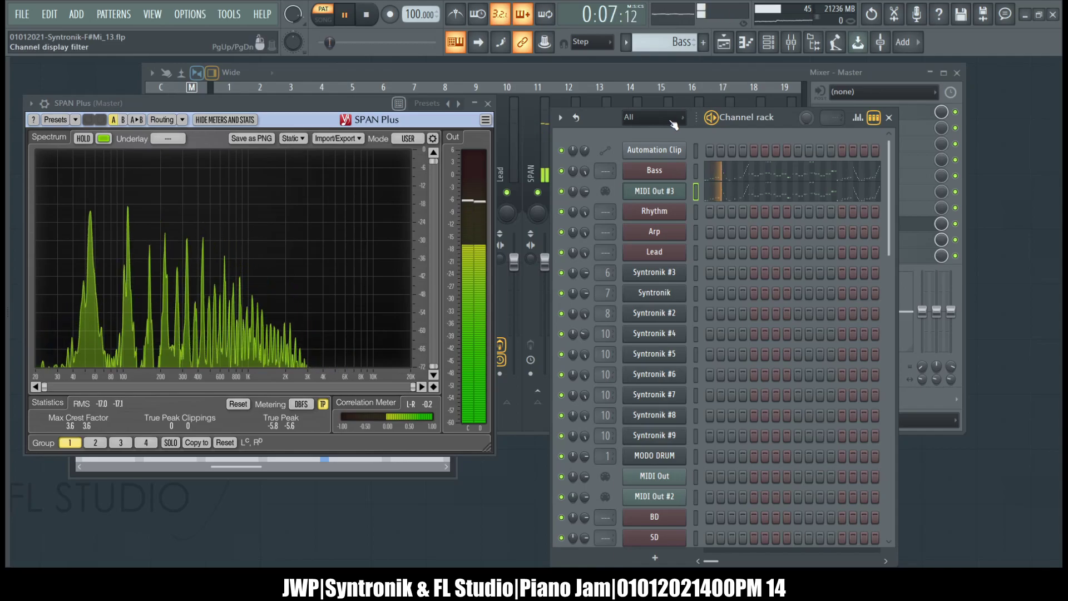
{"action": "left_click", "coordinate": [656, 196]}
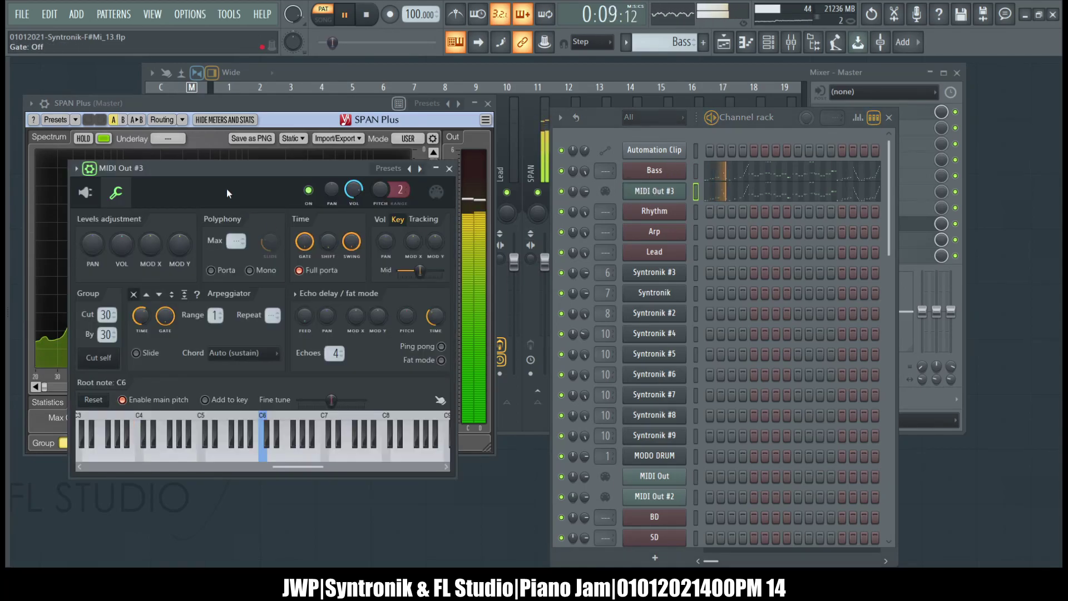
{"action": "left_click", "coordinate": [330, 418]}
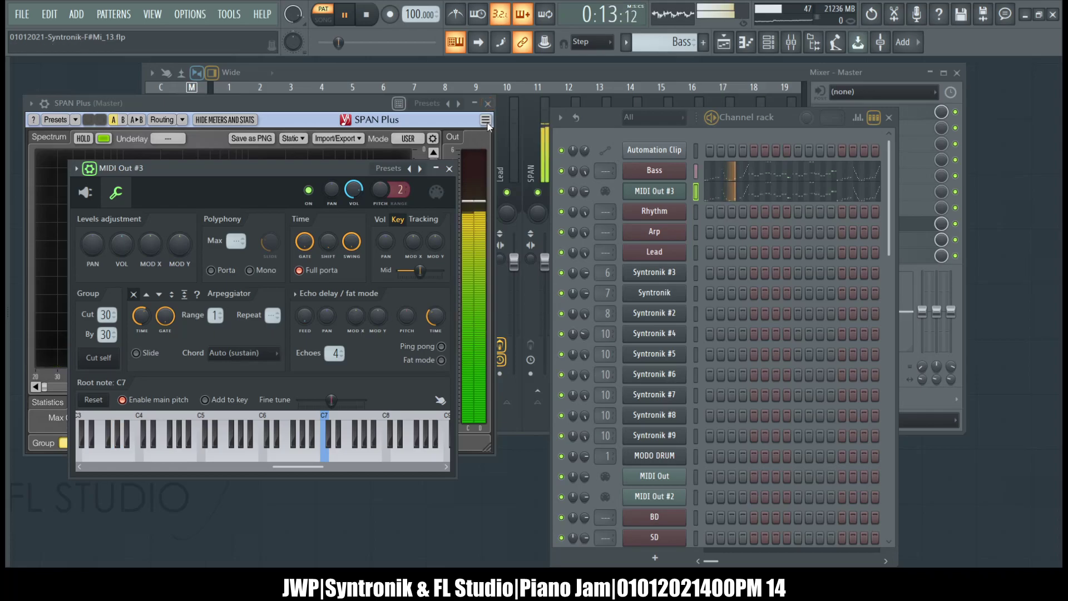
{"action": "left_click", "coordinate": [450, 168]}
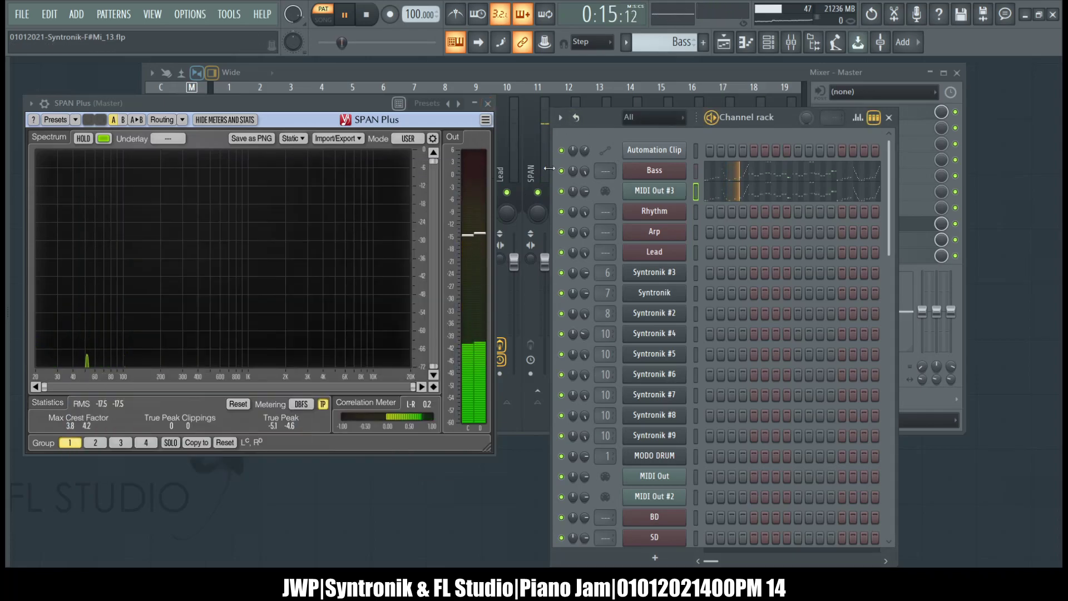
Step: Check the effects on the Bass and BD mixer tracks and open the BD track's Patcher
{"action": "left_click", "coordinate": [602, 75]}
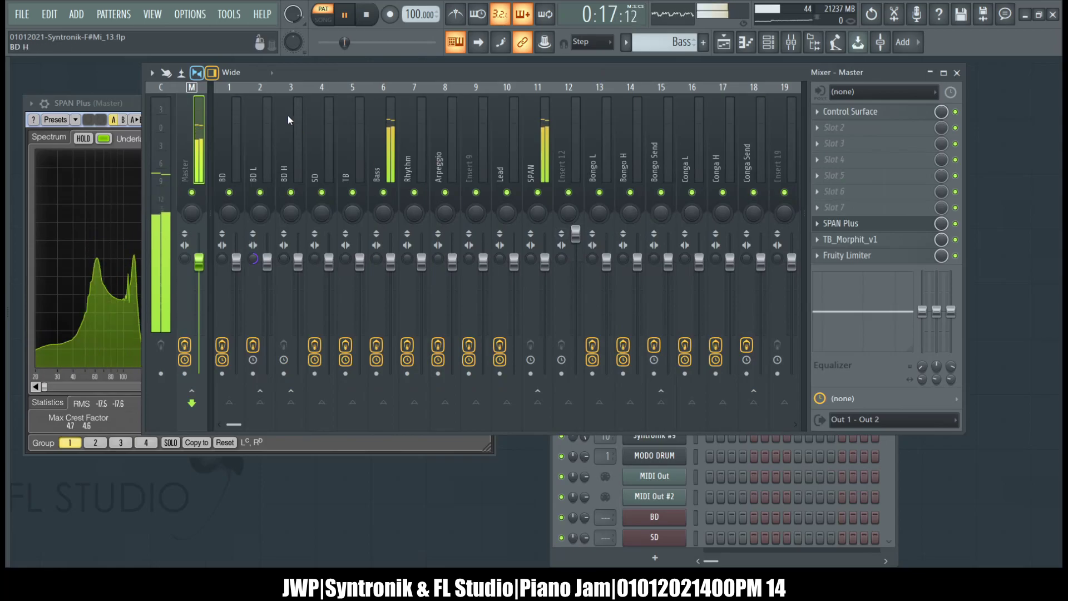
{"action": "left_click", "coordinate": [244, 137]}
{"action": "left_click", "coordinate": [377, 171]}
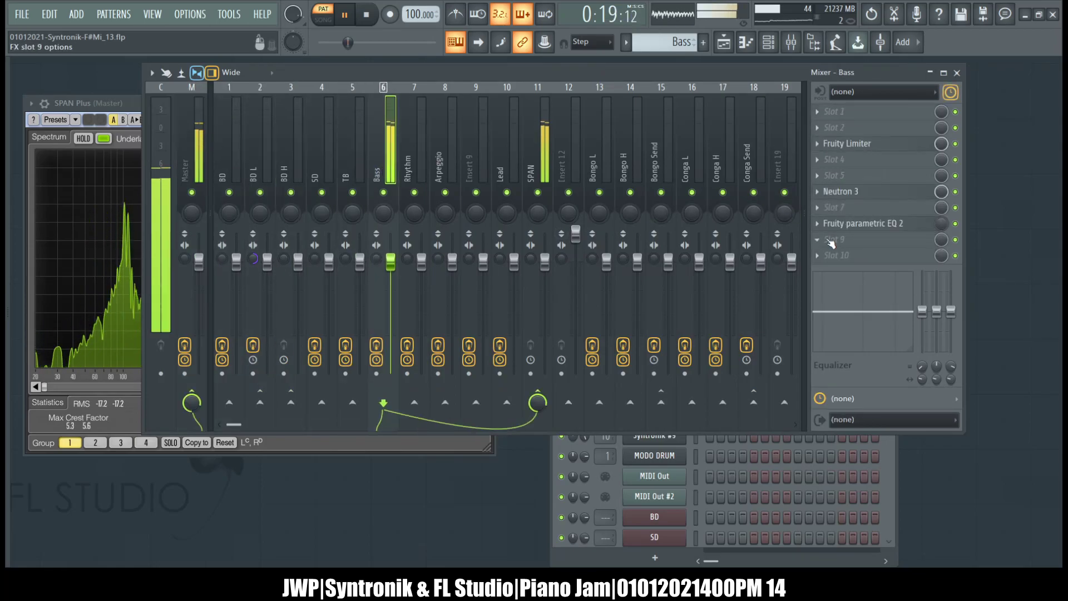
{"action": "left_click", "coordinate": [226, 168]}
{"action": "left_click", "coordinate": [260, 168]}
{"action": "left_click", "coordinate": [228, 168]}
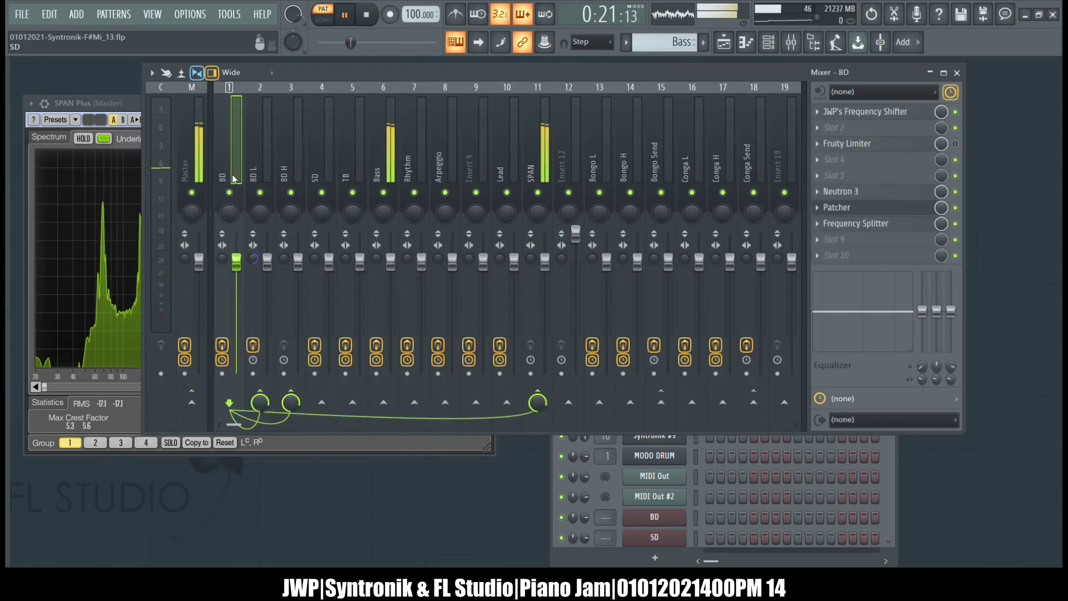
{"action": "left_click", "coordinate": [866, 207]}
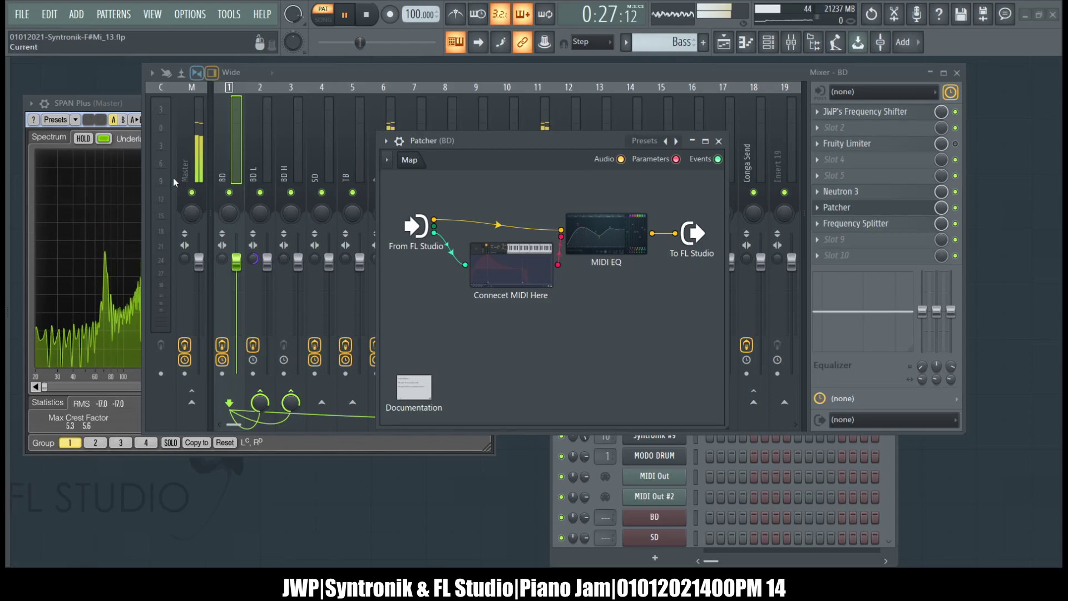
Step: Move SPAN Plus clear of the Patcher, examine the Master spectrum, and close both plugin windows
{"action": "left_click_drag", "start_coordinate": [117, 111], "coordinate": [272, 149]}
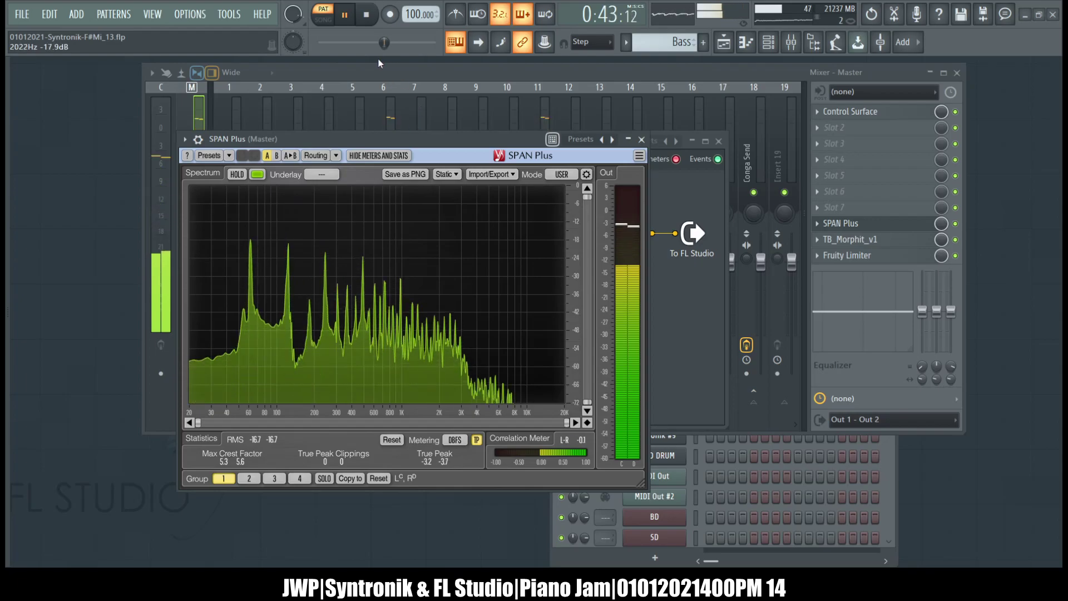
{"action": "left_click_drag", "start_coordinate": [348, 139], "coordinate": [356, 69]}
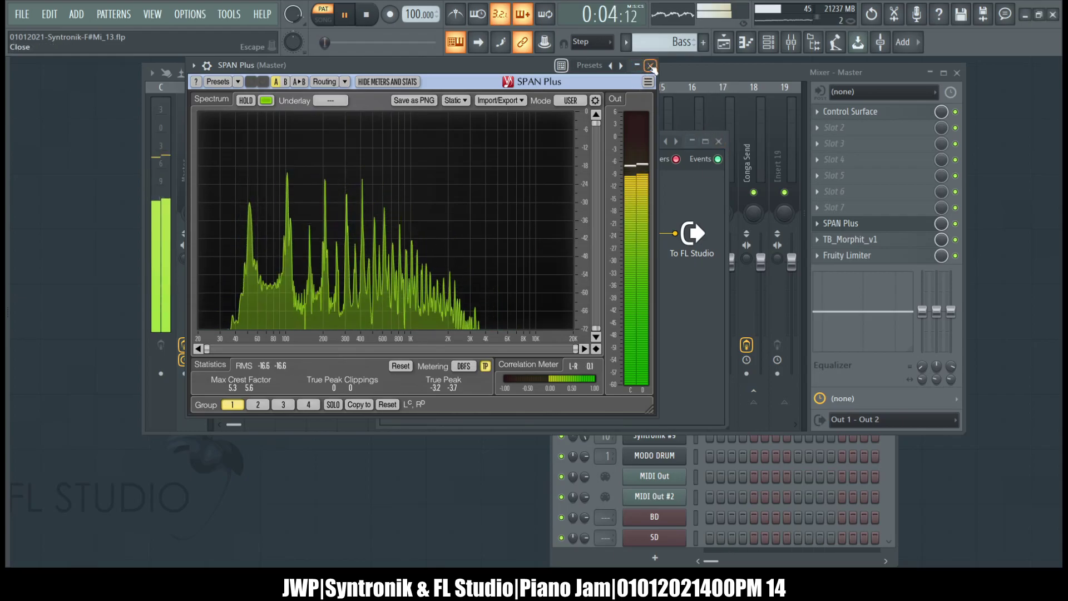
{"action": "left_click", "coordinate": [720, 142]}
Step: Inspect the BD track's effects and the SD track's Patcher, close the Patcher, and stop playback
{"action": "left_click", "coordinate": [228, 155]}
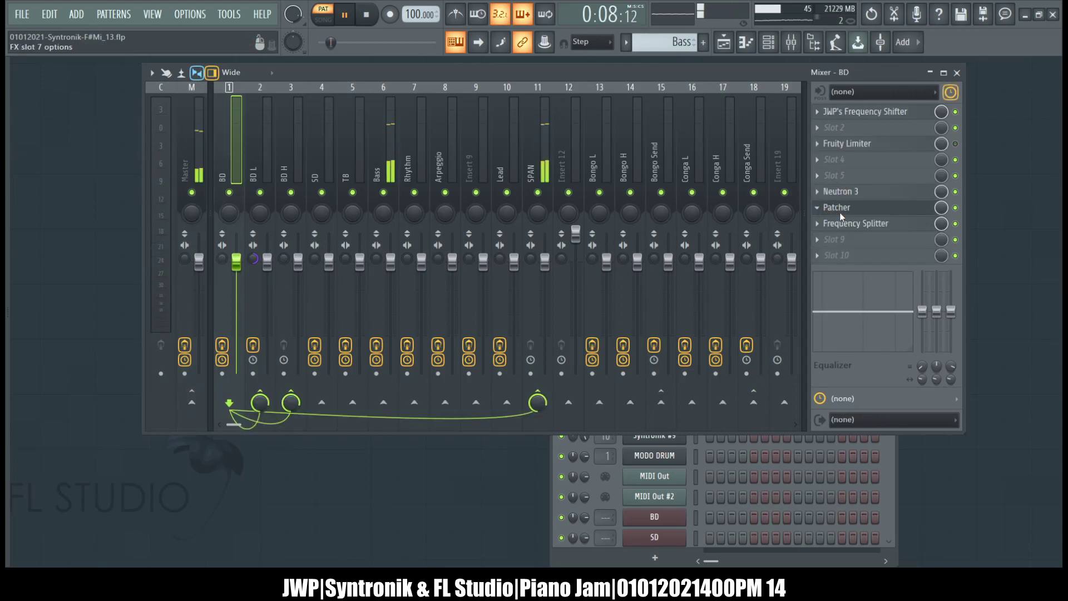
{"action": "left_click_drag", "start_coordinate": [824, 211], "coordinate": [441, 187]}
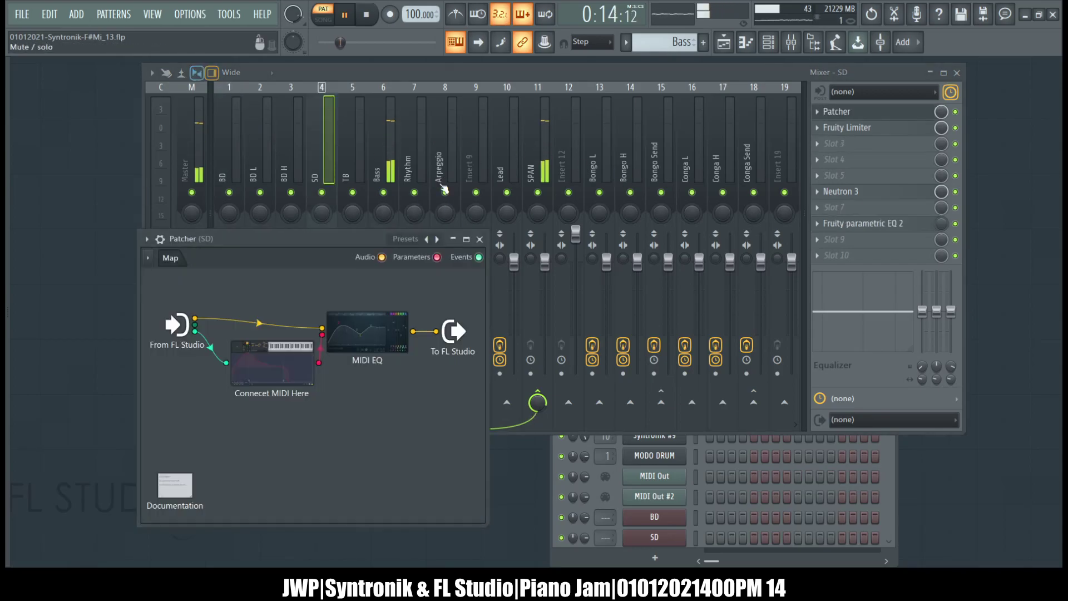
{"action": "left_click", "coordinate": [479, 239]}
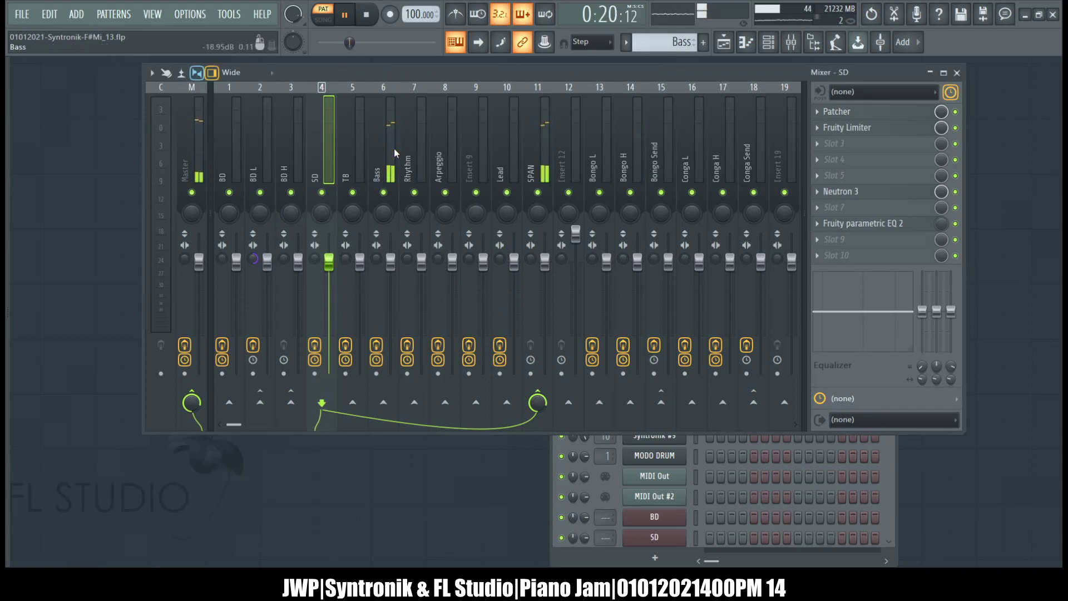
{"action": "key", "text": "space"}
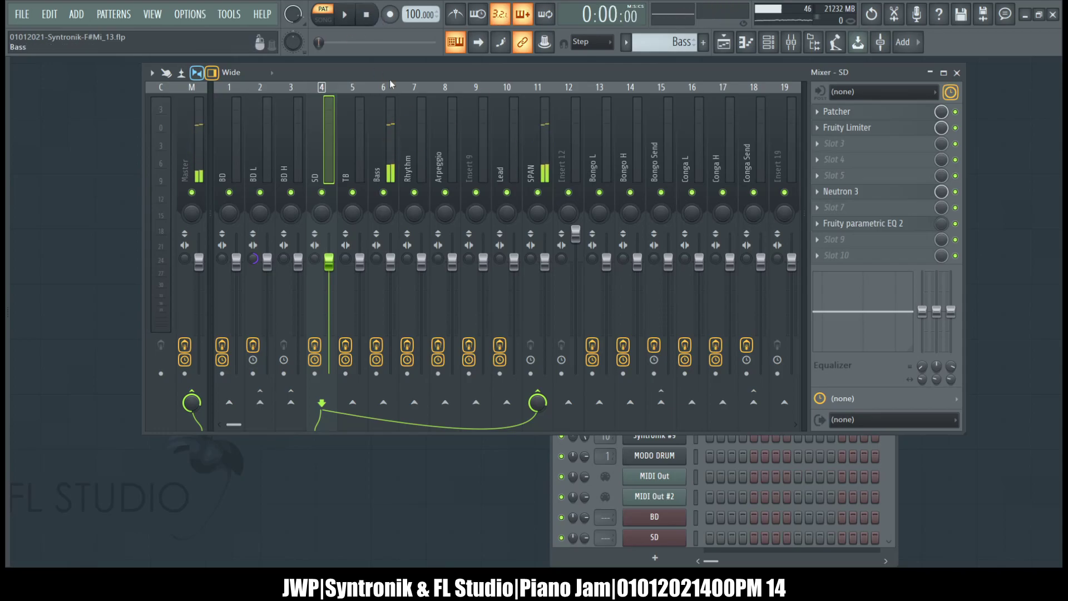
{"action": "left_click", "coordinate": [782, 167]}
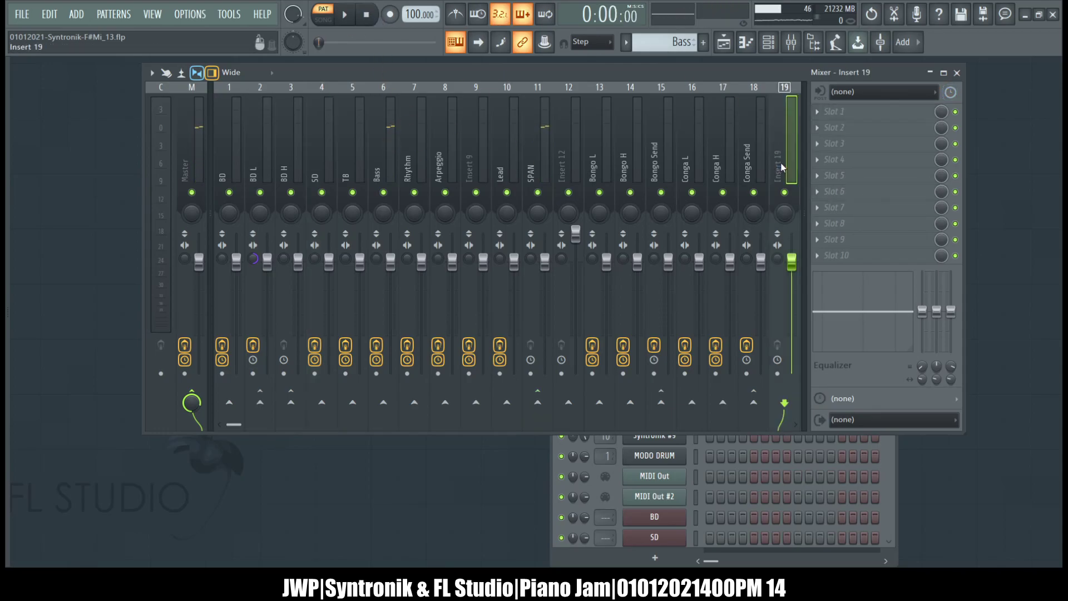
{"action": "key", "text": "F2"}
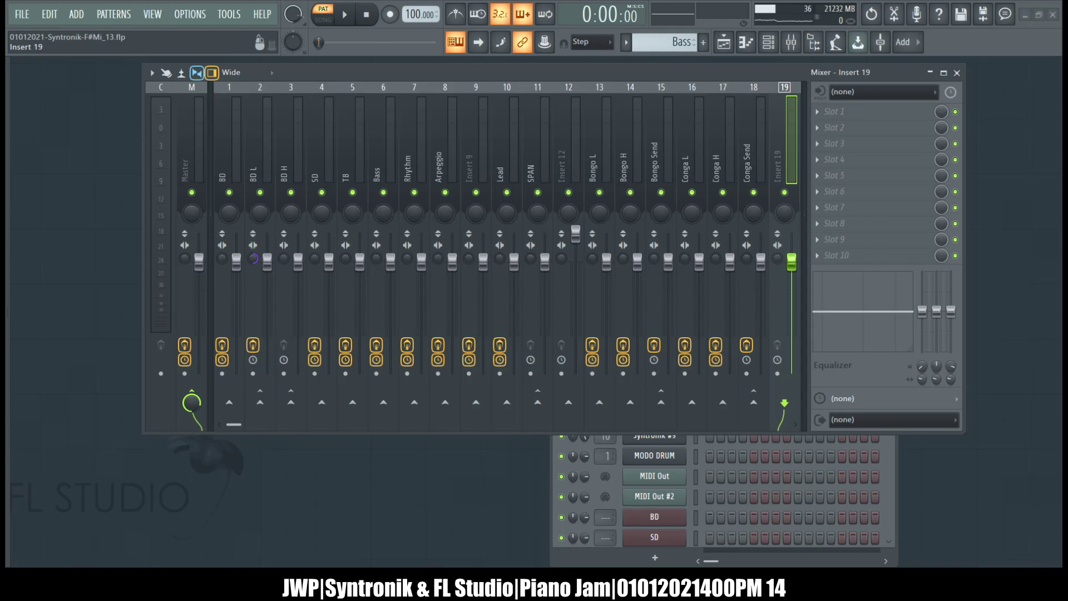
{"action": "left_click", "coordinate": [455, 145]}
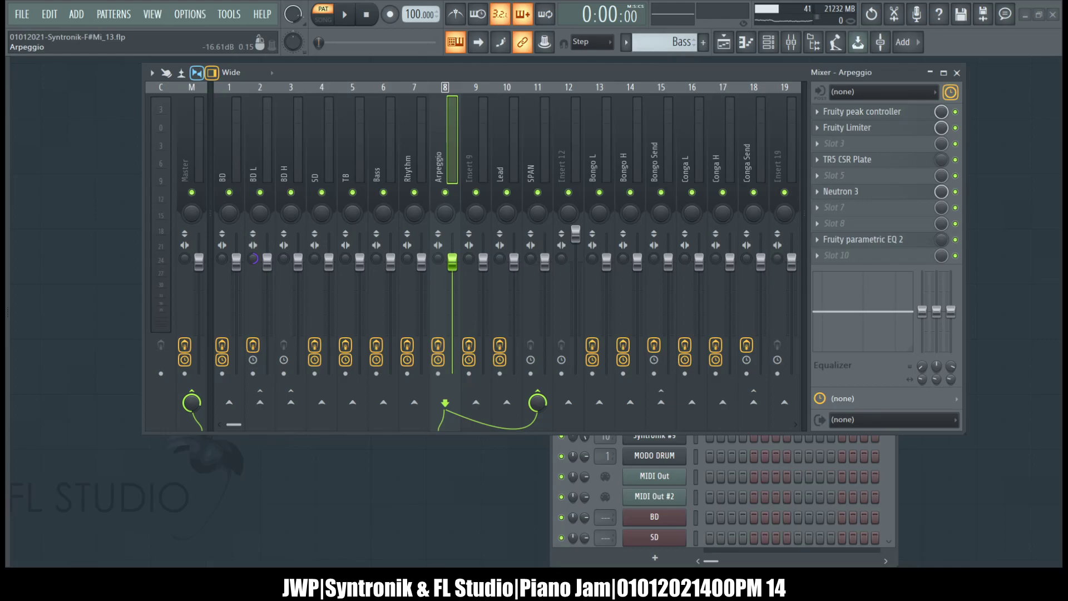
{"action": "left_click", "coordinate": [454, 146]}
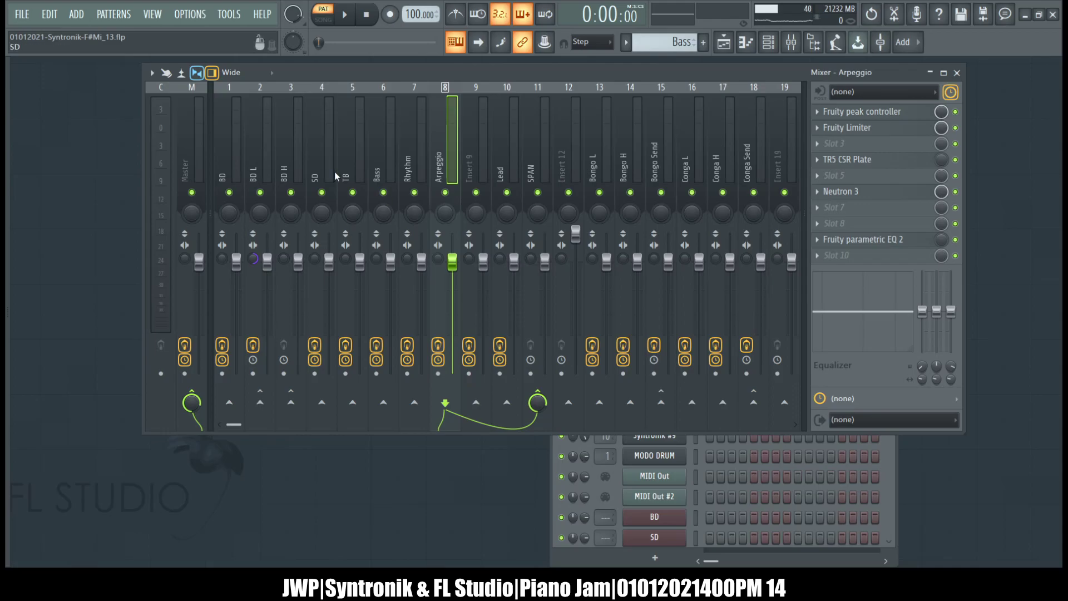
{"action": "left_click", "coordinate": [497, 165]}
{"action": "left_click", "coordinate": [464, 157]}
{"action": "left_click", "coordinate": [431, 154]}
Step: Move the empty Insert 19 mixer track to slot 8, directly after Rhythm, and save the project as 01012021-Syntronik-F#Mi_14.flp
{"action": "left_click_drag", "start_coordinate": [430, 149], "coordinate": [507, 140]}
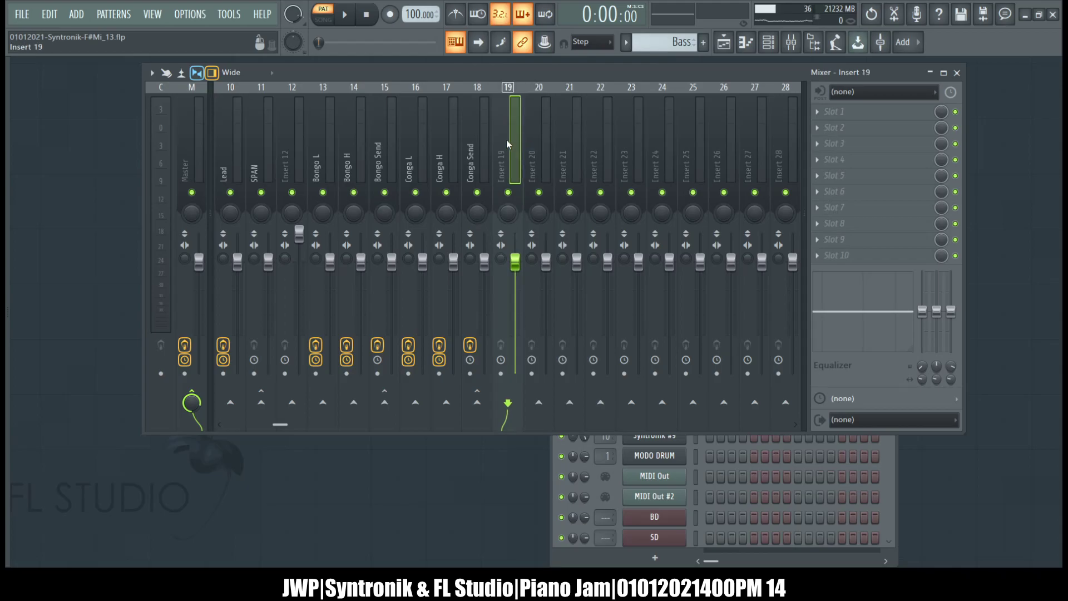
{"action": "key", "text": "alt+Left"}
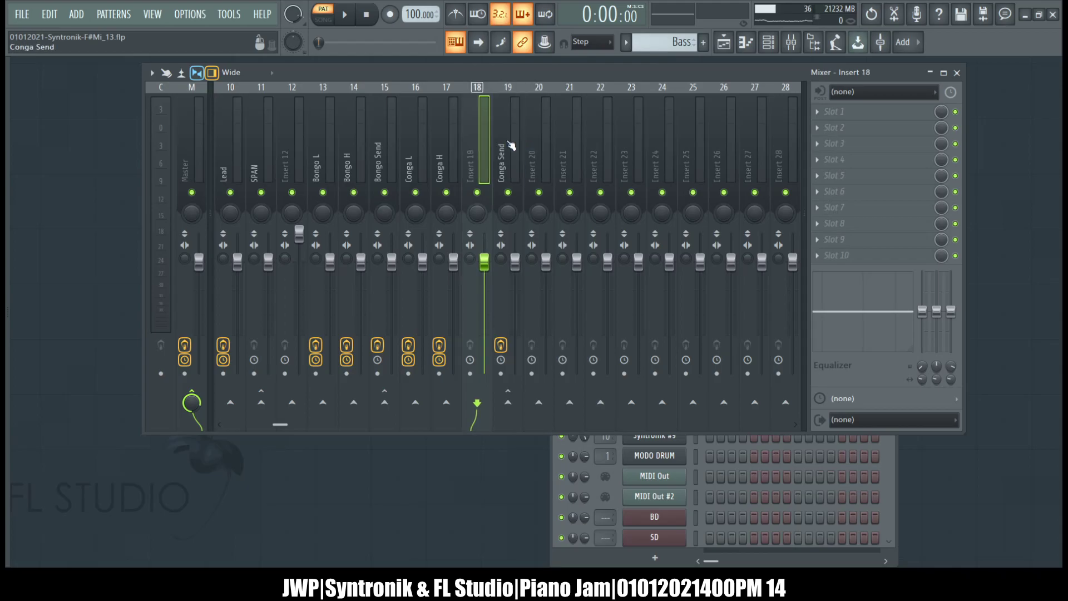
{"action": "key", "text": "alt+Left"}
{"action": "key", "text": "alt+Left"}
{"action": "key", "text": "alt+Left"}
{"action": "key", "text": "alt+Left"}
{"action": "key", "text": "alt+Left"}
{"action": "key", "text": "alt+Left"}
{"action": "key", "text": "alt+Left"}
{"action": "key", "text": "alt+Left"}
{"action": "key", "text": "alt+Left"}
{"action": "key", "text": "alt+Left"}
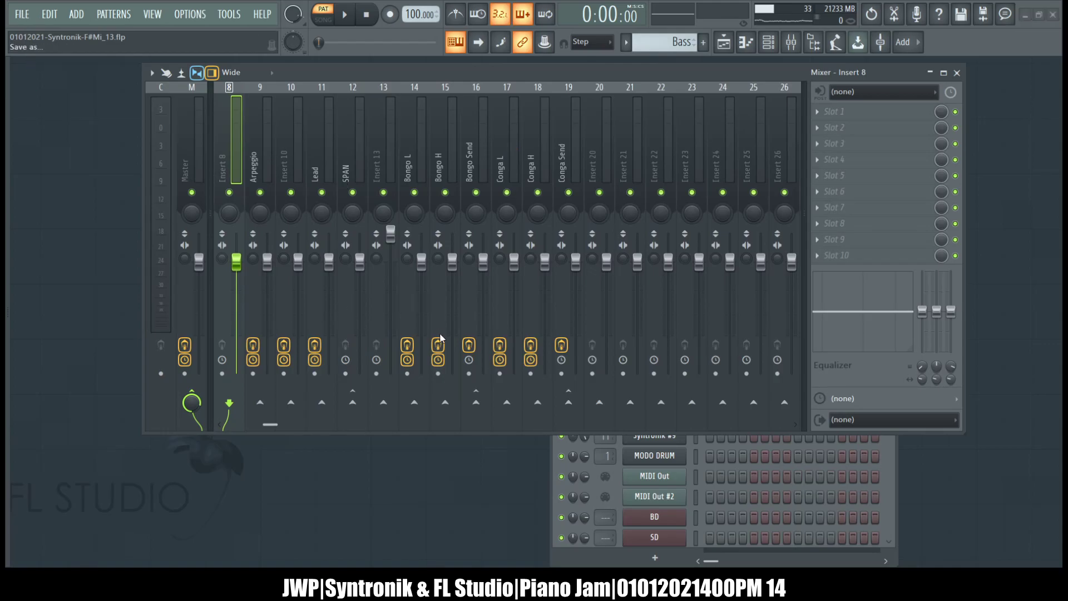
{"action": "key", "text": "ctrl+s"}
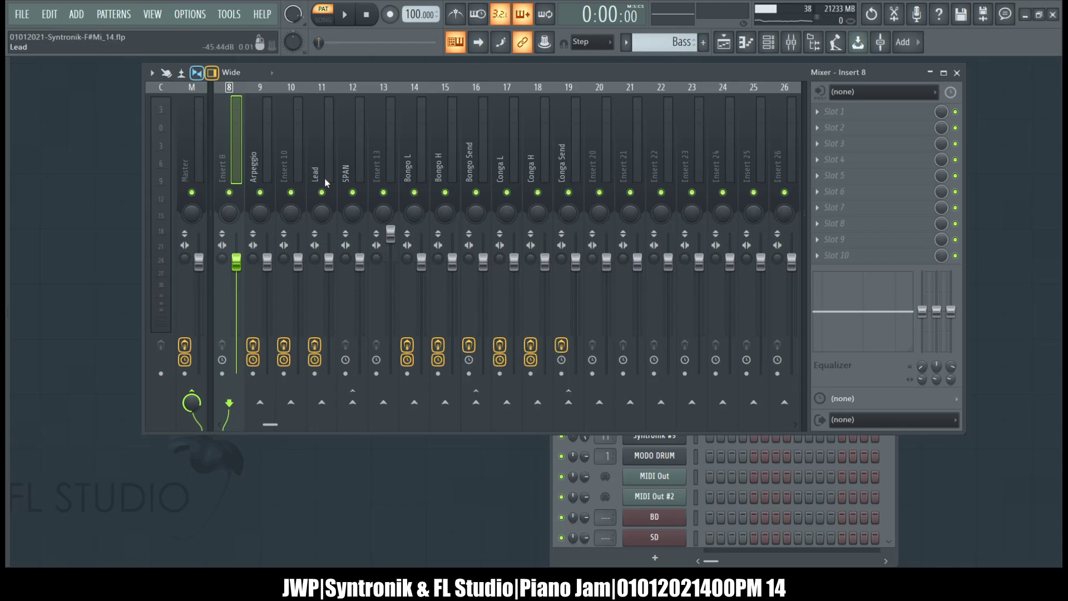
Step: Move the empty mixer track from slot 8 to slot 7, between Bass and Rhythm
{"action": "scroll", "coordinate": [327, 181], "scroll_direction": "up", "scroll_amount": 7}
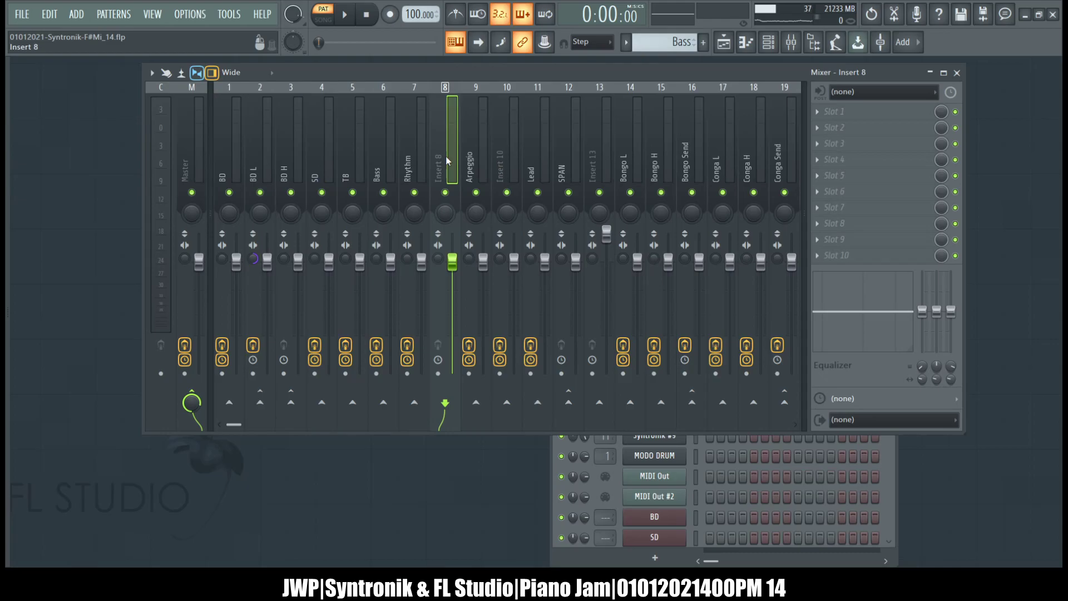
{"action": "key", "text": "alt+Left"}
{"action": "key", "text": "alt+Left"}
{"action": "key", "text": "alt+Right"}
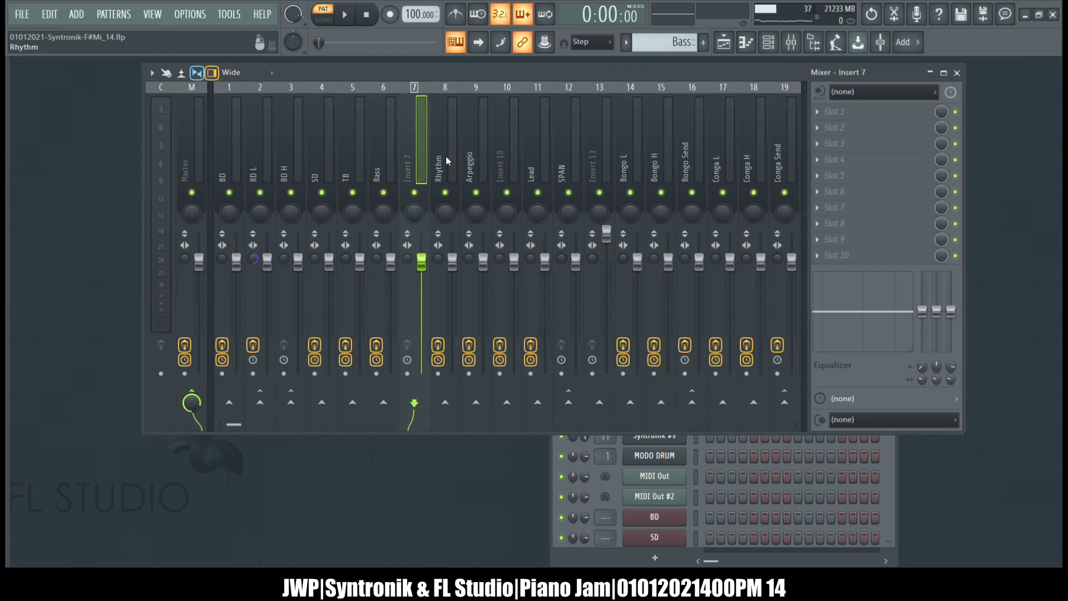
Step: Move the empty mixer track following Conga Send to slot 8, between the empty track 7 and Rhythm
{"action": "scroll", "coordinate": [368, 149], "scroll_direction": "down", "scroll_amount": 20}
{"action": "scroll", "coordinate": [329, 152], "scroll_direction": "up", "scroll_amount": 20}
{"action": "scroll", "coordinate": [612, 144], "scroll_direction": "down", "scroll_amount": 5}
{"action": "left_click", "coordinate": [673, 142]}
{"action": "key", "text": "alt+Left"}
{"action": "key", "text": "alt+Left"}
{"action": "key", "text": "alt+Left"}
{"action": "key", "text": "alt+Left"}
{"action": "key", "text": "alt+Left"}
{"action": "key", "text": "alt+Left"}
{"action": "key", "text": "alt+Left"}
{"action": "key", "text": "alt+Left"}
{"action": "key", "text": "alt+Left"}
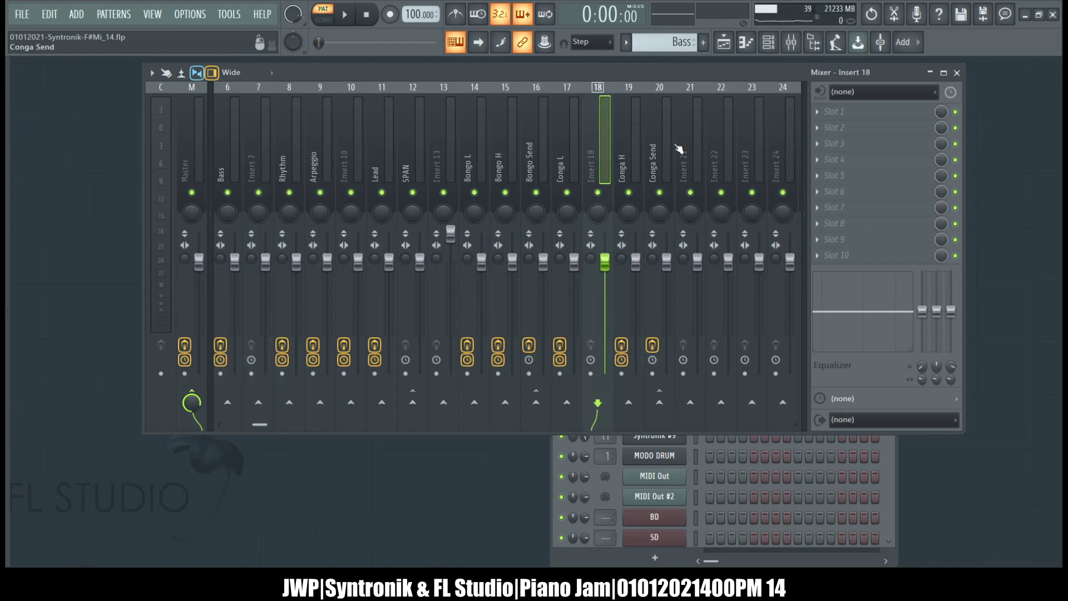
{"action": "key", "text": "alt+Left"}
{"action": "key", "text": "alt+Left"}
{"action": "key", "text": "alt+Left"}
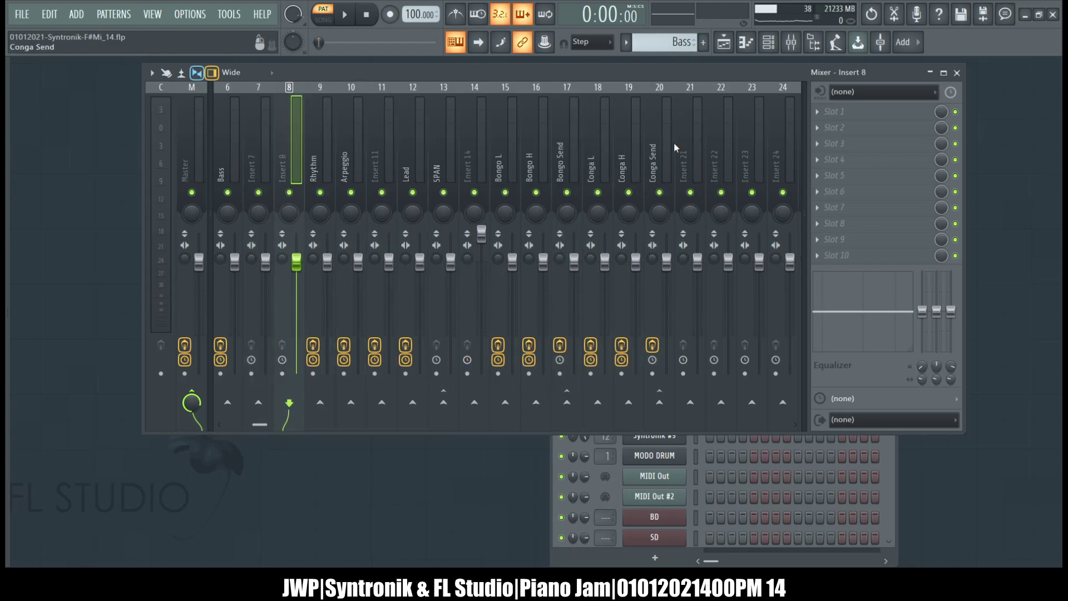
Step: Load Frequency Splitter into effect slot 9 of the Bass mixer track and position its window over the mixer
{"action": "scroll", "coordinate": [673, 142], "scroll_direction": "up", "scroll_amount": 5}
{"action": "left_click", "coordinate": [390, 161]}
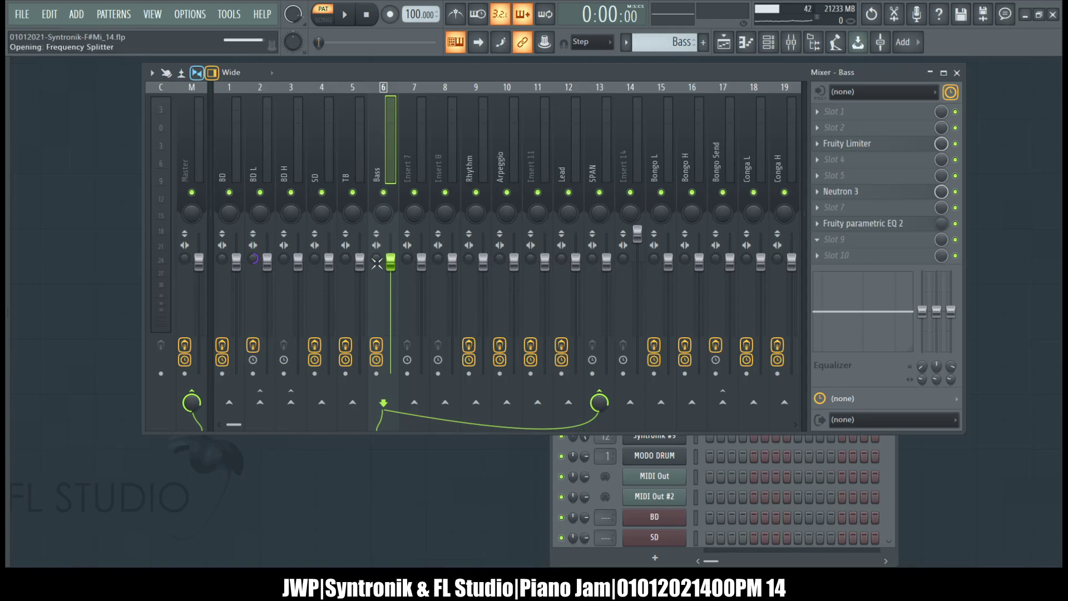
{"action": "left_click_drag", "start_coordinate": [310, 147], "coordinate": [562, 115]}
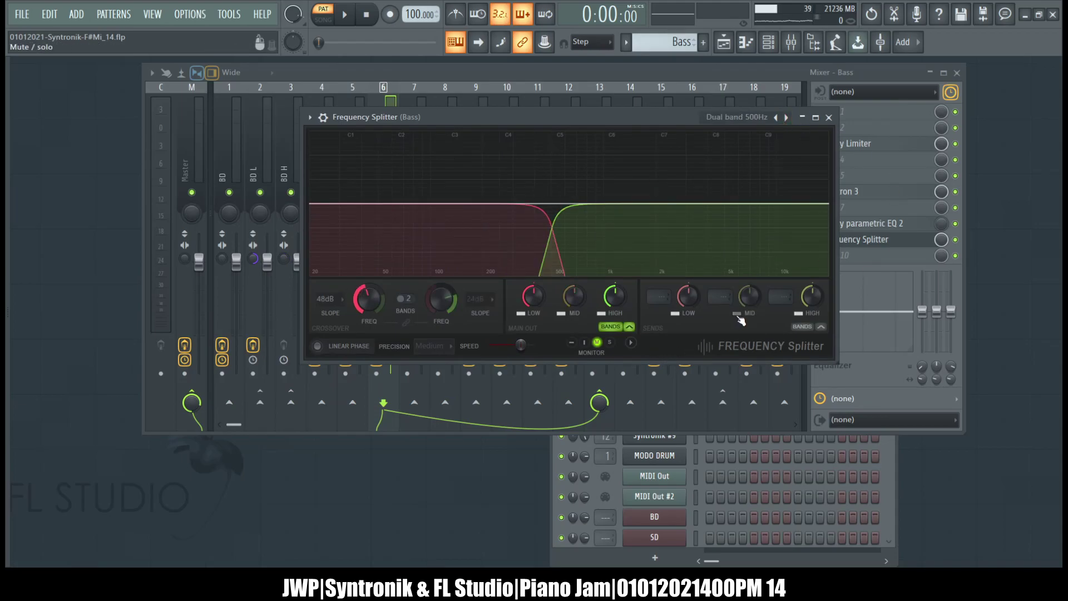
Step: Disconnect the Bass mixer track from the Master and route it to Insert 7 and Insert 8
{"action": "left_click", "coordinate": [571, 74]}
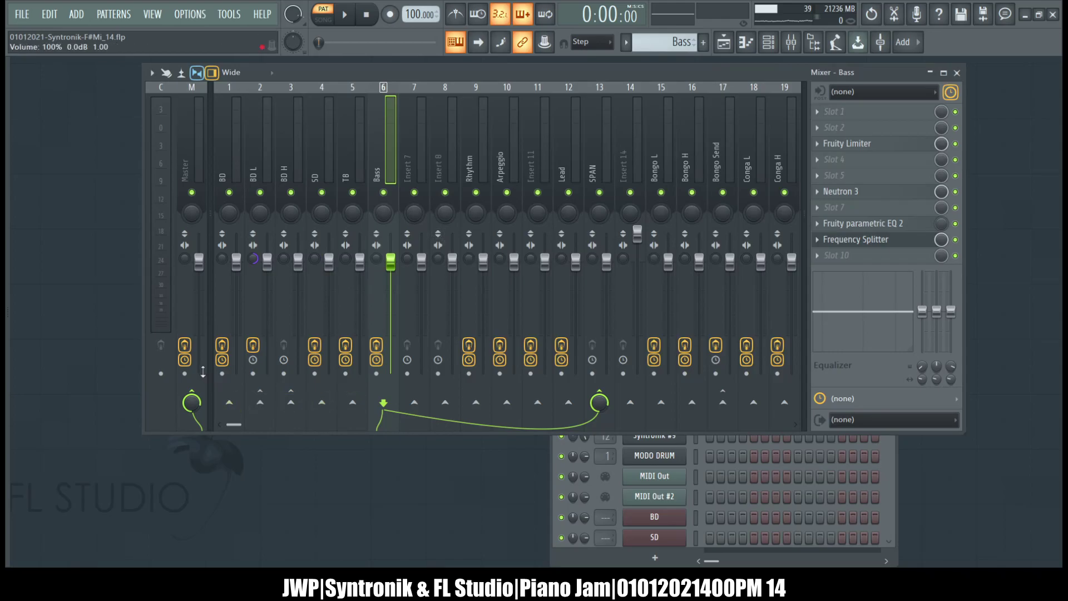
{"action": "left_click", "coordinate": [191, 401]}
{"action": "left_click", "coordinate": [414, 402]}
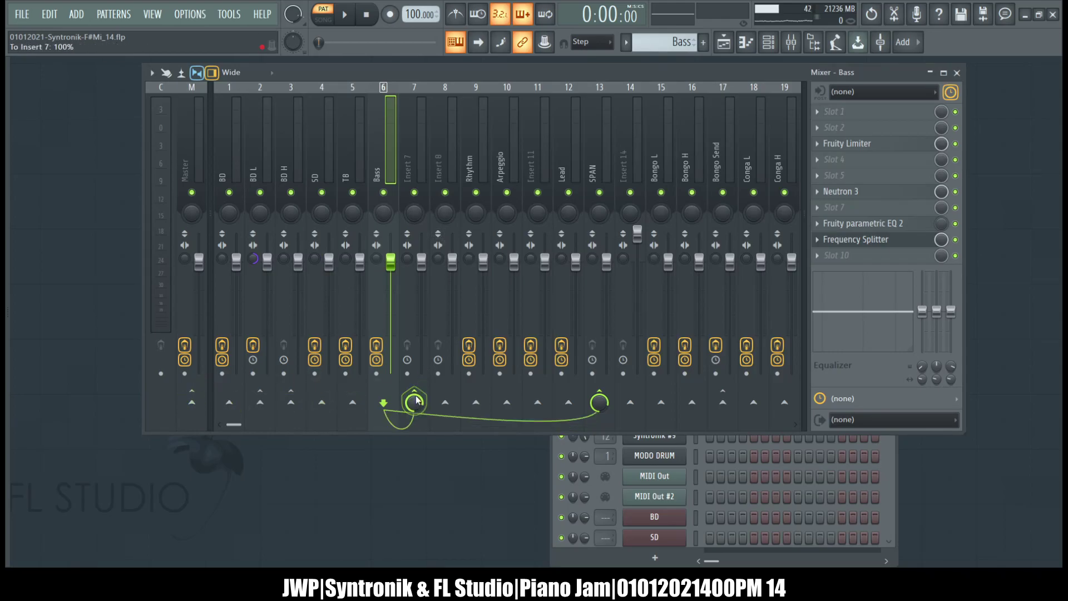
{"action": "left_click", "coordinate": [445, 402]}
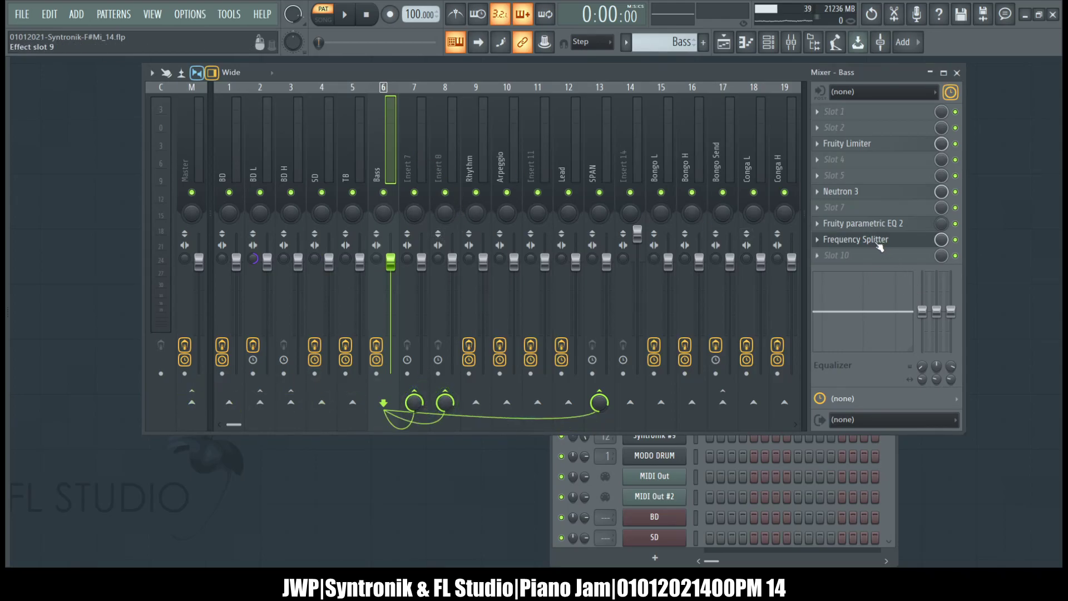
Step: In the Bass track's Frequency Splitter, assign the low band to send 1 and set the high band's send destination
{"action": "left_click", "coordinate": [860, 240]}
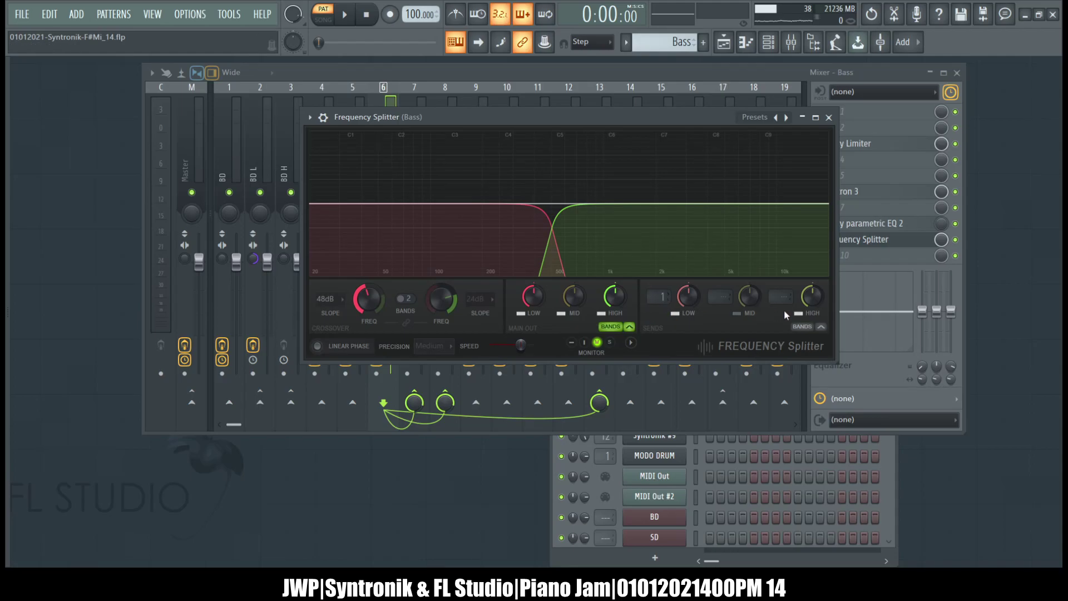
{"action": "left_click_drag", "start_coordinate": [783, 301], "coordinate": [793, 339]}
Step: Rename mixer track 7 as Bass L and mixer track 8 as Bass H
{"action": "left_click", "coordinate": [425, 159]}
{"action": "key", "text": "F2"}
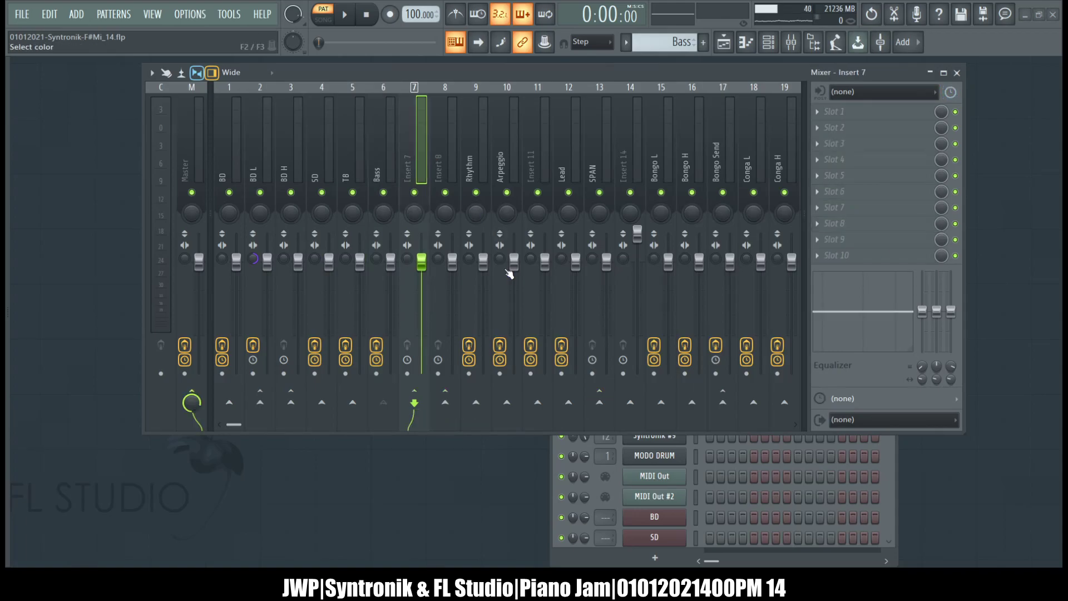
{"action": "key", "text": "Return"}
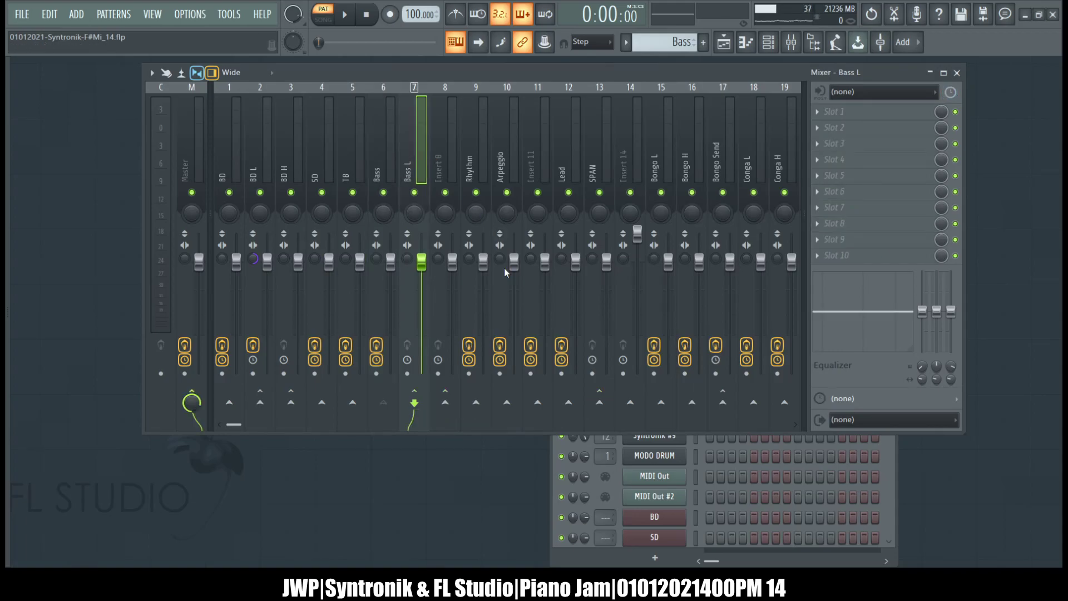
{"action": "left_click", "coordinate": [452, 133]}
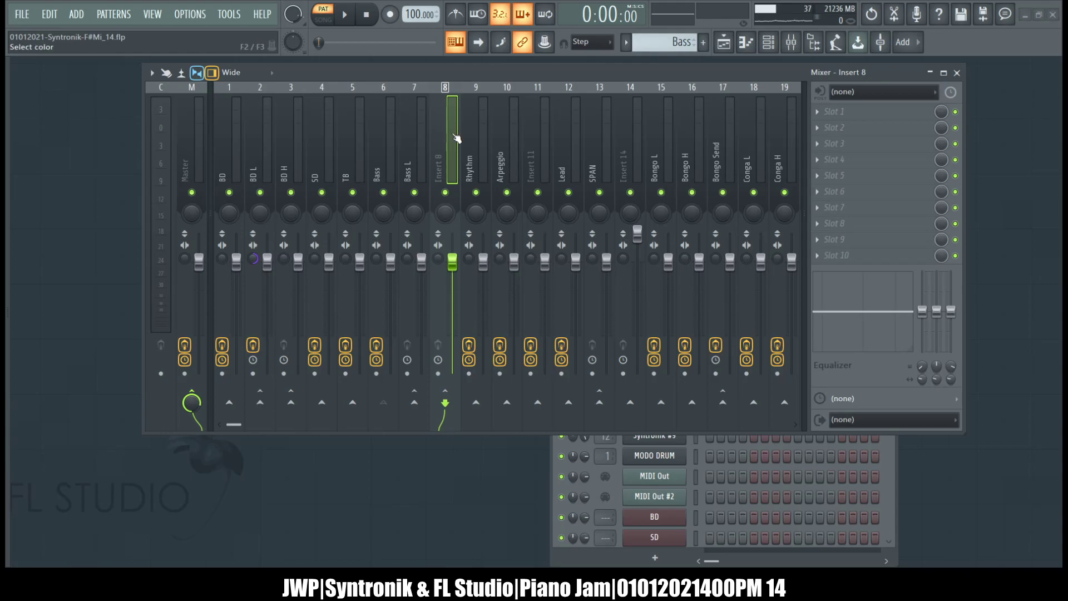
{"action": "key", "text": "Return"}
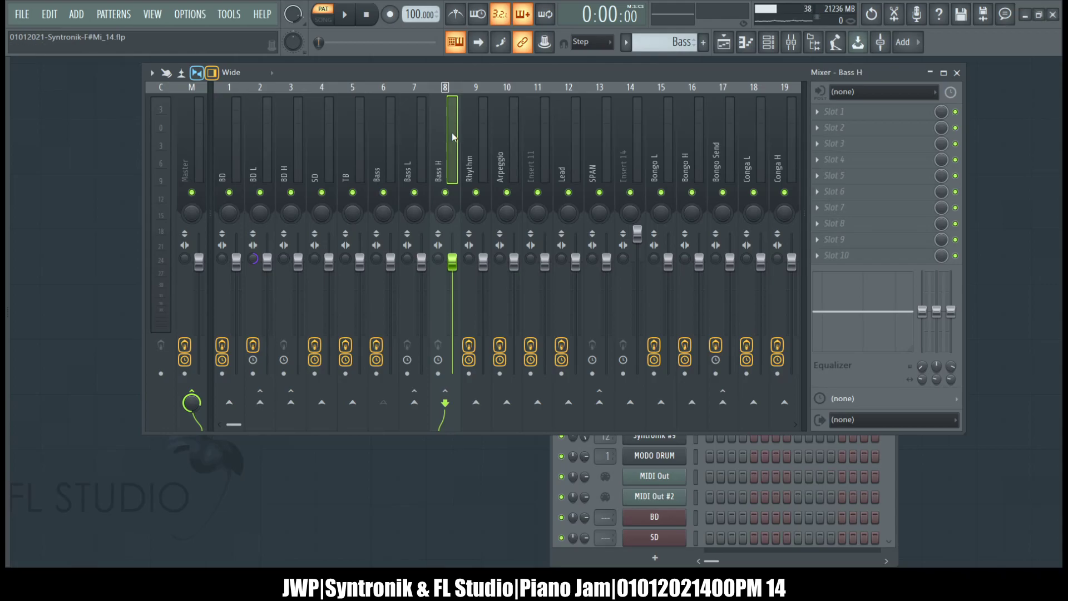
Step: Load Fruity peak controller into slot 5 of Bass L and AmpliTube 4 into slot 2 of Bass H, placing its window over the mixer
{"action": "left_click", "coordinate": [409, 138]}
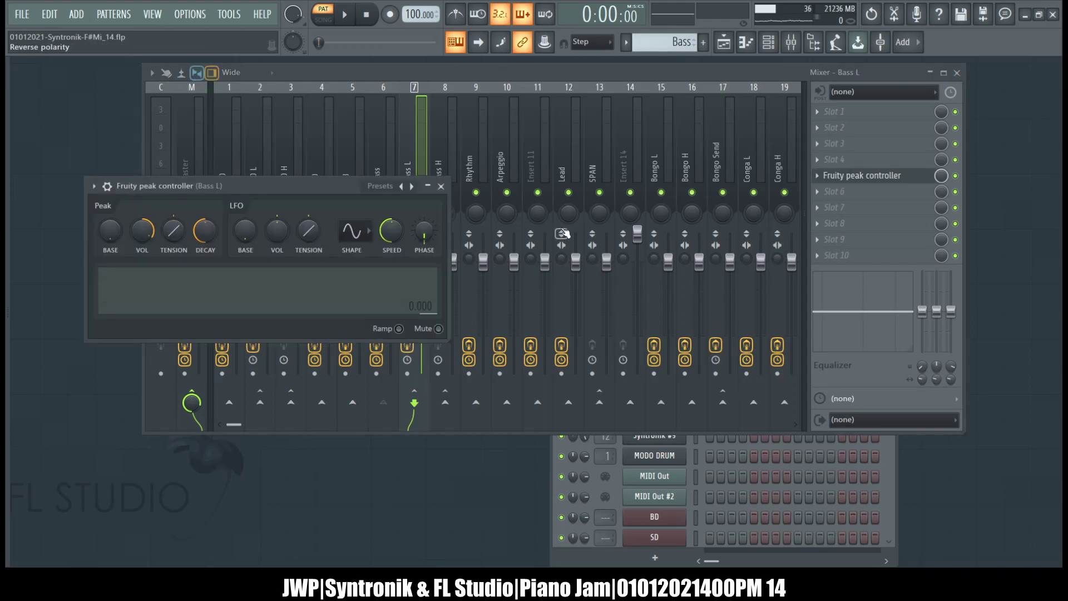
{"action": "left_click", "coordinate": [446, 152]}
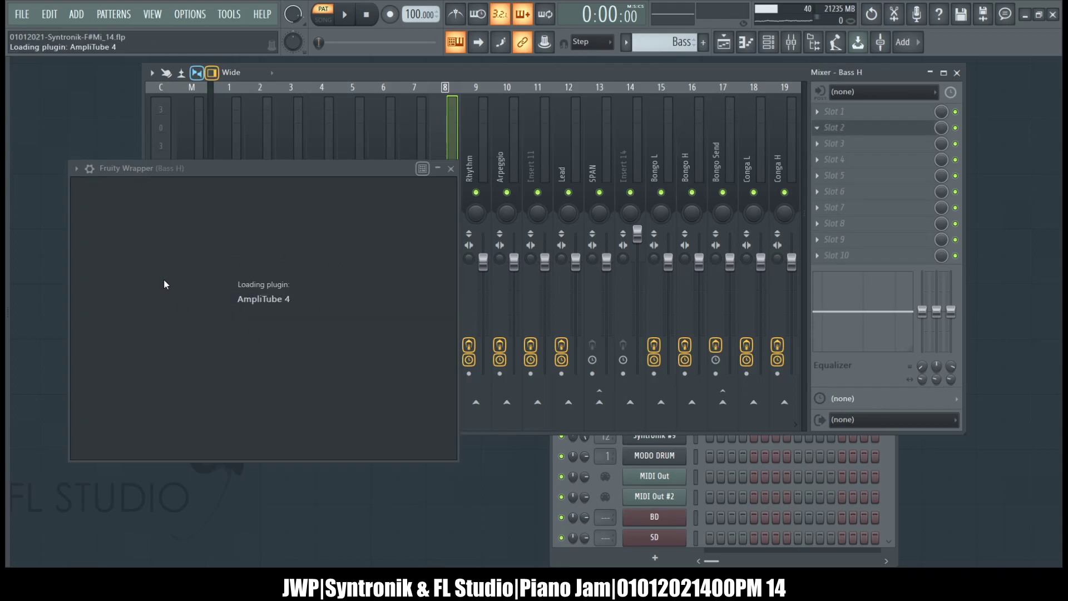
{"action": "left_click_drag", "start_coordinate": [296, 174], "coordinate": [582, 92]}
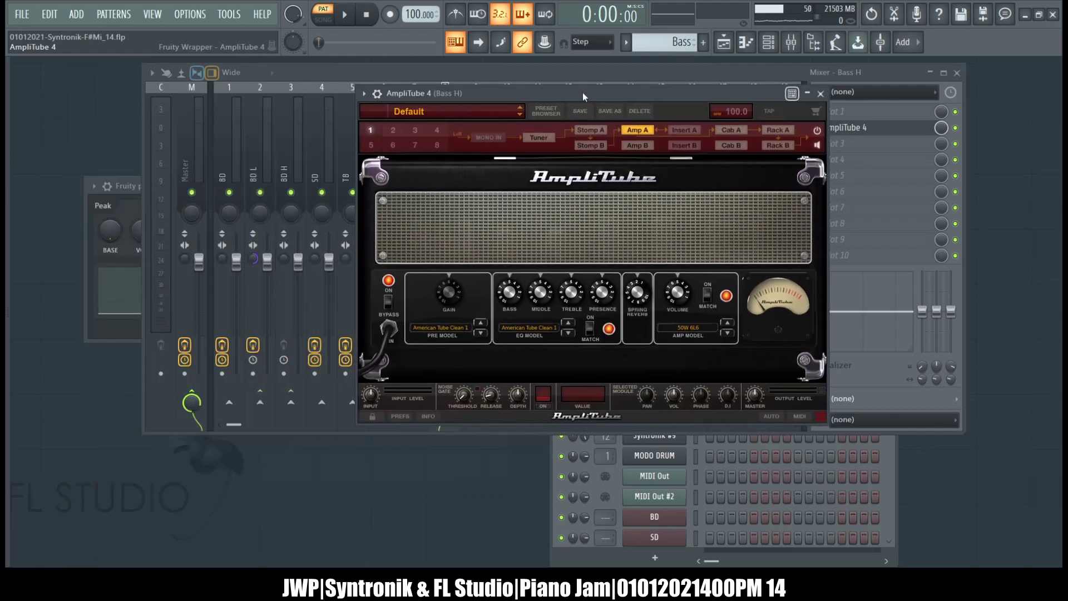
Step: Play the pattern briefly and look through AmpliTube 4's preset categories on the Bass H track without choosing one
{"action": "key", "text": "space"}
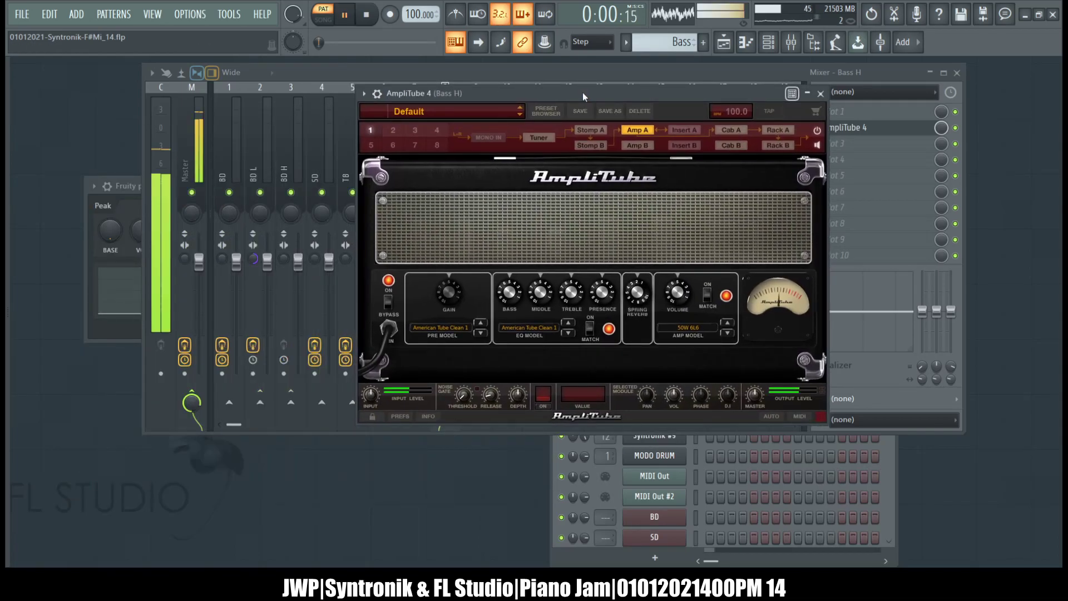
{"action": "key", "text": "space"}
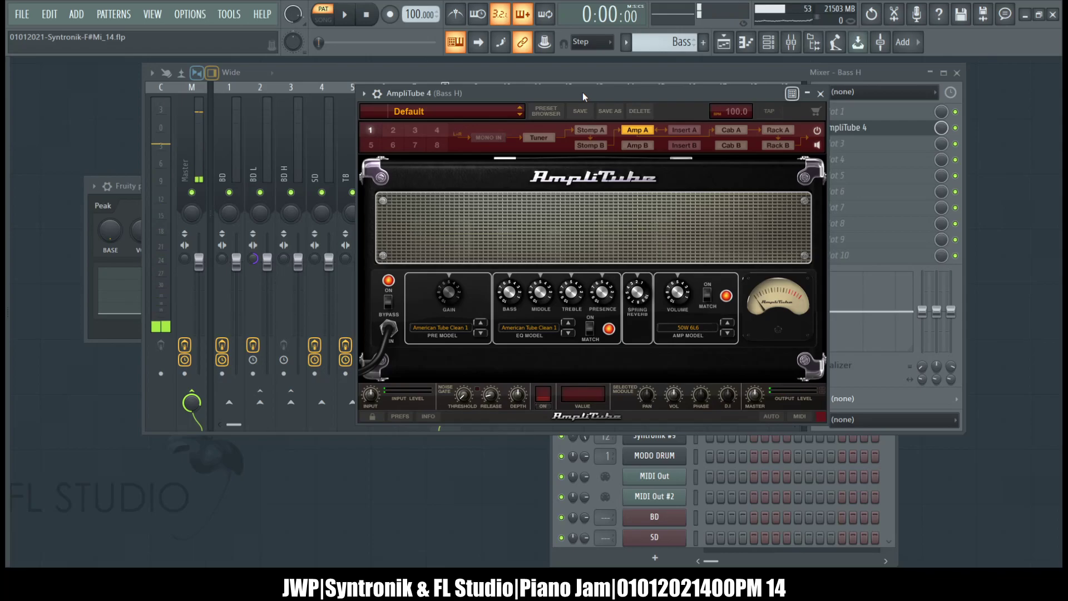
{"action": "left_click", "coordinate": [440, 114]}
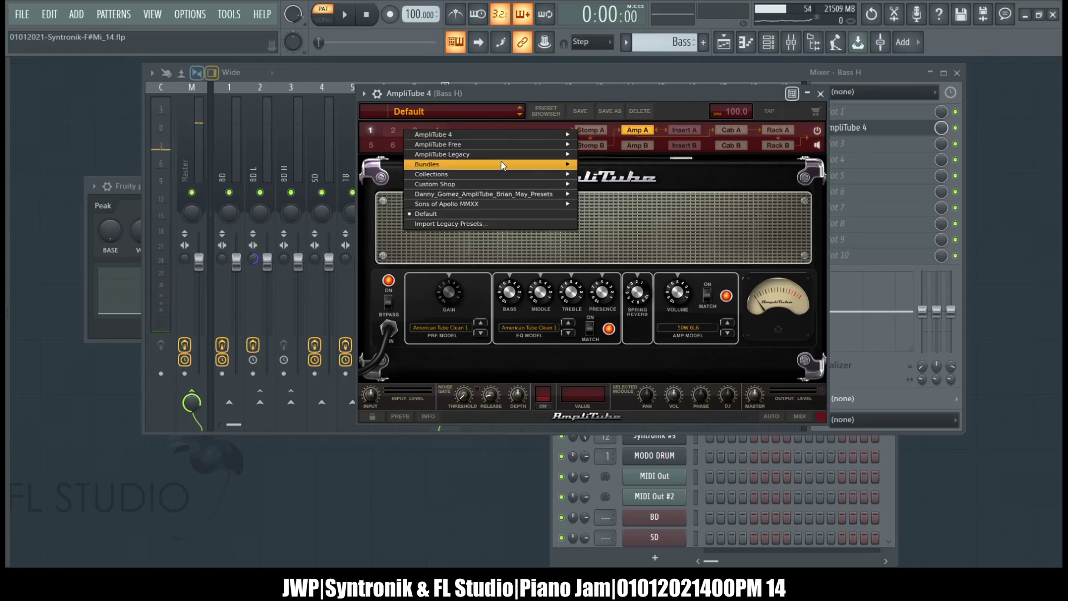
{"action": "mouse_move", "coordinate": [497, 138]}
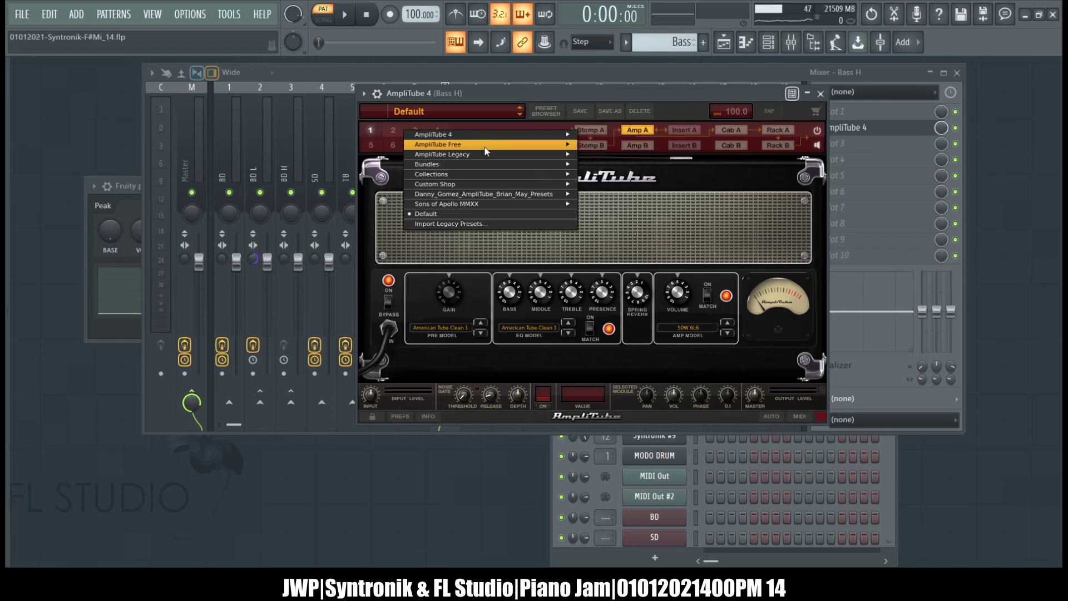
{"action": "mouse_move", "coordinate": [480, 154]}
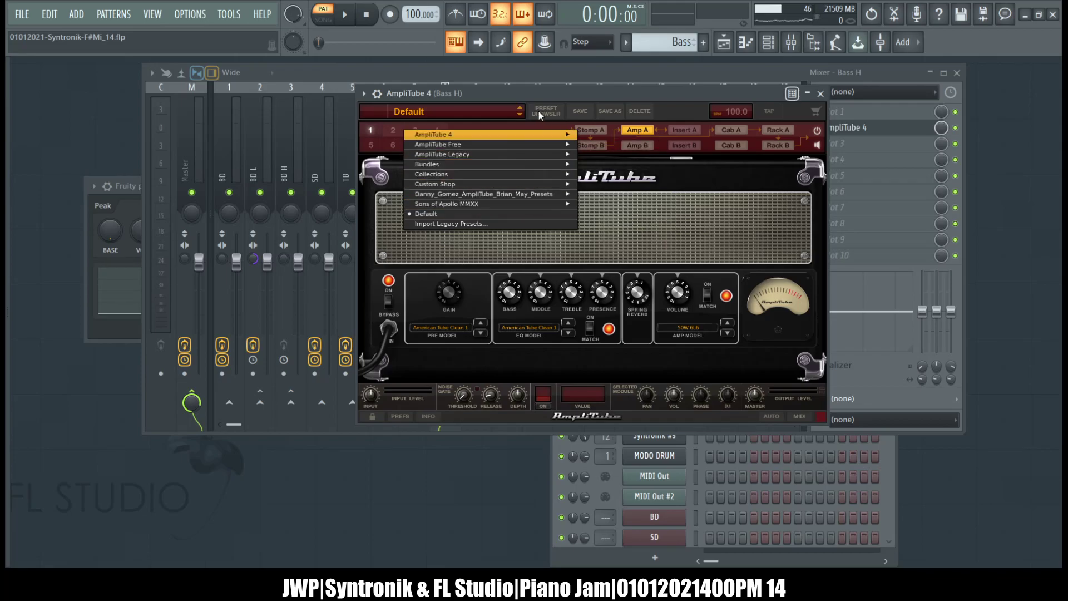
{"action": "left_click", "coordinate": [742, 68]}
{"action": "left_click", "coordinate": [816, 128]}
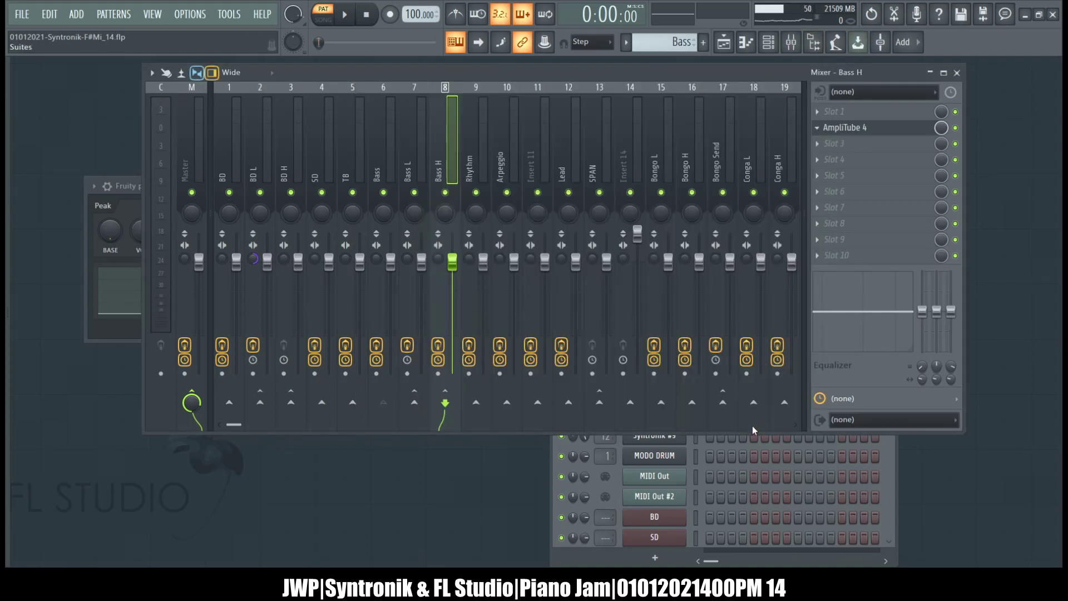
Step: Replace AmpliTube 4 in slot 2 of Bass H with the VST3 effect AmpliTube 5 and reposition its window to fit the screen
{"action": "mouse_move", "coordinate": [6, 374]}
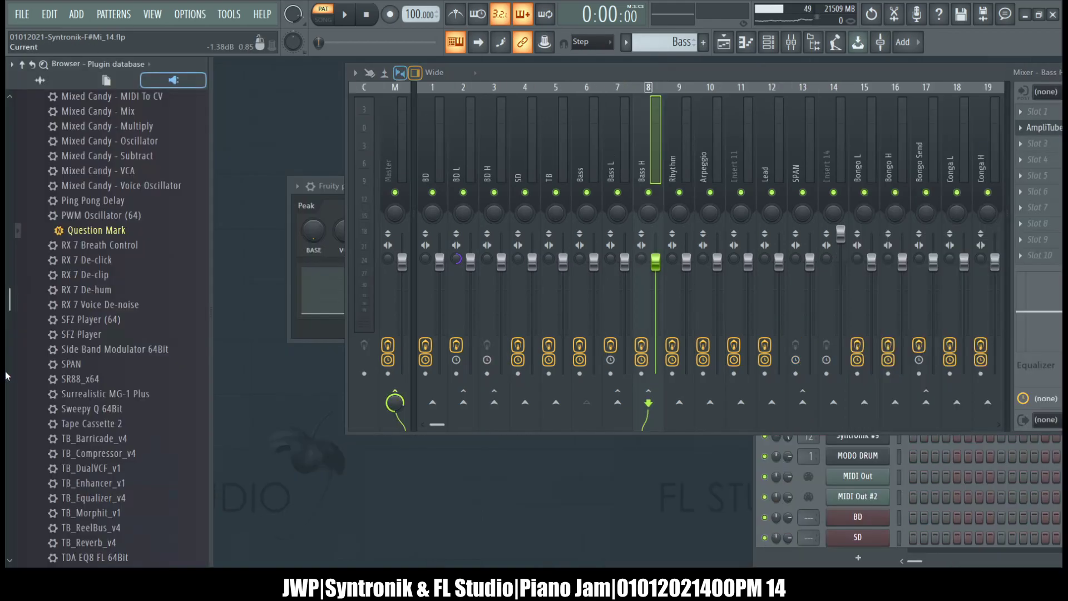
{"action": "scroll", "coordinate": [58, 306], "scroll_direction": "up", "scroll_amount": 15}
{"action": "left_click", "coordinate": [110, 228]}
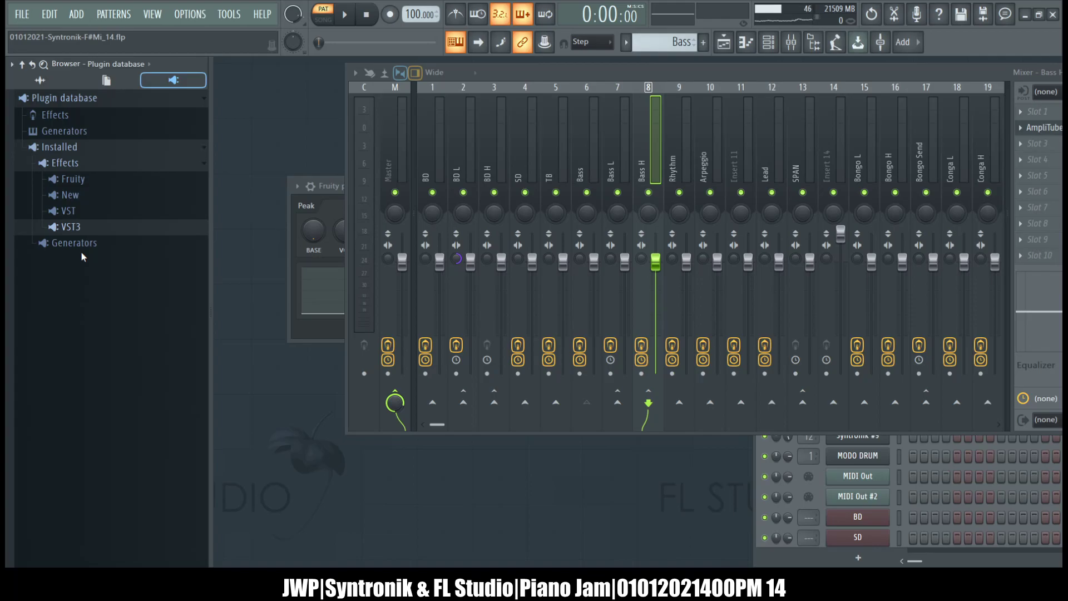
{"action": "left_click", "coordinate": [83, 229]}
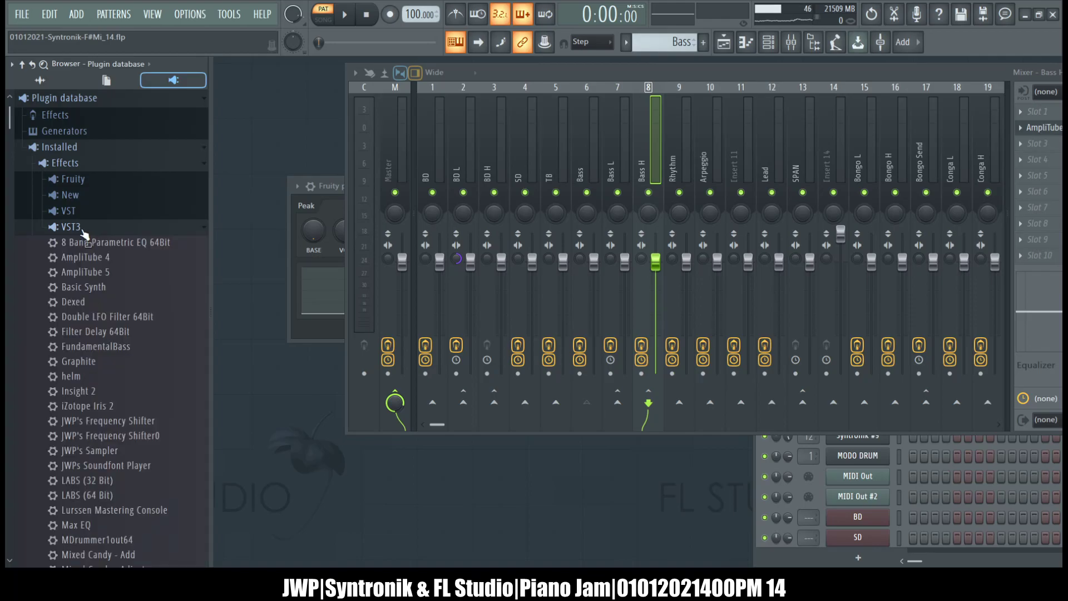
{"action": "left_click_drag", "start_coordinate": [71, 272], "coordinate": [863, 127]}
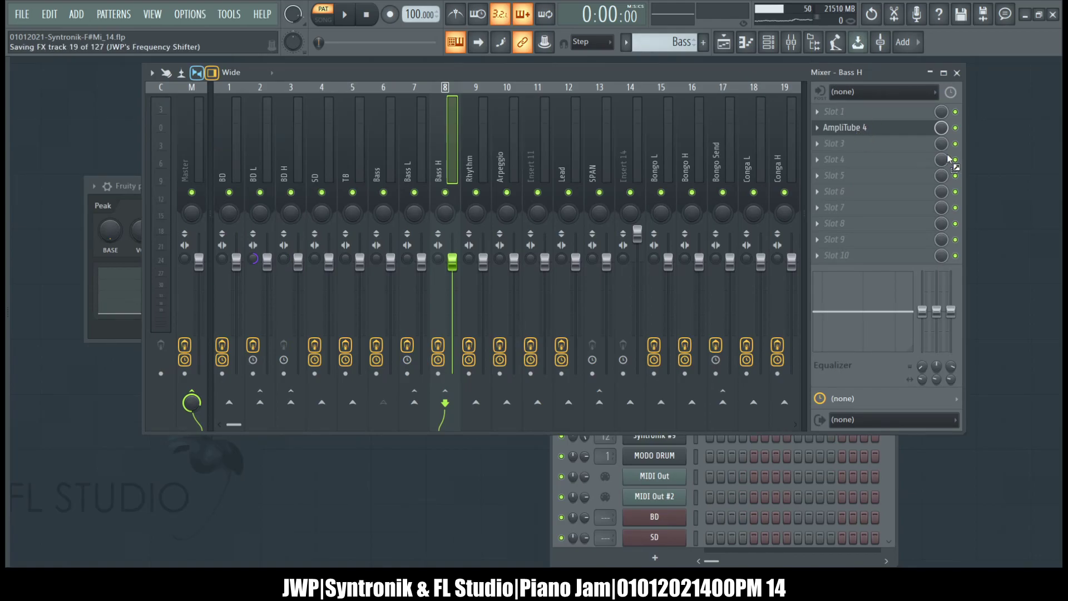
{"action": "left_click_drag", "start_coordinate": [949, 159], "coordinate": [948, 158]}
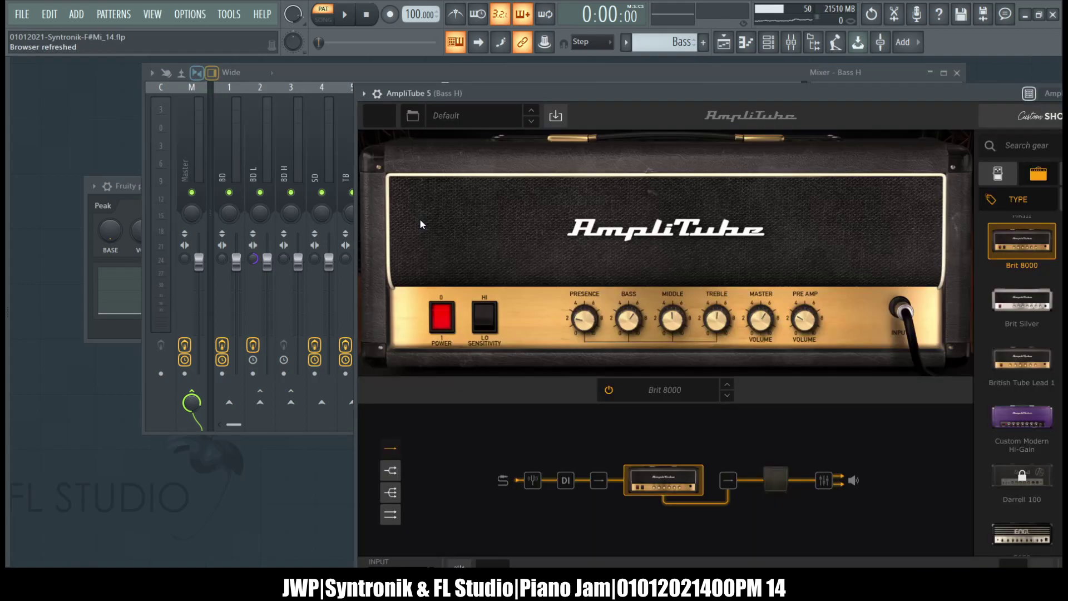
{"action": "left_click_drag", "start_coordinate": [647, 88], "coordinate": [470, 62]}
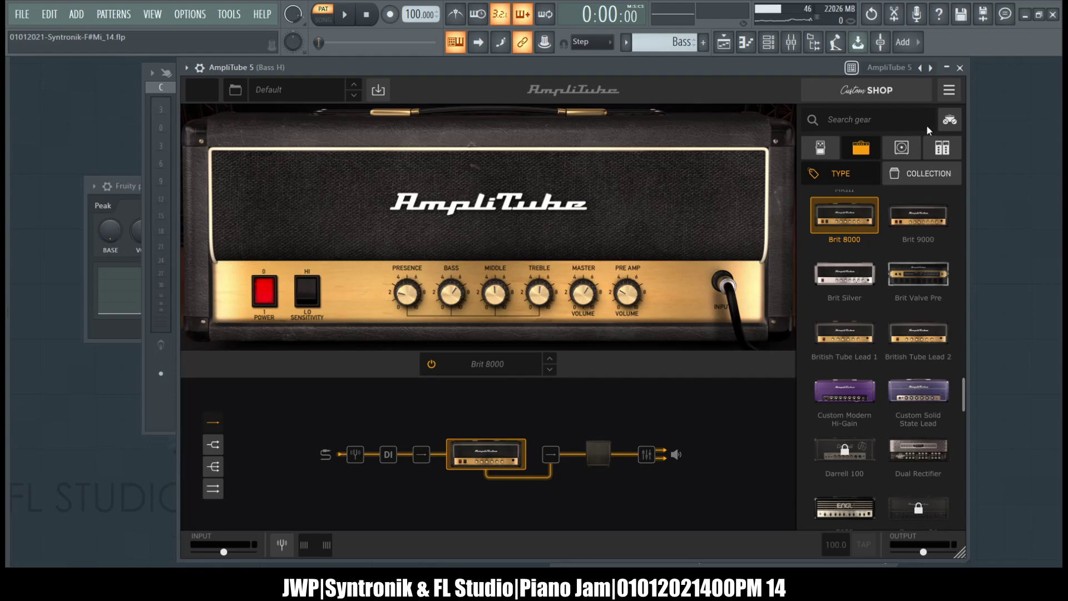
Step: Search AmpliTube 5's amplifier gear for "spring" and clear the search
{"action": "left_click", "coordinate": [835, 120]}
{"action": "type", "text": "spring"}
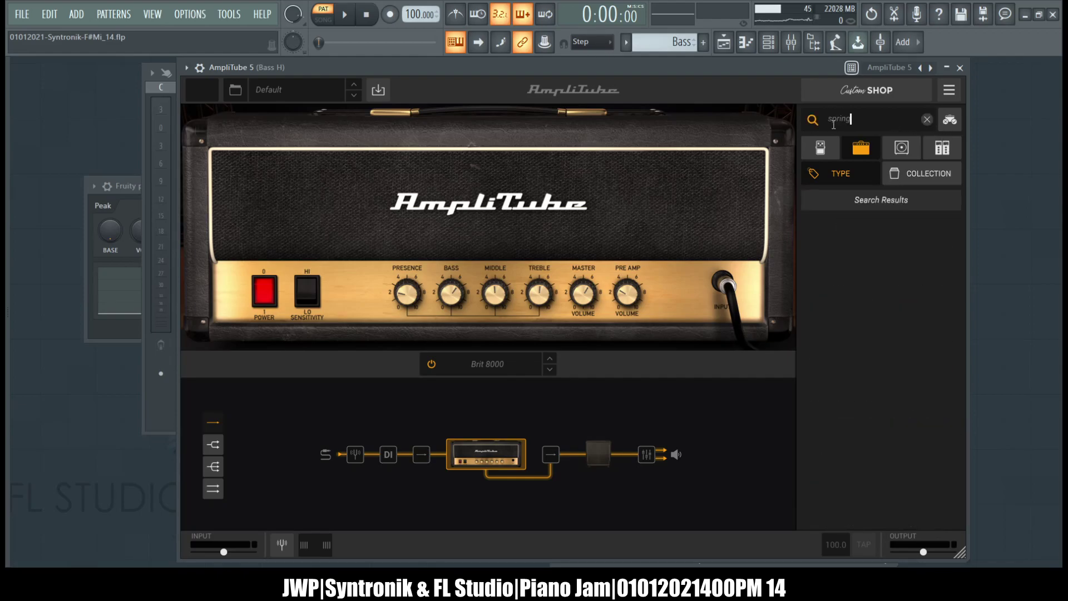
{"action": "left_click", "coordinate": [927, 119]}
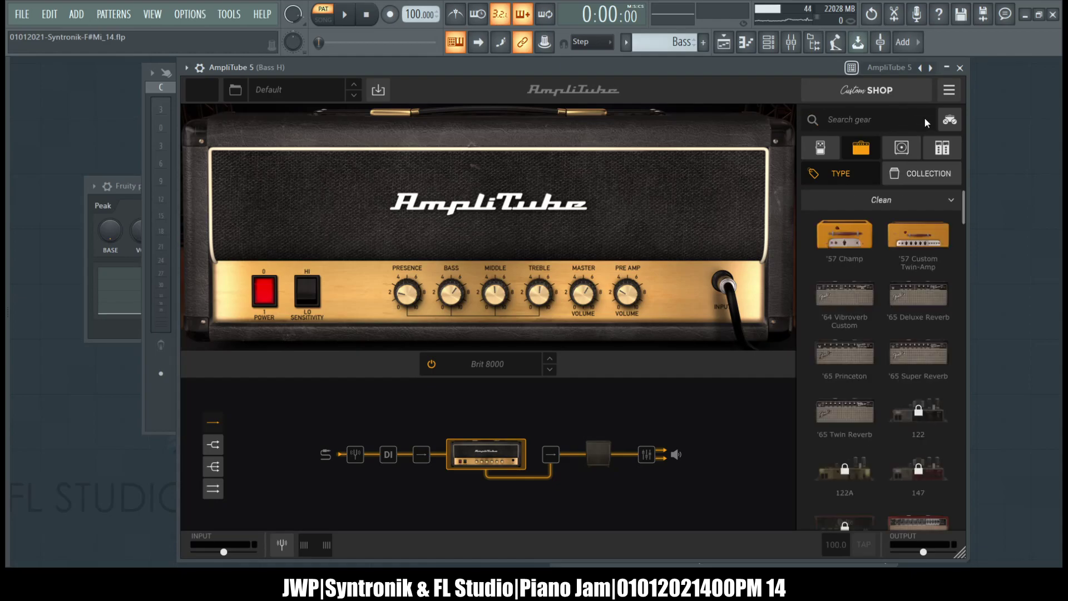
Step: Look through the amplifier collections and the Clean and Crunch amplifier types
{"action": "left_click", "coordinate": [913, 174]}
{"action": "scroll", "coordinate": [874, 279], "scroll_direction": "down", "scroll_amount": 2}
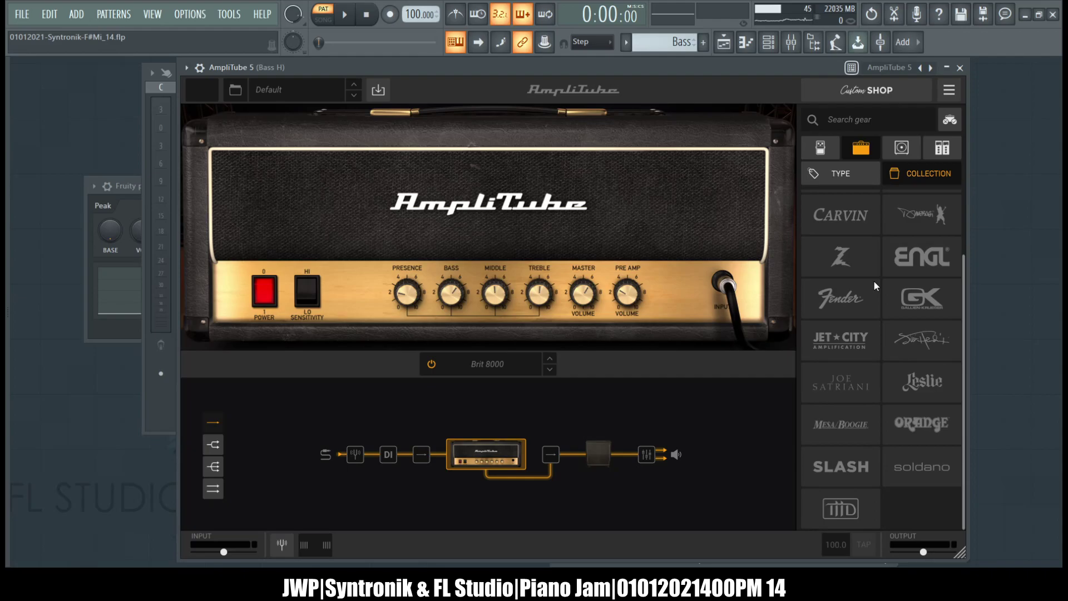
{"action": "scroll", "coordinate": [873, 279], "scroll_direction": "up", "scroll_amount": 2}
{"action": "left_click", "coordinate": [919, 177]}
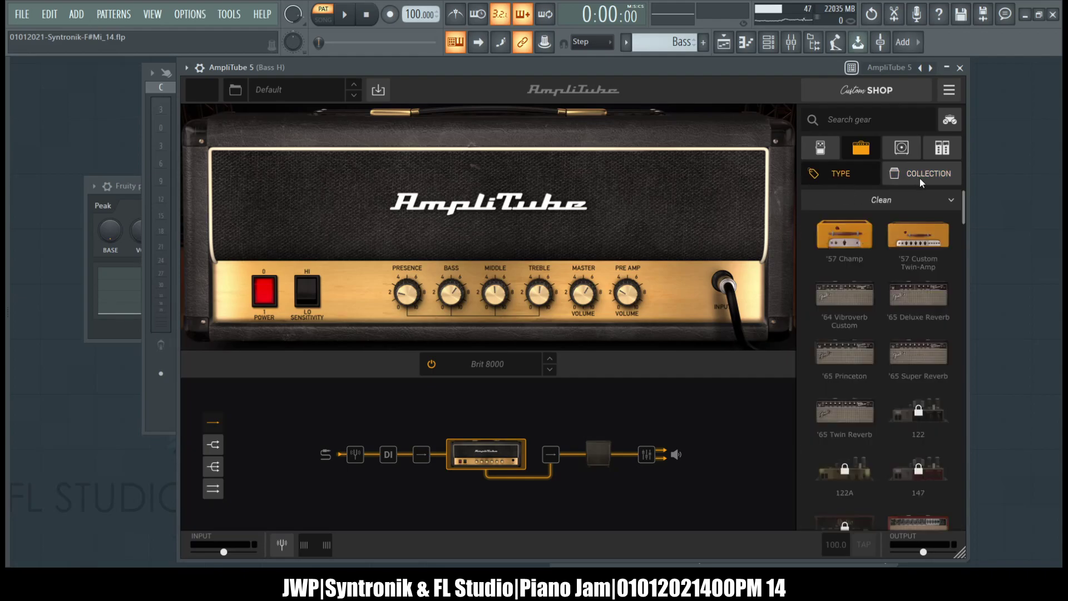
{"action": "scroll", "coordinate": [850, 349], "scroll_direction": "down", "scroll_amount": 10}
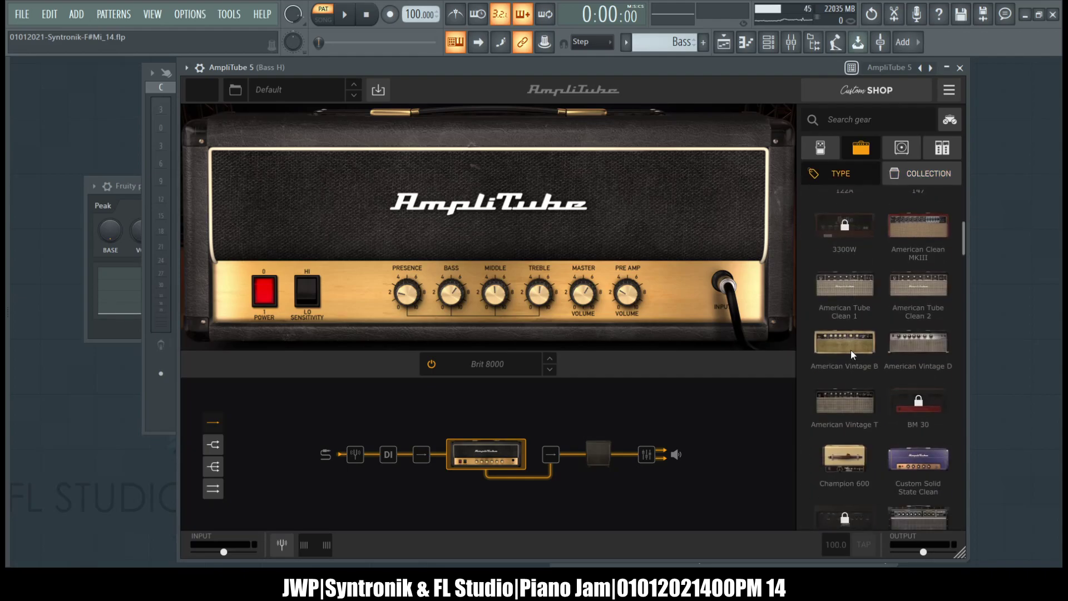
{"action": "scroll", "coordinate": [850, 349], "scroll_direction": "down", "scroll_amount": 3}
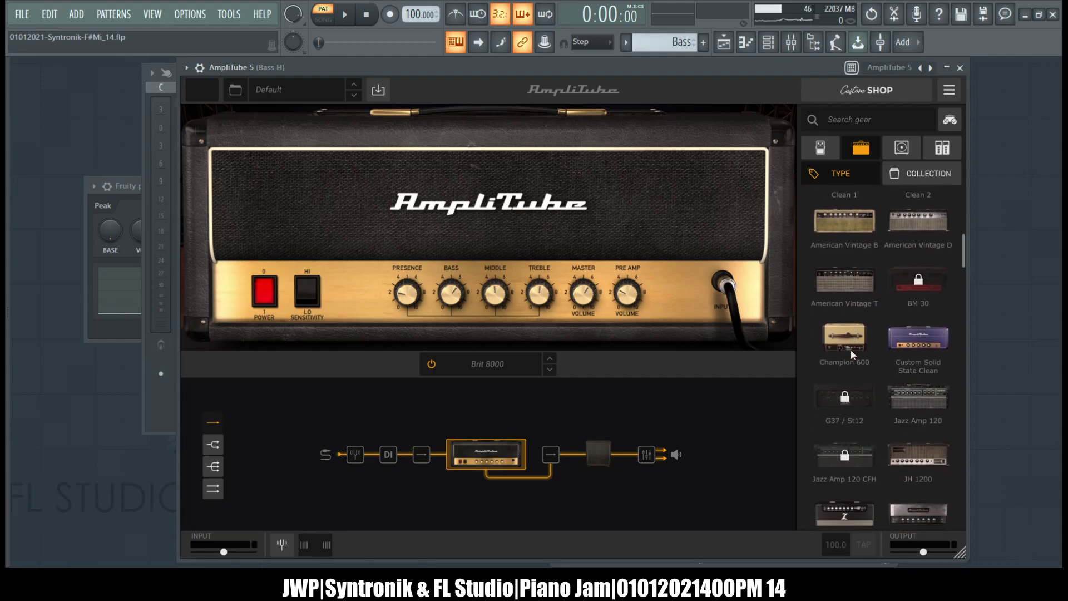
{"action": "scroll", "coordinate": [850, 349], "scroll_direction": "down", "scroll_amount": 4}
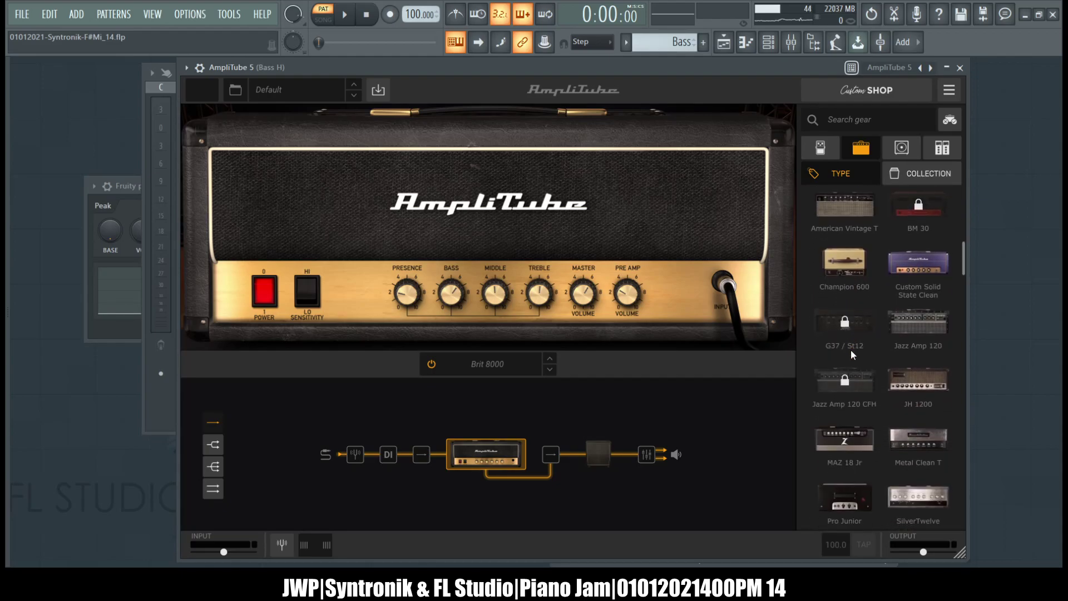
{"action": "scroll", "coordinate": [850, 350], "scroll_direction": "down", "scroll_amount": 10}
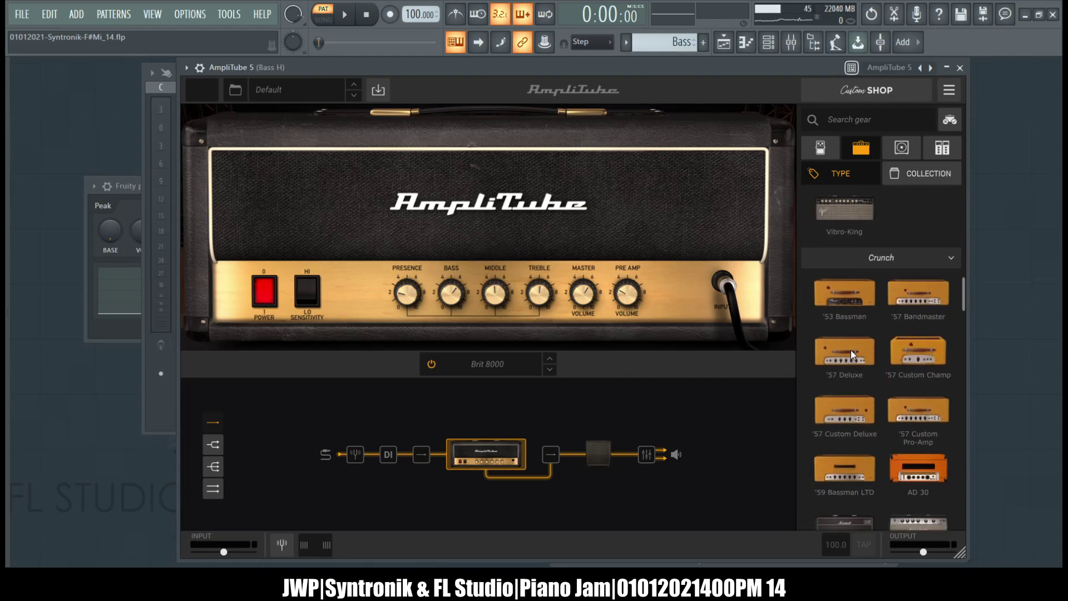
Step: Look through the stompbox effects by type, from EQ and Filter through Fuzz and Modulation to Pitch and Other
{"action": "left_click", "coordinate": [817, 147]}
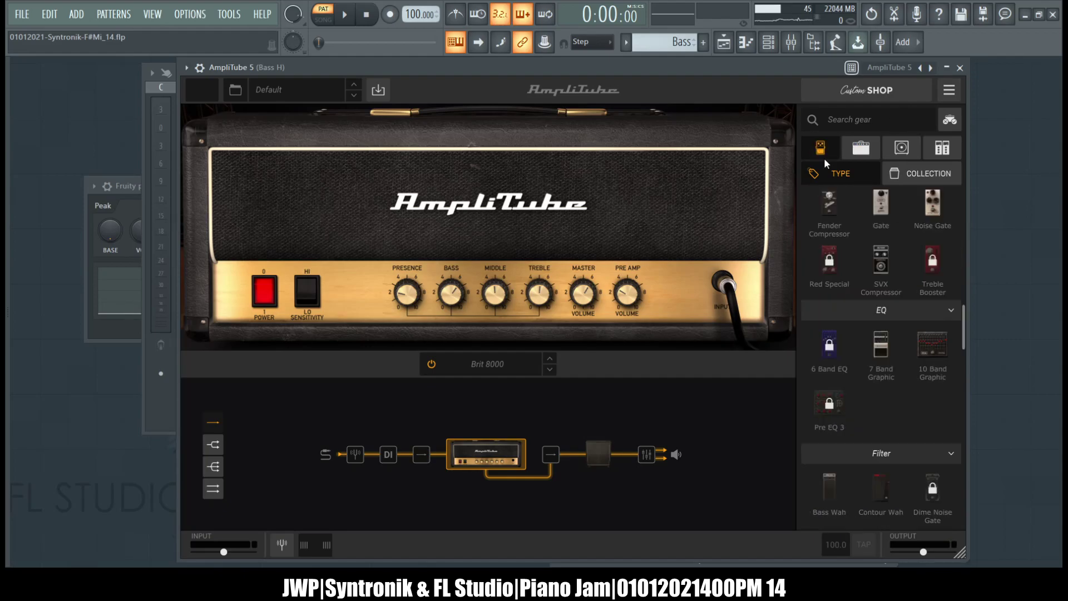
{"action": "scroll", "coordinate": [874, 241], "scroll_direction": "down", "scroll_amount": 9}
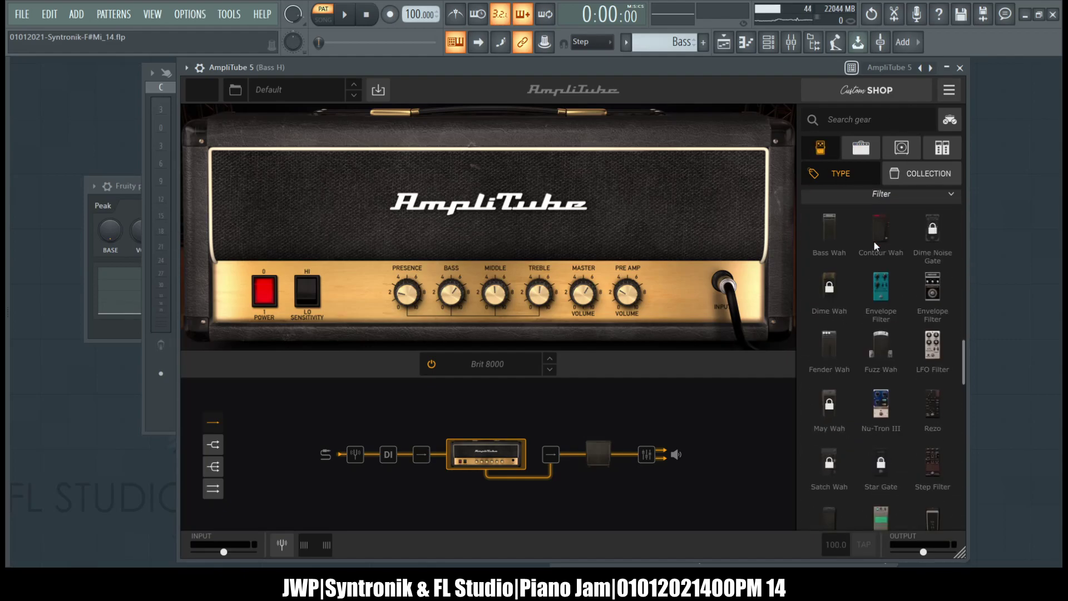
{"action": "scroll", "coordinate": [874, 241], "scroll_direction": "down", "scroll_amount": 6}
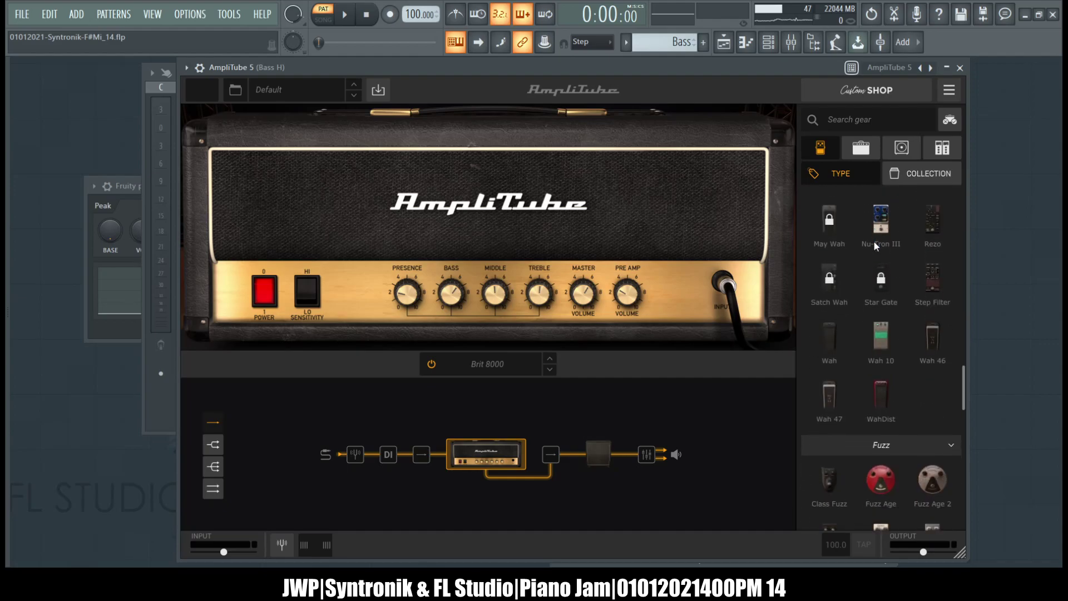
{"action": "scroll", "coordinate": [873, 241], "scroll_direction": "down", "scroll_amount": 4}
{"action": "scroll", "coordinate": [874, 241], "scroll_direction": "up", "scroll_amount": 3}
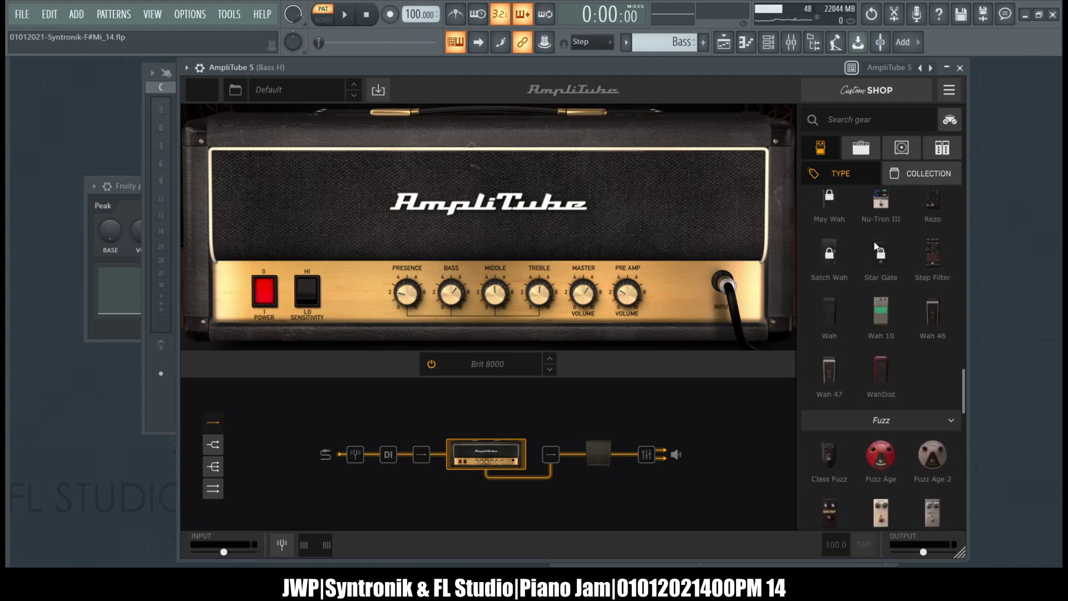
{"action": "scroll", "coordinate": [894, 358], "scroll_direction": "down", "scroll_amount": 9}
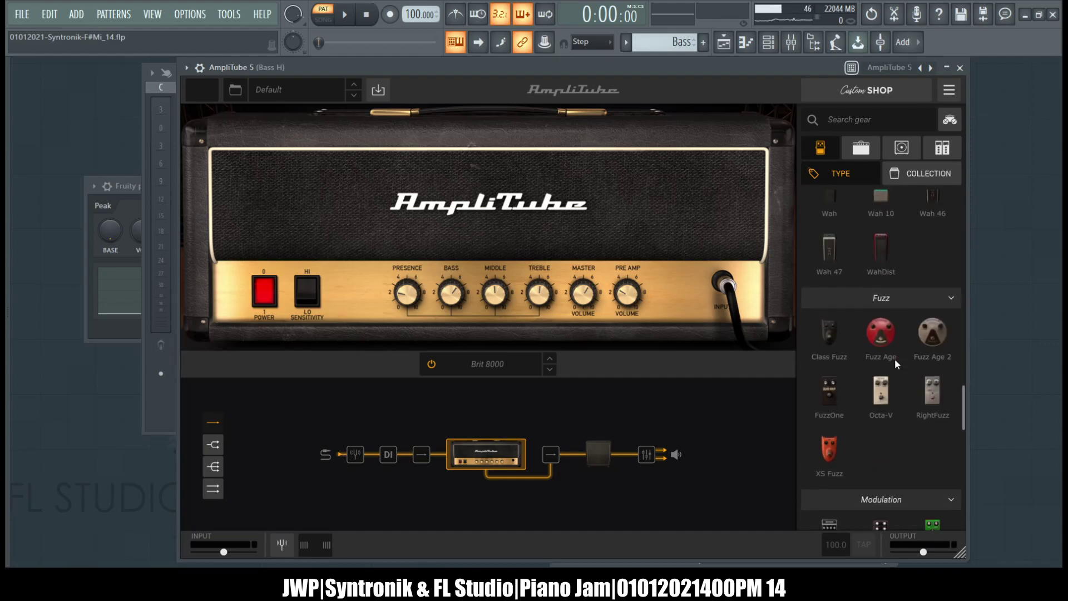
{"action": "scroll", "coordinate": [895, 362], "scroll_direction": "down", "scroll_amount": 7}
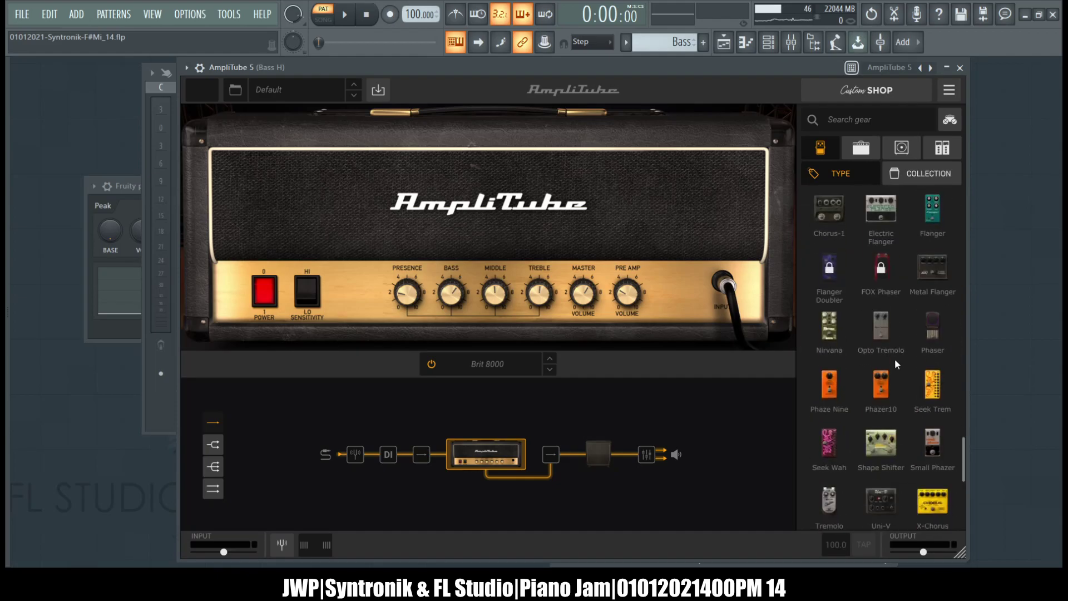
{"action": "scroll", "coordinate": [895, 363], "scroll_direction": "up", "scroll_amount": 3}
{"action": "scroll", "coordinate": [895, 358], "scroll_direction": "down", "scroll_amount": 2}
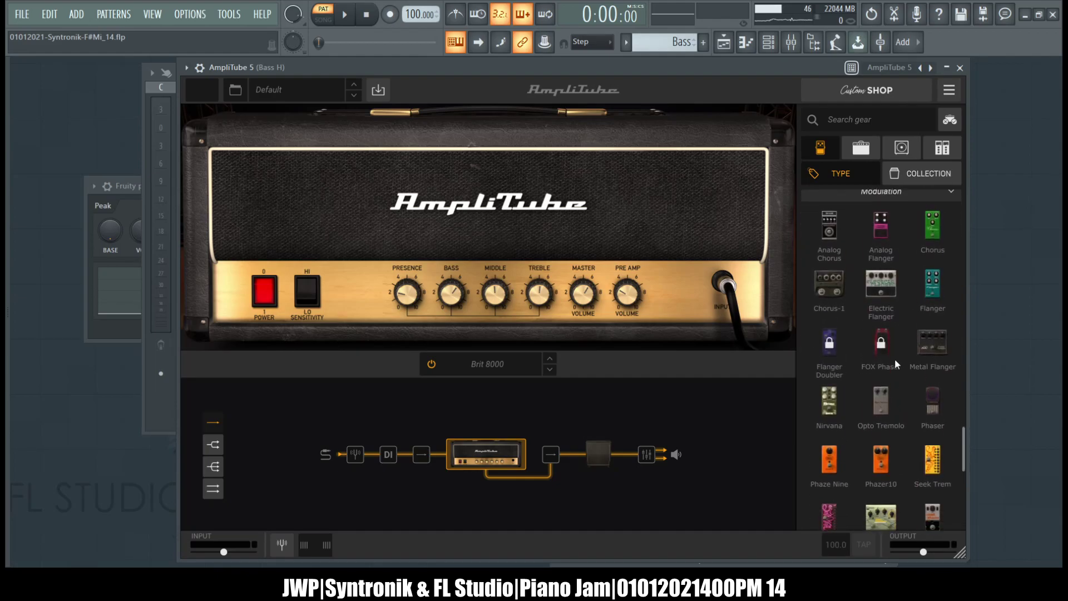
{"action": "left_click_drag", "start_coordinate": [802, 77], "coordinate": [738, 62]}
{"action": "scroll", "coordinate": [821, 334], "scroll_direction": "down", "scroll_amount": 3}
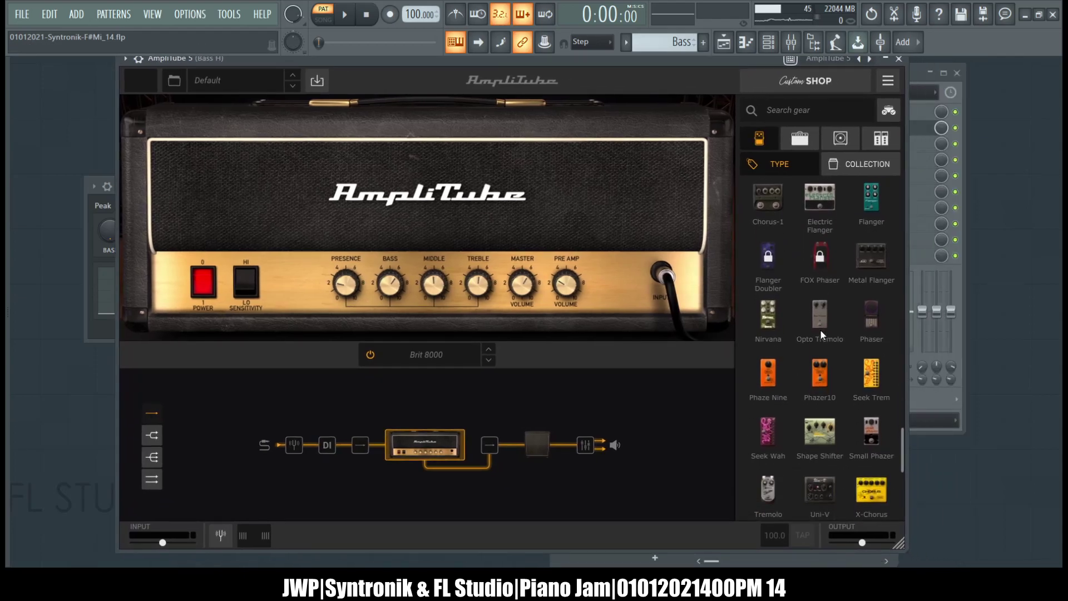
{"action": "scroll", "coordinate": [822, 334], "scroll_direction": "down", "scroll_amount": 1}
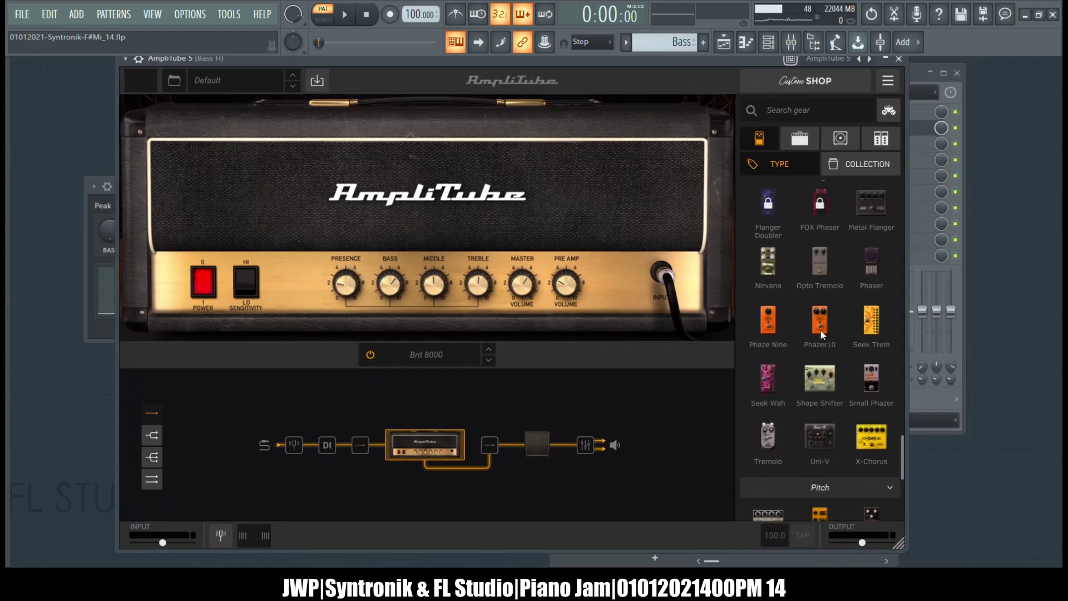
{"action": "scroll", "coordinate": [820, 333], "scroll_direction": "down", "scroll_amount": 8}
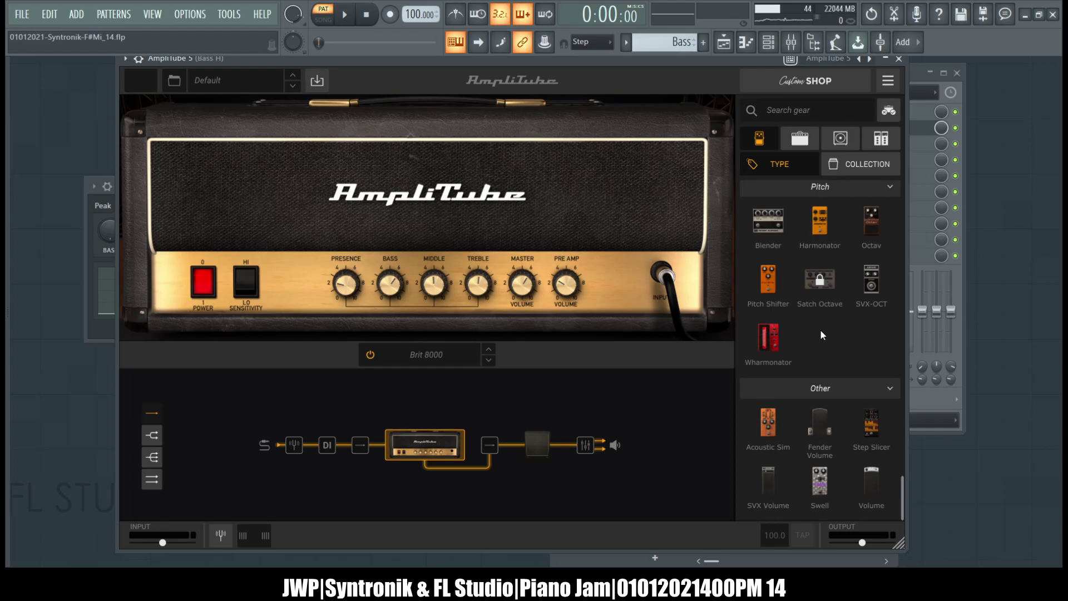
Step: Look back through the stompbox types from Pitch and Modulation up to the Delay pedals
{"action": "scroll", "coordinate": [821, 335], "scroll_direction": "up", "scroll_amount": 4}
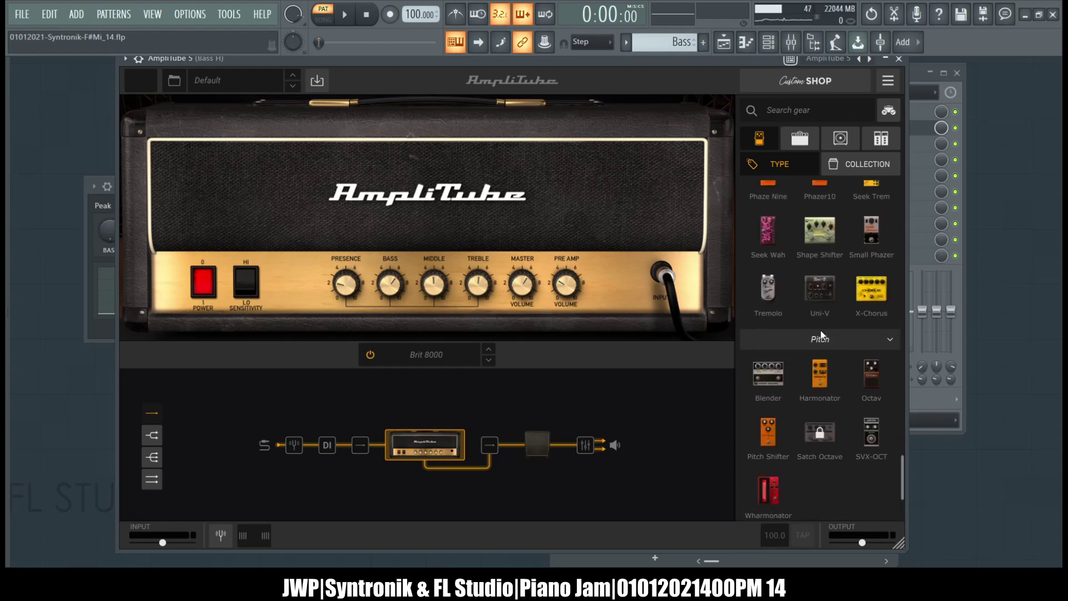
{"action": "scroll", "coordinate": [822, 335], "scroll_direction": "up", "scroll_amount": 1}
{"action": "scroll", "coordinate": [821, 334], "scroll_direction": "up", "scroll_amount": 3}
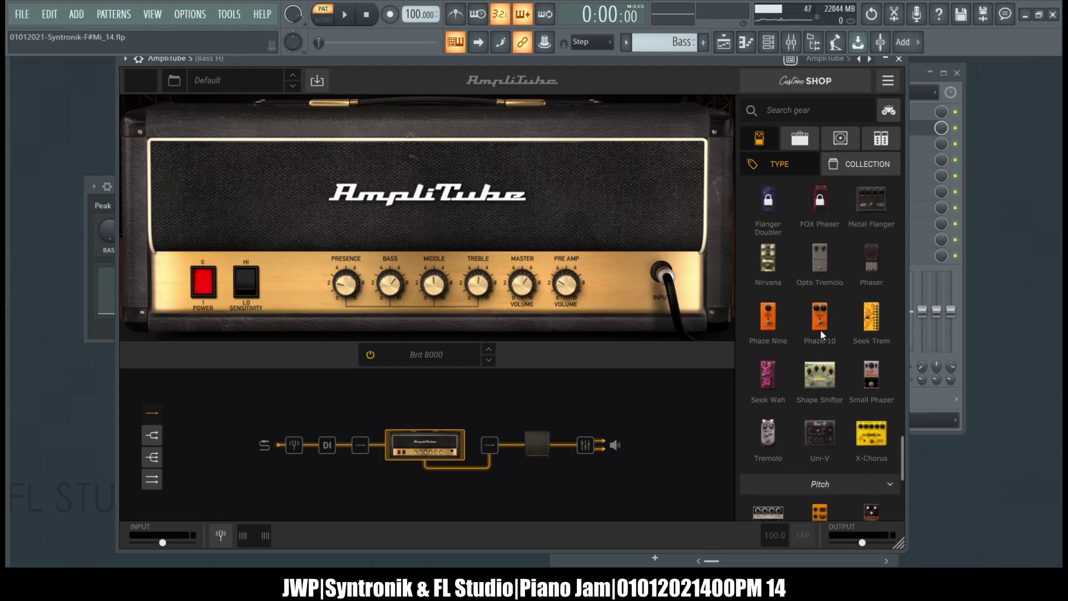
{"action": "scroll", "coordinate": [822, 331], "scroll_direction": "up", "scroll_amount": 2}
{"action": "scroll", "coordinate": [822, 334], "scroll_direction": "up", "scroll_amount": 3}
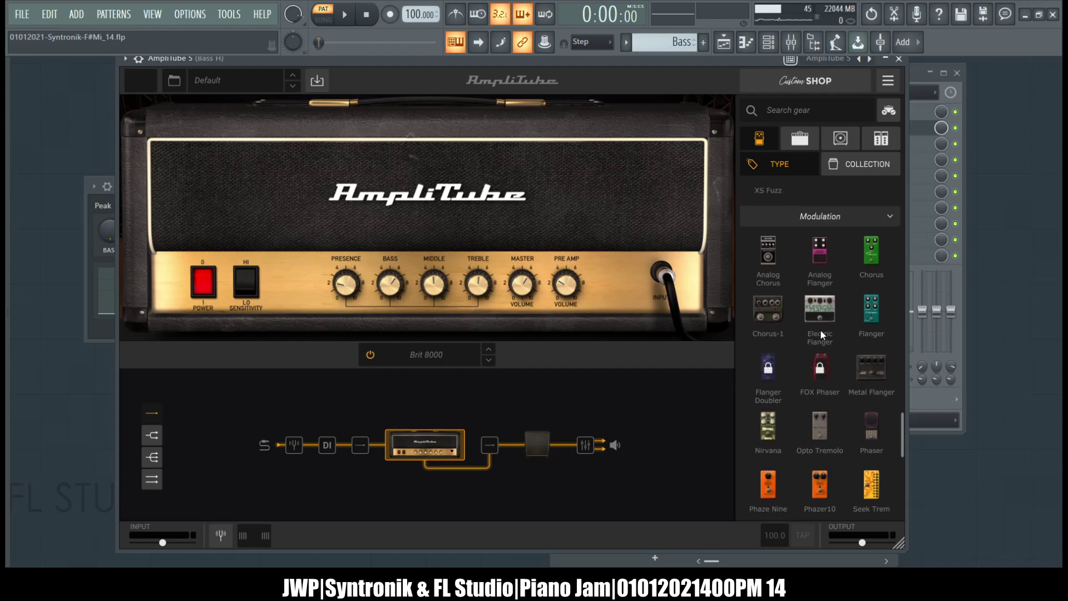
{"action": "scroll", "coordinate": [821, 334], "scroll_direction": "up", "scroll_amount": 8}
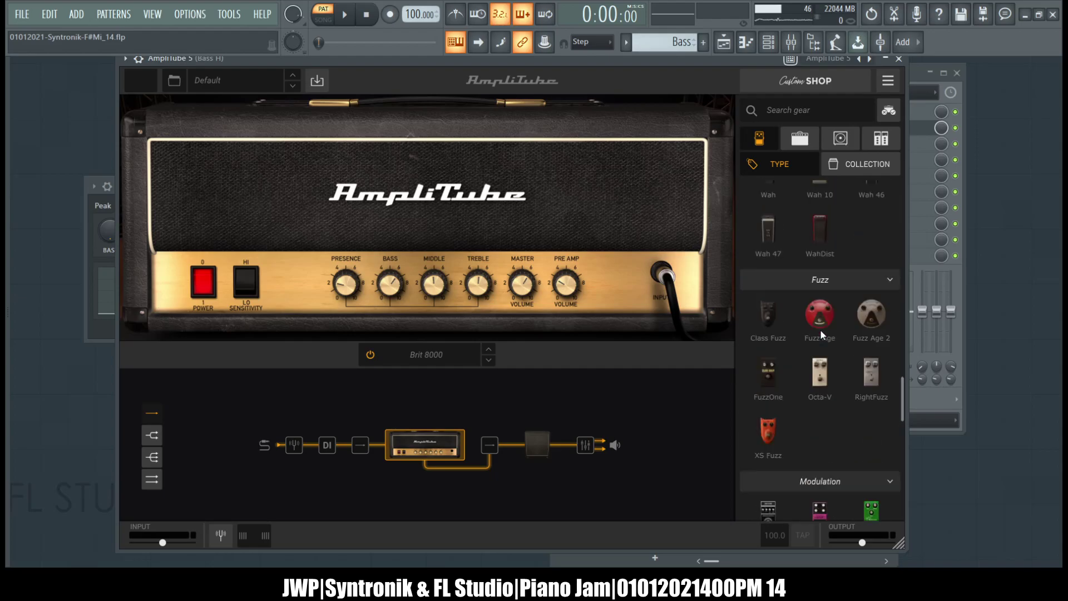
{"action": "scroll", "coordinate": [821, 334], "scroll_direction": "up", "scroll_amount": 4}
{"action": "scroll", "coordinate": [821, 335], "scroll_direction": "down", "scroll_amount": 10}
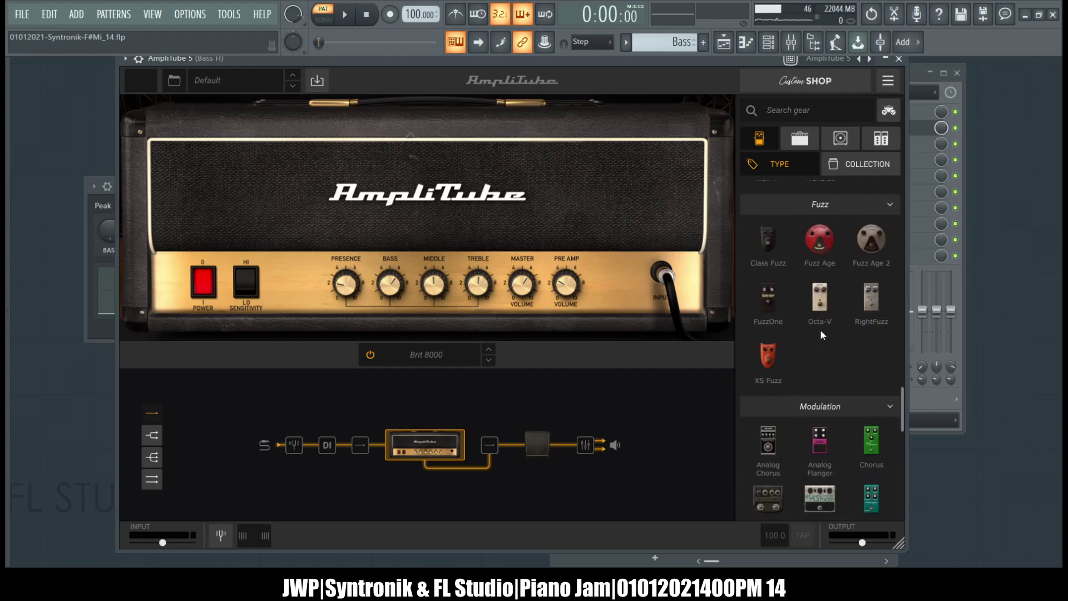
{"action": "scroll", "coordinate": [822, 334], "scroll_direction": "down", "scroll_amount": 5}
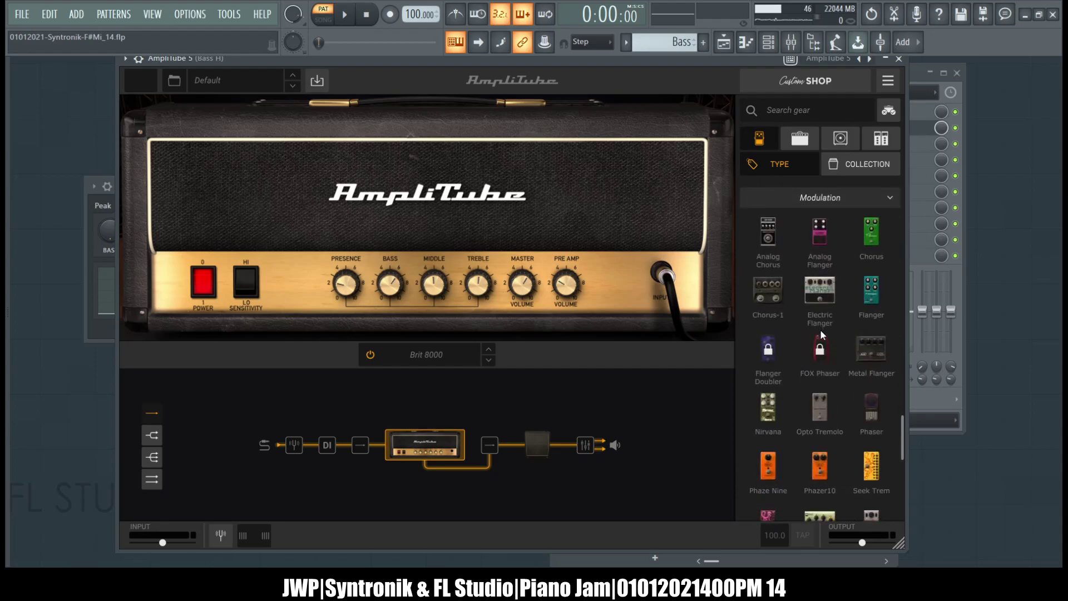
{"action": "scroll", "coordinate": [821, 334], "scroll_direction": "down", "scroll_amount": 4}
{"action": "scroll", "coordinate": [822, 334], "scroll_direction": "up", "scroll_amount": 2}
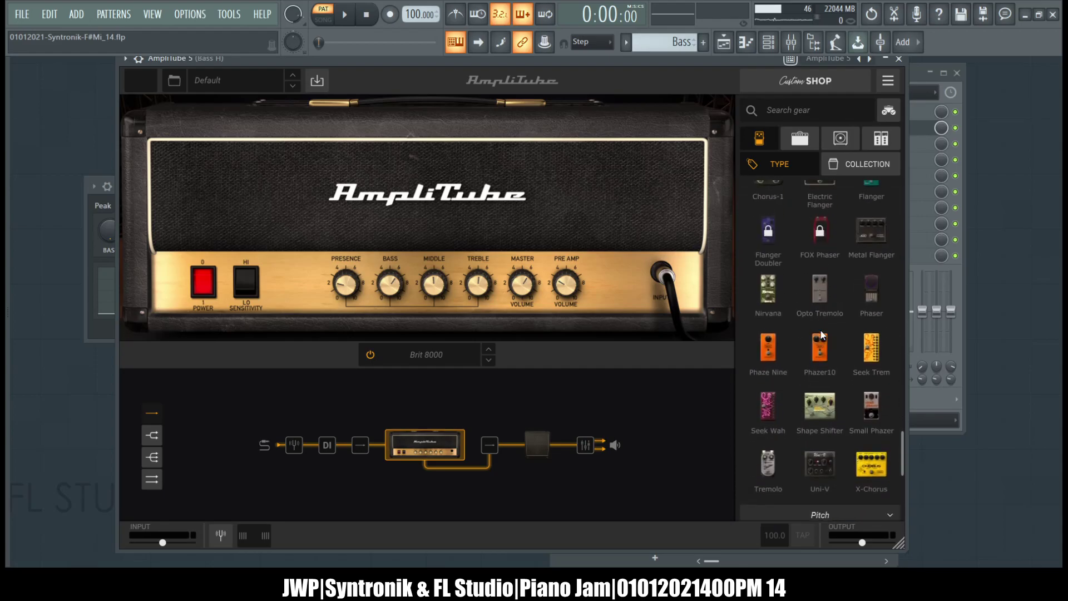
{"action": "scroll", "coordinate": [821, 334], "scroll_direction": "up", "scroll_amount": 5}
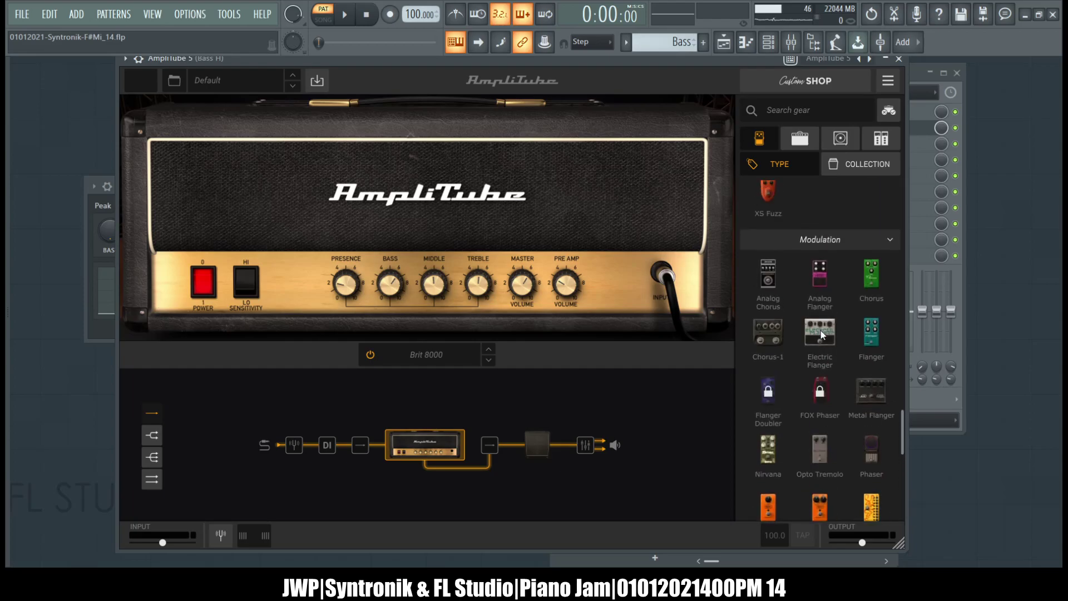
{"action": "scroll", "coordinate": [822, 334], "scroll_direction": "up", "scroll_amount": 6}
{"action": "scroll", "coordinate": [821, 334], "scroll_direction": "up", "scroll_amount": 12}
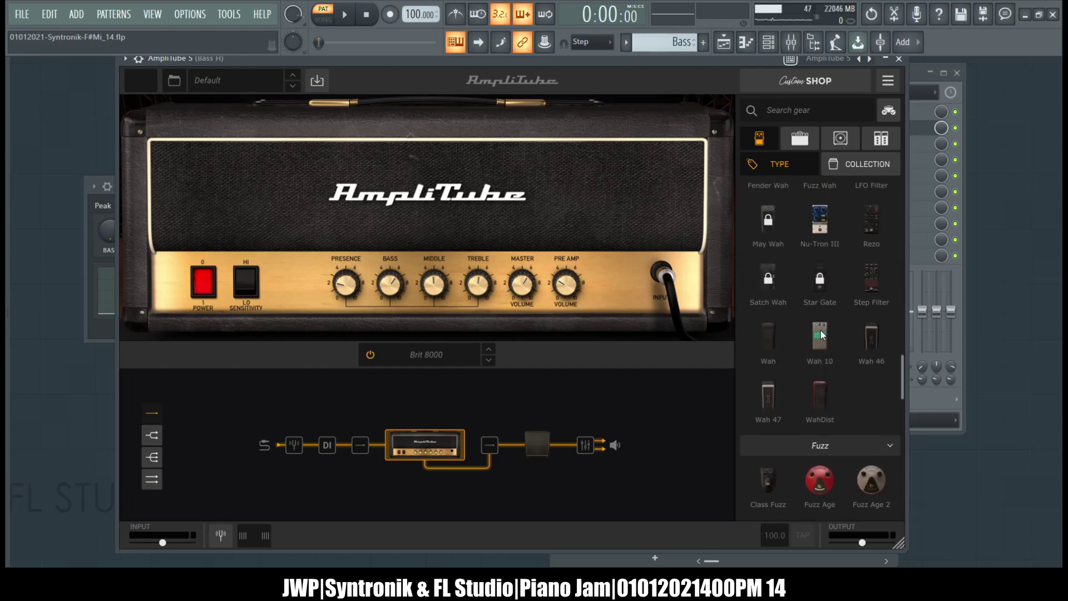
{"action": "scroll", "coordinate": [822, 335], "scroll_direction": "up", "scroll_amount": 12}
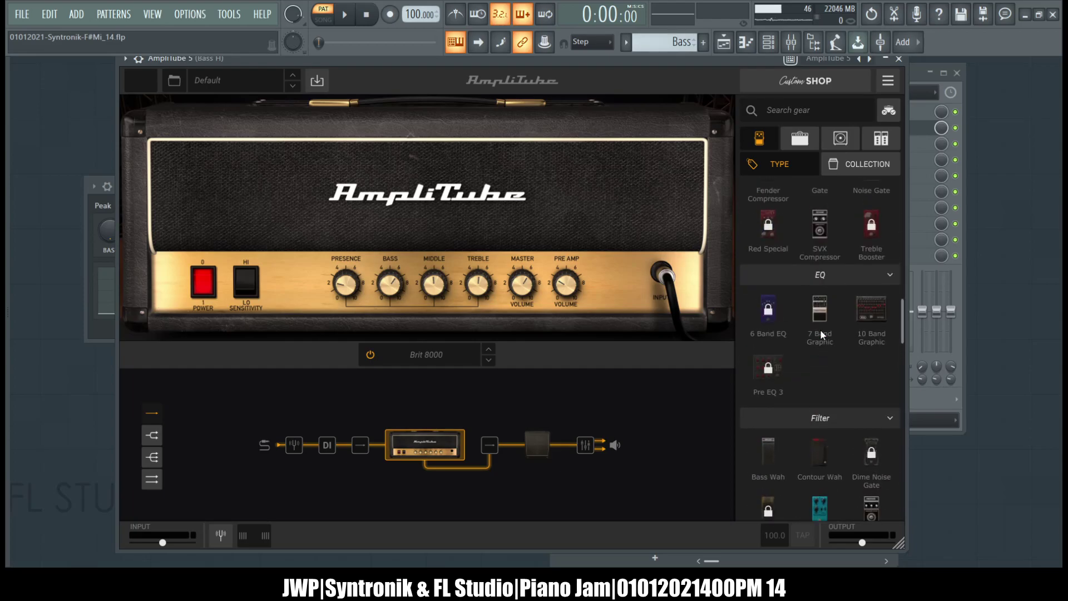
{"action": "scroll", "coordinate": [821, 335], "scroll_direction": "up", "scroll_amount": 15}
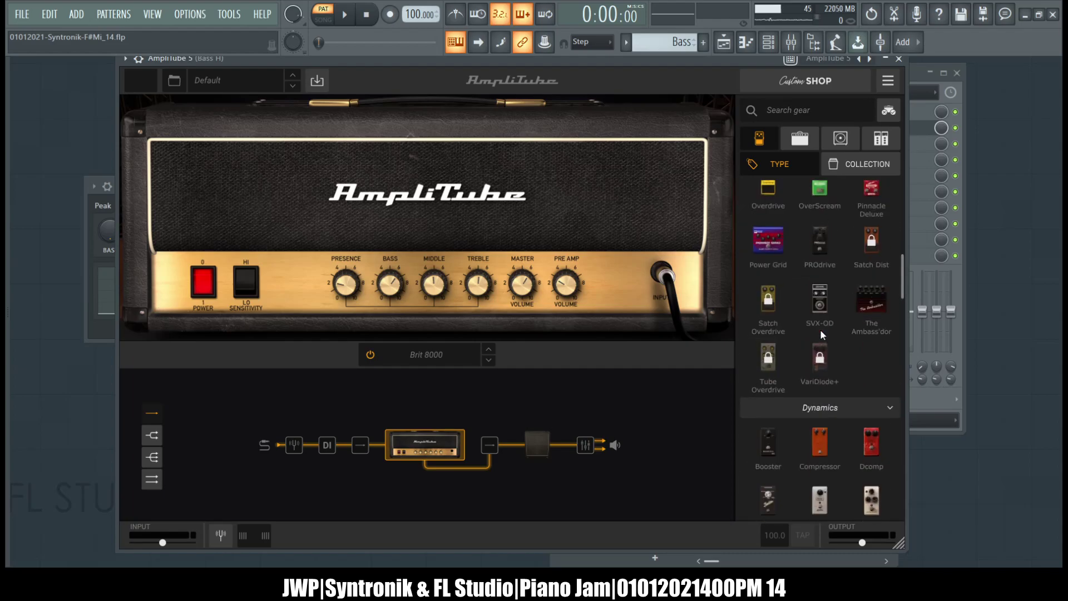
{"action": "scroll", "coordinate": [822, 334], "scroll_direction": "up", "scroll_amount": 8}
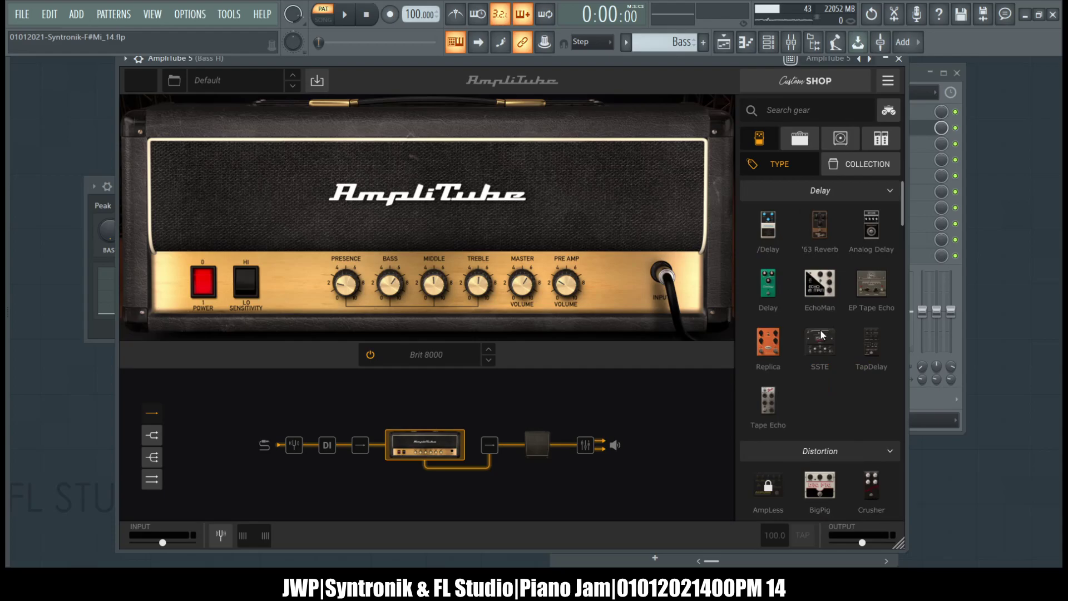
Step: Insert the '63 Reverb pedal directly after the DI block in the signal chain and play the pattern briefly
{"action": "left_click", "coordinate": [820, 238]}
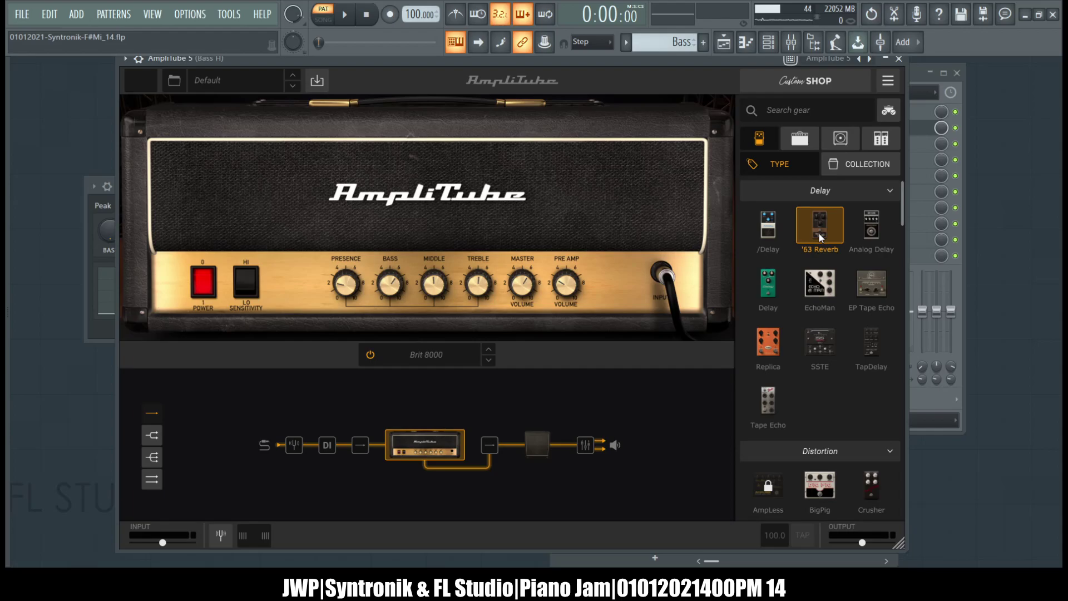
{"action": "left_click_drag", "start_coordinate": [820, 237], "coordinate": [335, 454]}
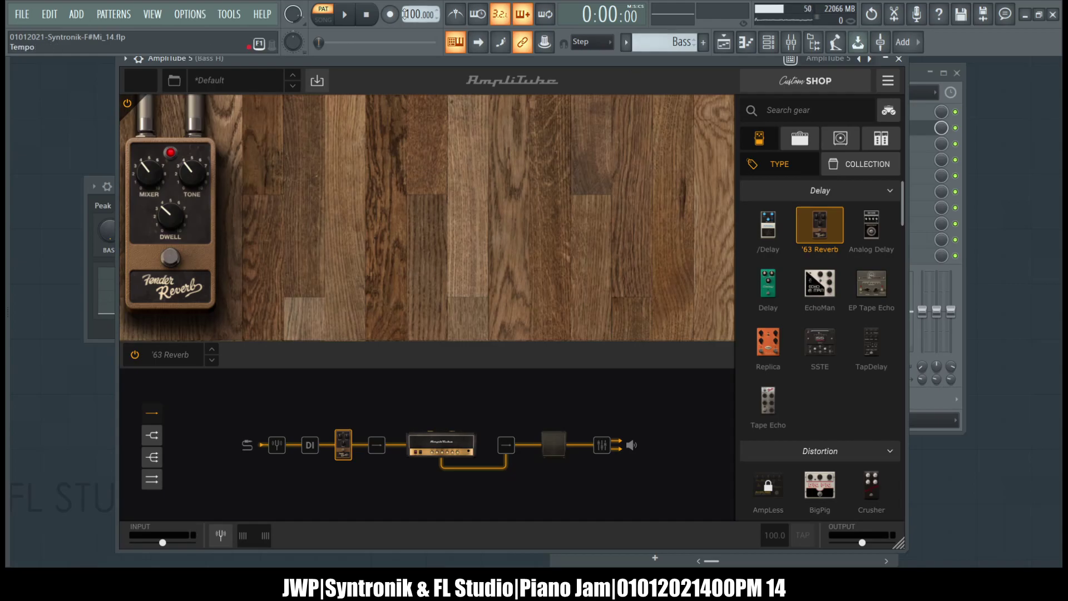
{"action": "left_click", "coordinate": [345, 15]}
{"action": "left_click", "coordinate": [345, 15]}
Step: Bypass the Brit 8000 amplifier in the signal chain
{"action": "left_click", "coordinate": [434, 446]}
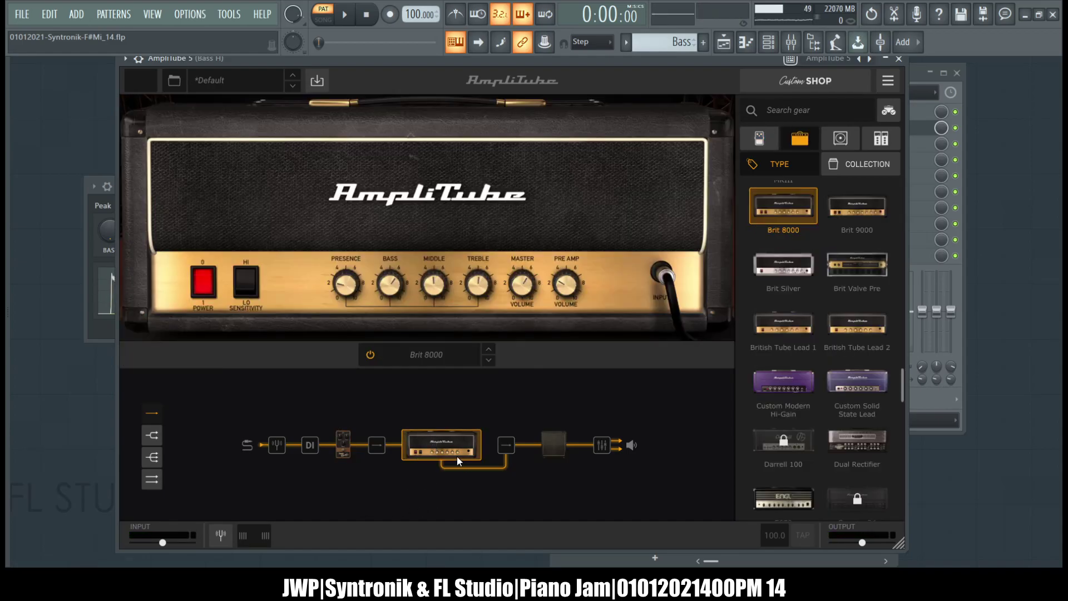
{"action": "left_click", "coordinate": [370, 356]}
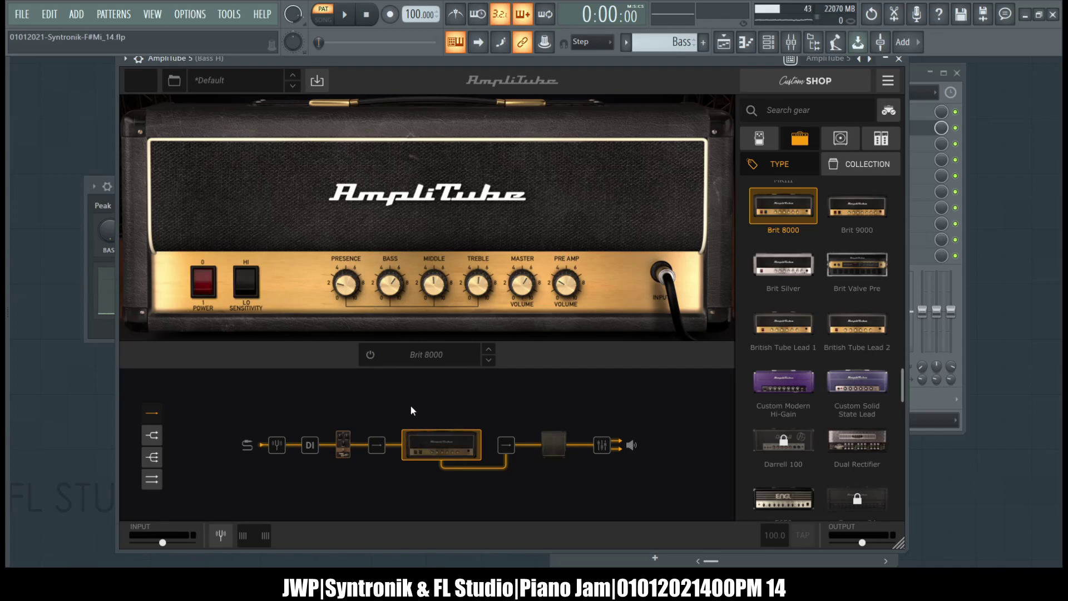
{"action": "left_click", "coordinate": [375, 449]}
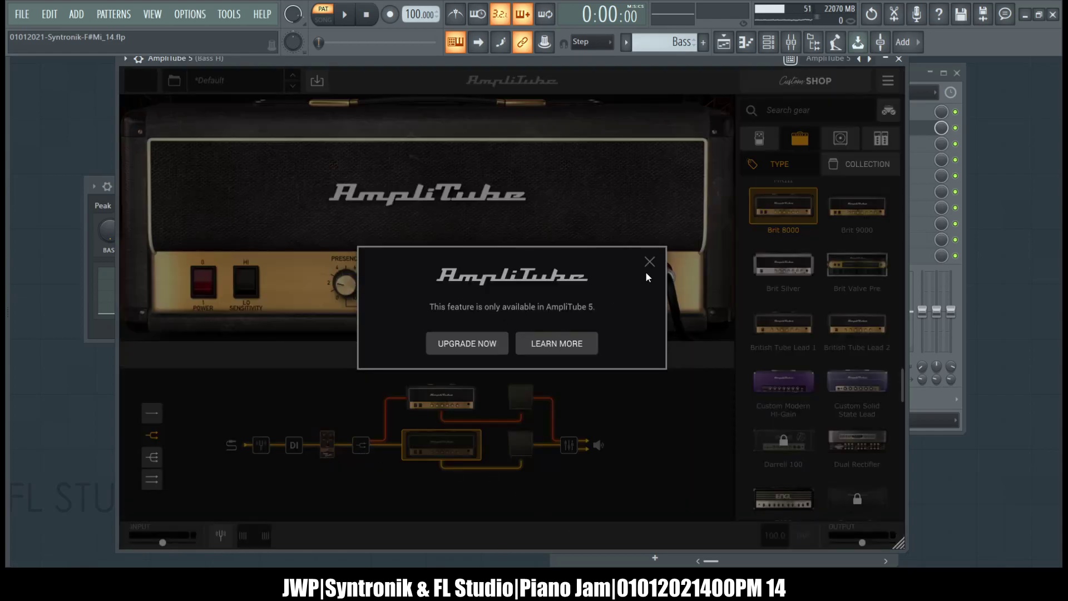
{"action": "left_click", "coordinate": [648, 262]}
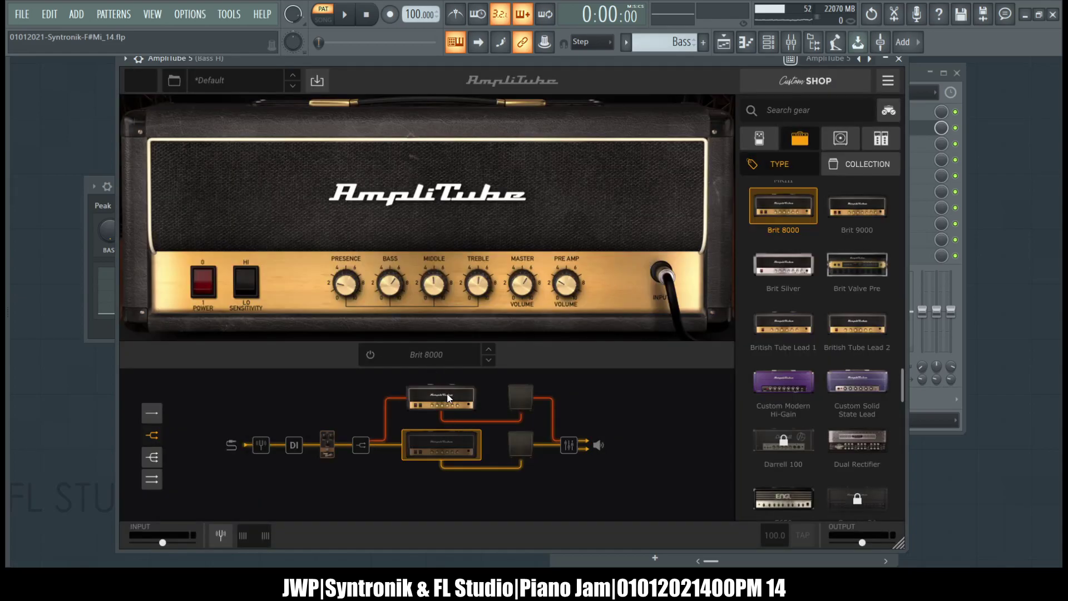
{"action": "left_click", "coordinate": [361, 447]}
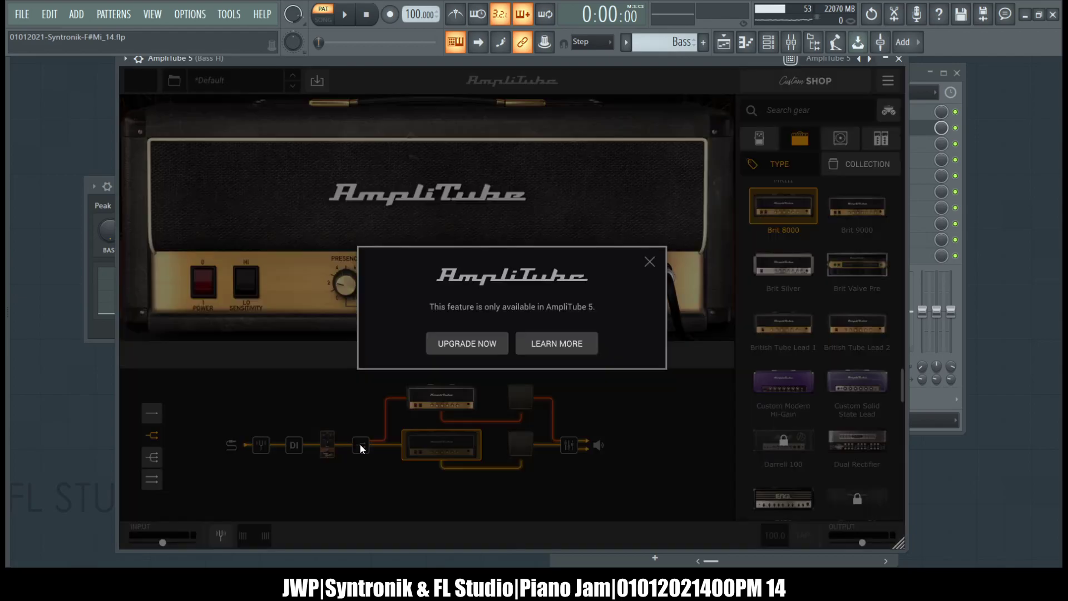
{"action": "left_click", "coordinate": [649, 261]}
{"action": "left_click", "coordinate": [444, 404]}
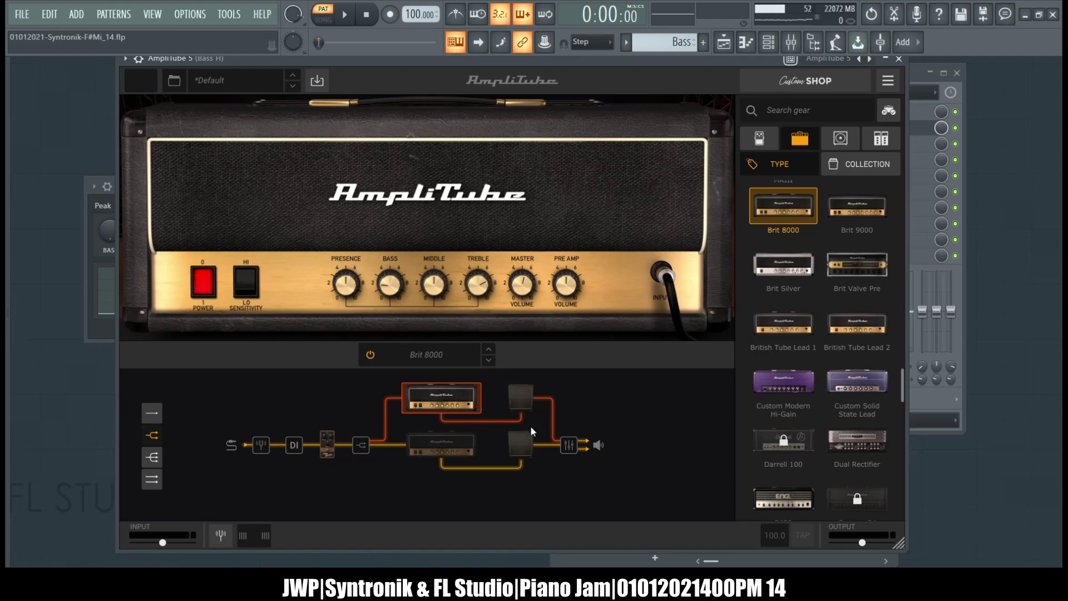
{"action": "left_click", "coordinate": [523, 402]}
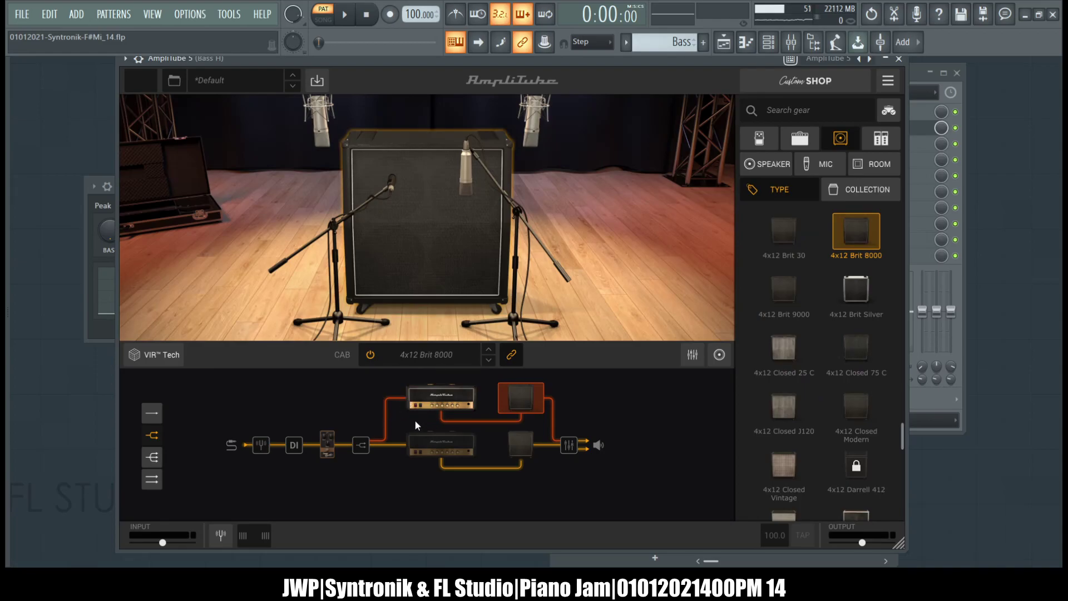
{"action": "left_click", "coordinate": [364, 449]}
{"action": "left_click", "coordinate": [649, 261]}
{"action": "left_click", "coordinate": [152, 413]}
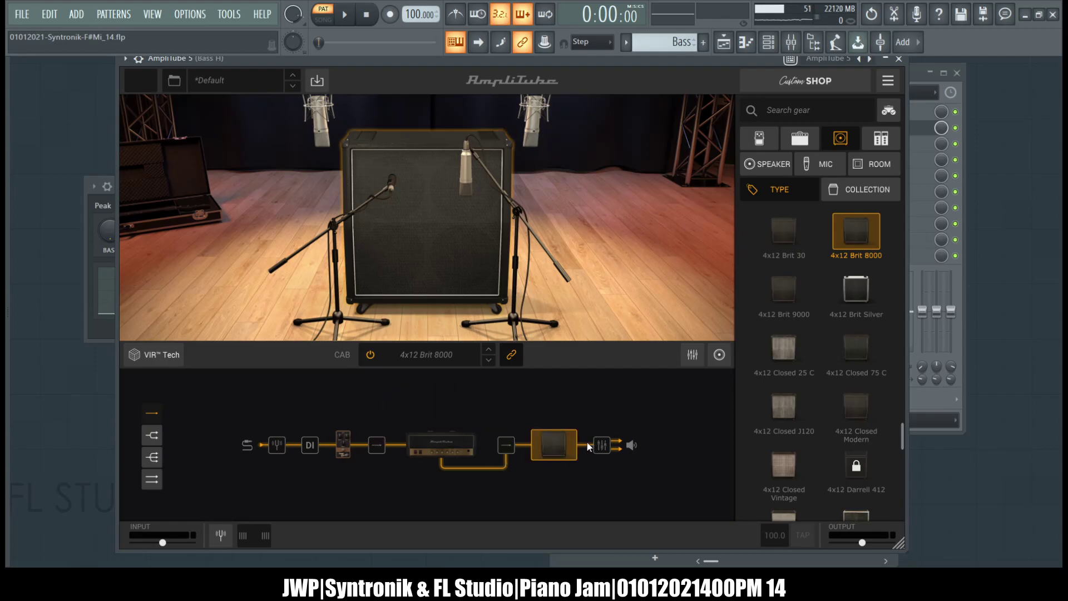
Step: Bypass the 4x12 Brit 8000 cabinet and show the Brit 8000 amplifier
{"action": "left_click", "coordinate": [371, 356]}
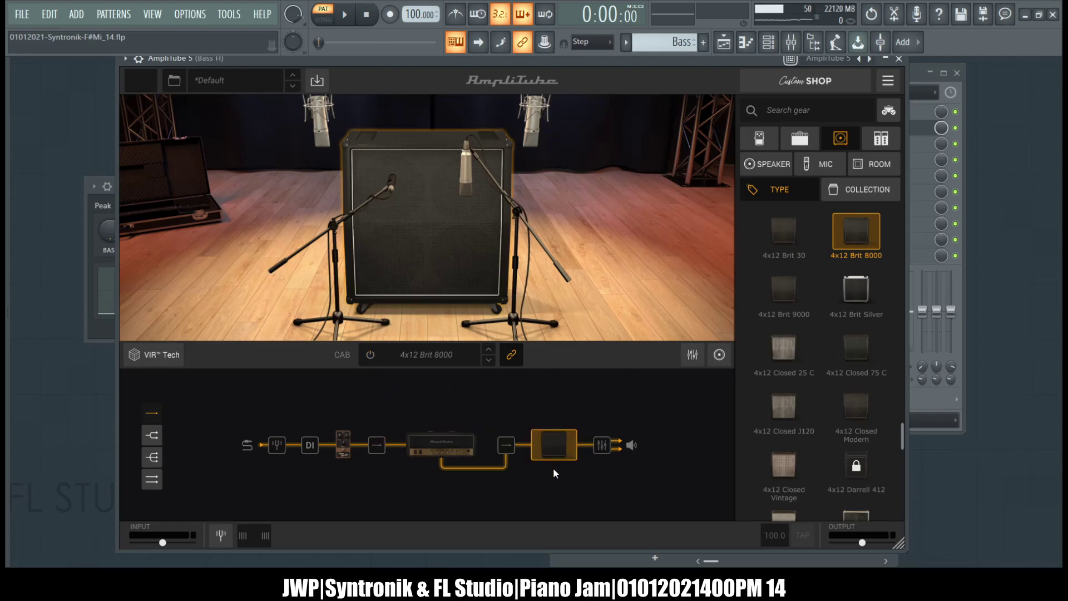
{"action": "left_click", "coordinate": [428, 444]}
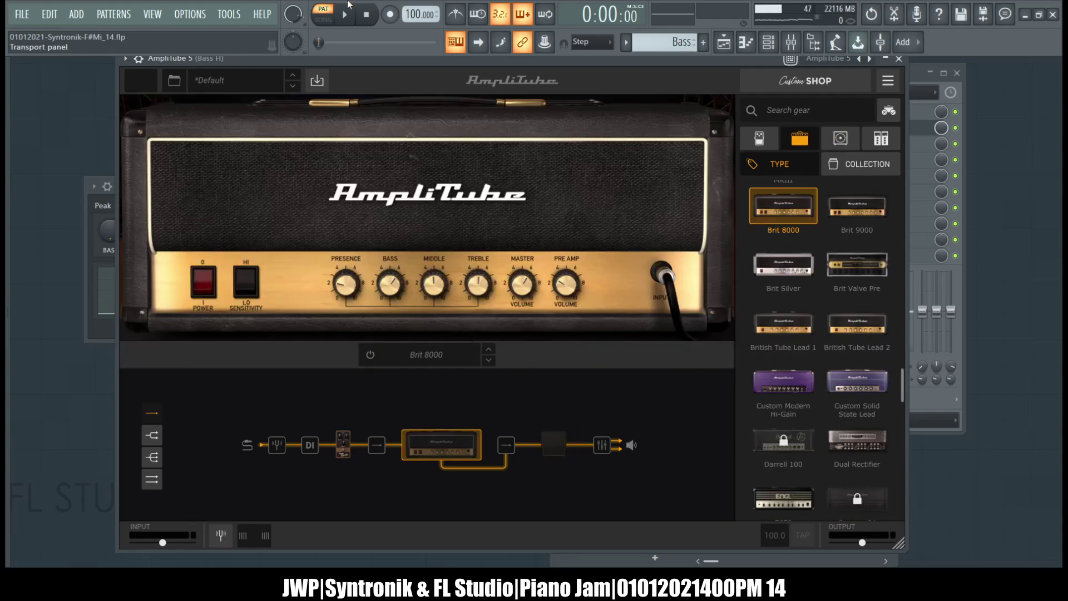
Step: Adjust the '63 Reverb pedal's Mixer, Dwell and Tone knobs while the bass pattern plays, and stop playback
{"action": "key", "text": "space"}
{"action": "left_click", "coordinate": [344, 450]}
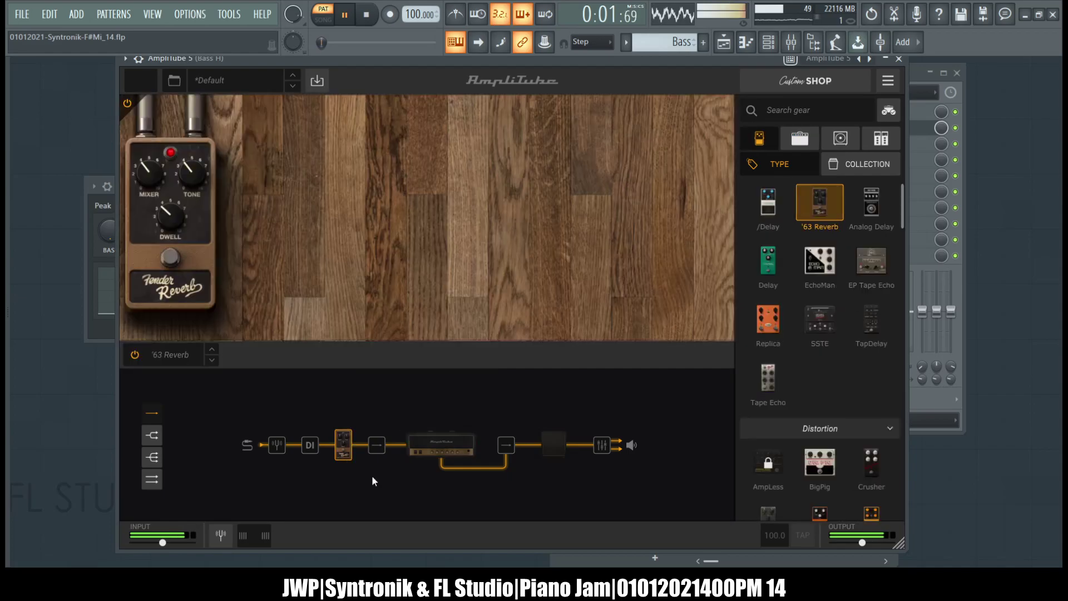
{"action": "left_click_drag", "start_coordinate": [170, 220], "coordinate": [162, 96]}
{"action": "mouse_move", "coordinate": [192, 173]}
{"action": "left_mouse_down"}
{"action": "mouse_move", "coordinate": [199, 127]}
{"action": "mouse_move", "coordinate": [203, 173]}
{"action": "left_mouse_up"}
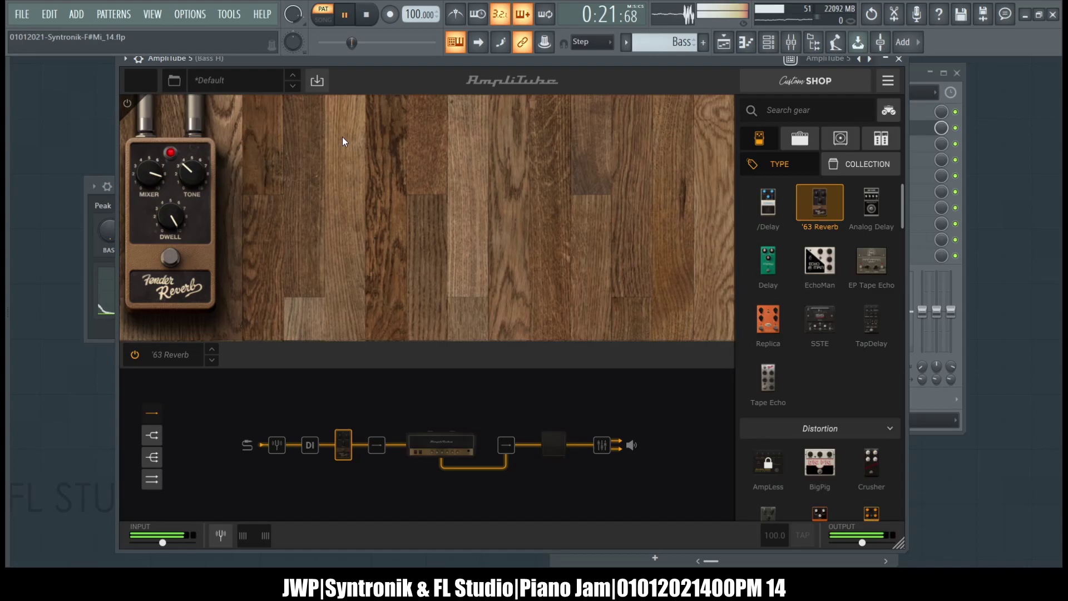
{"action": "key", "text": "space"}
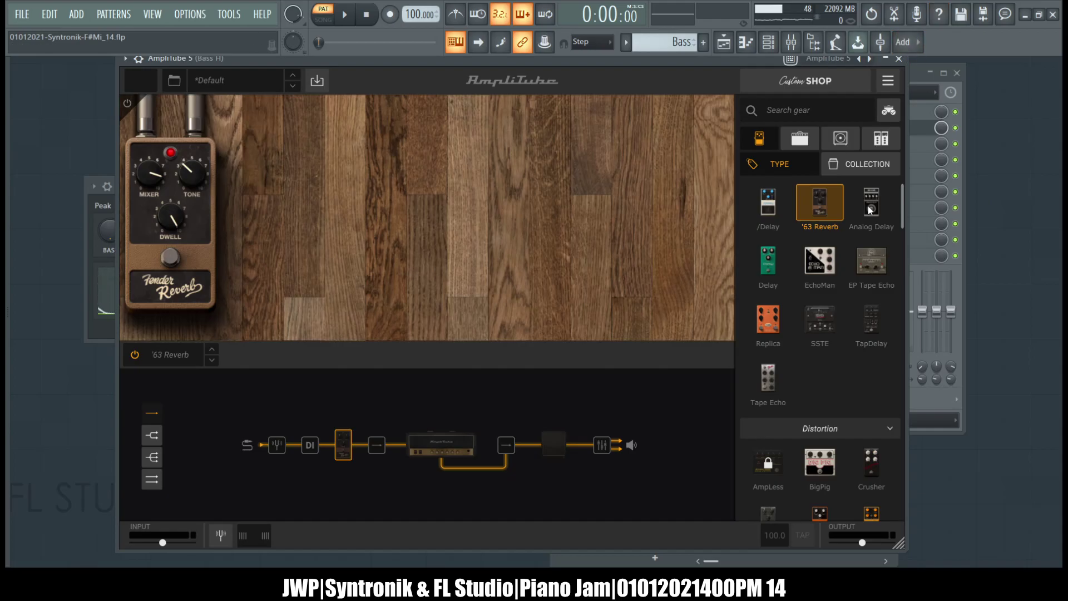
{"action": "left_click_drag", "start_coordinate": [808, 333], "coordinate": [400, 235]}
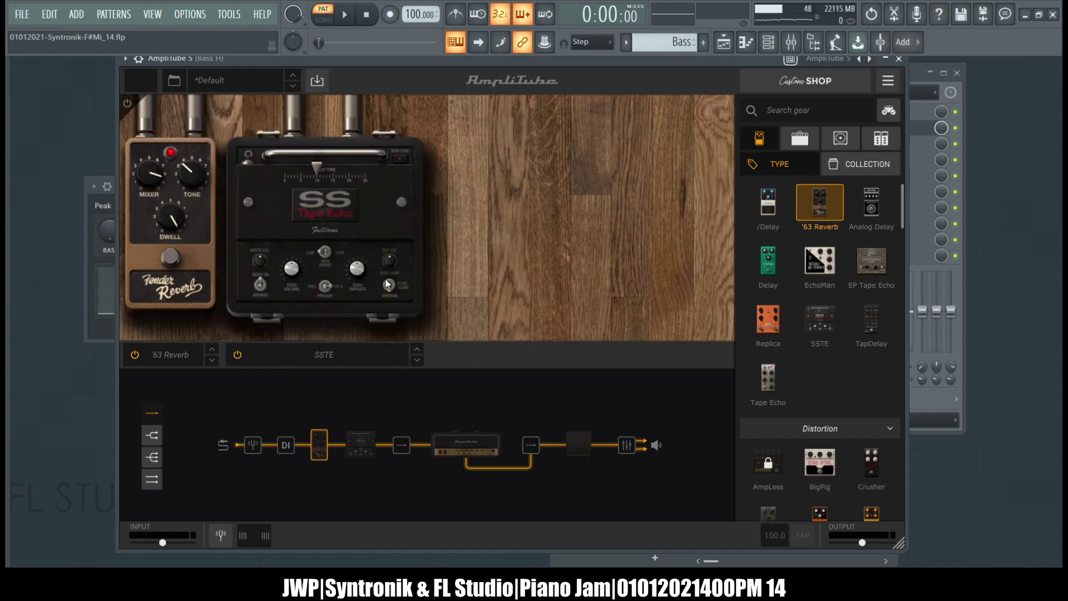
{"action": "left_click", "coordinate": [345, 165]}
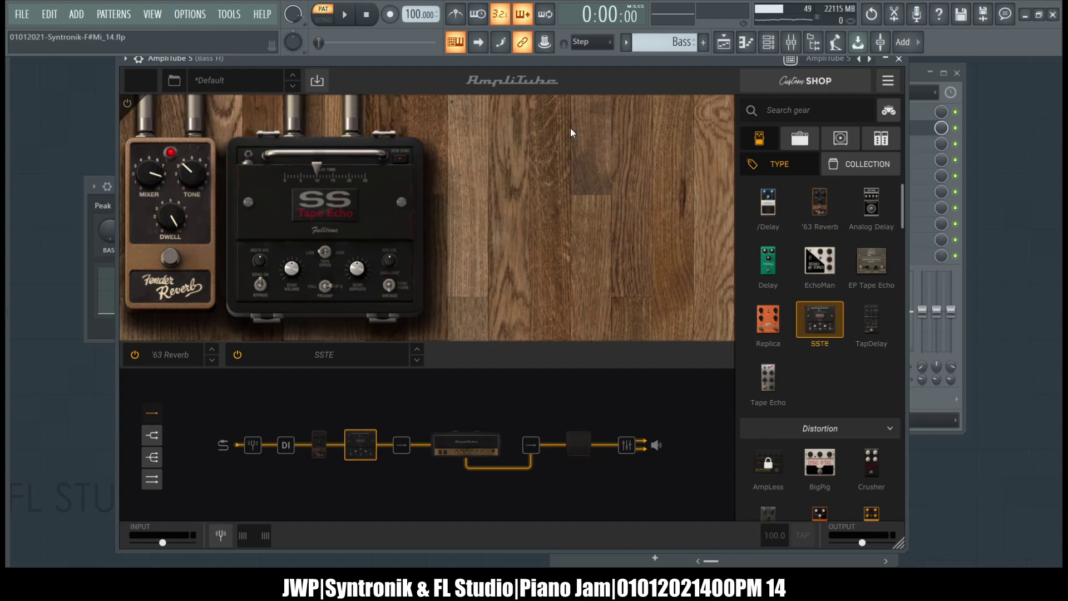
{"action": "right_click", "coordinate": [289, 200]}
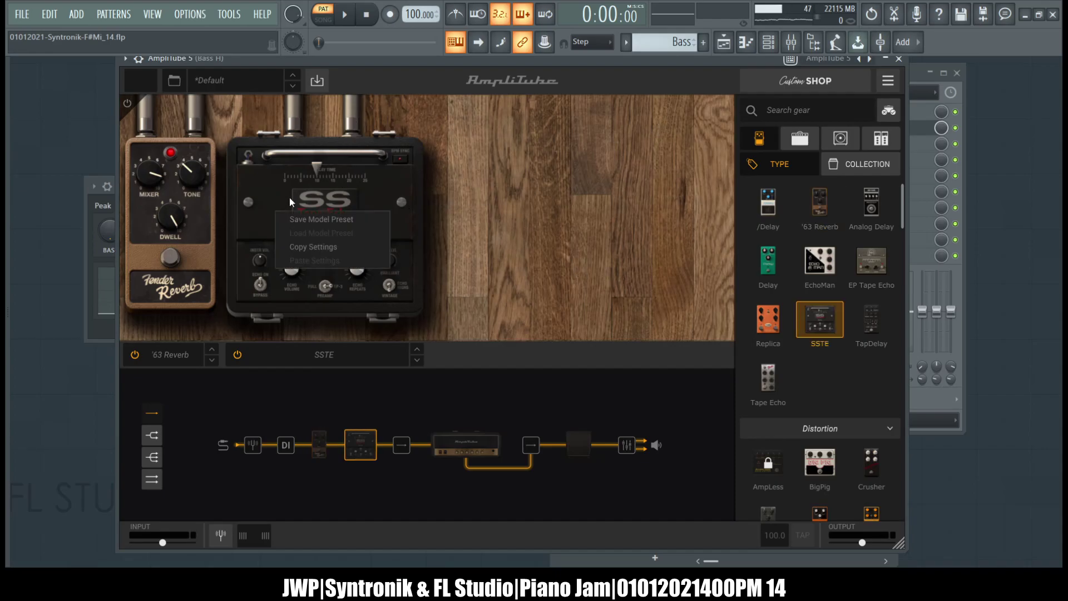
{"action": "left_click", "coordinate": [359, 443]}
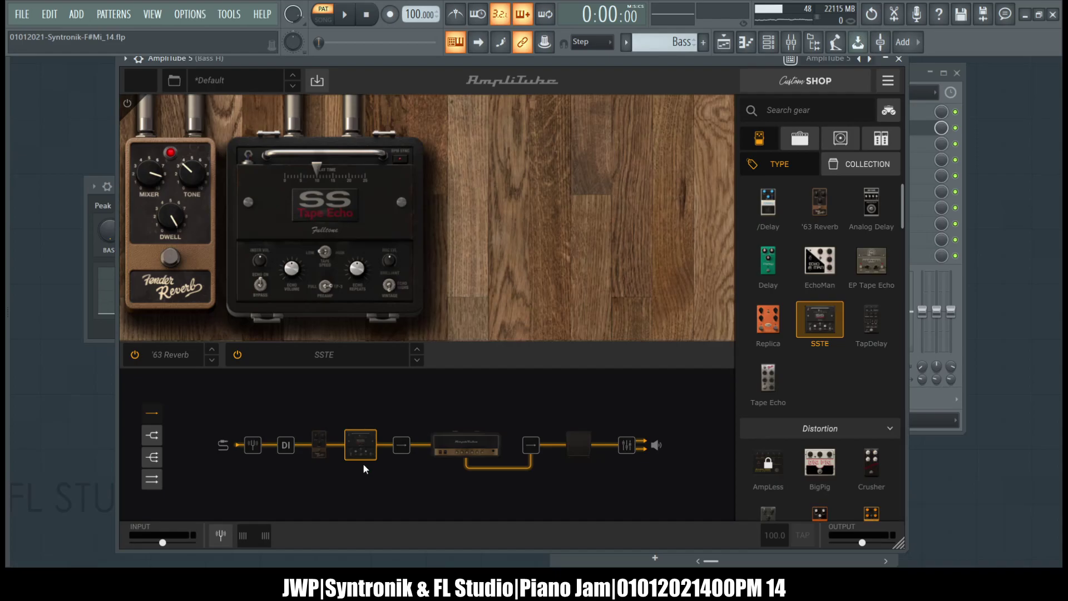
{"action": "key", "text": "Delete"}
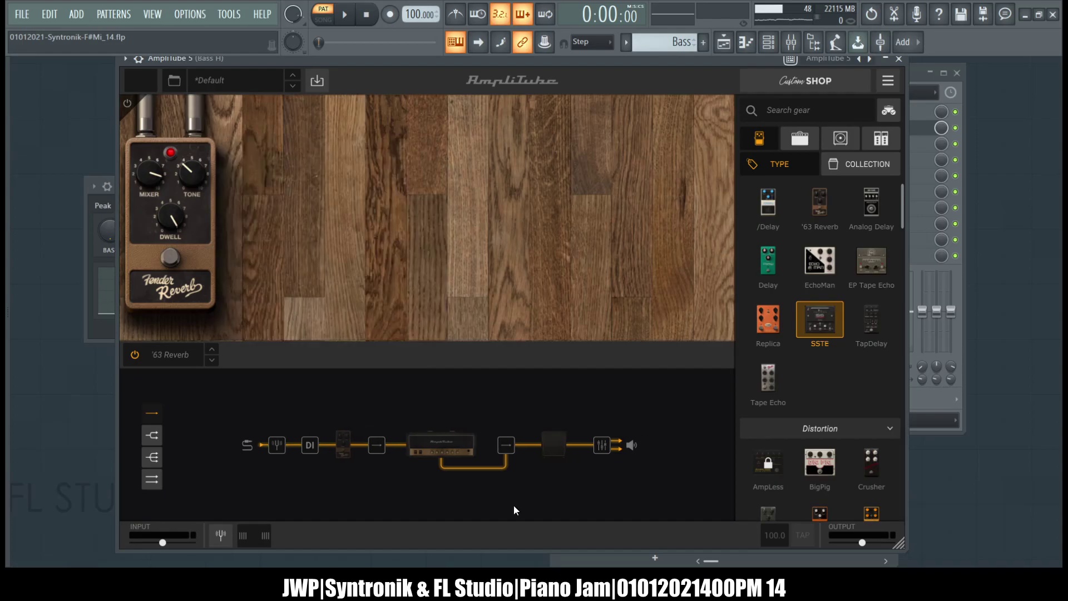
Step: Replace AmpliTube 5 with AmpliTube 4 in the first effect slot of the Bass H track and reposition its window
{"action": "left_click", "coordinate": [919, 77]}
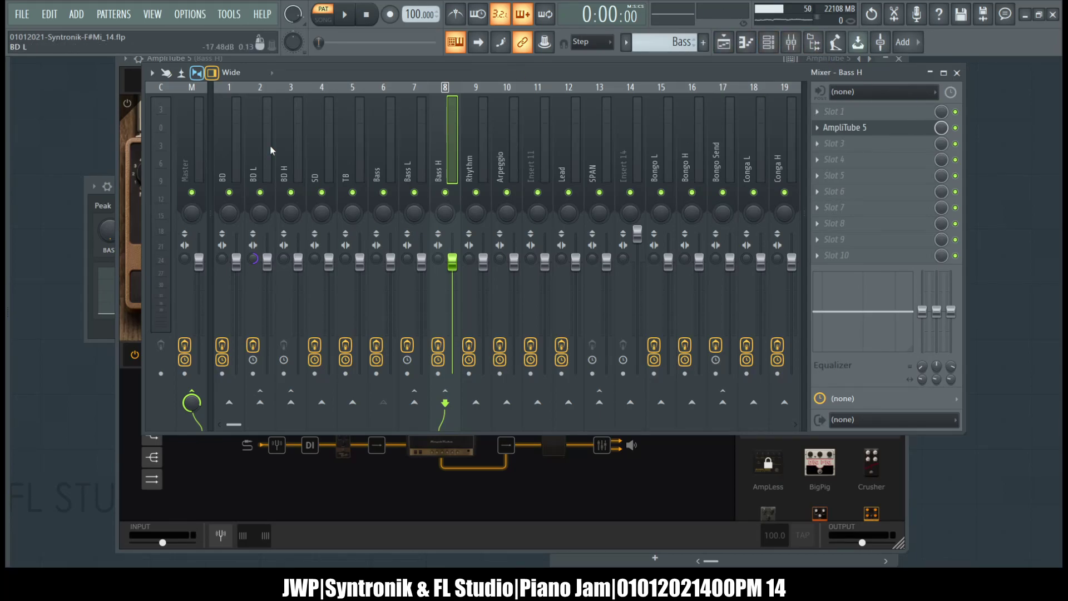
{"action": "mouse_move", "coordinate": [8, 234]}
{"action": "left_click_drag", "start_coordinate": [128, 264], "coordinate": [420, 509]}
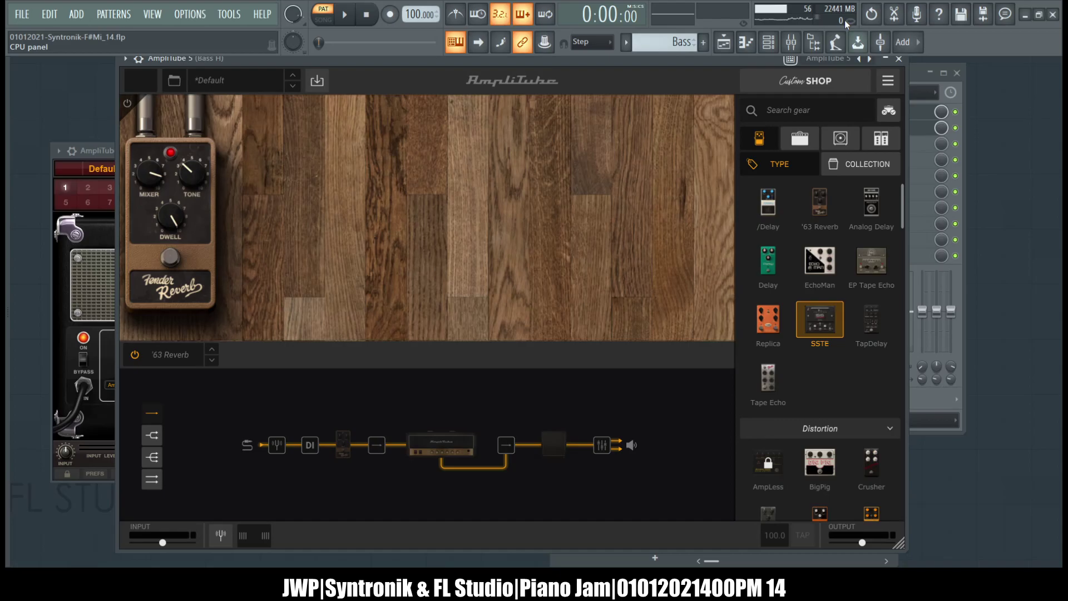
{"action": "left_click", "coordinate": [915, 76]}
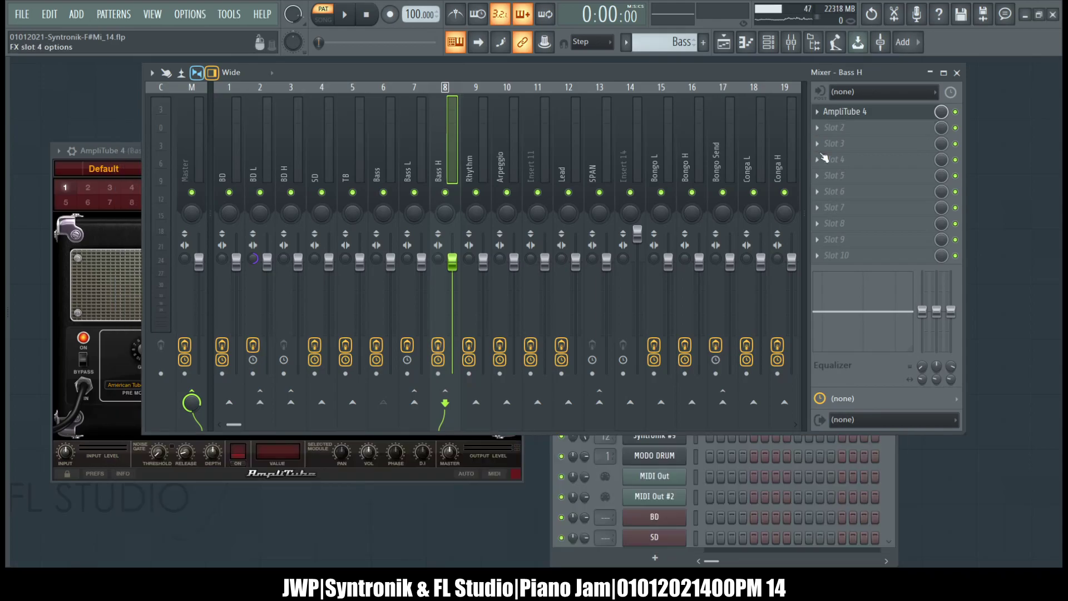
{"action": "left_click", "coordinate": [898, 115]}
{"action": "left_click_drag", "start_coordinate": [308, 148], "coordinate": [538, 132]}
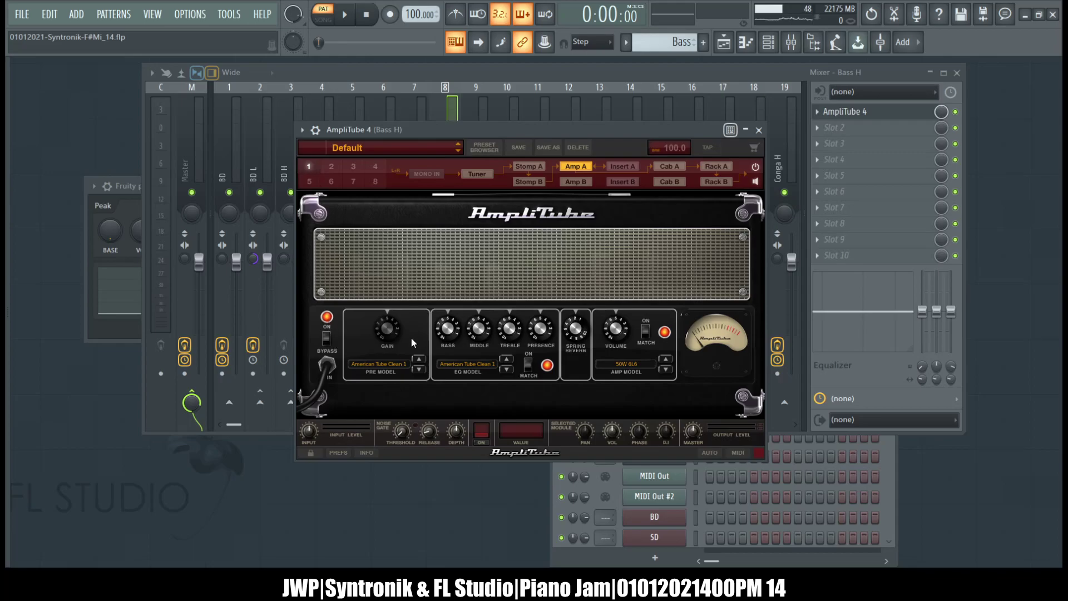
Step: Bypass the Amp A module of AmpliTube 4 and check the Cab A, Stomp A and Insert A modules before returning to Amp A
{"action": "left_click", "coordinate": [326, 343]}
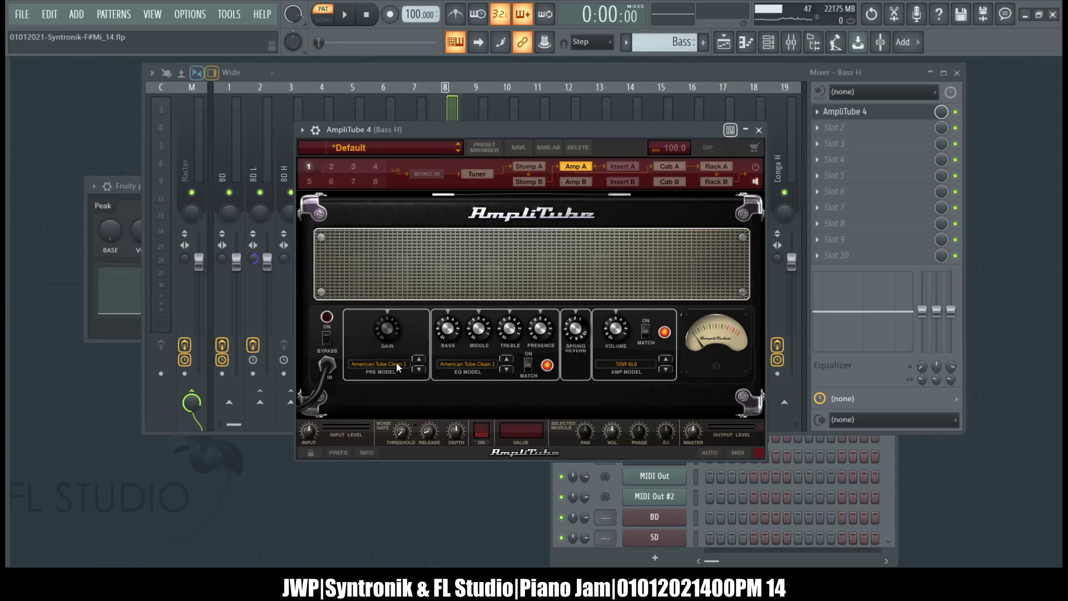
{"action": "left_click", "coordinate": [668, 169]}
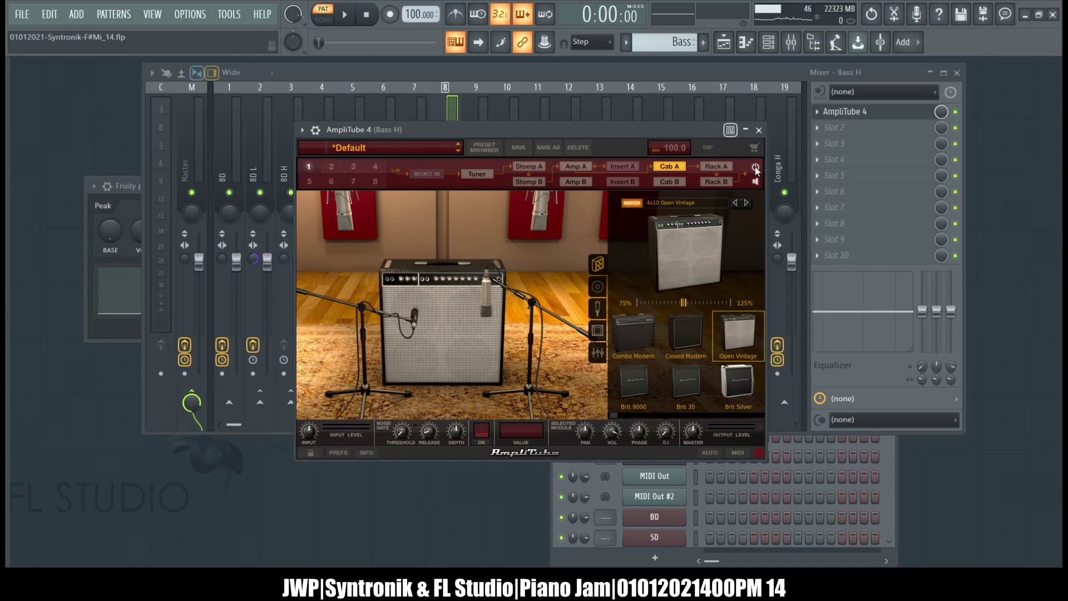
{"action": "left_click", "coordinate": [537, 167]}
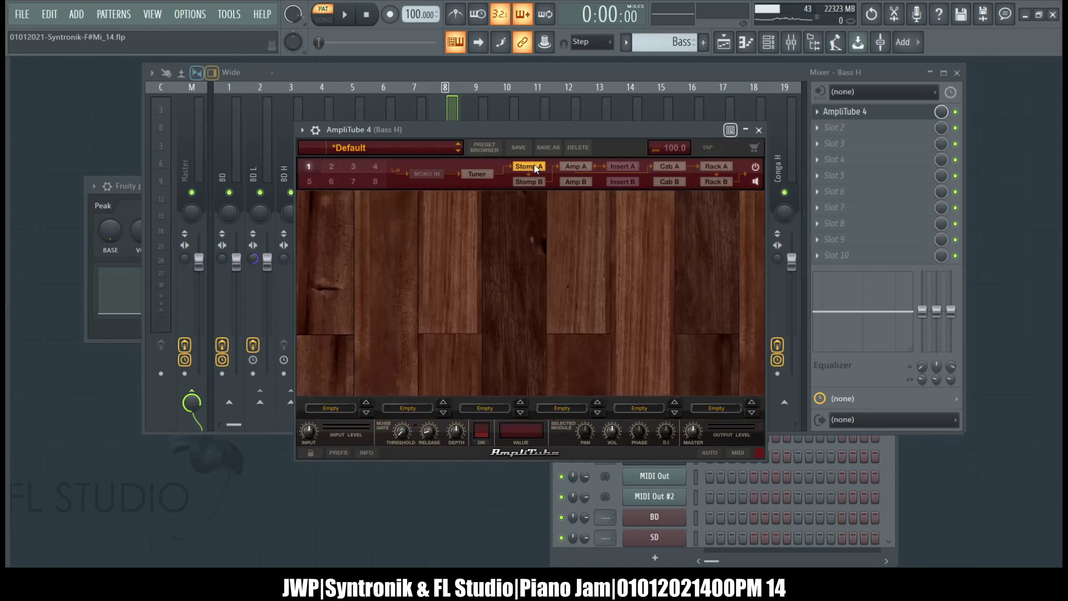
{"action": "left_click", "coordinate": [634, 168]}
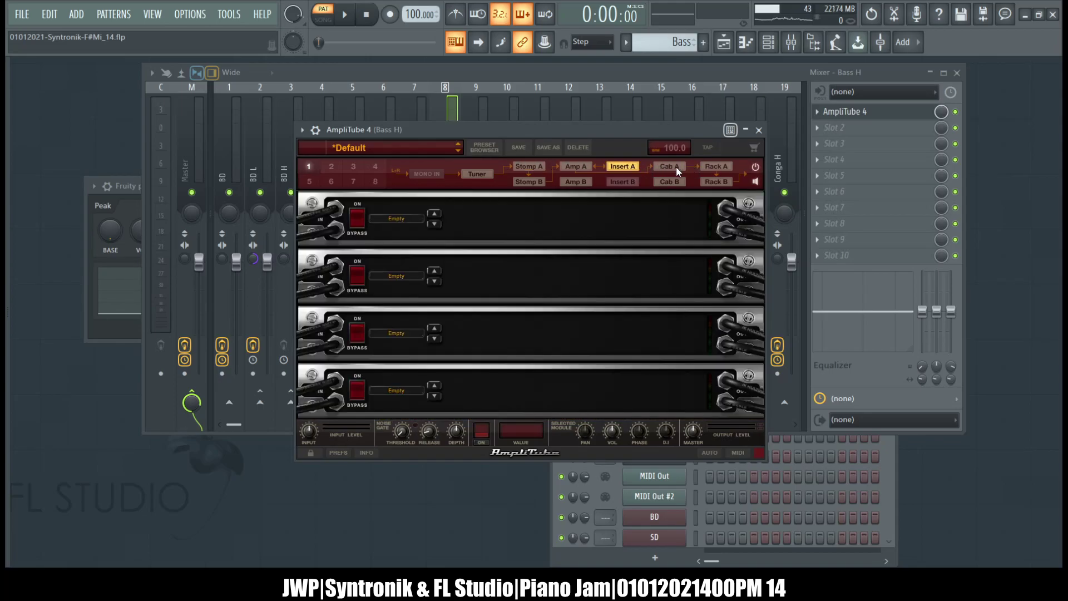
{"action": "left_click", "coordinate": [579, 168]}
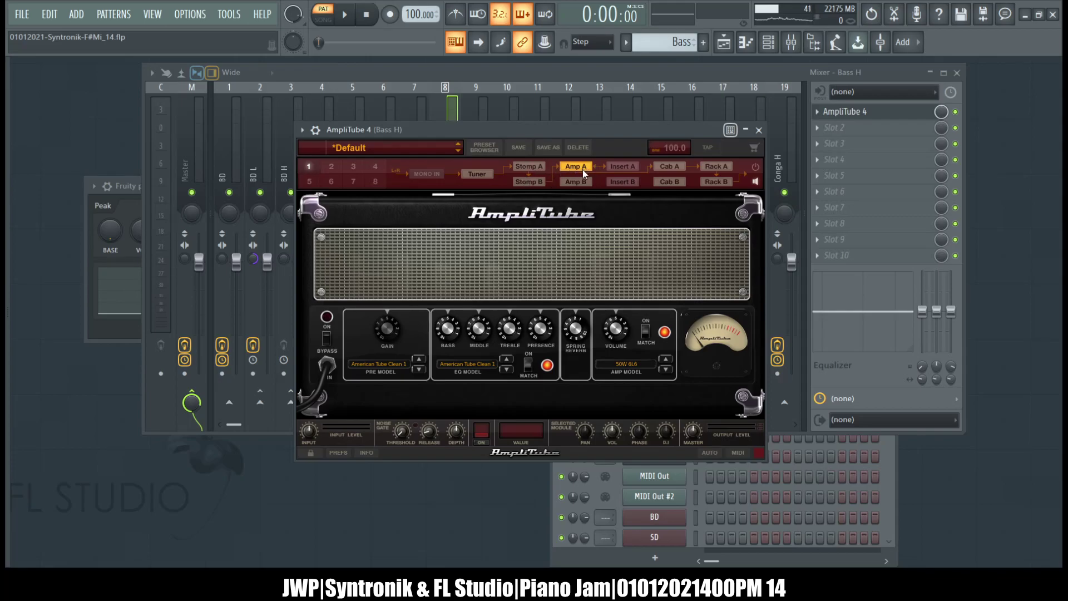
Step: Load the Fender '63 Reverb pedal into the first slot of AmpliTube's Stomp A chain for Bass H
{"action": "left_click", "coordinate": [707, 167]}
{"action": "left_click", "coordinate": [711, 183]}
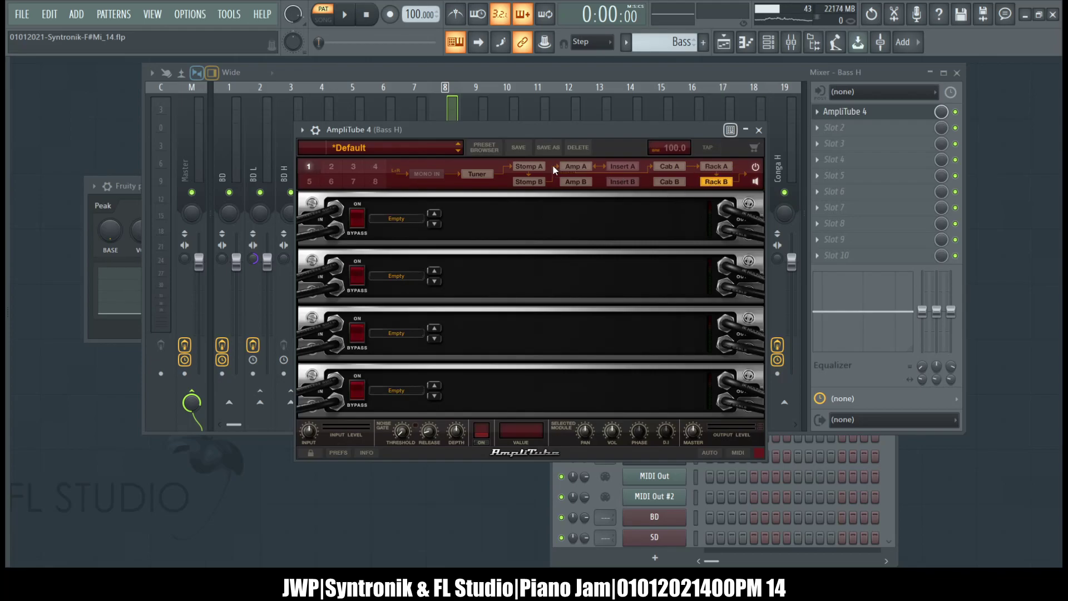
{"action": "left_click", "coordinate": [528, 168]}
{"action": "left_click", "coordinate": [334, 413]}
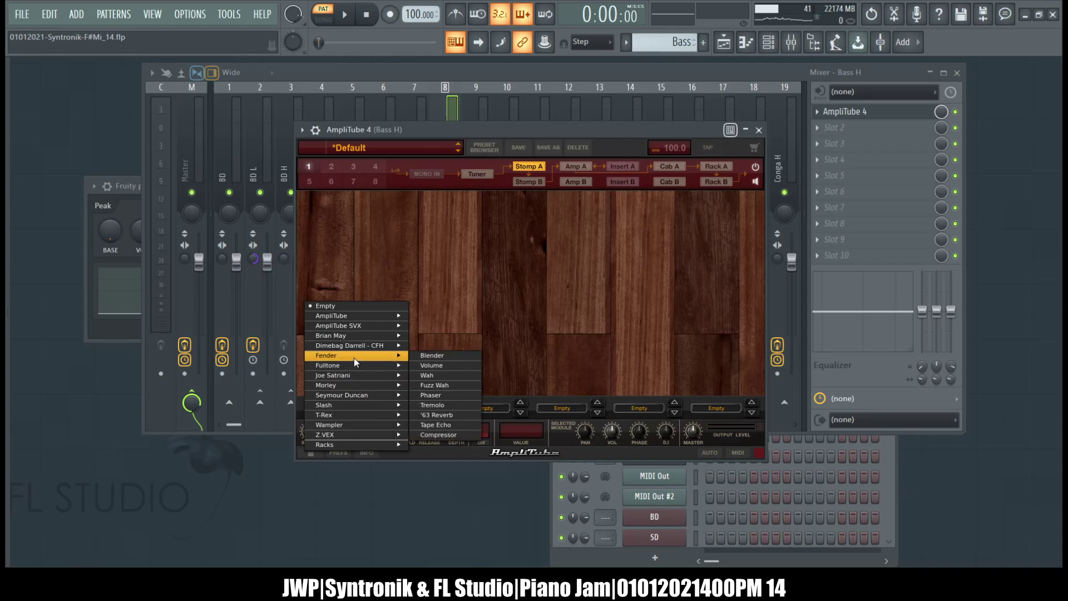
{"action": "mouse_move", "coordinate": [391, 357]}
{"action": "left_click", "coordinate": [451, 415]}
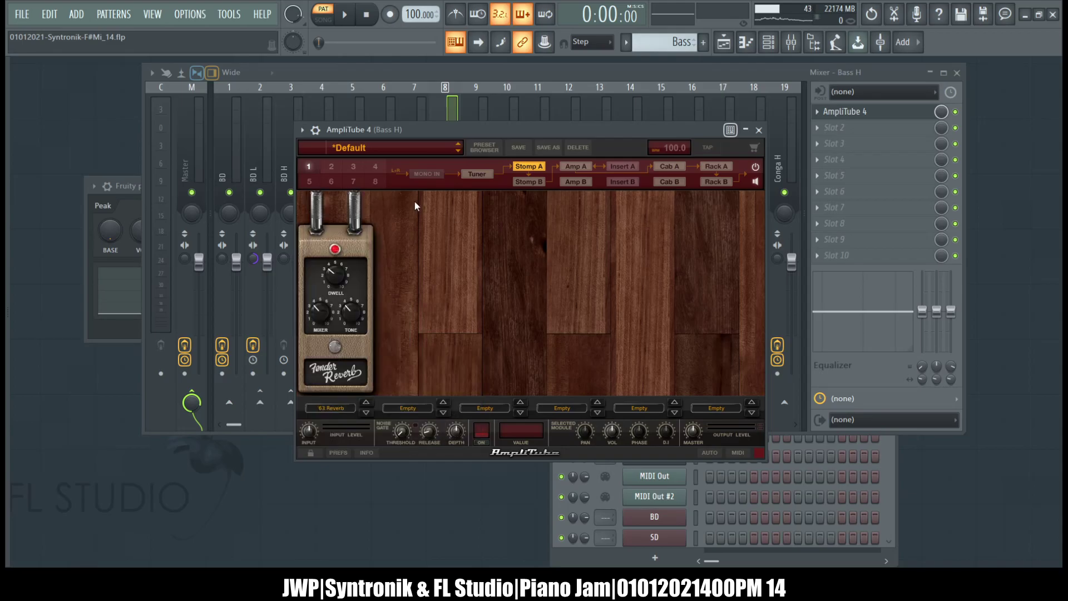
Step: Start playback, then open Syntronik #3 from the channel rack and show its effects rack
{"action": "key", "text": "space"}
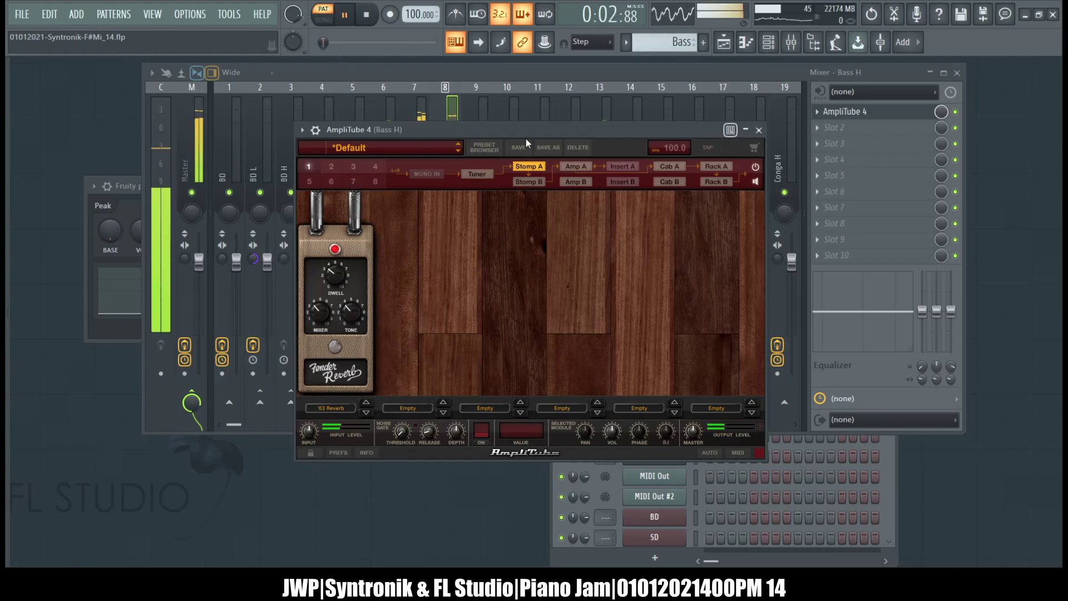
{"action": "left_click", "coordinate": [769, 42]}
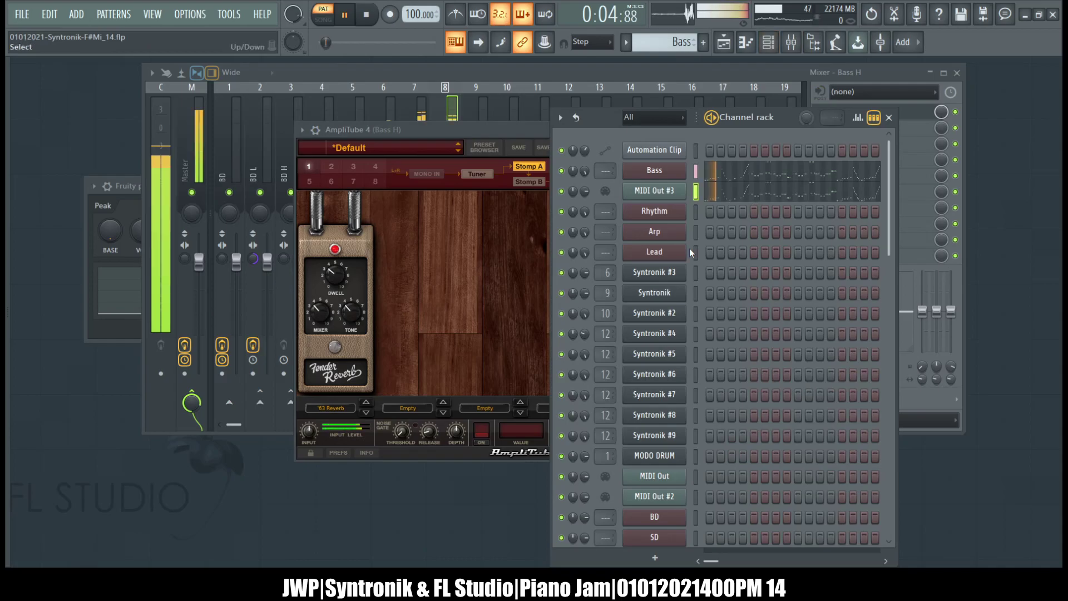
{"action": "scroll", "coordinate": [643, 240], "scroll_direction": "down", "scroll_amount": 3}
{"action": "scroll", "coordinate": [646, 240], "scroll_direction": "down", "scroll_amount": 4}
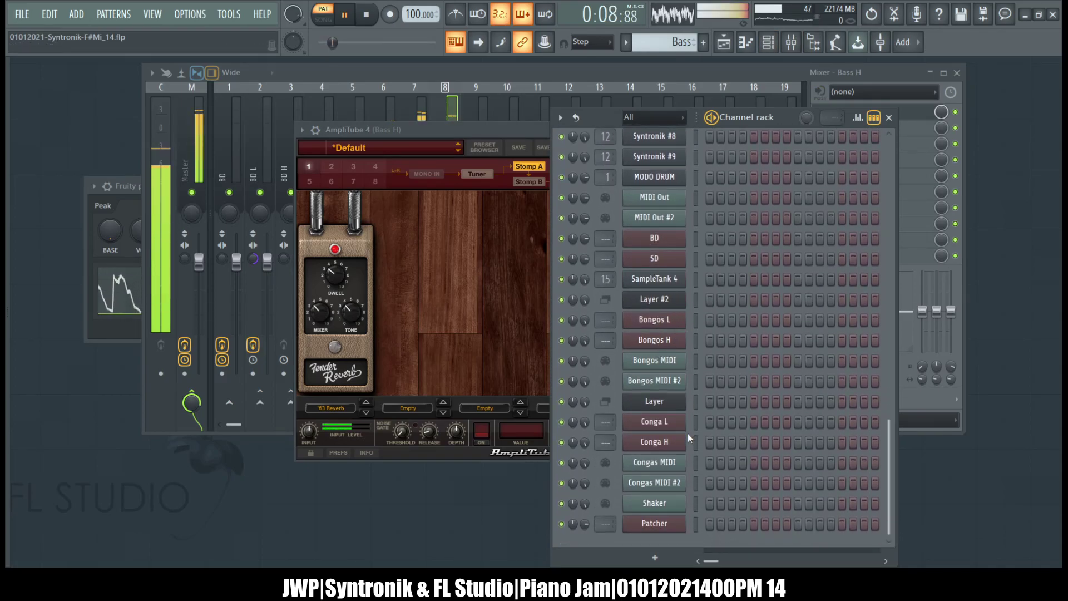
{"action": "scroll", "coordinate": [678, 146], "scroll_direction": "up", "scroll_amount": 5}
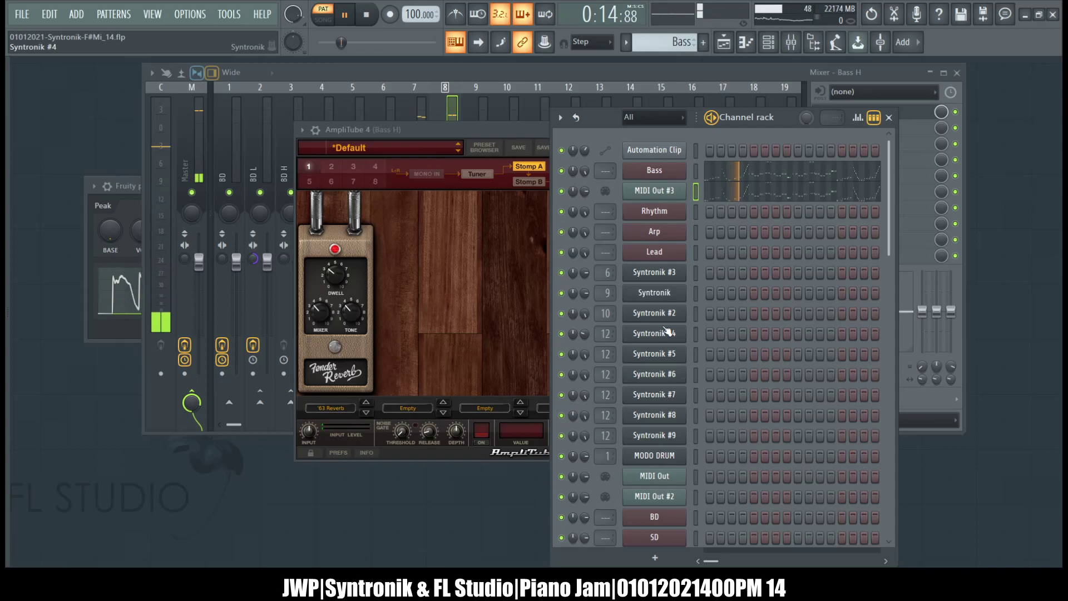
{"action": "left_click", "coordinate": [647, 282]}
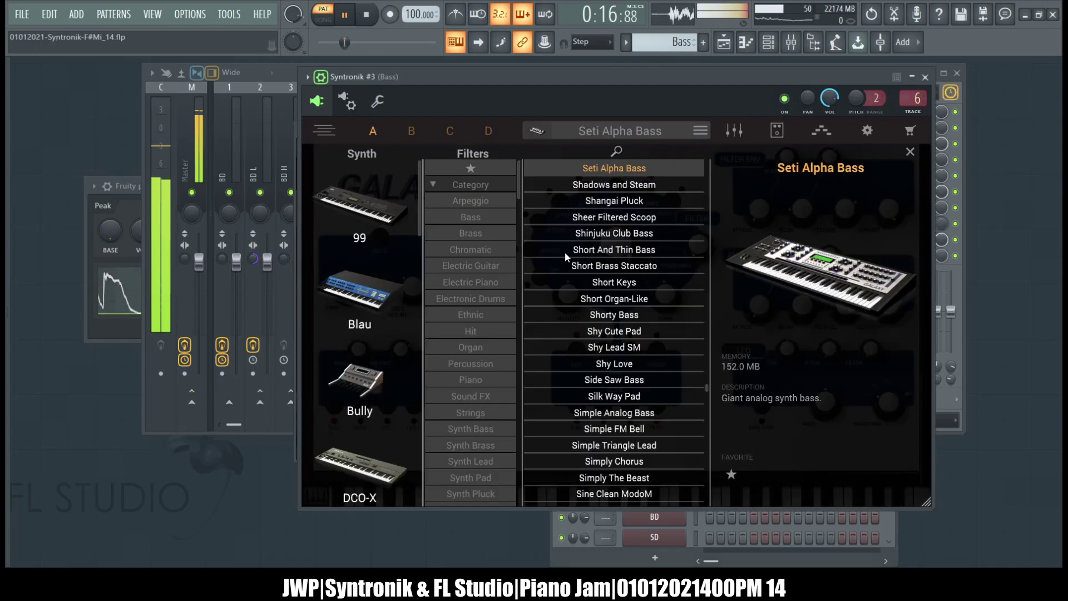
{"action": "left_click", "coordinate": [538, 132]}
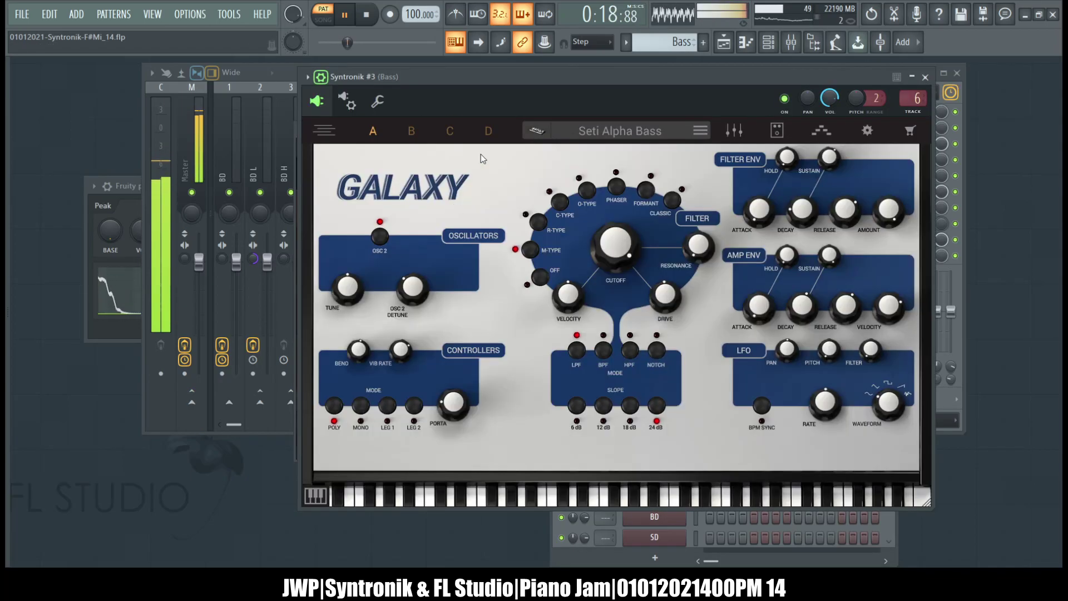
{"action": "left_click", "coordinate": [778, 129]}
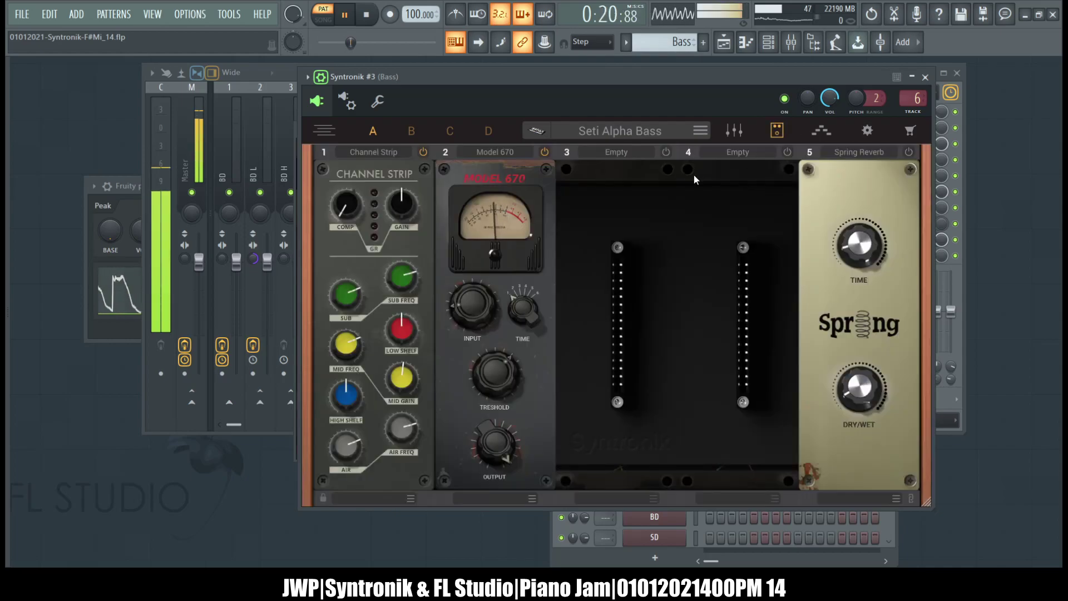
Step: Place the AmpliTube and Syntronik windows side by side, and swap the active Fender Reverb pedal for Syntronik's Spring Reverb
{"action": "left_click_drag", "start_coordinate": [526, 71], "coordinate": [597, 152]}
{"action": "left_click_drag", "start_coordinate": [423, 132], "coordinate": [149, 76]}
{"action": "left_click_drag", "start_coordinate": [531, 157], "coordinate": [460, 91]}
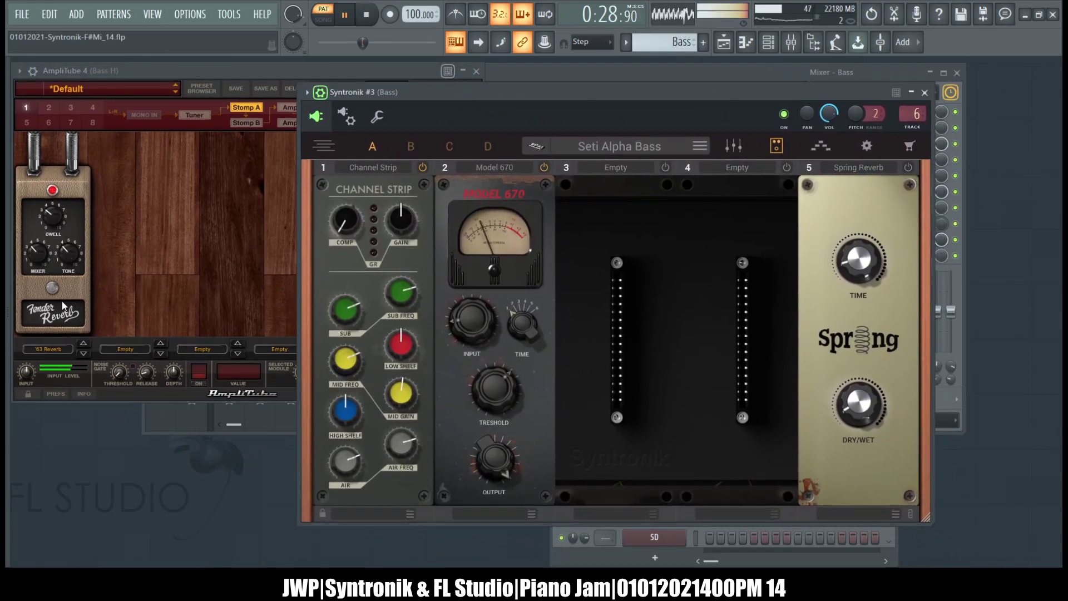
{"action": "left_click", "coordinate": [54, 288]}
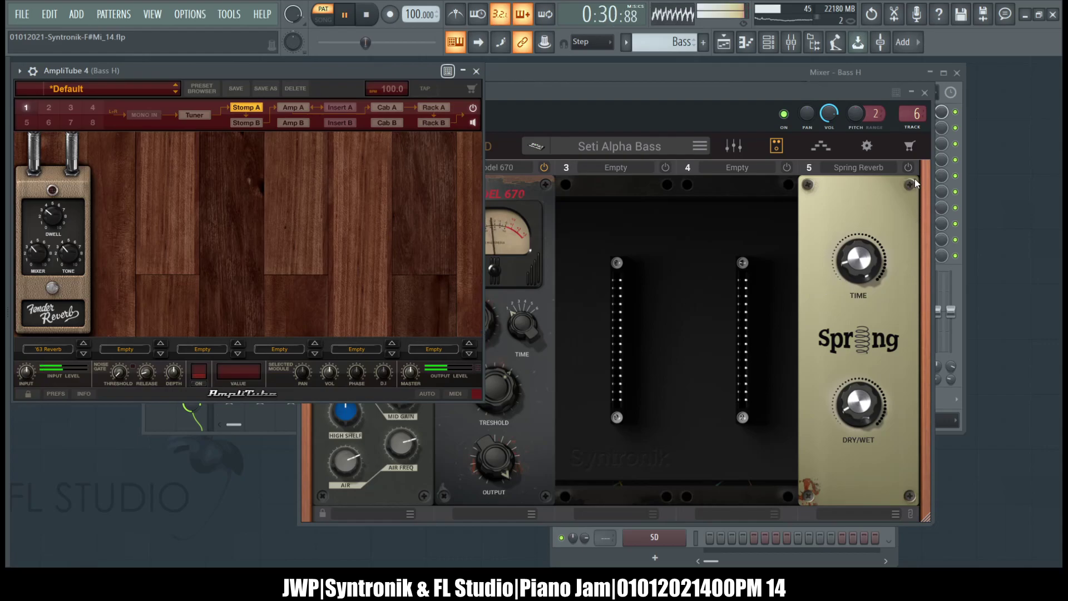
{"action": "left_click", "coordinate": [907, 195]}
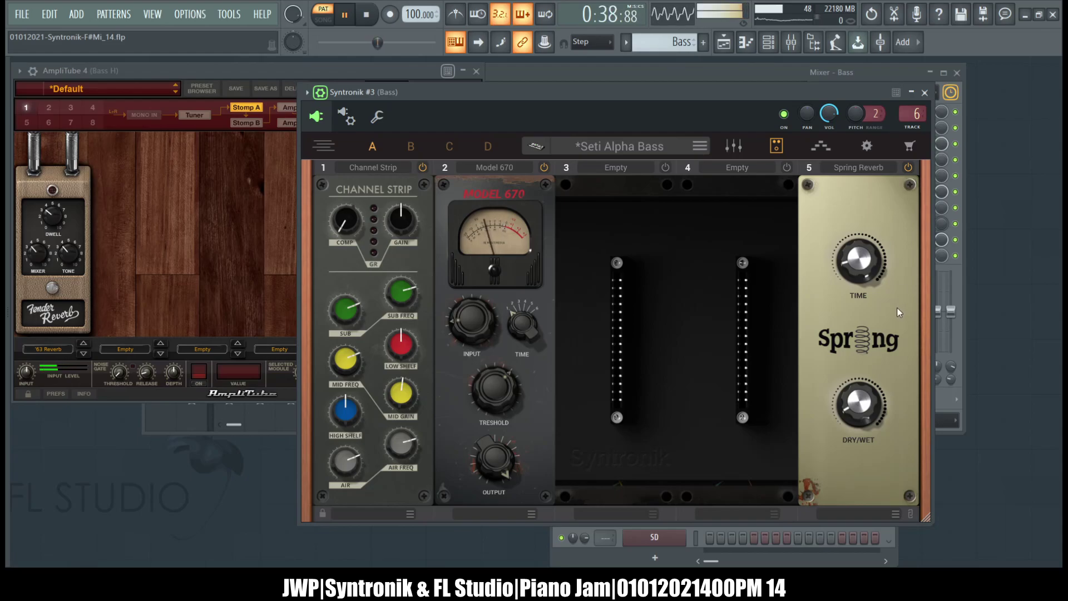
Step: Compare the Bass mixer track with its effect slots bypassed and enabled
{"action": "left_click", "coordinate": [686, 77]}
{"action": "double_click", "coordinate": [685, 78]}
{"action": "left_click", "coordinate": [685, 78]}
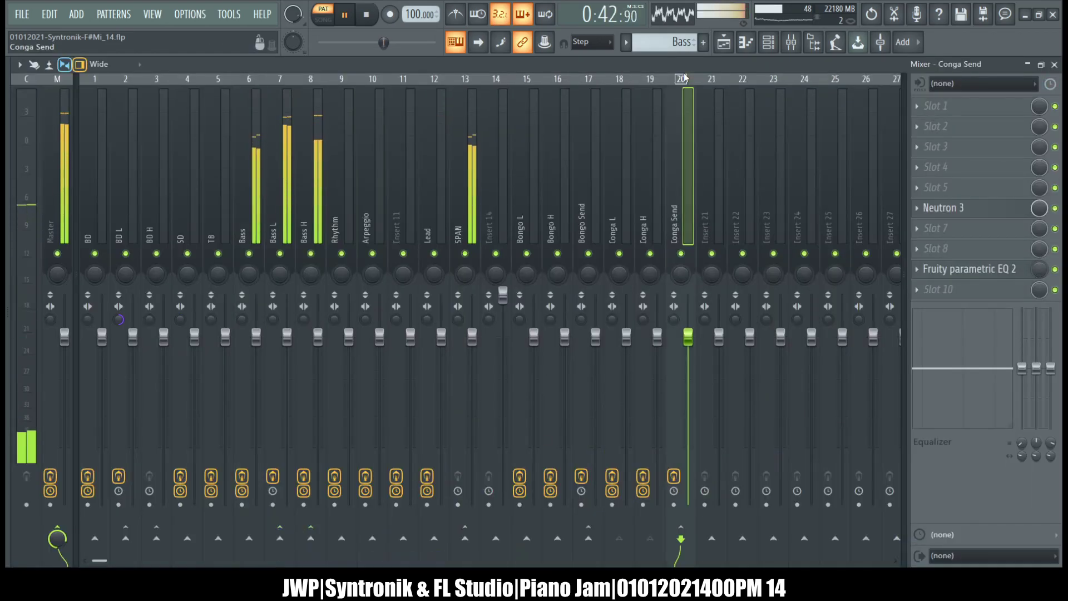
{"action": "double_click", "coordinate": [622, 72]}
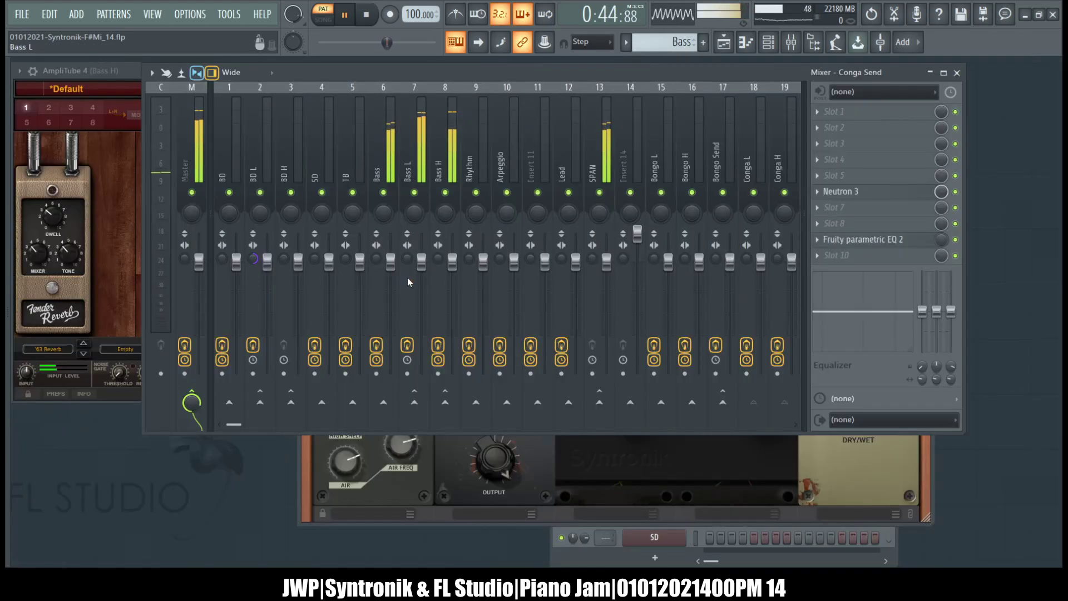
{"action": "left_click", "coordinate": [383, 351]}
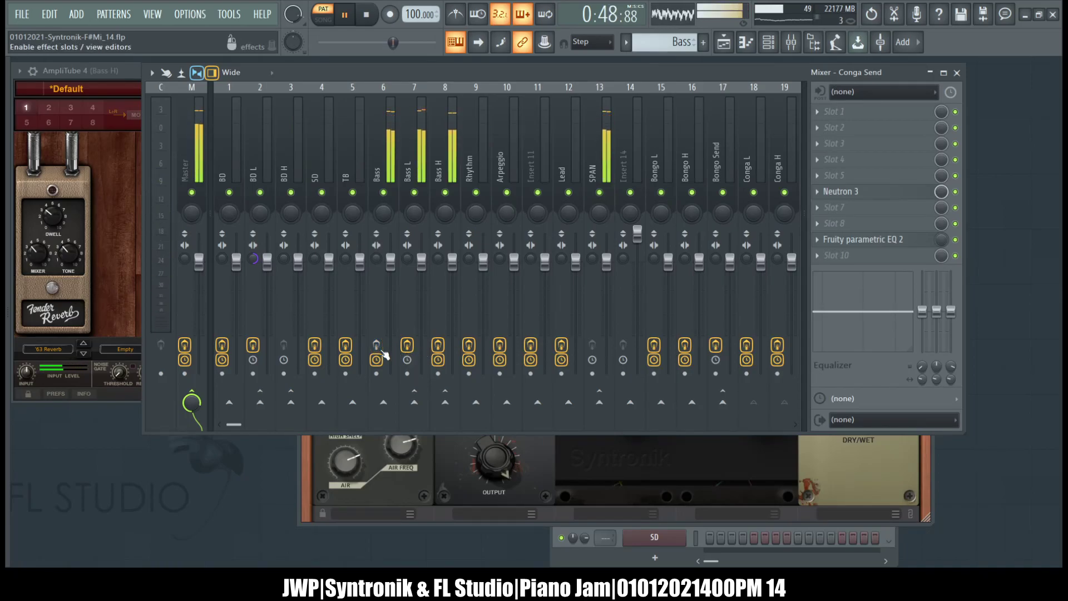
{"action": "left_click", "coordinate": [381, 350]}
Step: Switch from Spring Reverb back to the Fender Reverb pedal, with Mixer fully up, Dwell at 1.02 and a higher Tone
{"action": "left_click", "coordinate": [669, 467]}
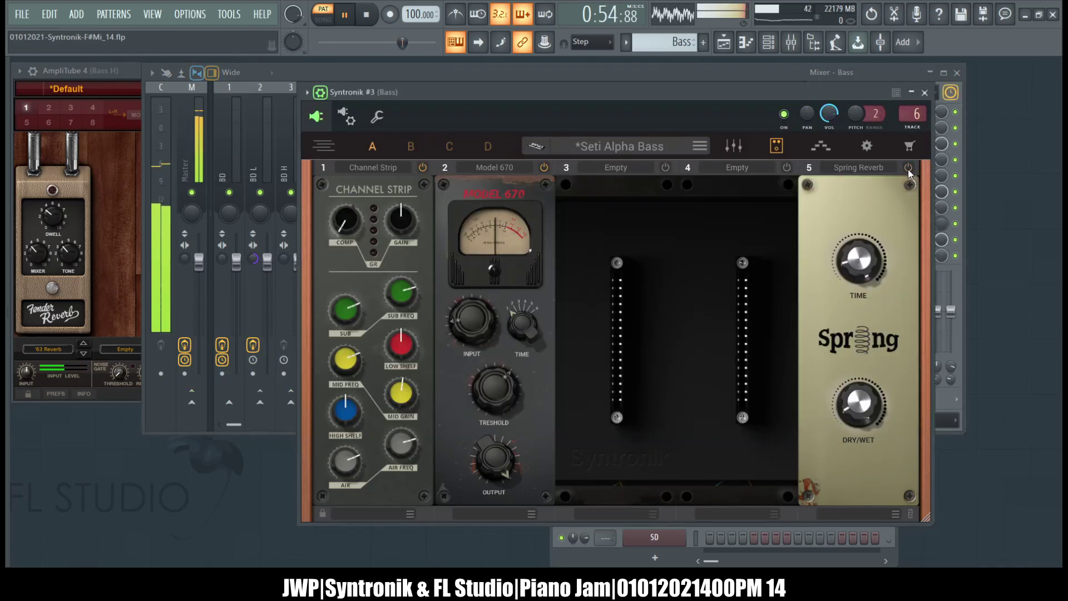
{"action": "left_click", "coordinate": [65, 248]}
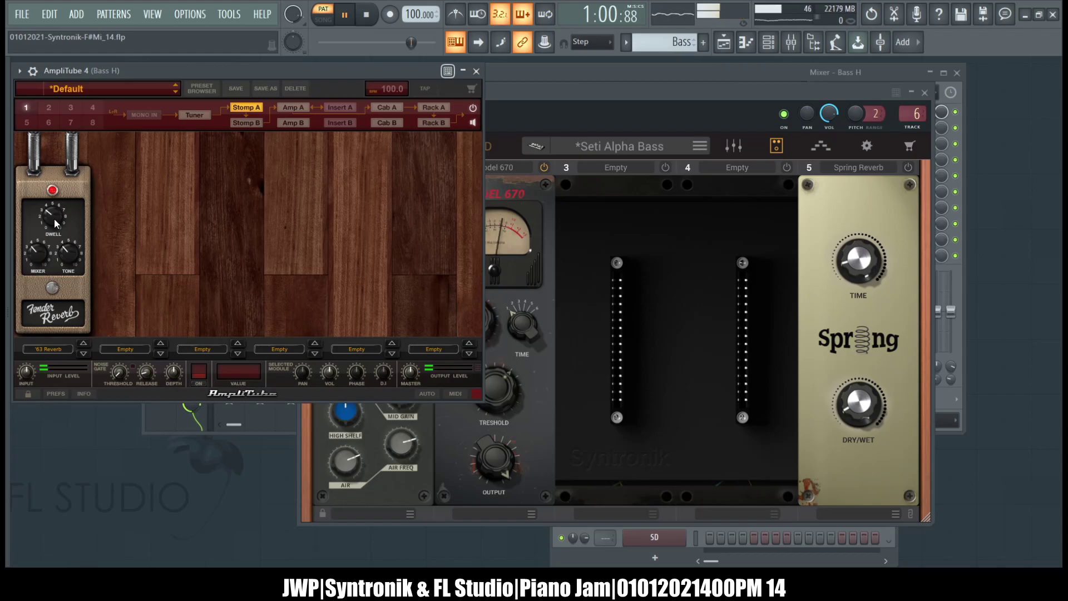
{"action": "left_click_drag", "start_coordinate": [63, 256], "coordinate": [53, 234]}
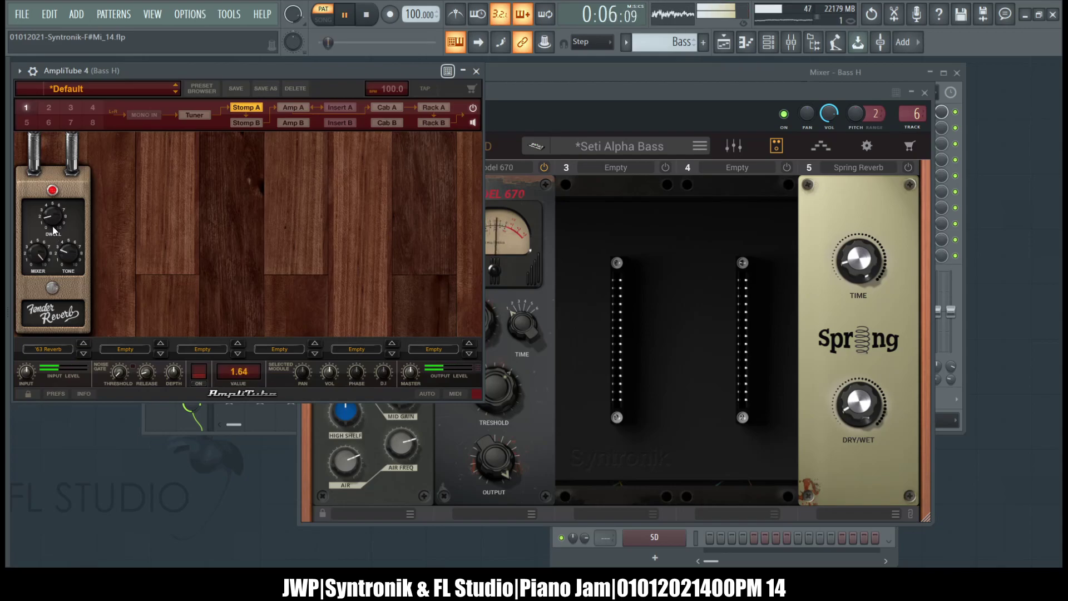
{"action": "left_click_drag", "start_coordinate": [54, 226], "coordinate": [51, 195]}
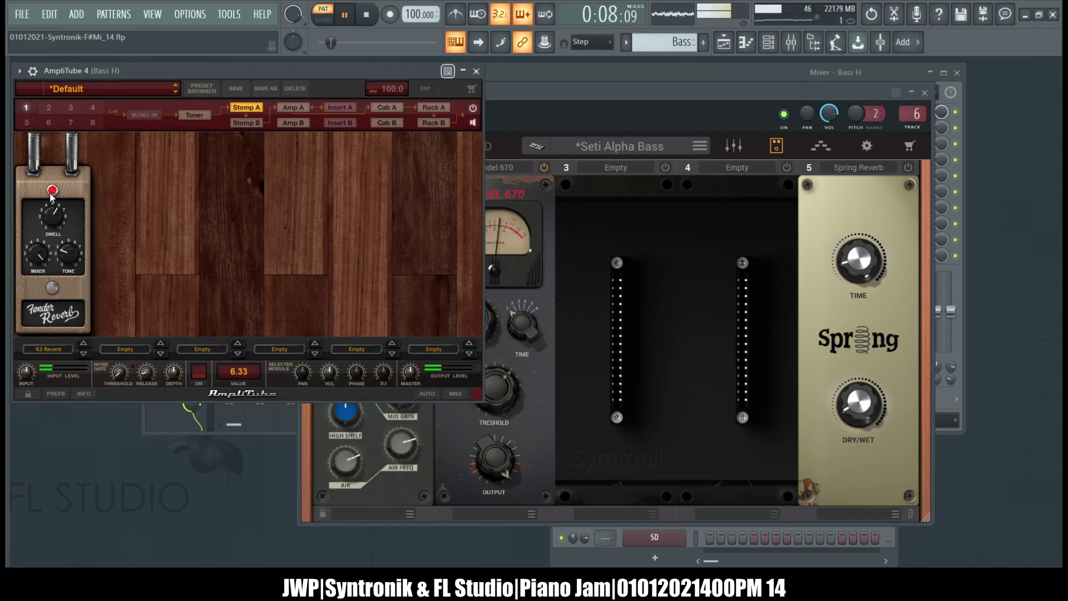
{"action": "left_click_drag", "start_coordinate": [51, 218], "coordinate": [53, 190]}
{"action": "mouse_move", "coordinate": [73, 254]}
{"action": "left_mouse_down"}
{"action": "mouse_move", "coordinate": [74, 216]}
{"action": "mouse_move", "coordinate": [57, 236]}
{"action": "mouse_move", "coordinate": [58, 267]}
{"action": "left_mouse_up"}
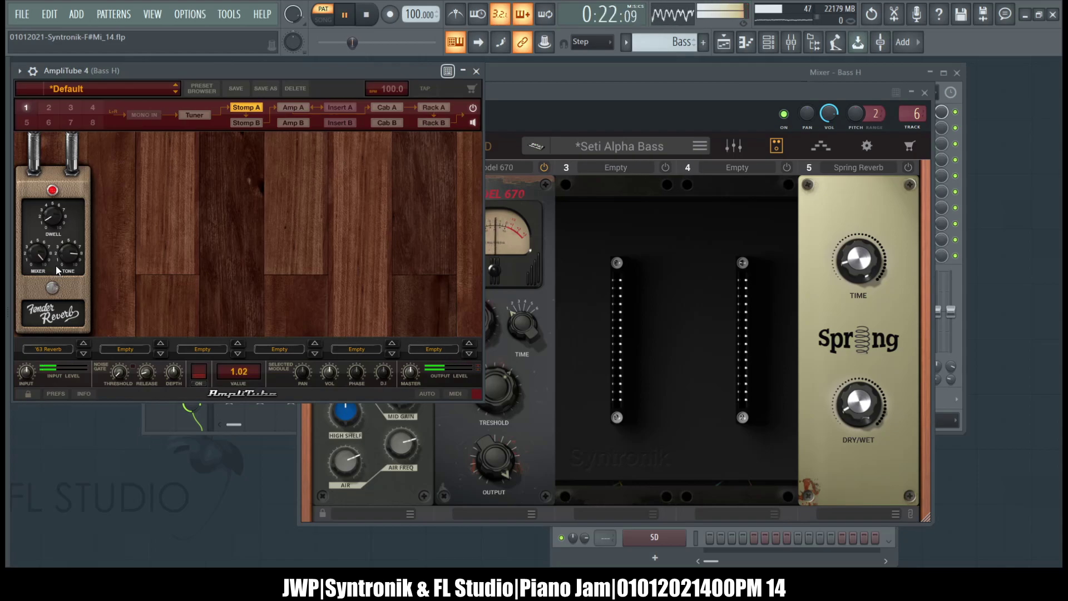
Step: Bypass the Fender Reverb pedal and audition Syntronik's Spring Reverb with Dry/Wet raised to 100%
{"action": "left_click", "coordinate": [53, 287]}
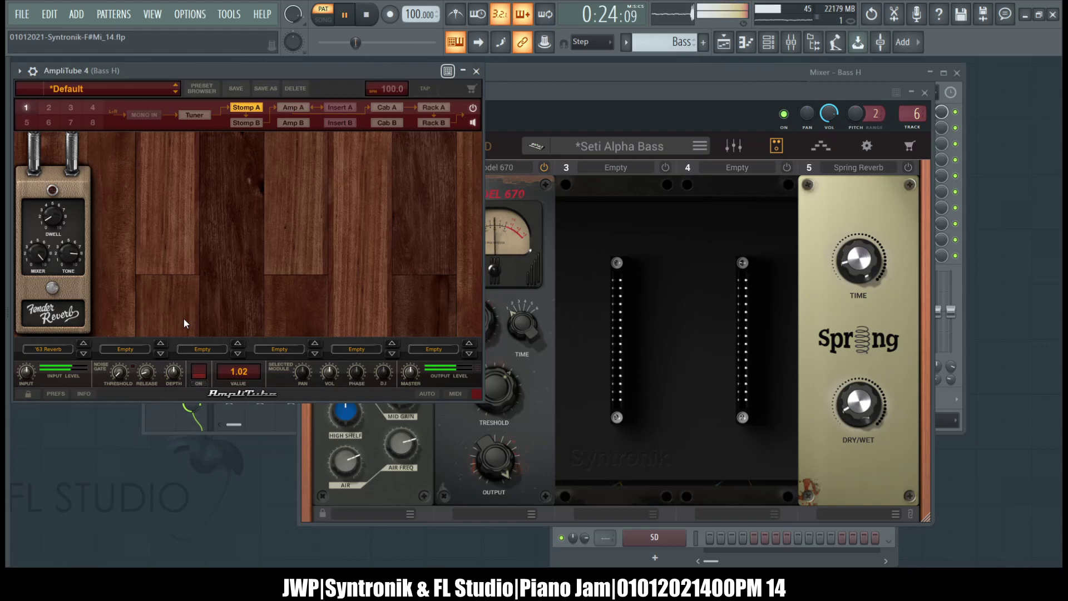
{"action": "left_click", "coordinate": [910, 171]}
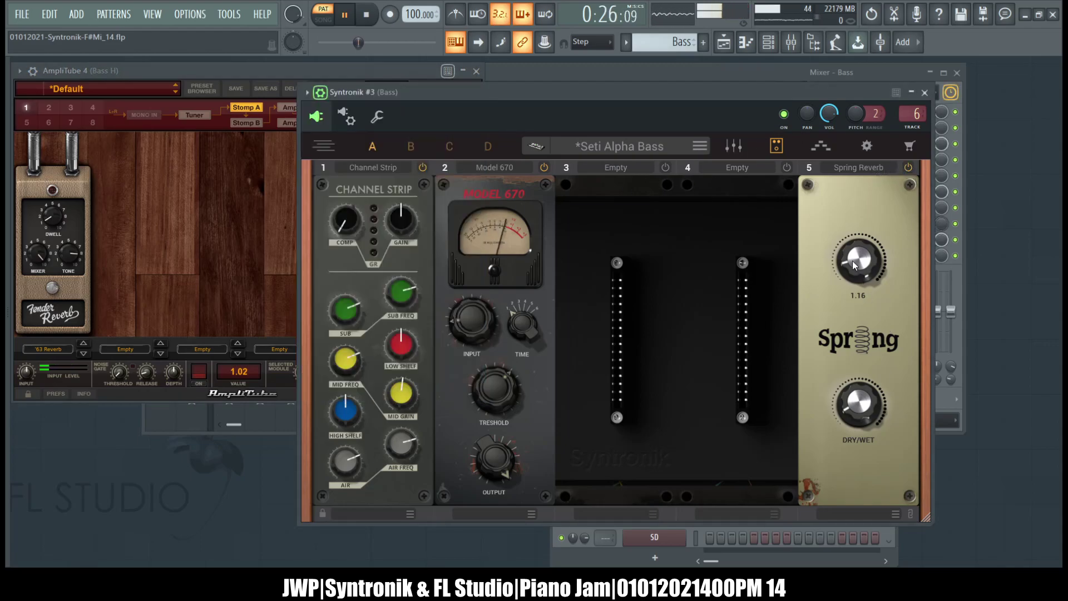
{"action": "left_click_drag", "start_coordinate": [867, 406], "coordinate": [874, 277]}
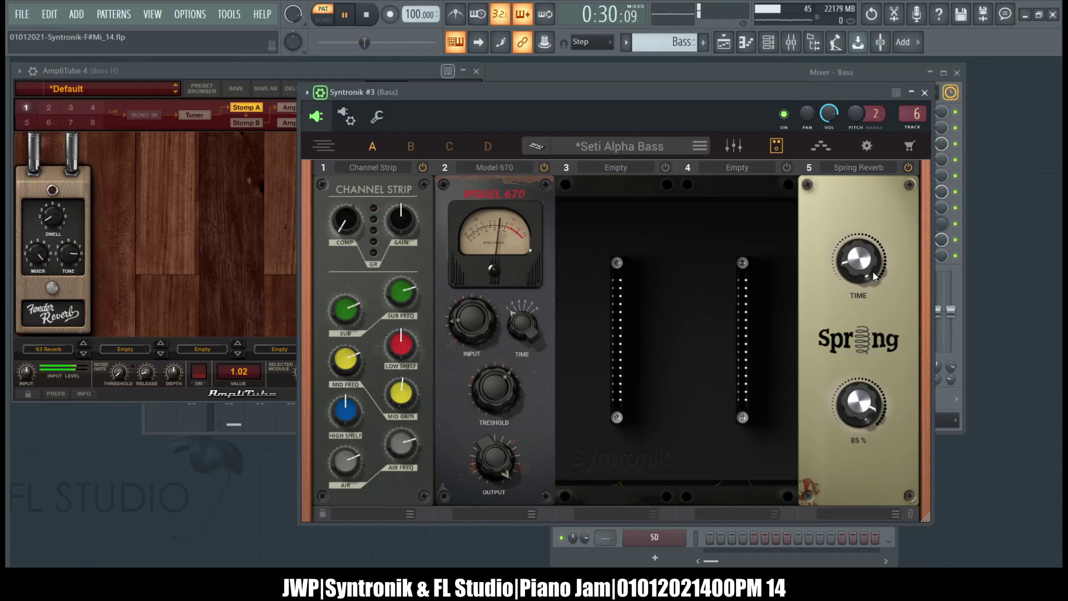
{"action": "left_click_drag", "start_coordinate": [875, 276], "coordinate": [878, 249]}
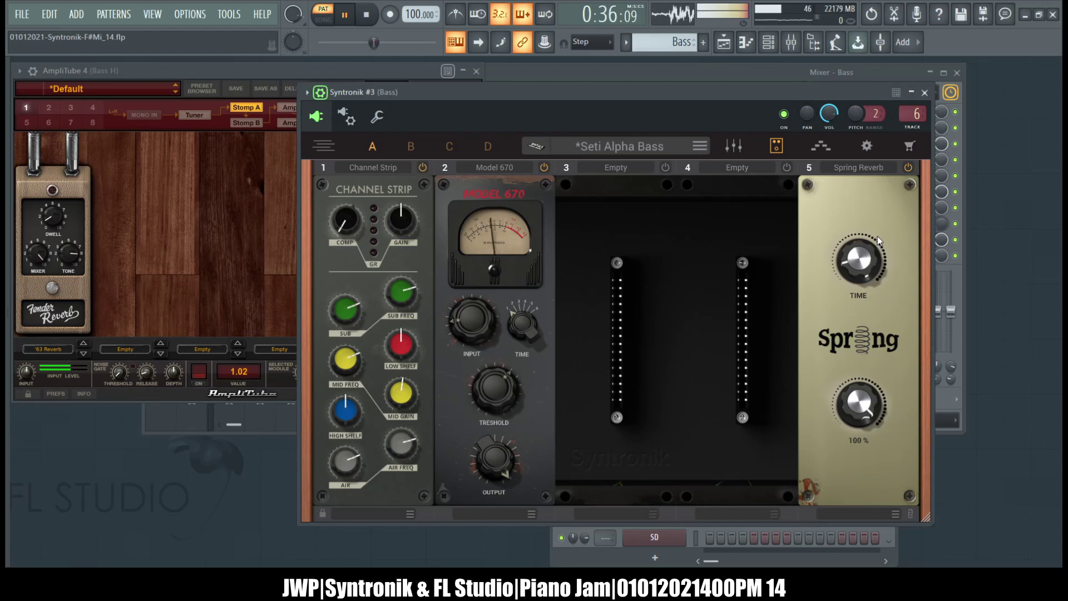
{"action": "mouse_move", "coordinate": [879, 240]}
{"action": "left_mouse_down"}
{"action": "mouse_move", "coordinate": [858, 411]}
{"action": "mouse_move", "coordinate": [866, 245]}
{"action": "left_mouse_up"}
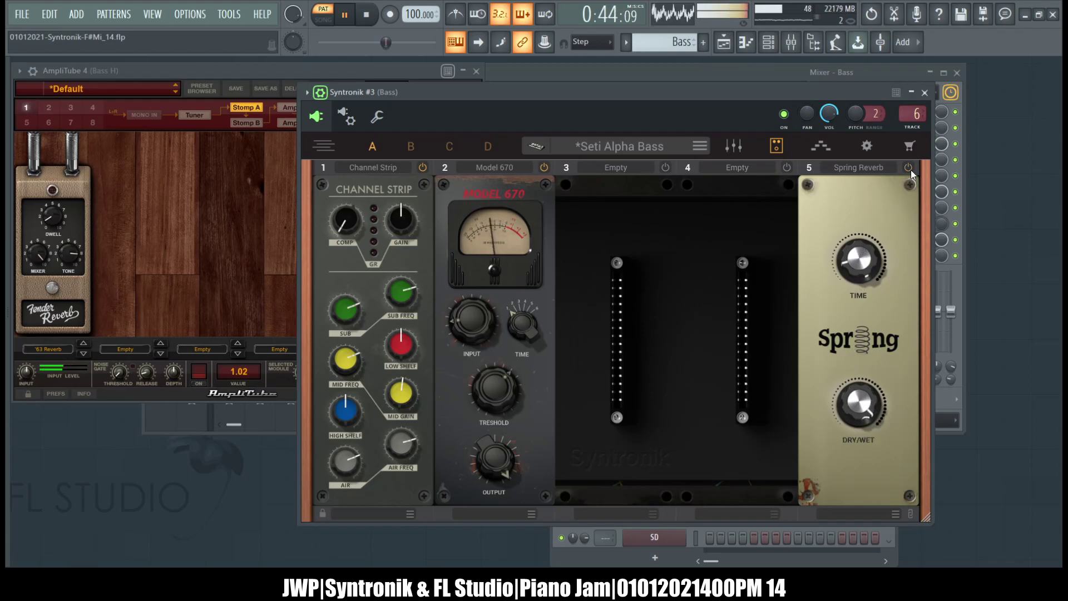
Step: Re-enable the Fender Reverb pedal, lower its Tone and set its Dwell to 4.30
{"action": "left_click", "coordinate": [53, 293]}
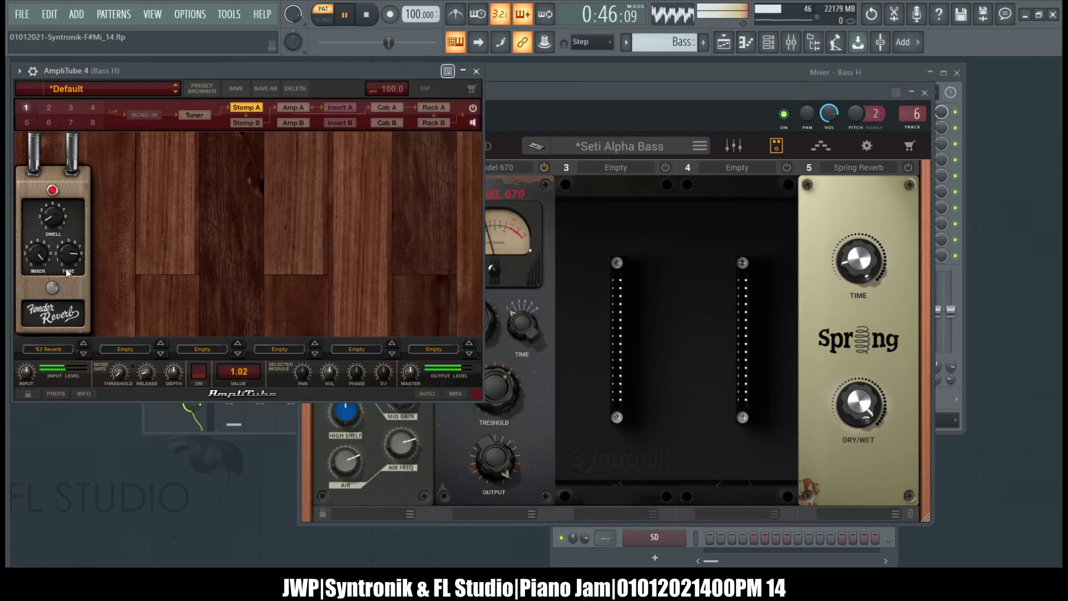
{"action": "left_click_drag", "start_coordinate": [66, 254], "coordinate": [61, 300]}
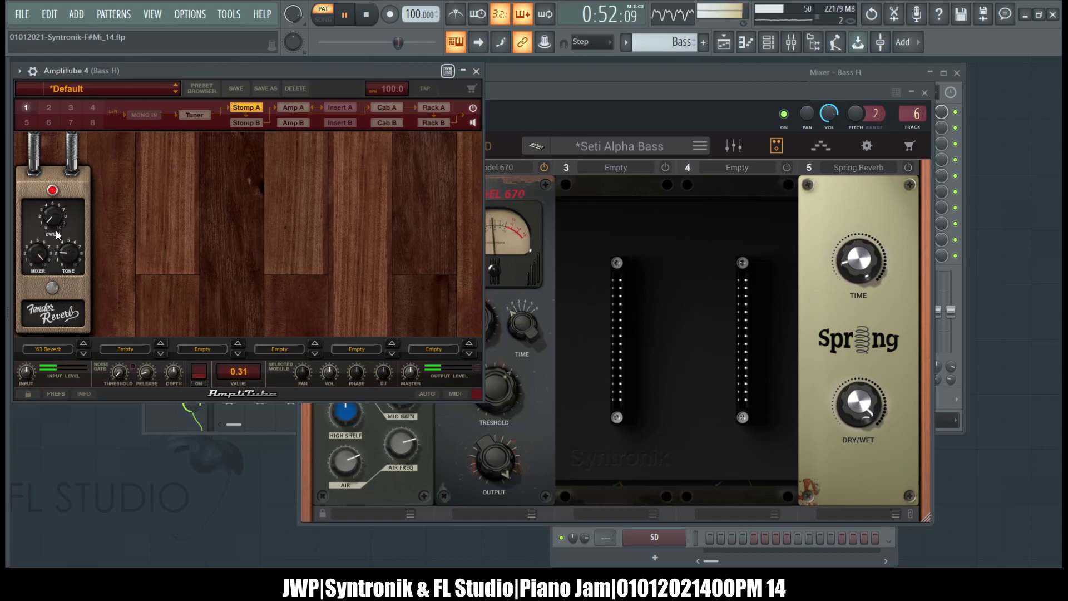
{"action": "left_click_drag", "start_coordinate": [57, 235], "coordinate": [43, 208]}
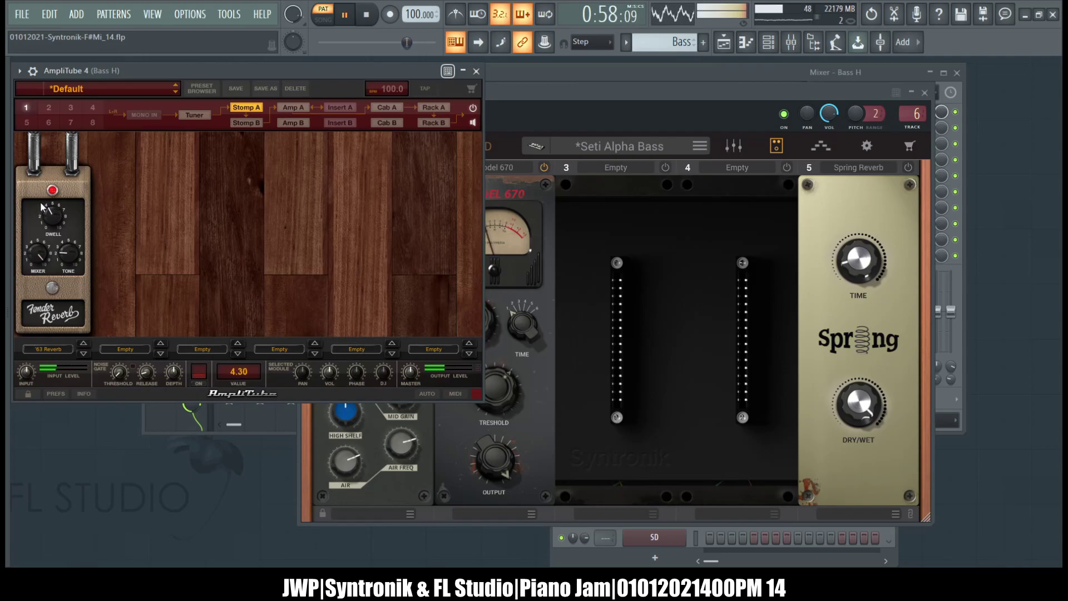
Step: Bypass the Fender Reverb pedal and try Syntronik's Spring Reverb with its Time at 3.57
{"action": "left_click", "coordinate": [53, 287]}
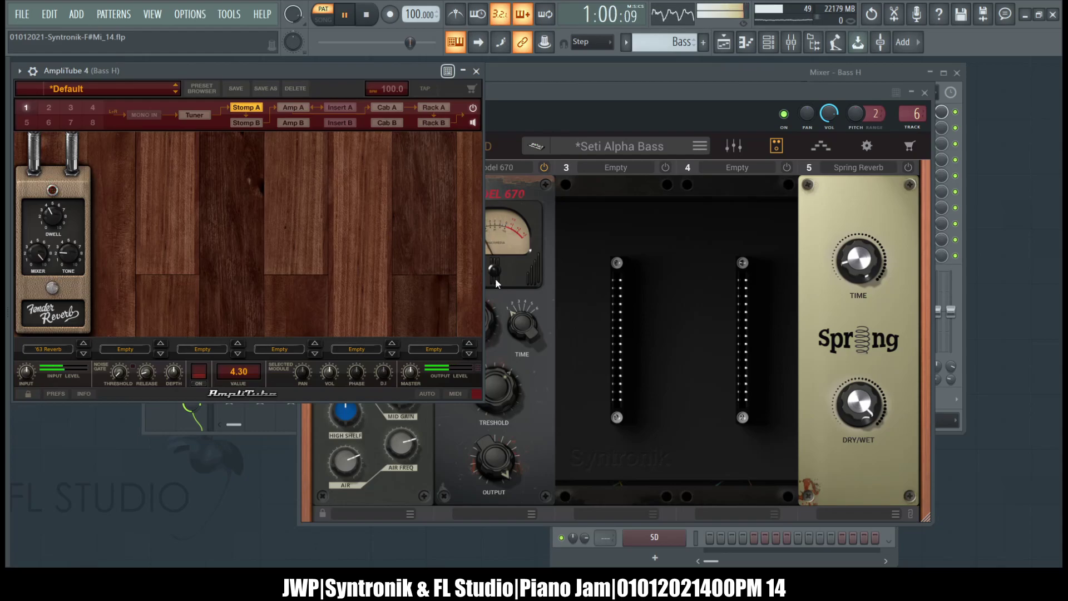
{"action": "left_click", "coordinate": [913, 175]}
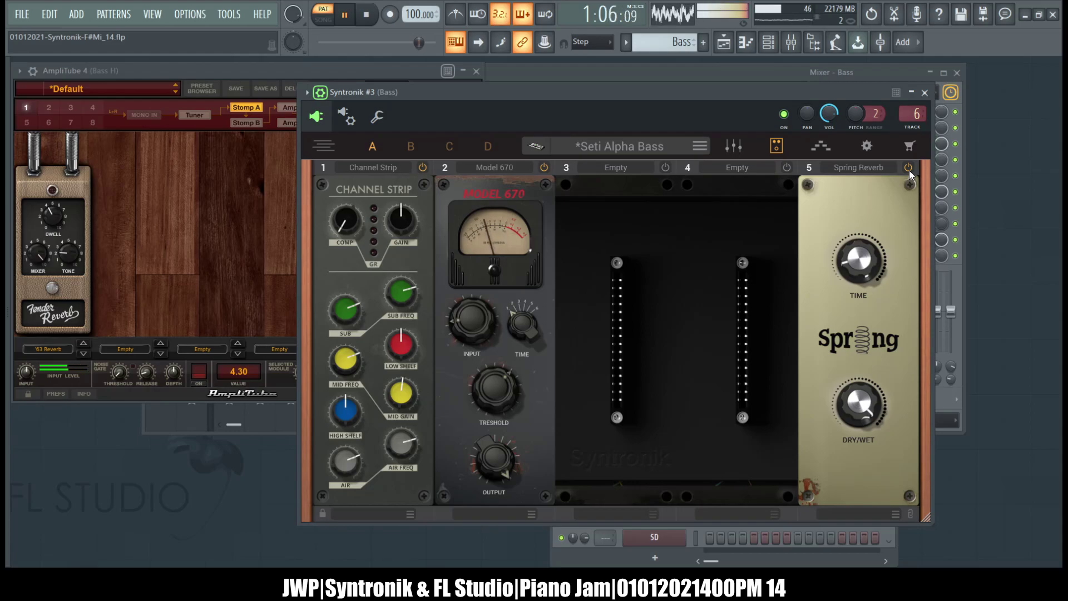
{"action": "mouse_move", "coordinate": [860, 265]}
{"action": "left_click_drag", "start_coordinate": [861, 265], "coordinate": [872, 171]}
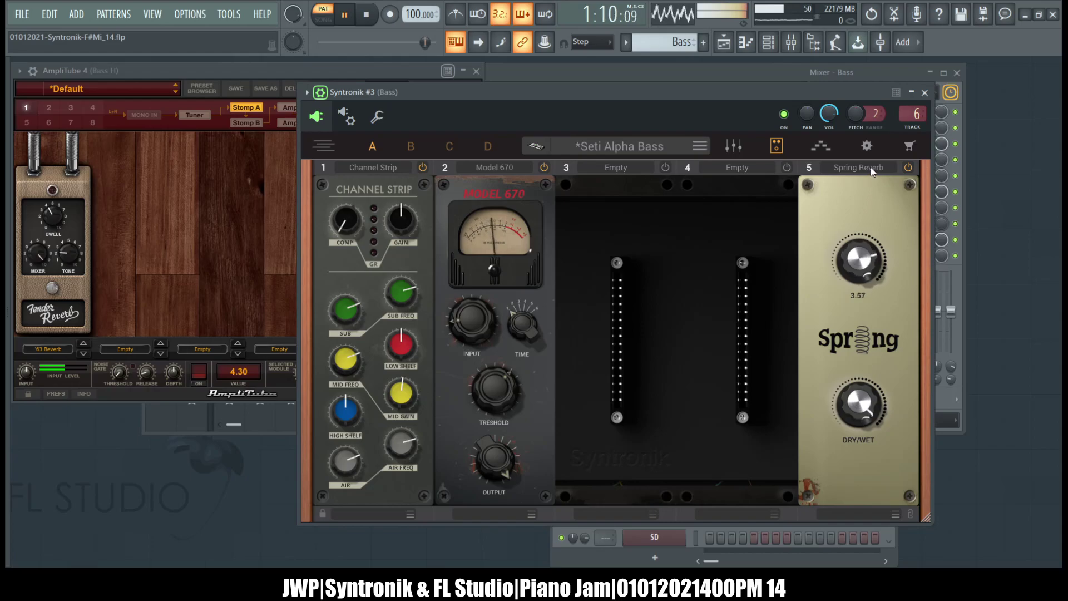
{"action": "left_click_drag", "start_coordinate": [870, 222], "coordinate": [876, 267]}
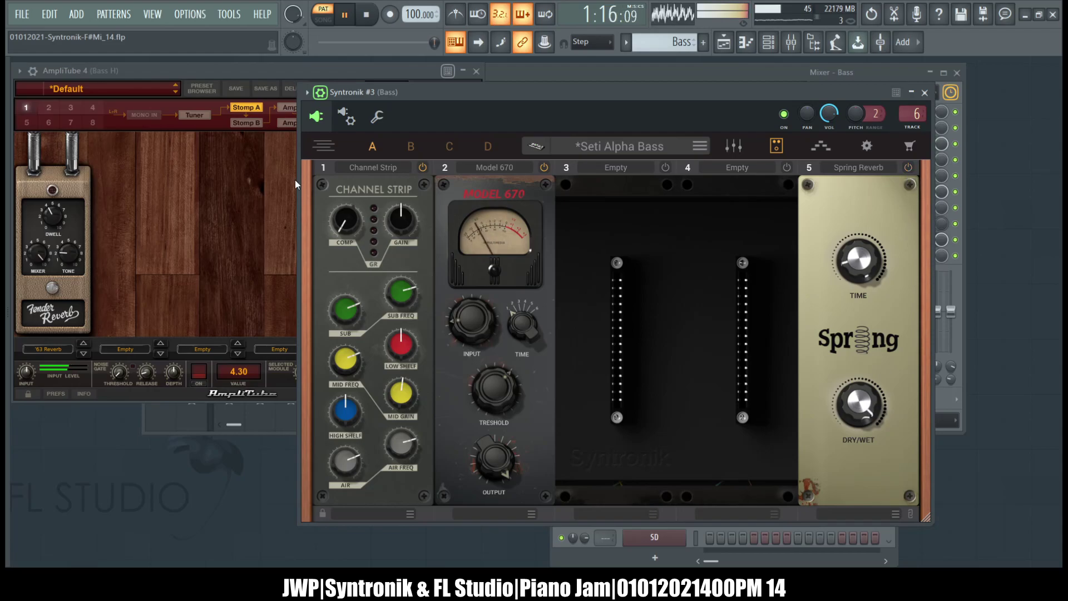
Step: Re-enable the Fender Reverb pedal, raise its Dwell and set its Tone to 1.25
{"action": "left_click", "coordinate": [63, 286]}
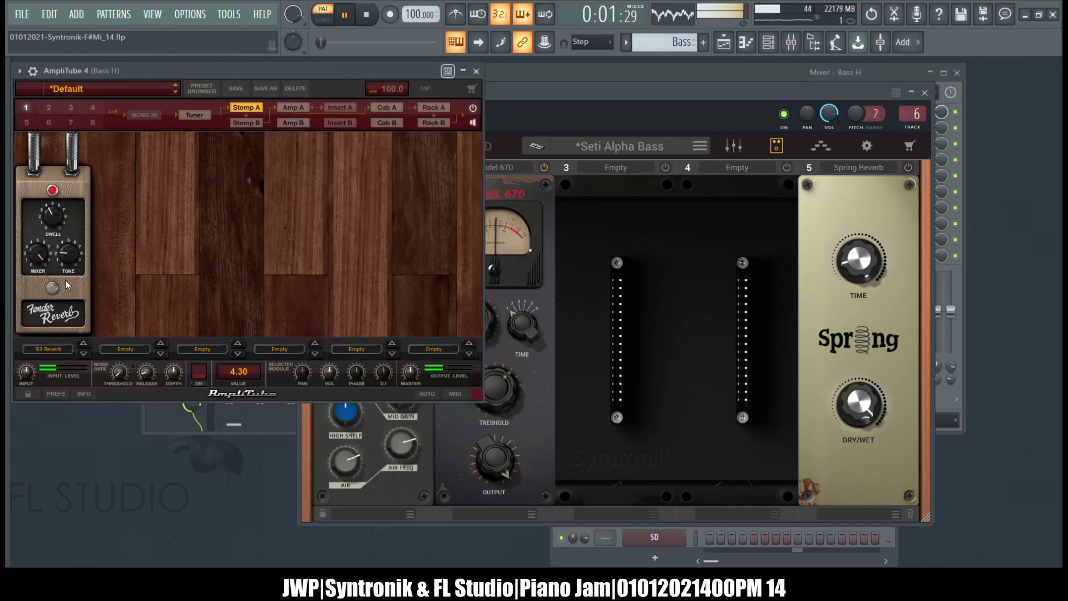
{"action": "left_click_drag", "start_coordinate": [65, 253], "coordinate": [68, 268]}
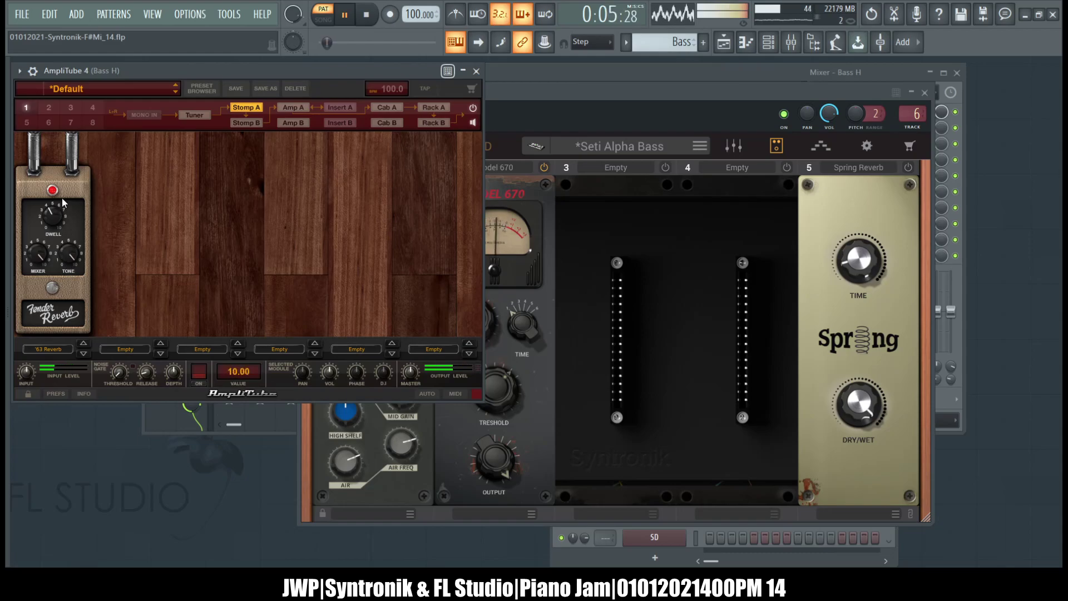
{"action": "mouse_move", "coordinate": [63, 203]}
{"action": "left_mouse_down"}
{"action": "mouse_move", "coordinate": [55, 222]}
{"action": "mouse_move", "coordinate": [55, 179]}
{"action": "mouse_move", "coordinate": [61, 244]}
{"action": "mouse_move", "coordinate": [50, 199]}
{"action": "left_mouse_up"}
{"action": "left_click_drag", "start_coordinate": [69, 254], "coordinate": [77, 296]}
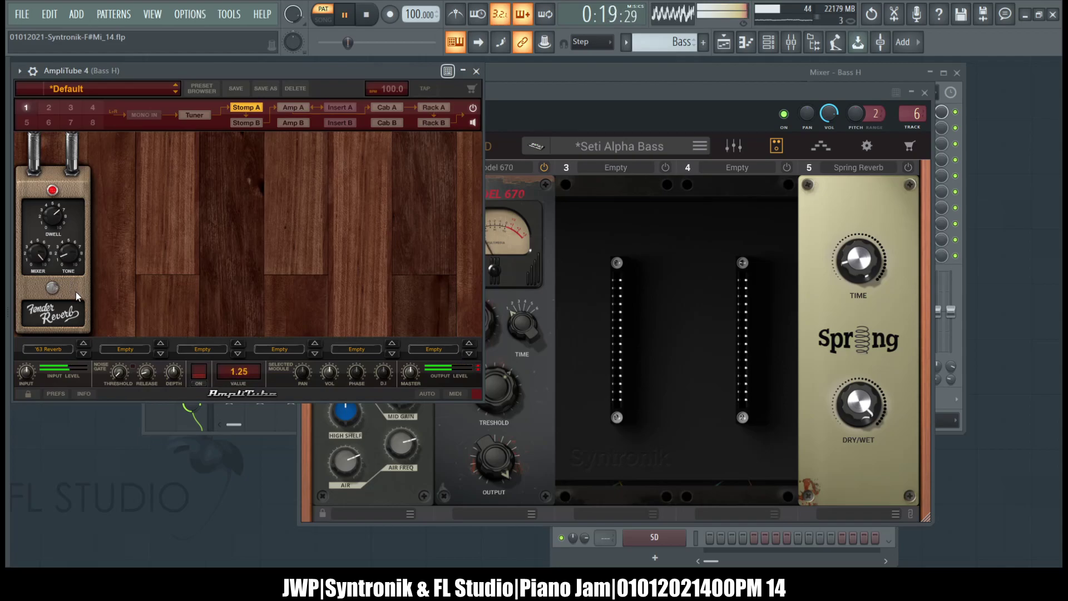
Step: Set the Fender Reverb's Mixer to 3.67 and Dwell to 2.50, readjust its Tone, and close AmpliTube
{"action": "left_click_drag", "start_coordinate": [35, 258], "coordinate": [34, 277]}
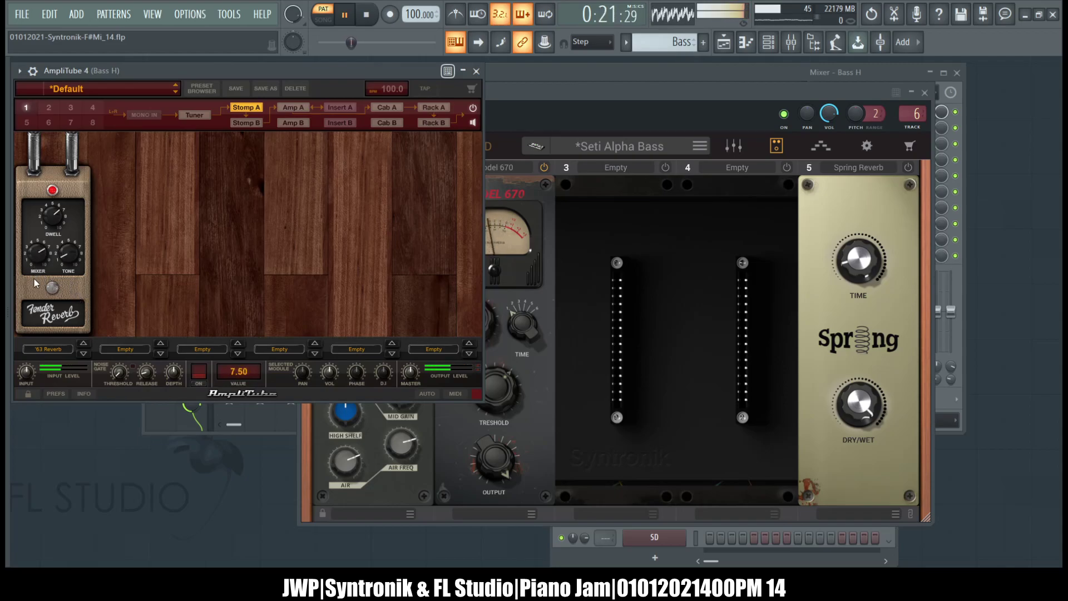
{"action": "left_click_drag", "start_coordinate": [43, 313], "coordinate": [47, 328]}
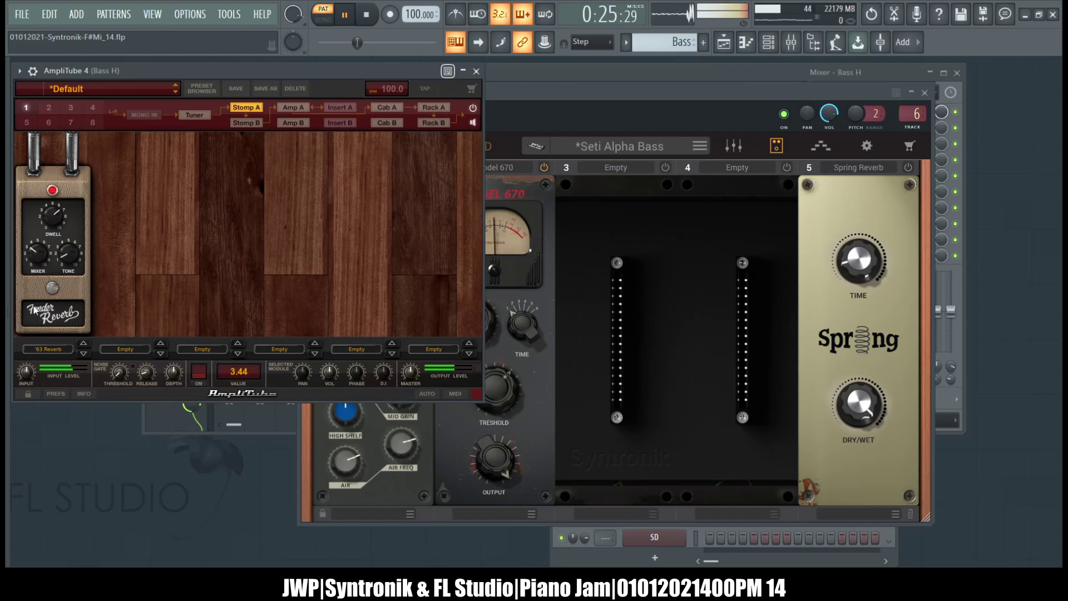
{"action": "left_click_drag", "start_coordinate": [34, 306], "coordinate": [34, 305]}
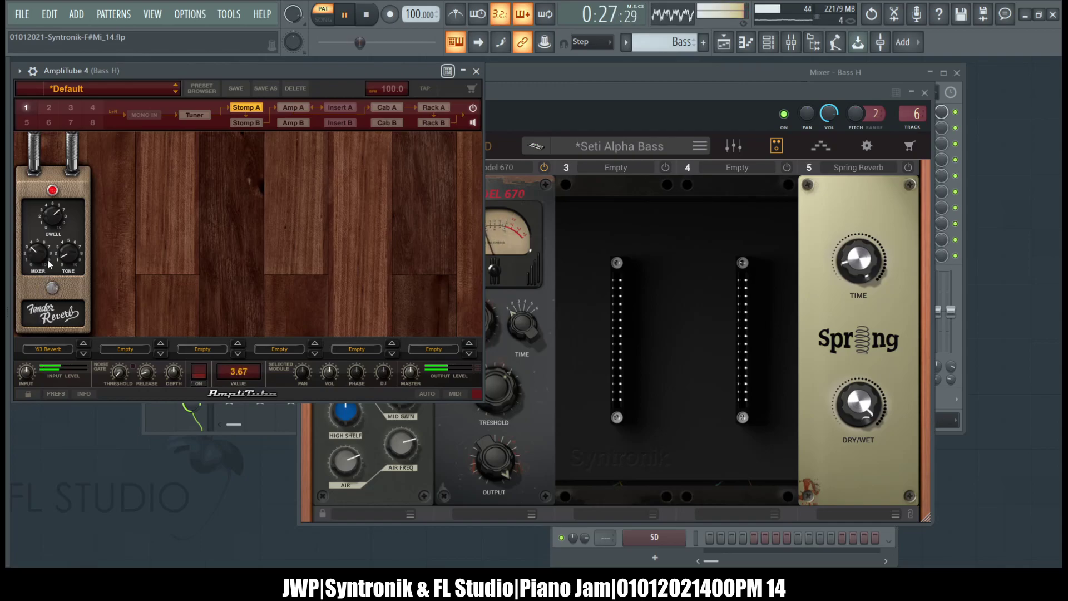
{"action": "left_click_drag", "start_coordinate": [54, 227], "coordinate": [58, 257]}
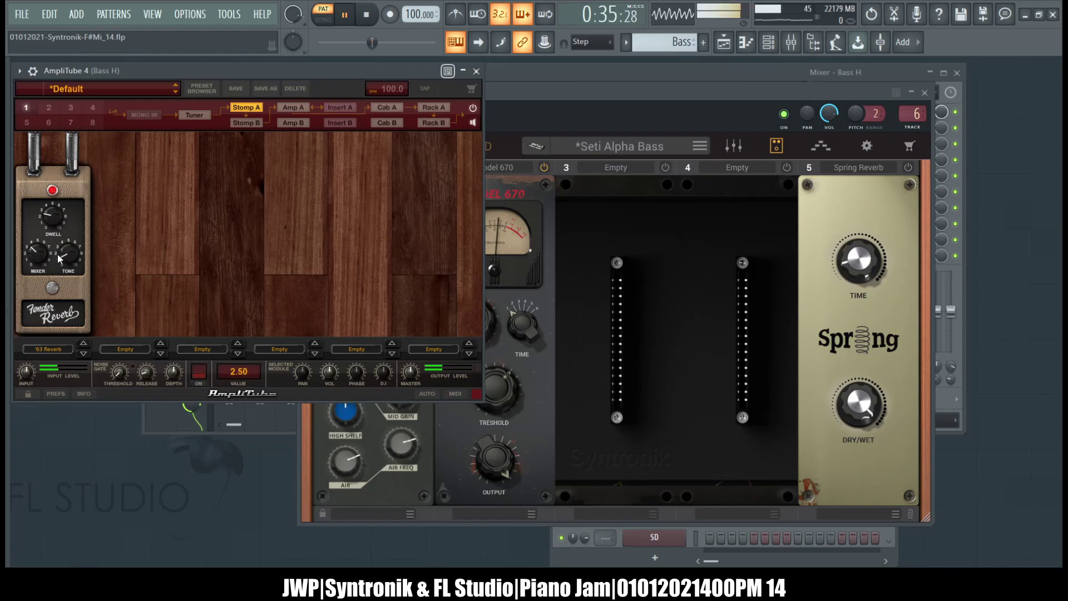
{"action": "mouse_move", "coordinate": [69, 252]}
{"action": "left_mouse_down"}
{"action": "mouse_move", "coordinate": [69, 176]}
{"action": "mouse_move", "coordinate": [81, 254]}
{"action": "left_mouse_up"}
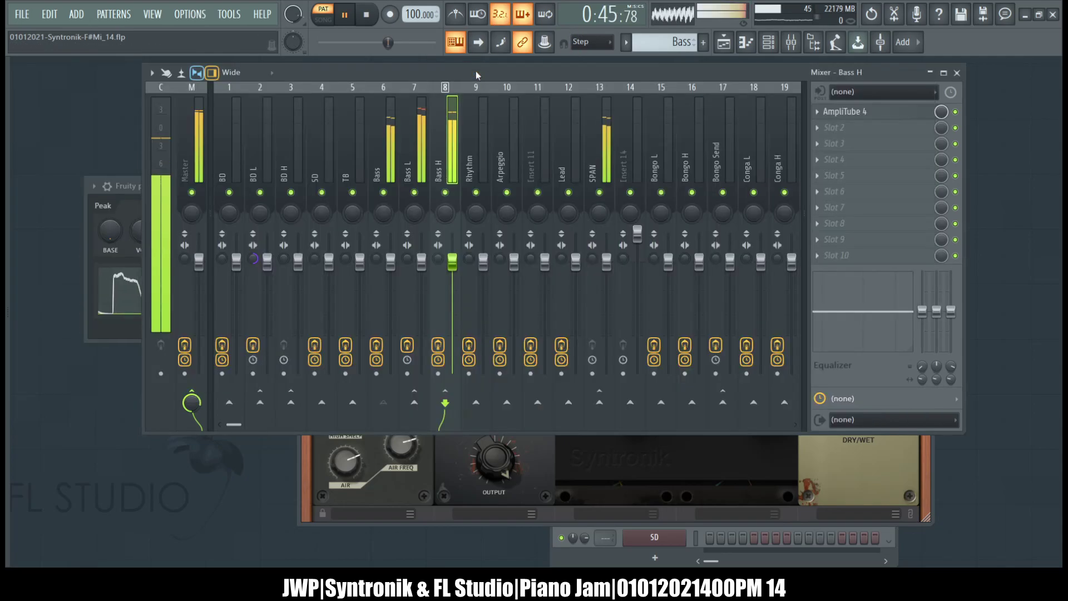
{"action": "left_click", "coordinate": [476, 71]}
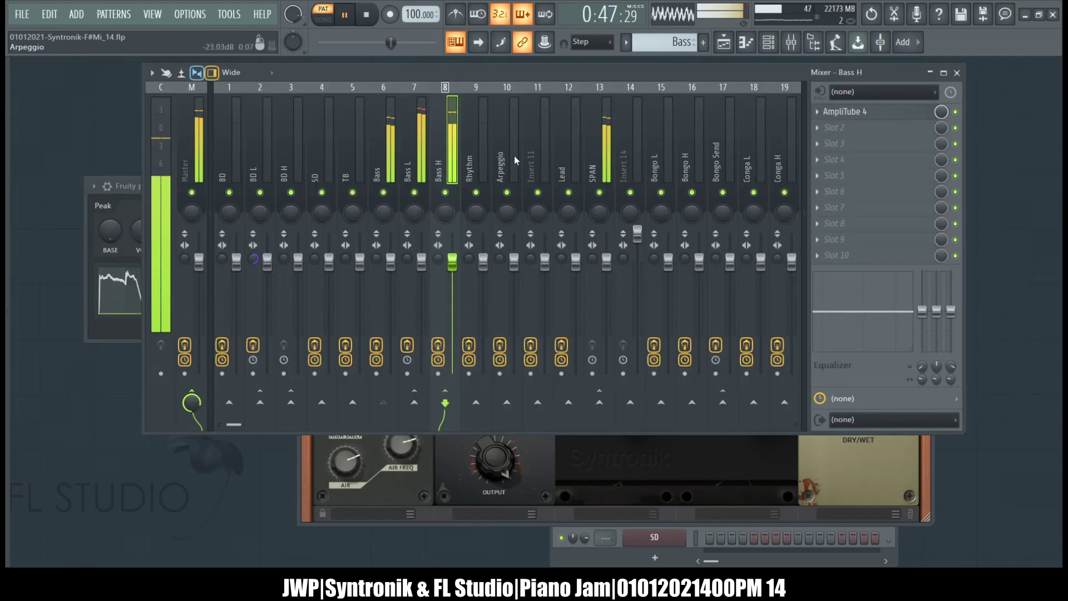
Step: Examine the effect chains on the Bass L, TB, SD and BD mixer tracks
{"action": "left_click", "coordinate": [382, 153]}
{"action": "left_click", "coordinate": [401, 156]}
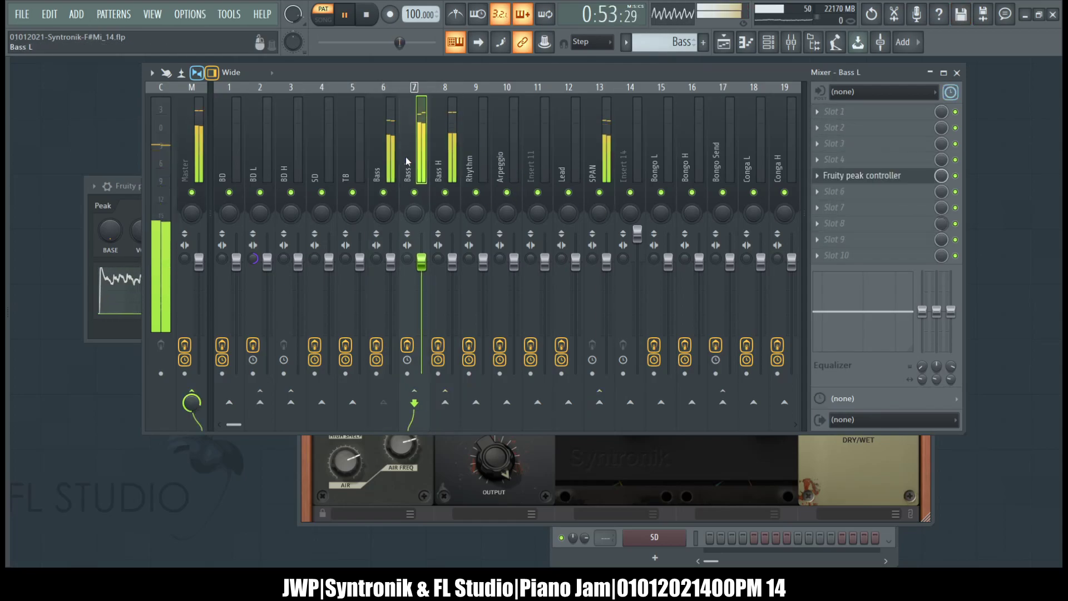
{"action": "left_click", "coordinate": [358, 162]}
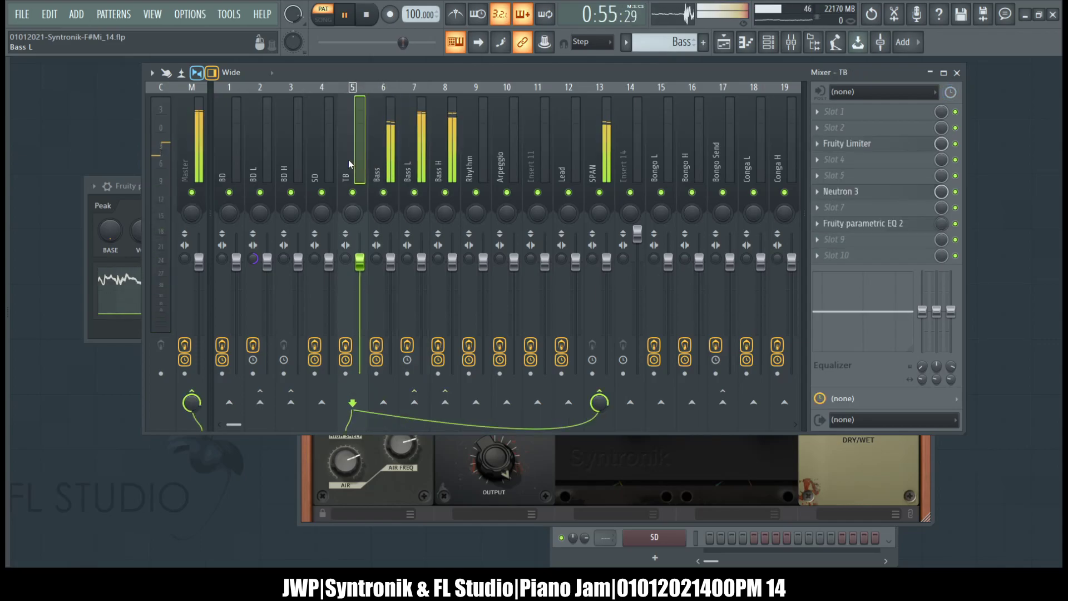
{"action": "left_click", "coordinate": [332, 160]}
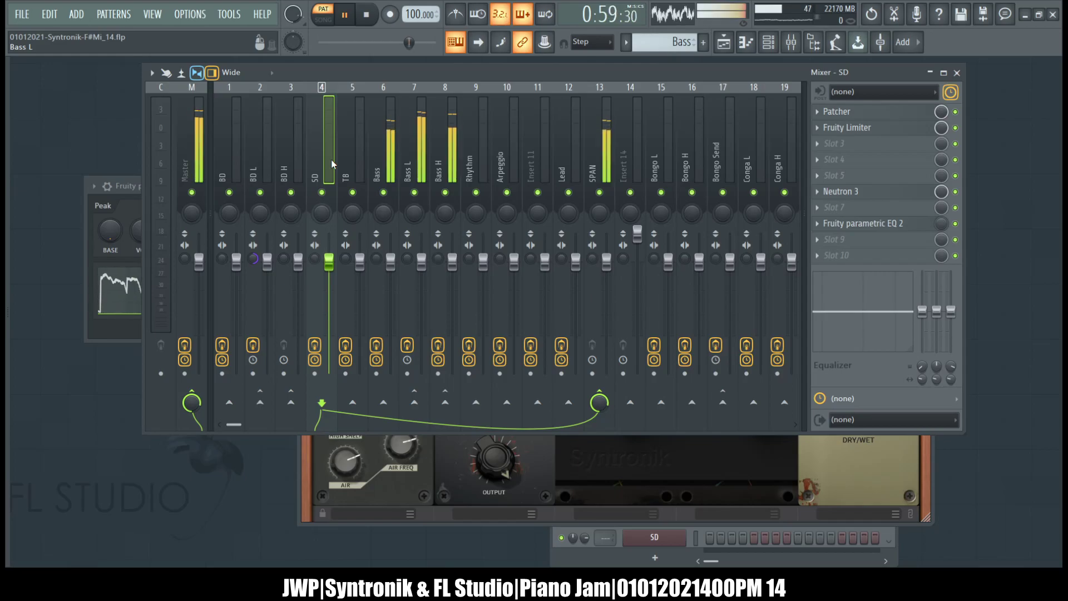
{"action": "left_click", "coordinate": [289, 163]}
{"action": "left_click", "coordinate": [264, 165]}
{"action": "left_click", "coordinate": [236, 168]}
{"action": "left_click", "coordinate": [262, 170]}
{"action": "left_click", "coordinate": [287, 170]}
Step: On the SD mixer track, move Patcher down to slot 8 and copy it onto the TB track
{"action": "left_click", "coordinate": [309, 171]}
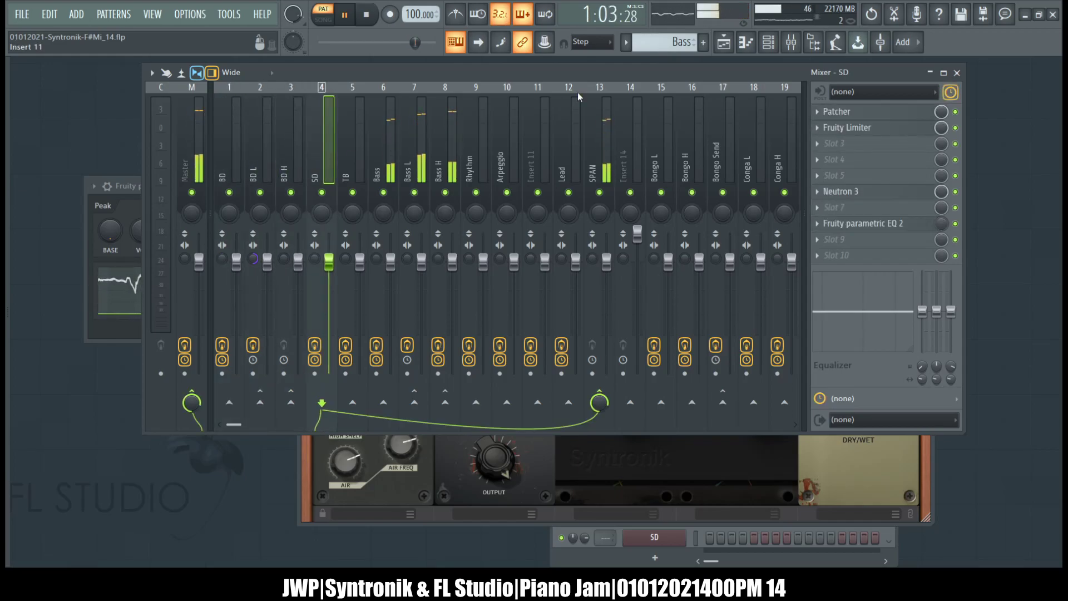
{"action": "left_click_drag", "start_coordinate": [877, 111], "coordinate": [873, 239]}
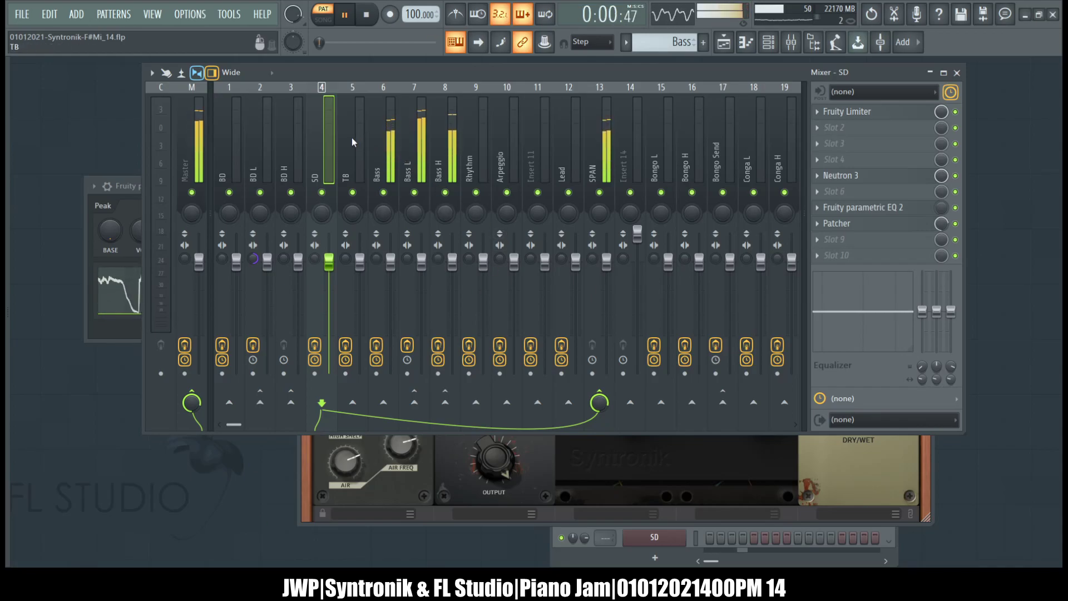
{"action": "left_click_drag", "start_coordinate": [841, 299], "coordinate": [520, 183]}
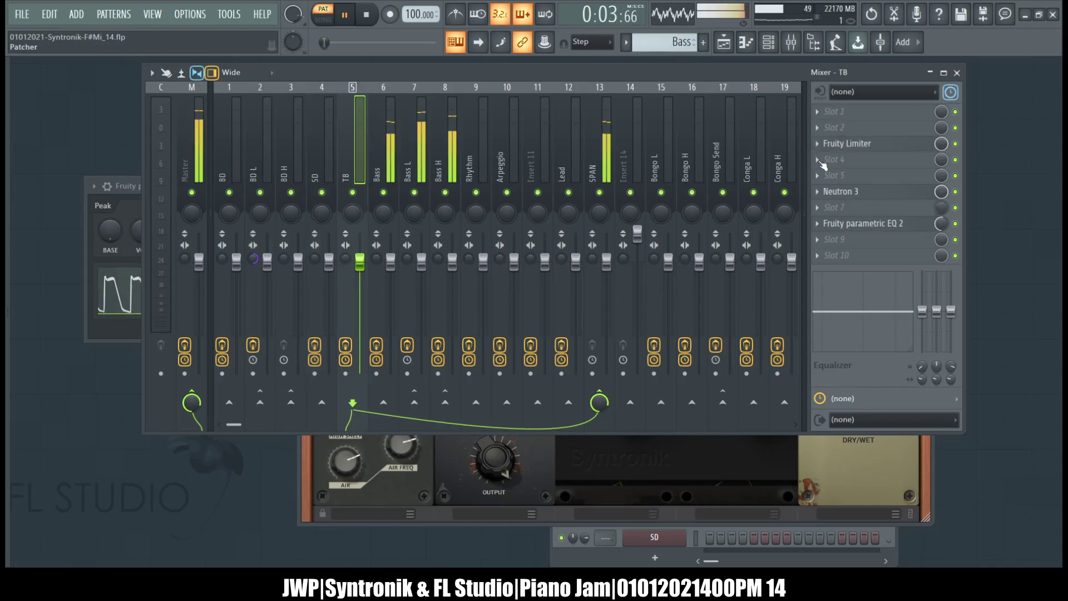
Step: Move TB's Patcher to slot 8, link its mix level to the peak controller's Peak output, and close its window
{"action": "left_click_drag", "start_coordinate": [832, 111], "coordinate": [858, 229]}
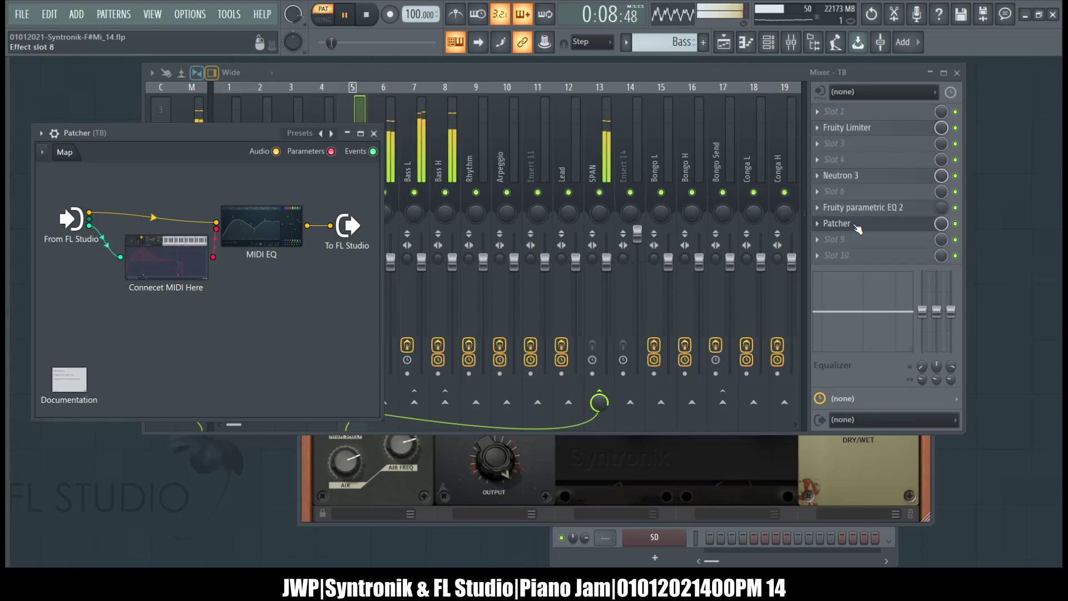
{"action": "left_click", "coordinate": [944, 226]}
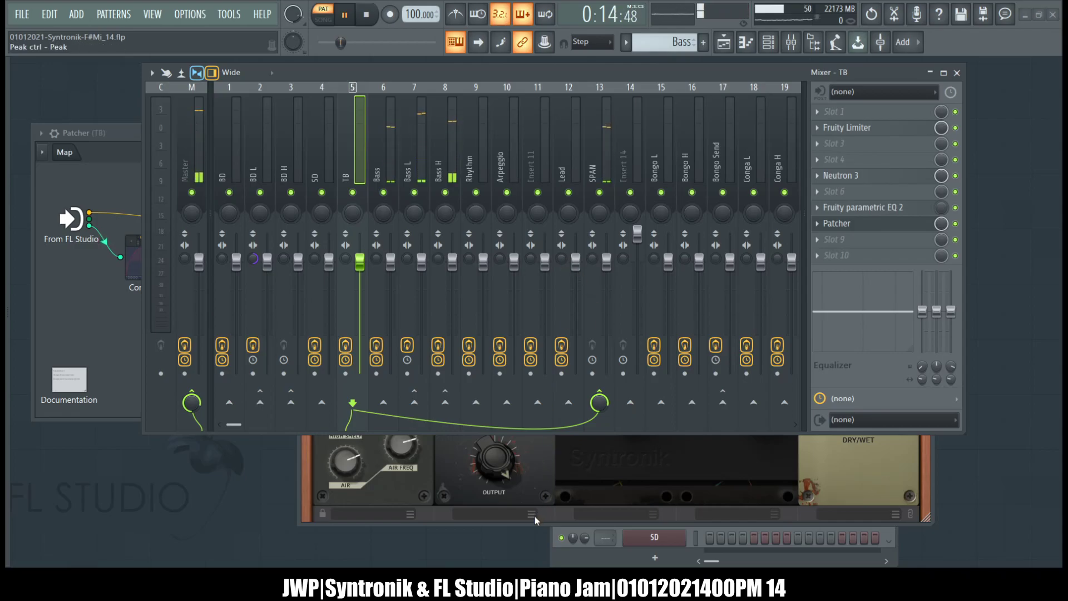
{"action": "left_click", "coordinate": [118, 132]}
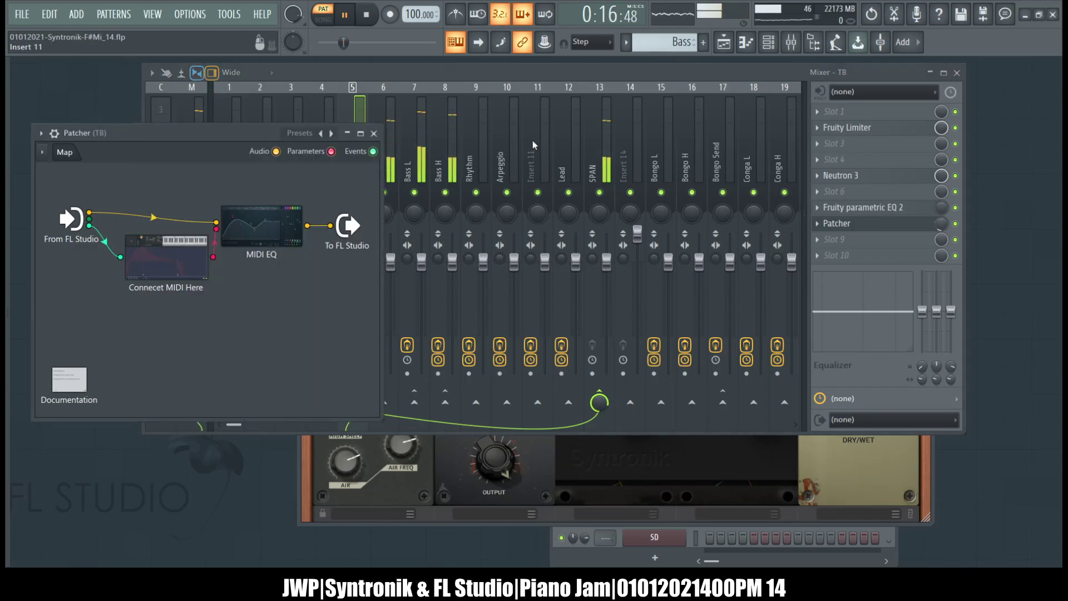
{"action": "left_click", "coordinate": [373, 134]}
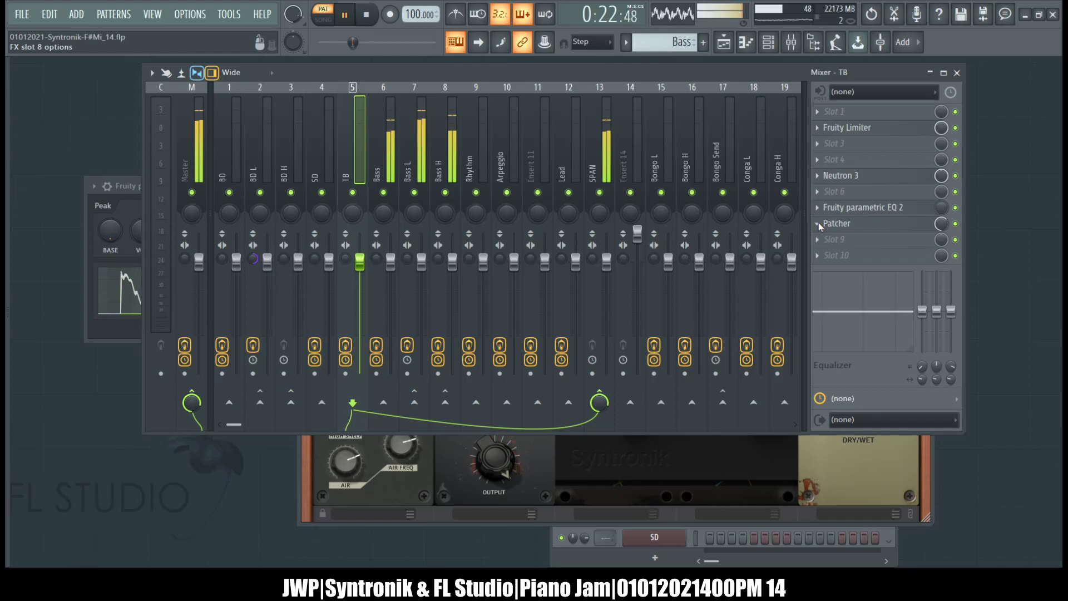
Step: Copy Patcher onto the Rhythm track, move it to slot 8 and link its mix level to the peak controller
{"action": "left_click_drag", "start_coordinate": [498, 148], "coordinate": [476, 130]}
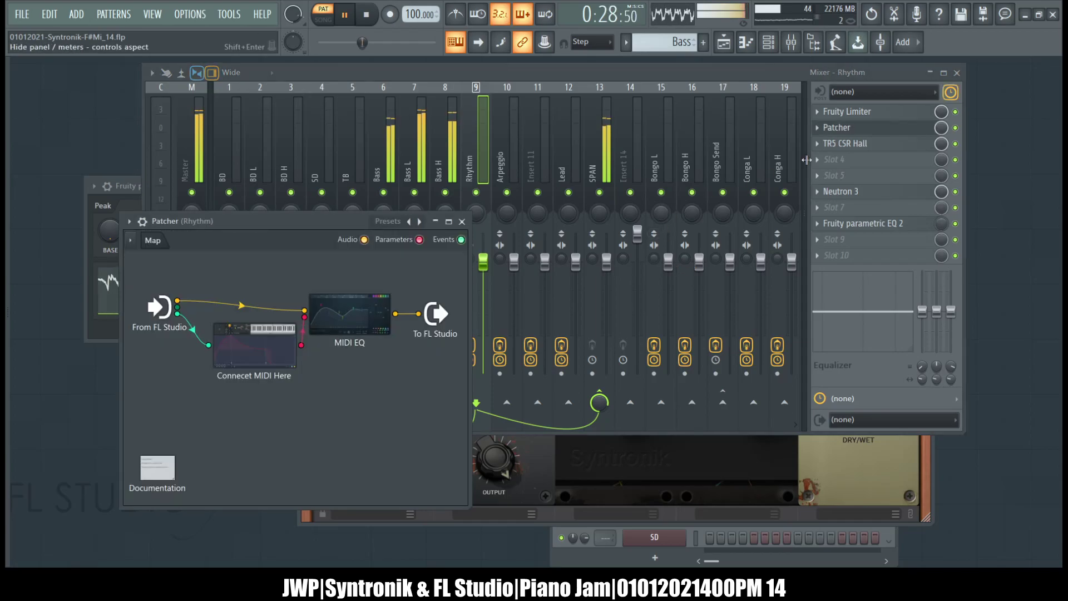
{"action": "left_click_drag", "start_coordinate": [846, 132], "coordinate": [845, 228]}
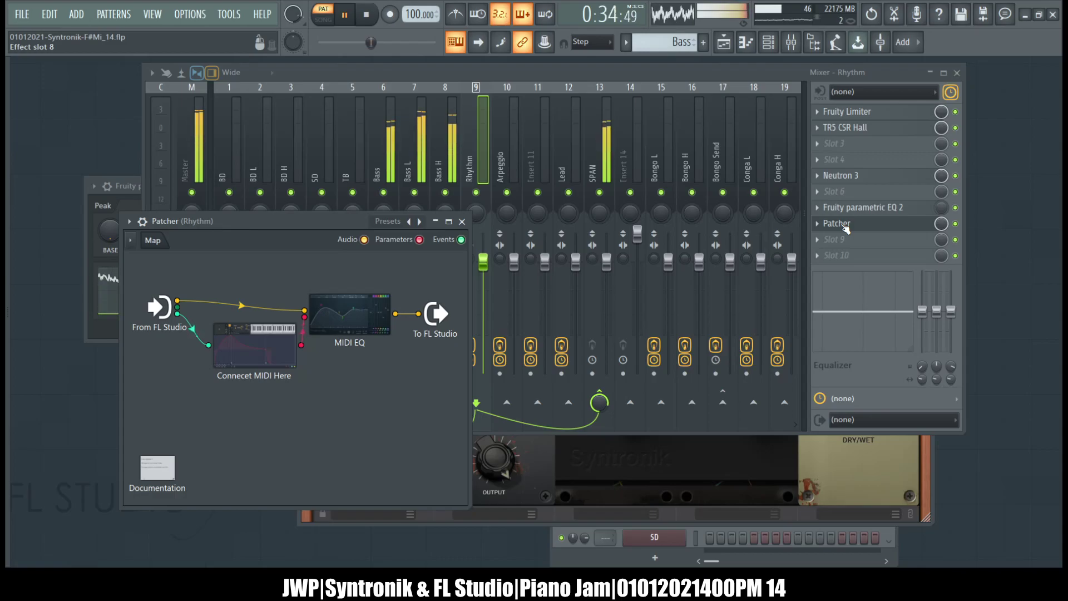
{"action": "left_click", "coordinate": [846, 228]}
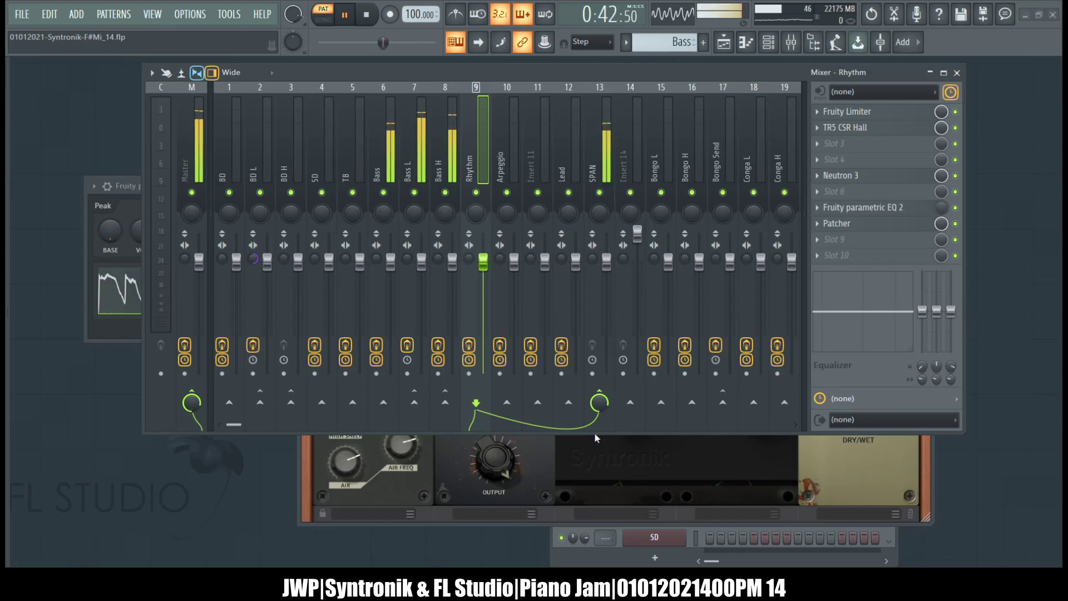
Step: Copy Rhythm's Patcher onto the Arpeggio track, place it in slot 9, and turn on the metronome
{"action": "left_click", "coordinate": [836, 225]}
{"action": "left_click", "coordinate": [818, 223]}
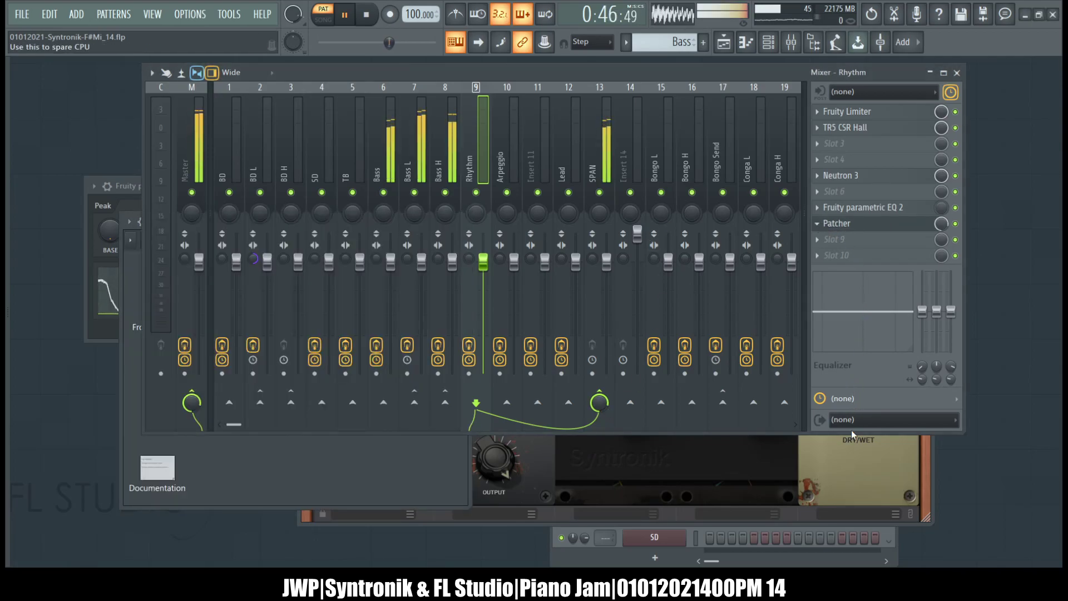
{"action": "left_click_drag", "start_coordinate": [838, 223], "coordinate": [710, 227]}
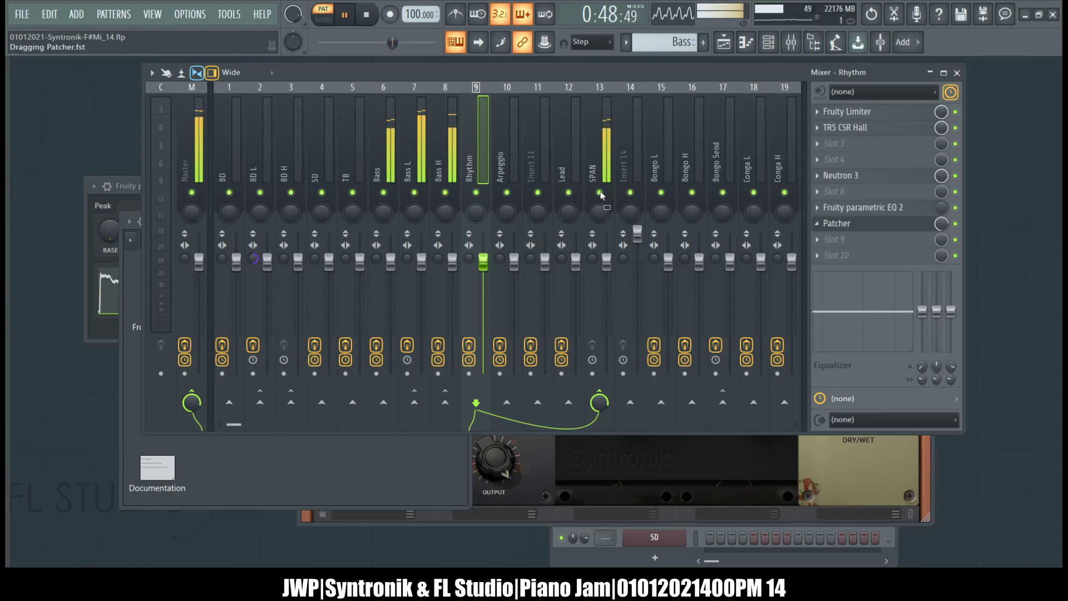
{"action": "left_click_drag", "start_coordinate": [501, 135], "coordinate": [502, 132]}
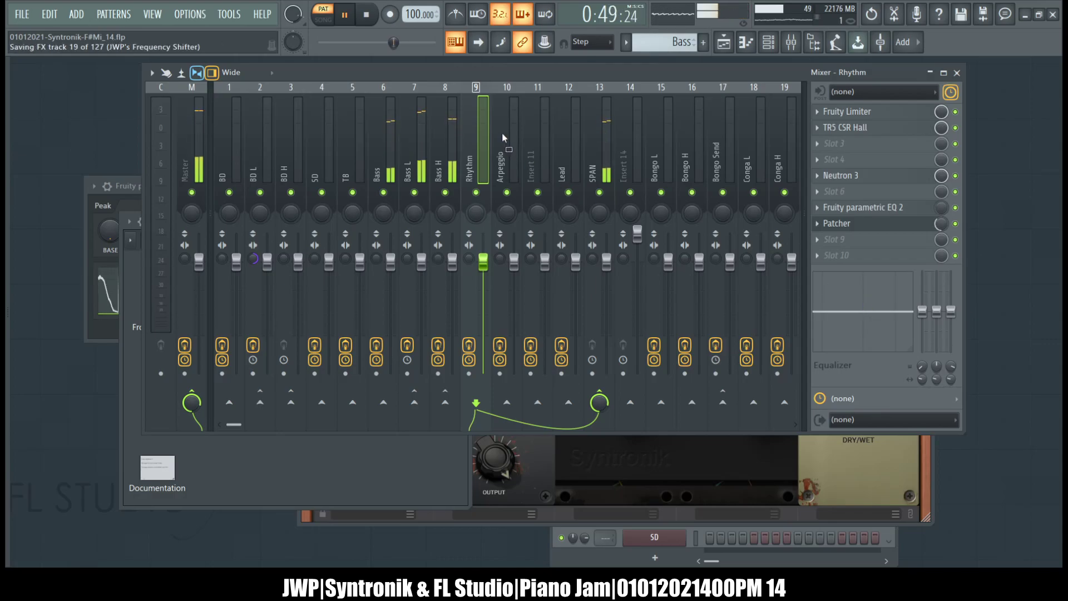
{"action": "left_click", "coordinate": [456, 15]}
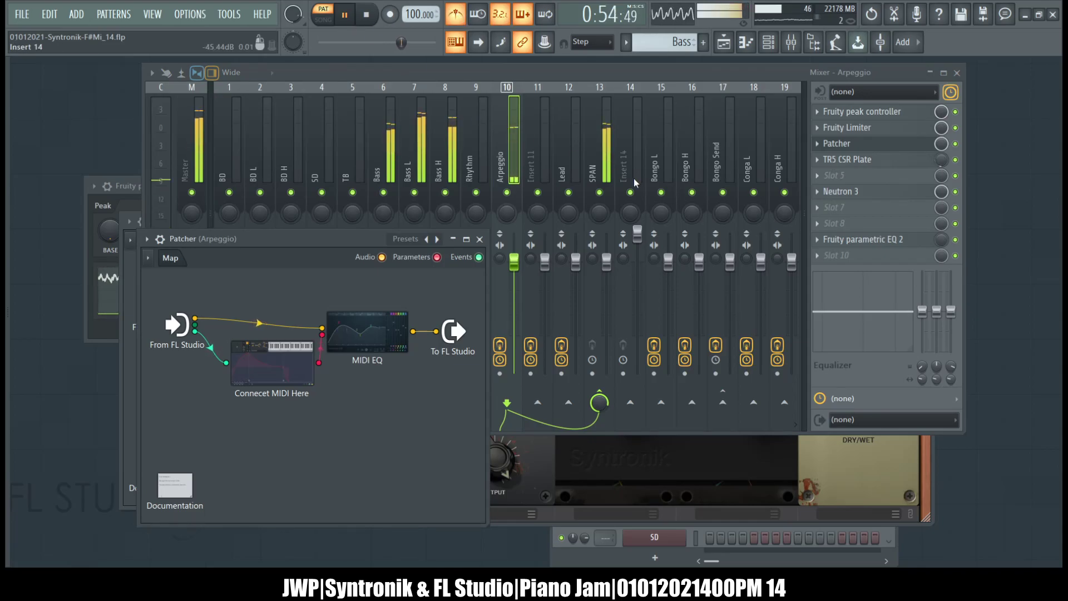
{"action": "left_click", "coordinate": [479, 239]}
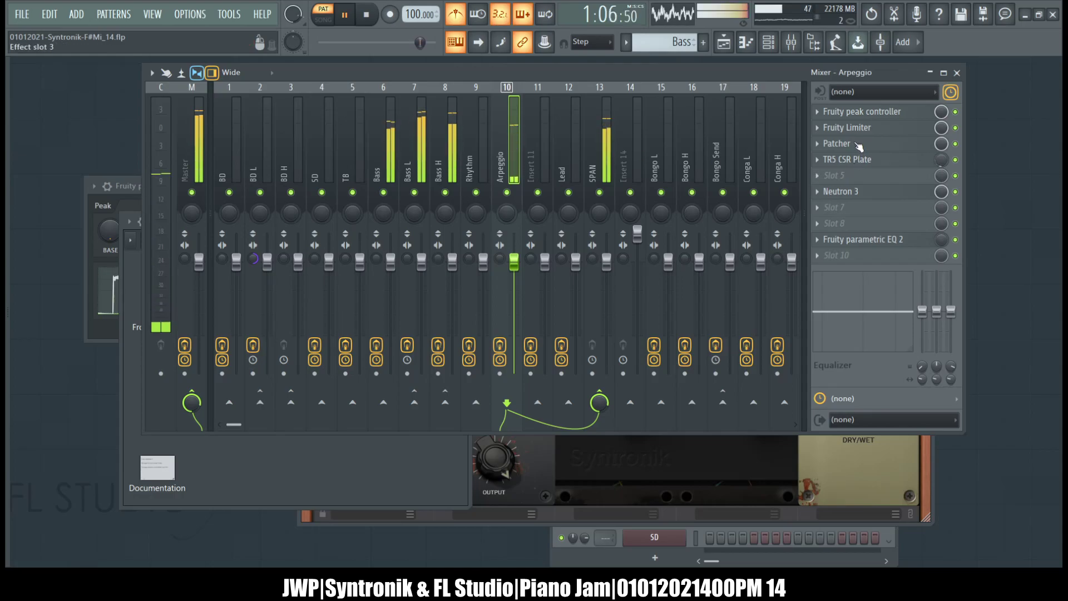
{"action": "left_click_drag", "start_coordinate": [860, 146], "coordinate": [862, 239]}
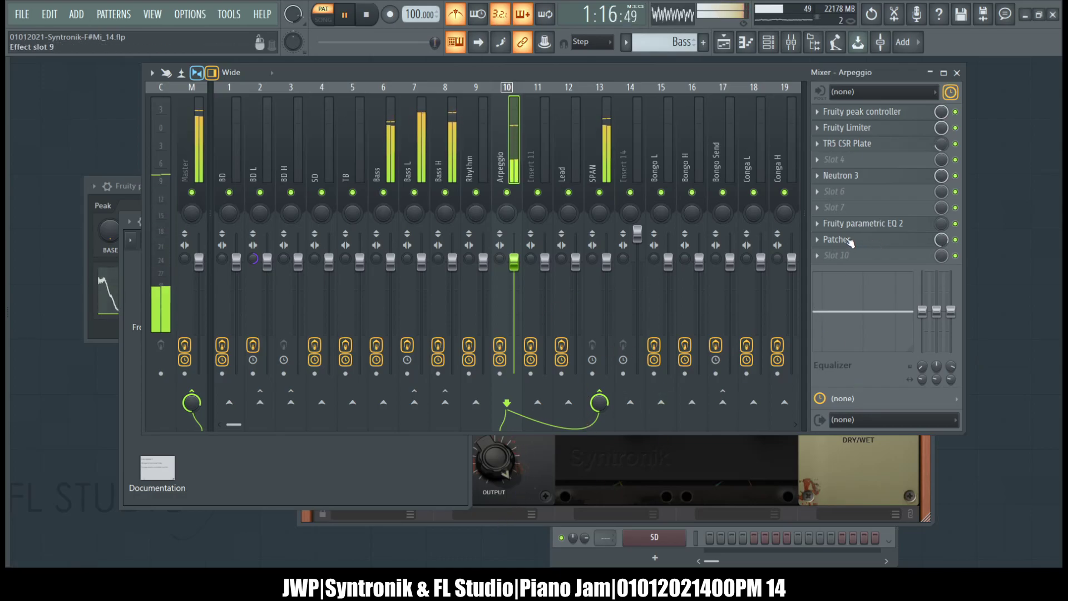
Step: Copy Arpeggio's Patcher onto the Lead track, move it to slot 9 and link its mix level to the peak controller
{"action": "left_click_drag", "start_coordinate": [836, 240], "coordinate": [786, 271]}
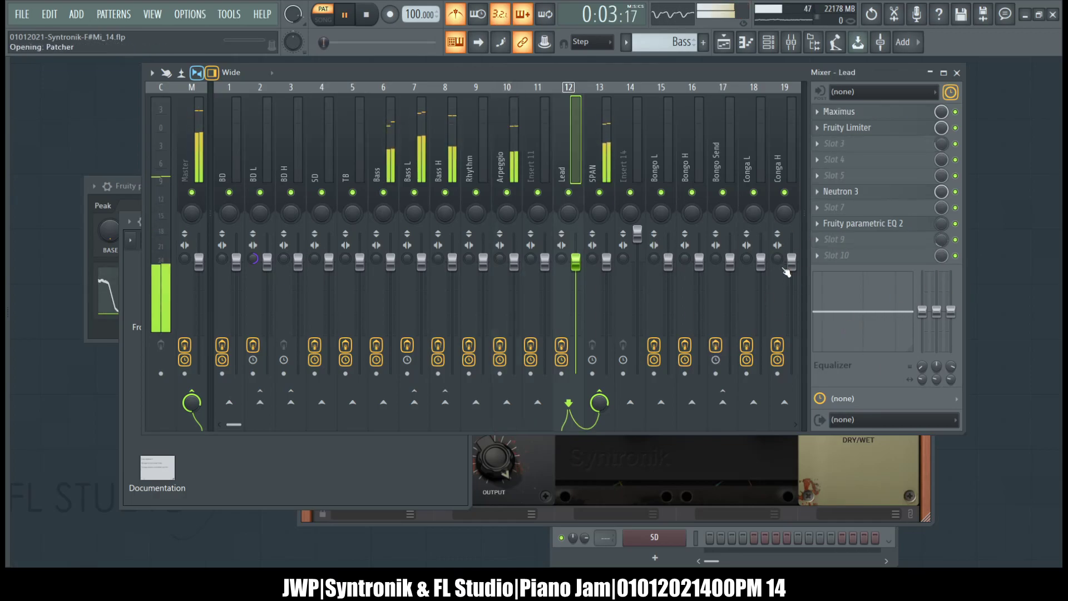
{"action": "left_click_drag", "start_coordinate": [858, 141], "coordinate": [857, 245]}
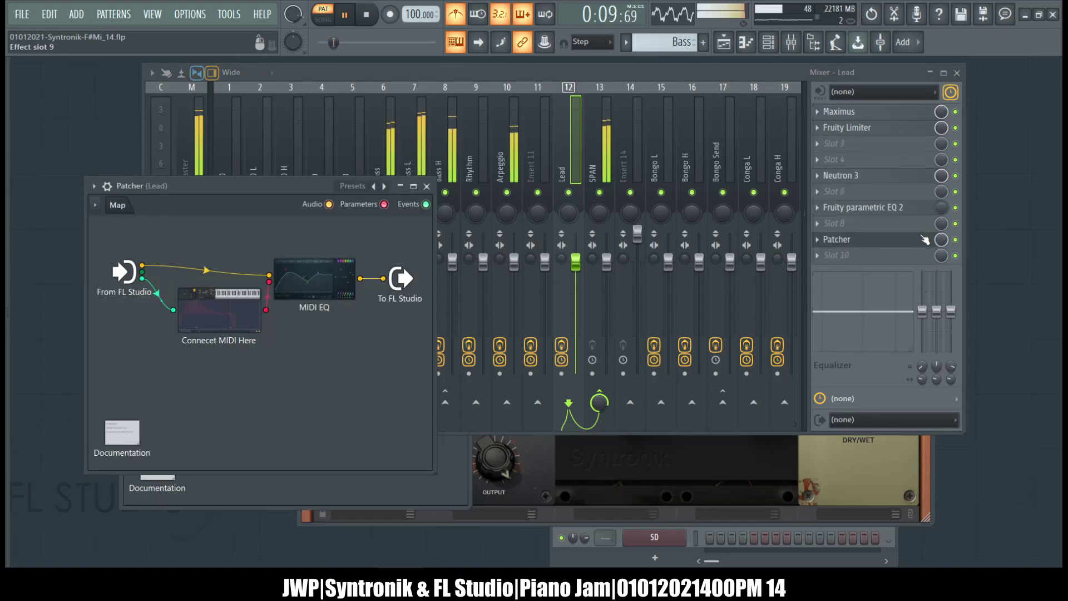
{"action": "right_click", "coordinate": [939, 239]}
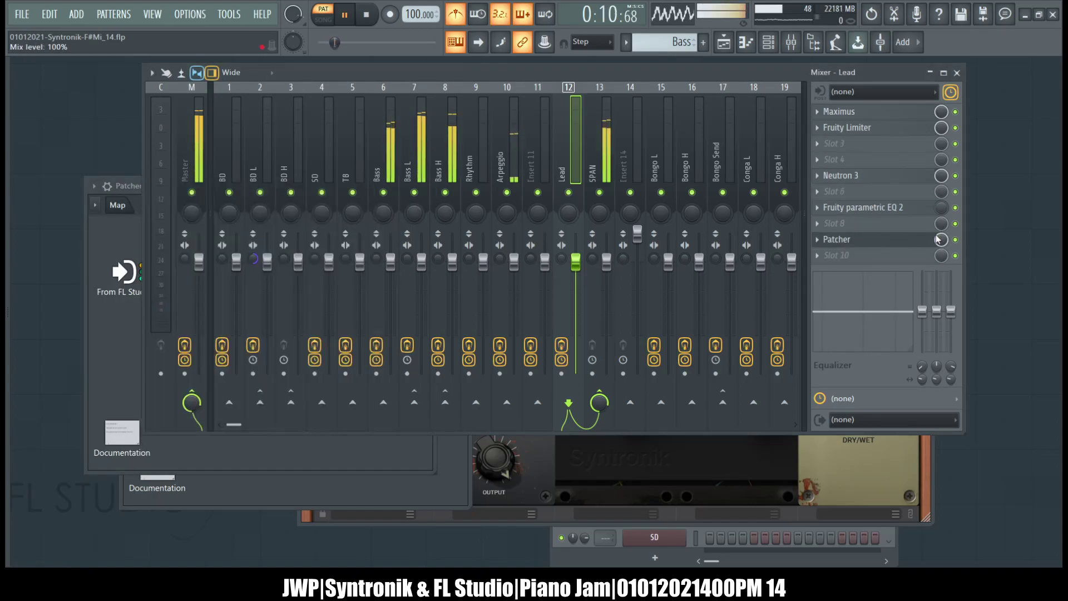
{"action": "left_click", "coordinate": [986, 359]}
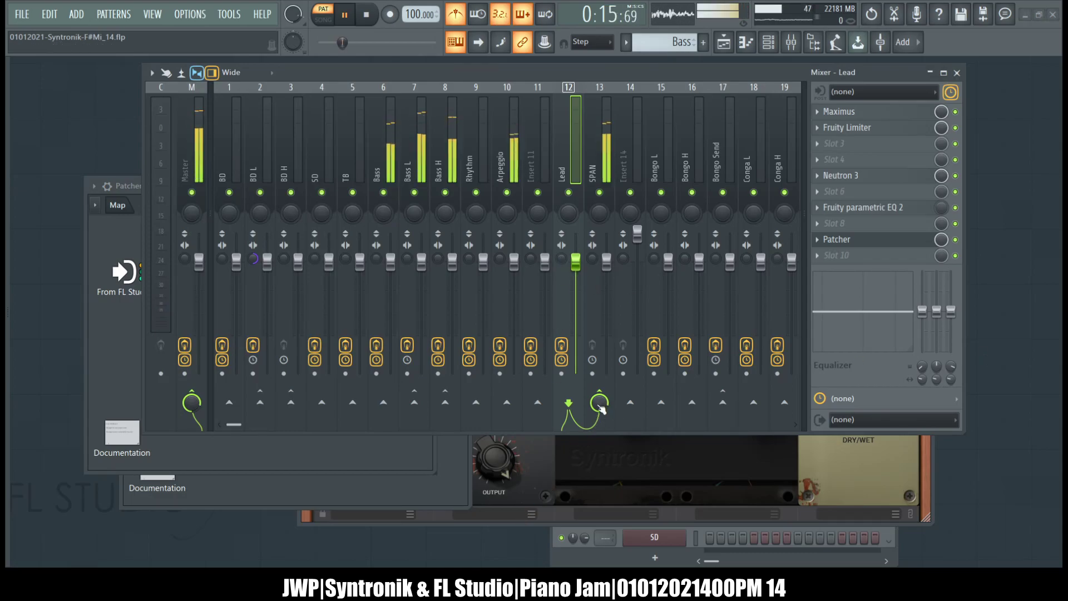
Step: Copy Lead's Patcher onto the Bongo Send track, move it to slot 9 and link its mix level to the peak controller
{"action": "left_click", "coordinate": [818, 240]}
{"action": "left_click_drag", "start_coordinate": [860, 317], "coordinate": [718, 148]}
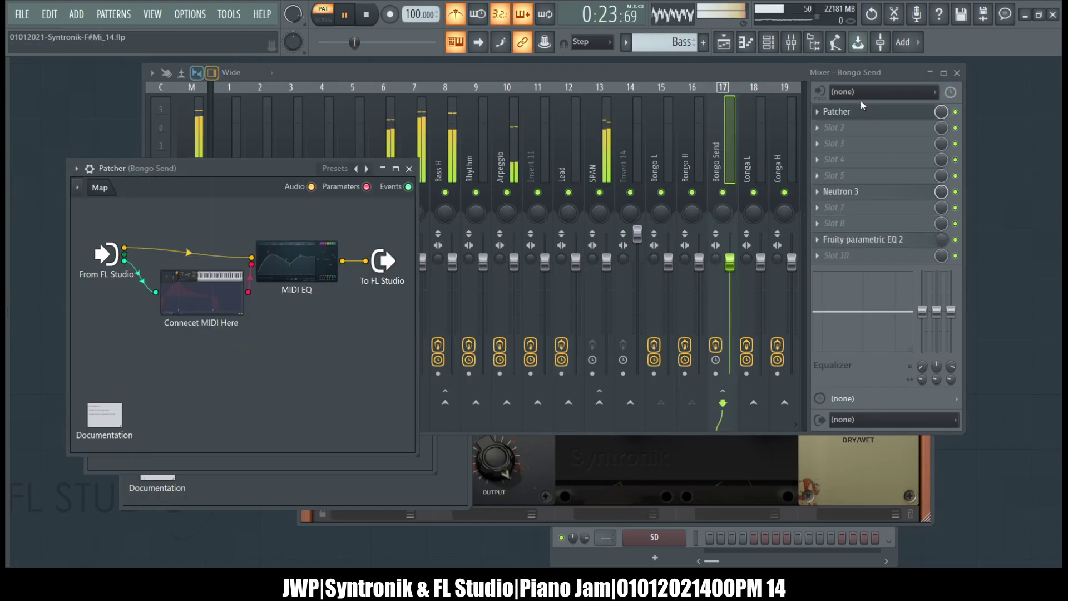
{"action": "left_click_drag", "start_coordinate": [863, 107], "coordinate": [854, 245]}
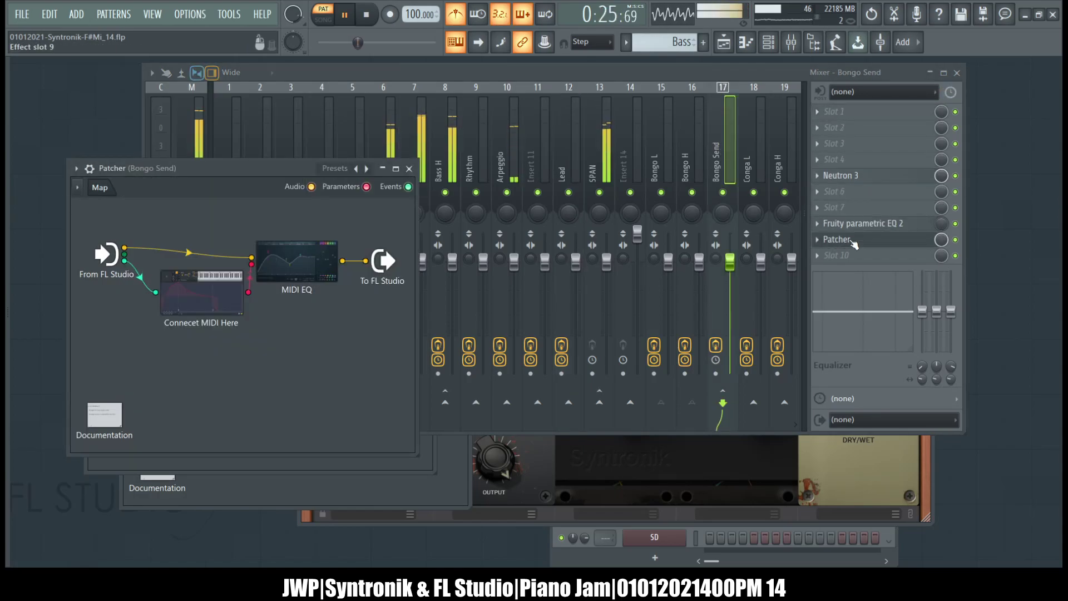
{"action": "left_click", "coordinate": [940, 241]}
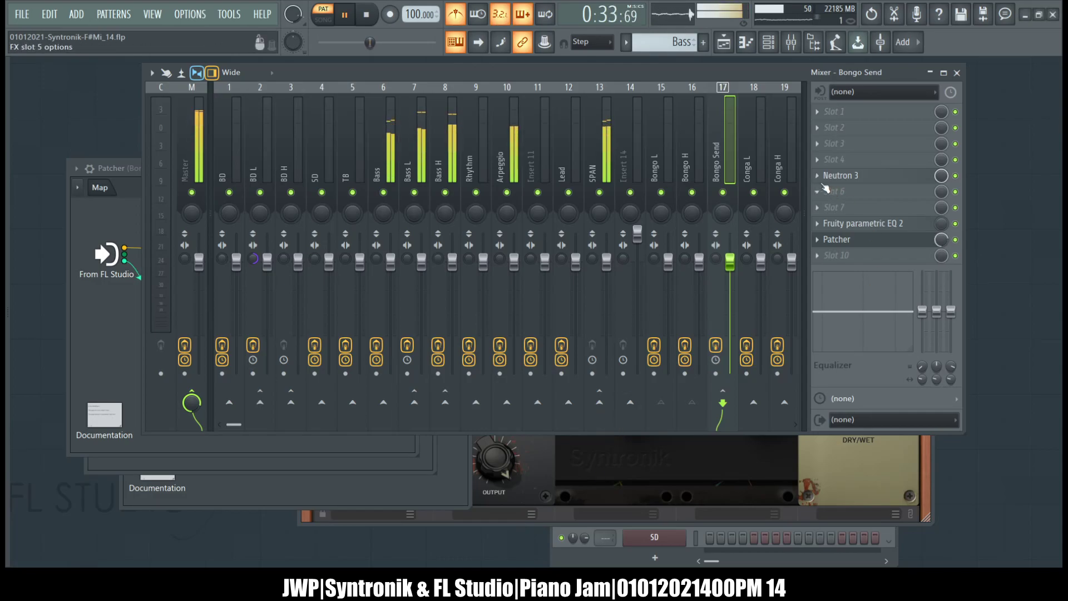
Step: Copy Bongo Send's Patcher onto the Conga Send track, move it to slot 9 and link its mix level to the peak controller
{"action": "scroll", "coordinate": [714, 170], "scroll_direction": "right", "scroll_amount": 3}
{"action": "scroll", "coordinate": [714, 170], "scroll_direction": "right", "scroll_amount": 1}
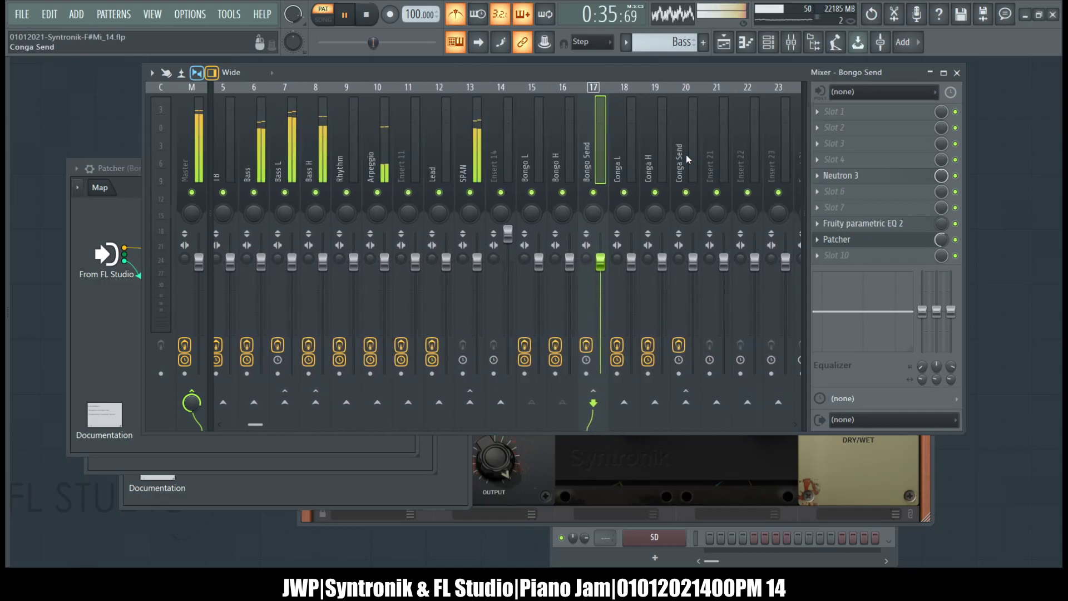
{"action": "left_click_drag", "start_coordinate": [849, 319], "coordinate": [683, 148]}
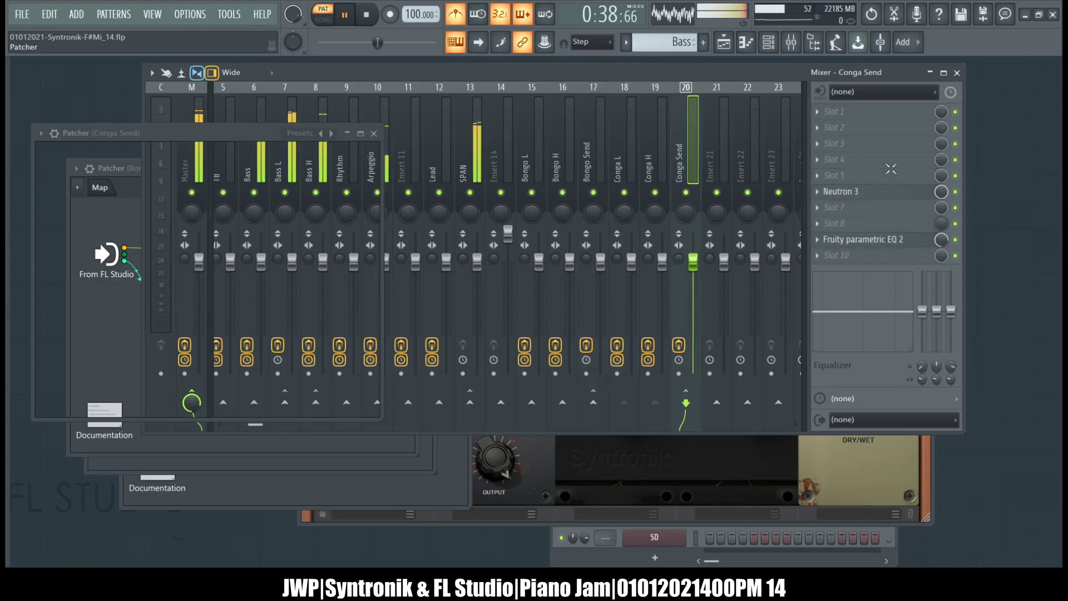
{"action": "left_click_drag", "start_coordinate": [862, 113], "coordinate": [861, 245]}
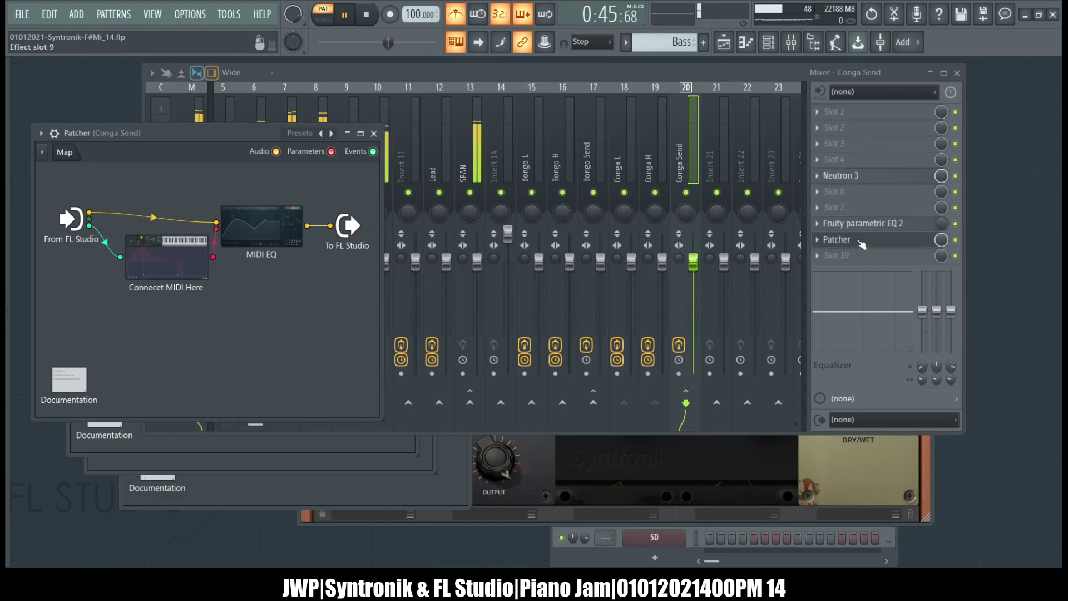
{"action": "left_click", "coordinate": [941, 239]}
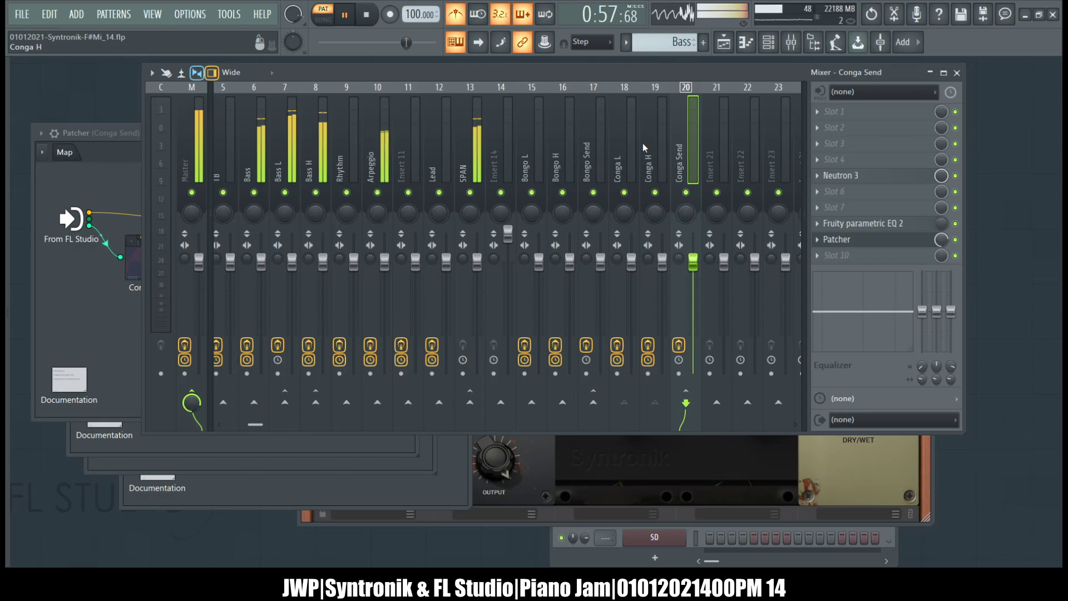
Step: Clear the leftover plugin windows, bring back the mixer and channel rack, and switch playback to Song mode
{"action": "key", "text": "F12"}
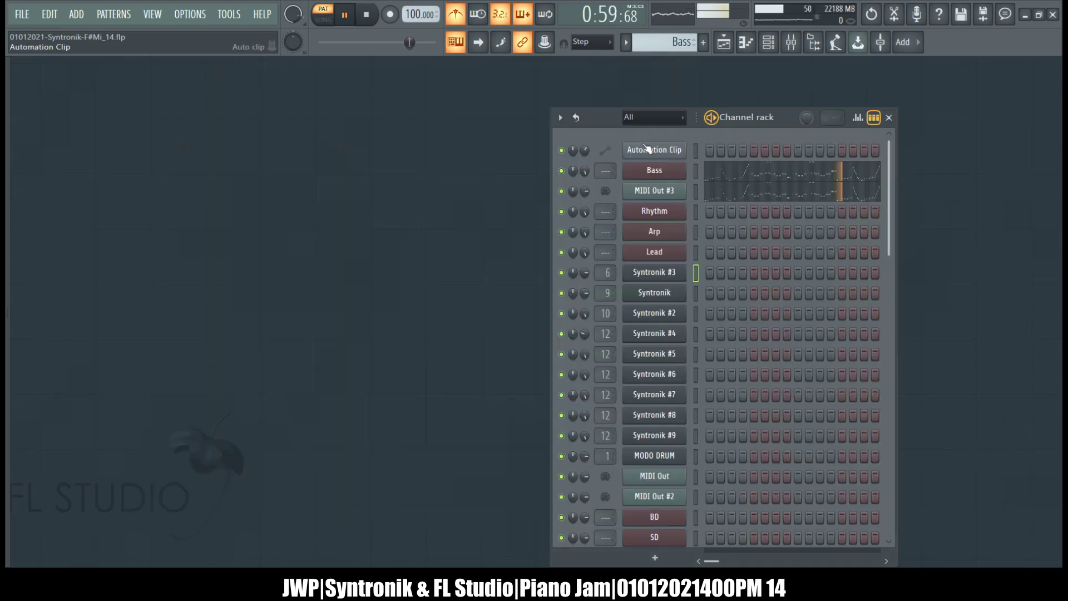
{"action": "left_click", "coordinate": [774, 45]}
{"action": "left_click", "coordinate": [788, 44]}
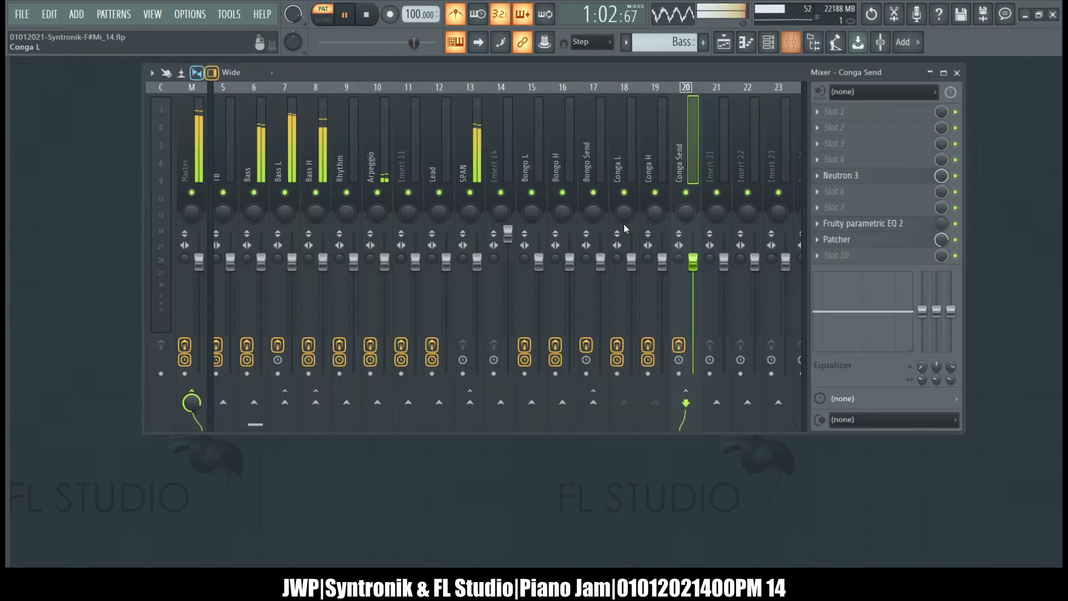
{"action": "left_click", "coordinate": [781, 49]}
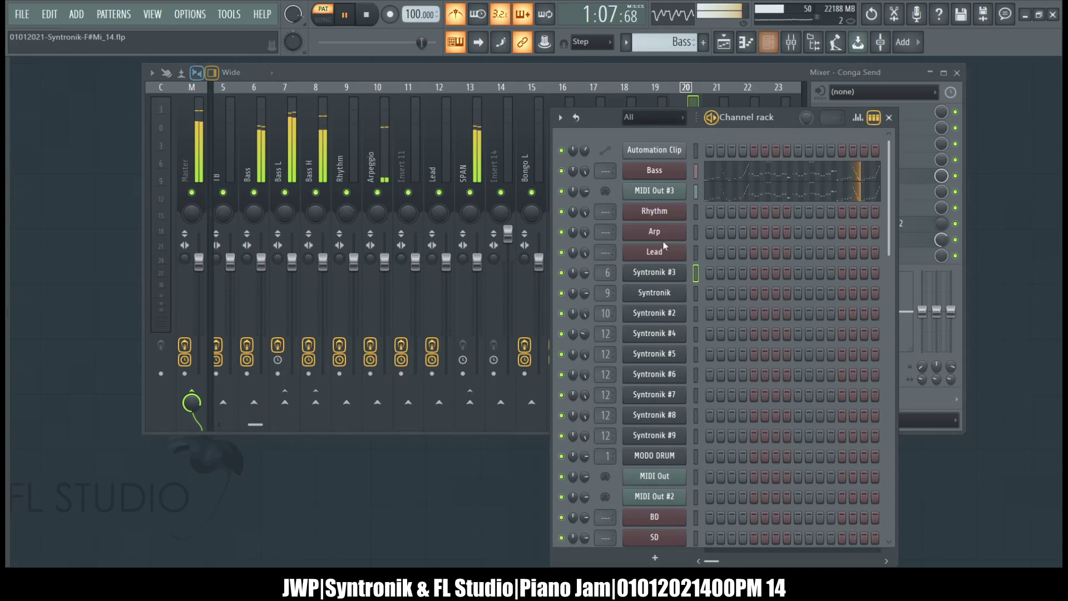
{"action": "left_click", "coordinate": [324, 19]}
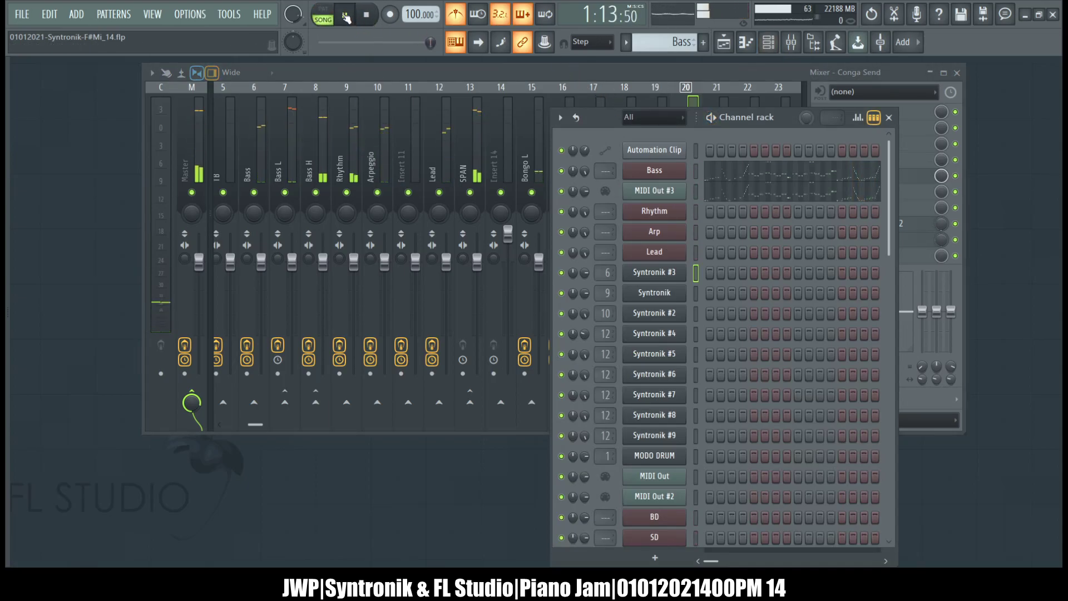
Step: Open Neutron 3 on the Bass track and start Mix Assistant's Track Enhance
{"action": "left_click", "coordinate": [421, 71]}
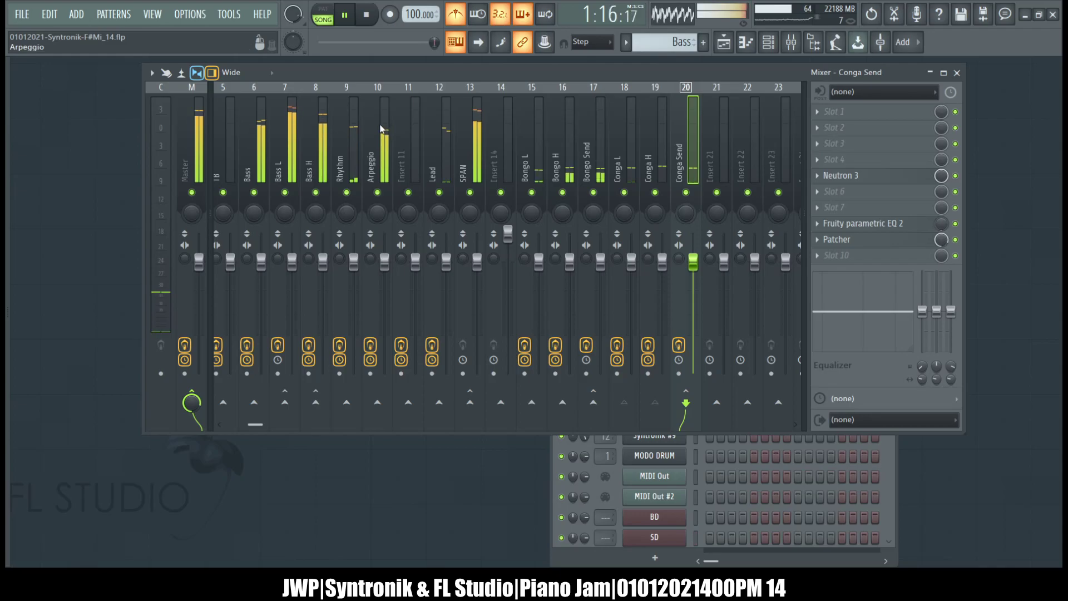
{"action": "scroll", "coordinate": [381, 129], "scroll_direction": "up", "scroll_amount": 4}
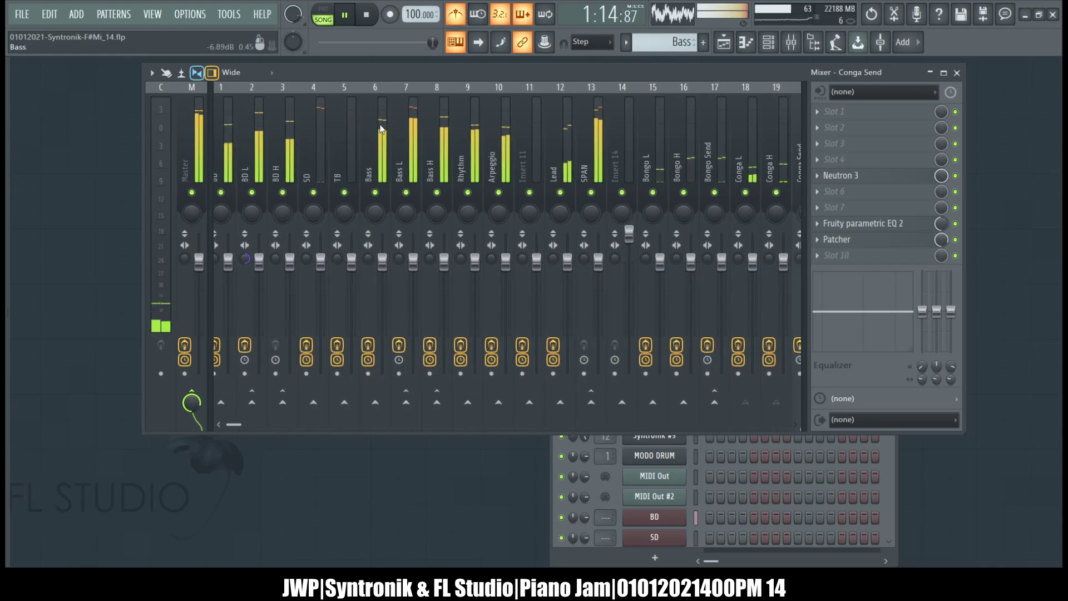
{"action": "left_click", "coordinate": [394, 142]}
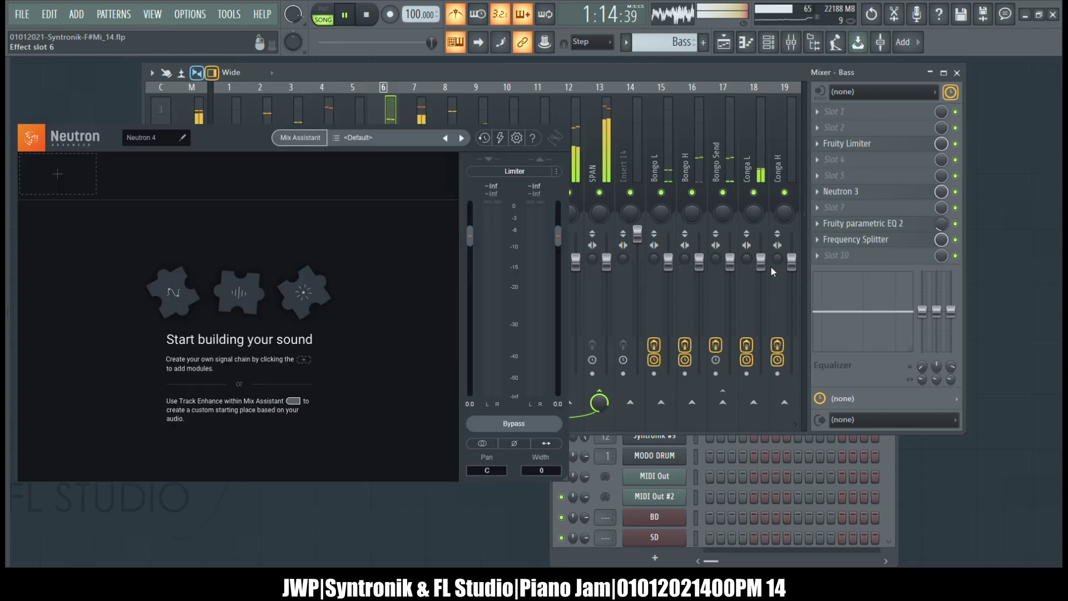
{"action": "left_click", "coordinate": [322, 138]}
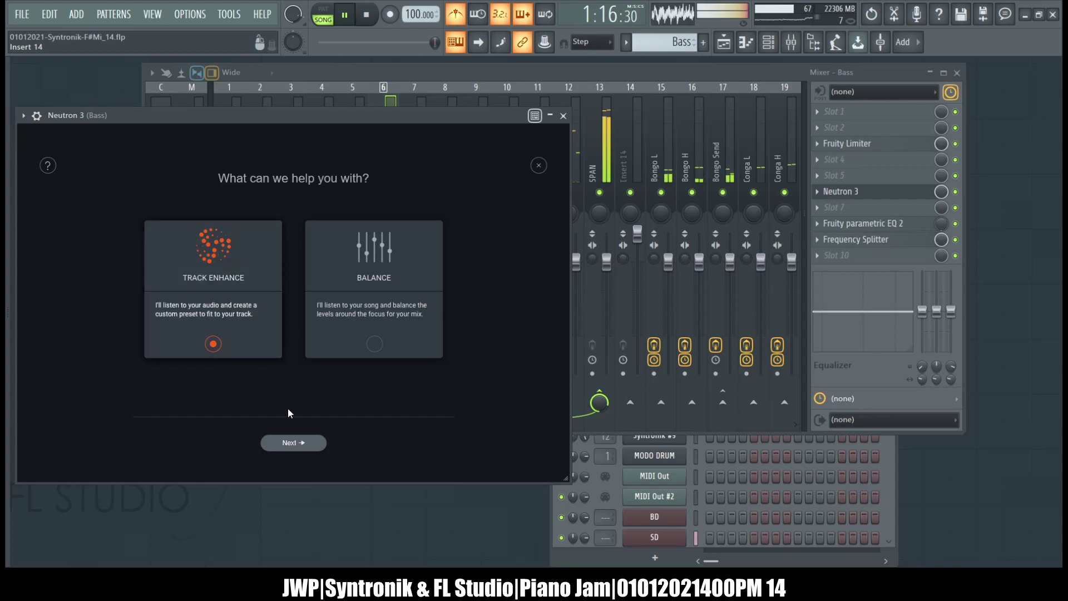
{"action": "left_click", "coordinate": [299, 441]}
Step: Run Track Enhance with instrument Bass, style Warm and intensity High, accept the suggestion, stop playback and close Neutron
{"action": "left_click", "coordinate": [337, 294]}
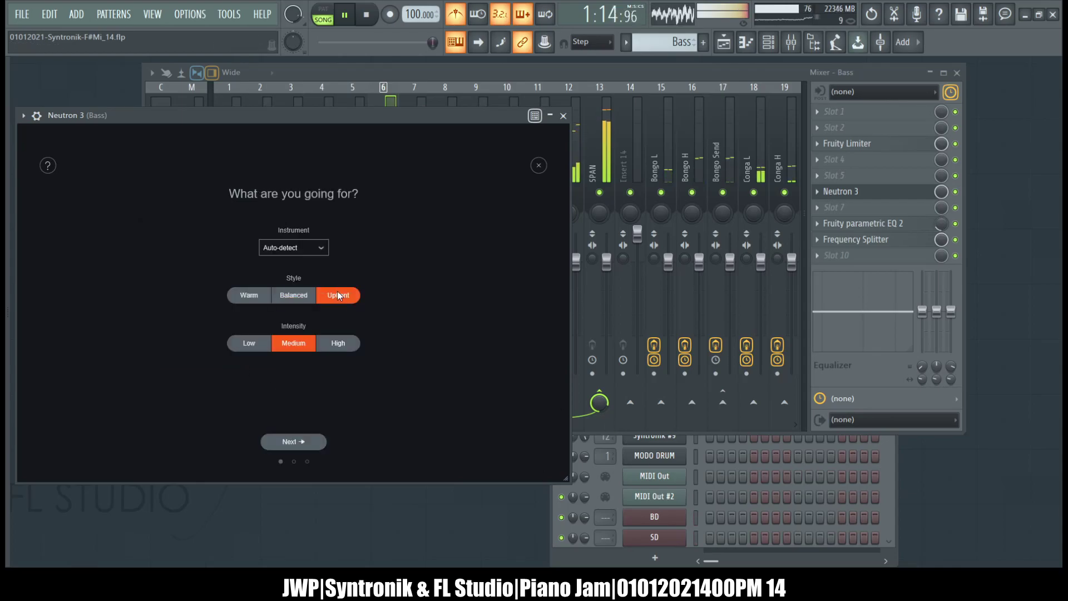
{"action": "left_click", "coordinate": [269, 300]}
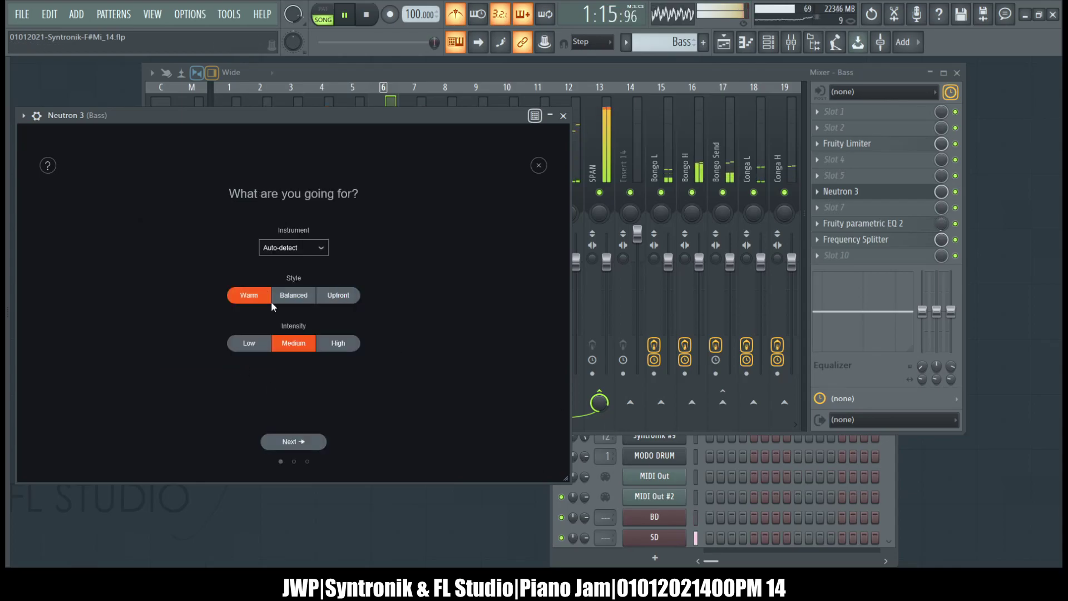
{"action": "left_click", "coordinate": [334, 349]}
{"action": "left_click", "coordinate": [315, 253]}
{"action": "mouse_move", "coordinate": [300, 281]}
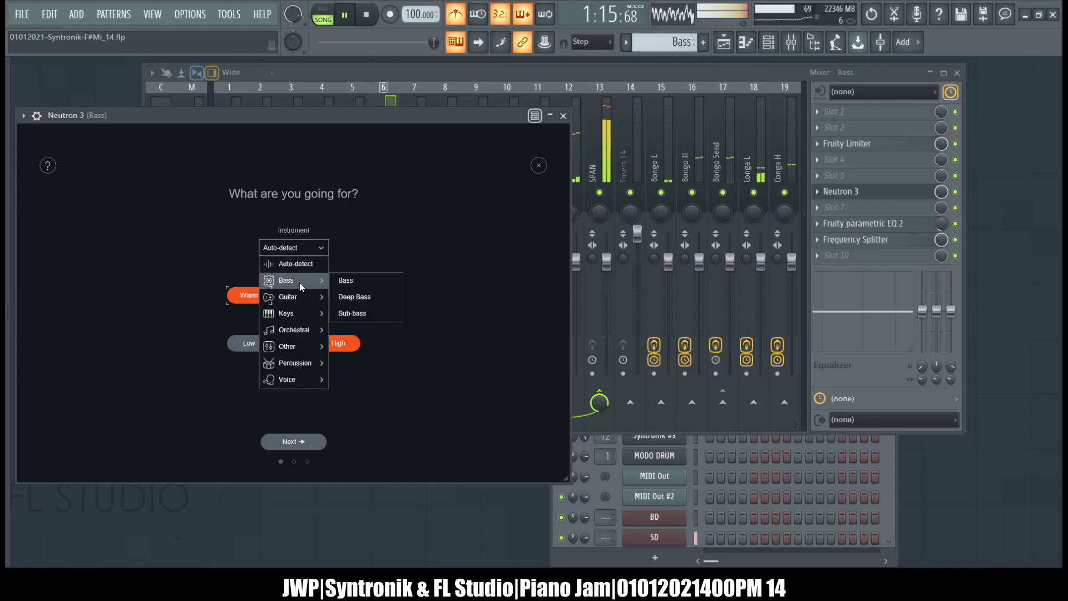
{"action": "left_click", "coordinate": [355, 283]}
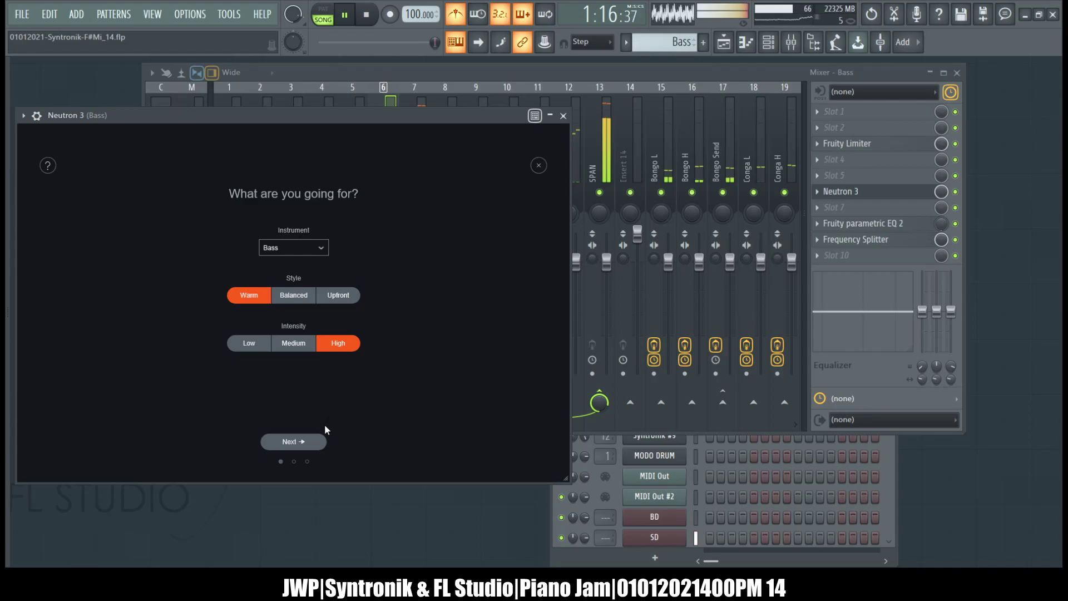
{"action": "left_click", "coordinate": [301, 444]}
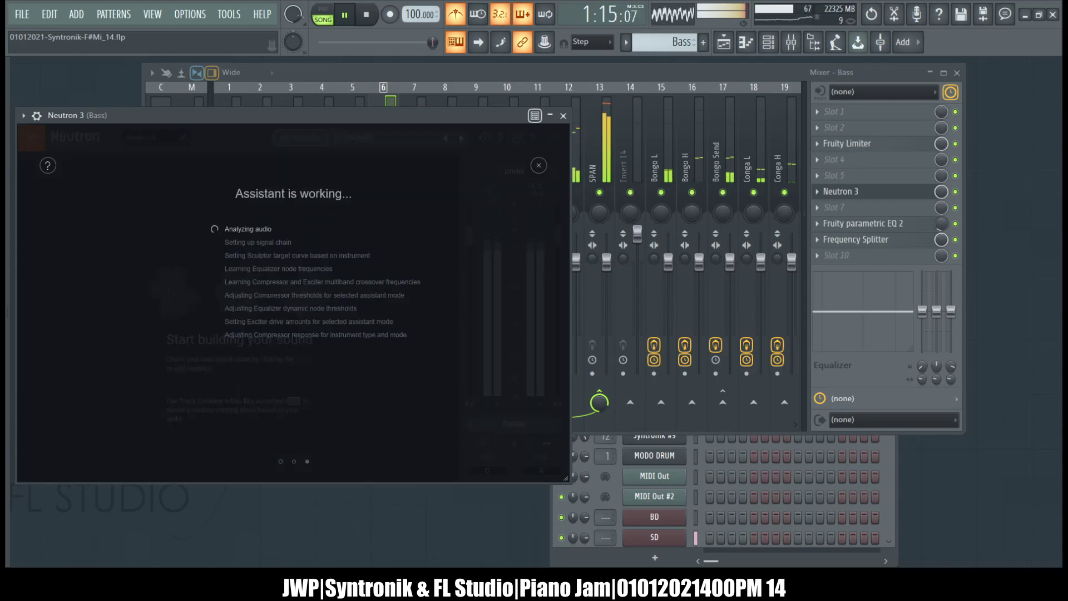
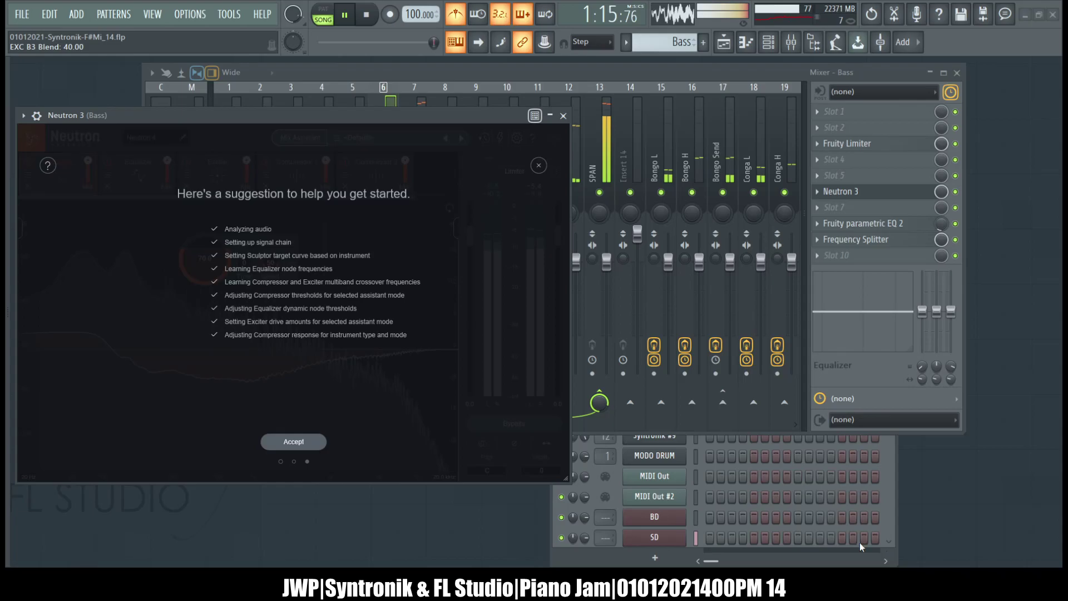
{"action": "left_click", "coordinate": [293, 441]}
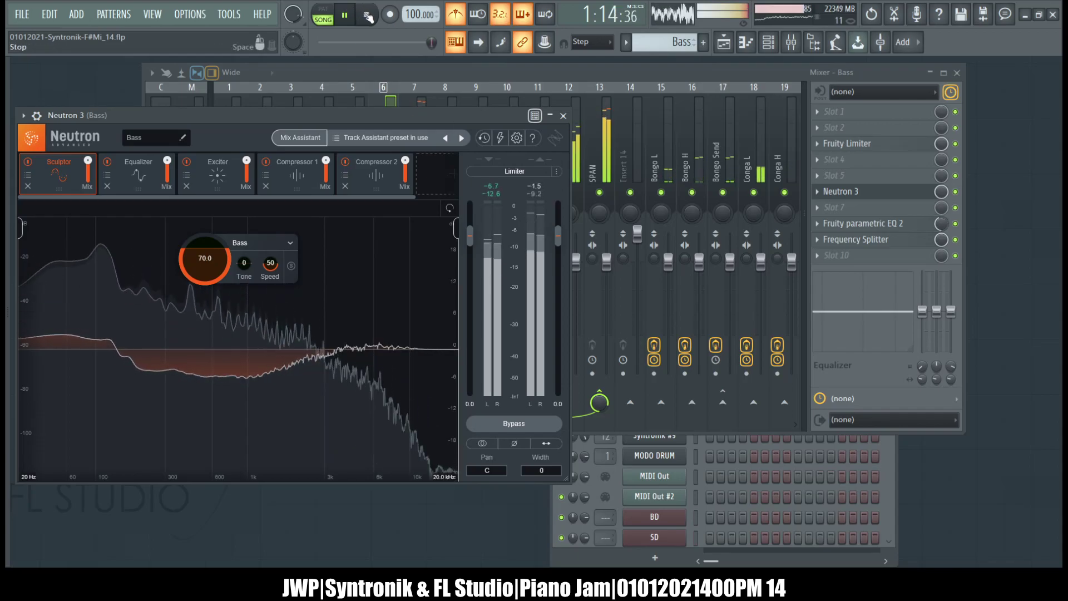
{"action": "key", "text": "space"}
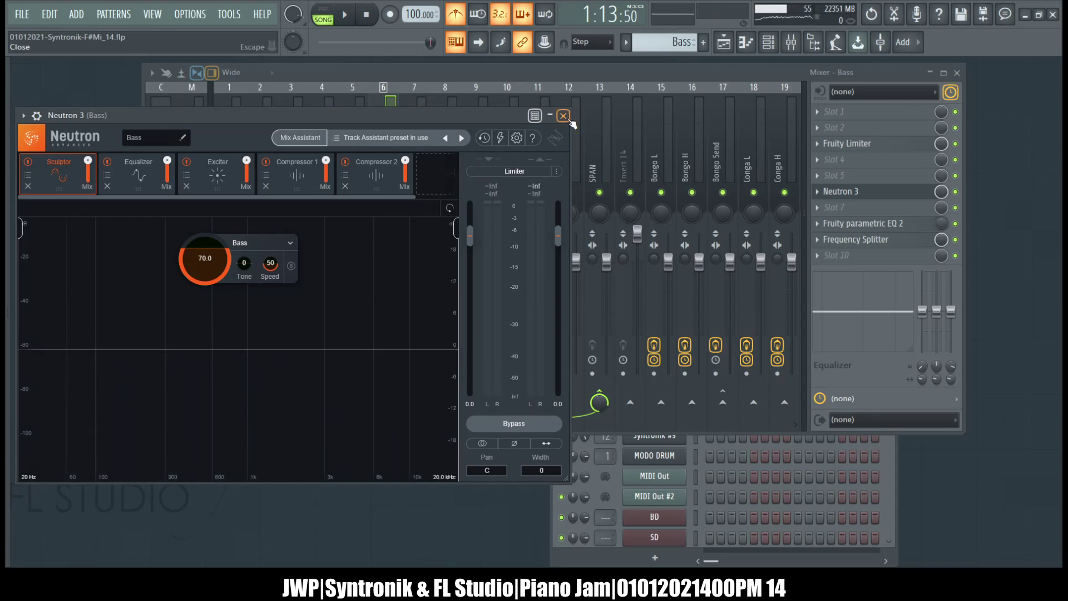
{"action": "key", "text": "Escape"}
Step: Open Neutron 3 on the Rhythm track with playback running, and loop the playlist over four bars from bar 29
{"action": "left_click", "coordinate": [470, 160]}
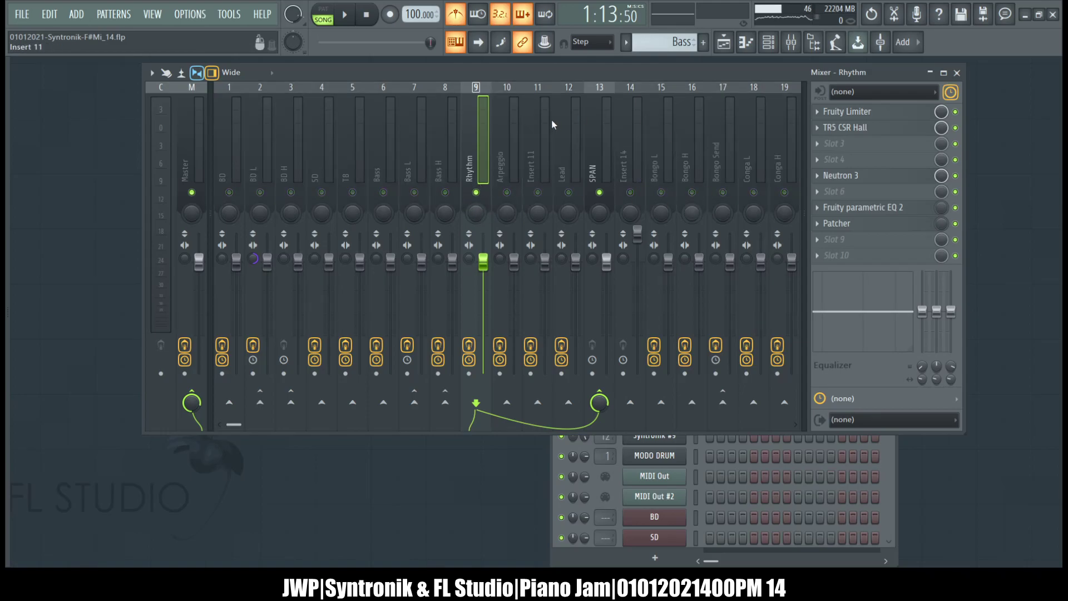
{"action": "key", "text": "space"}
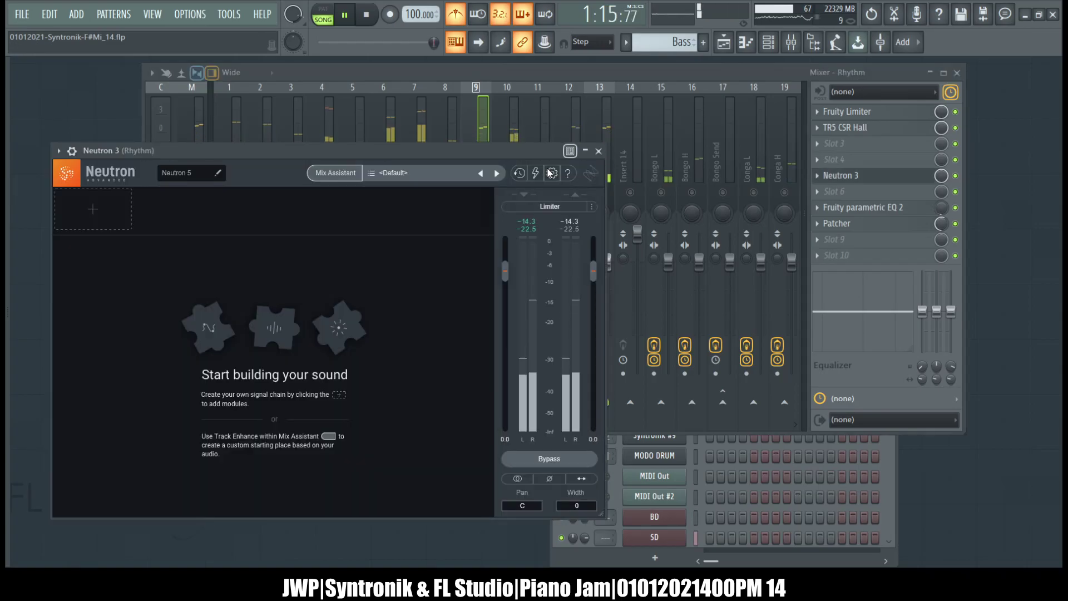
{"action": "left_click", "coordinate": [724, 41]}
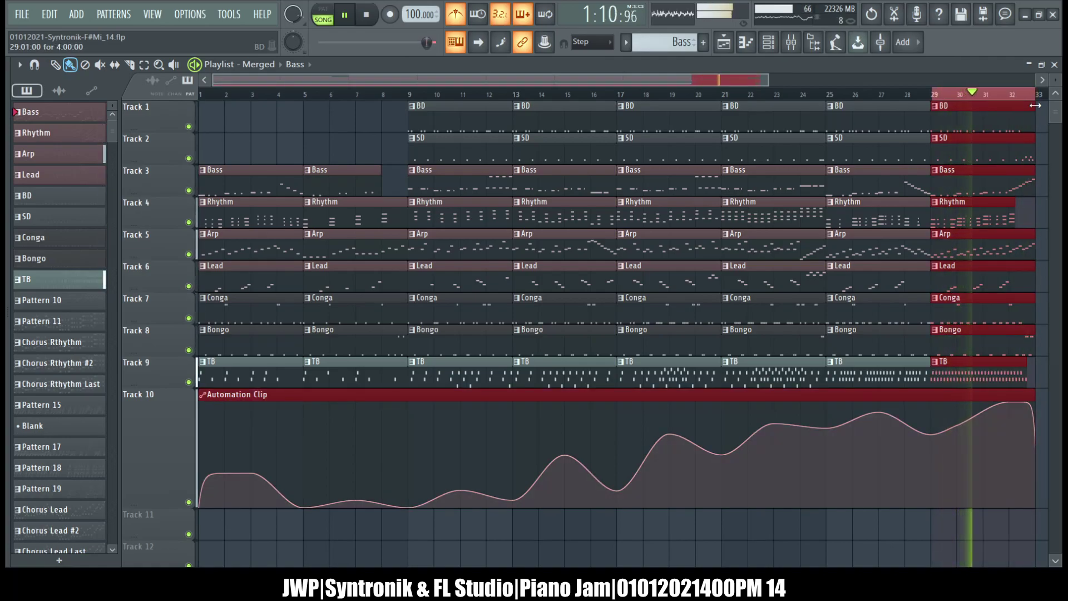
{"action": "left_click", "coordinate": [1054, 64]}
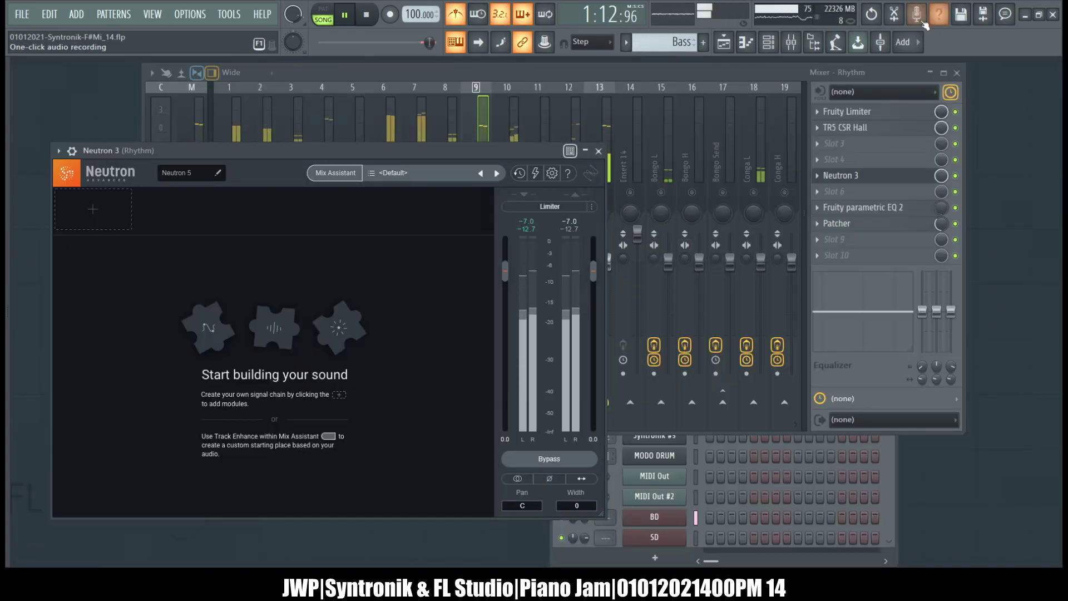
Step: Check the Rhythm channel's Syntronik preset, and run Neutron's Track Enhance as Electric Piano, Balanced, Medium intensity, accepting the suggestion
{"action": "left_click", "coordinate": [769, 42]}
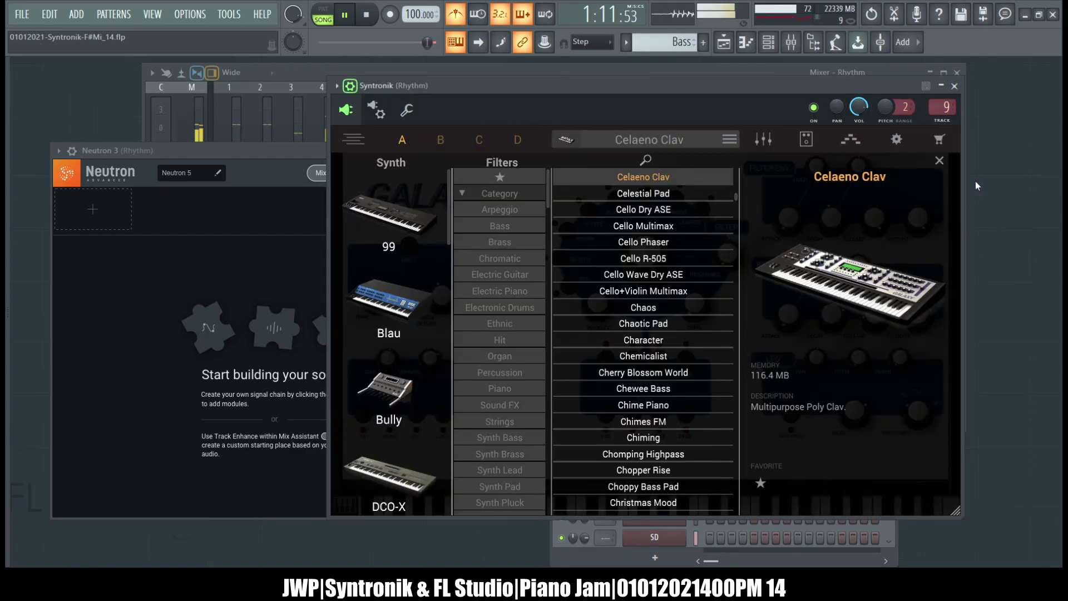
{"action": "key", "text": "Escape"}
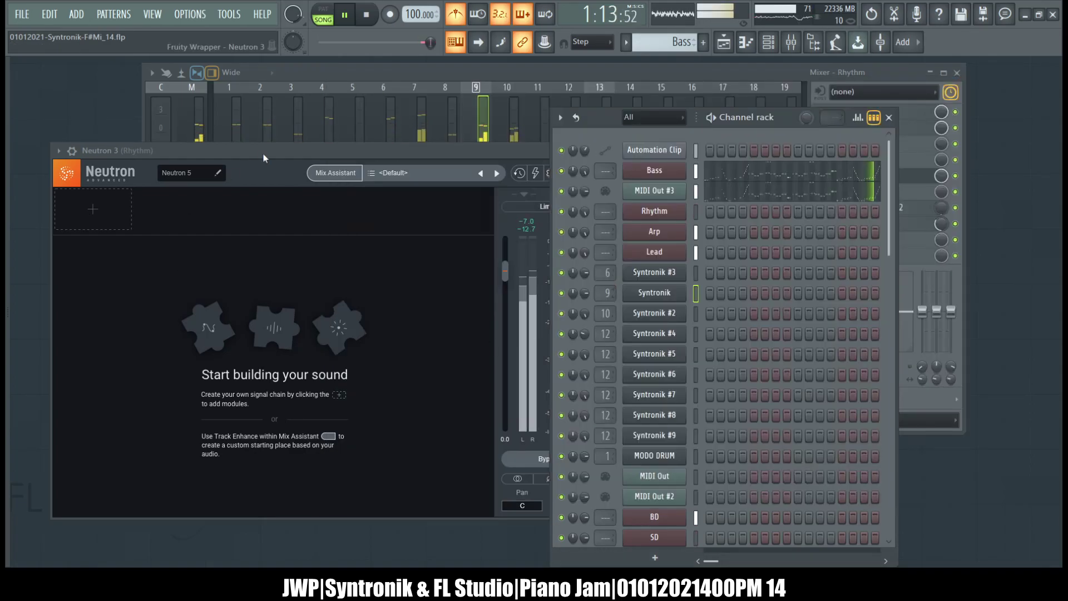
{"action": "left_click_drag", "start_coordinate": [261, 145], "coordinate": [474, 132]}
{"action": "left_click", "coordinate": [542, 151]}
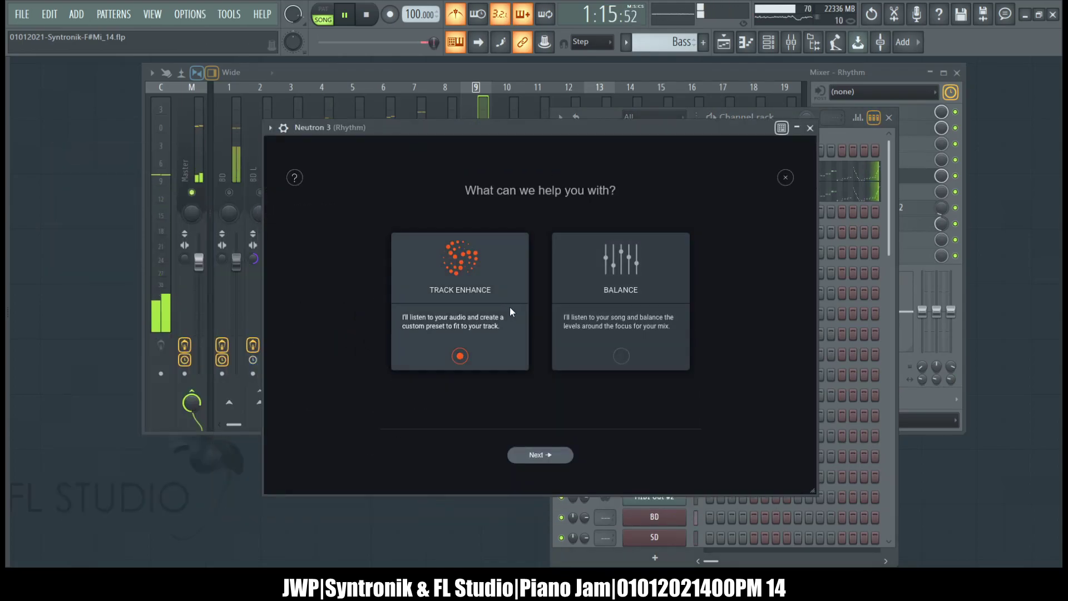
{"action": "left_click", "coordinate": [548, 450]}
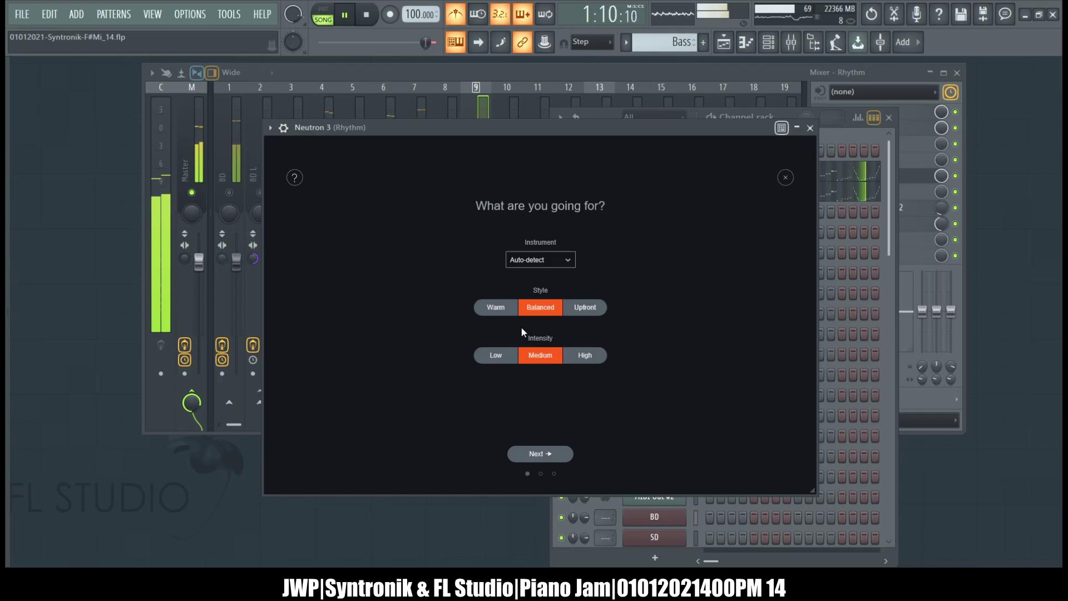
{"action": "left_click", "coordinate": [553, 262]}
{"action": "mouse_move", "coordinate": [546, 326]}
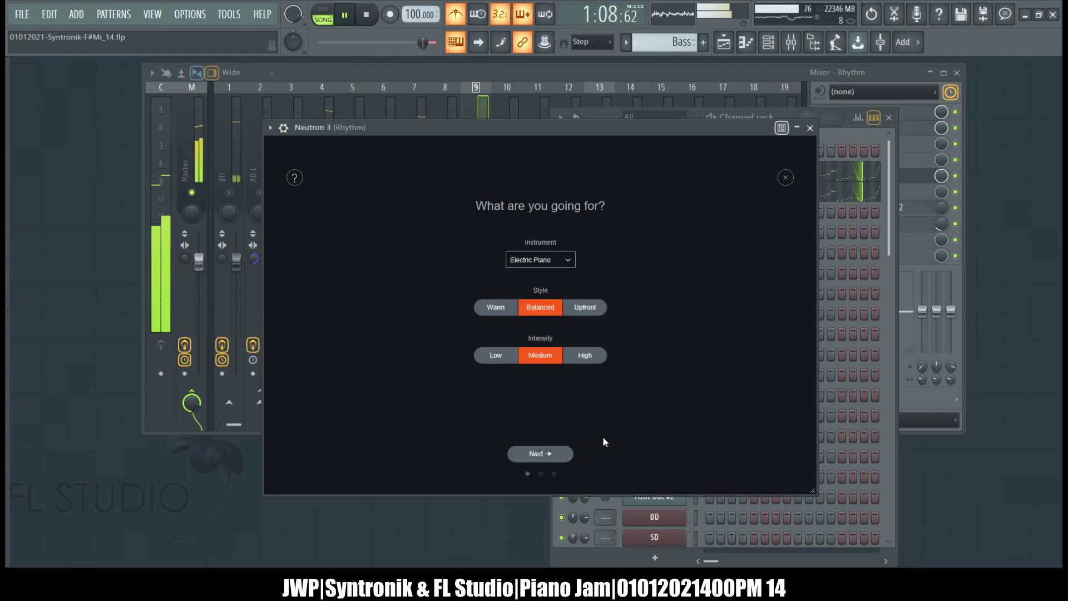
{"action": "left_click", "coordinate": [544, 454]}
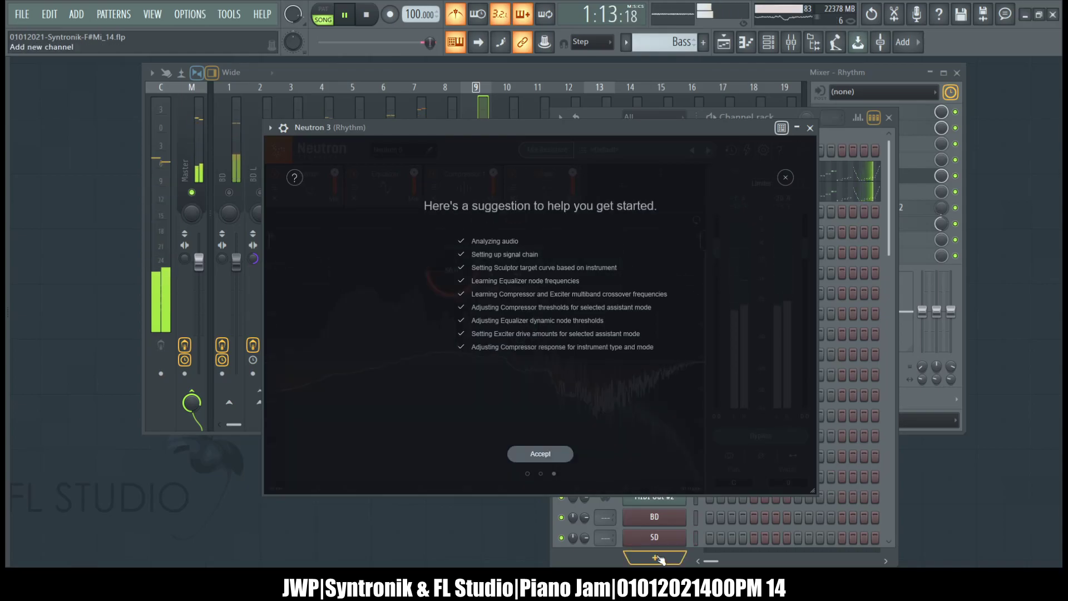
{"action": "left_click", "coordinate": [546, 453]}
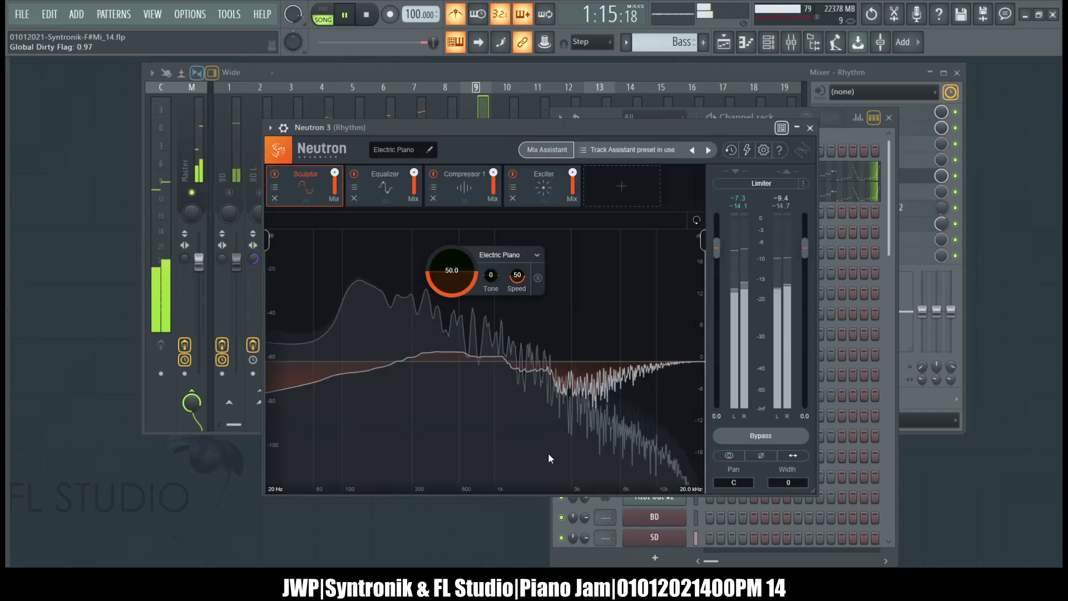
Step: Audition the Rhythm track with the Sculptor amount at 0, and return it to 50
{"action": "left_click_drag", "start_coordinate": [450, 276], "coordinate": [472, 442]}
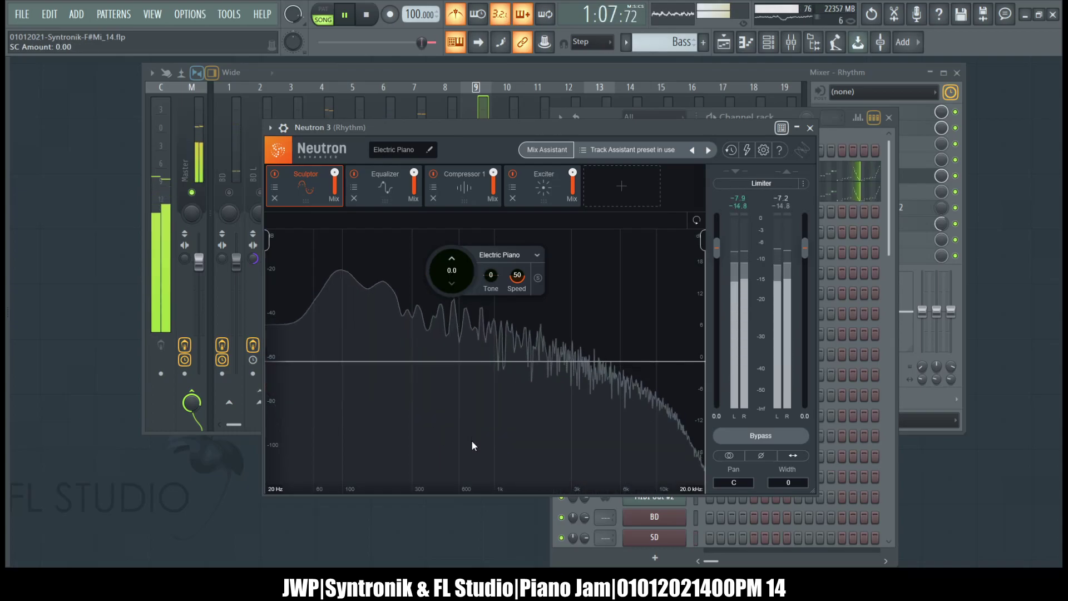
{"action": "mouse_move", "coordinate": [492, 360]}
{"action": "left_mouse_down"}
{"action": "mouse_move", "coordinate": [505, 213]}
{"action": "mouse_move", "coordinate": [493, 268]}
{"action": "left_mouse_up"}
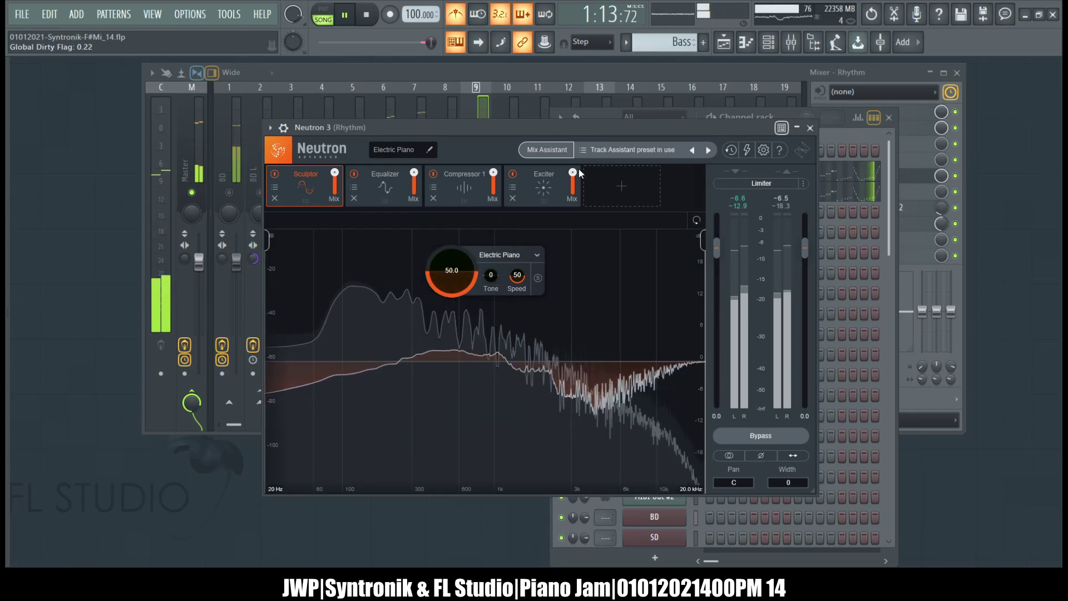
Step: Rerun Track Enhance on the Rhythm track as Electric Piano, Balanced, High intensity, accept the suggestion and close Neutron
{"action": "left_click", "coordinate": [547, 151]}
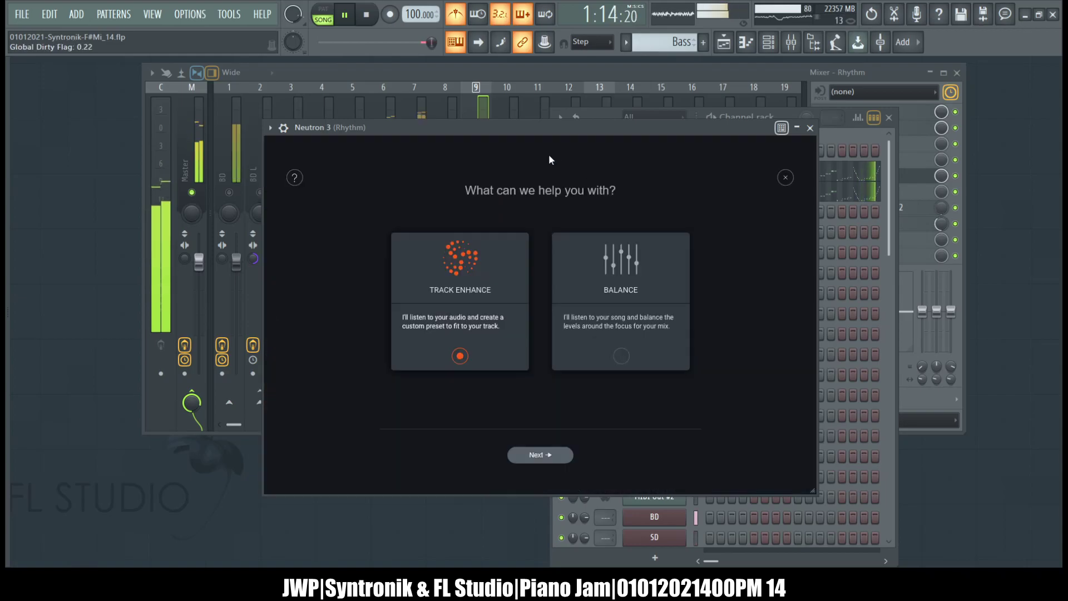
{"action": "left_click", "coordinate": [533, 455]}
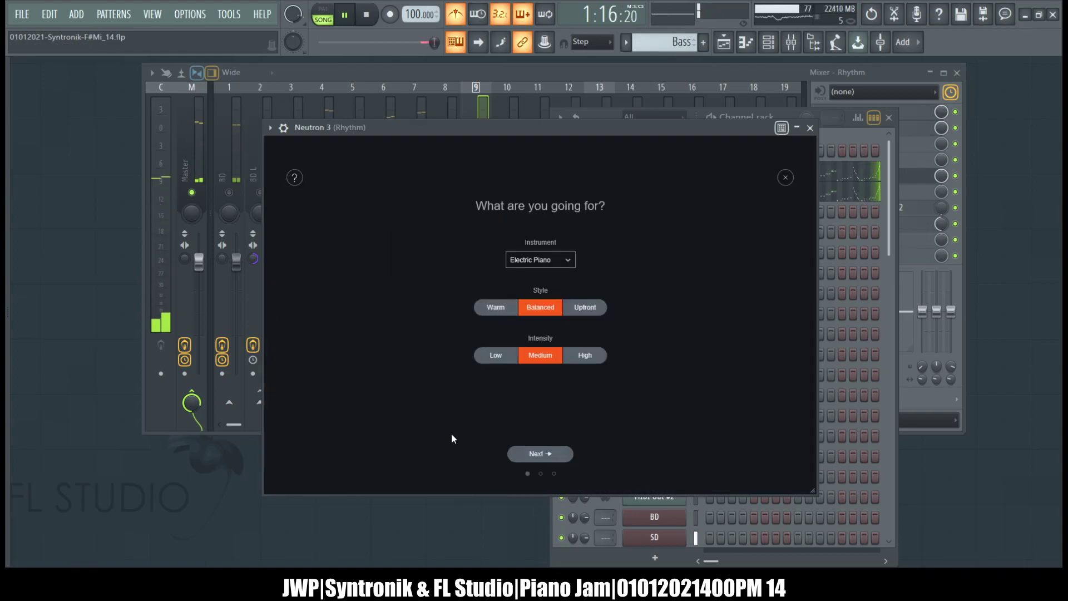
{"action": "left_click", "coordinate": [584, 358]}
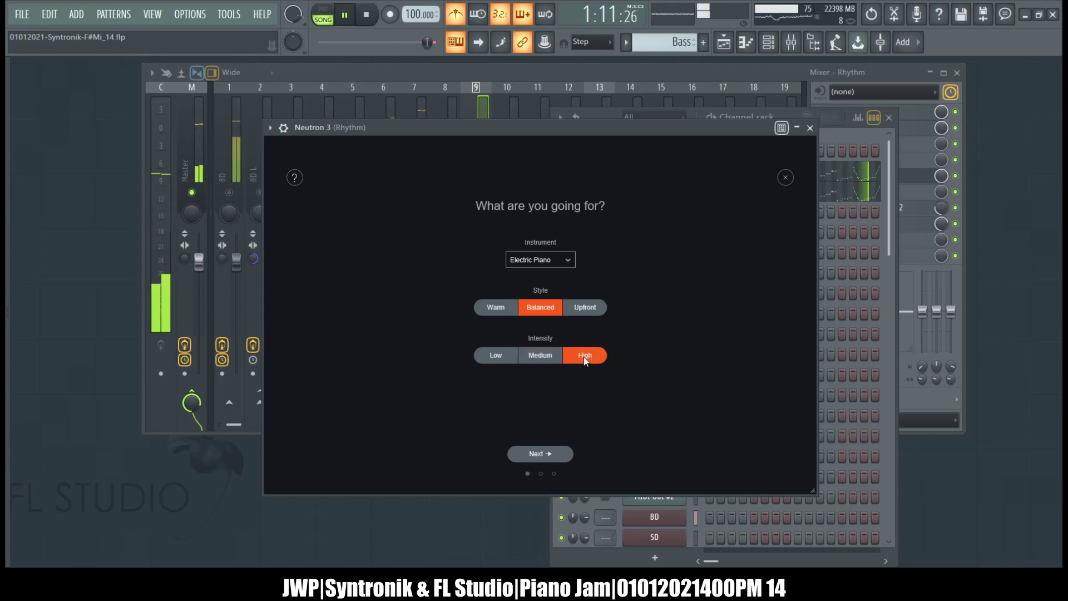
{"action": "left_click", "coordinate": [534, 449]}
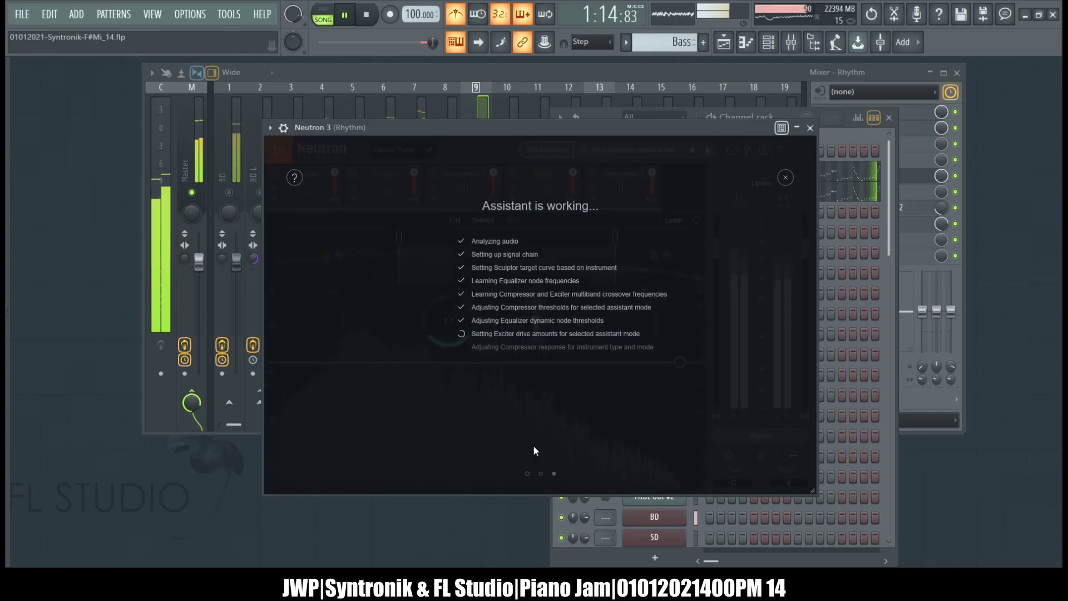
{"action": "left_click", "coordinate": [533, 446]}
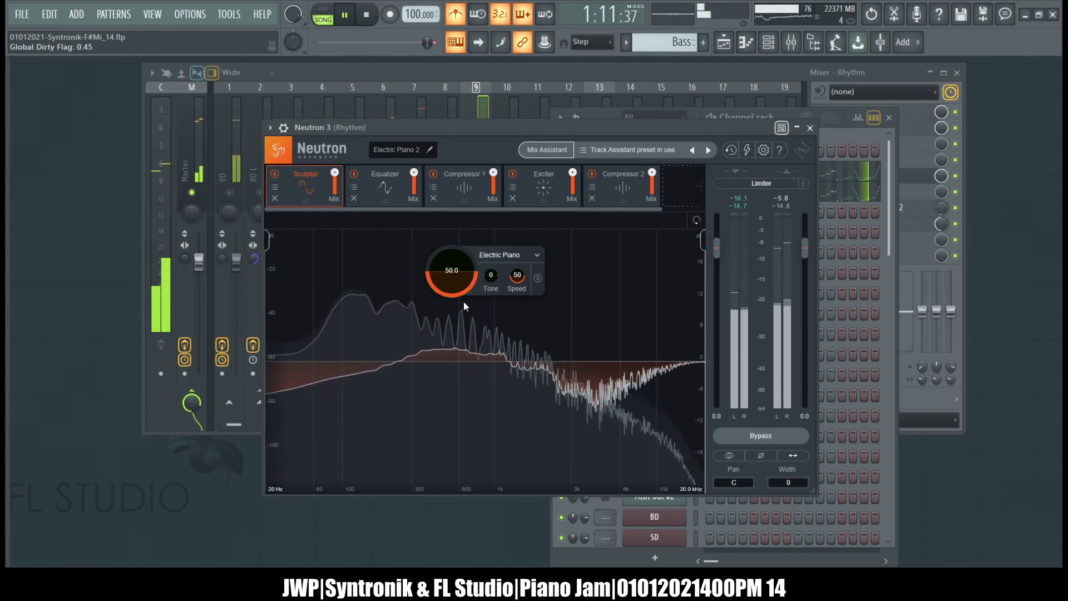
{"action": "mouse_move", "coordinate": [453, 281]}
{"action": "left_mouse_down"}
{"action": "mouse_move", "coordinate": [451, 351]}
{"action": "mouse_move", "coordinate": [452, 275]}
{"action": "left_mouse_up"}
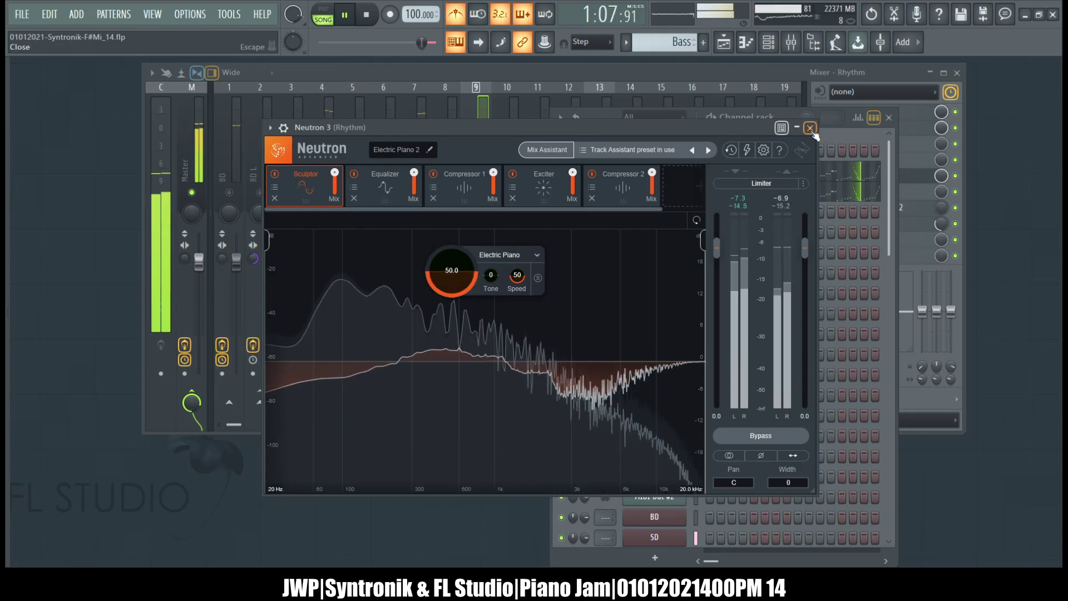
{"action": "key", "text": "Escape"}
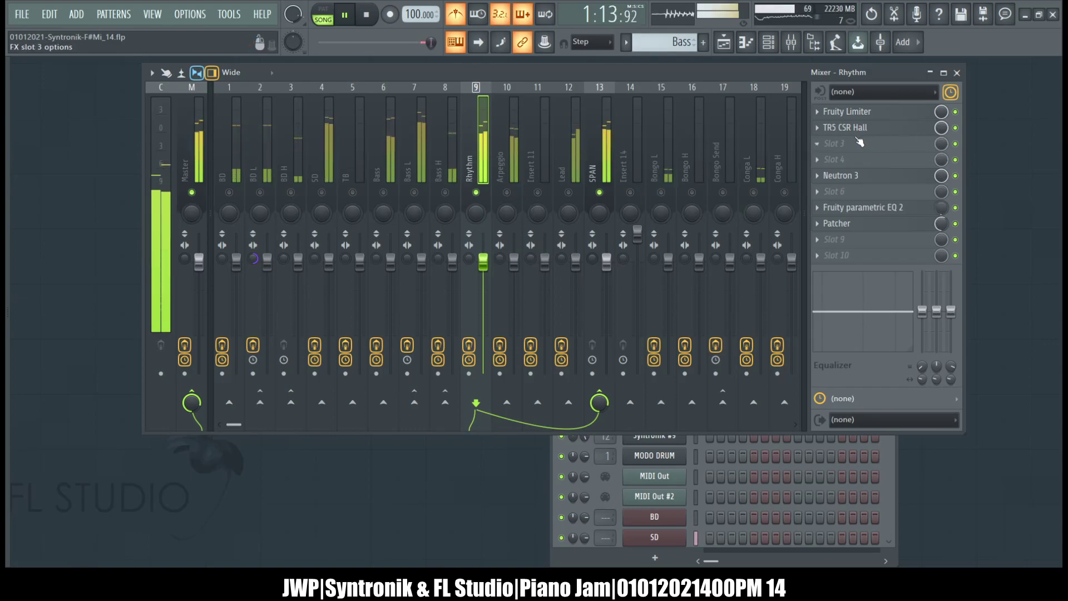
Step: Move TR5 CSR Hall below Neutron 3 on the Rhythm track, and TR5 CSR Plate below Neutron 3 on the Arpeggio track
{"action": "left_click_drag", "start_coordinate": [853, 131], "coordinate": [853, 176]}
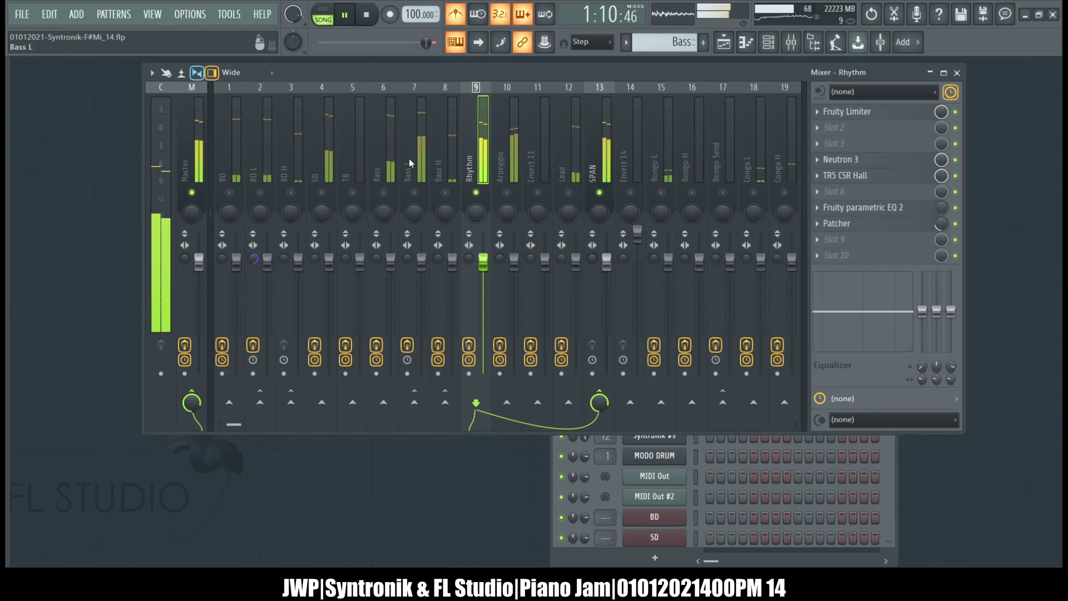
{"action": "left_click", "coordinate": [316, 156]}
{"action": "left_click_drag", "start_coordinate": [429, 156], "coordinate": [474, 157]}
{"action": "left_click", "coordinate": [501, 165]}
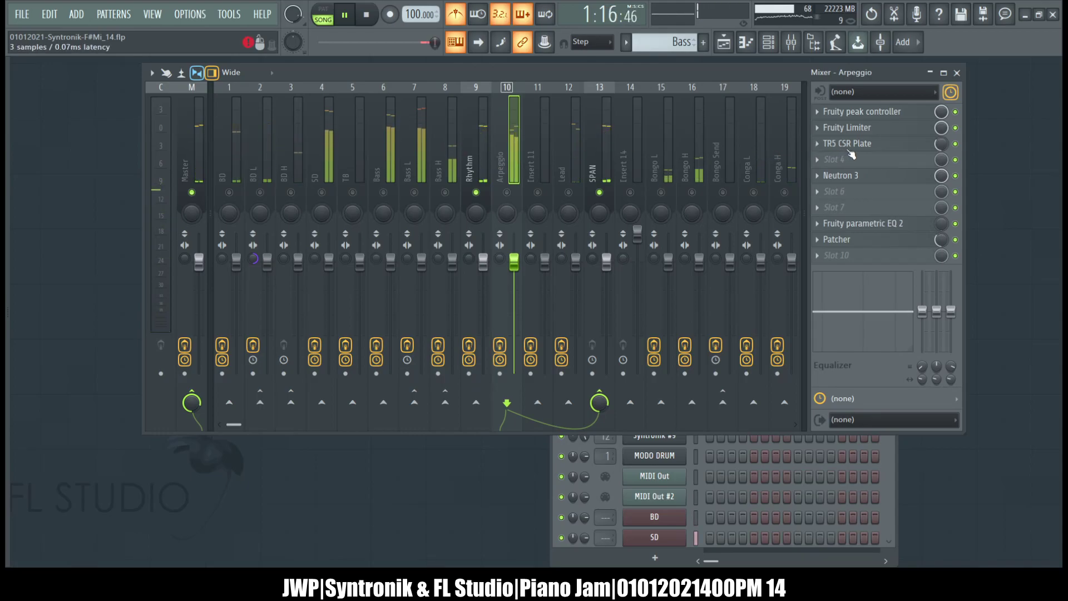
{"action": "left_click_drag", "start_coordinate": [851, 155], "coordinate": [857, 181]}
Step: Mute Rhythm, unmute the Bass, Bass L and Bass H tracks, and disable the Fruity Limiter on Bass
{"action": "left_click", "coordinate": [480, 161]}
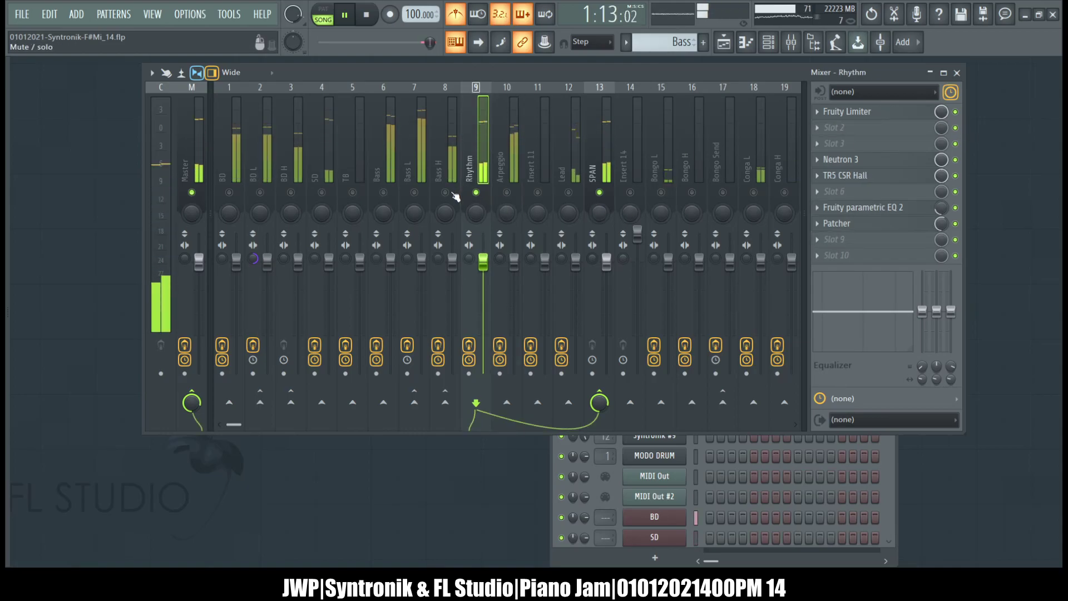
{"action": "left_click", "coordinate": [375, 122]}
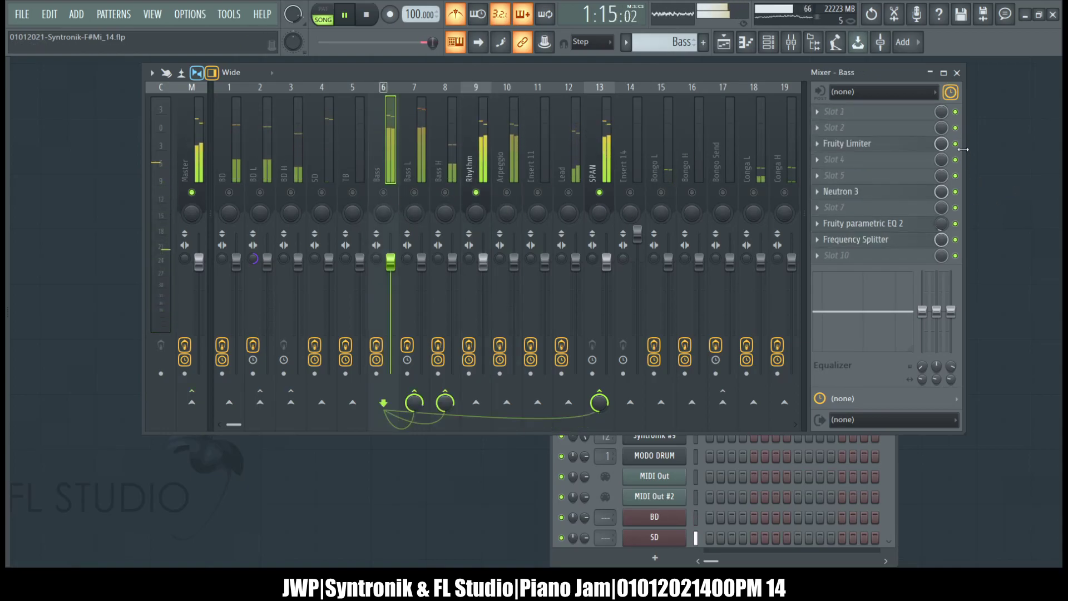
{"action": "left_click", "coordinate": [384, 193]}
{"action": "left_click", "coordinate": [478, 193]}
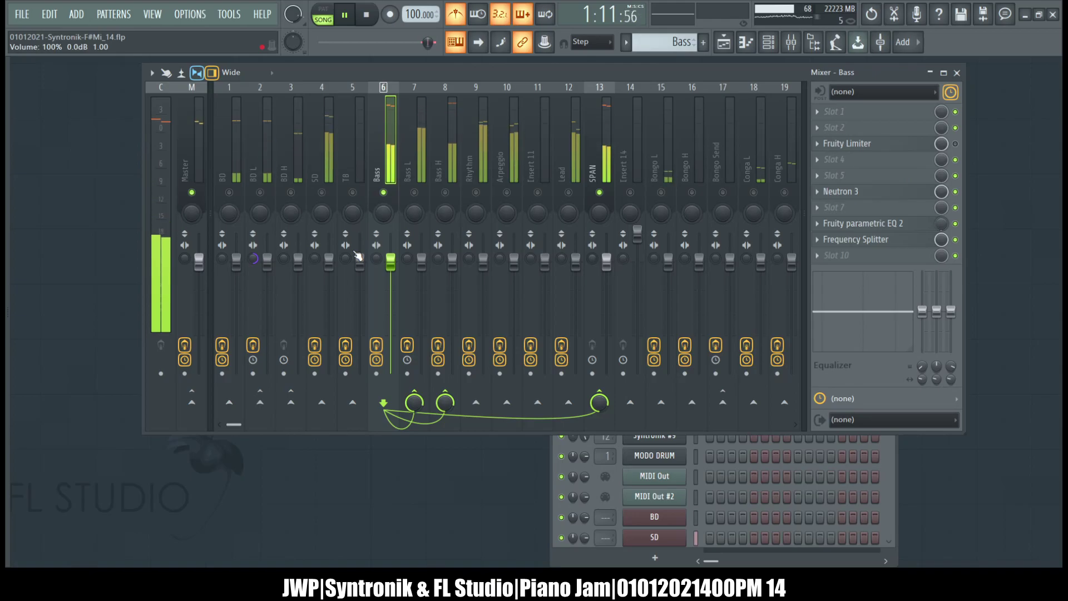
{"action": "left_click", "coordinate": [415, 192]}
{"action": "left_click", "coordinate": [445, 193]}
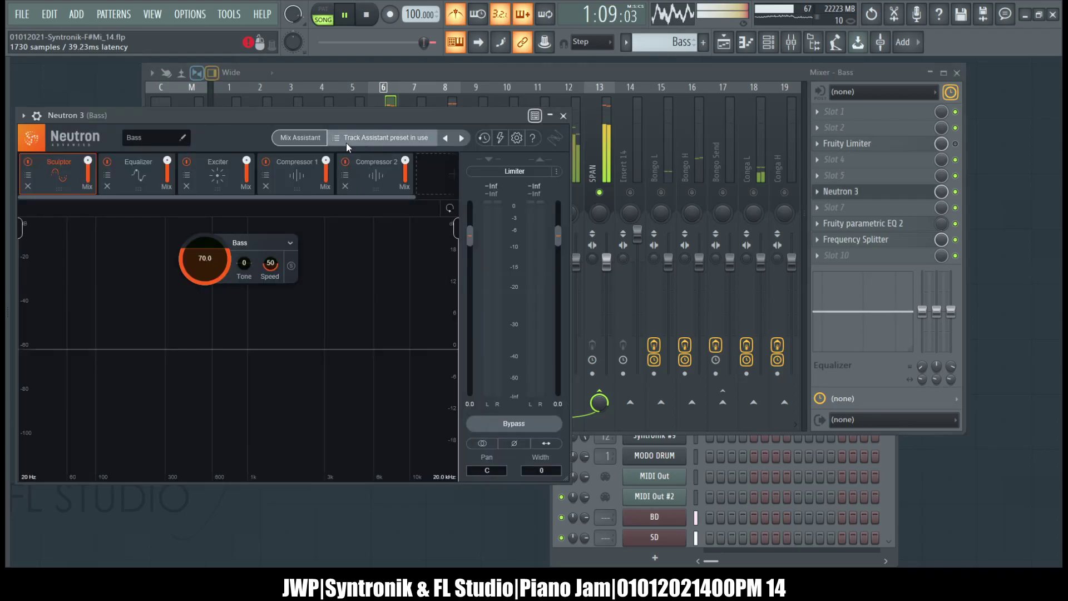
Step: Rerun Track Enhance on the Bass track as Bass, Warm, High intensity, accept the suggestion and close Neutron
{"action": "left_click", "coordinate": [304, 137]}
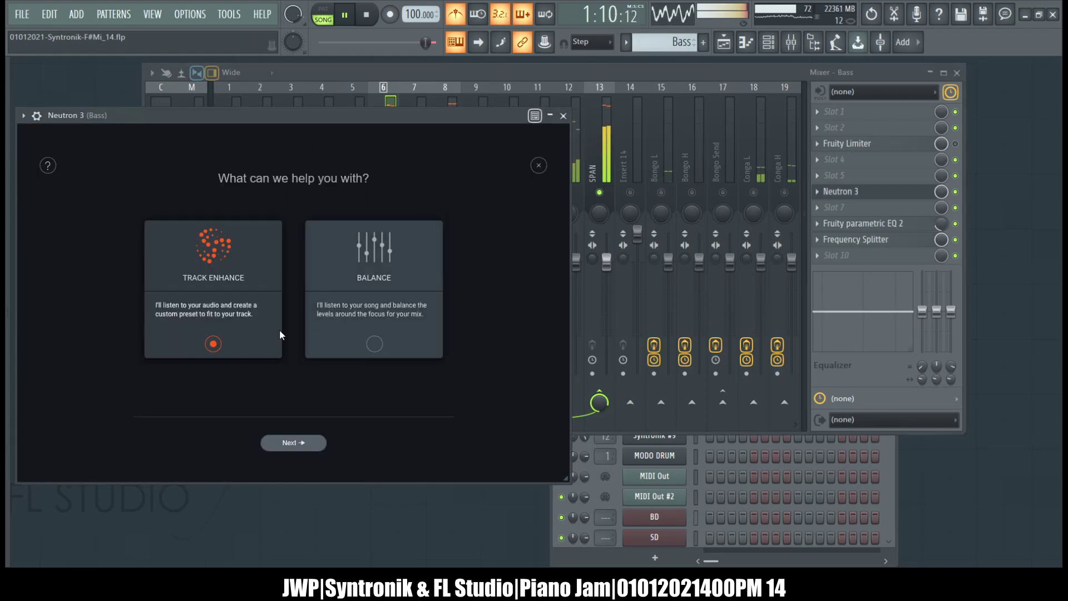
{"action": "left_click", "coordinate": [307, 443]}
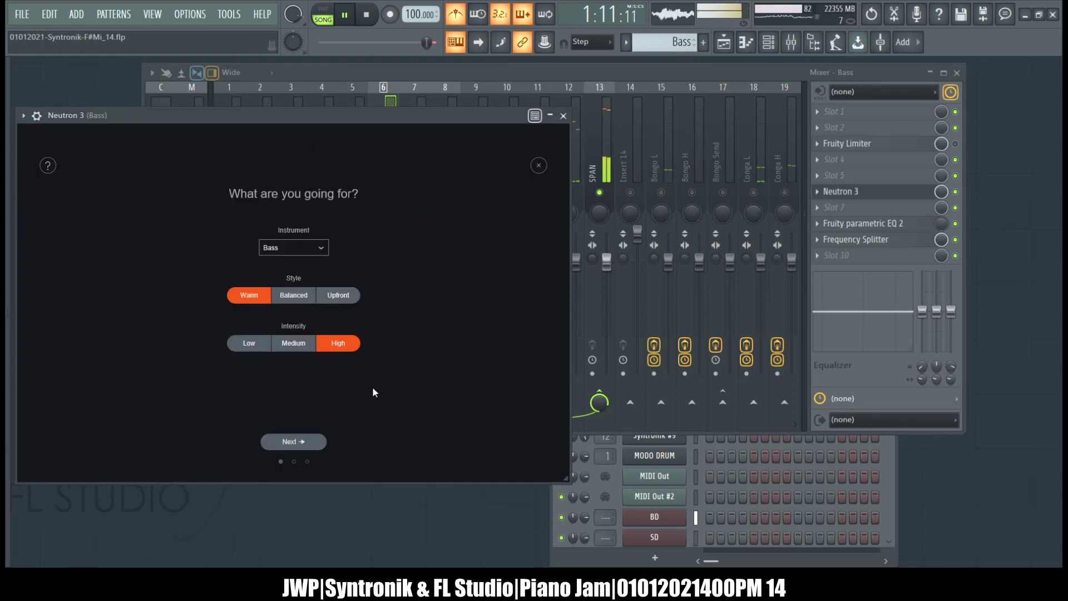
{"action": "left_click", "coordinate": [293, 445]}
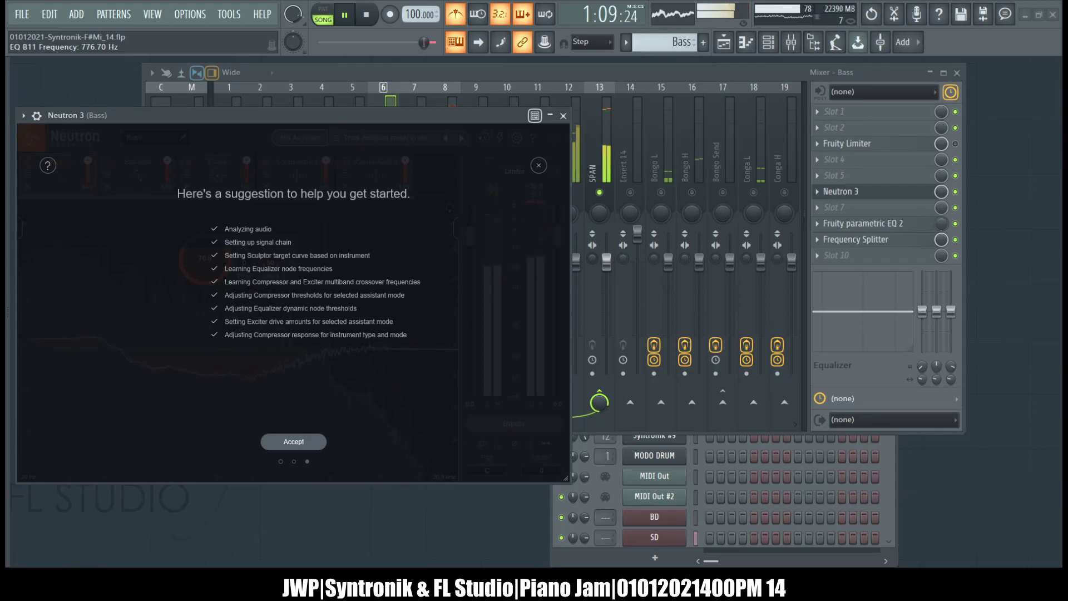
{"action": "left_click", "coordinate": [302, 440]}
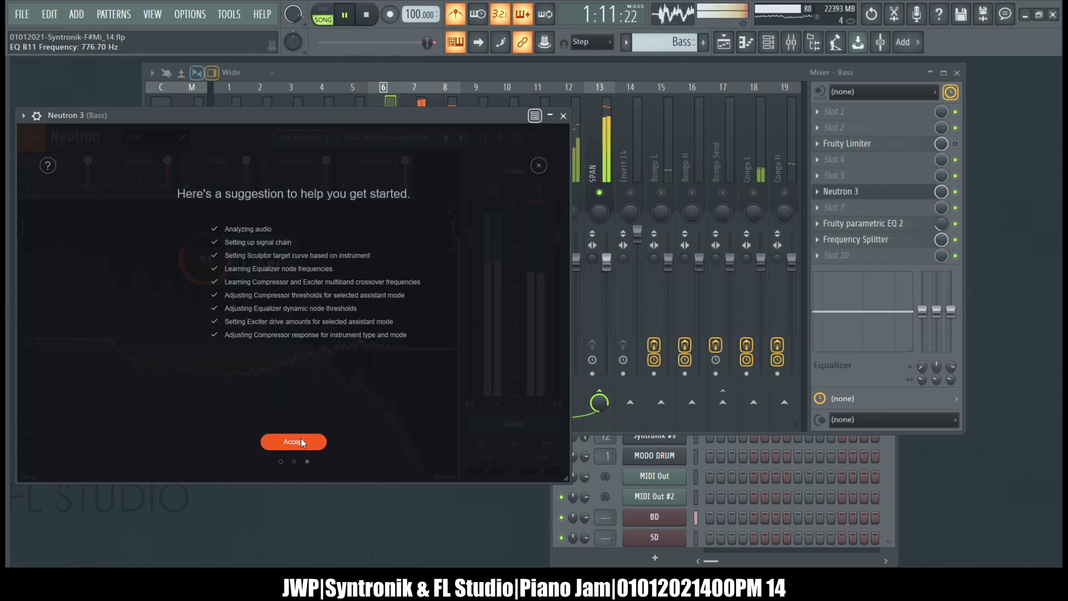
{"action": "left_click", "coordinate": [563, 116]}
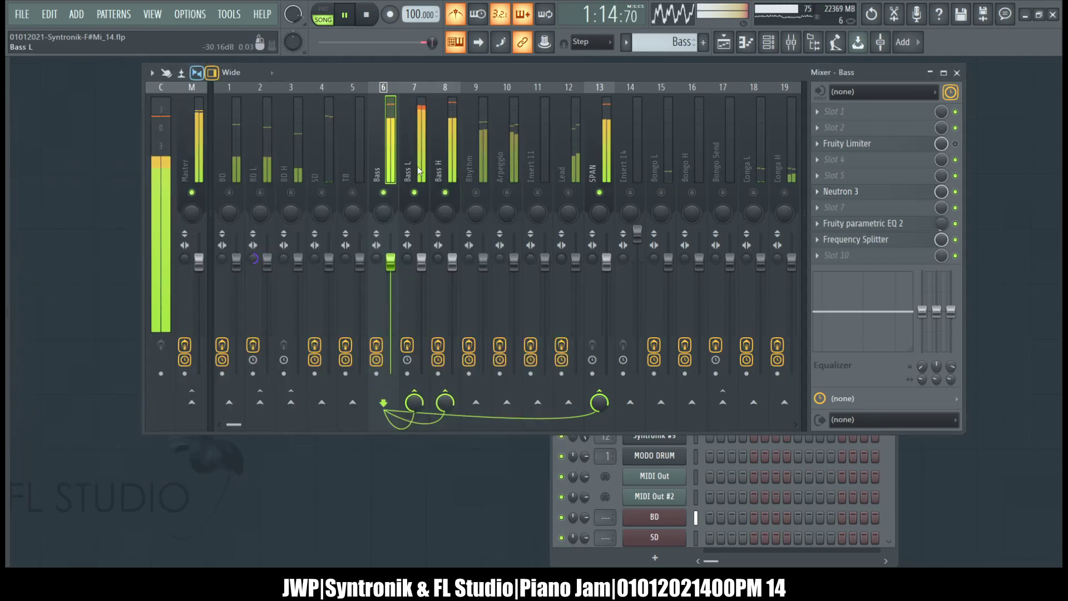
Step: Unmute the TB track, check SampleTank 4's instrument browser and output connections, close it and resume playback
{"action": "left_click", "coordinate": [356, 198]}
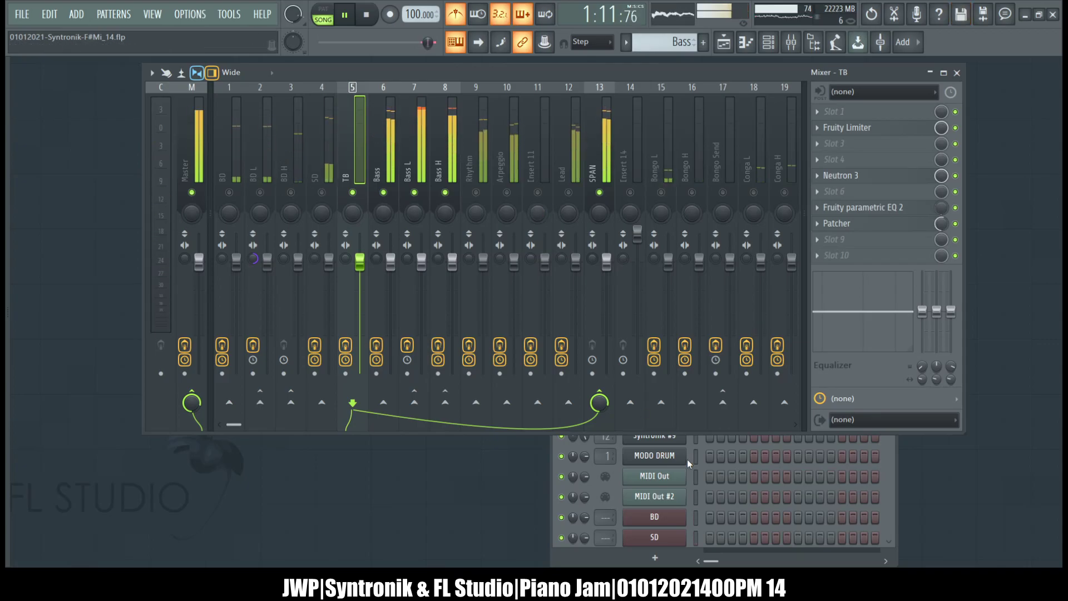
{"action": "left_click", "coordinate": [554, 466]}
{"action": "scroll", "coordinate": [632, 363], "scroll_direction": "down", "scroll_amount": 3}
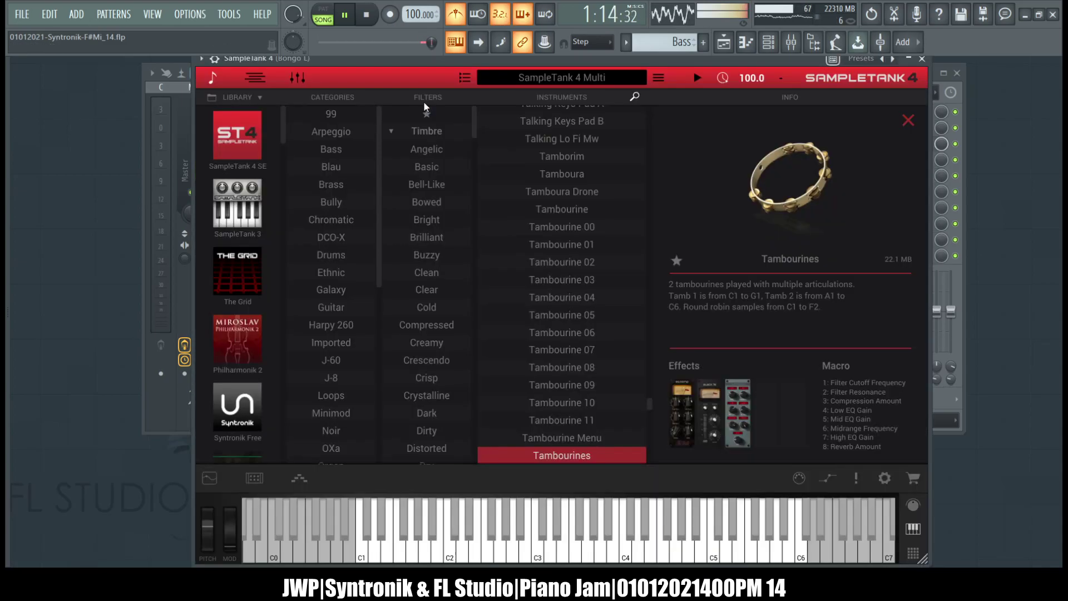
{"action": "left_click", "coordinate": [295, 75]}
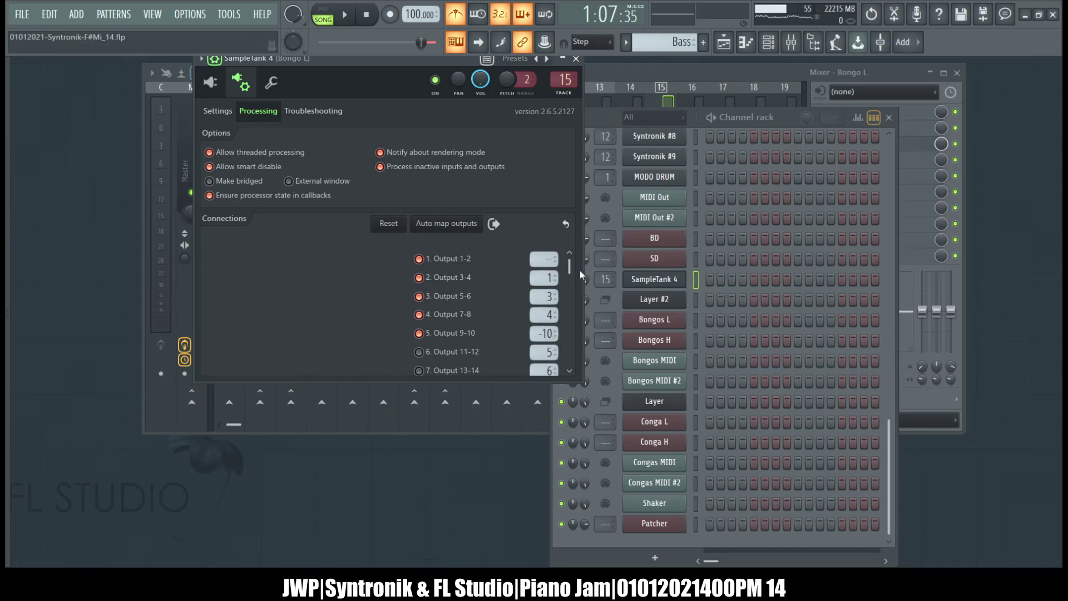
{"action": "left_click", "coordinate": [575, 58]}
{"action": "key", "text": "space"}
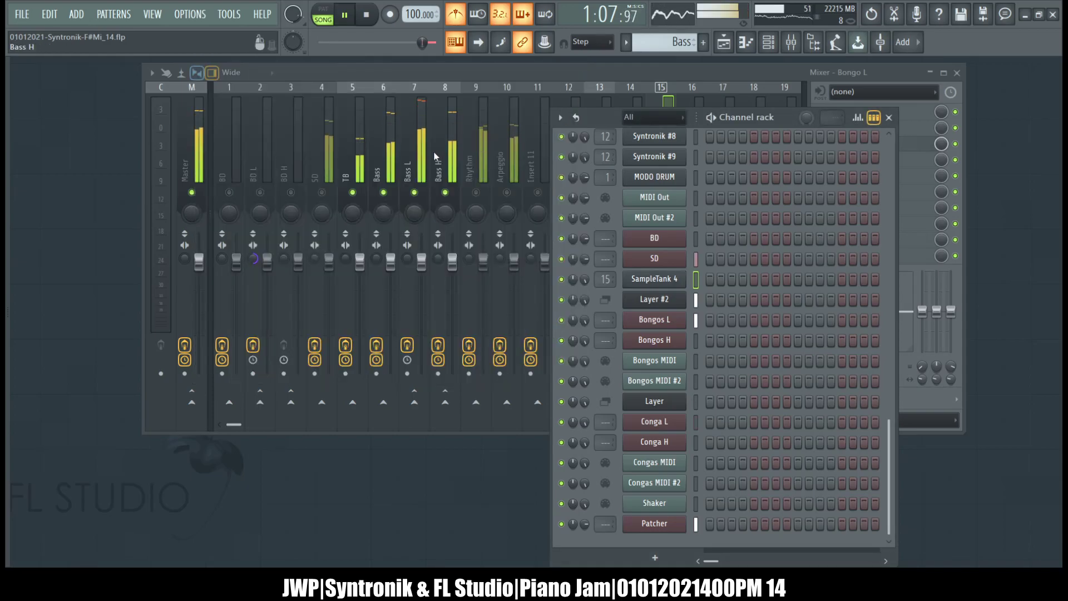
Step: Disable the Fruity Limiter on the TB track and bring up that track's Neutron 3
{"action": "left_click", "coordinate": [351, 136]}
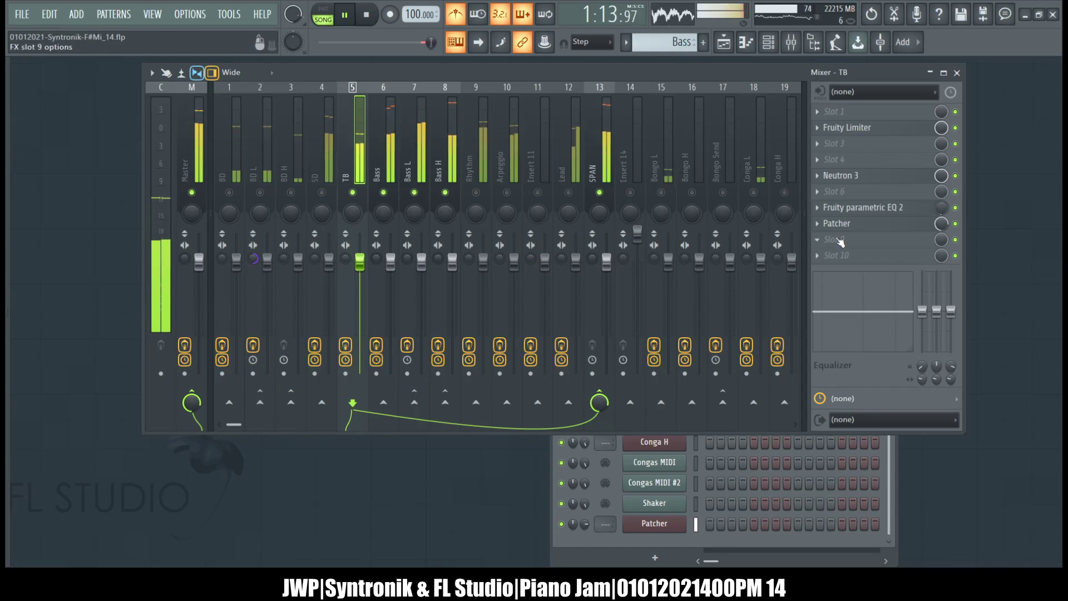
{"action": "left_click", "coordinate": [955, 127]}
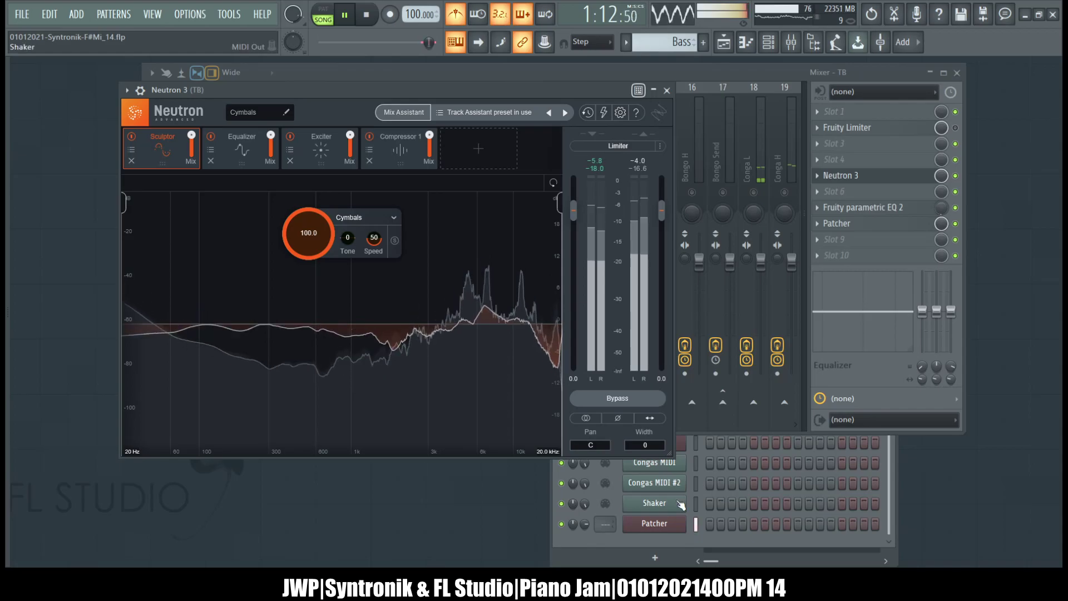
{"action": "left_click", "coordinate": [679, 533]}
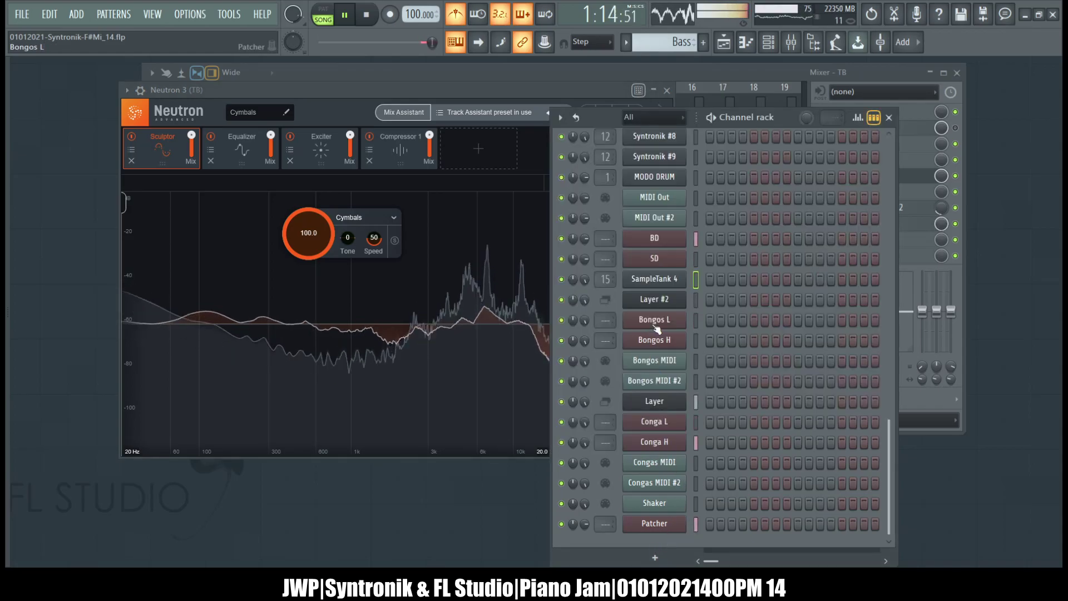
{"action": "left_click", "coordinate": [471, 89]}
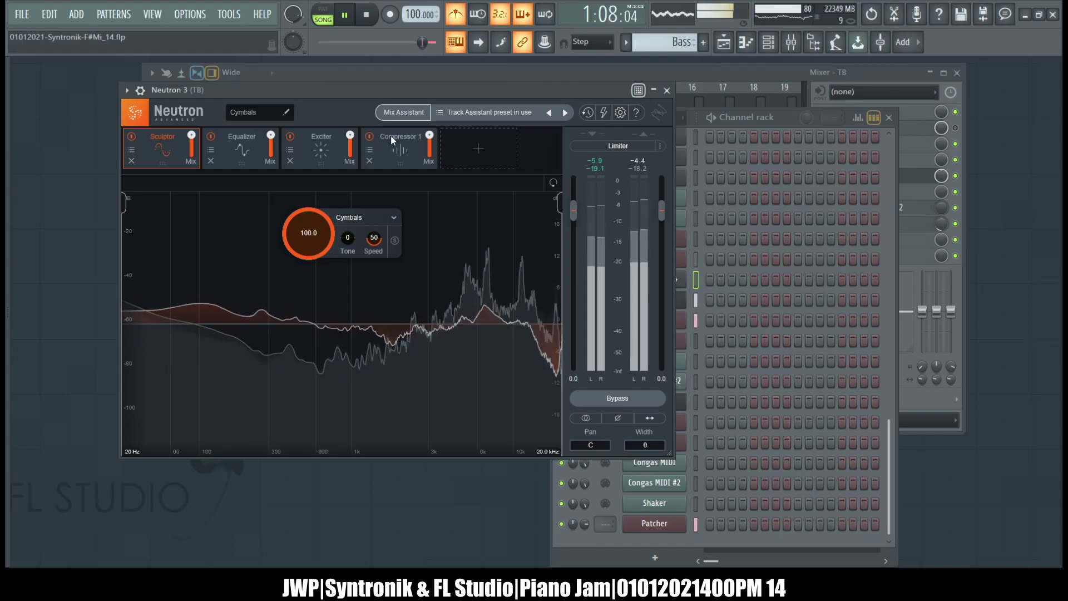
Step: Rerun Track Enhance on the TB track as Cymbals, Balanced, Low intensity, and accept the suggestion
{"action": "left_click", "coordinate": [404, 112]}
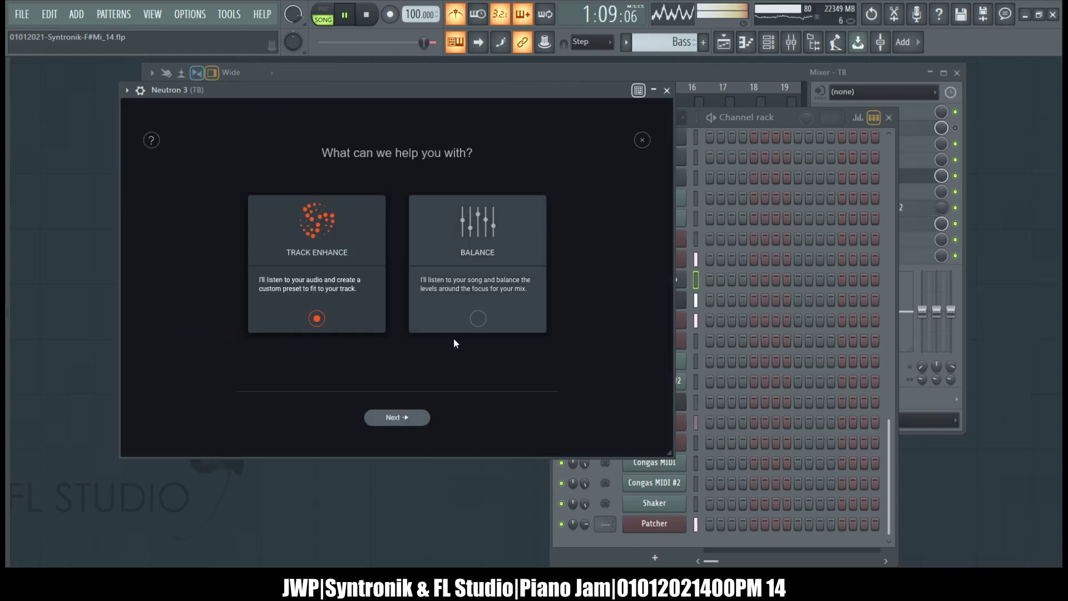
{"action": "left_click", "coordinate": [397, 416]}
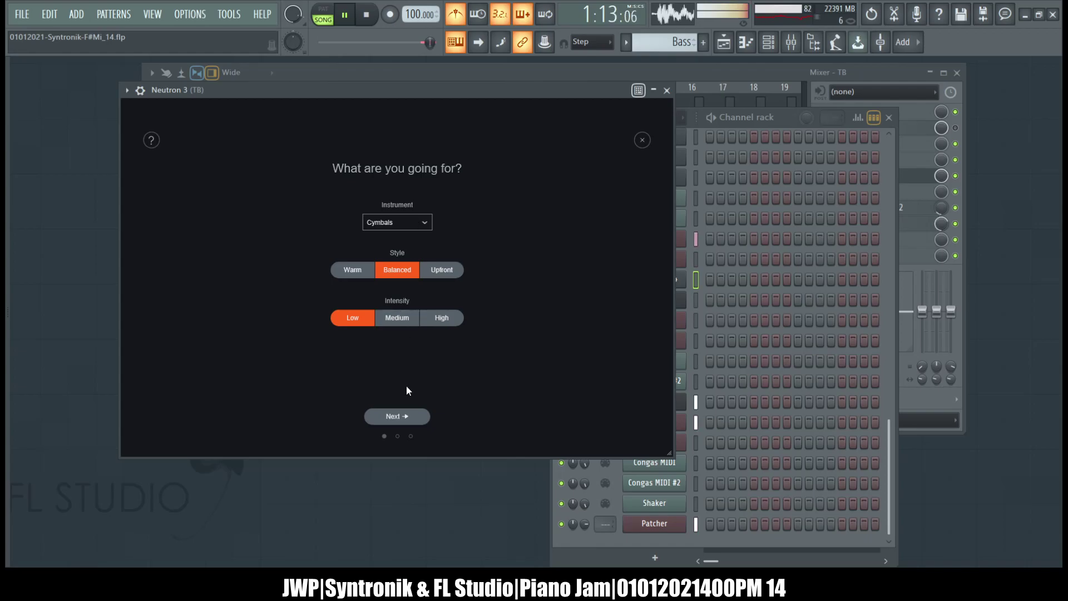
{"action": "left_click", "coordinate": [388, 417]}
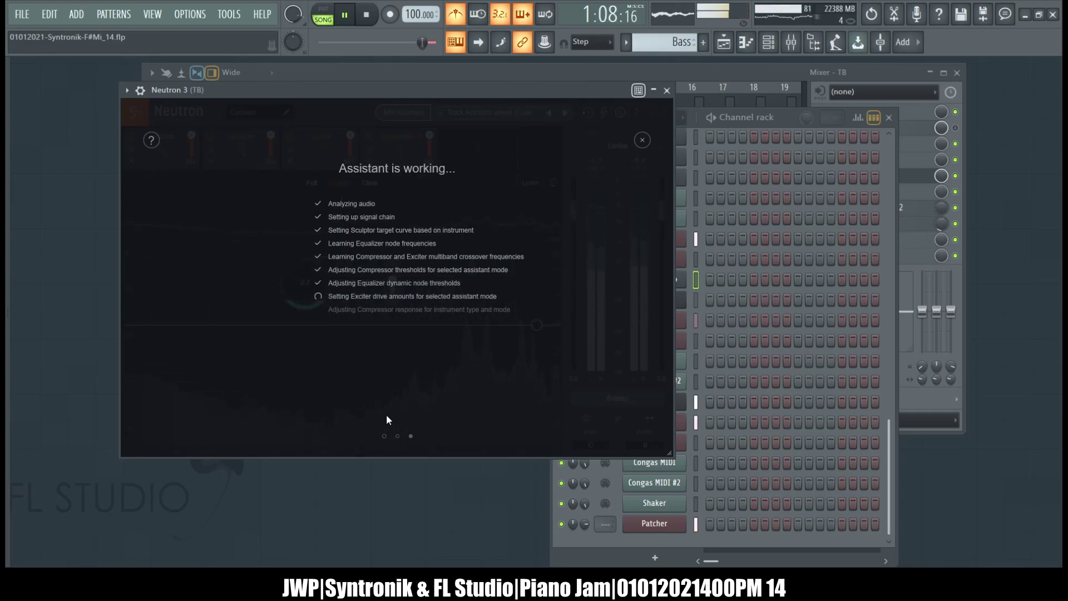
{"action": "left_click", "coordinate": [403, 416]}
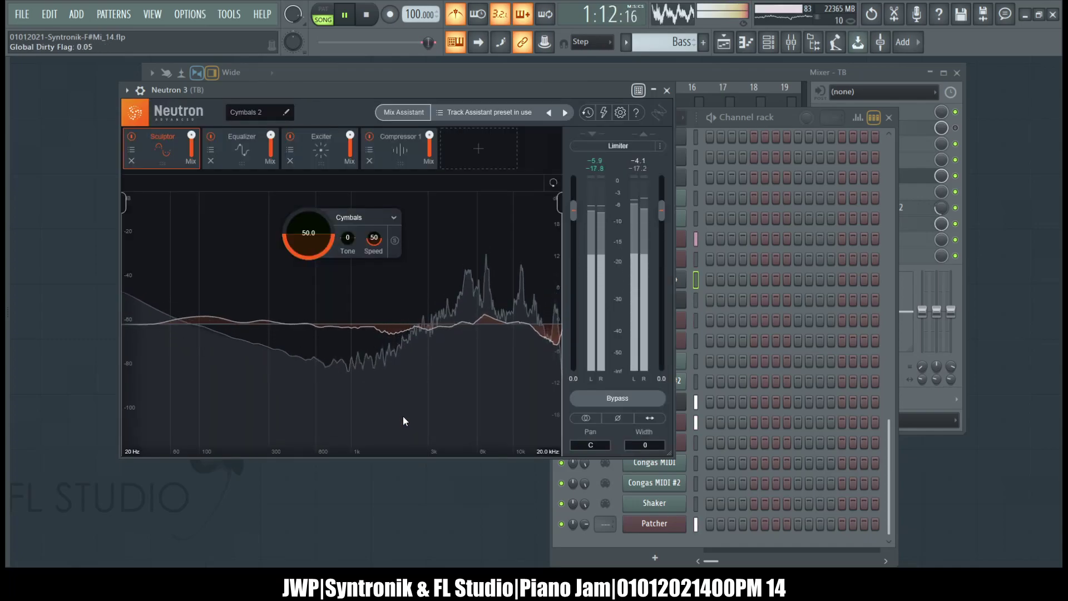
Step: Review the Equalizer and Sculptor modules suggested for the TB track, and close Neutron
{"action": "left_click", "coordinate": [239, 143]}
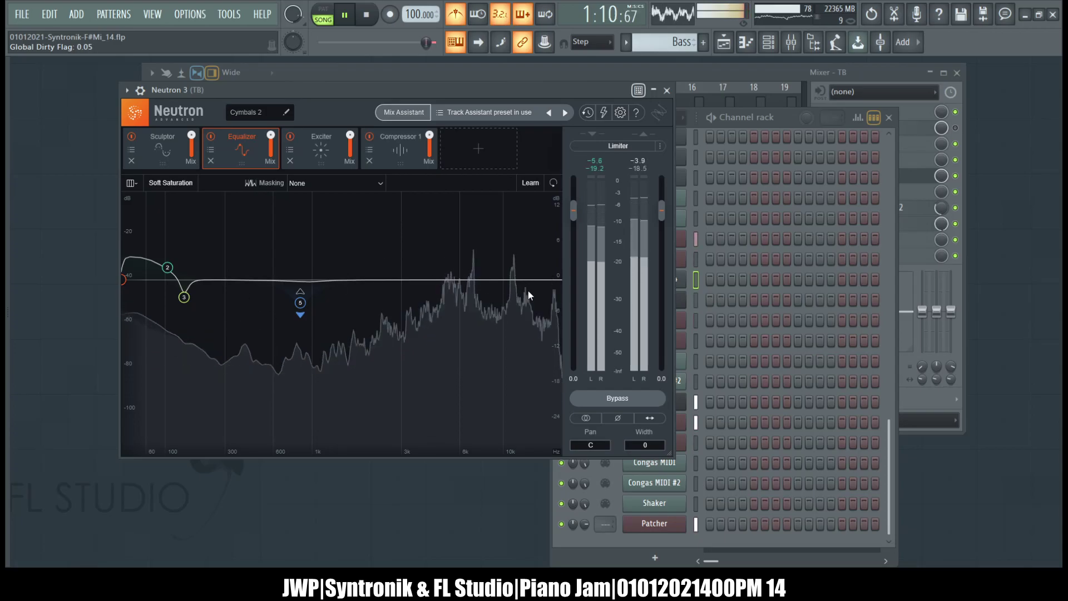
{"action": "left_click", "coordinate": [162, 146]}
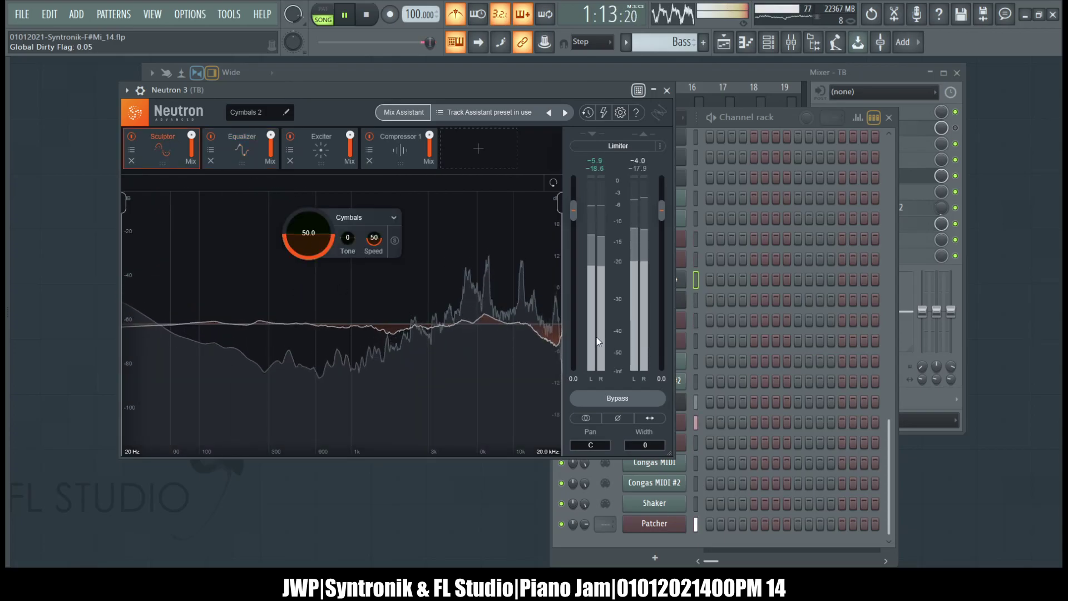
{"action": "left_click", "coordinate": [232, 161]}
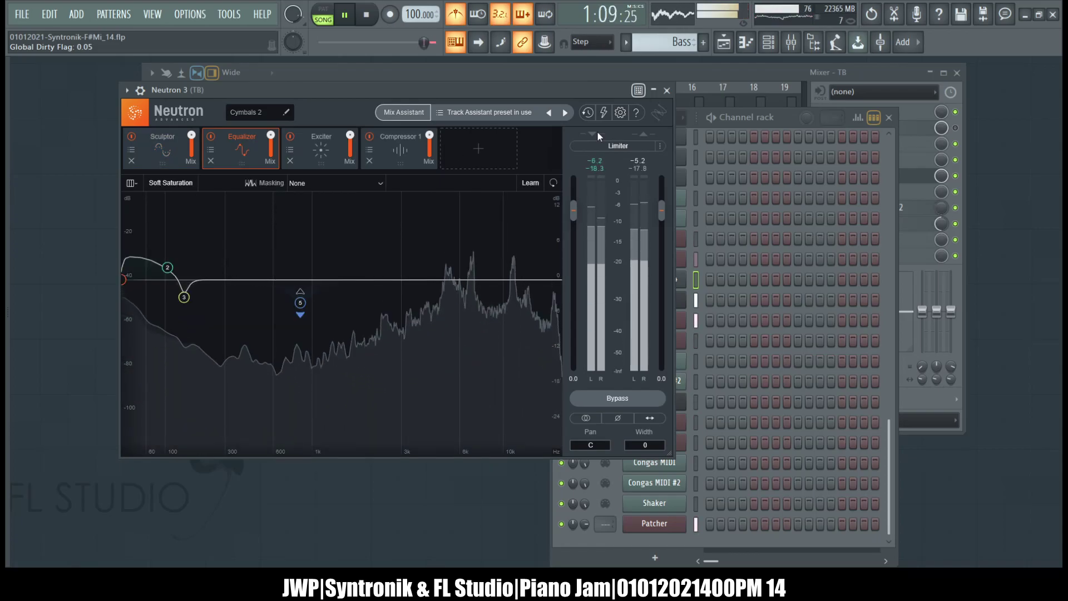
{"action": "left_click", "coordinate": [667, 90]}
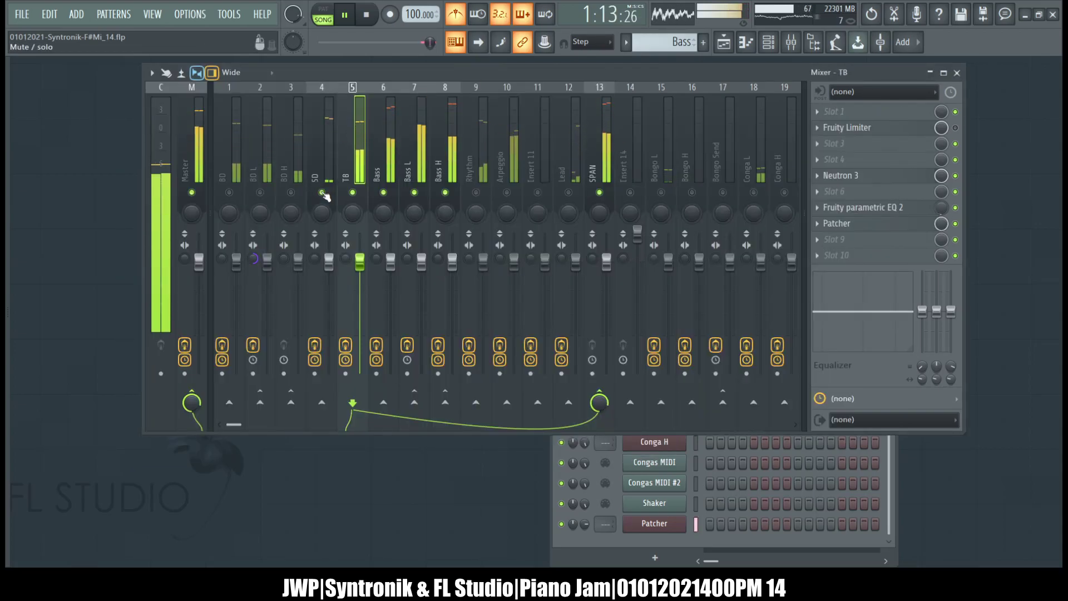
Step: Disable the Fruity Limiter on the SD track and bring up that track's Neutron 3
{"action": "left_click", "coordinate": [311, 130]}
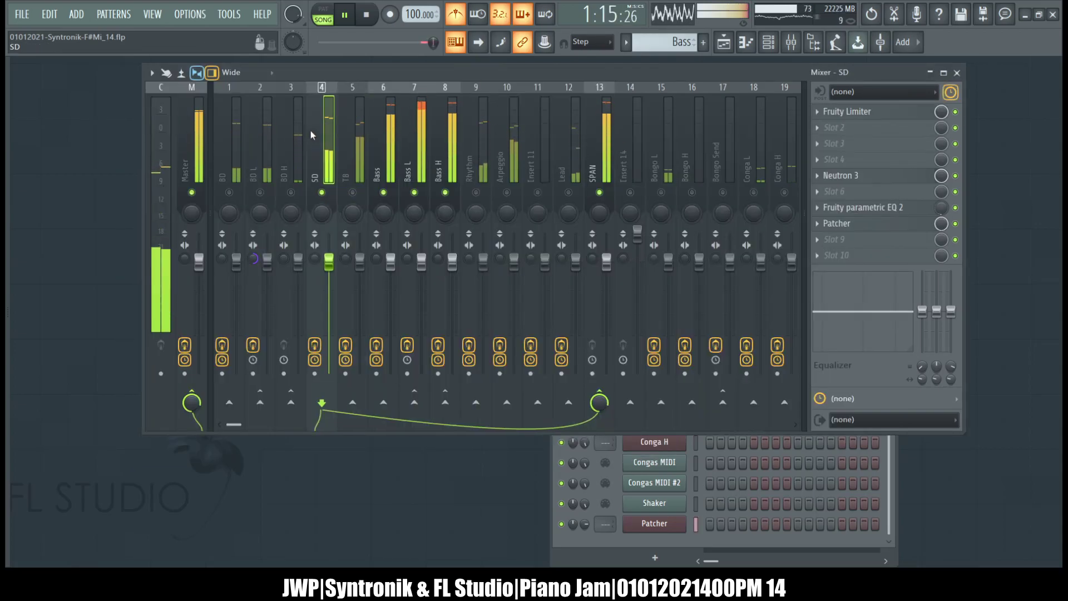
{"action": "left_click", "coordinate": [956, 112]}
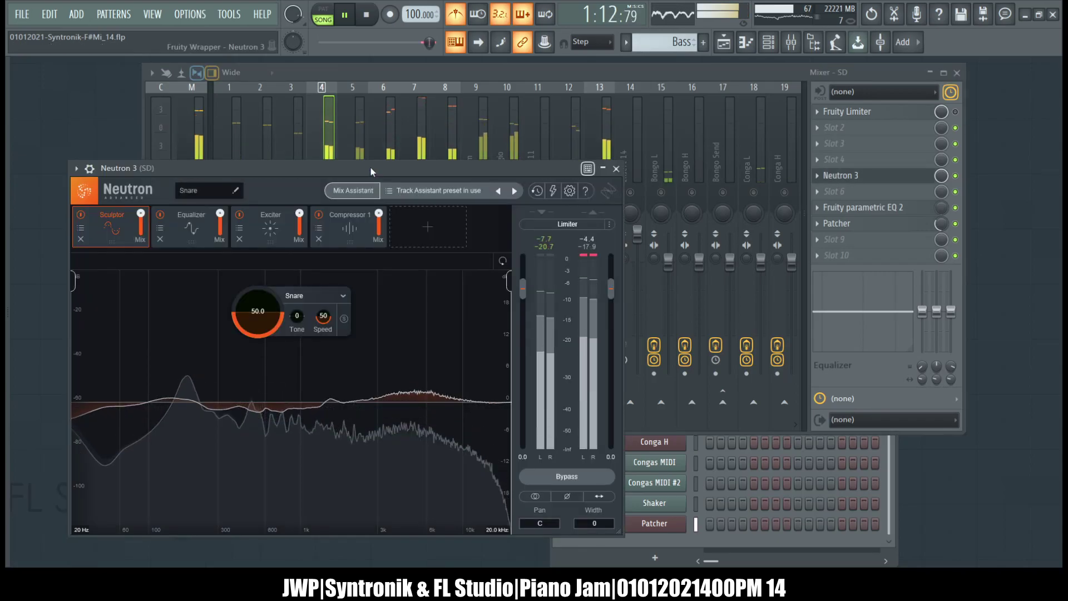
{"action": "left_click_drag", "start_coordinate": [371, 168], "coordinate": [548, 110]}
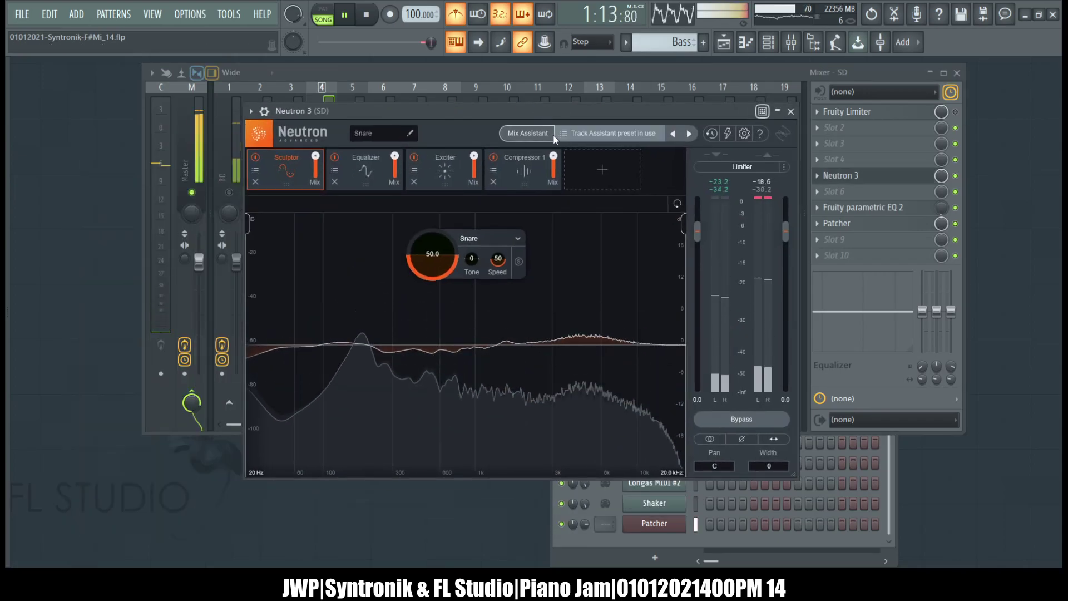
Step: Rerun Track Enhance on the SD track as Snare, Upfront, Medium intensity, accept the suggestion, and close Neutron
{"action": "left_click", "coordinate": [530, 133]}
{"action": "left_click", "coordinate": [520, 437]}
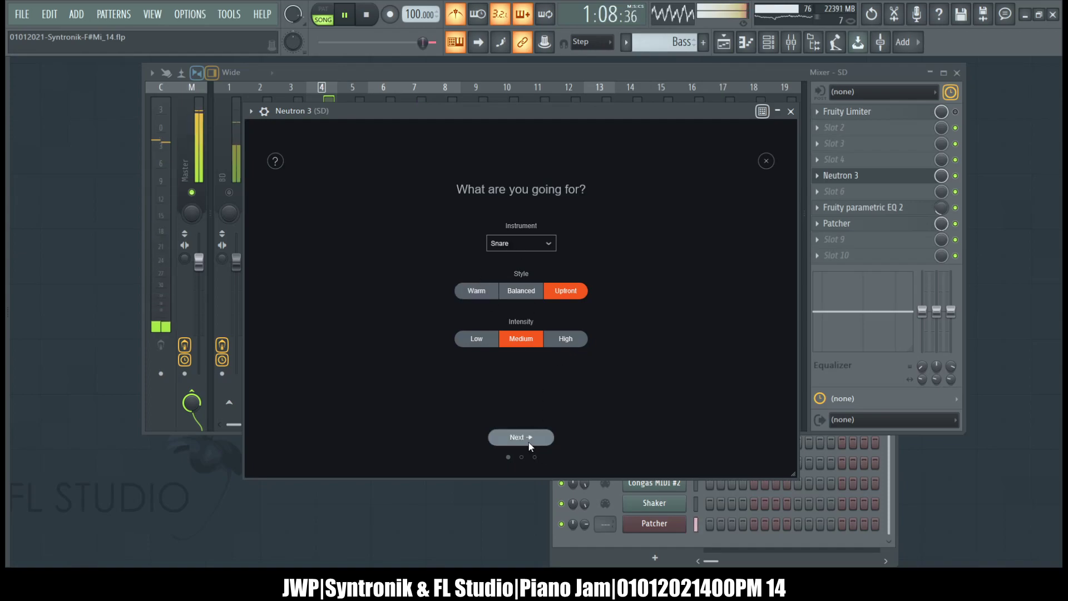
{"action": "left_click", "coordinate": [514, 438]}
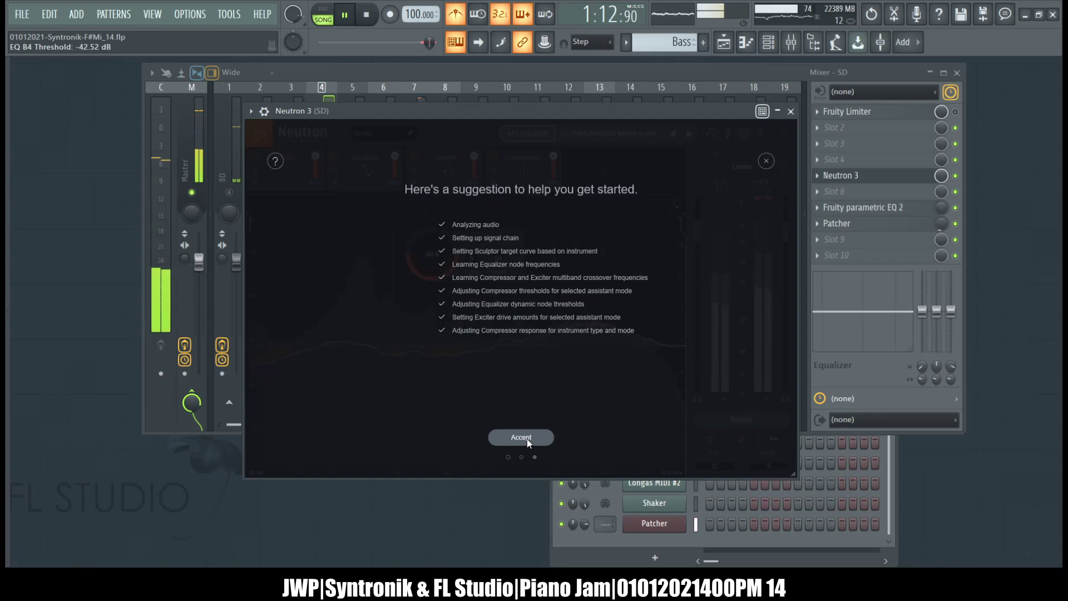
{"action": "left_click", "coordinate": [527, 438]}
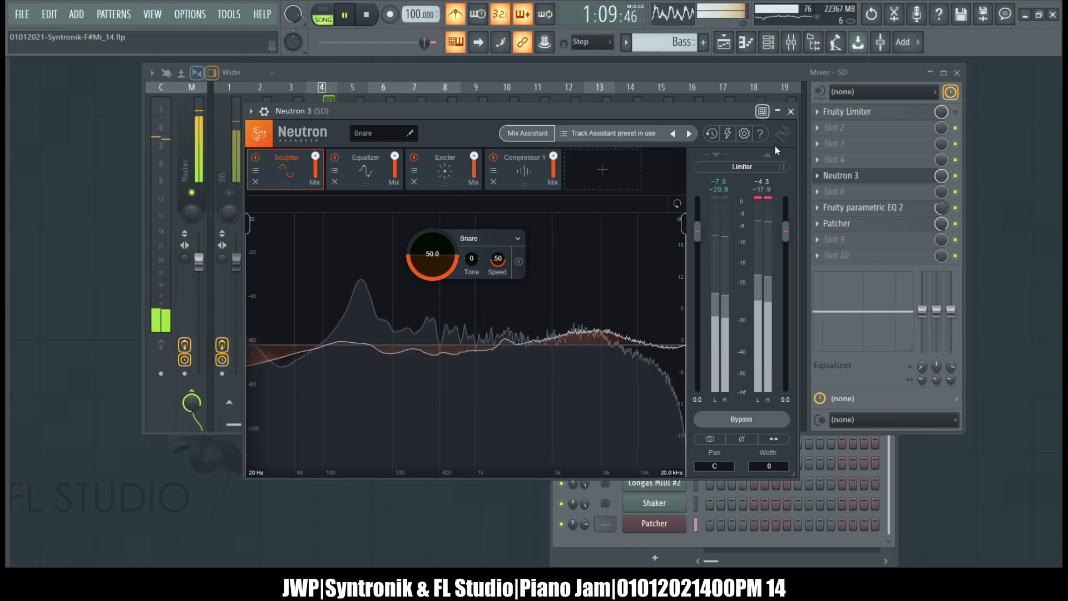
{"action": "left_click", "coordinate": [790, 110]}
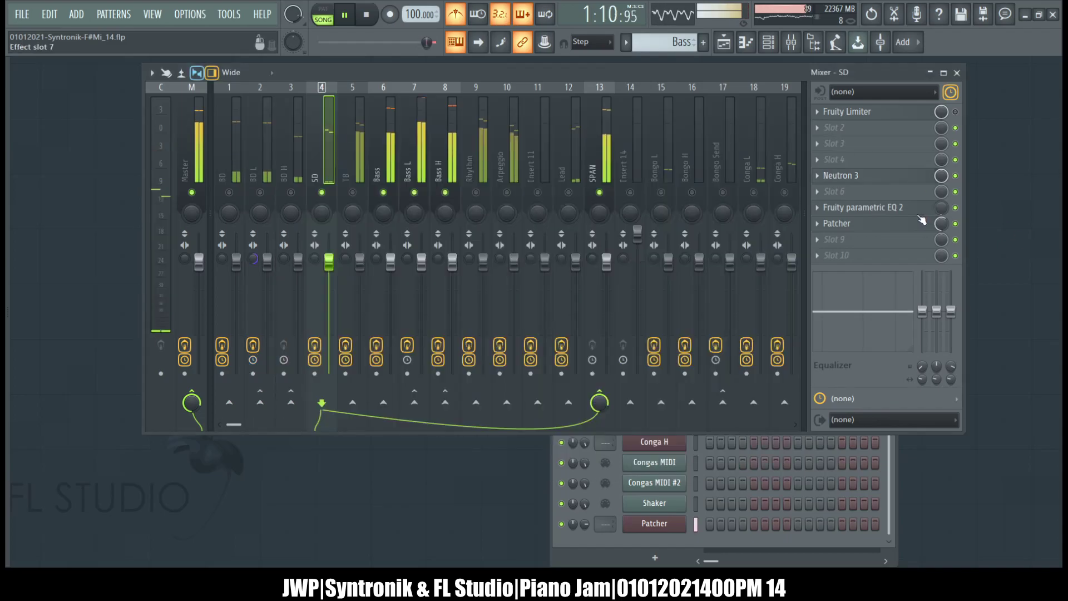
Step: Toggle the Patcher on the SD track to compare the sound, and return to SD after checking the BD track
{"action": "left_click", "coordinate": [955, 223]}
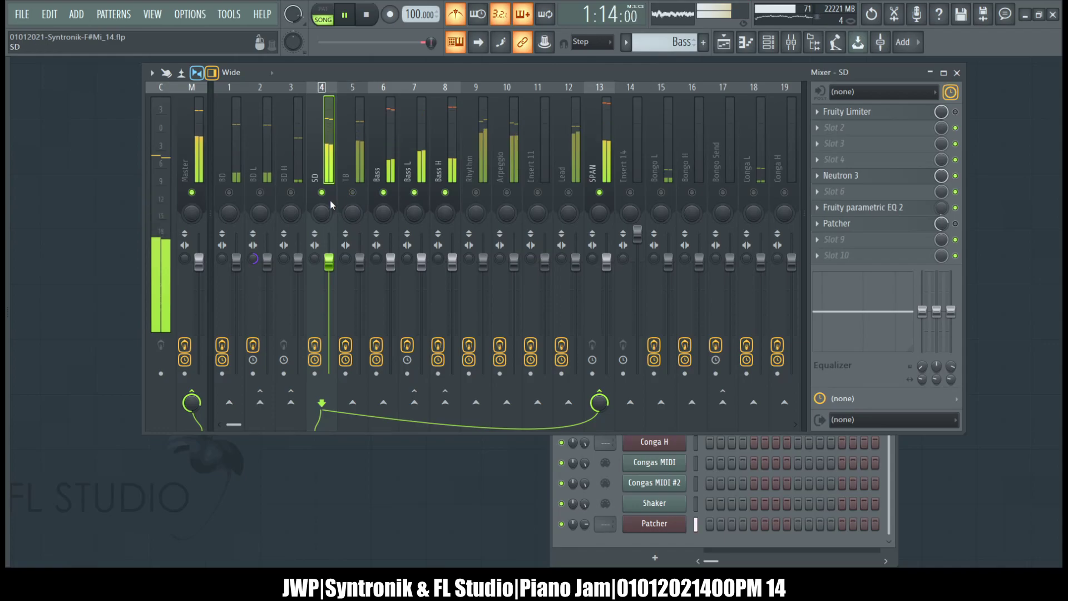
{"action": "left_click", "coordinate": [232, 146]}
{"action": "left_click", "coordinate": [332, 158]}
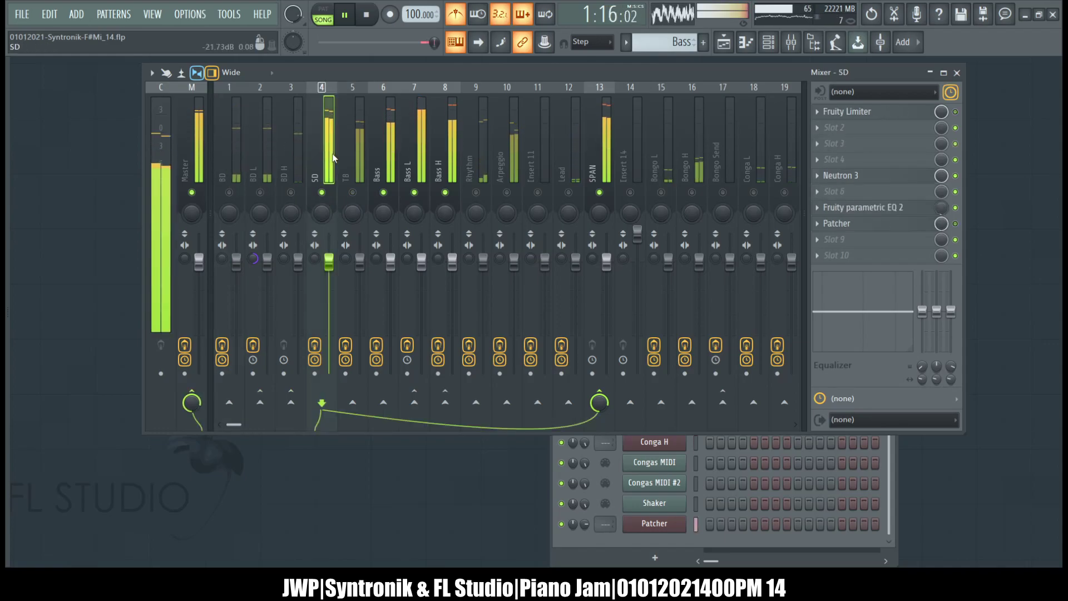
Step: Isolate the Rhythm track by muting the SD and Bass tracks, and disable its Fruity Limiter
{"action": "left_click", "coordinate": [383, 193]}
{"action": "left_click", "coordinate": [414, 192]}
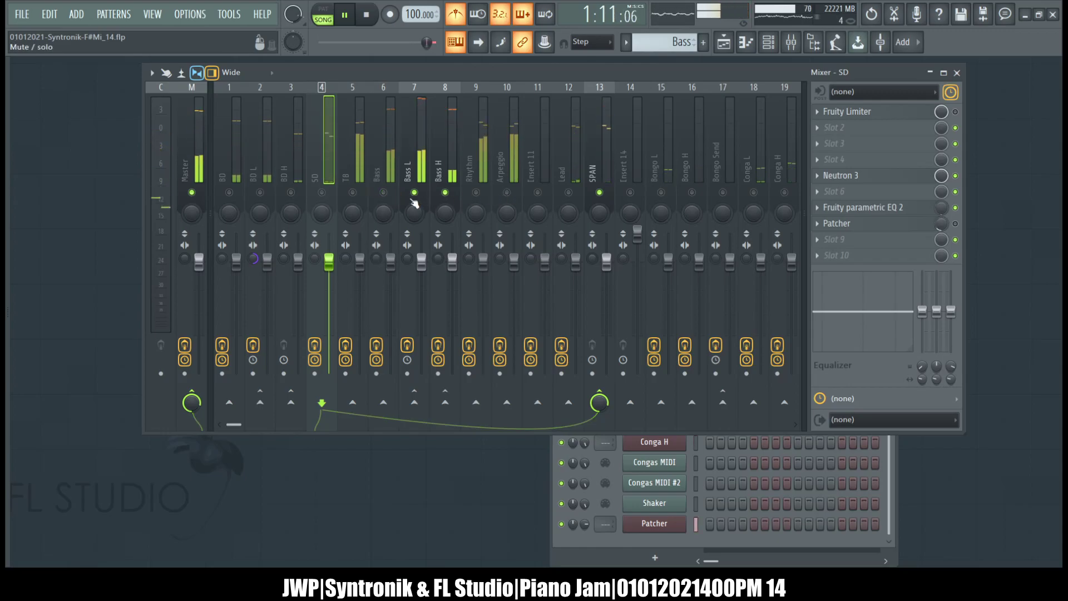
{"action": "left_click", "coordinate": [475, 193], "text": "ctrl"}
{"action": "left_click", "coordinate": [955, 112]}
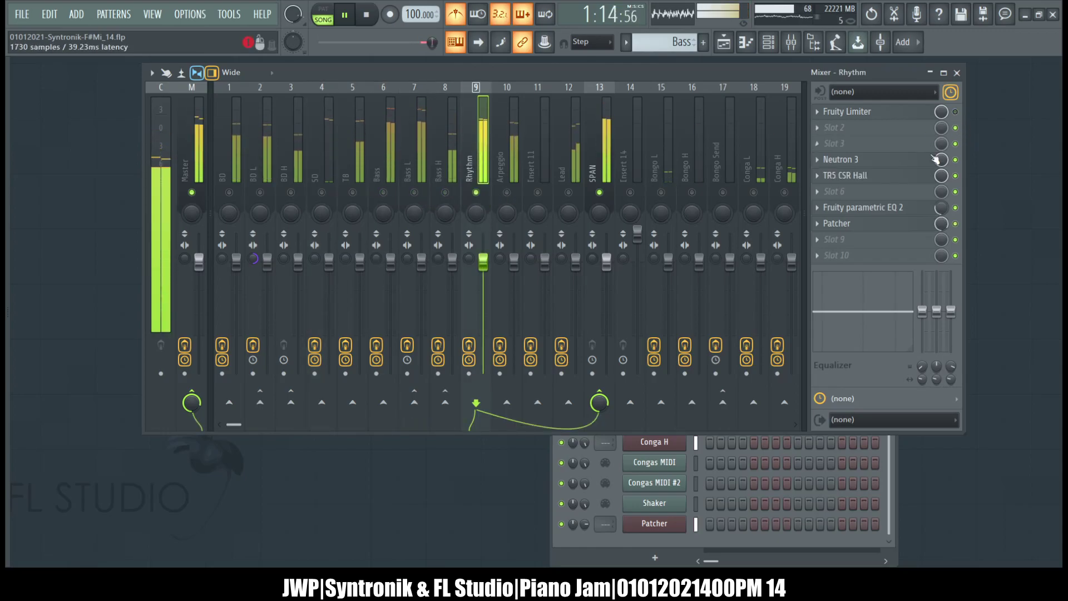
Step: Check the Fruity parametric EQ 2 and the Patcher map on the Rhythm track
{"action": "left_click", "coordinate": [863, 211]}
{"action": "left_click", "coordinate": [862, 210]}
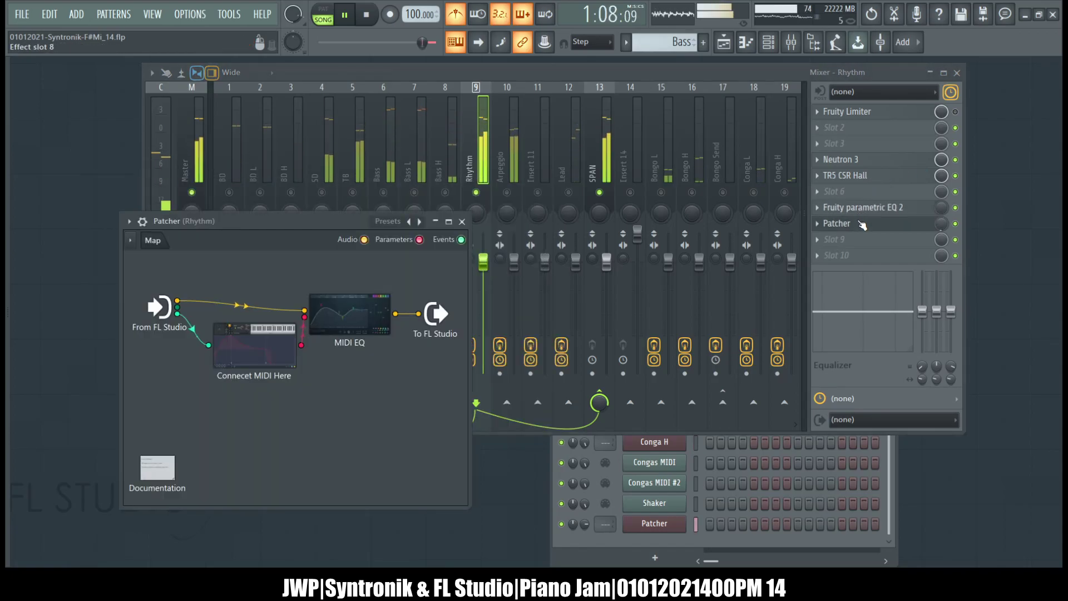
{"action": "left_click", "coordinate": [863, 223]}
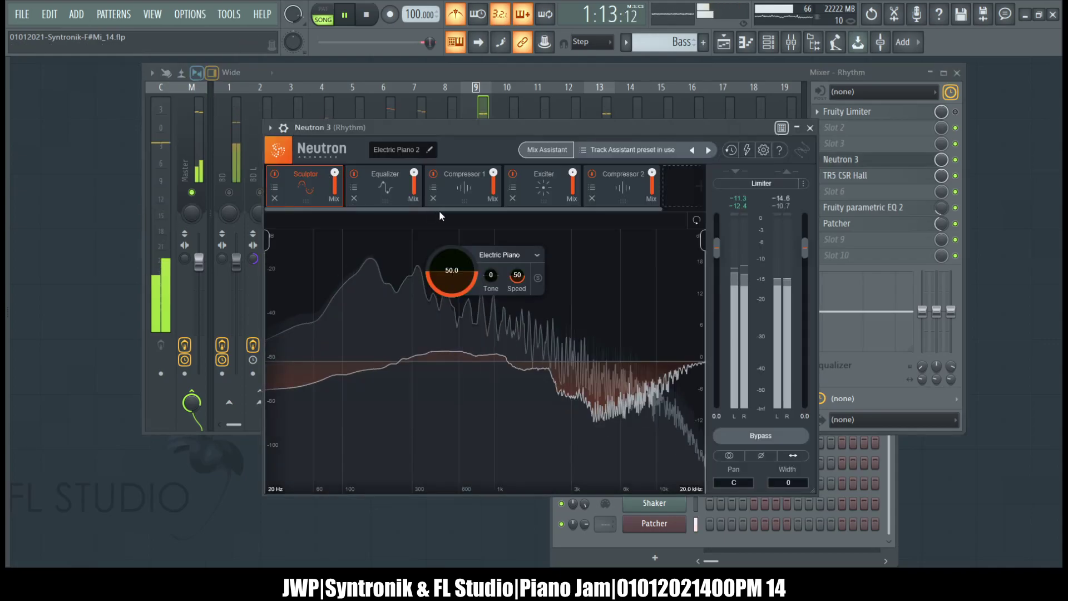
Step: Rerun Track Enhance on the Rhythm track as Electric Piano, Balanced, High intensity, accept the suggestion, and close Neutron
{"action": "left_click", "coordinate": [539, 148]}
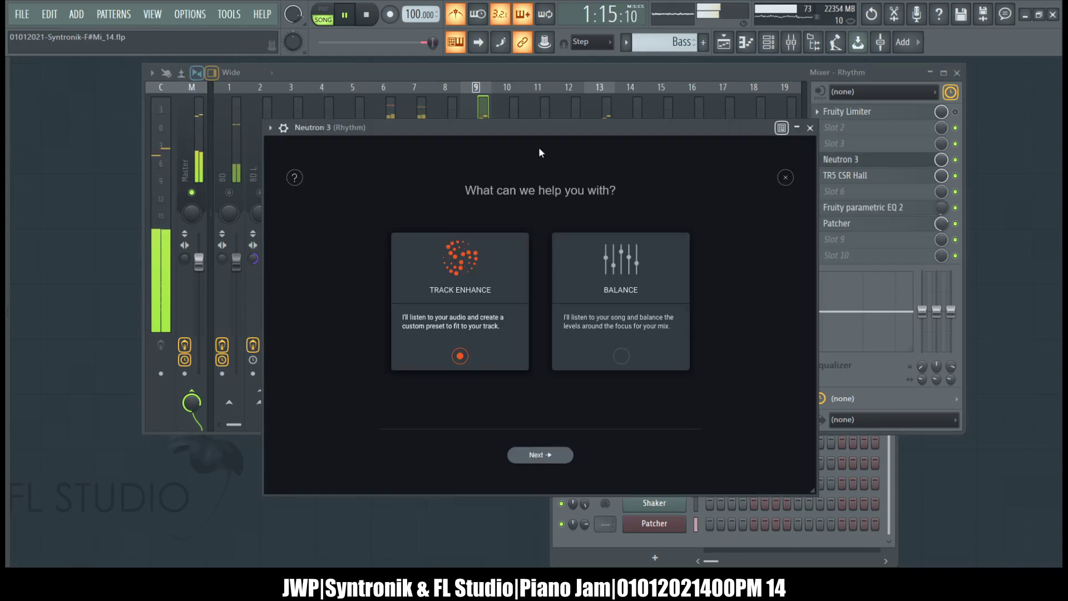
{"action": "left_click", "coordinate": [543, 460]}
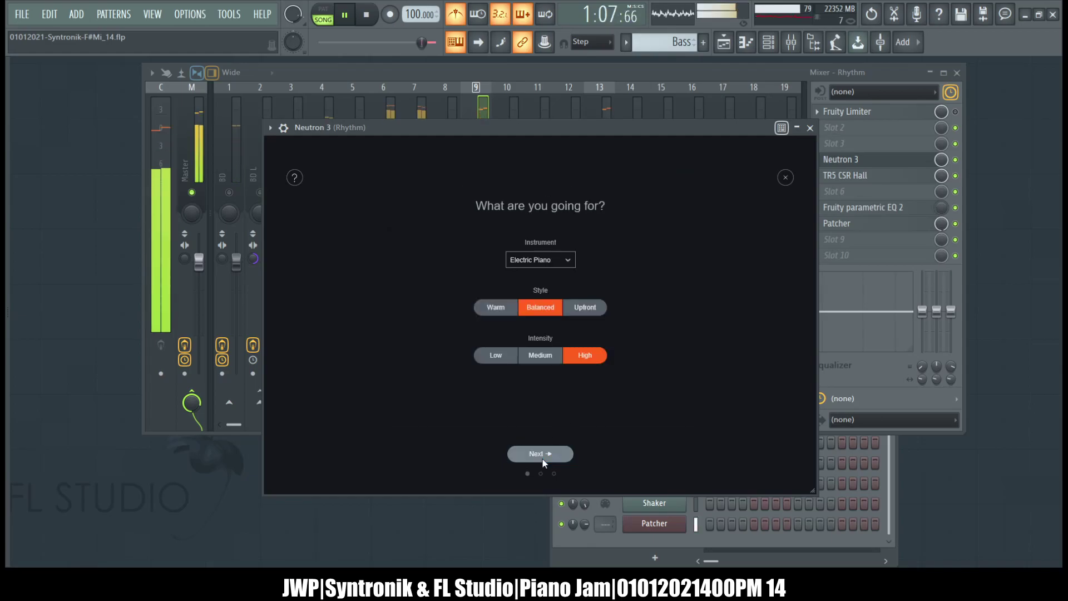
{"action": "left_click", "coordinate": [547, 458]}
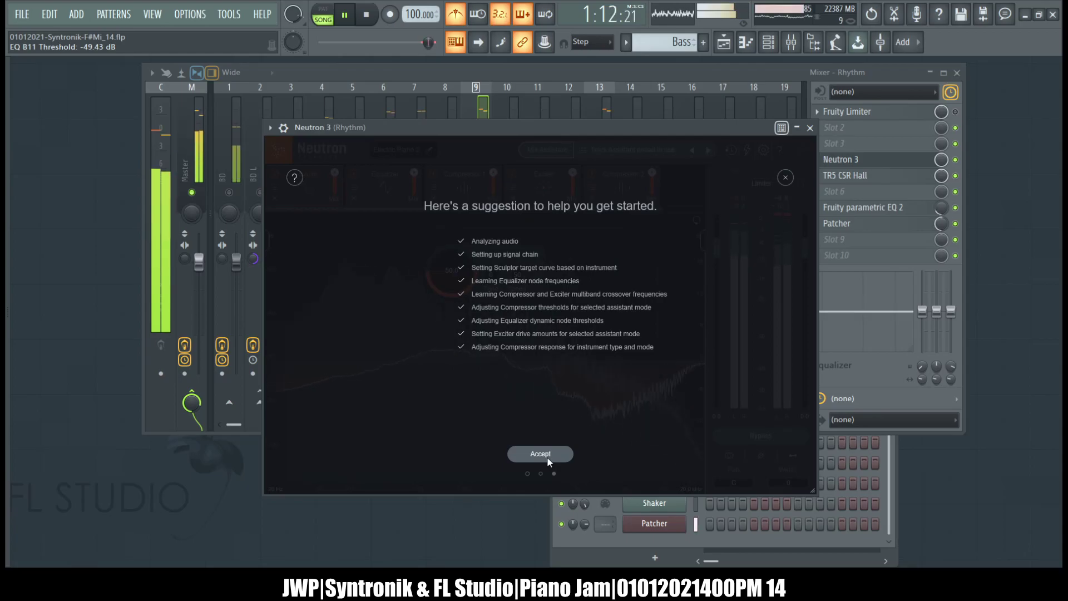
{"action": "left_click", "coordinate": [547, 460]}
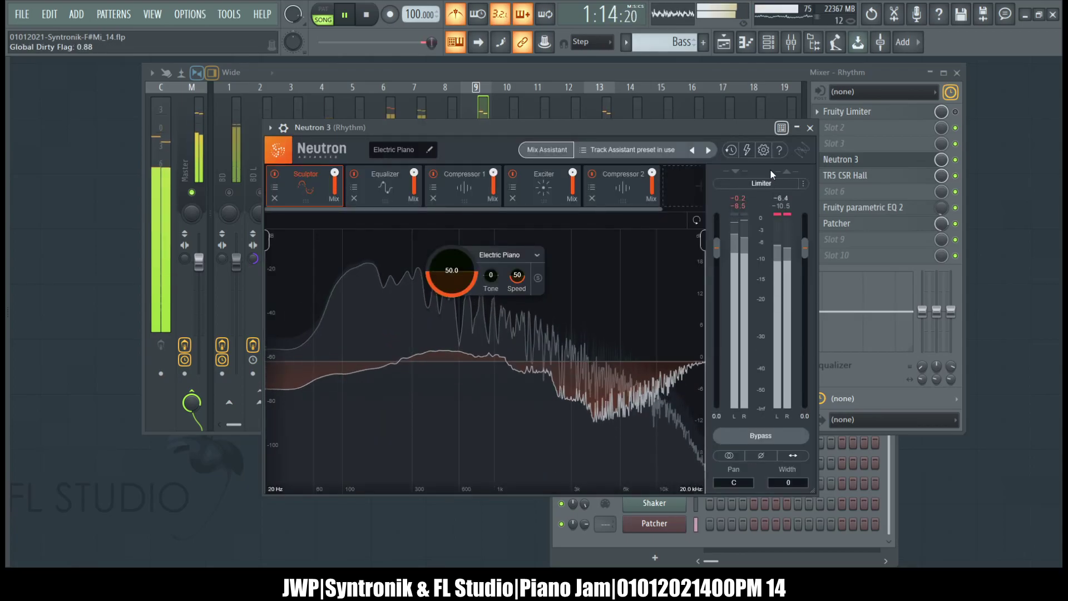
{"action": "left_click", "coordinate": [810, 128]}
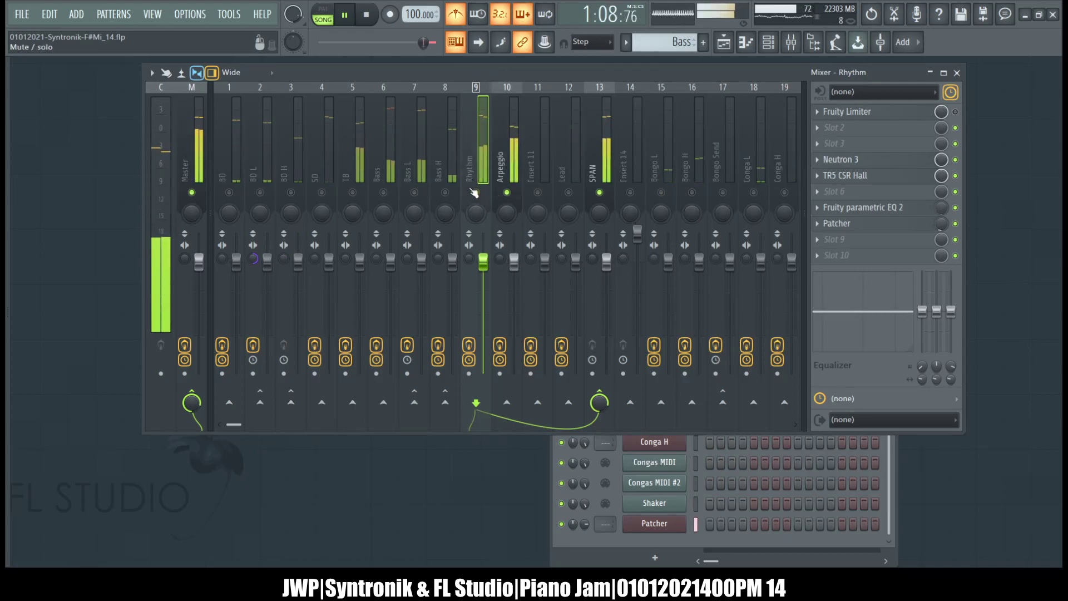
Step: Switch from the Rhythm track to the Arpeggio track, with its Fruity Limiter disabled and its Neutron 3 brought up
{"action": "left_click", "coordinate": [508, 135]}
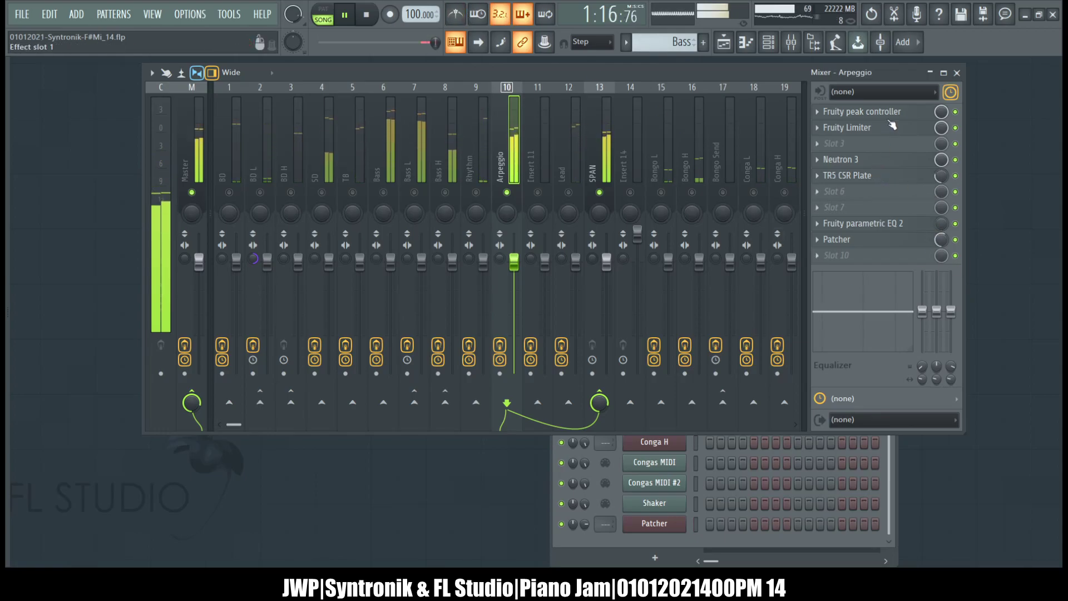
{"action": "left_click", "coordinate": [487, 167]}
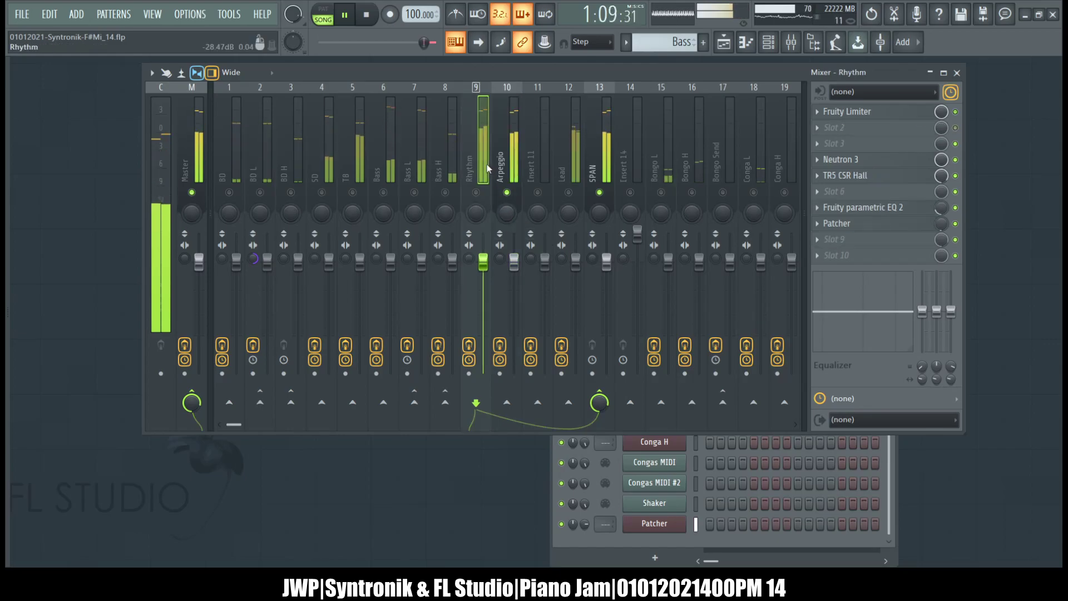
{"action": "left_click", "coordinate": [507, 162]}
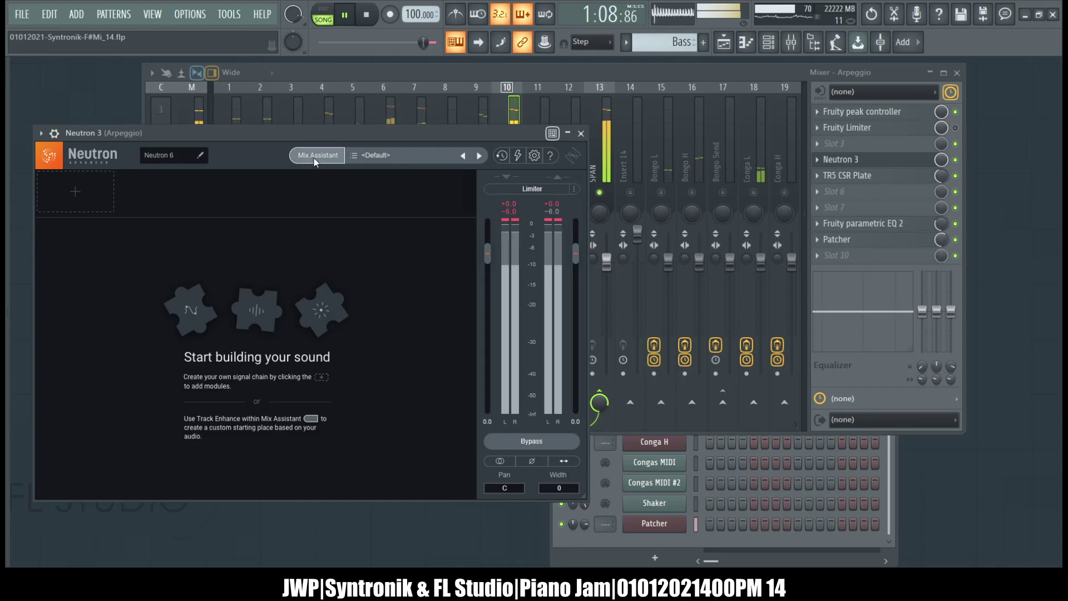
Step: Run Track Enhance on the Arpeggio track as Synth Lead, Warm, High intensity, accept the suggestion, and close Neutron
{"action": "left_click", "coordinate": [315, 154]}
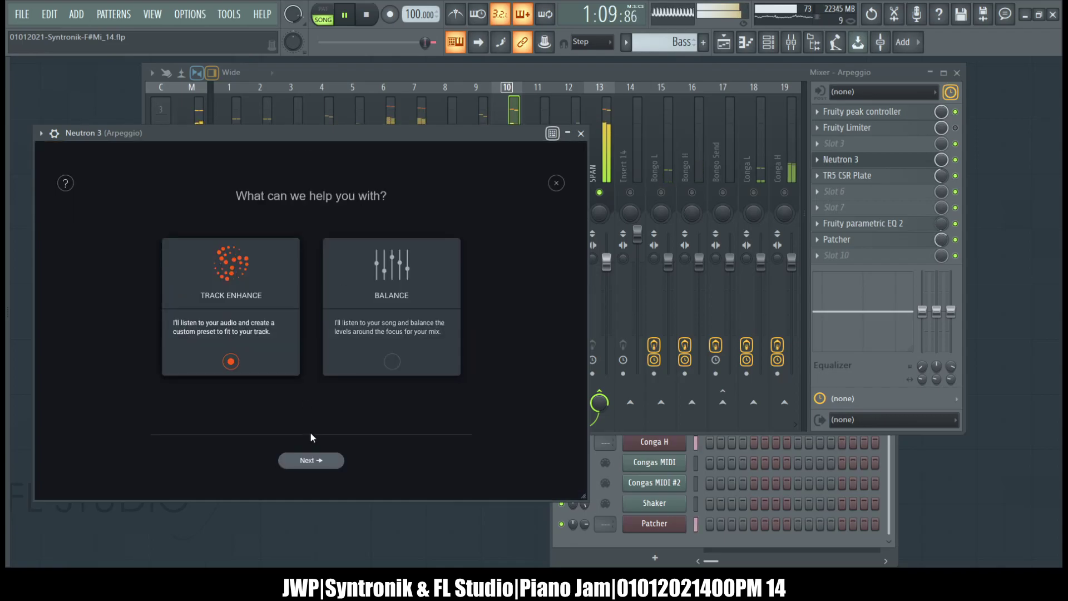
{"action": "left_click", "coordinate": [315, 465]}
{"action": "left_click", "coordinate": [324, 266]}
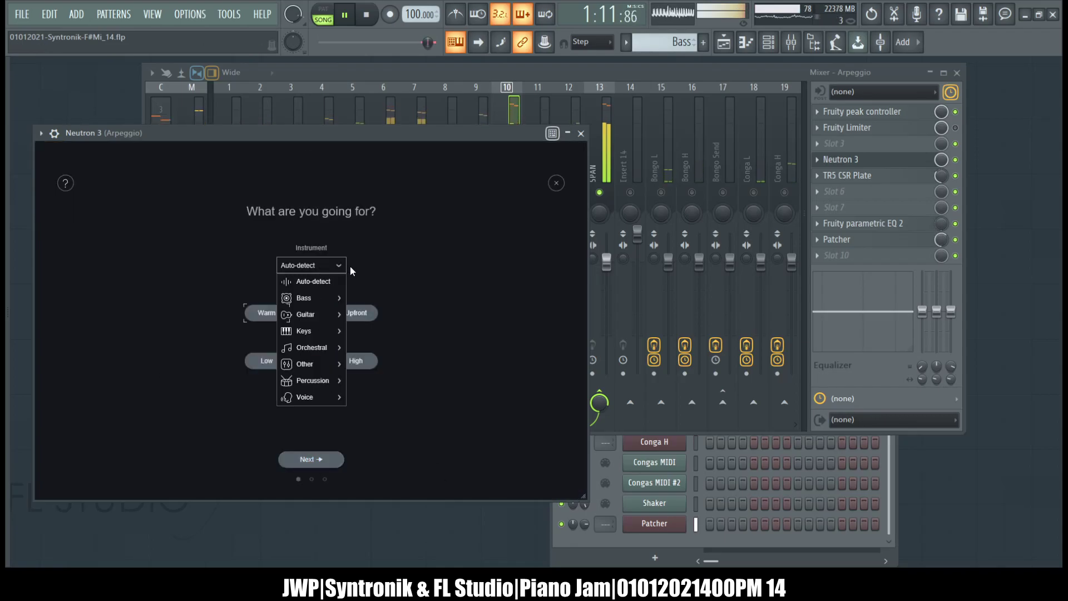
{"action": "mouse_move", "coordinate": [333, 332]}
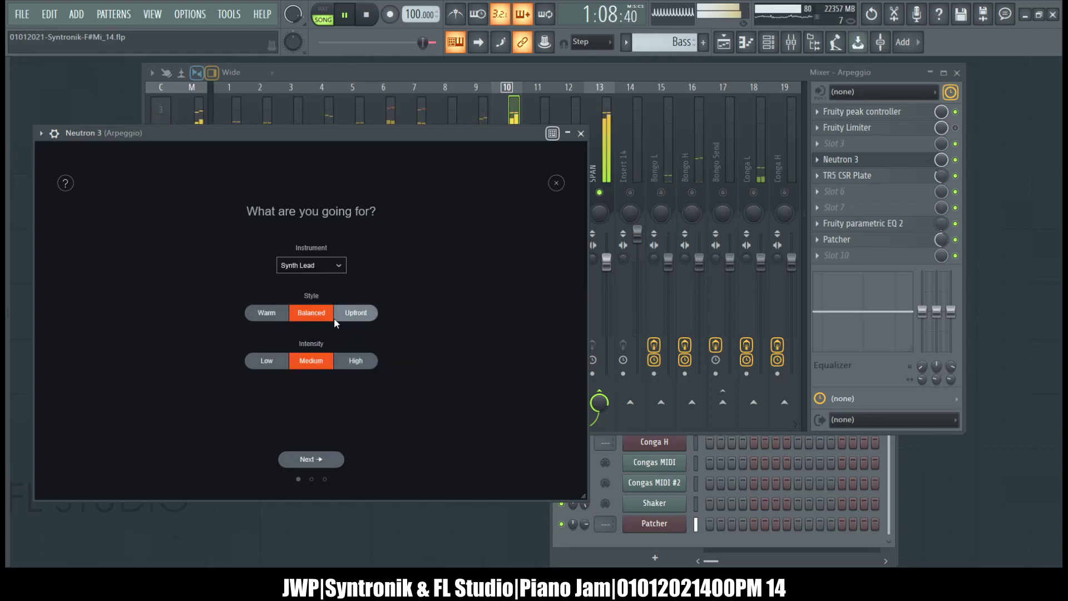
{"action": "left_click", "coordinate": [360, 363]}
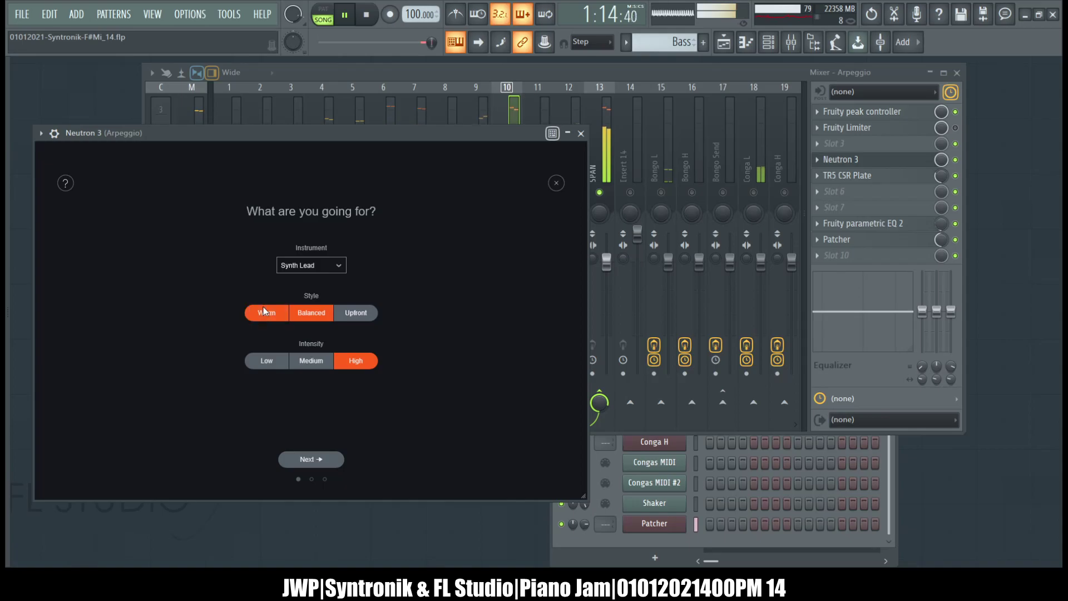
{"action": "left_click", "coordinate": [339, 461]}
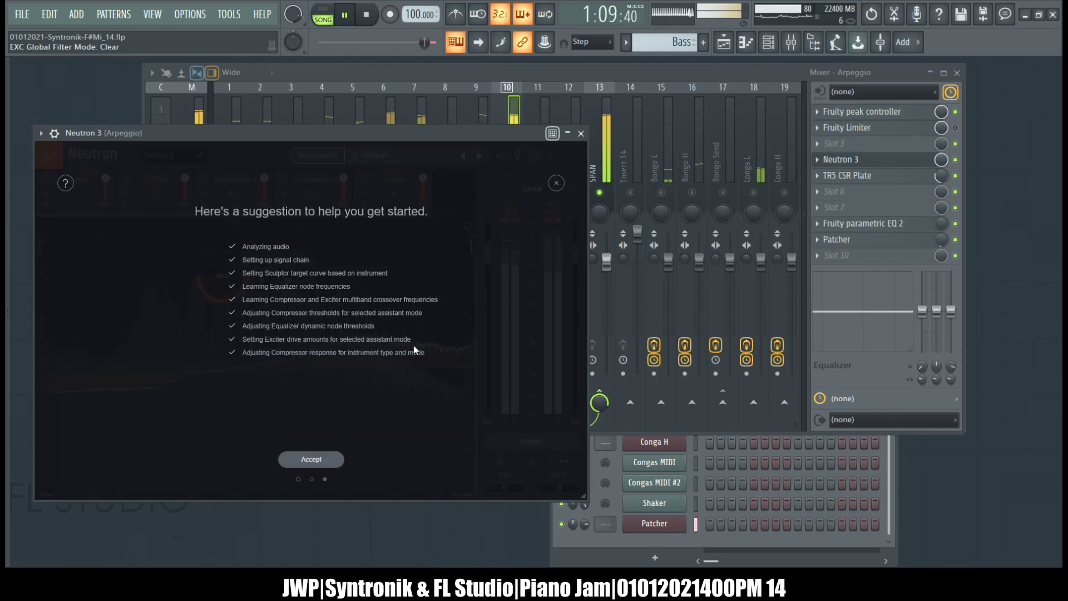
{"action": "left_click", "coordinate": [317, 459]}
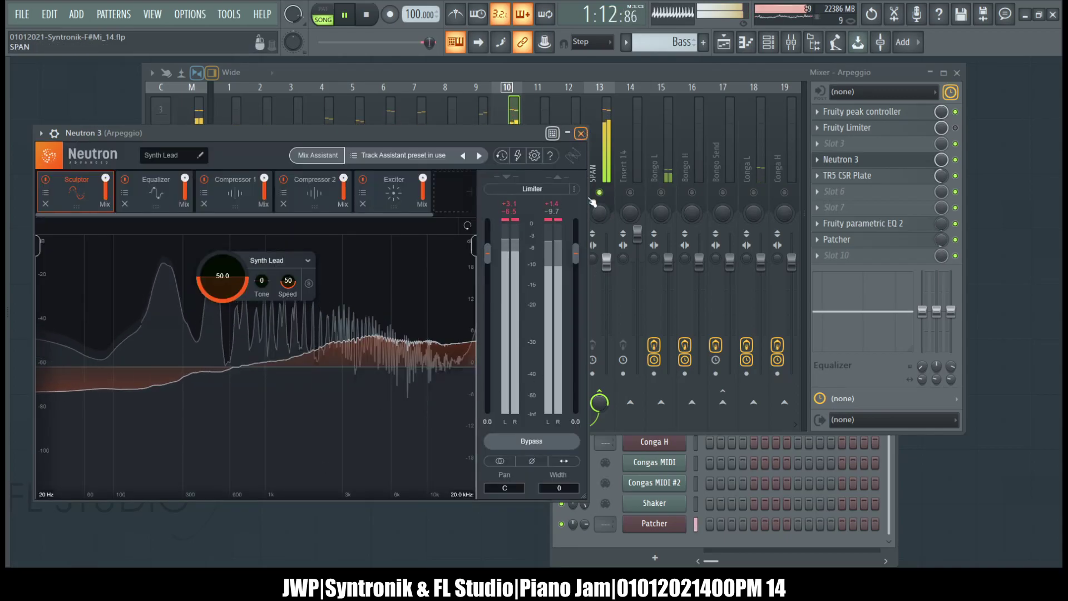
{"action": "left_click", "coordinate": [581, 134]}
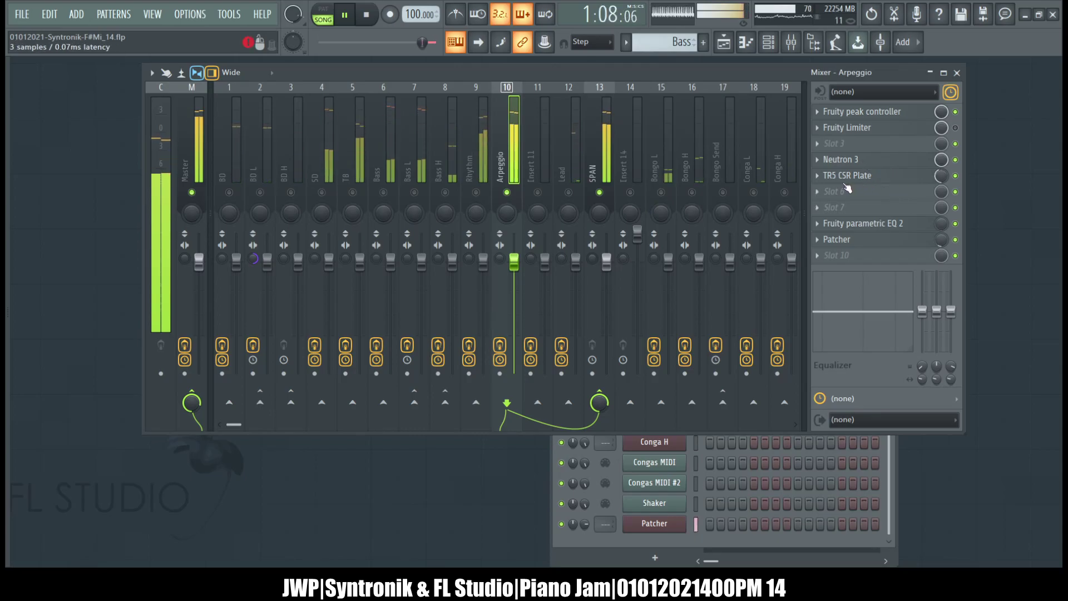
Step: Move the TR5 CSR Plate down one slot on the Arpeggio track and insert Maximus directly after Neutron 3
{"action": "left_click", "coordinate": [817, 176]}
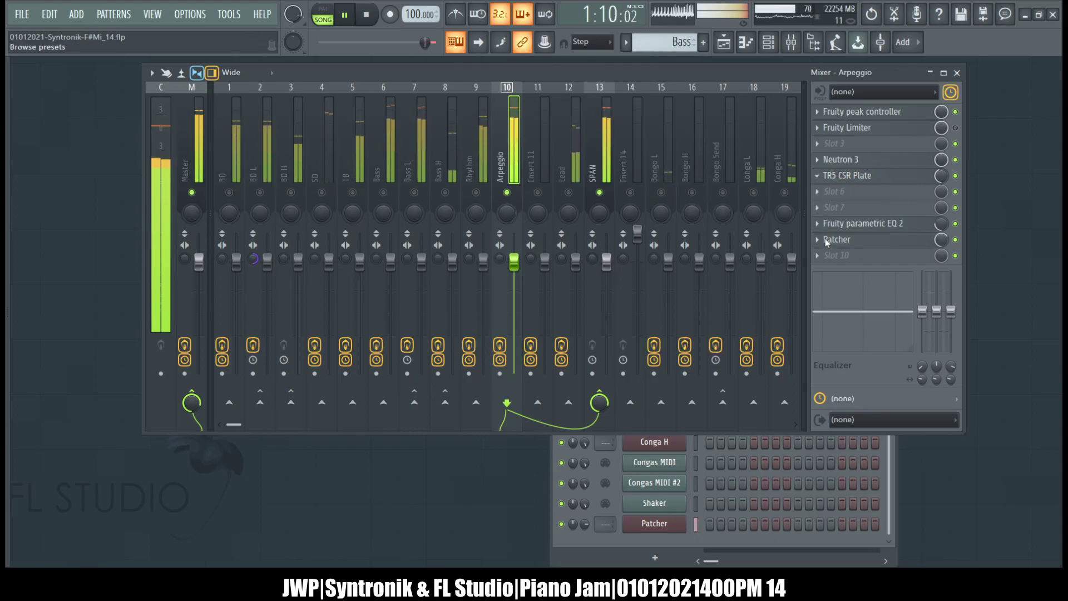
{"action": "left_click", "coordinate": [836, 402]}
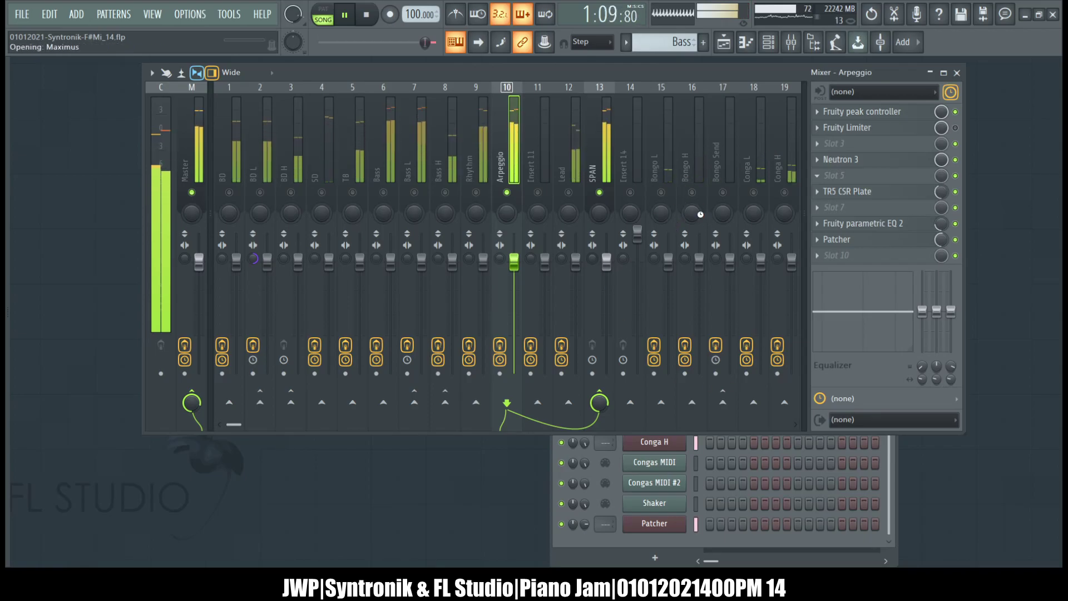
Step: Load Maximus's De-esser split-band preset on the Arpeggio track, lower the mid band's compression curve, and close Maximus
{"action": "left_click", "coordinate": [471, 187]}
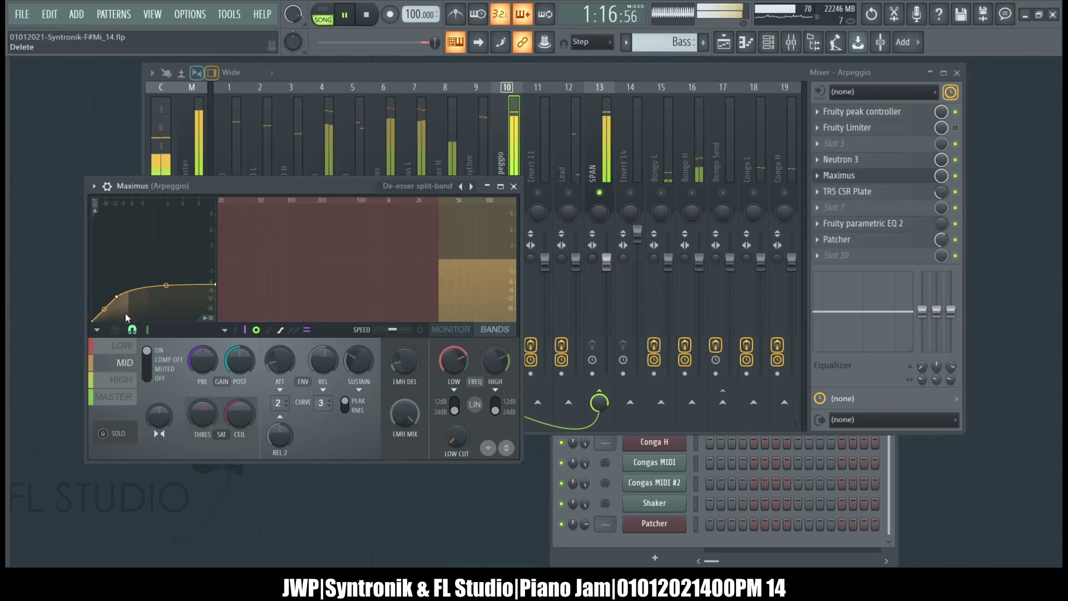
{"action": "mouse_move", "coordinate": [217, 283]}
{"action": "left_mouse_down"}
{"action": "mouse_move", "coordinate": [217, 301]}
{"action": "mouse_move", "coordinate": [224, 258]}
{"action": "mouse_move", "coordinate": [222, 302]}
{"action": "left_mouse_up"}
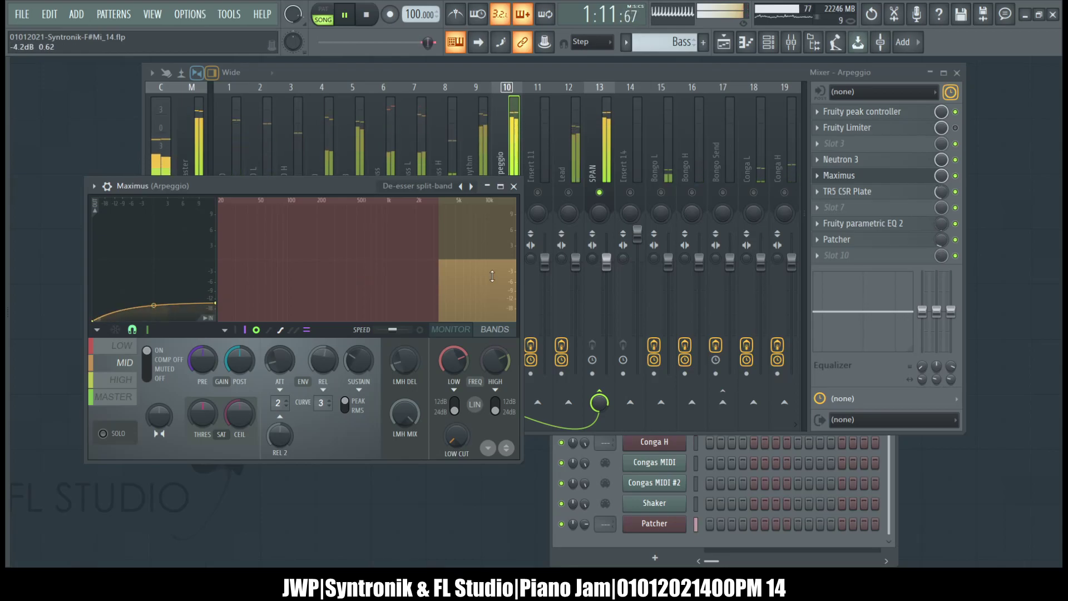
{"action": "left_click", "coordinate": [514, 186]}
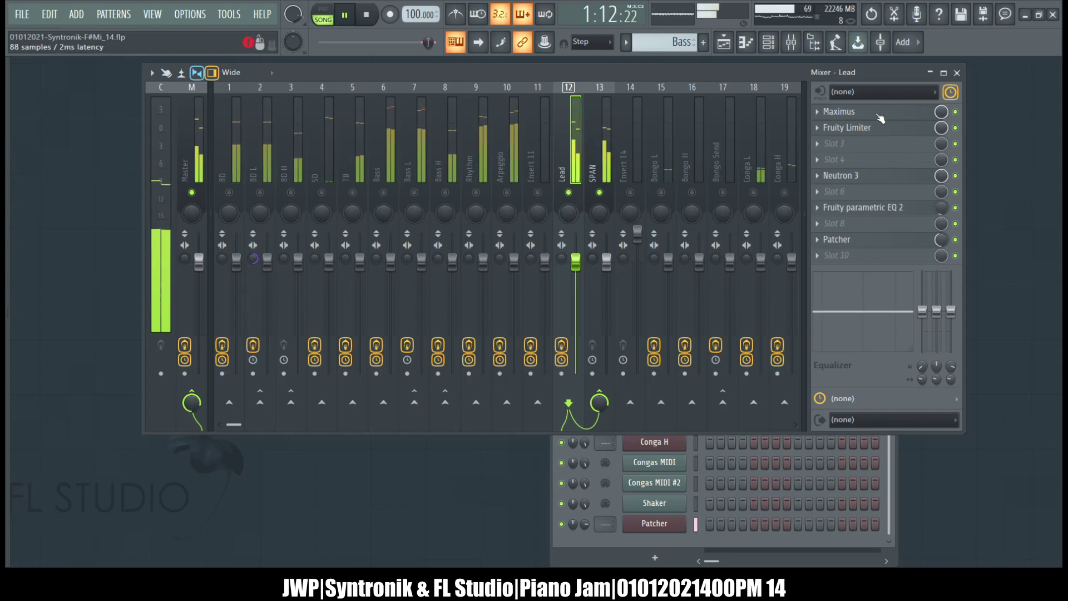
Step: Place Maximus after Neutron 3 on the Lead track and apply Track Enhance as Synth Lead, Warm, High intensity, closing Neutron when done
{"action": "left_click_drag", "start_coordinate": [839, 112], "coordinate": [868, 176]}
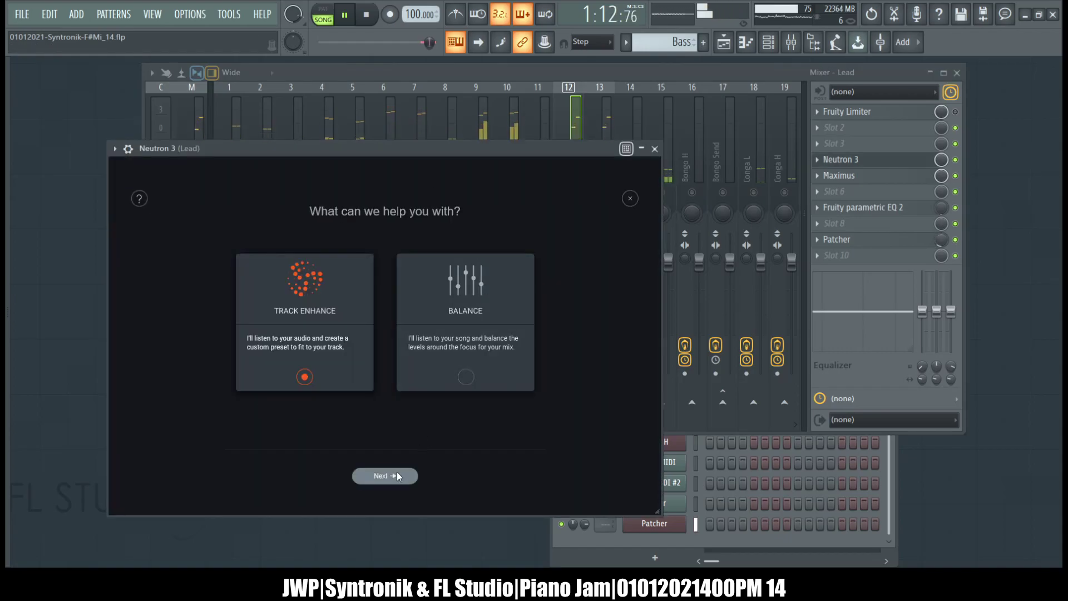
{"action": "left_click", "coordinate": [390, 474]}
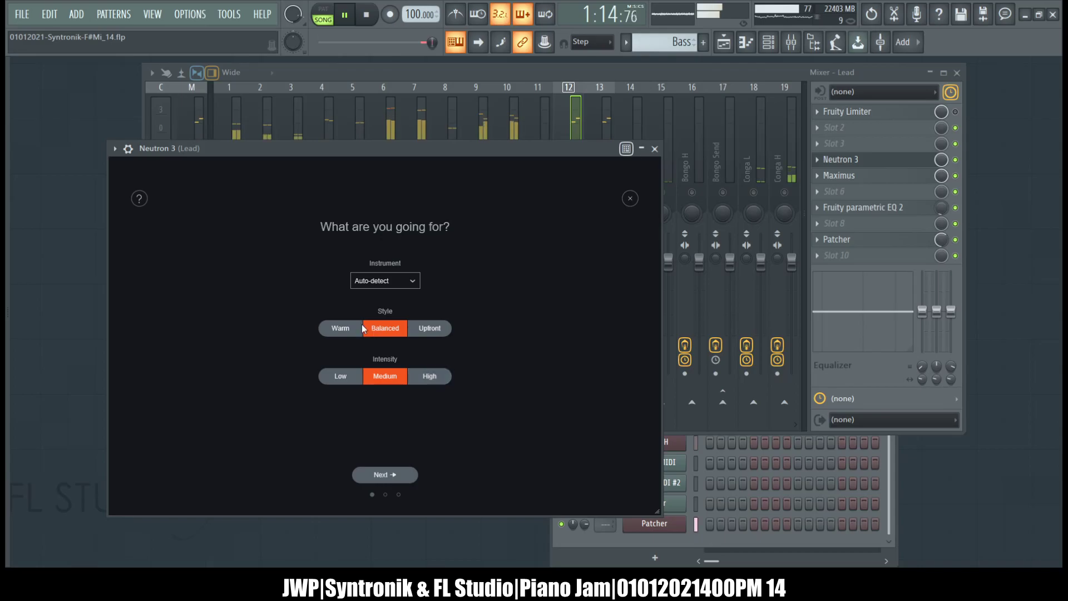
{"action": "left_click", "coordinate": [430, 377]}
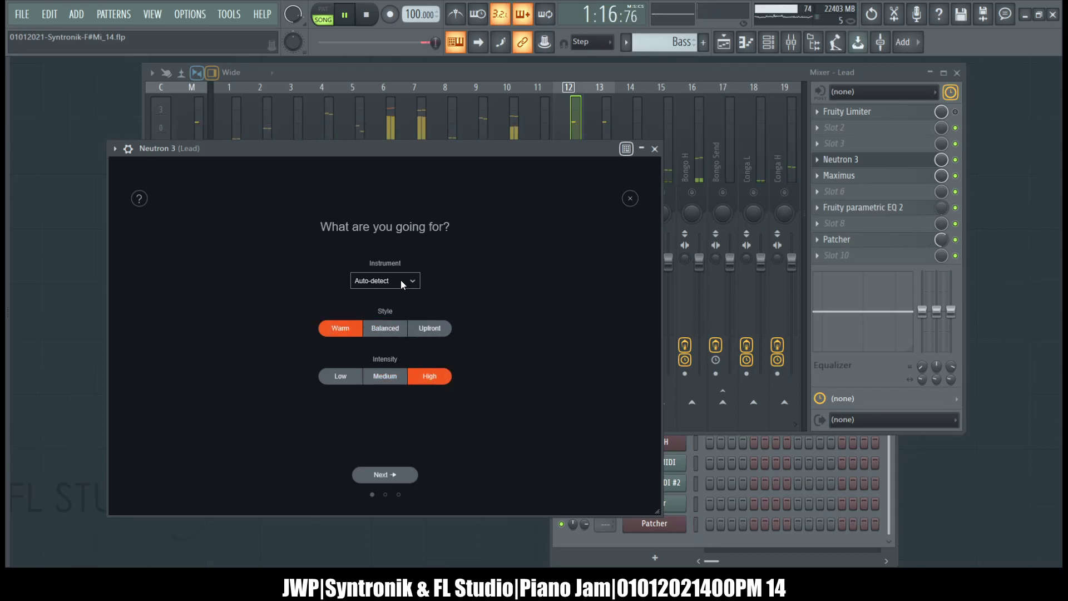
{"action": "left_click", "coordinate": [401, 280]}
{"action": "mouse_move", "coordinate": [393, 333]}
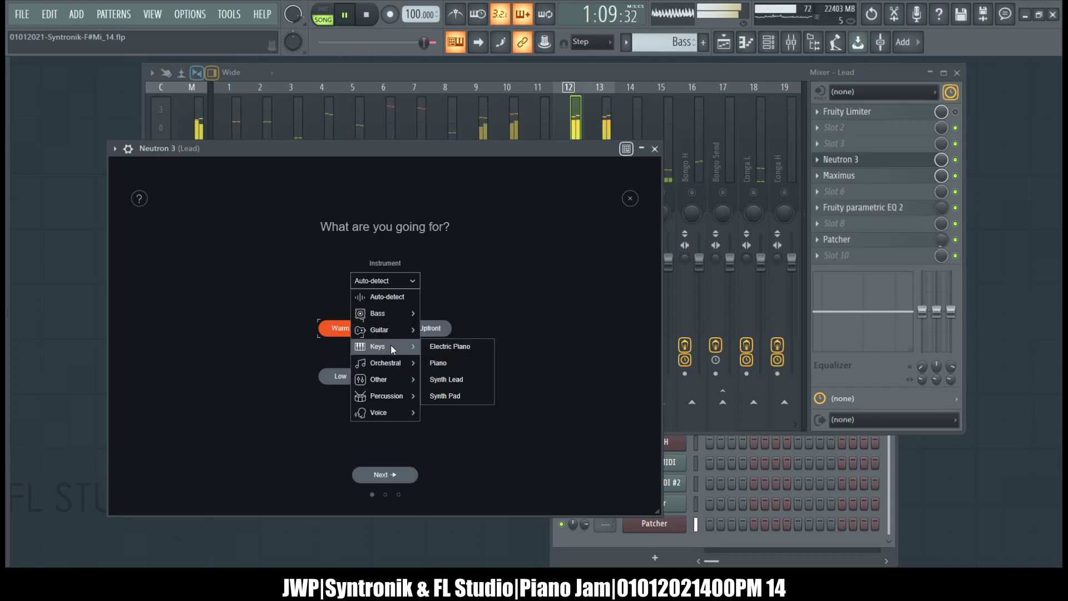
{"action": "left_click", "coordinate": [446, 379]}
{"action": "left_click", "coordinate": [403, 478]}
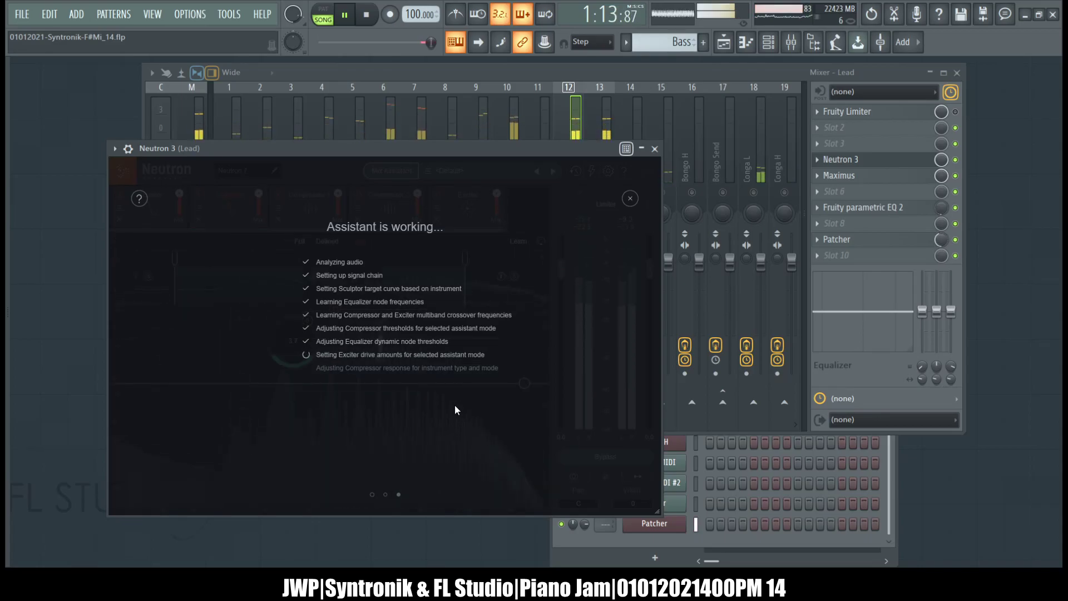
{"action": "left_click", "coordinate": [393, 474]}
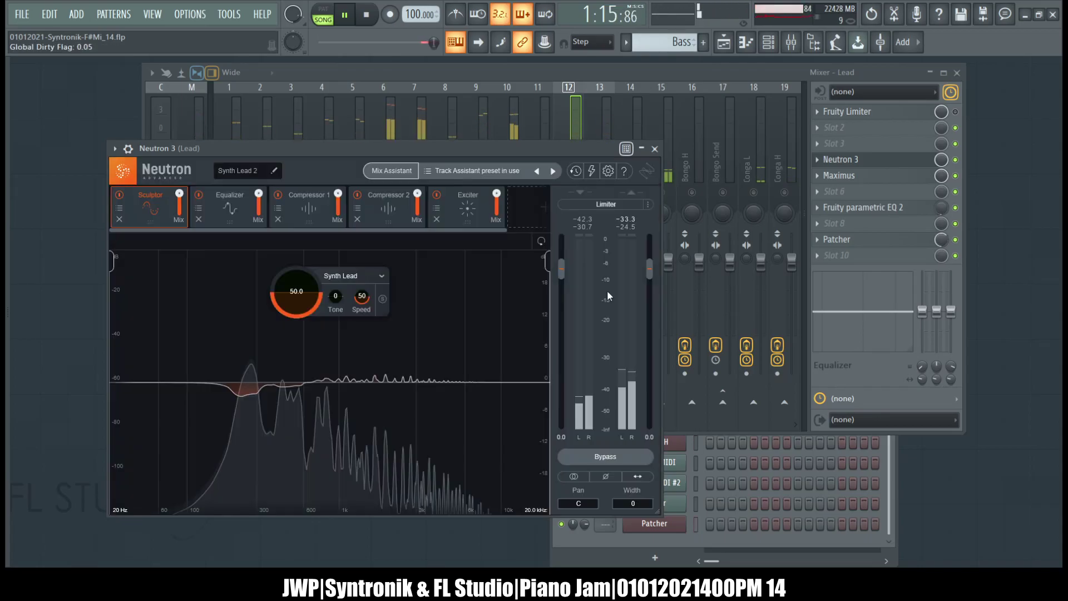
{"action": "left_click", "coordinate": [655, 148]}
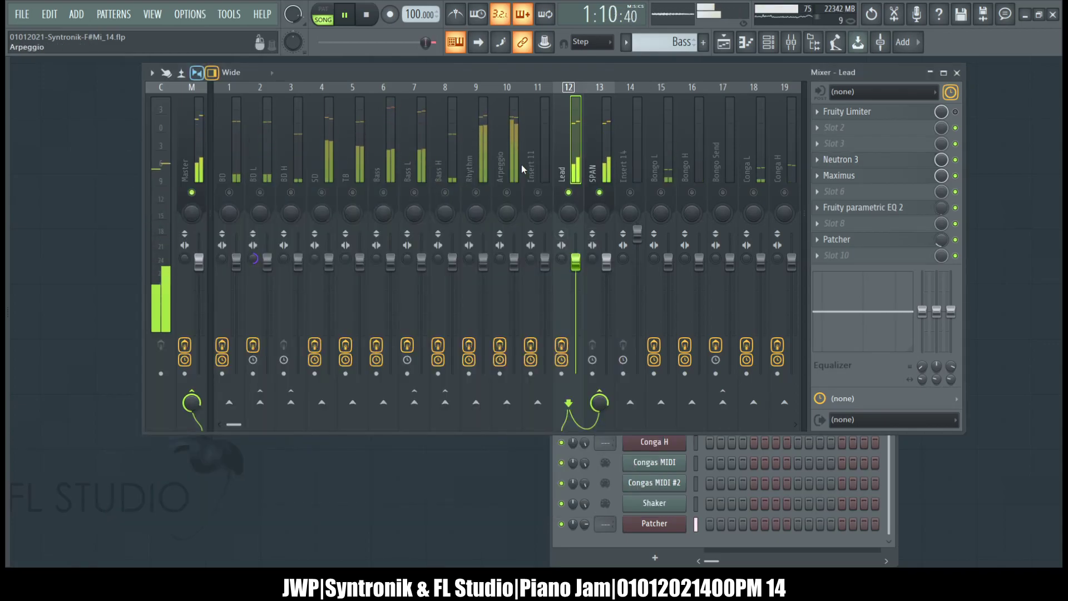
Step: Mute the Lead track and unmute the Bongo L, Bongo H and Bongo Send tracks
{"action": "left_click", "coordinate": [568, 192]}
{"action": "left_click", "coordinate": [662, 193]}
{"action": "left_click", "coordinate": [692, 192]}
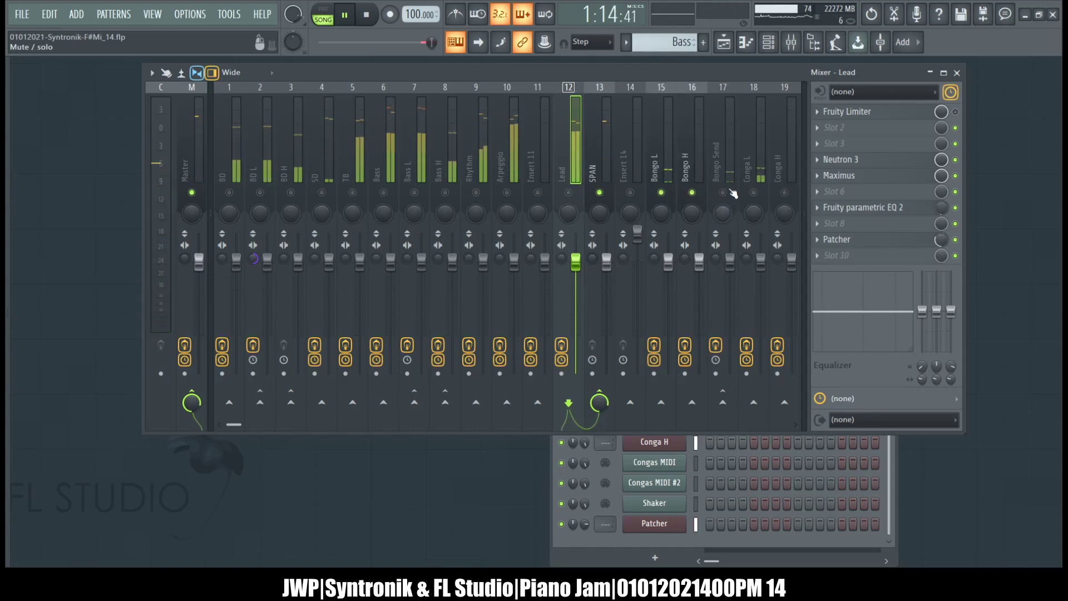
{"action": "left_click", "coordinate": [723, 193]}
{"action": "left_click", "coordinate": [660, 154]}
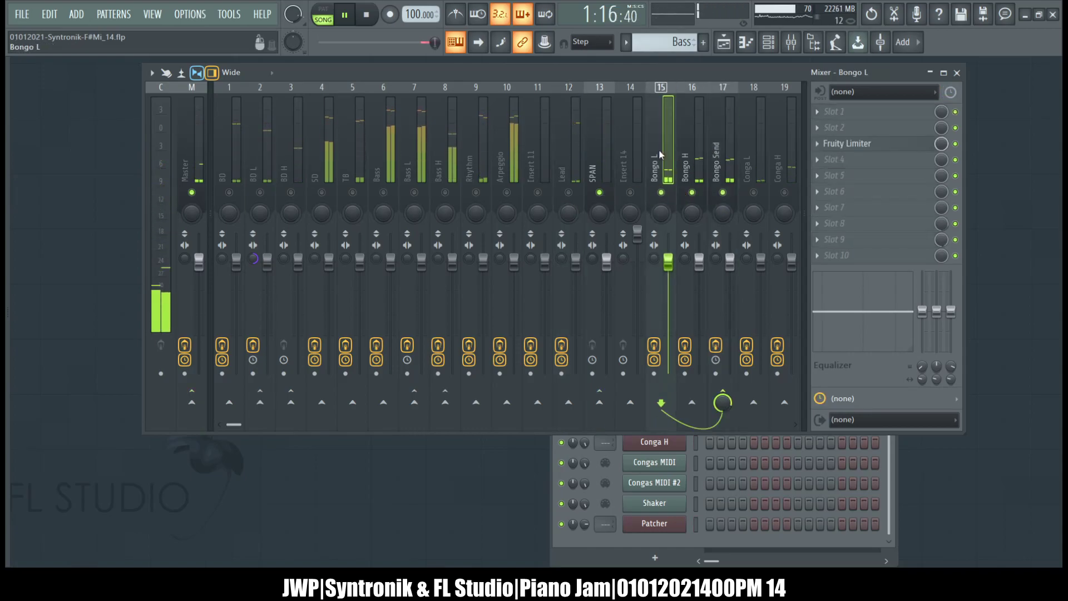
Step: Disable the limiters on the Bongo L and Bongo H tracks and bring up Neutron 3 on Bongo Send
{"action": "left_click", "coordinate": [576, 140]}
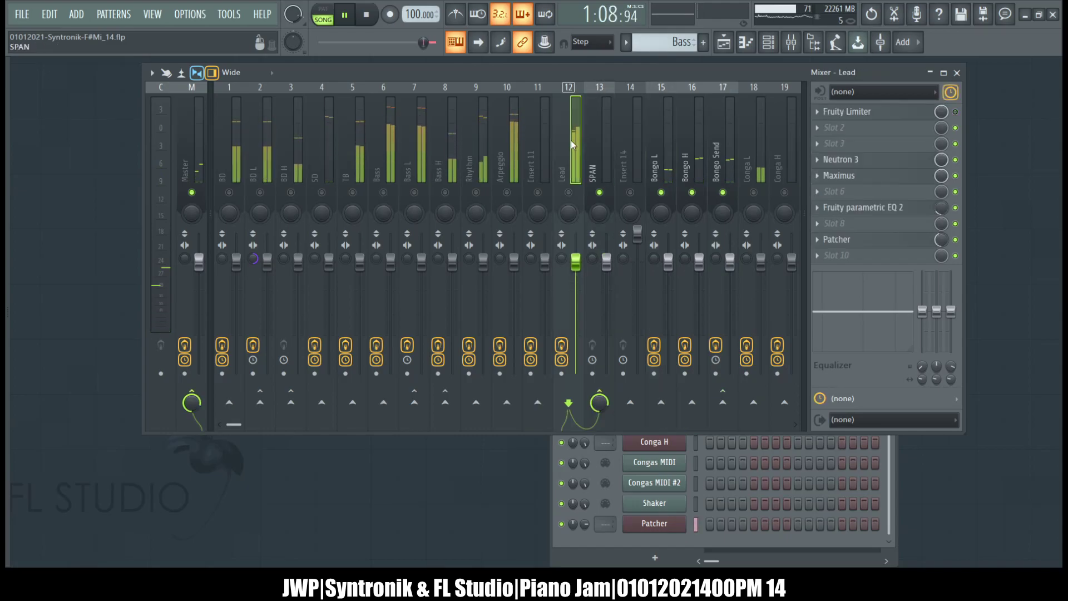
{"action": "left_click", "coordinate": [635, 139]}
{"action": "left_click", "coordinate": [690, 139]}
{"action": "left_click", "coordinate": [662, 140]}
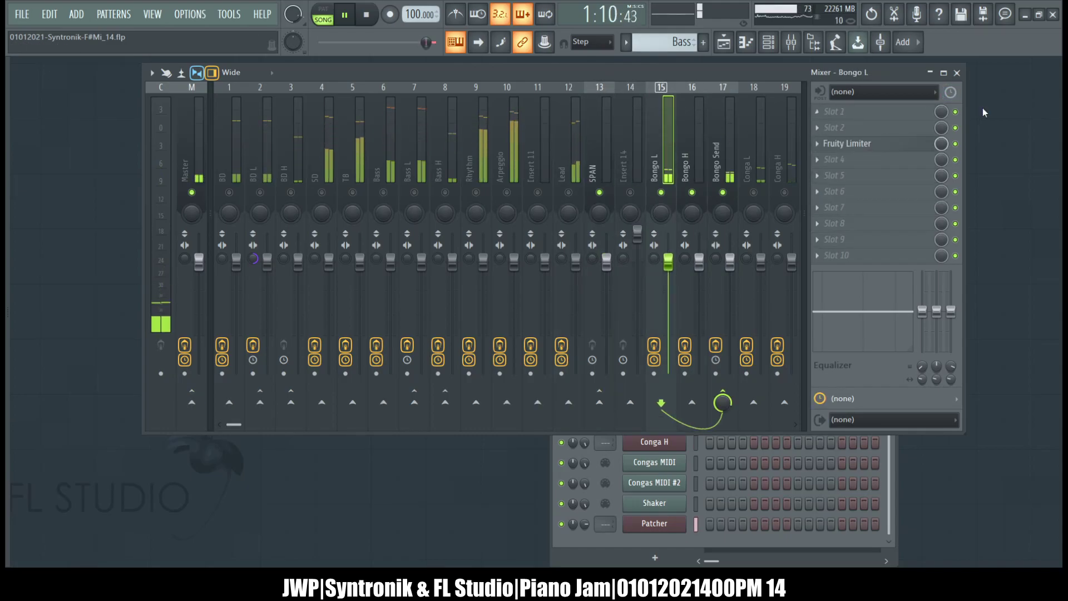
{"action": "left_click", "coordinate": [955, 144]}
{"action": "left_click", "coordinate": [698, 153]}
{"action": "left_click", "coordinate": [955, 239]}
{"action": "left_click", "coordinate": [723, 145]}
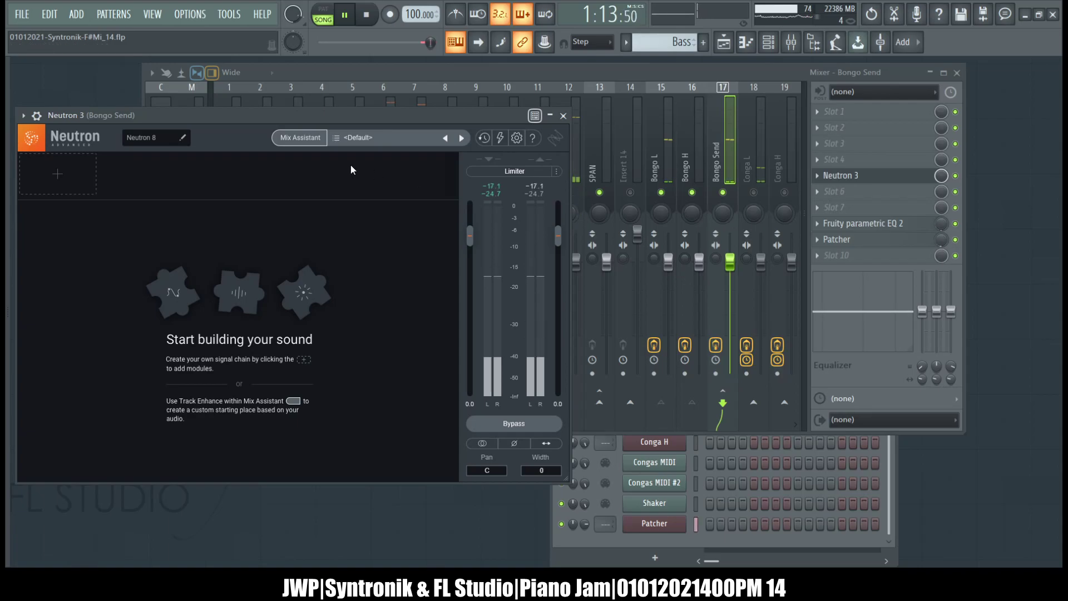
Step: Rename the Neutron 3 instance on Bongo Send as Congas
{"action": "left_click", "coordinate": [169, 134]}
{"action": "type", "text": "Congas"}
{"action": "key", "text": "Return"}
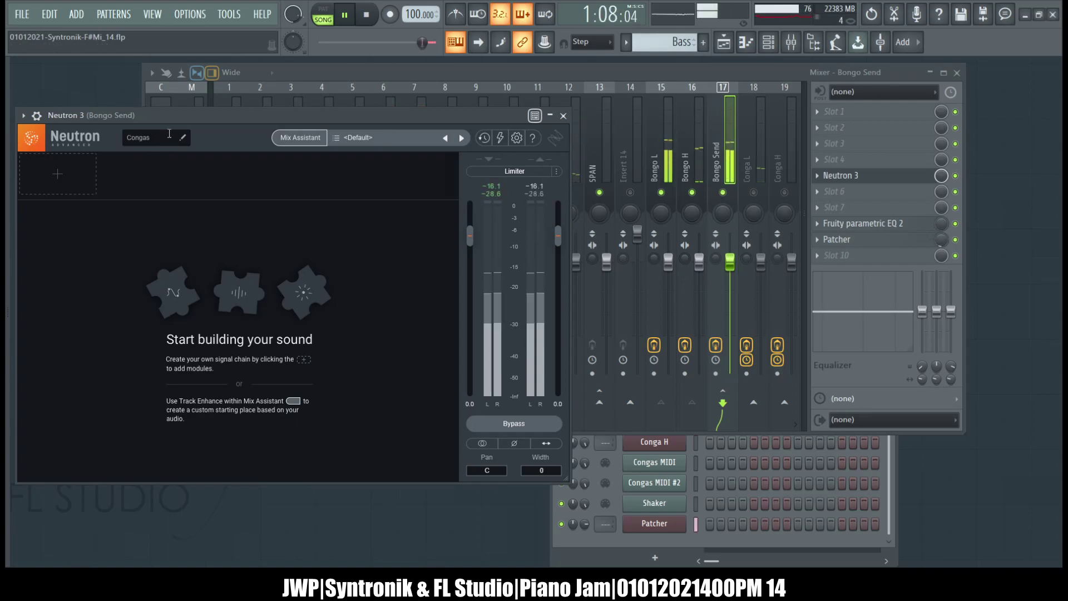
Step: Run Track Enhance on Bongo Send as Toms, Upfront, High intensity, and accept the suggestion
{"action": "left_click", "coordinate": [299, 137]}
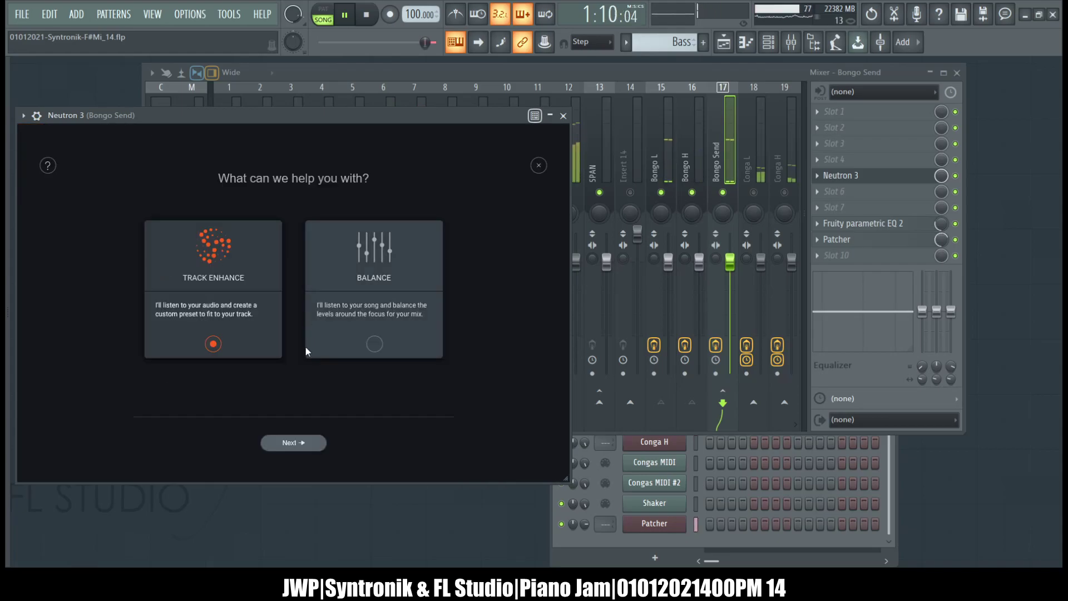
{"action": "left_click", "coordinate": [293, 443]}
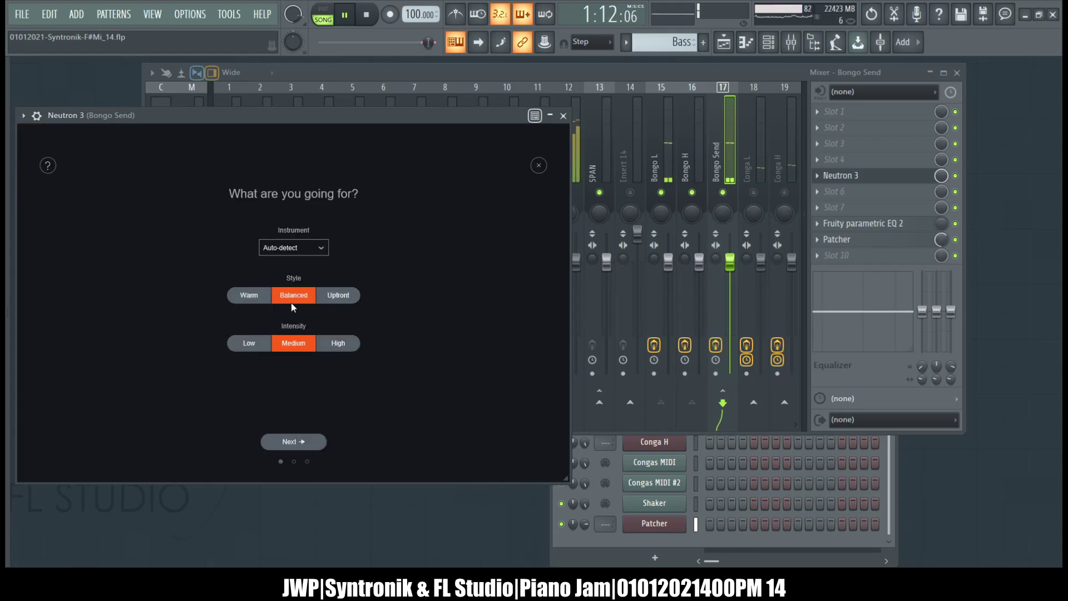
{"action": "left_click", "coordinate": [333, 294]}
{"action": "left_click", "coordinate": [339, 343]}
{"action": "left_click", "coordinate": [308, 247]}
{"action": "mouse_move", "coordinate": [291, 348]}
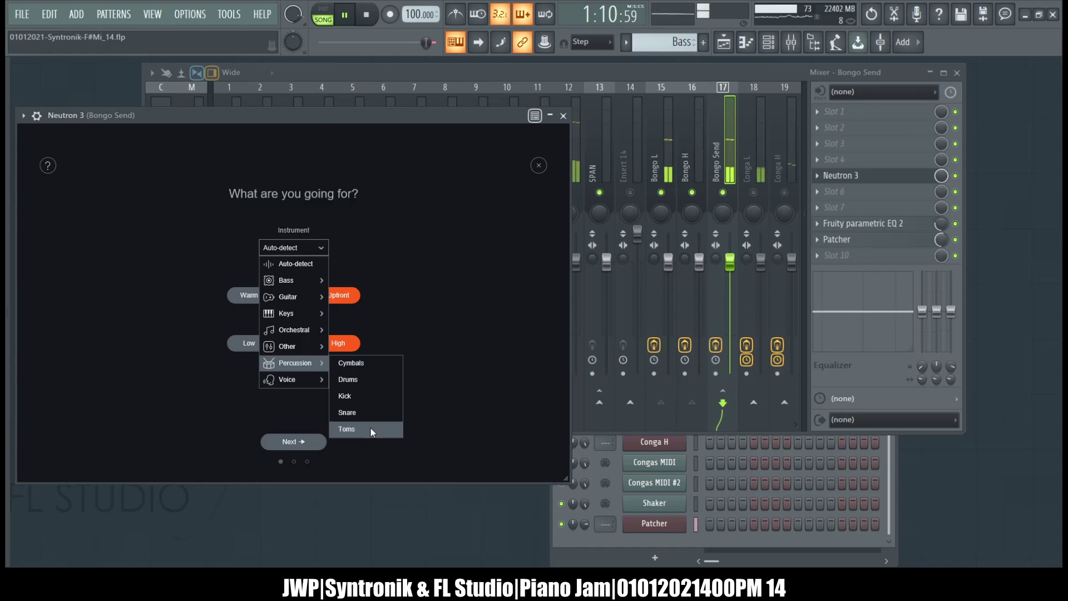
{"action": "left_click", "coordinate": [370, 429]}
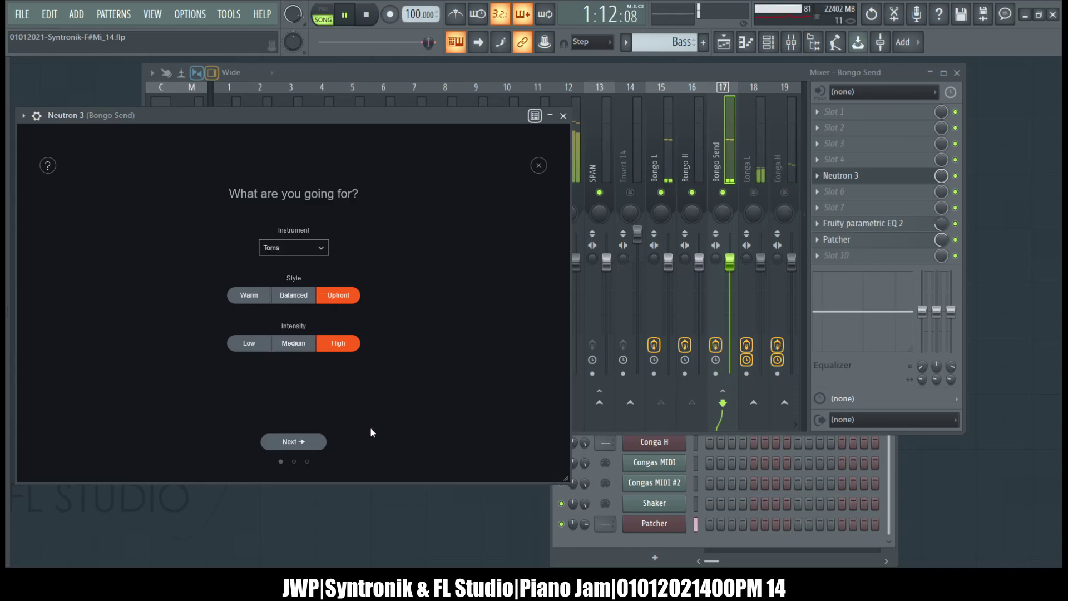
{"action": "left_click", "coordinate": [306, 436]}
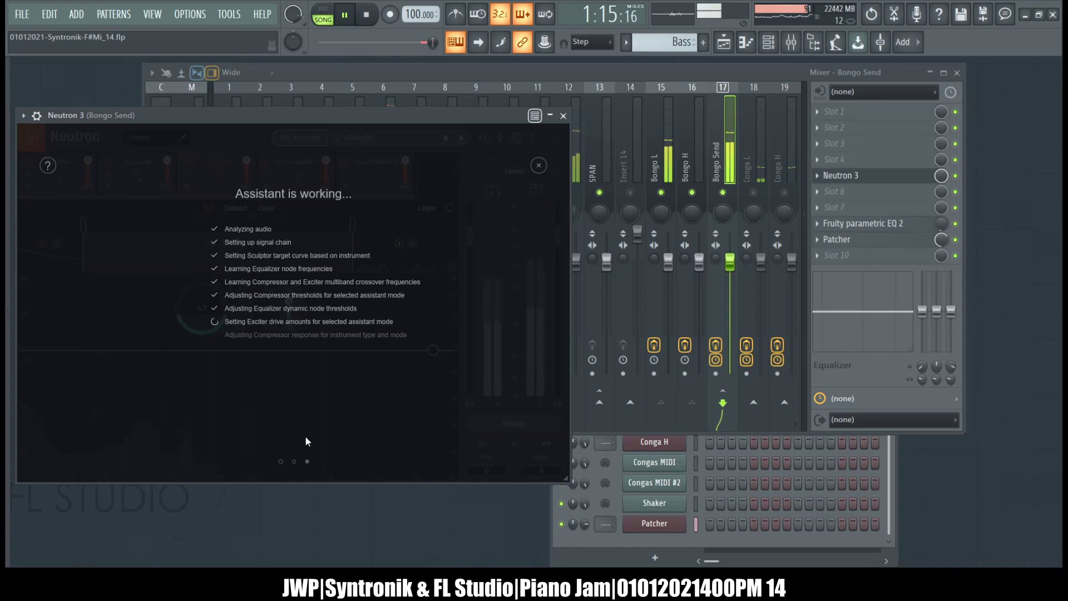
{"action": "left_click", "coordinate": [289, 442]}
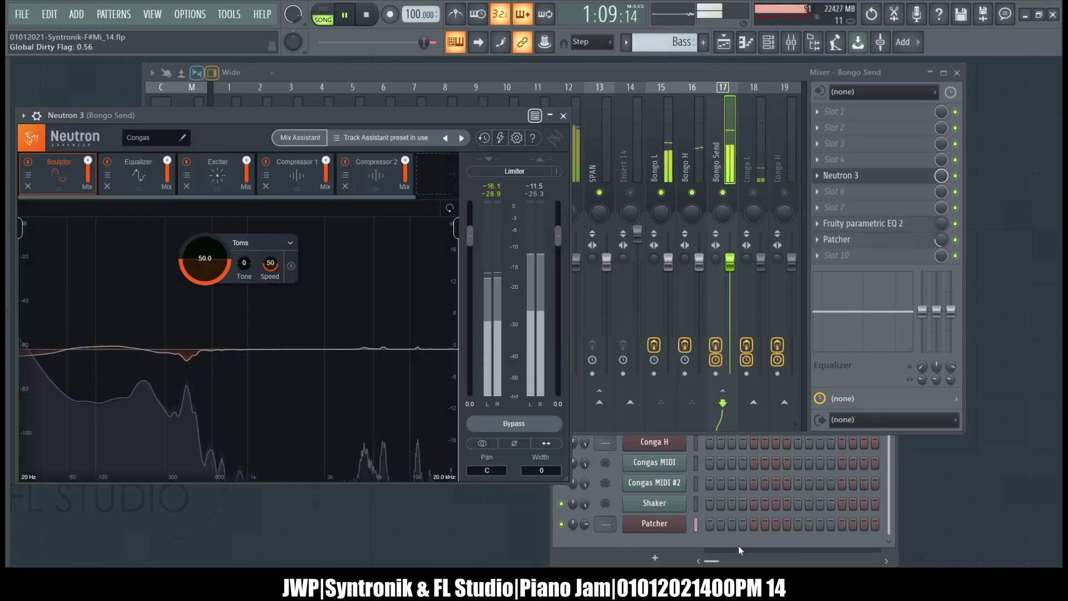
Step: Check SampleTank 4's output routing and instrument mixer, and put away its window and Neutron's
{"action": "left_click", "coordinate": [692, 543]}
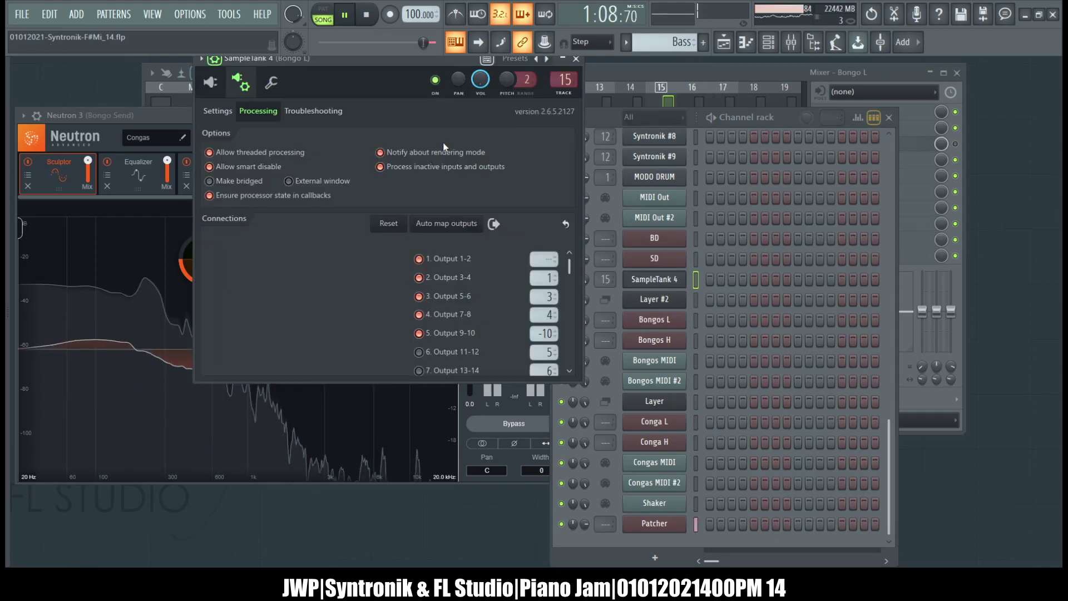
{"action": "left_click", "coordinate": [160, 125]}
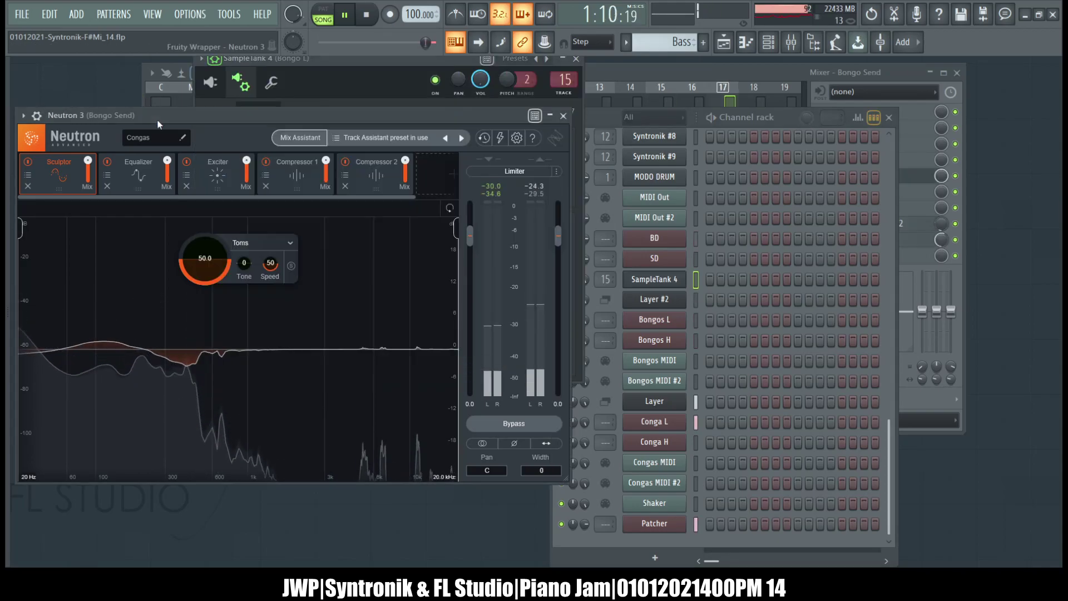
{"action": "left_click", "coordinate": [562, 117]}
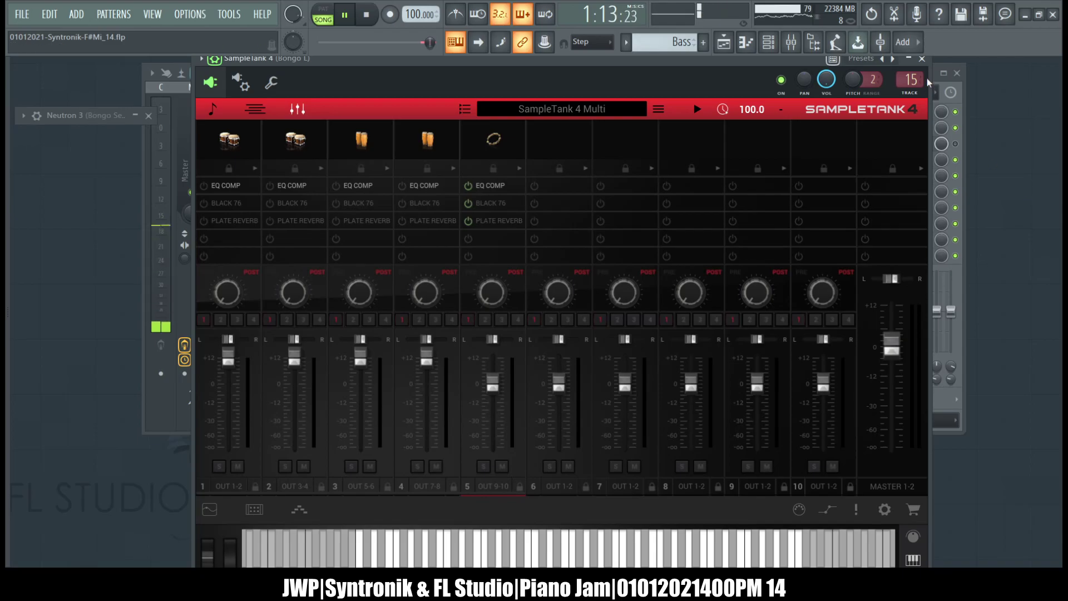
{"action": "left_click", "coordinate": [922, 59]}
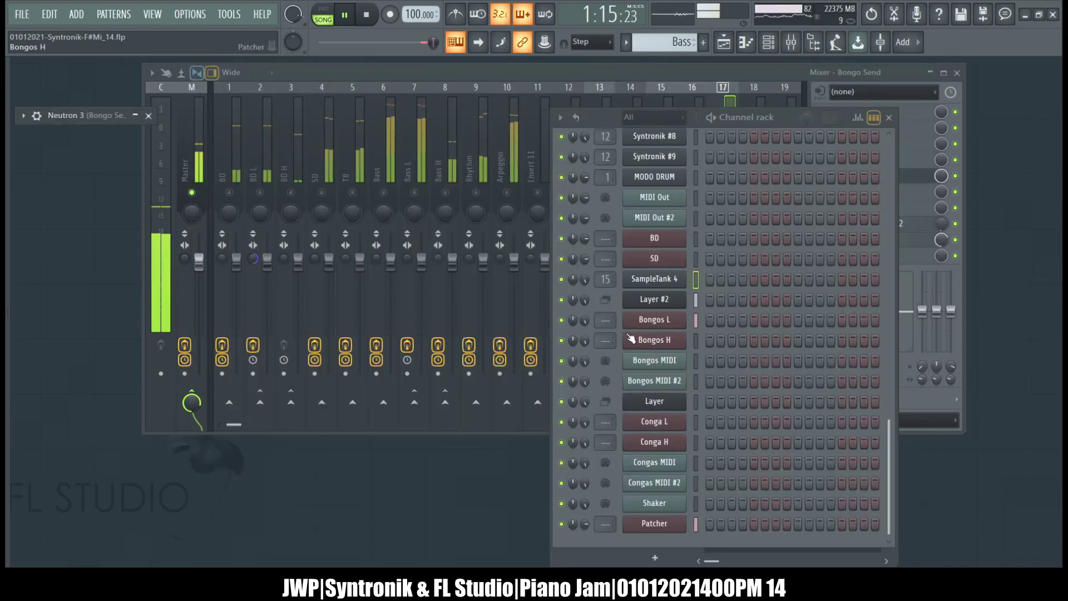
Step: Examine the Layer channel's notes and velocities across the whole Conga pattern in the piano roll
{"action": "scroll", "coordinate": [630, 336], "scroll_direction": "up", "scroll_amount": 5}
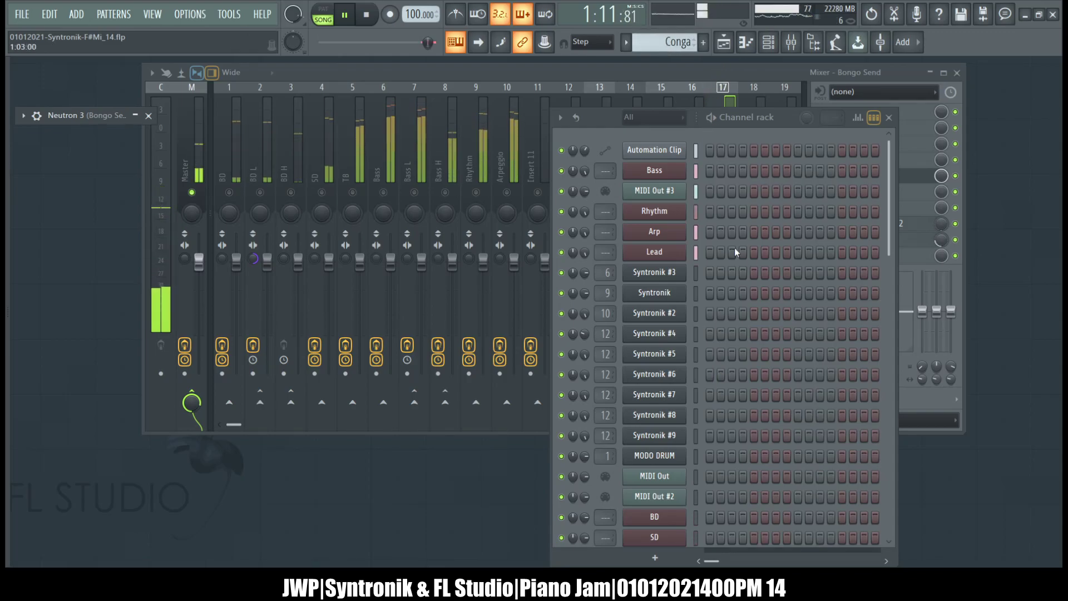
{"action": "scroll", "coordinate": [733, 255], "scroll_direction": "down", "scroll_amount": 4}
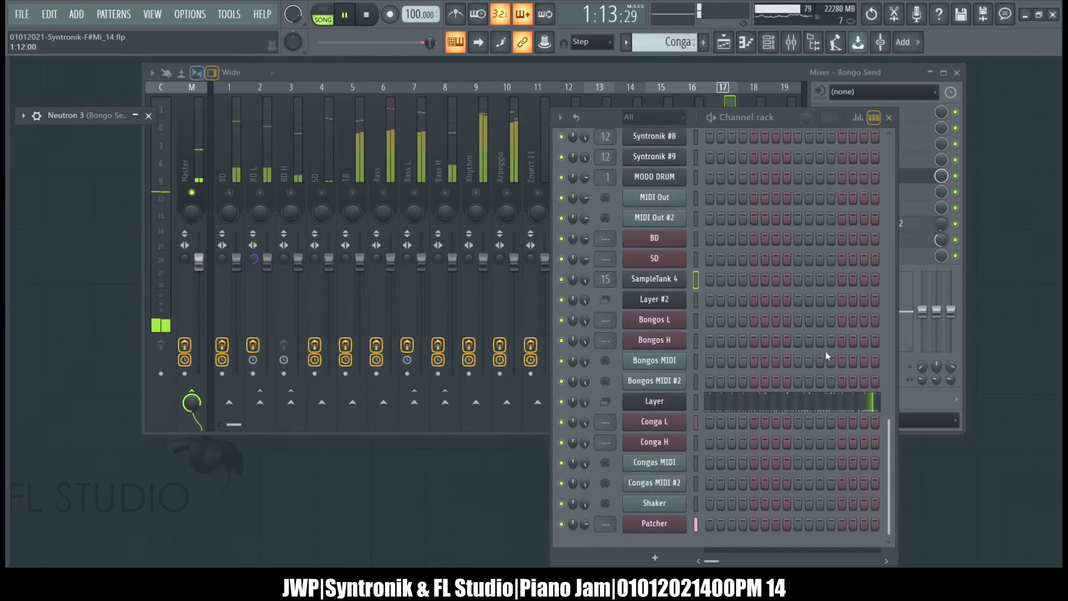
{"action": "left_click", "coordinate": [829, 404]}
{"action": "scroll", "coordinate": [829, 253], "scroll_direction": "up", "scroll_amount": 5}
{"action": "scroll", "coordinate": [828, 253], "scroll_direction": "down", "scroll_amount": 8}
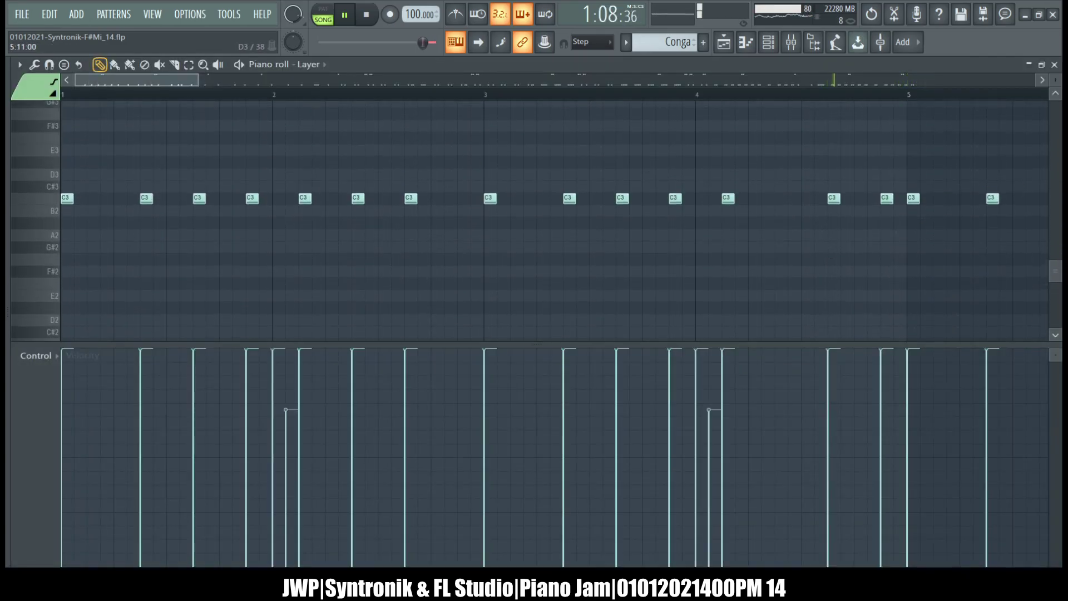
{"action": "right_click", "coordinate": [856, 196], "text": "ctrl"}
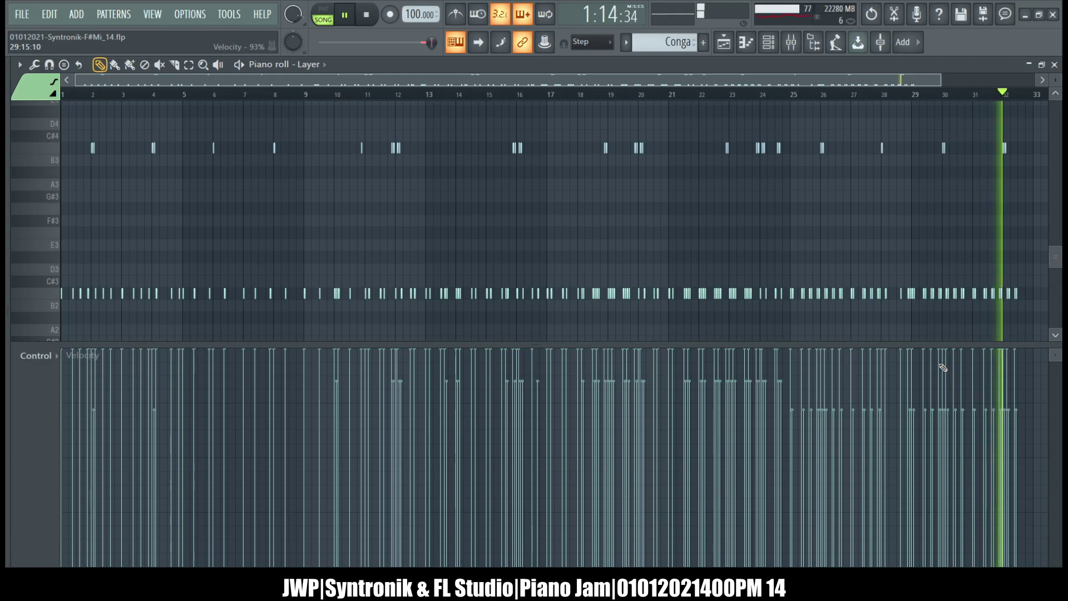
{"action": "scroll", "coordinate": [1000, 328], "scroll_direction": "up", "scroll_amount": 3, "text": "ctrl"}
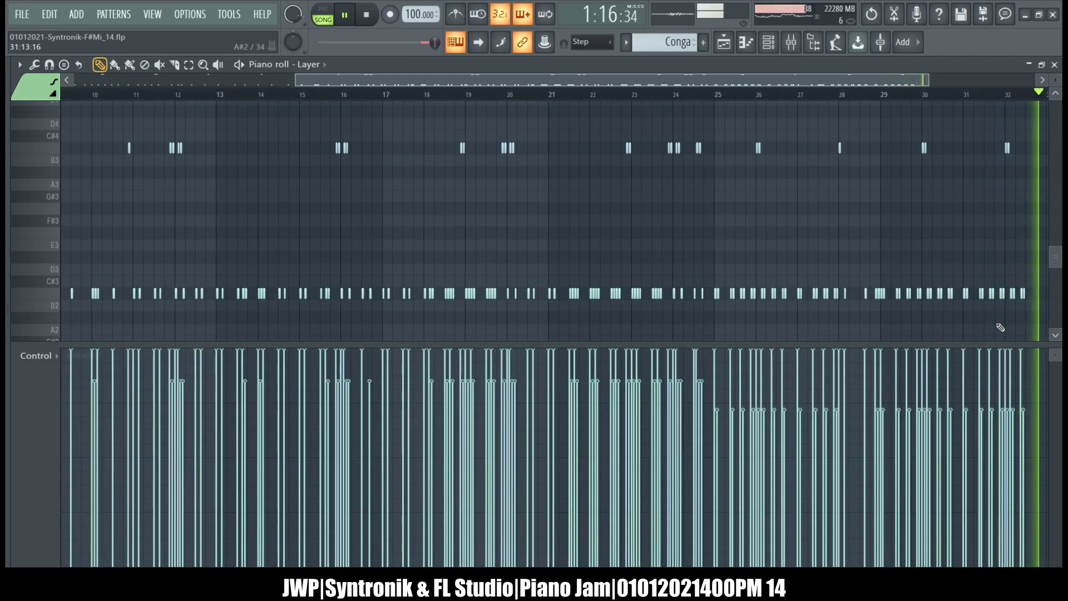
{"action": "scroll", "coordinate": [999, 327], "scroll_direction": "up", "scroll_amount": 1, "text": "ctrl"}
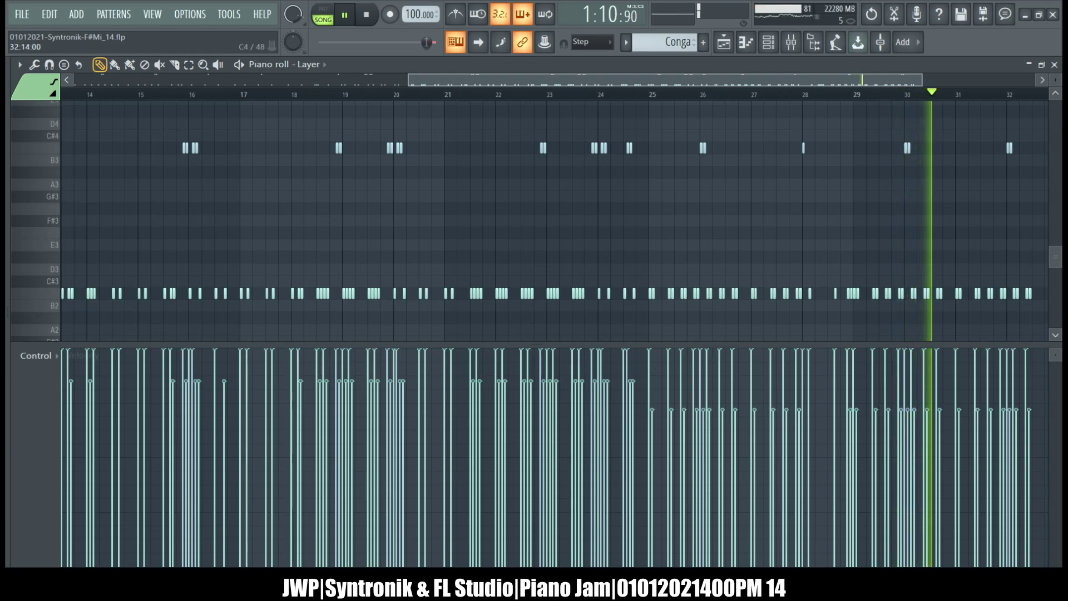
{"action": "left_click", "coordinate": [1054, 65]}
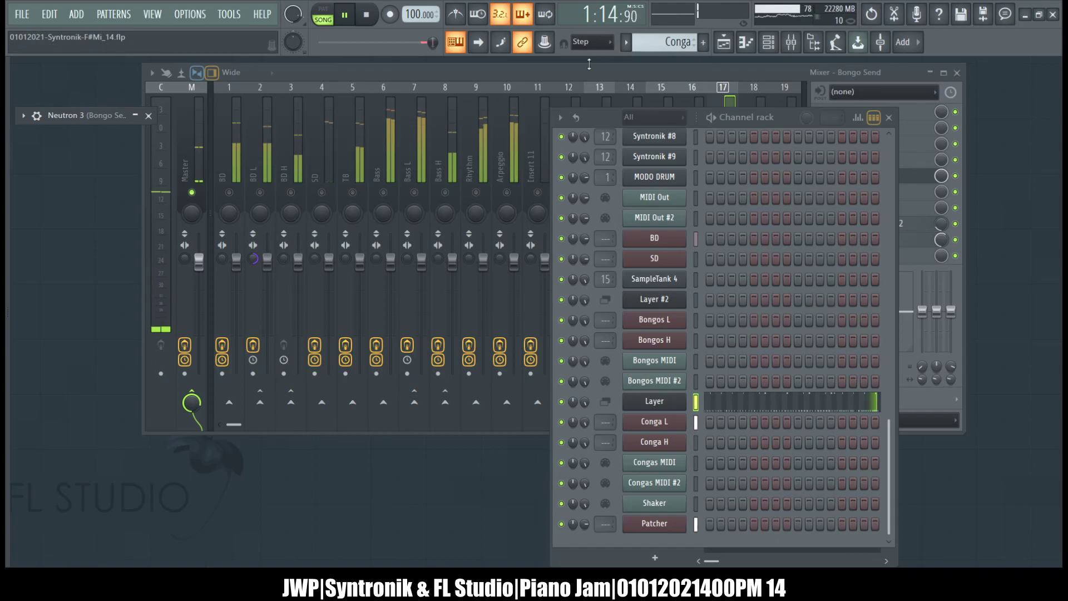
Step: Compare the Bongo L and Bongo Send mixer tracks and open the Bongos L channel's settings
{"action": "left_click", "coordinate": [582, 69]}
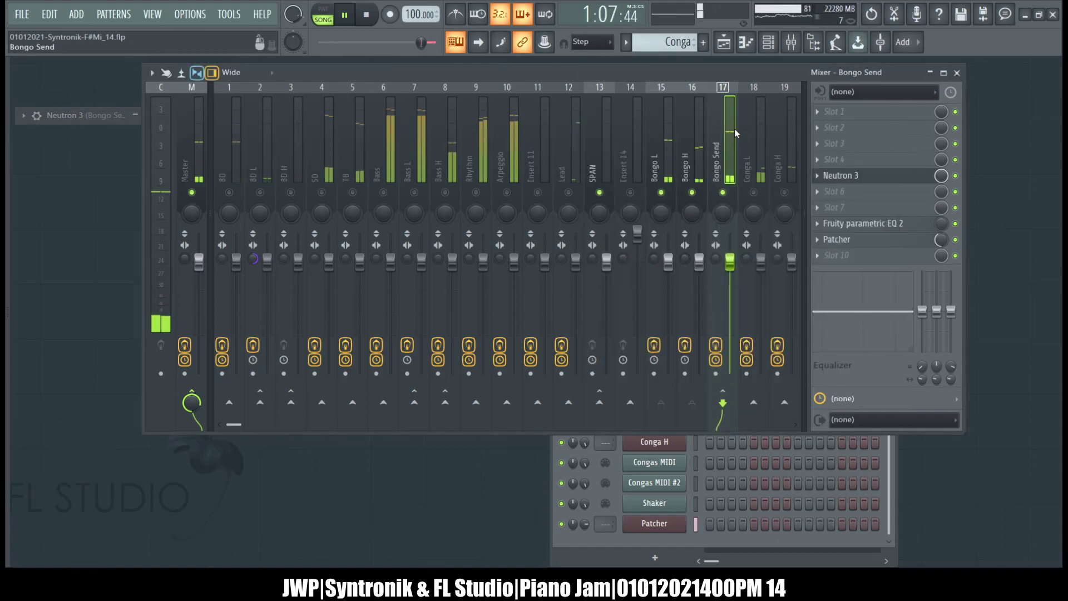
{"action": "left_click", "coordinate": [668, 147]}
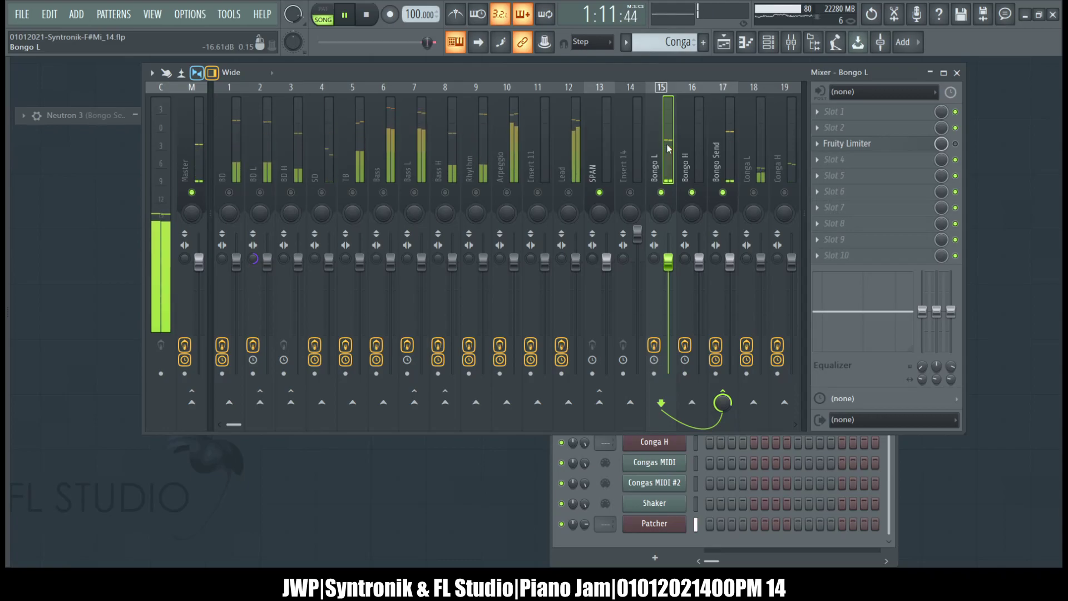
{"action": "left_click", "coordinate": [729, 147]}
{"action": "left_click", "coordinate": [668, 143]}
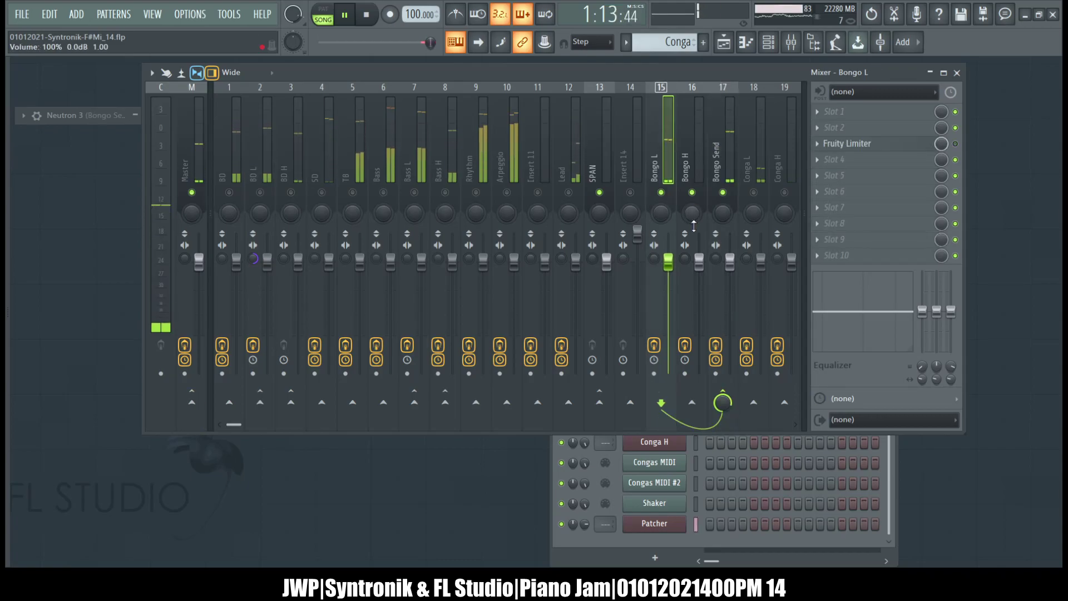
{"action": "left_click", "coordinate": [683, 543]}
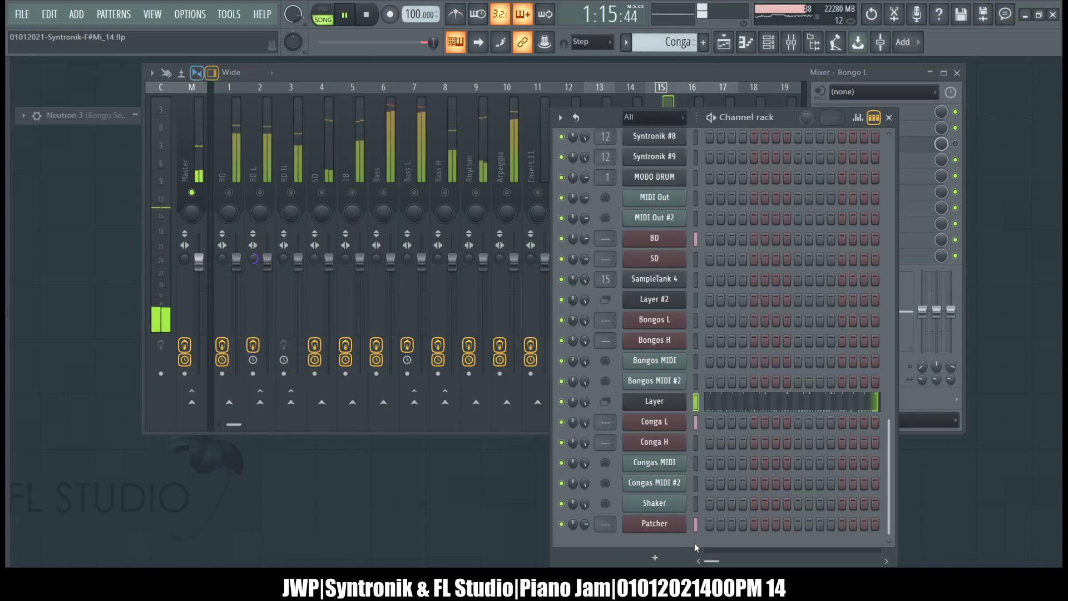
{"action": "left_click", "coordinate": [655, 321]}
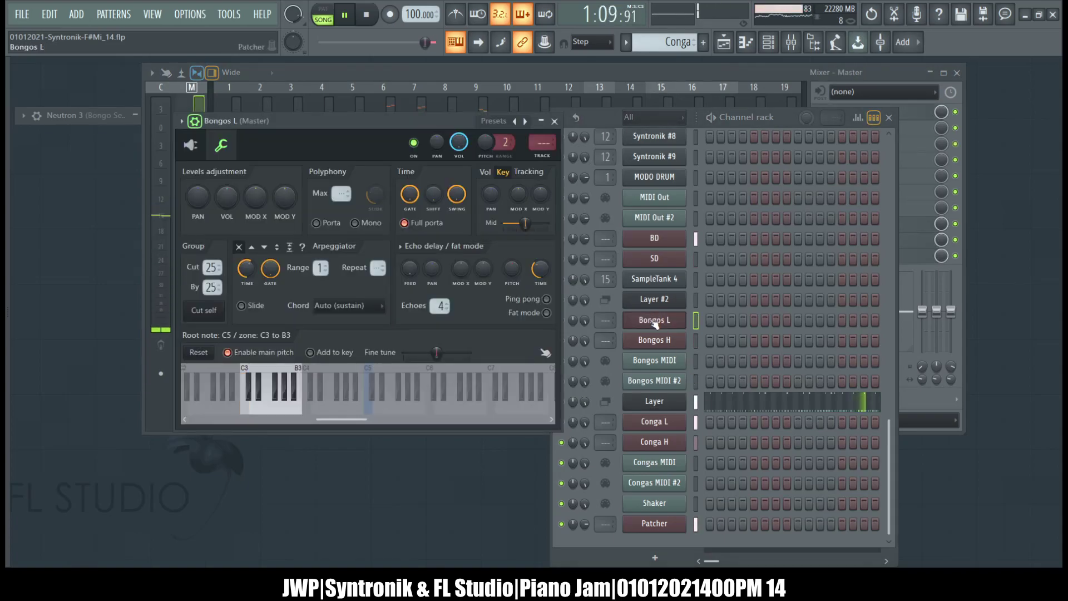
Step: Inspect the settings of the Layer and Conga L channels, including Conga L's VFX Level Scaler routing
{"action": "left_click", "coordinate": [654, 321]}
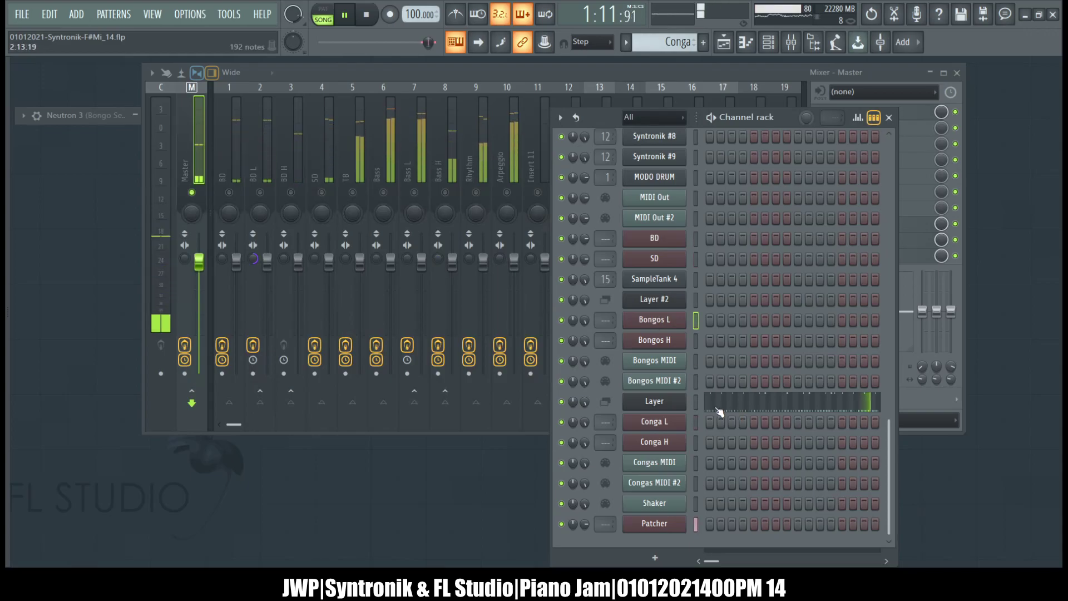
{"action": "left_click", "coordinate": [666, 404]}
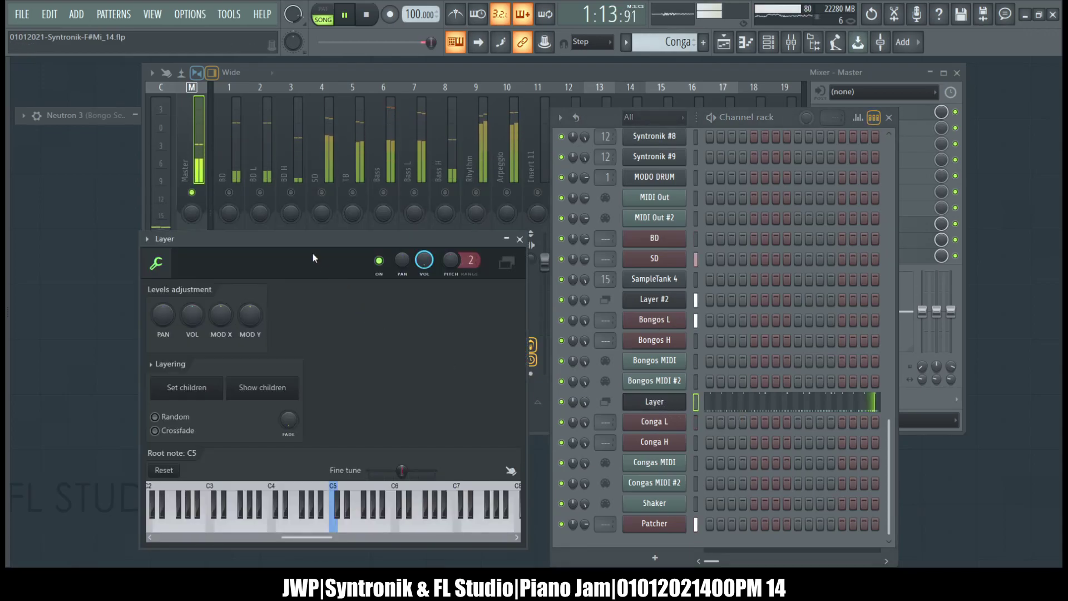
{"action": "left_click", "coordinate": [659, 426]}
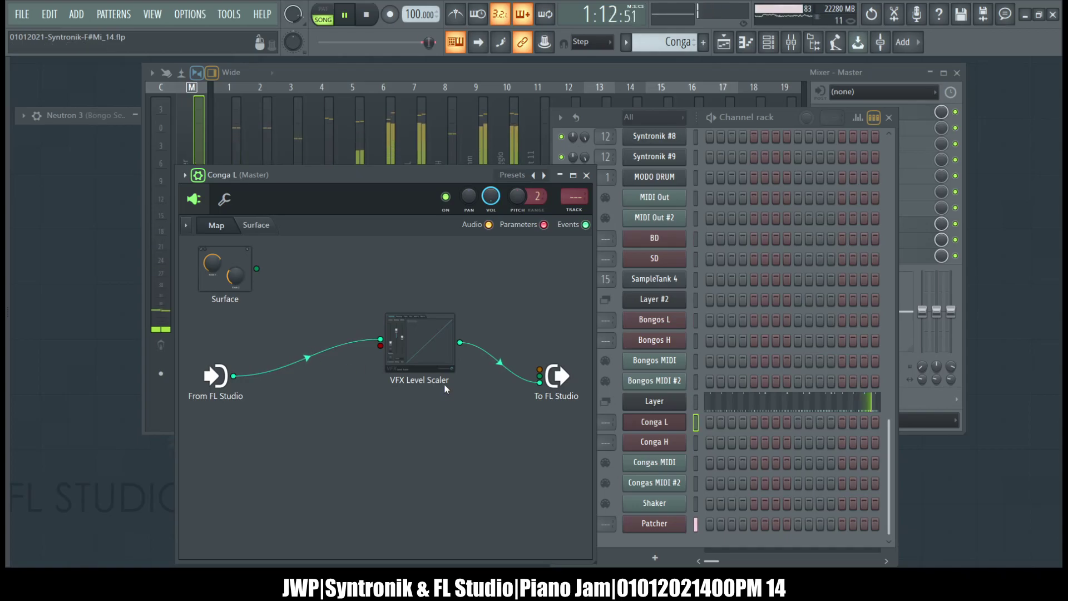
{"action": "left_click", "coordinate": [587, 175]}
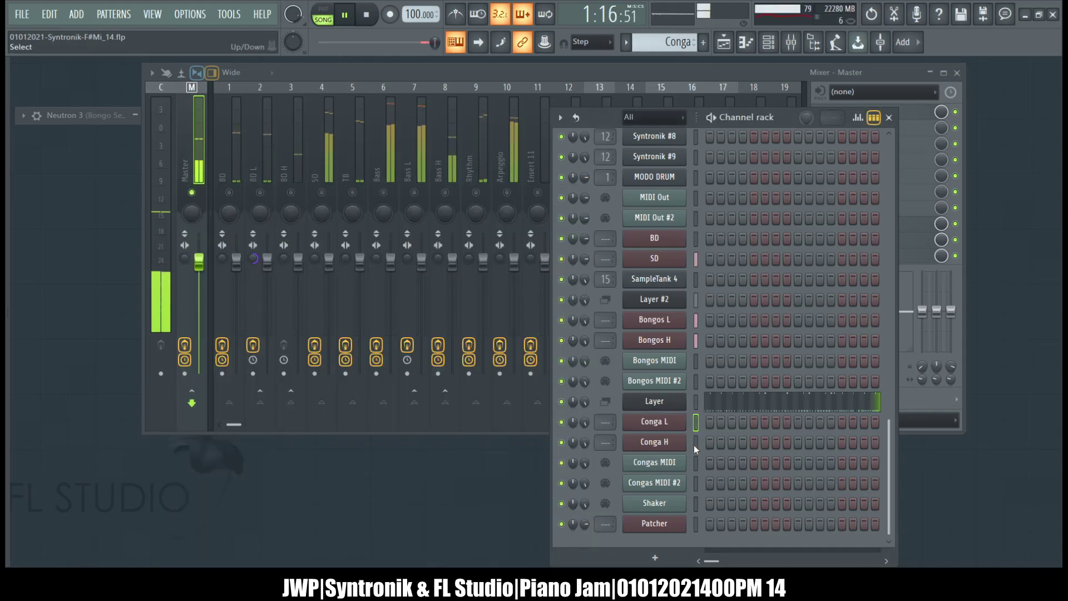
{"action": "left_click", "coordinate": [660, 422]}
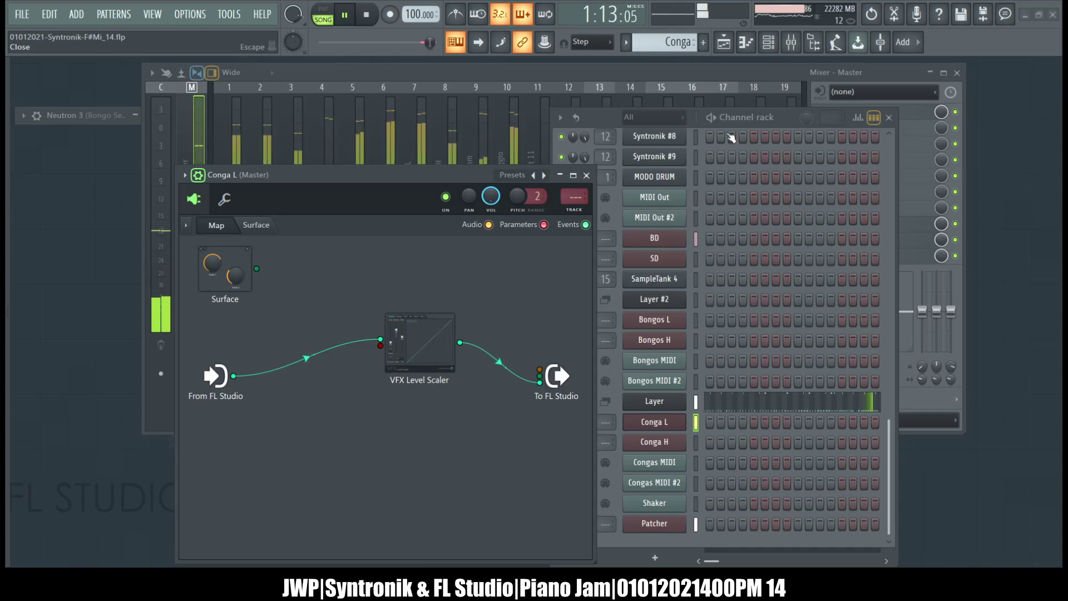
{"action": "key", "text": "Escape"}
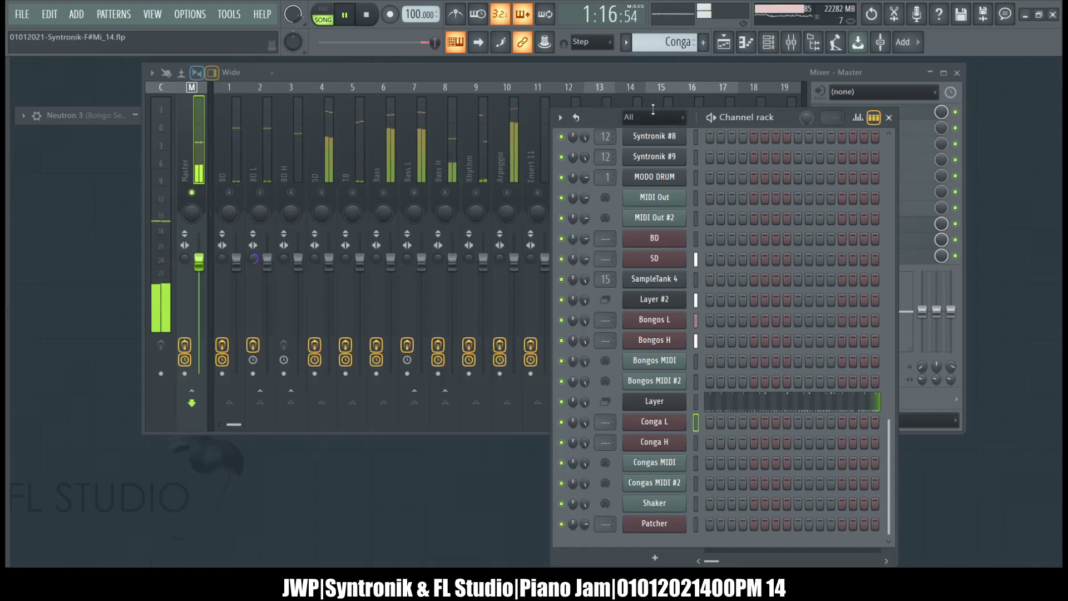
Step: Show SampleTank 4's part list, stop song playback, and audition the two Congas Latin American parts across the keyboard
{"action": "left_click_drag", "start_coordinate": [432, 43], "coordinate": [407, 40]}
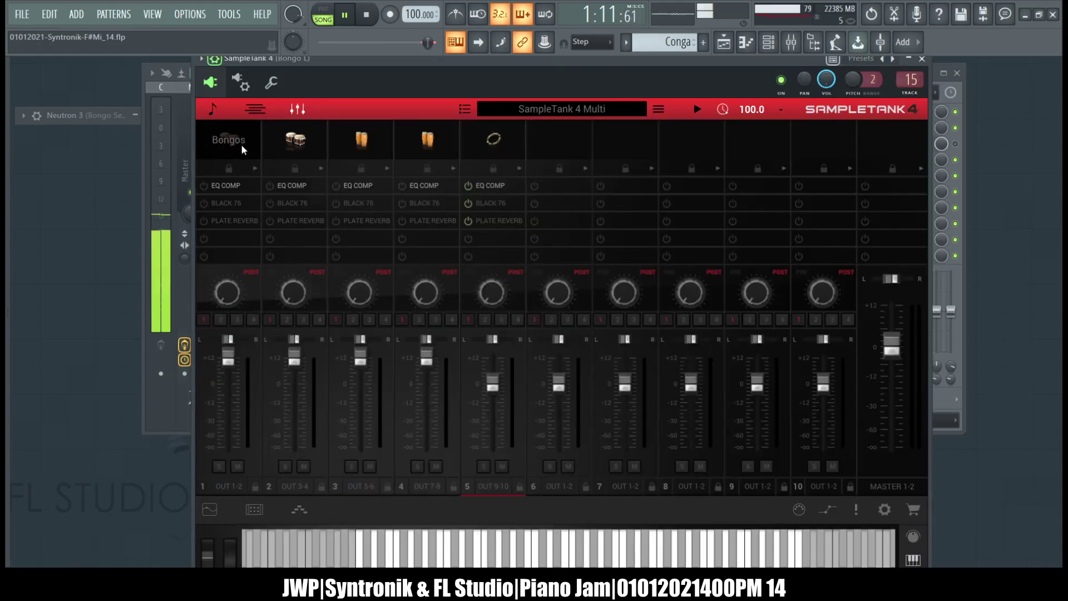
{"action": "left_click", "coordinate": [212, 108]}
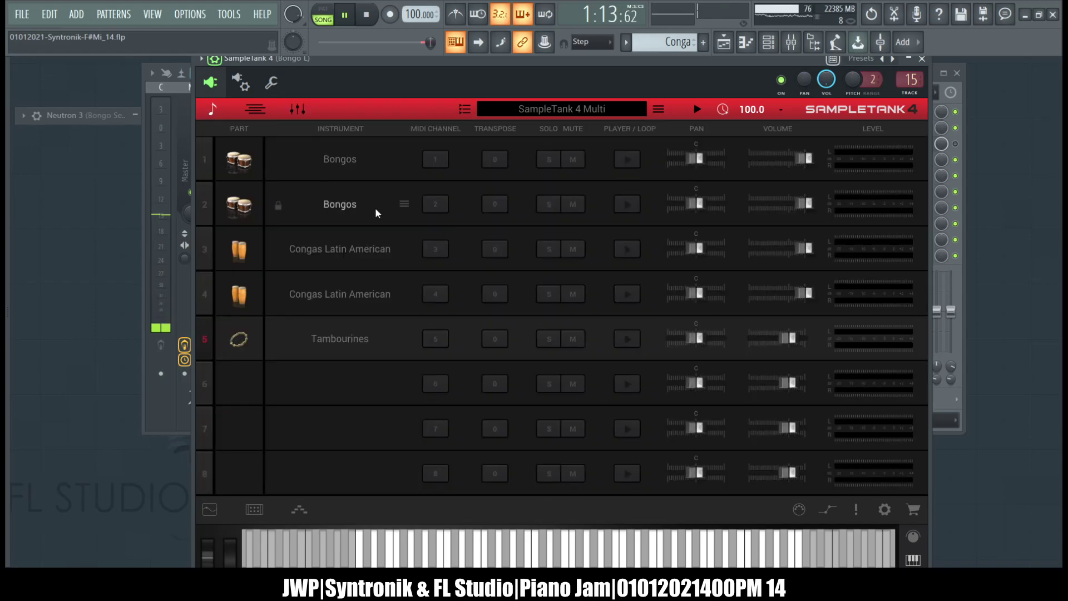
{"action": "left_click", "coordinate": [205, 253]}
{"action": "left_click", "coordinate": [381, 13]}
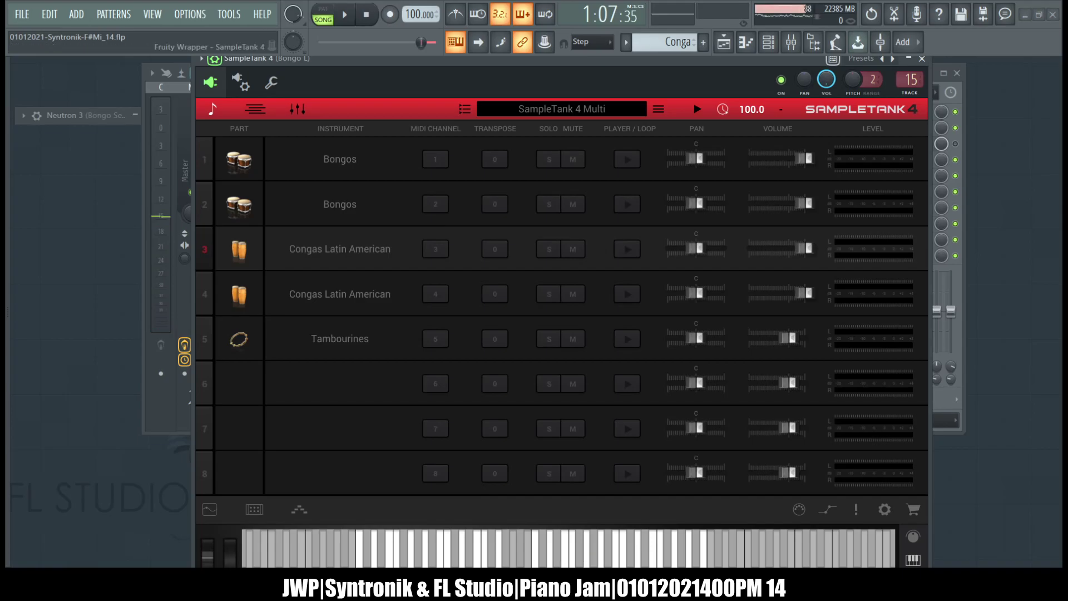
{"action": "left_click", "coordinate": [214, 59]}
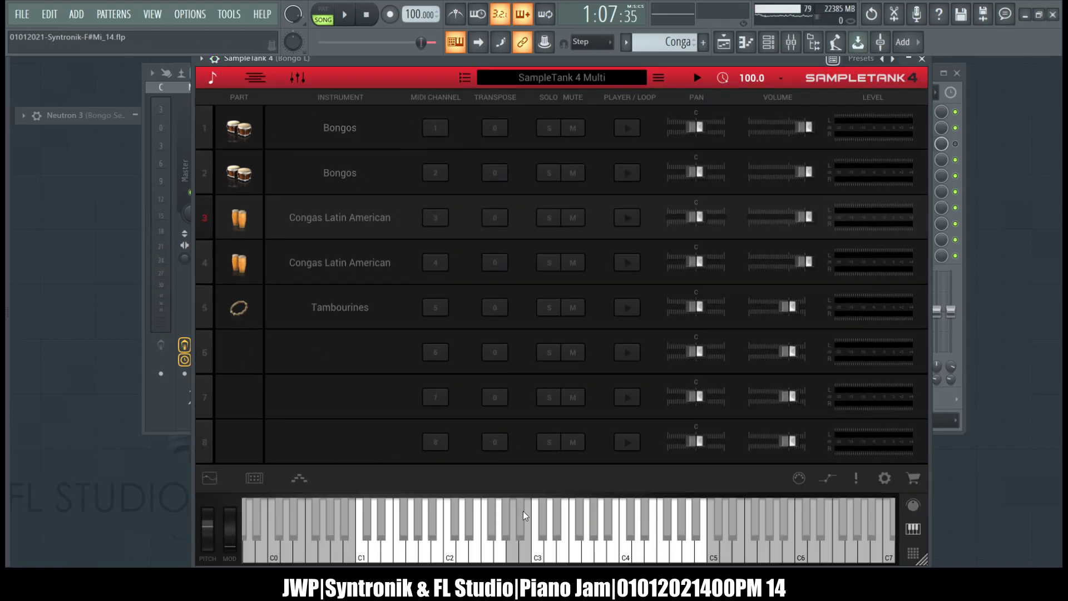
{"action": "left_click_drag", "start_coordinate": [493, 546], "coordinate": [542, 556]}
{"action": "left_click", "coordinate": [208, 271]}
{"action": "left_click_drag", "start_coordinate": [461, 552], "coordinate": [618, 554]}
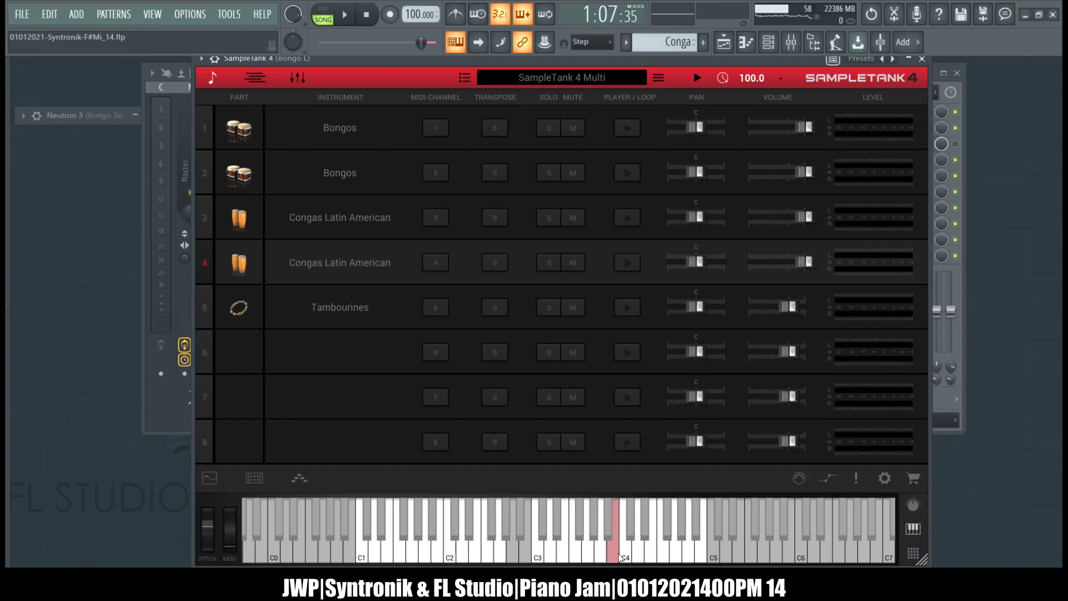
Step: Open the Layer channel's settings from the channel rack and audition its lower notes around C3 and C4
{"action": "left_click", "coordinate": [768, 43]}
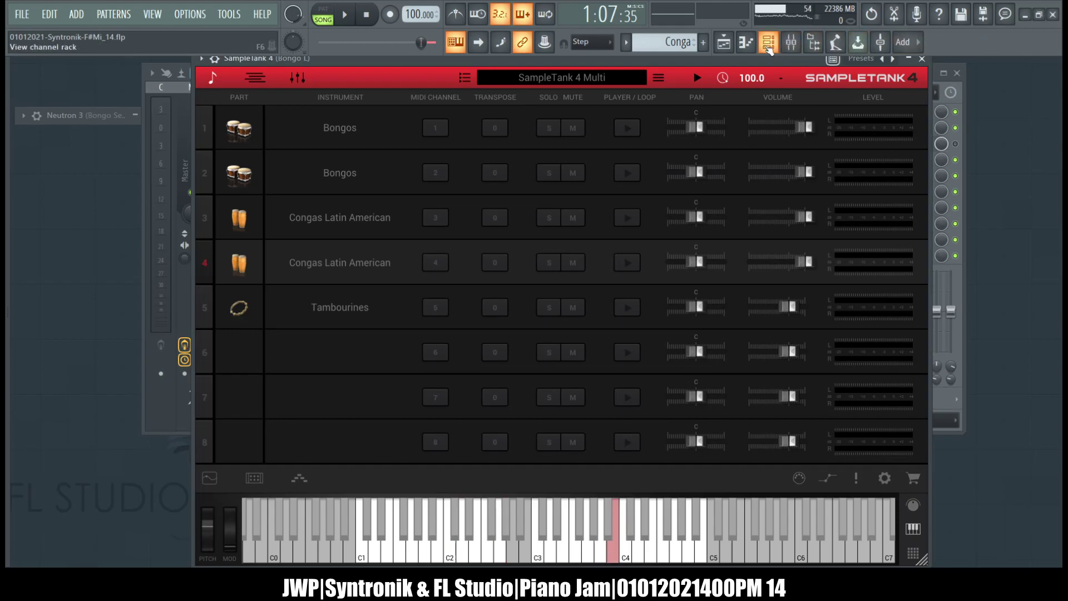
{"action": "left_click", "coordinate": [769, 44]}
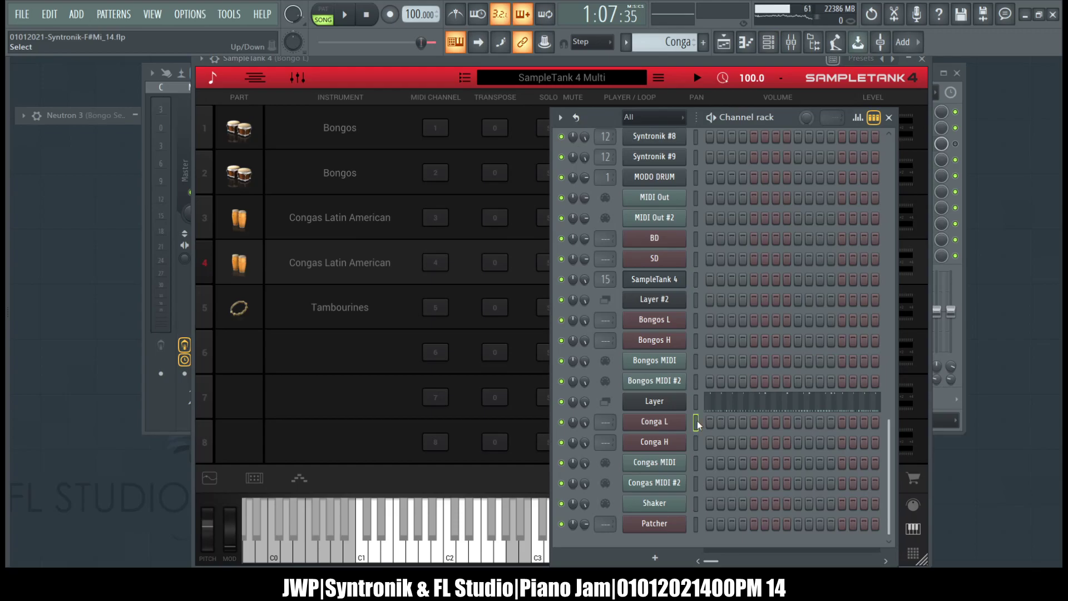
{"action": "left_click", "coordinate": [670, 409]}
{"action": "left_click", "coordinate": [291, 523]}
{"action": "left_click", "coordinate": [250, 526]}
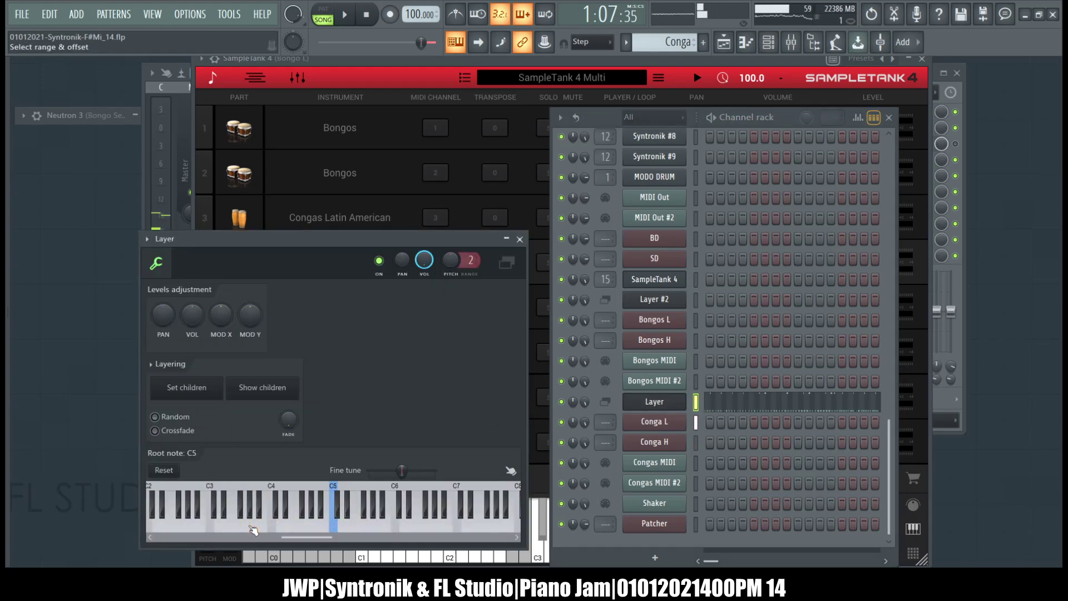
{"action": "left_click", "coordinate": [210, 523]}
{"action": "mouse_move", "coordinate": [208, 535]}
{"action": "left_mouse_down"}
{"action": "mouse_move", "coordinate": [301, 531]}
{"action": "mouse_move", "coordinate": [270, 532]}
{"action": "left_mouse_up"}
Step: Audition the Layer channel's notes around C5 against the bongo mixer meters, and close its settings
{"action": "left_click_drag", "start_coordinate": [309, 63], "coordinate": [647, 126]}
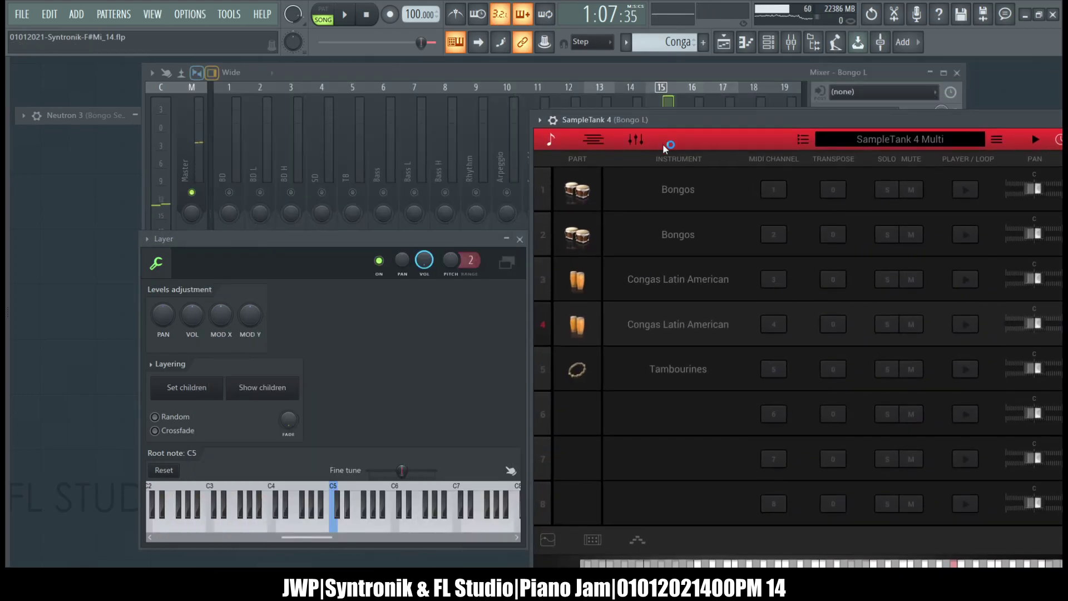
{"action": "left_click", "coordinate": [539, 73]}
{"action": "mouse_move", "coordinate": [372, 528]}
{"action": "left_mouse_down"}
{"action": "mouse_move", "coordinate": [205, 540]}
{"action": "mouse_move", "coordinate": [334, 546]}
{"action": "left_mouse_up"}
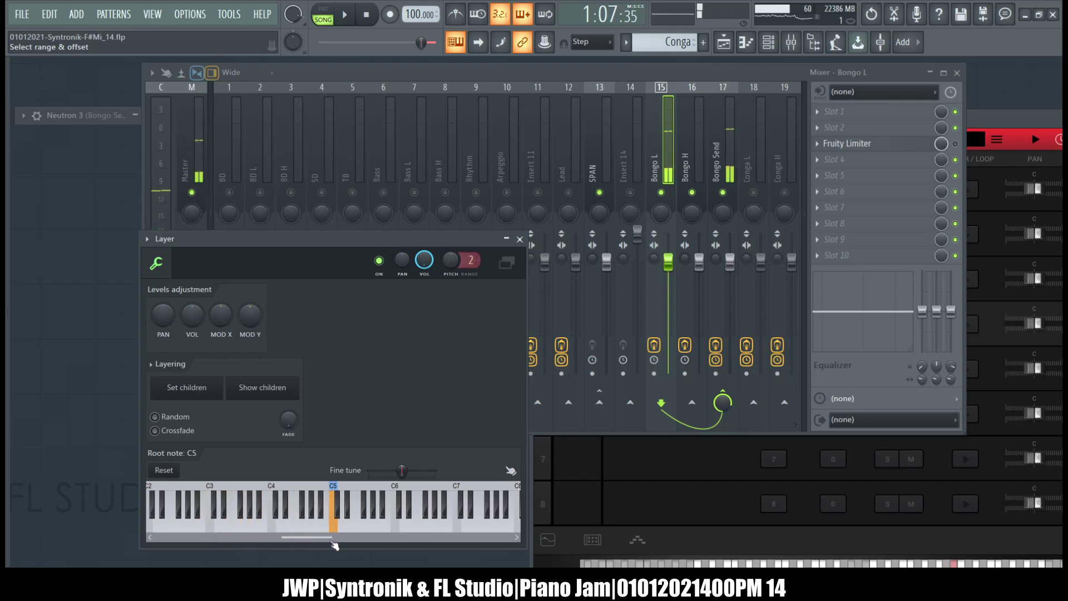
{"action": "left_click", "coordinate": [520, 241]}
Step: Bring the mixer forward to check Bongo L, reopen the channel rack, and start song playback
{"action": "left_click_drag", "start_coordinate": [993, 110], "coordinate": [776, 189]}
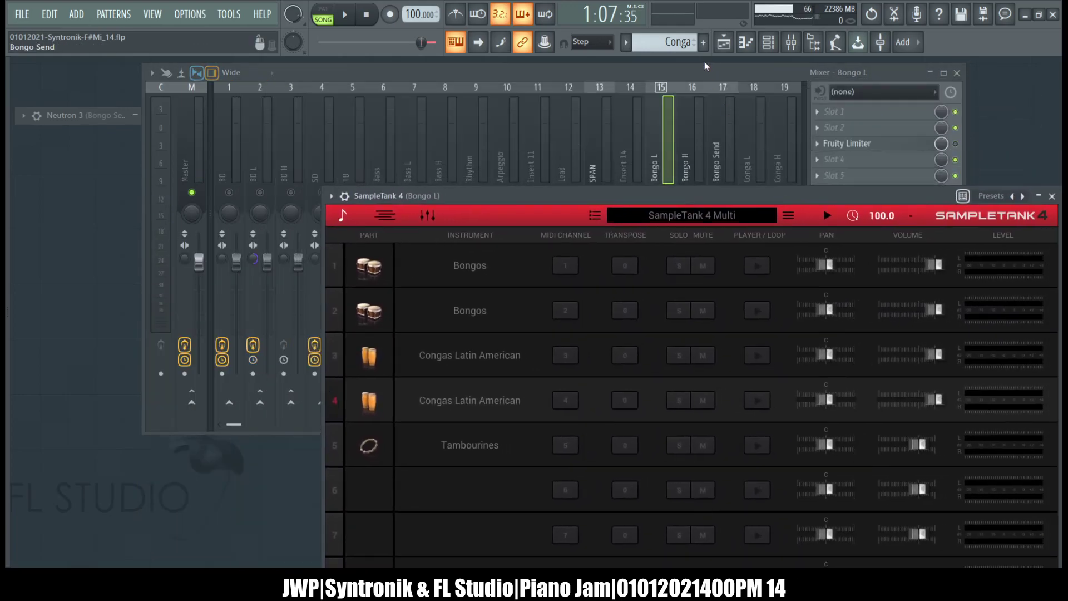
{"action": "left_click", "coordinate": [704, 65]}
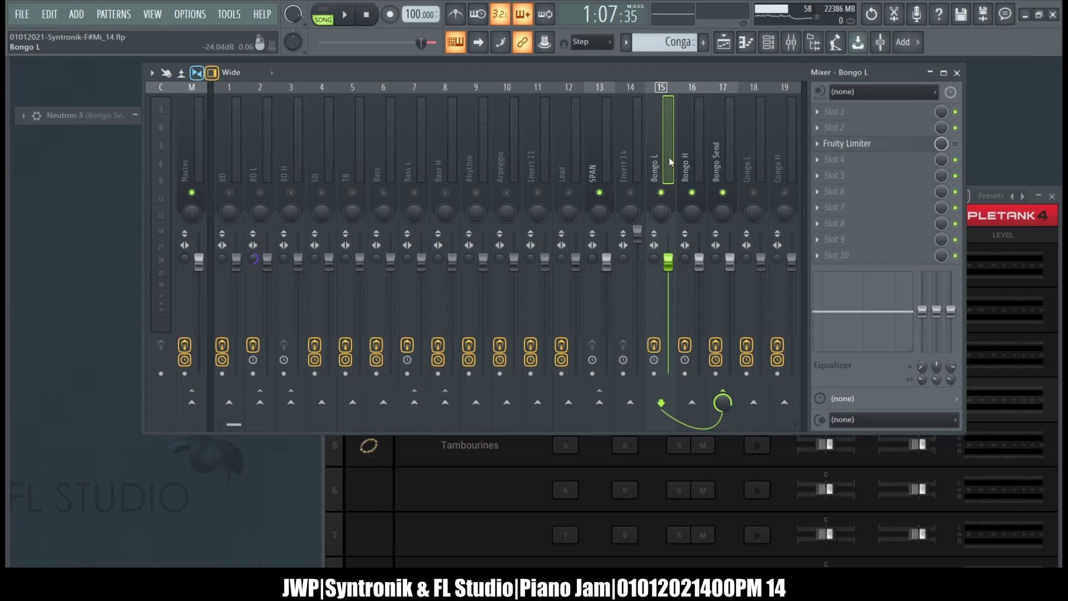
{"action": "left_click", "coordinate": [769, 43]}
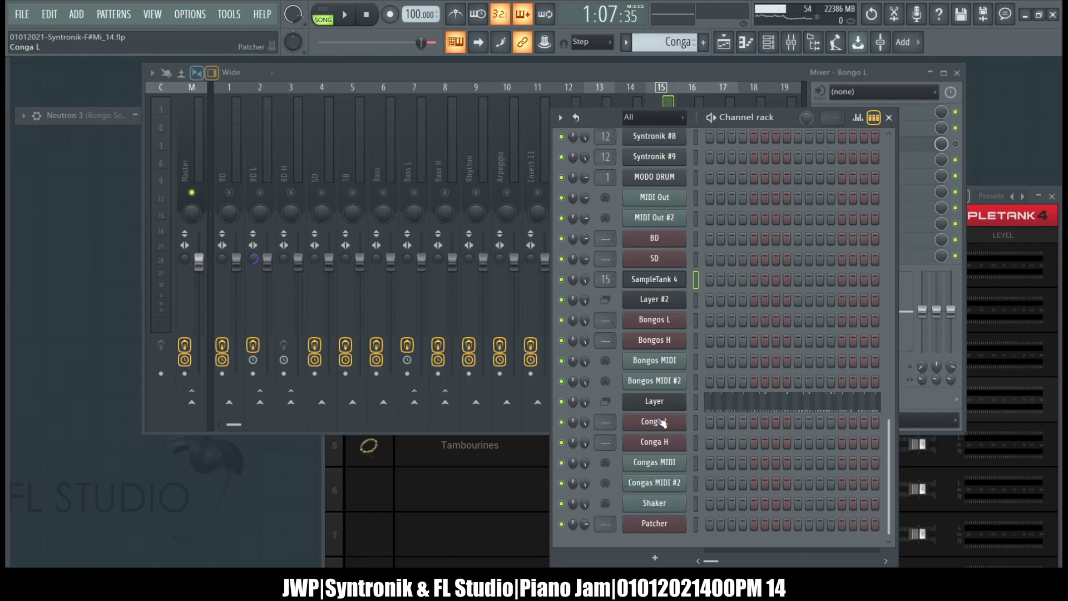
{"action": "key", "text": "space"}
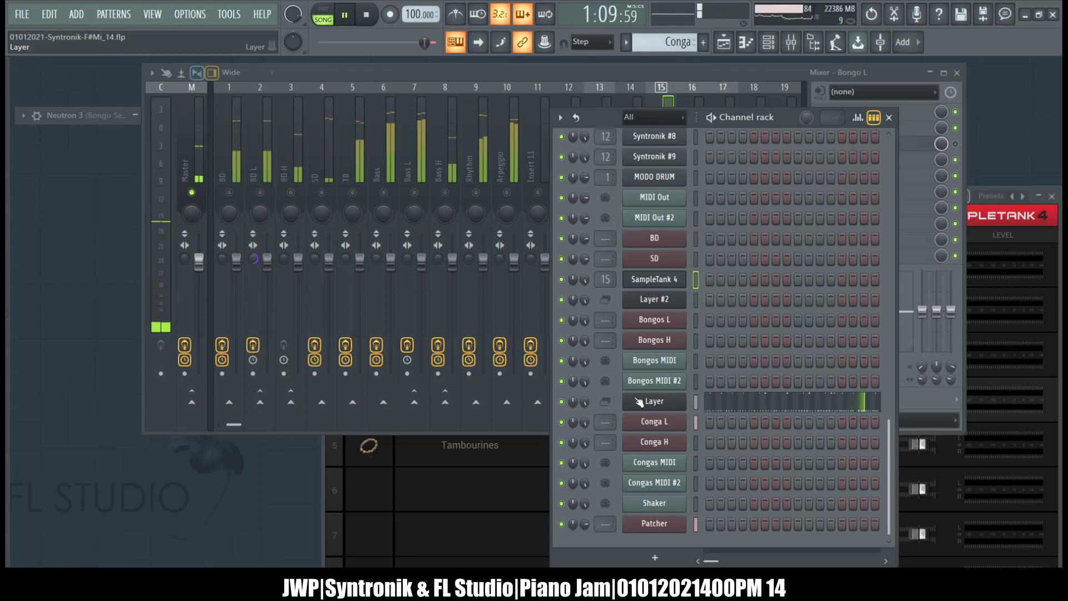
Step: Select the Bongo Send mixer track during playback and check its effects chain against the percussion channels in the rack
{"action": "left_click", "coordinate": [674, 76]}
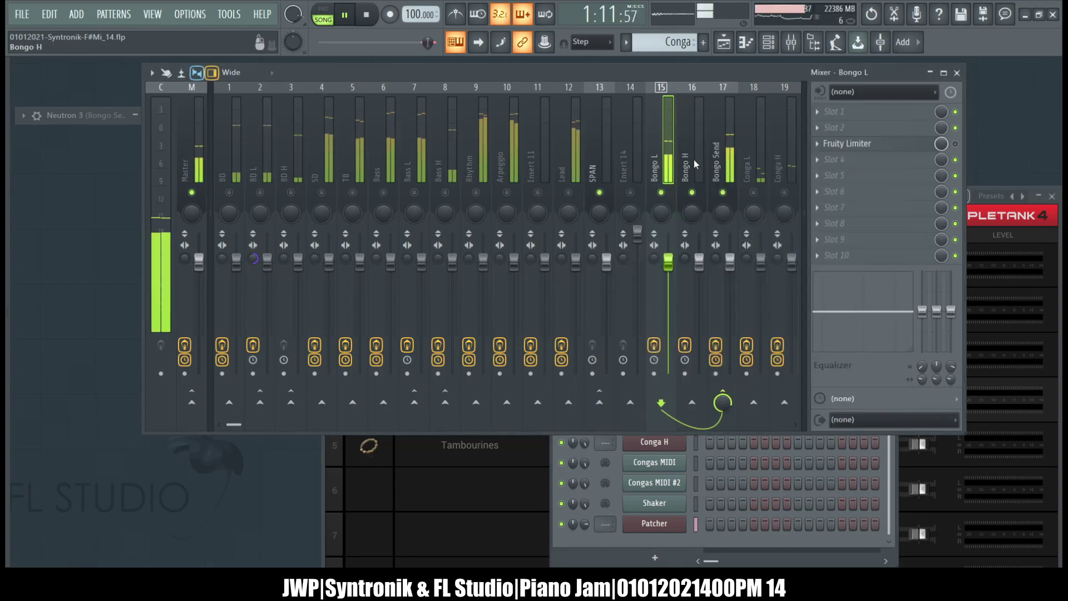
{"action": "left_click", "coordinate": [722, 161]}
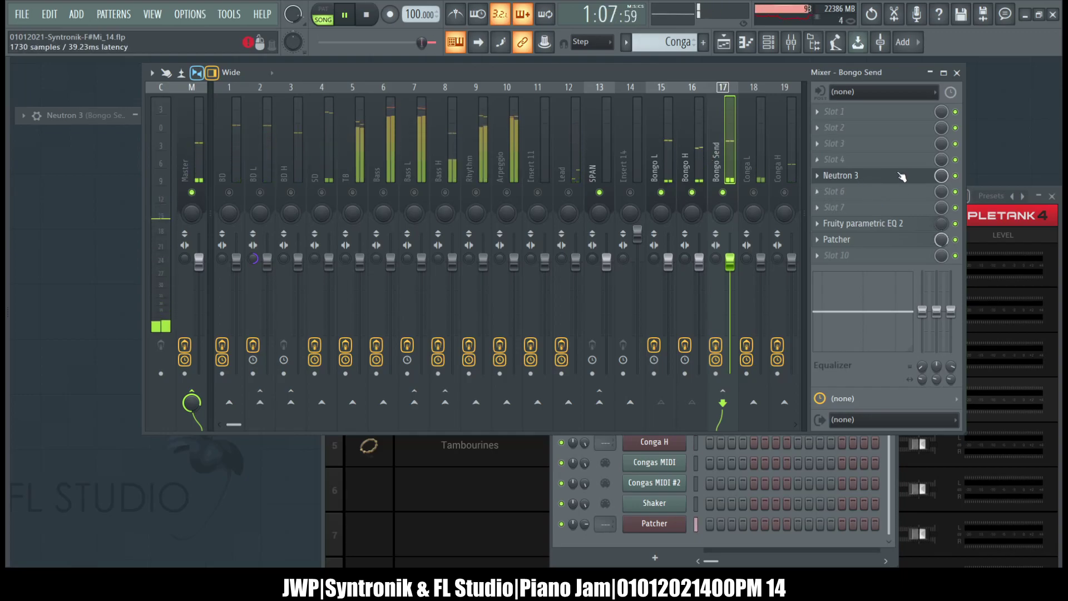
{"action": "left_click", "coordinate": [660, 531]}
{"action": "left_click", "coordinate": [659, 546]}
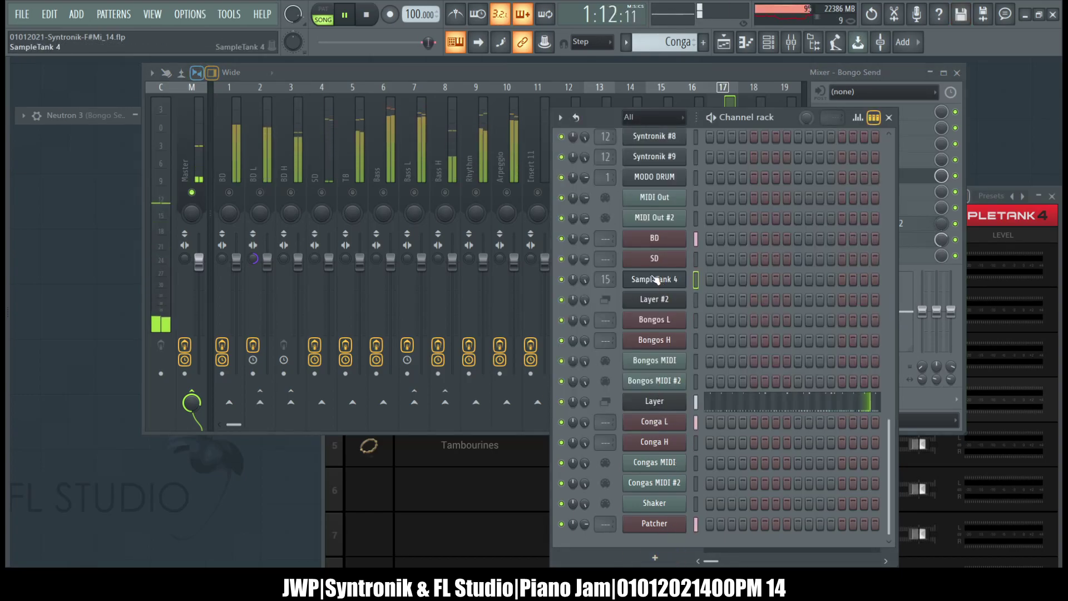
{"action": "left_click", "coordinate": [632, 82]}
{"action": "left_click_drag", "start_coordinate": [631, 80], "coordinate": [635, 79]}
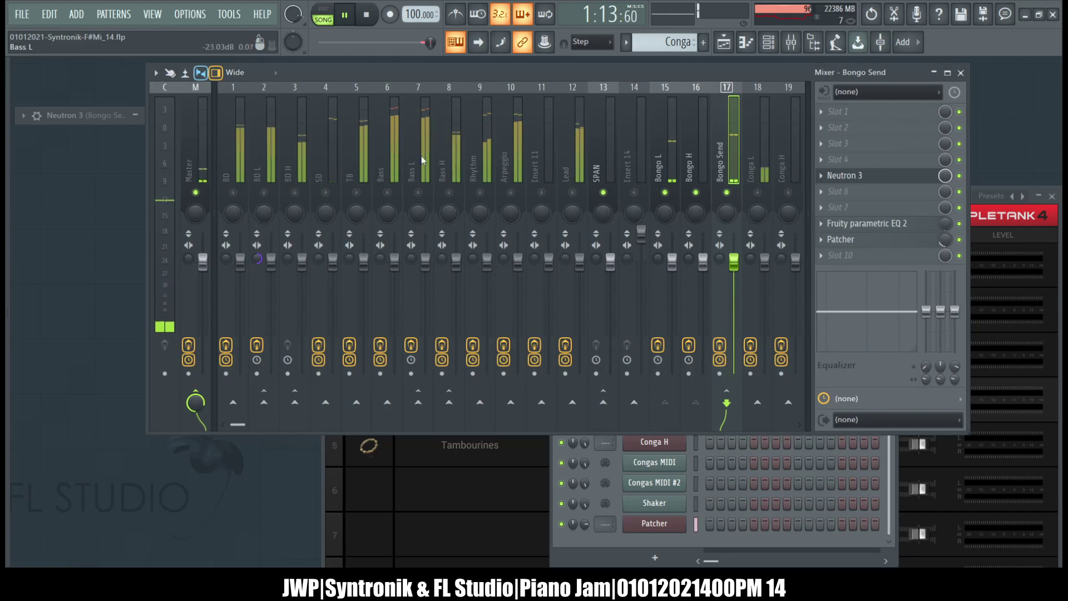
Step: Rerun Neutron 3's Track Enhance on Bongo Send as Kick, Upfront, High intensity, accept the suggestion, and close Neutron
{"action": "left_click", "coordinate": [135, 118]}
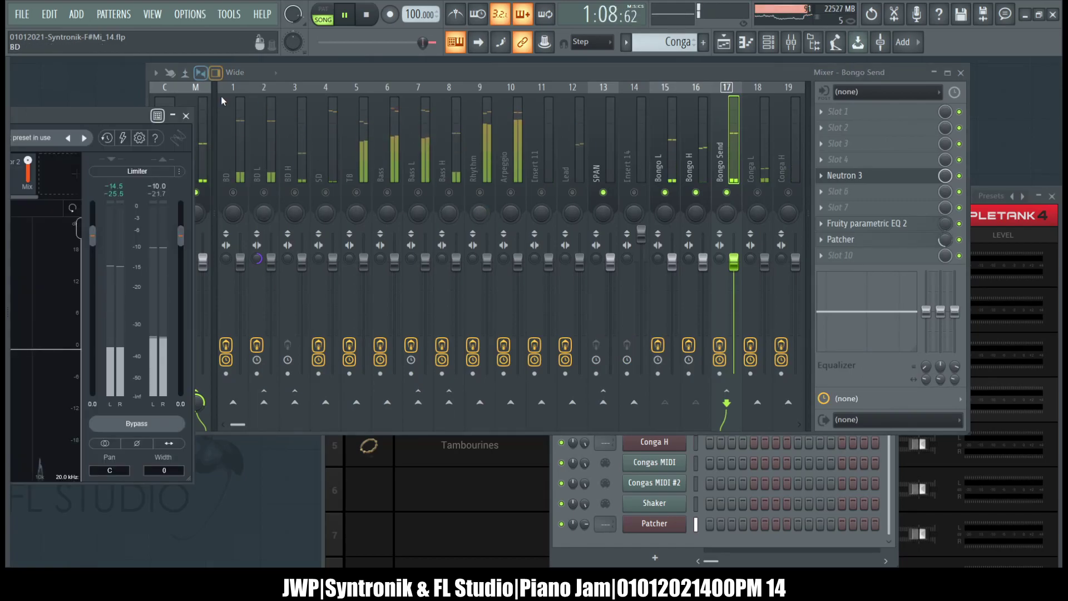
{"action": "left_click_drag", "start_coordinate": [108, 126], "coordinate": [737, 89]}
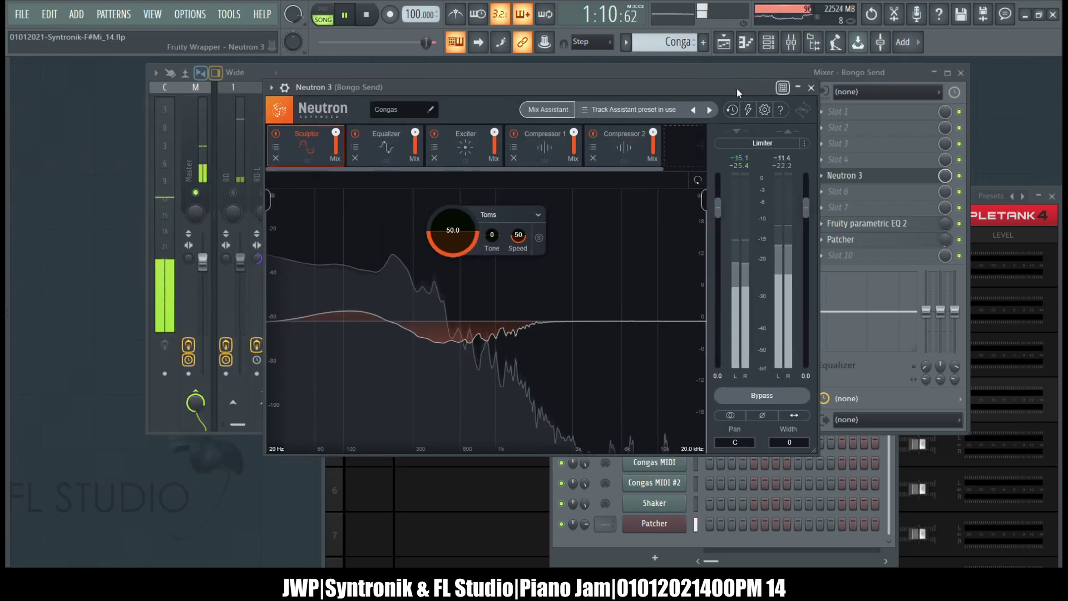
{"action": "left_click", "coordinate": [558, 111]}
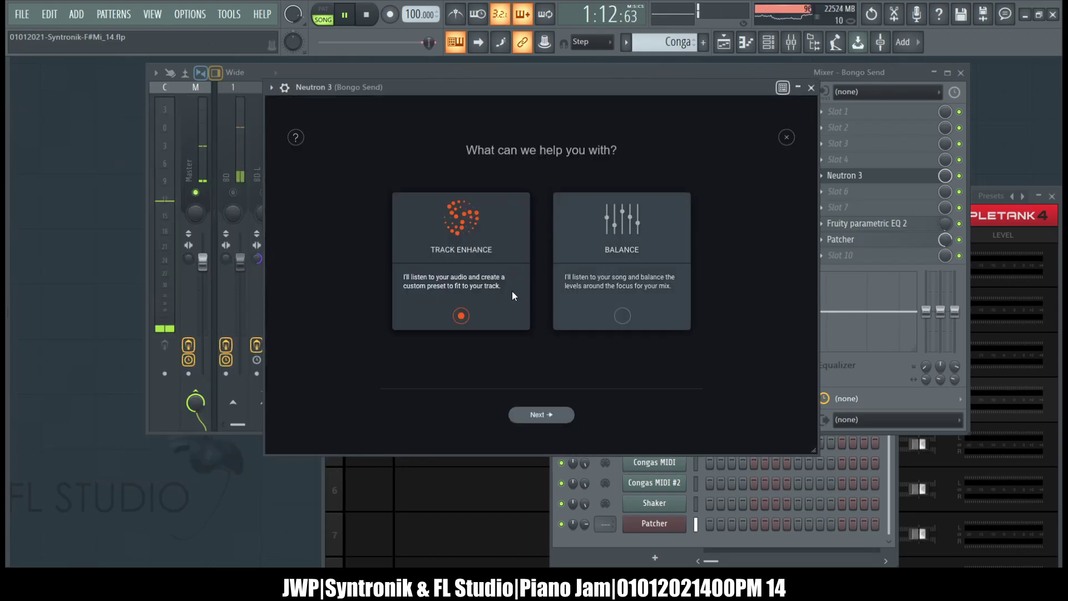
{"action": "left_click", "coordinate": [542, 415]}
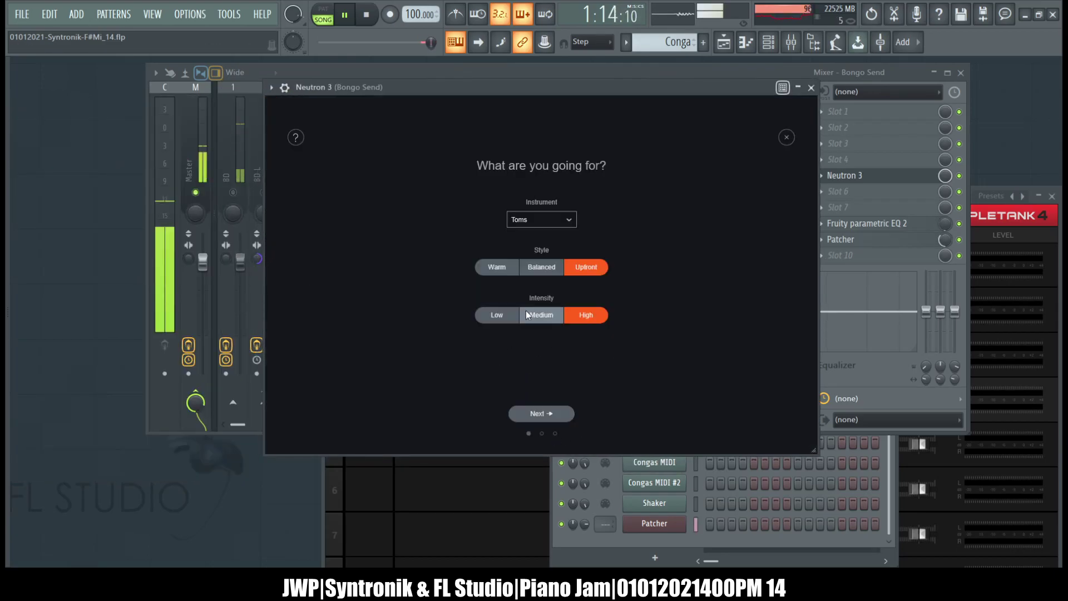
{"action": "left_click", "coordinate": [521, 212]}
{"action": "mouse_move", "coordinate": [543, 312]}
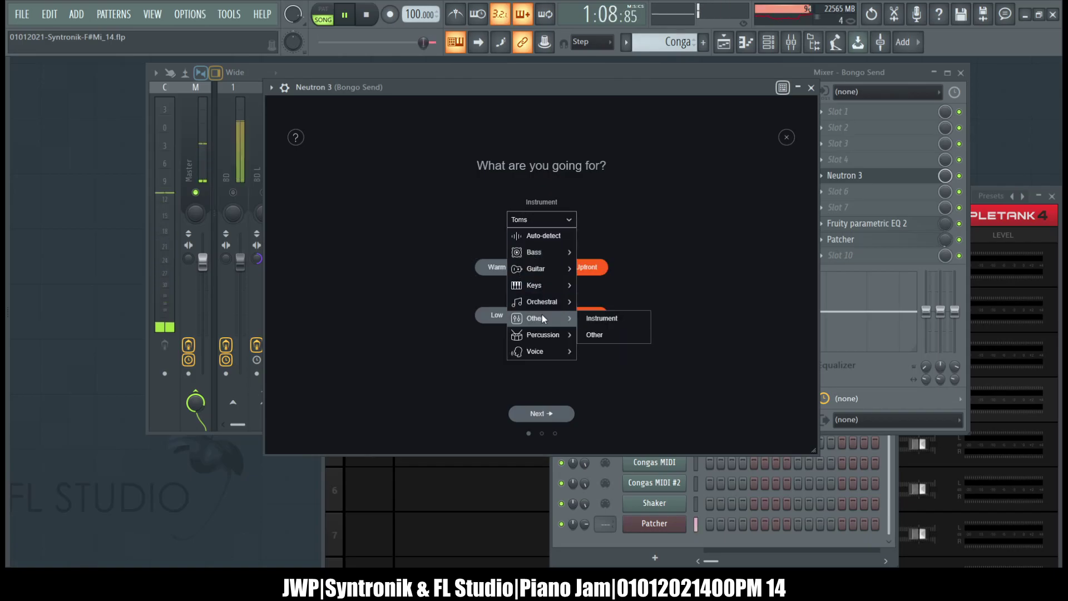
{"action": "mouse_move", "coordinate": [542, 340]}
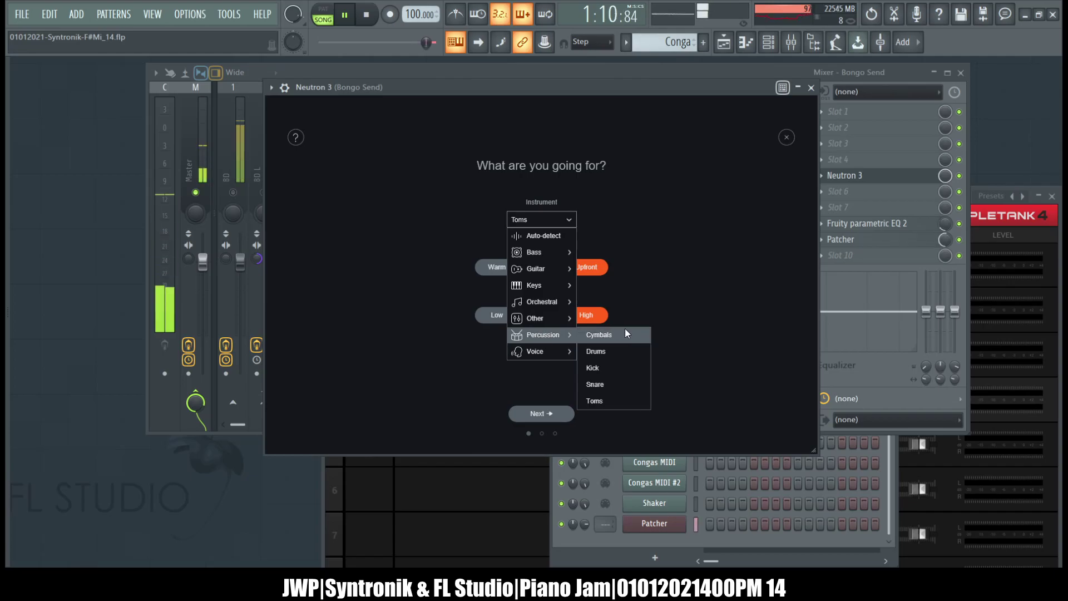
{"action": "left_click", "coordinate": [615, 368]}
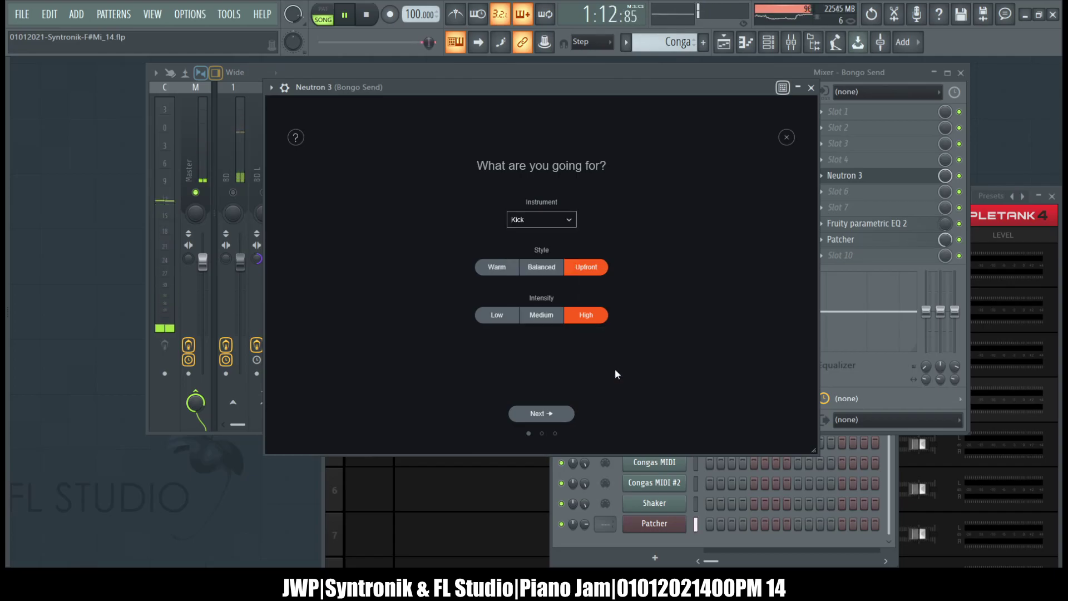
{"action": "left_click", "coordinate": [542, 413]}
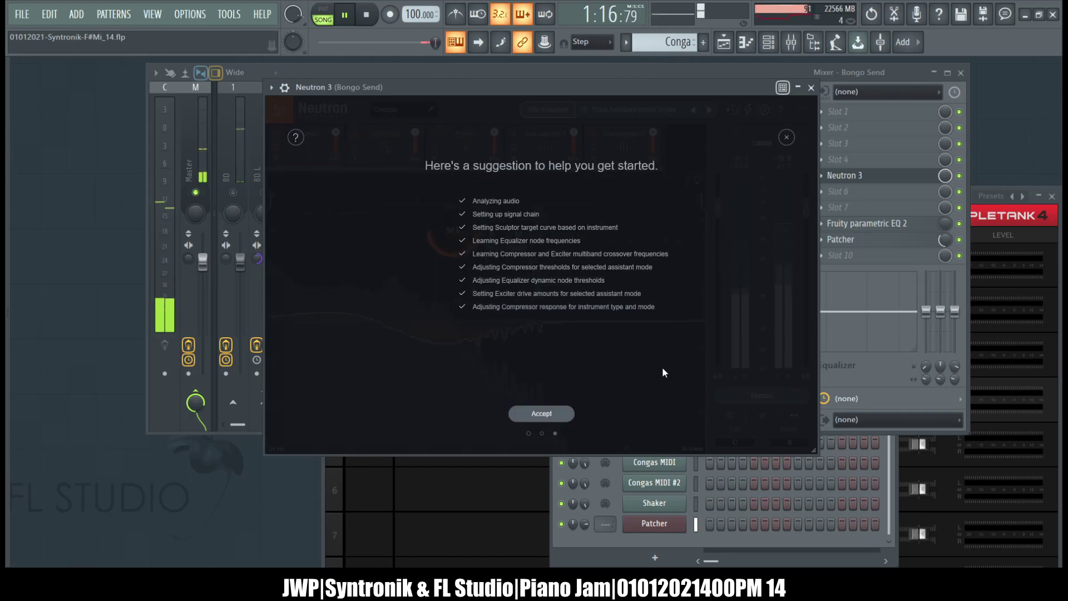
{"action": "left_click", "coordinate": [541, 414]}
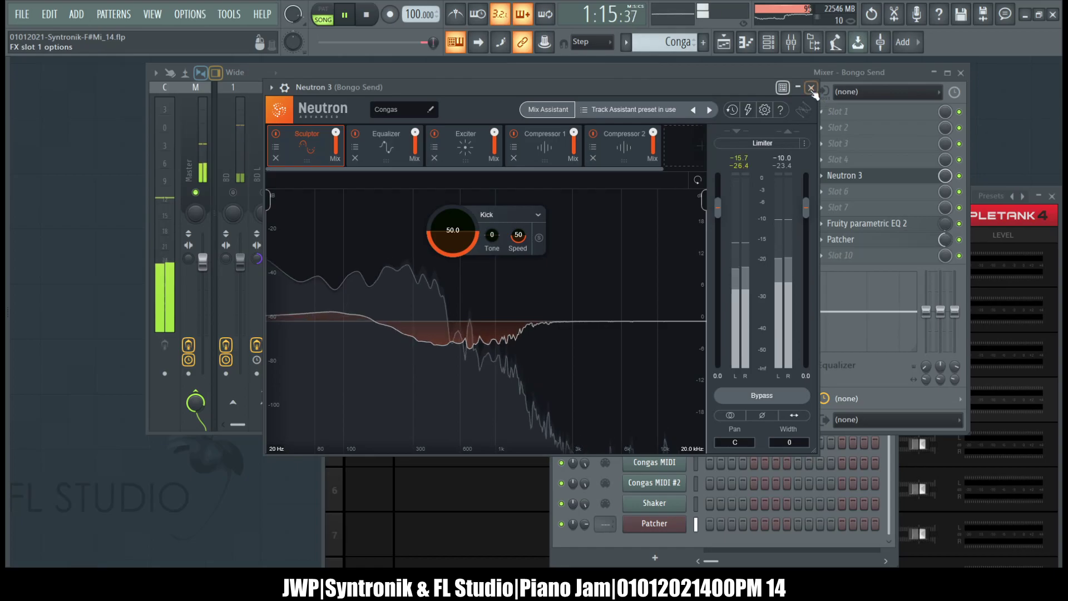
{"action": "left_click", "coordinate": [811, 88]}
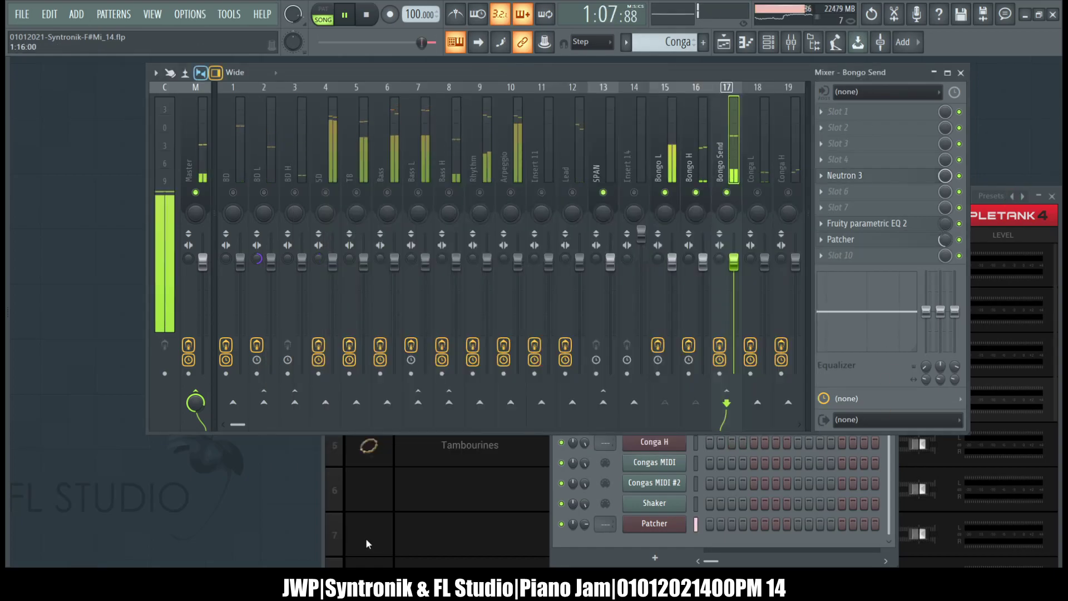
Step: Bring SampleTank 4 forward and pull the volumes of both Congas Latin American parts down to -oo during playback
{"action": "left_click", "coordinate": [989, 215]}
{"action": "left_click_drag", "start_coordinate": [840, 198], "coordinate": [730, 88]}
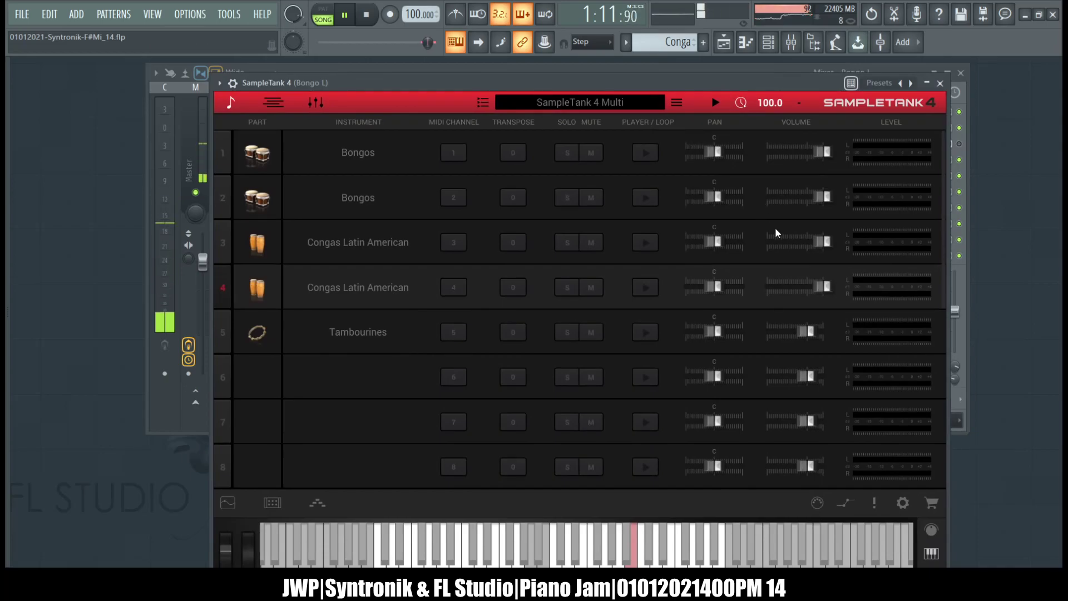
{"action": "left_click_drag", "start_coordinate": [819, 241], "coordinate": [768, 243]}
{"action": "left_click_drag", "start_coordinate": [831, 289], "coordinate": [783, 302]}
{"action": "left_click_drag", "start_coordinate": [774, 248], "coordinate": [763, 249]}
{"action": "left_click_drag", "start_coordinate": [776, 286], "coordinate": [759, 285]}
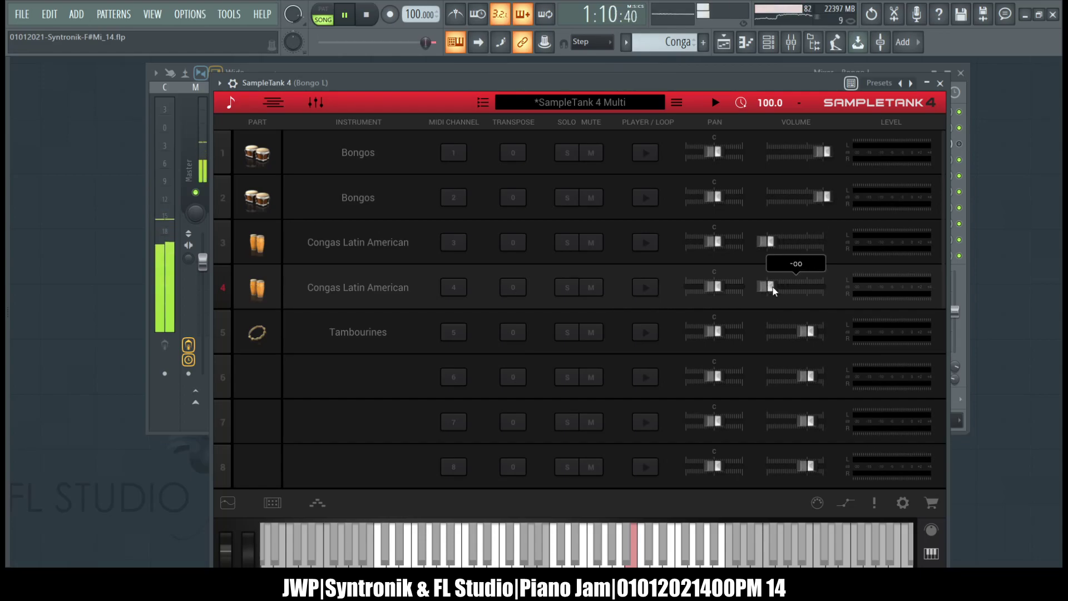
Step: Center the pan of part 3 and raise both Congas Latin American volumes to 12 dB
{"action": "left_click_drag", "start_coordinate": [715, 244], "coordinate": [714, 266]}
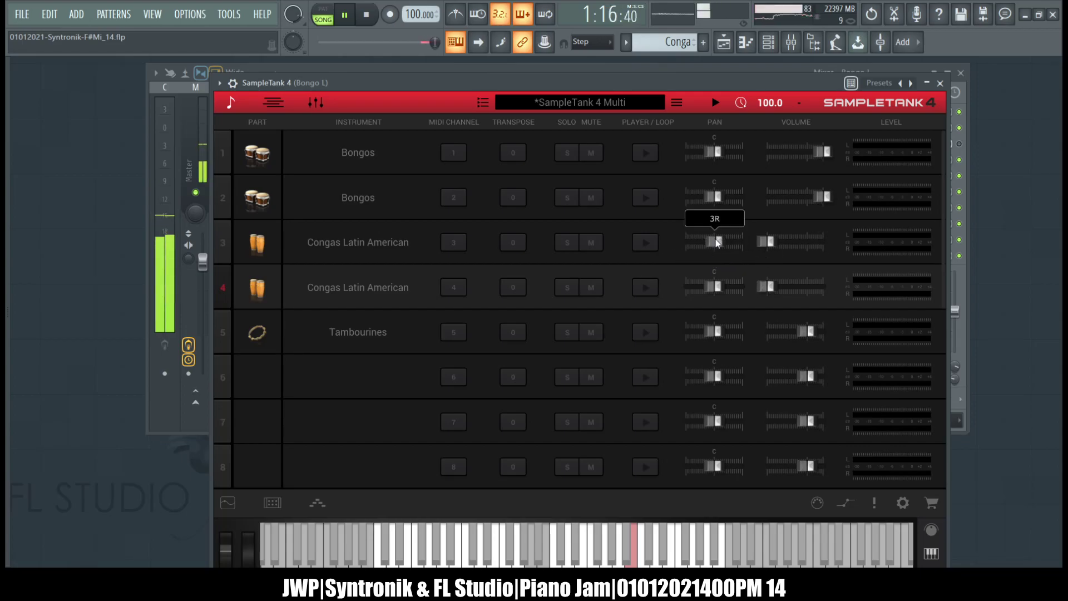
{"action": "type", "text": "0"}
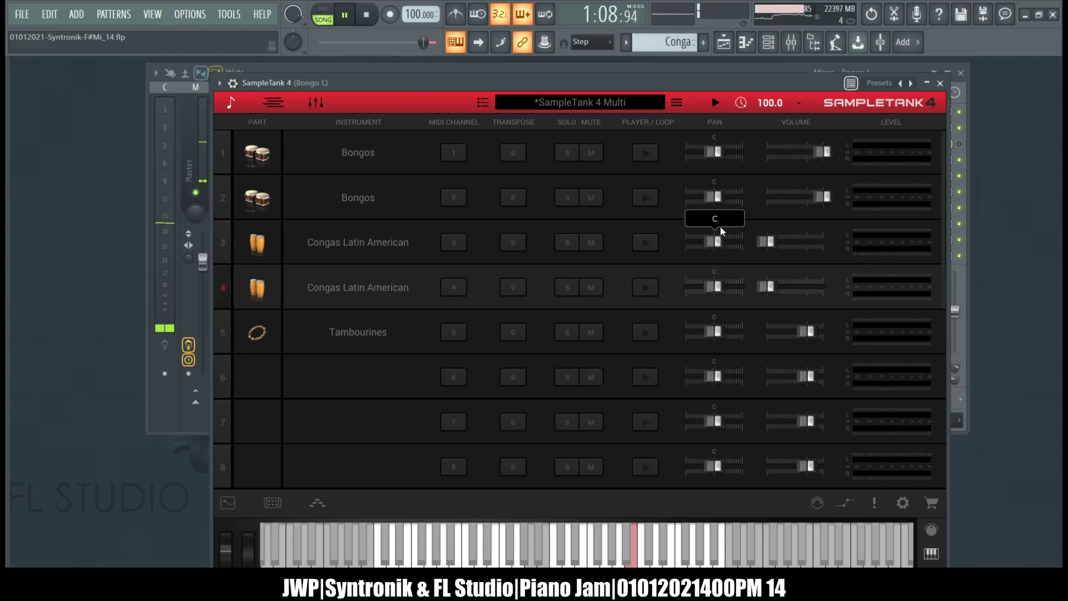
{"action": "left_click_drag", "start_coordinate": [767, 245], "coordinate": [891, 241]}
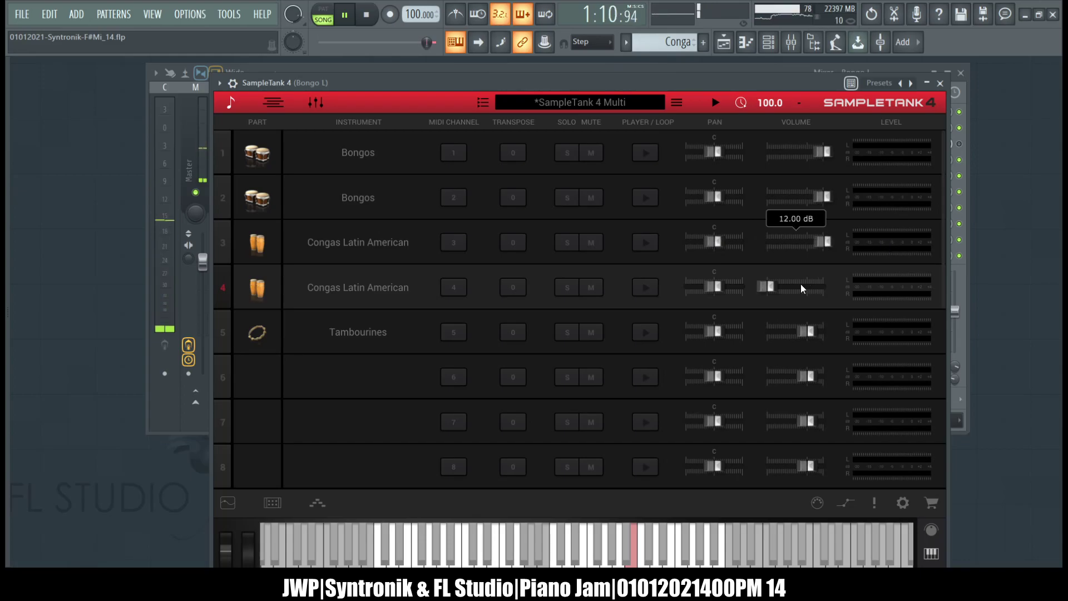
{"action": "left_click_drag", "start_coordinate": [768, 286], "coordinate": [908, 258]}
Step: Dip the volumes of both Bongos parts during playback and return each to 12 dB
{"action": "left_click_drag", "start_coordinate": [824, 201], "coordinate": [776, 205]}
{"action": "left_click", "coordinate": [818, 161]}
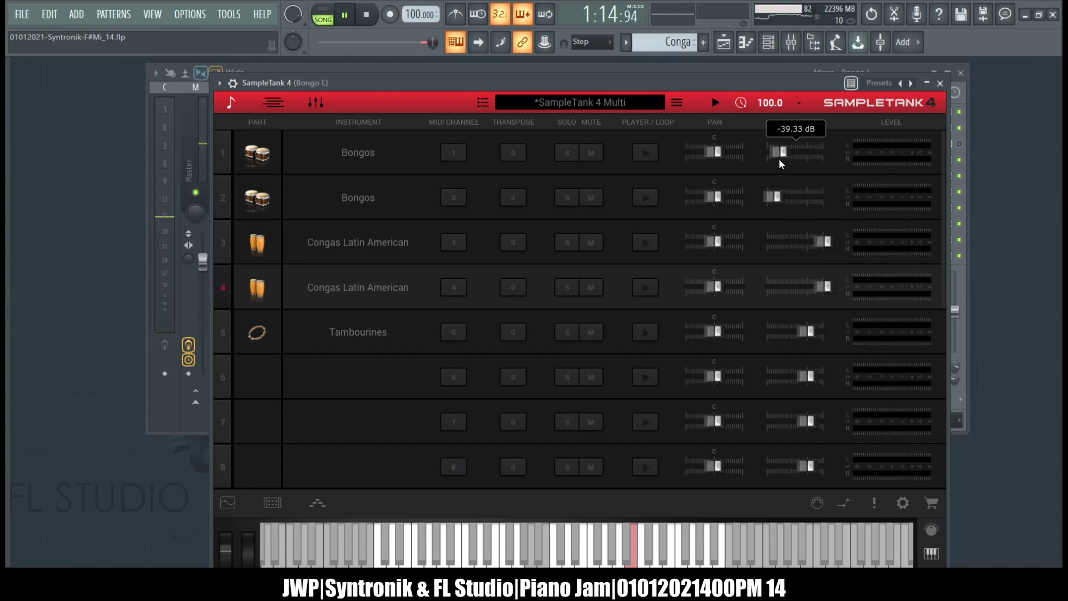
{"action": "left_click_drag", "start_coordinate": [778, 159], "coordinate": [903, 147]}
{"action": "left_click", "coordinate": [765, 201]}
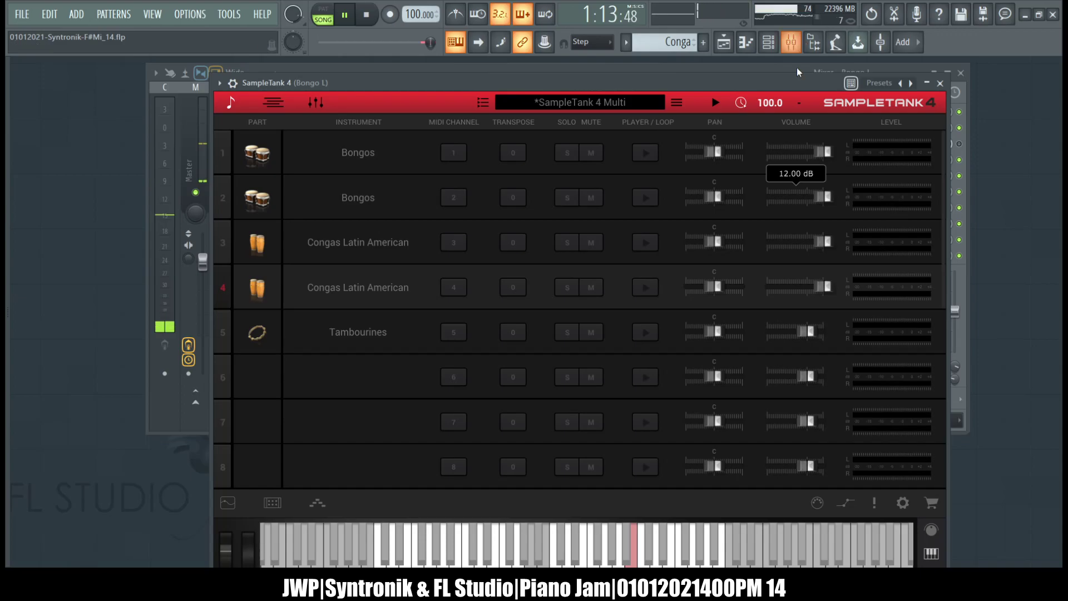
Step: In the channel rack, rename the Bongos L channel as Conga L and the Bongos H channel as Conga H
{"action": "left_click", "coordinate": [777, 48]}
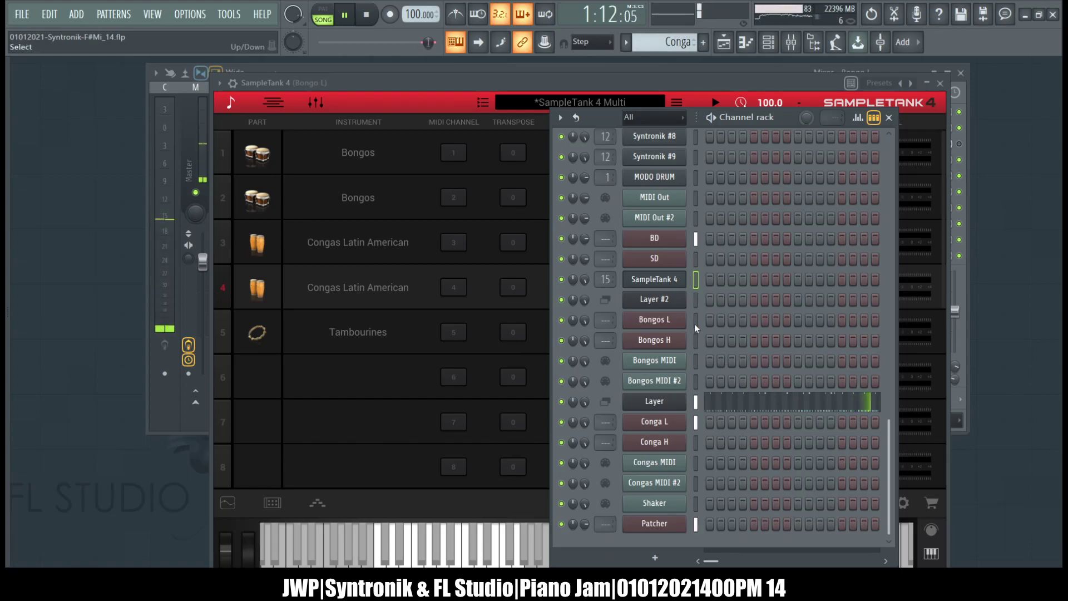
{"action": "left_click", "coordinate": [654, 321]}
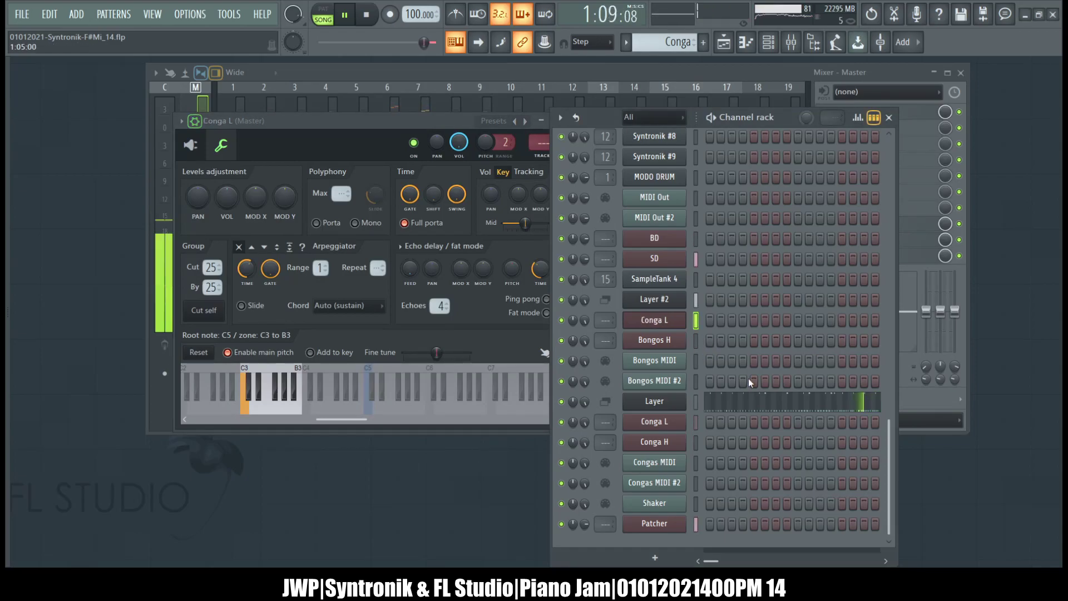
{"action": "left_click", "coordinate": [695, 341]}
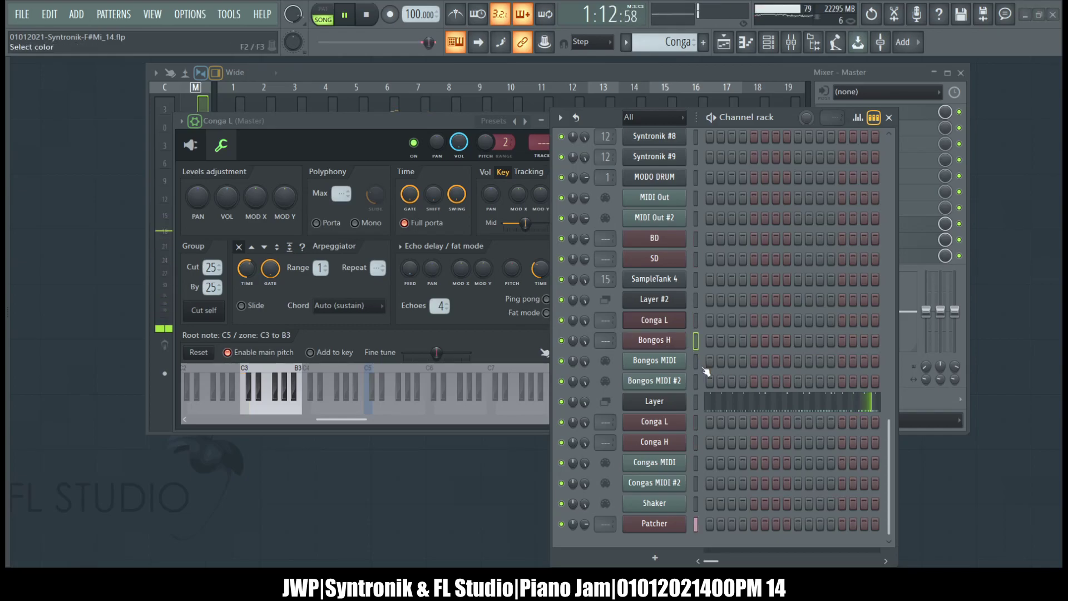
{"action": "type", "text": "Conga H"}
{"action": "key", "text": "Return"}
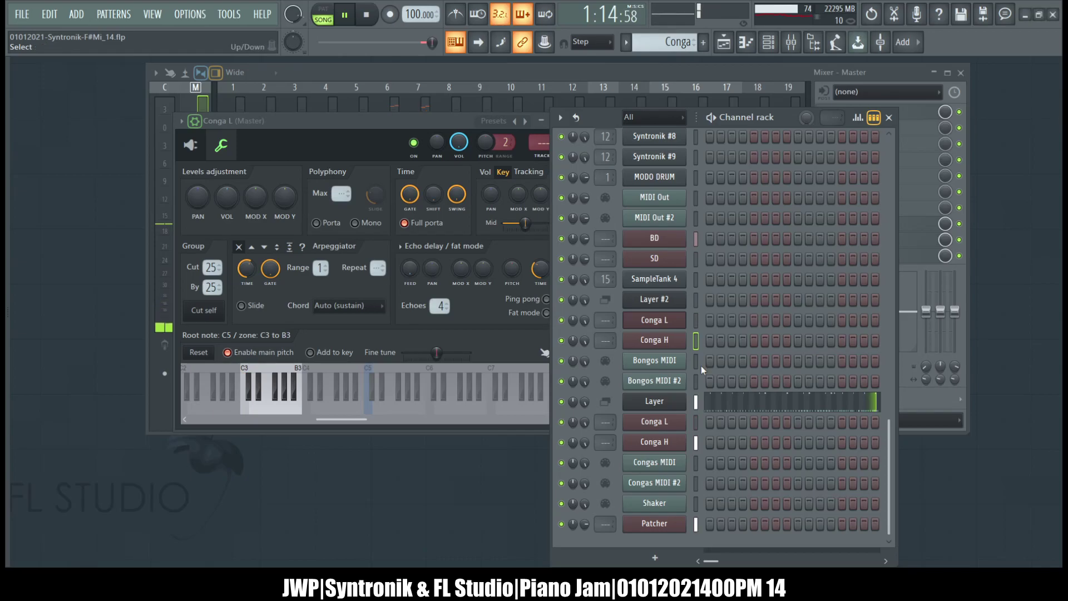
Step: Rename the Conga L and Conga H channels below Layer as Bongo L and Bongo H
{"action": "left_click", "coordinate": [695, 423]}
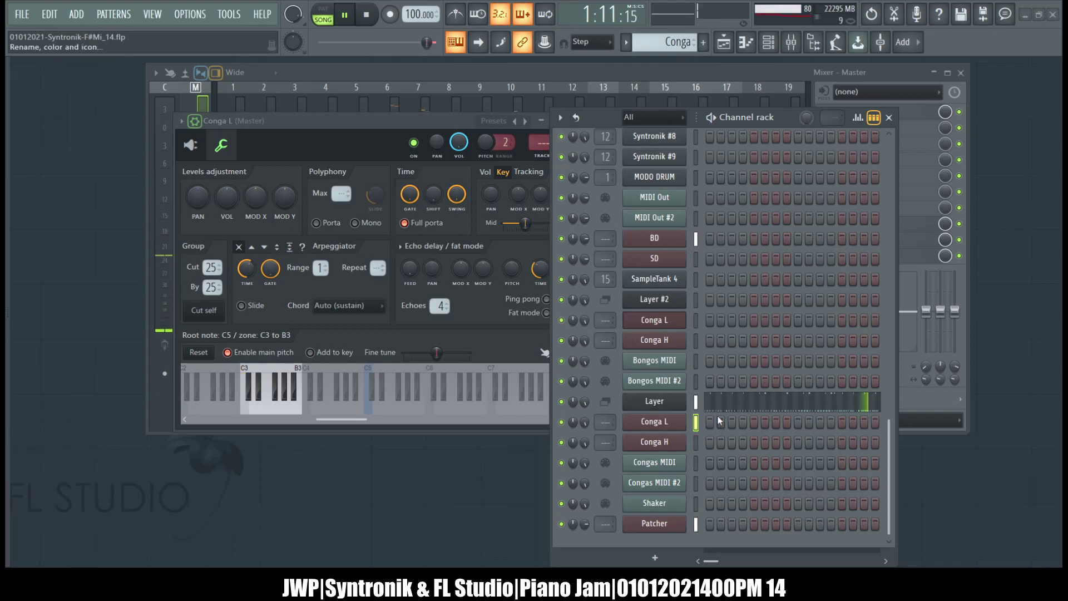
{"action": "key", "text": "Return"}
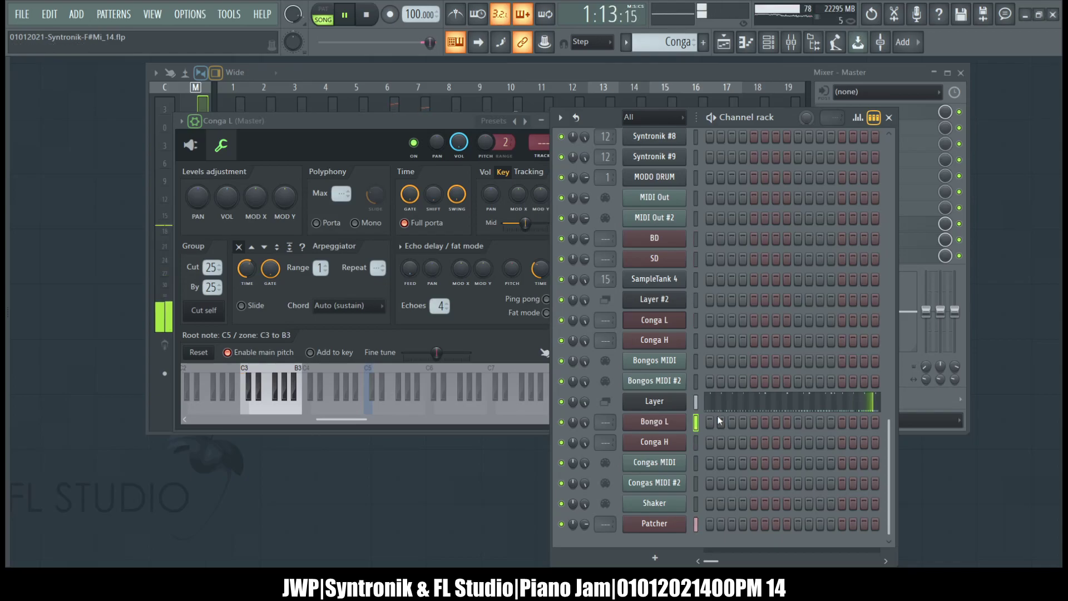
{"action": "left_click", "coordinate": [695, 442]}
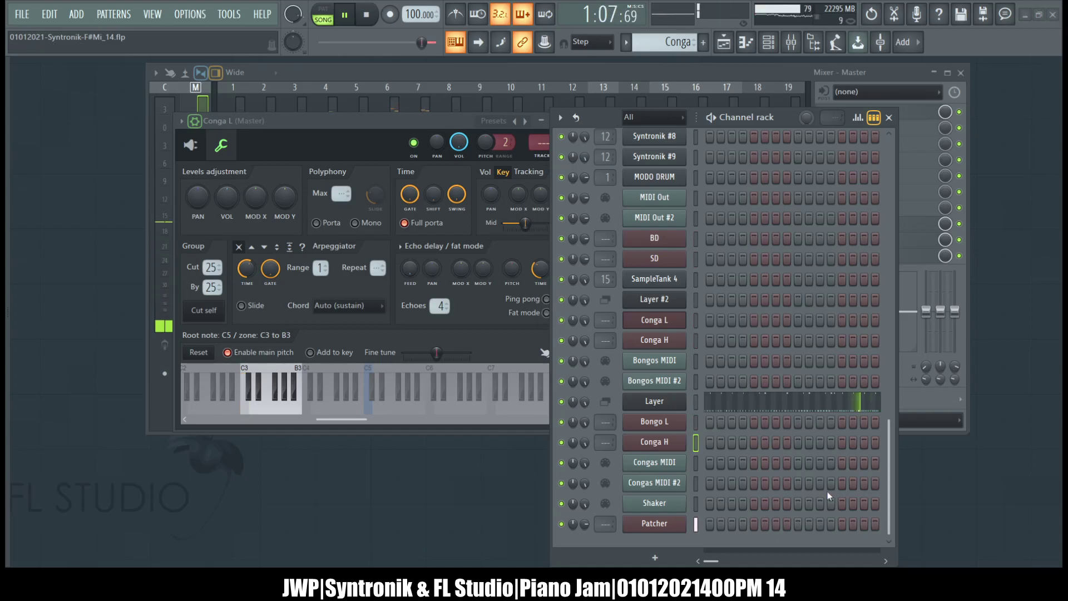
{"action": "key", "text": "Return"}
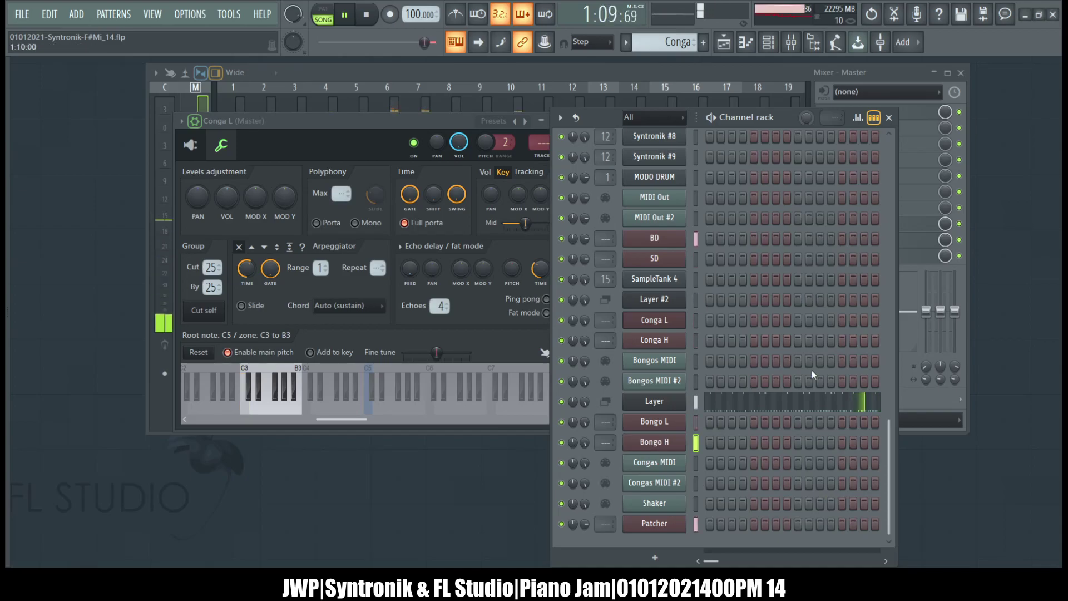
Step: Rename the Conga pattern as Bongos and the Bongo pattern as Congas
{"action": "key", "text": "KP_Add"}
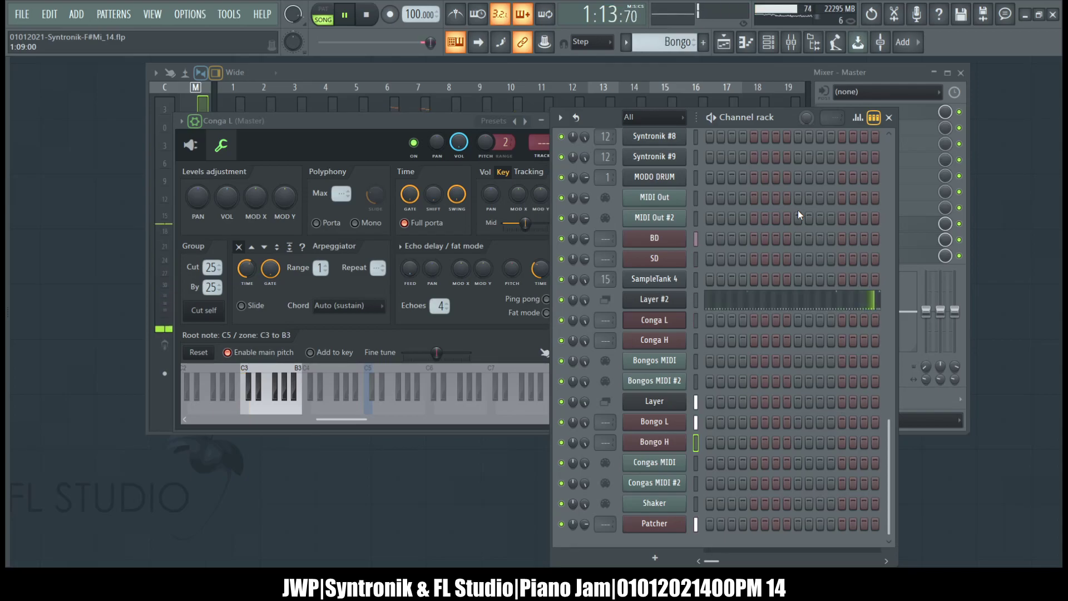
{"action": "key", "text": "KP_Subtract"}
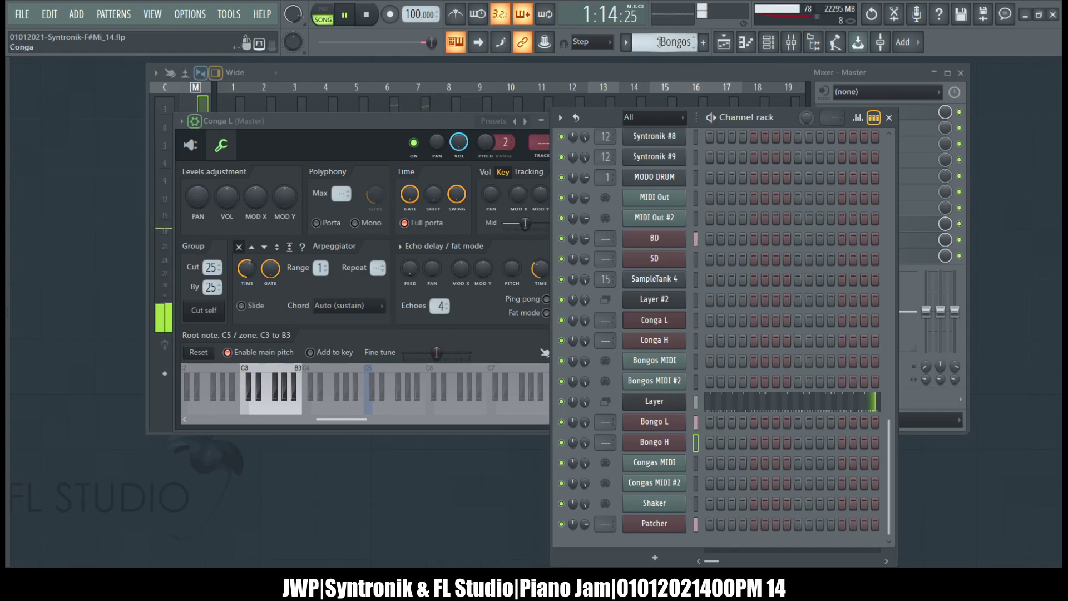
{"action": "scroll", "coordinate": [659, 43], "scroll_direction": "up", "scroll_amount": 1}
{"action": "scroll", "coordinate": [659, 42], "scroll_direction": "up", "scroll_amount": 2}
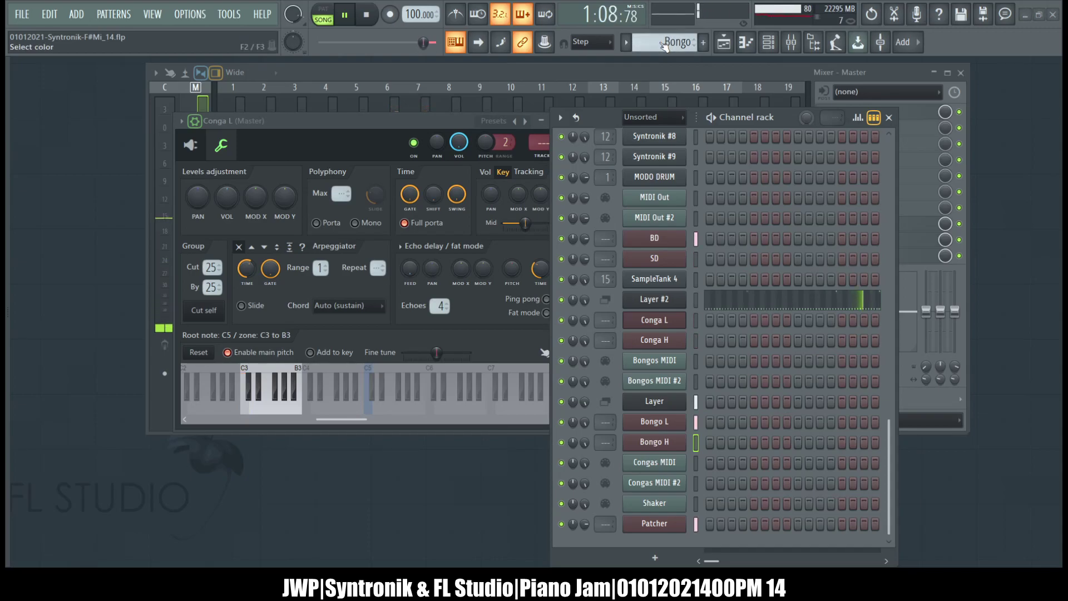
{"action": "scroll", "coordinate": [665, 44], "scroll_direction": "up", "scroll_amount": 1}
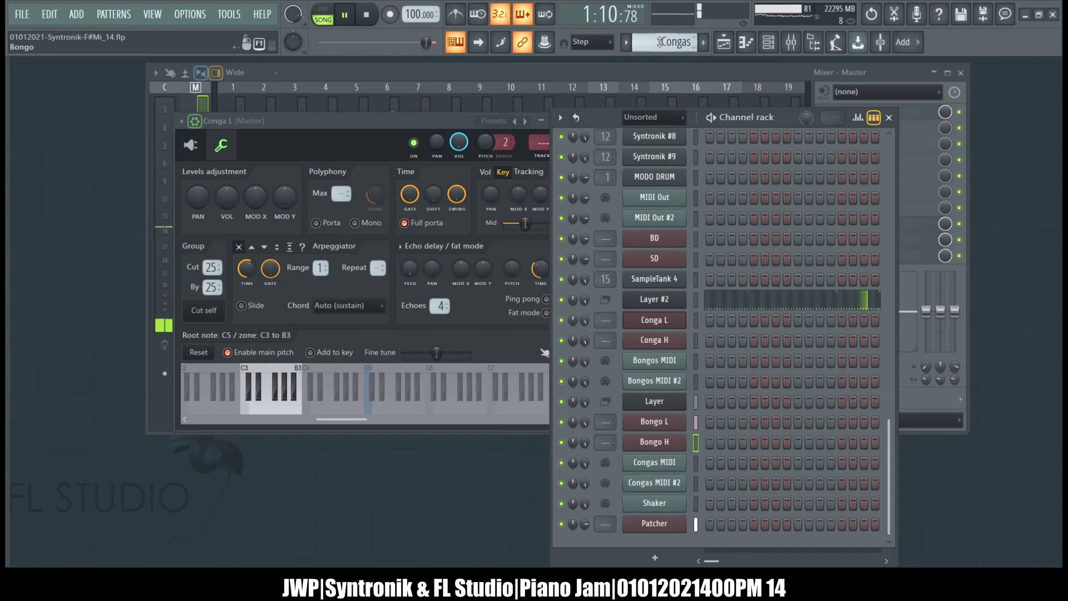
Step: Examine the Bongo and Conga mixer tracks during playback, checking their meters, effects chains and routing
{"action": "key", "text": "F9"}
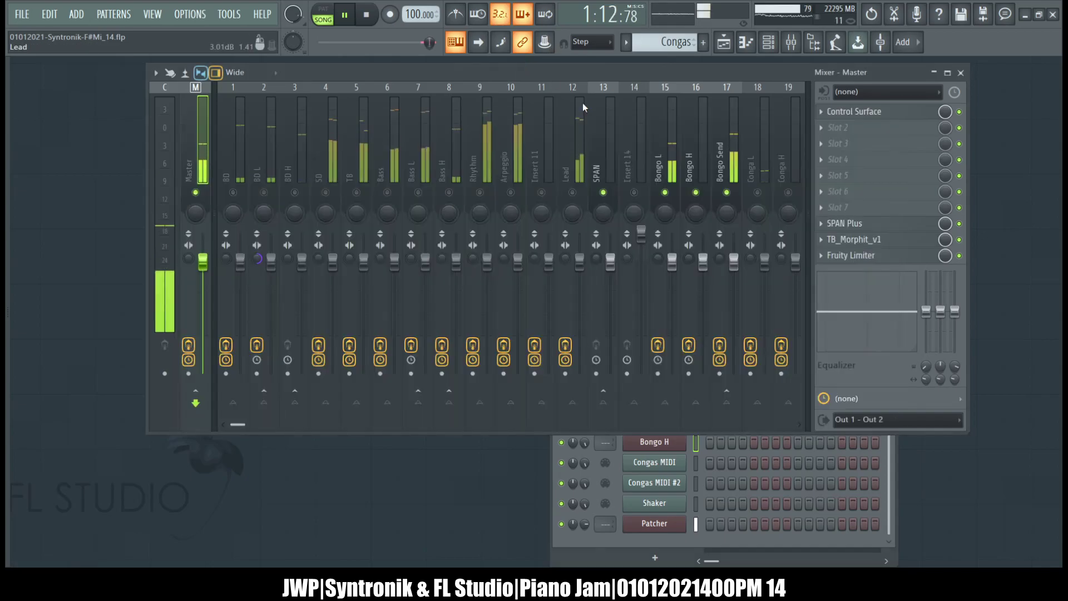
{"action": "left_click", "coordinate": [659, 162]}
{"action": "left_click", "coordinate": [685, 160]}
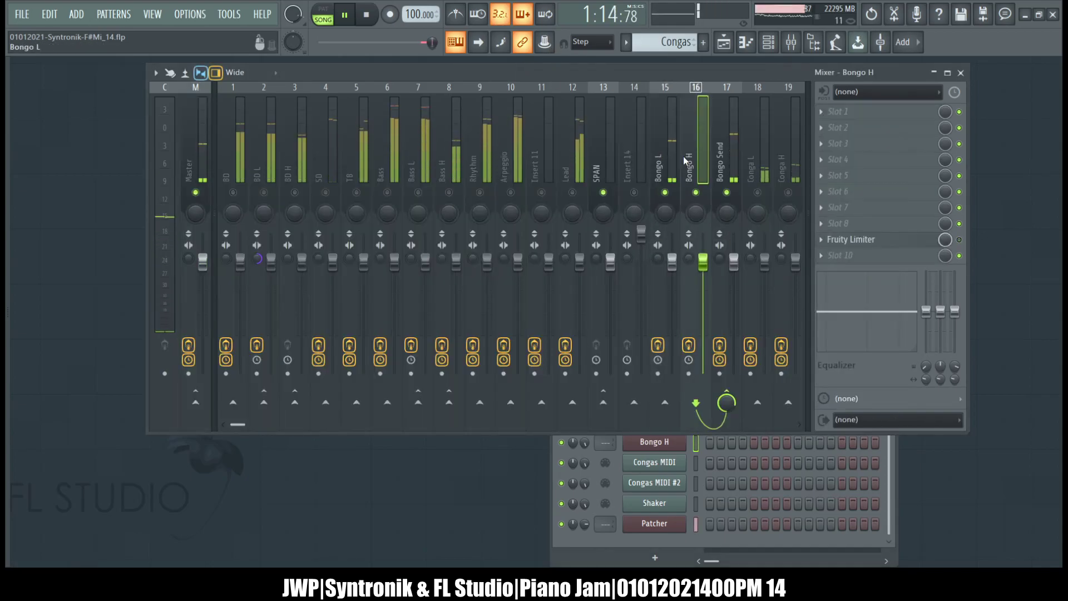
{"action": "left_click", "coordinate": [760, 157]}
{"action": "left_click", "coordinate": [780, 160]}
{"action": "left_click", "coordinate": [752, 164]}
{"action": "left_click", "coordinate": [738, 162]}
{"action": "left_click", "coordinate": [685, 165]}
{"action": "left_click", "coordinate": [665, 167]}
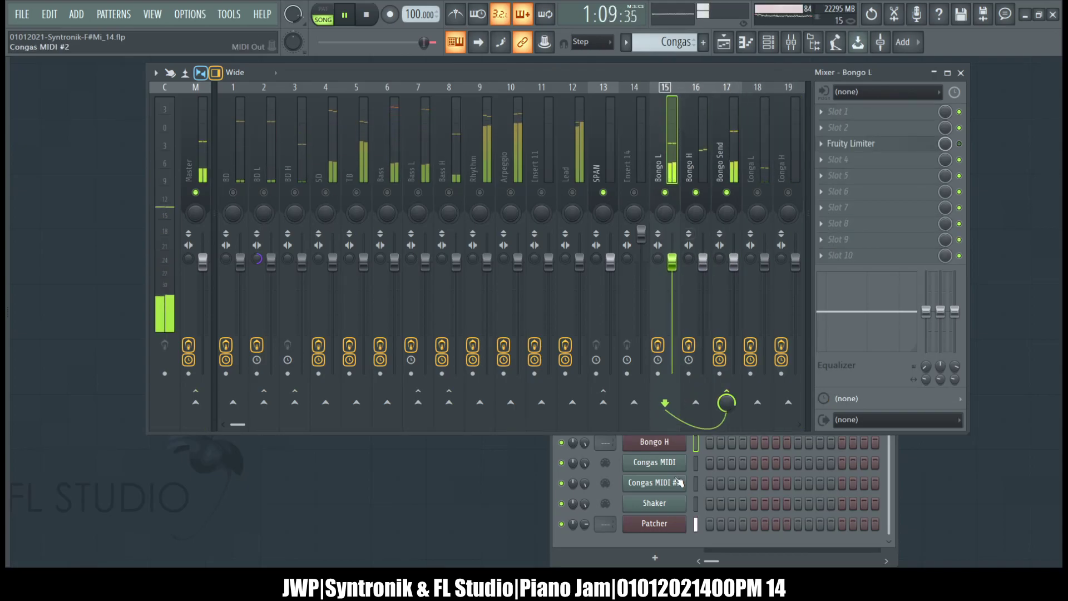
Step: Select the first Bongos part in SampleTank 4 and examine its effects rack and sound editing page
{"action": "left_click", "coordinate": [638, 540]}
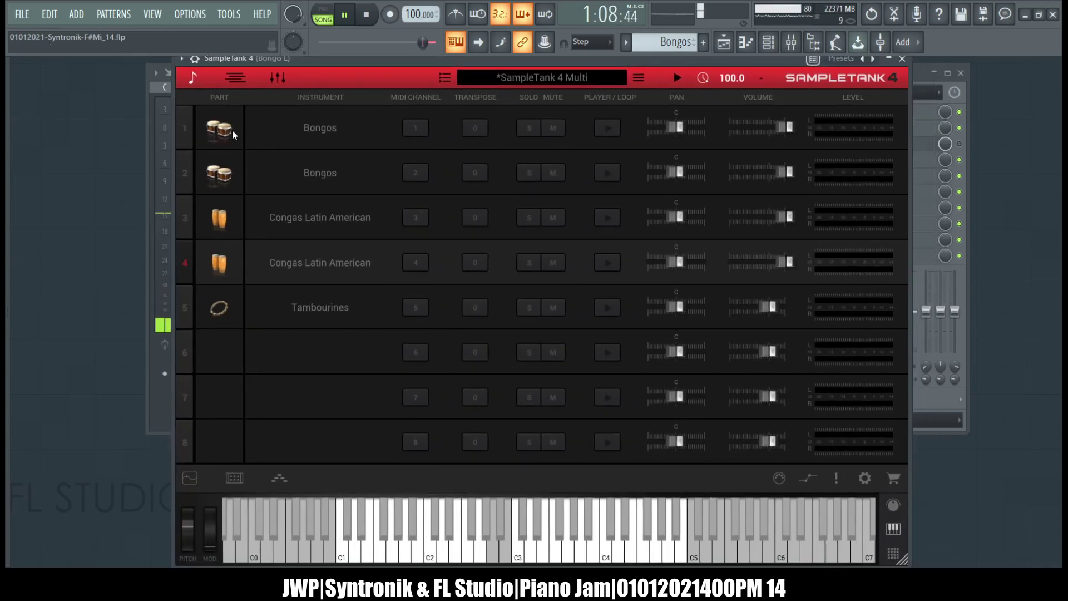
{"action": "left_click", "coordinate": [182, 128]}
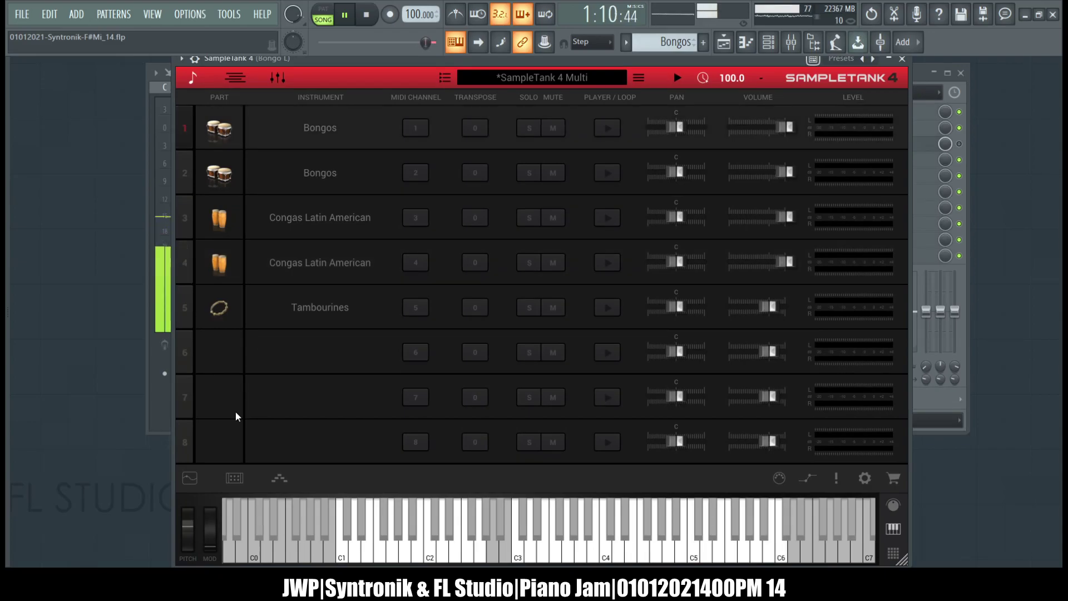
{"action": "left_click", "coordinate": [234, 484]}
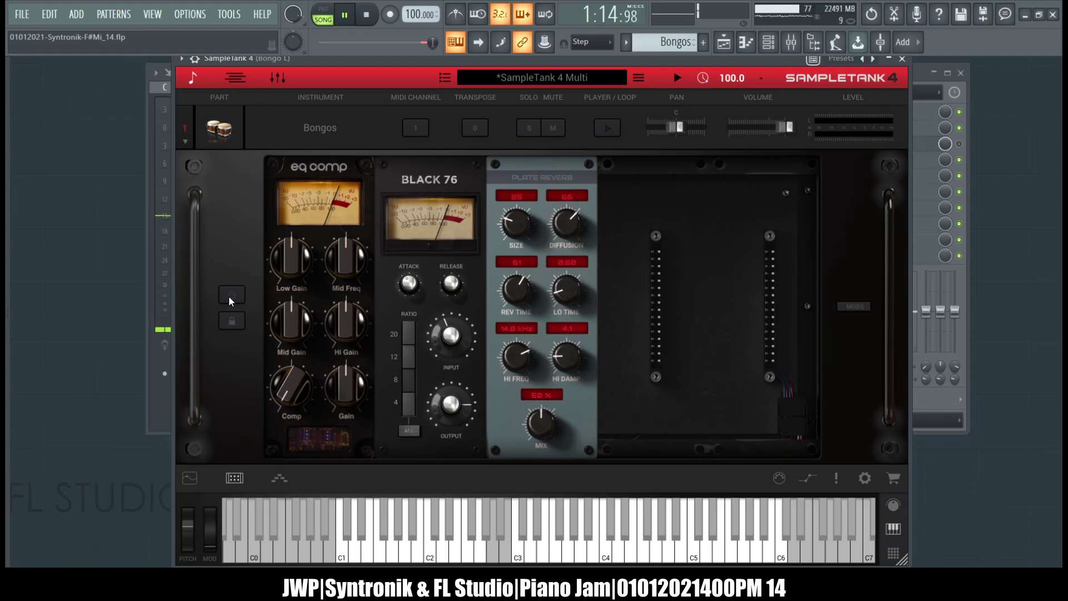
{"action": "left_click", "coordinate": [234, 477]}
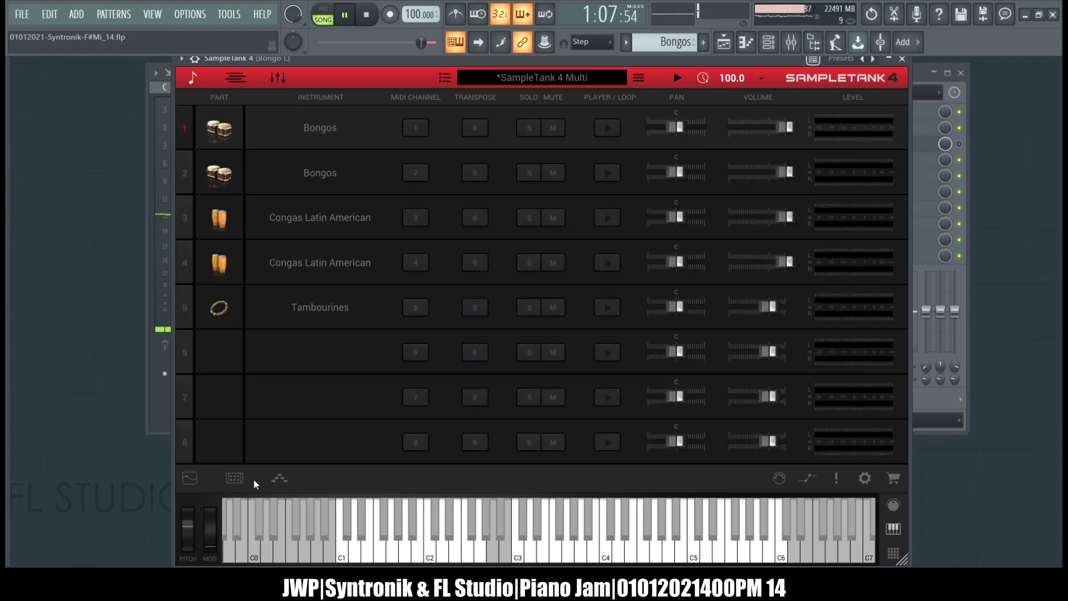
{"action": "left_click", "coordinate": [279, 478]}
{"action": "left_click", "coordinate": [190, 478]}
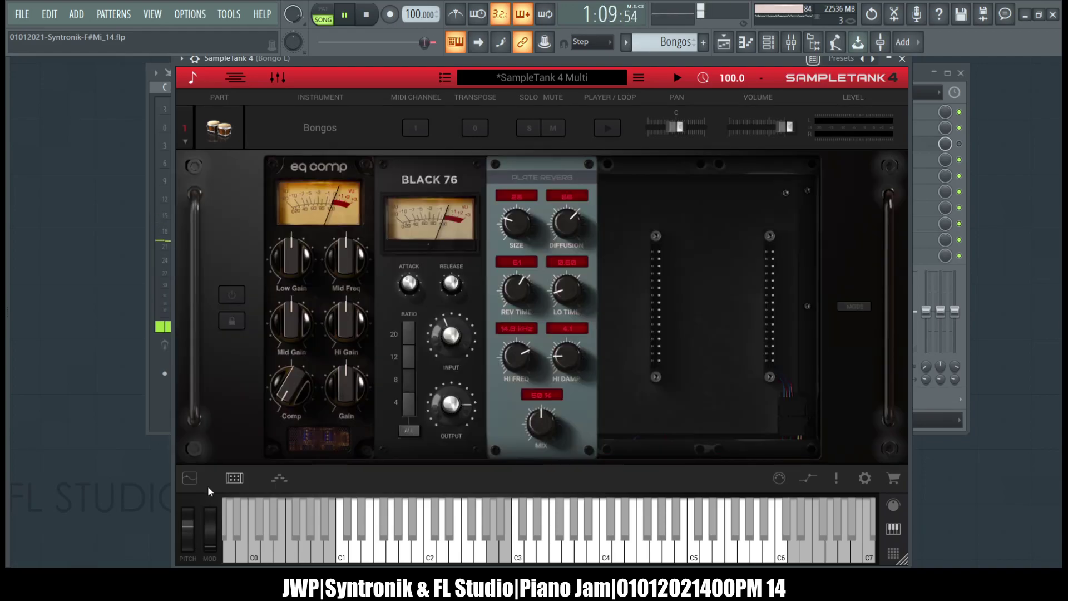
{"action": "left_click", "coordinate": [190, 480]}
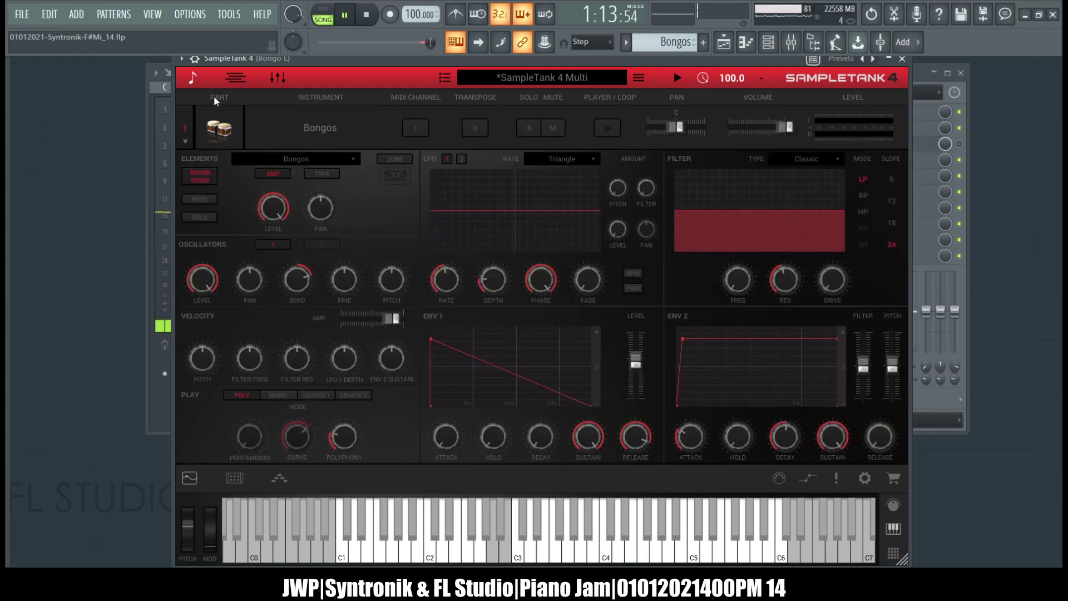
Step: Find the Bongos instrument in the SampleTank library, read its description, and check the part outputs in SampleTank's mixer
{"action": "left_click", "coordinate": [192, 81]}
{"action": "left_click", "coordinate": [311, 134]}
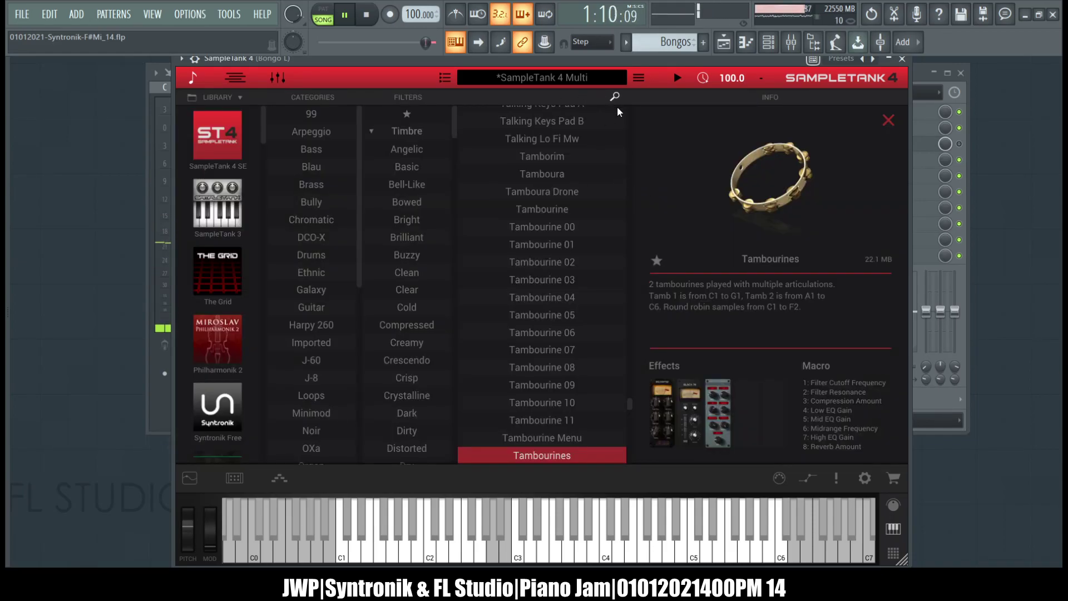
{"action": "left_click", "coordinate": [192, 79]}
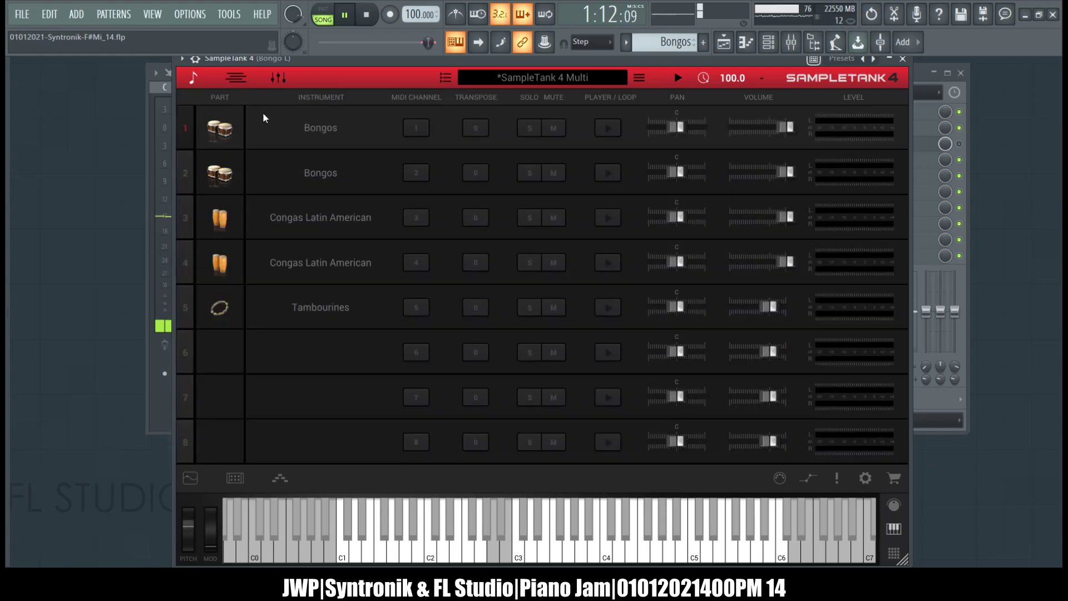
{"action": "left_click", "coordinate": [326, 127]}
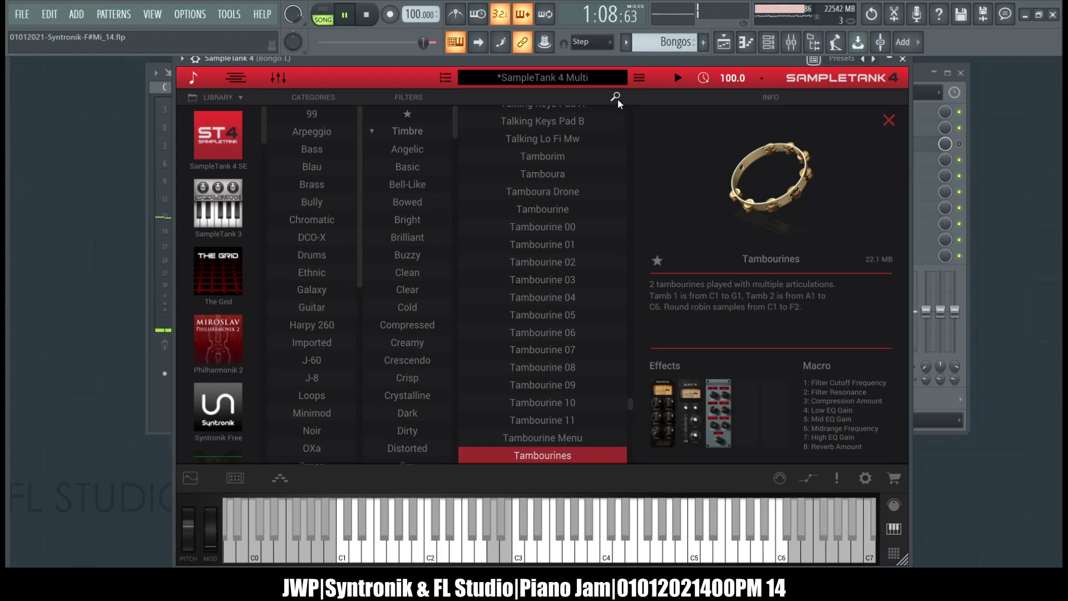
{"action": "scroll", "coordinate": [582, 109], "scroll_direction": "down", "scroll_amount": 10}
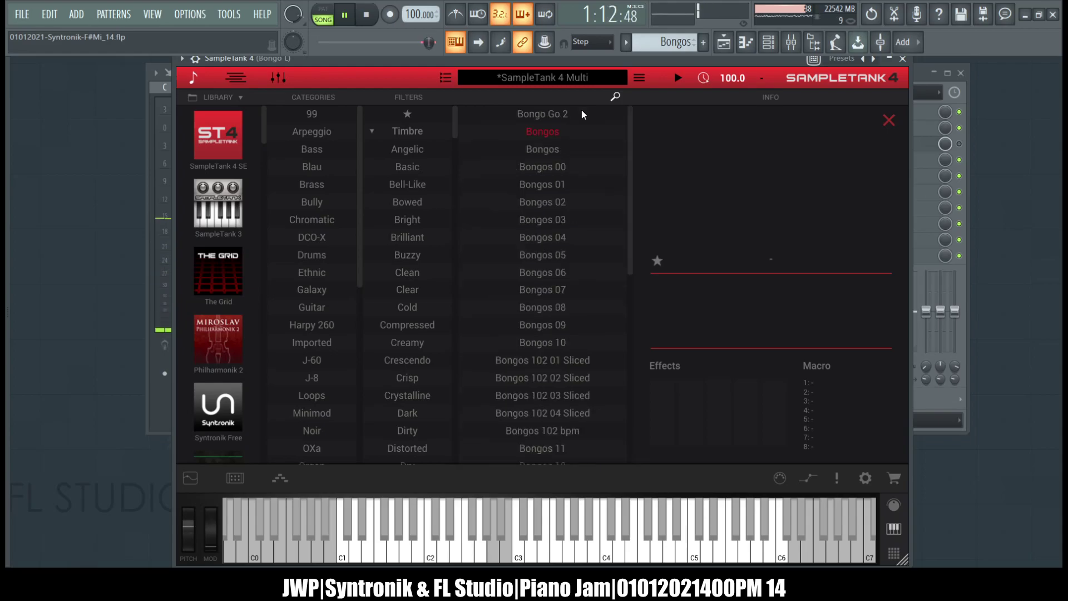
{"action": "left_click", "coordinate": [545, 136]}
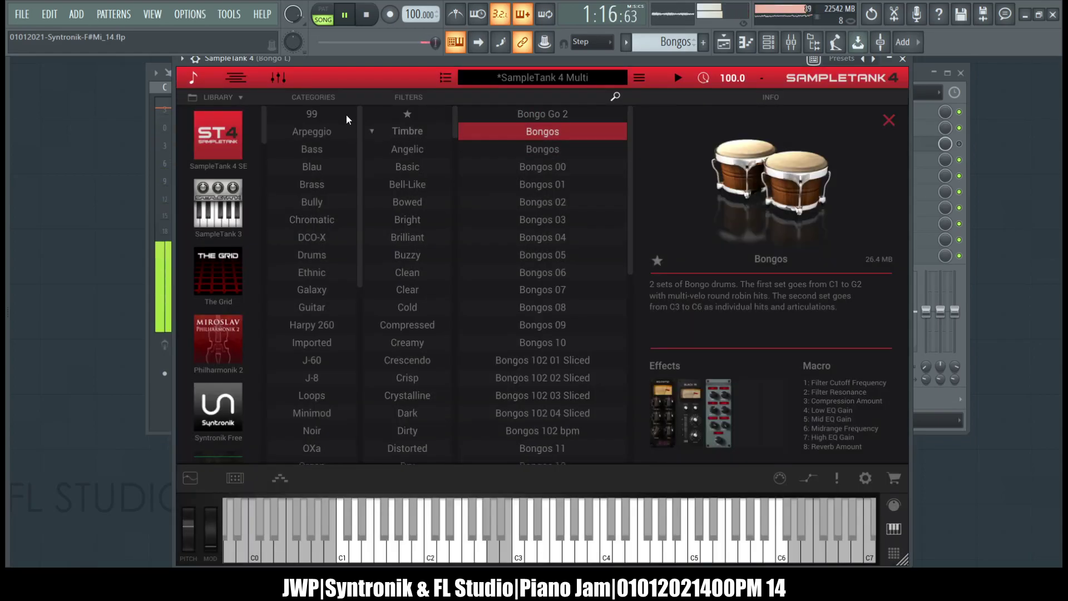
{"action": "left_click", "coordinate": [277, 79]}
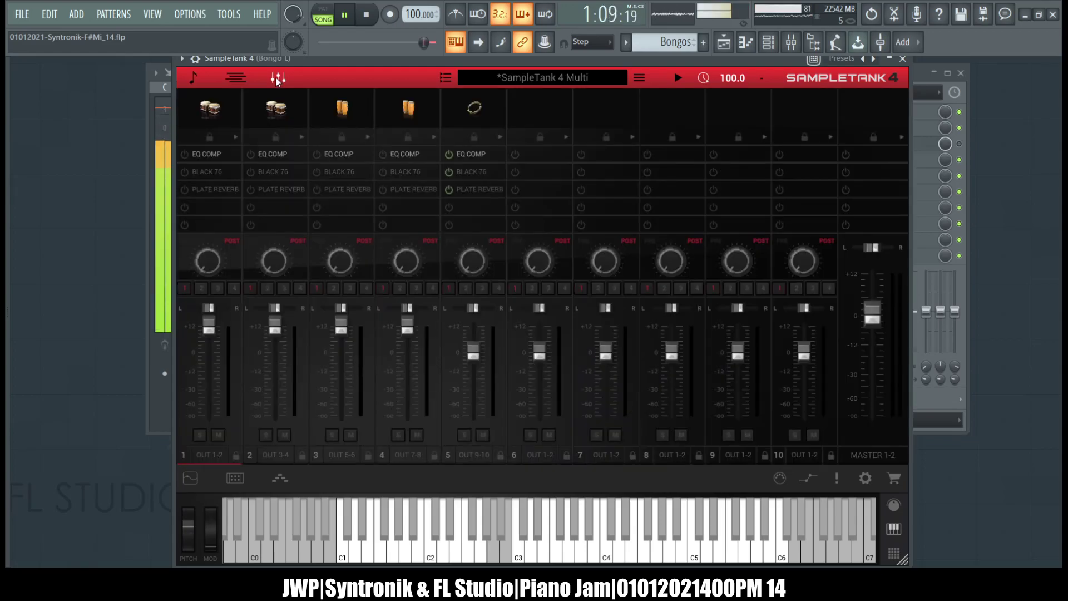
{"action": "left_click", "coordinate": [192, 78]}
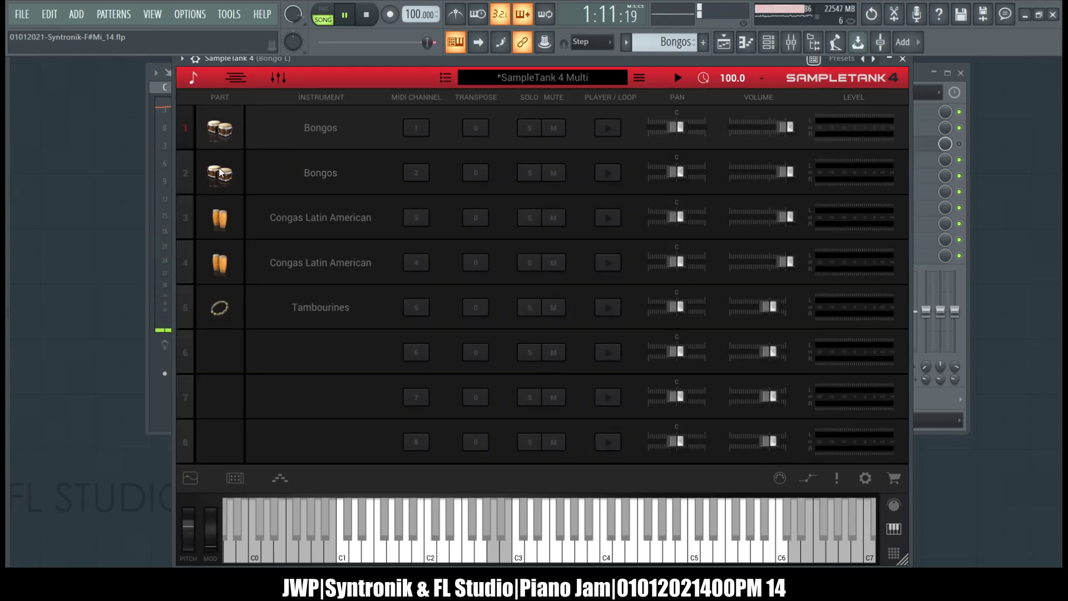
Step: Find Congas Latin American in the SampleTank library and reload it on the two conga parts, closing the plug-in window
{"action": "left_click", "coordinate": [322, 172]}
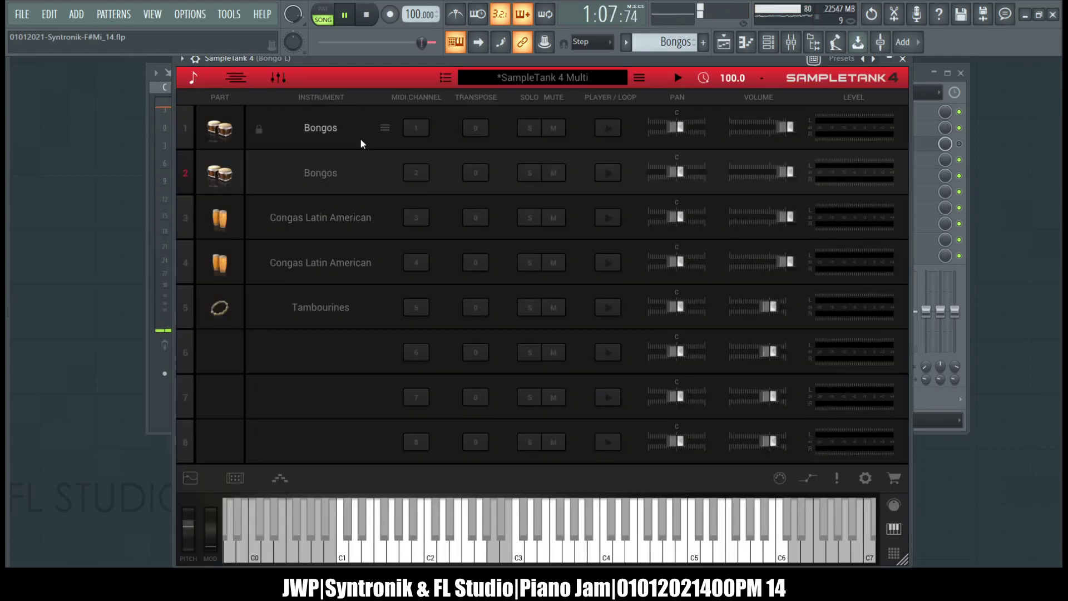
{"action": "left_click", "coordinate": [307, 220]}
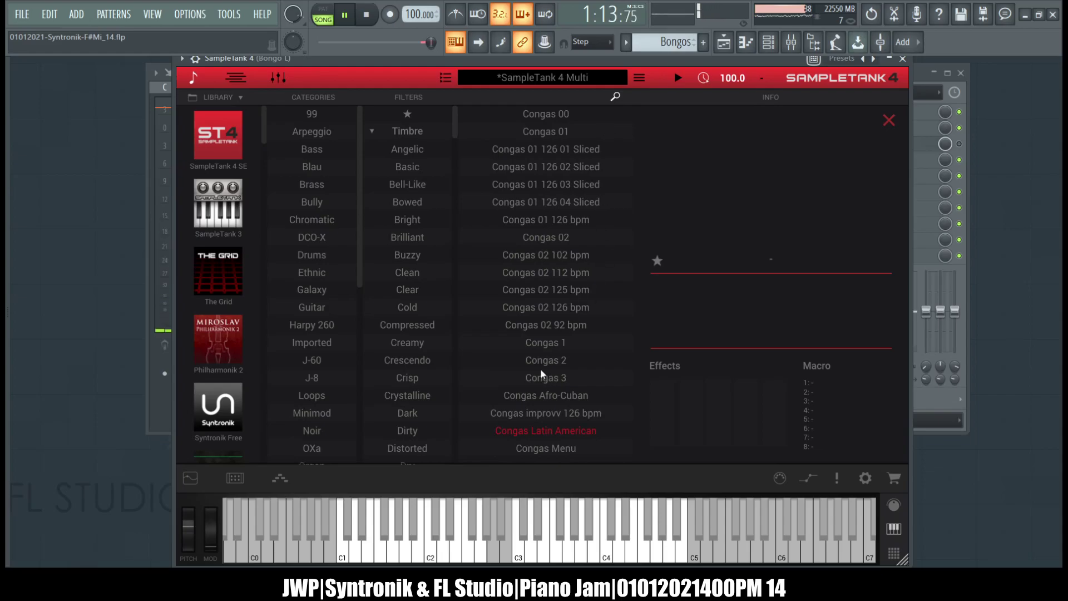
{"action": "left_click", "coordinate": [529, 431]}
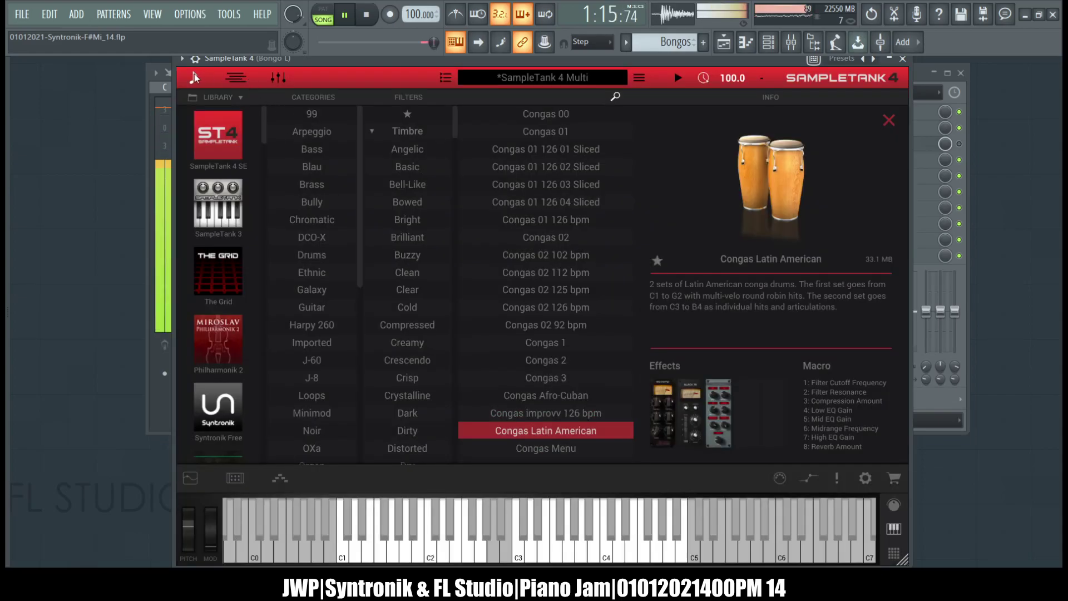
{"action": "left_click", "coordinate": [195, 75]}
{"action": "left_click", "coordinate": [312, 266]}
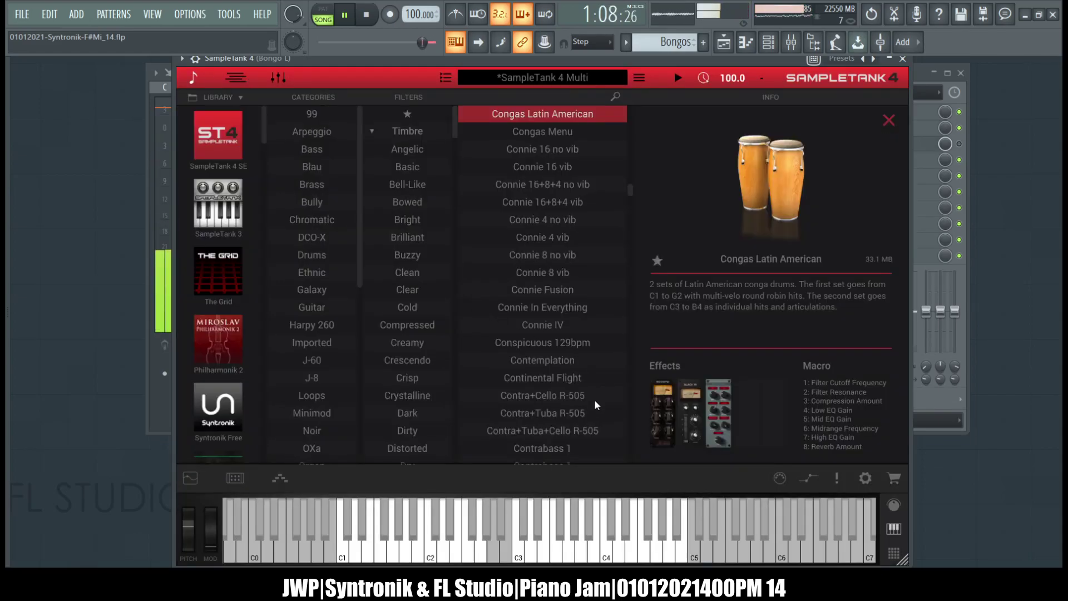
{"action": "double_click", "coordinate": [569, 116]}
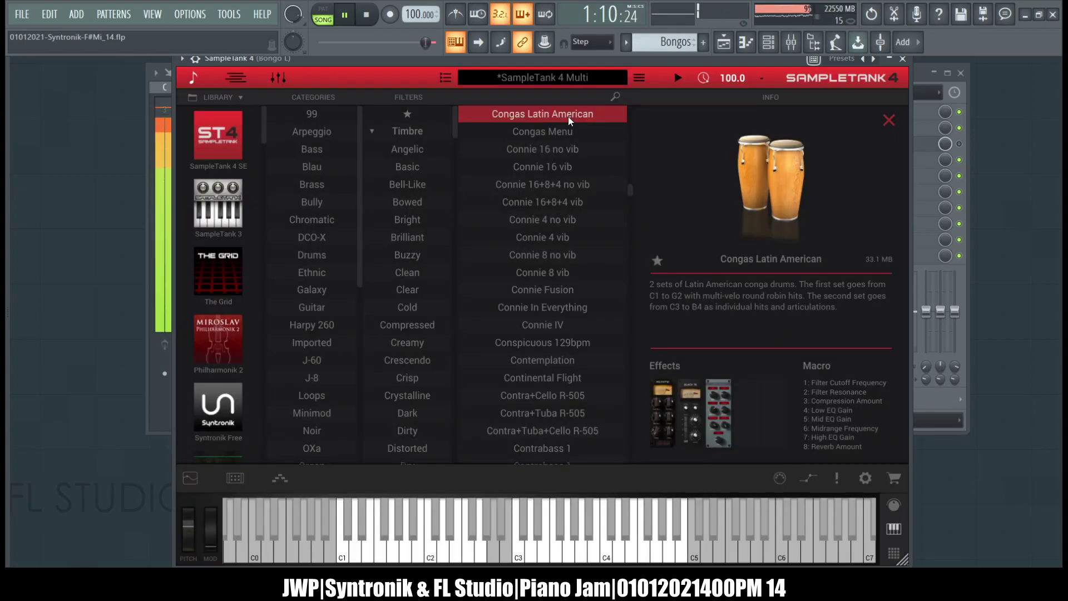
{"action": "left_click", "coordinate": [902, 59]}
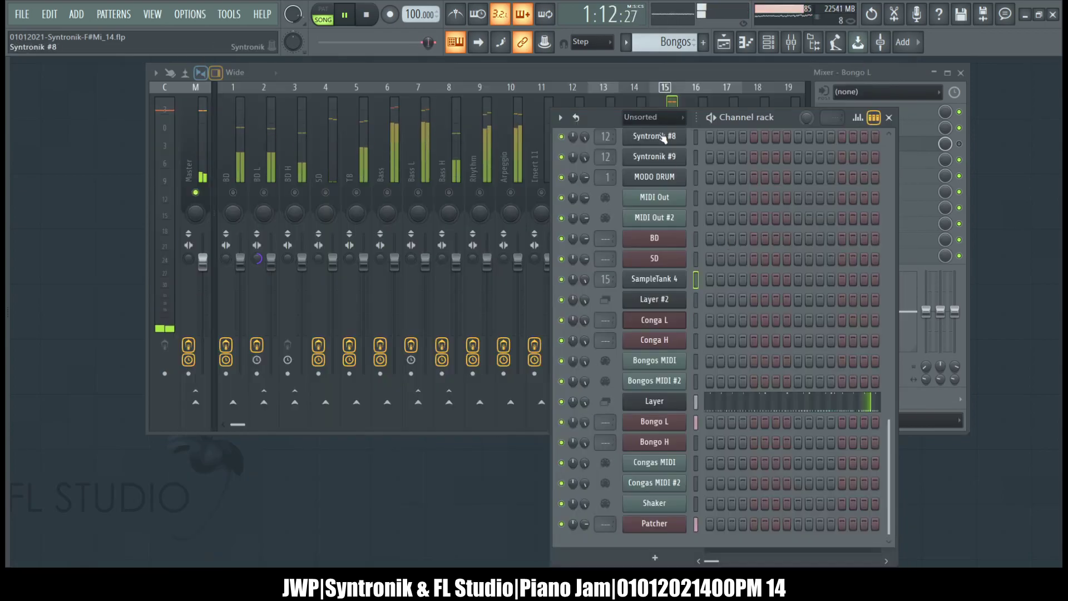
Step: Inspect the Bongo L and Bongo Send mixer tracks, viewing the Neutron 3 plug-in on Bongo Send
{"action": "left_click", "coordinate": [669, 103]}
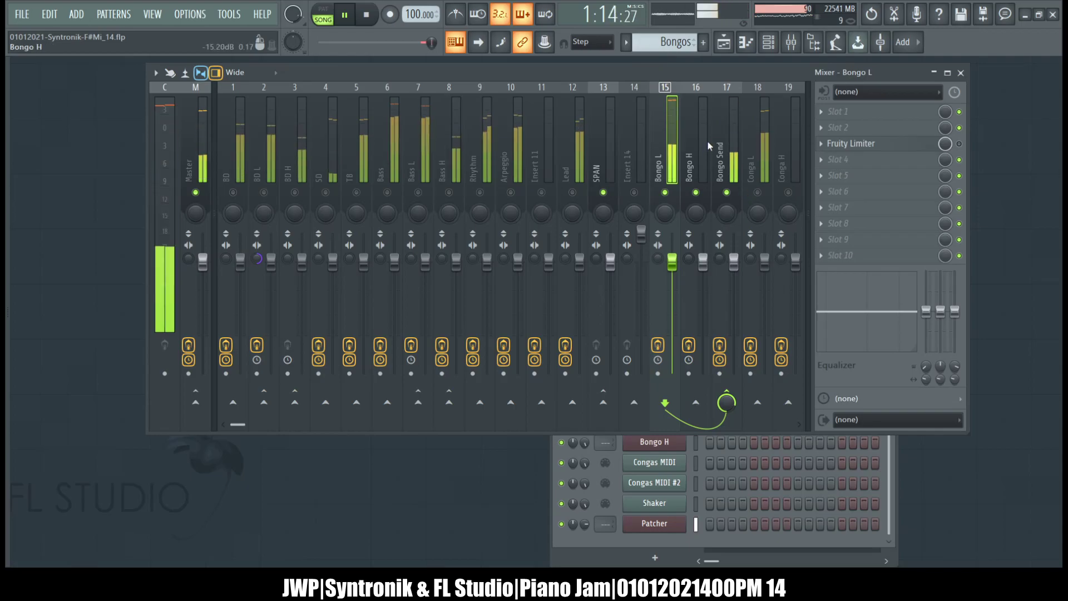
{"action": "left_click", "coordinate": [726, 153]}
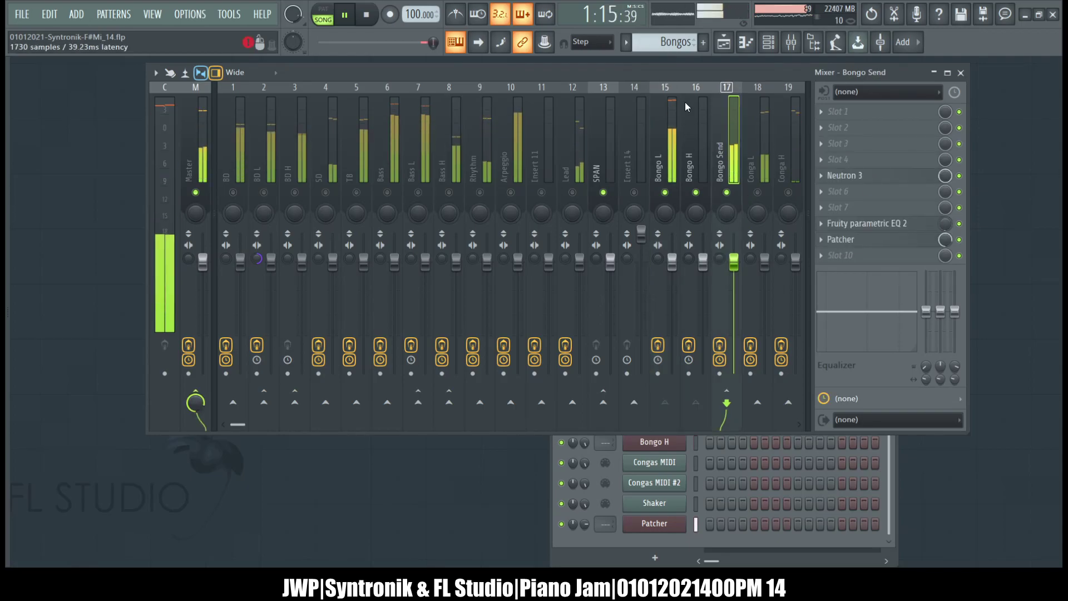
{"action": "left_click", "coordinate": [844, 175]}
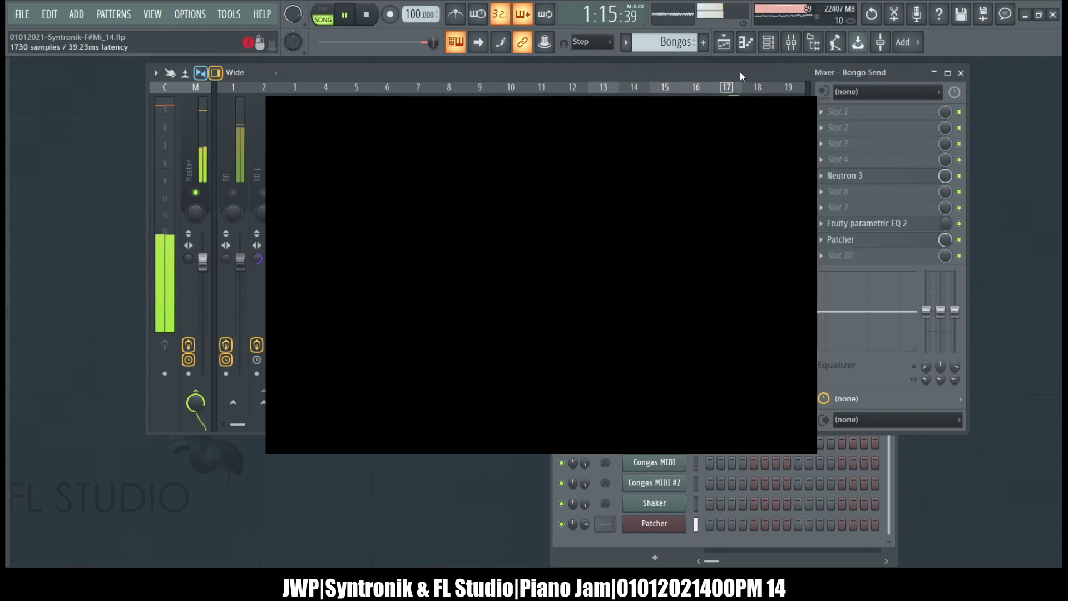
{"action": "left_click", "coordinate": [812, 88]}
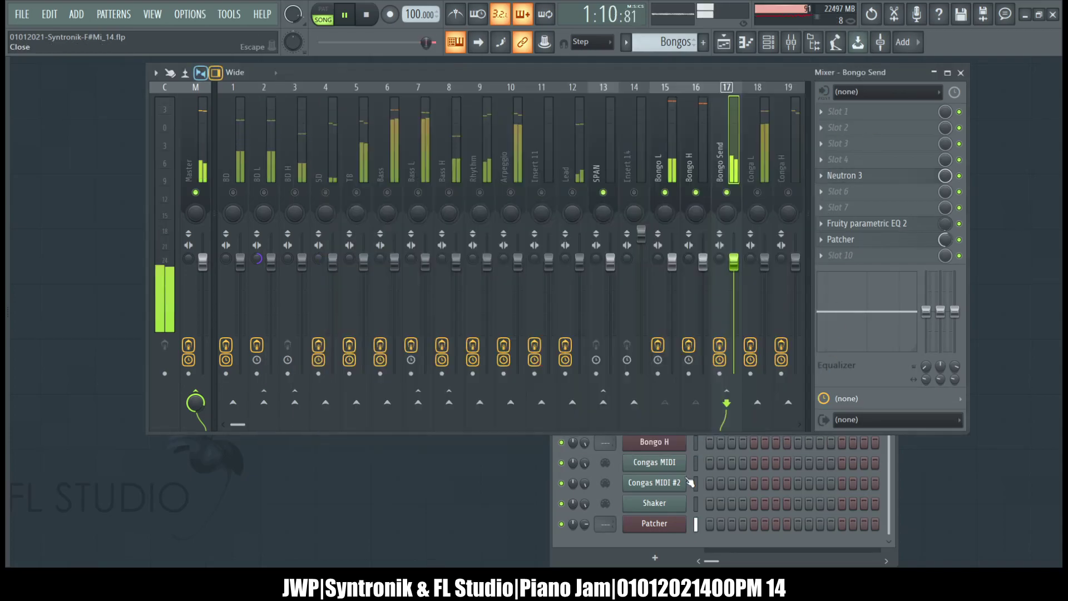
Step: Set the volume of both Bongos and both Congas parts in SampleTank 4 to 6.00 dB and close the open channel windows
{"action": "left_click", "coordinate": [630, 540]}
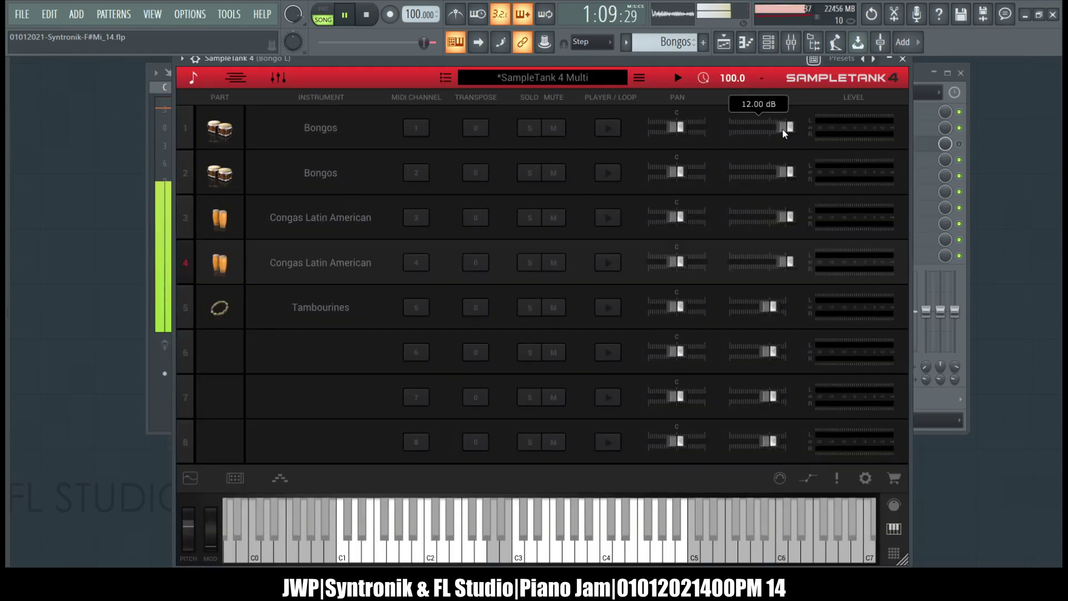
{"action": "left_click_drag", "start_coordinate": [782, 129], "coordinate": [756, 113]}
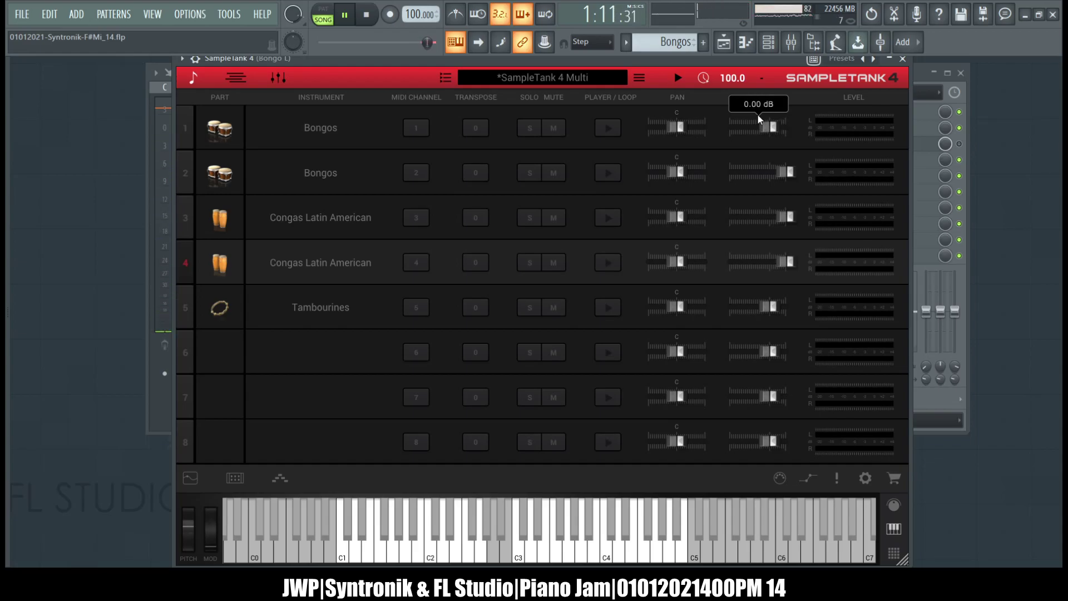
{"action": "mouse_move", "coordinate": [784, 170]}
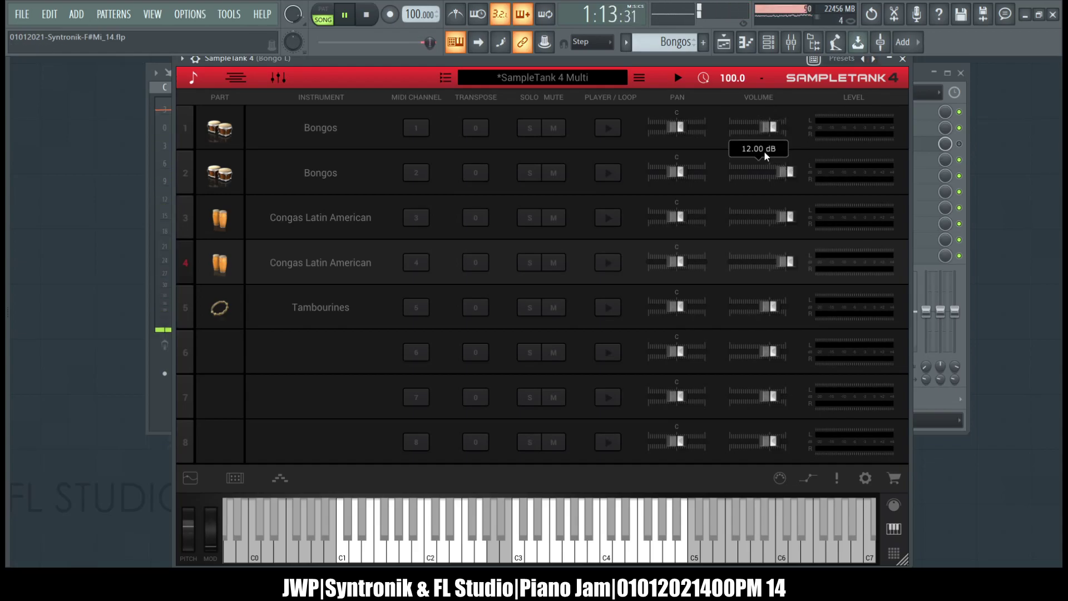
{"action": "left_click", "coordinate": [798, 49]}
{"action": "left_click", "coordinate": [793, 44]}
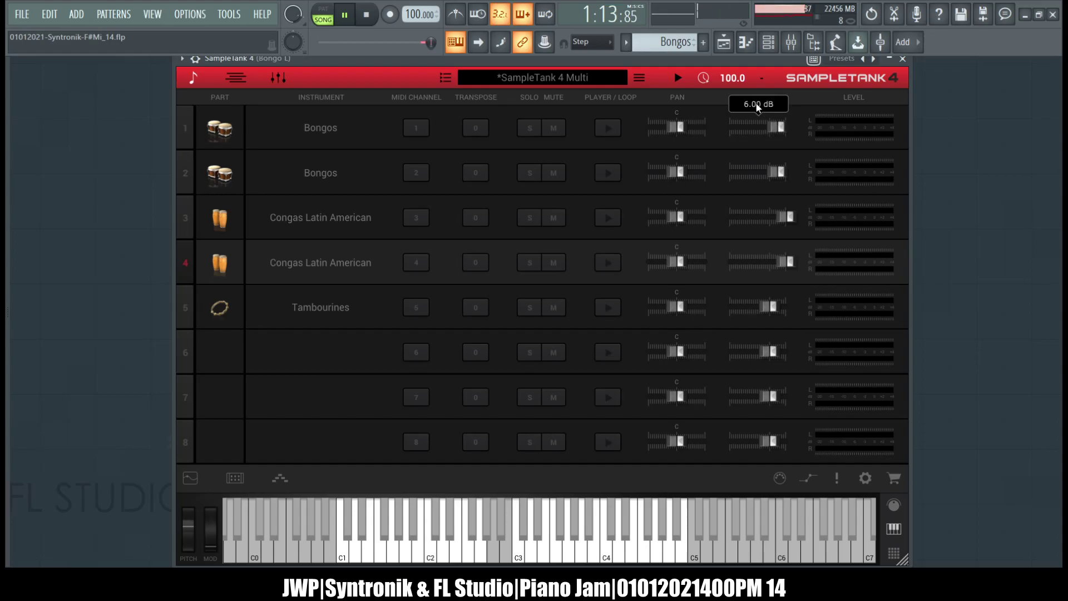
{"action": "double_click", "coordinate": [756, 194]}
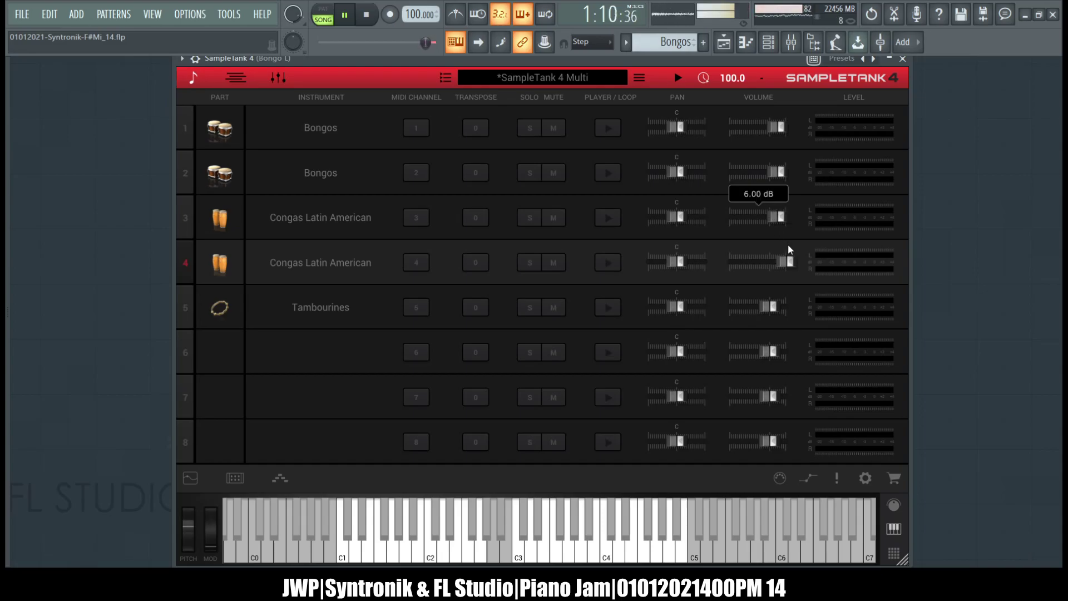
{"action": "mouse_move", "coordinate": [781, 263]}
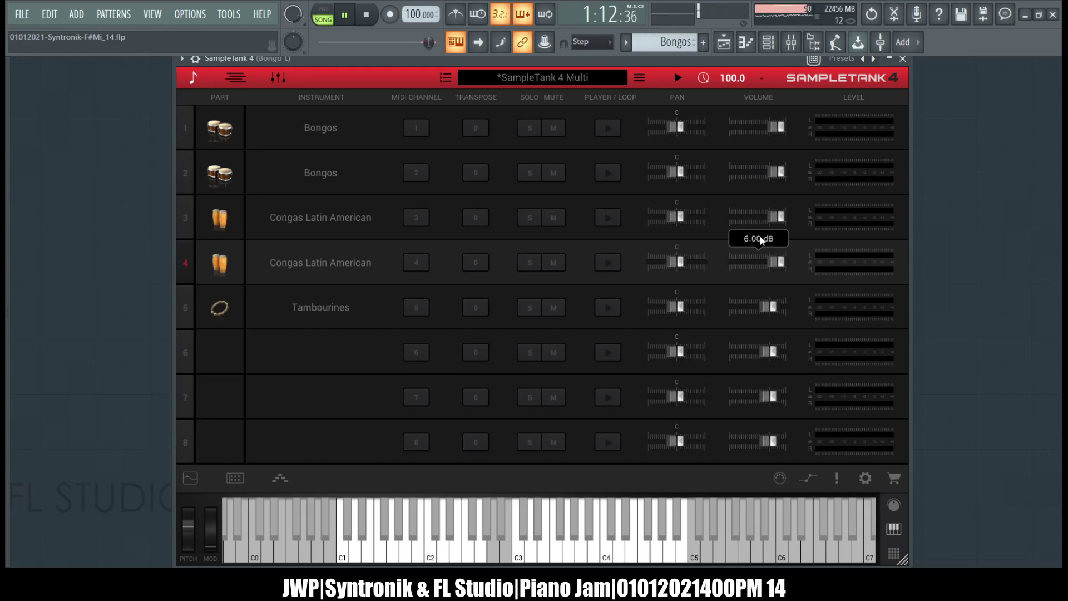
{"action": "left_click", "coordinate": [903, 60]}
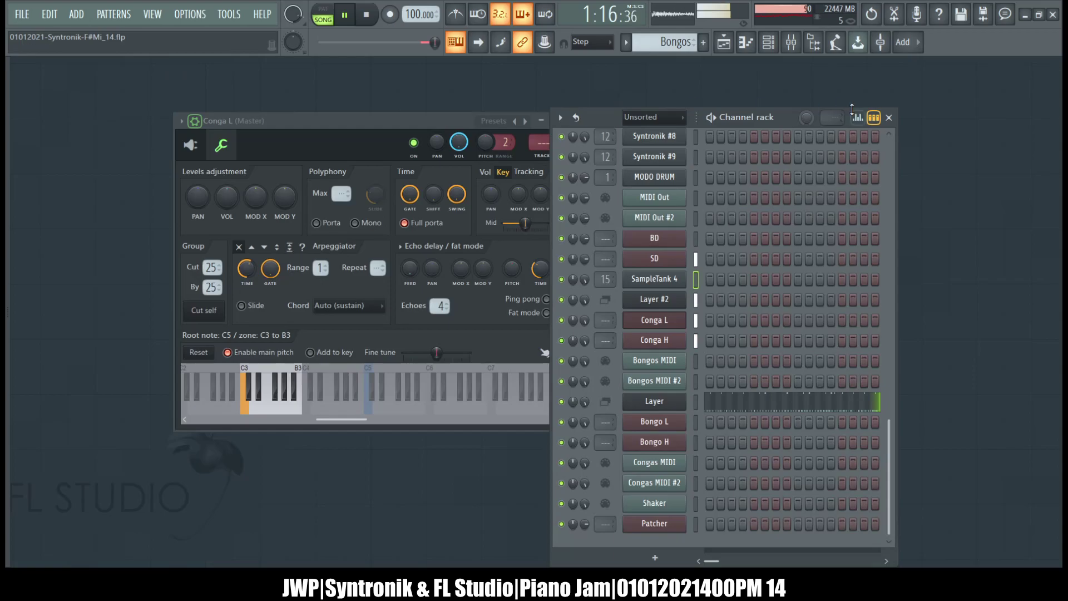
{"action": "left_click", "coordinate": [453, 121]}
{"action": "left_click", "coordinate": [555, 121]}
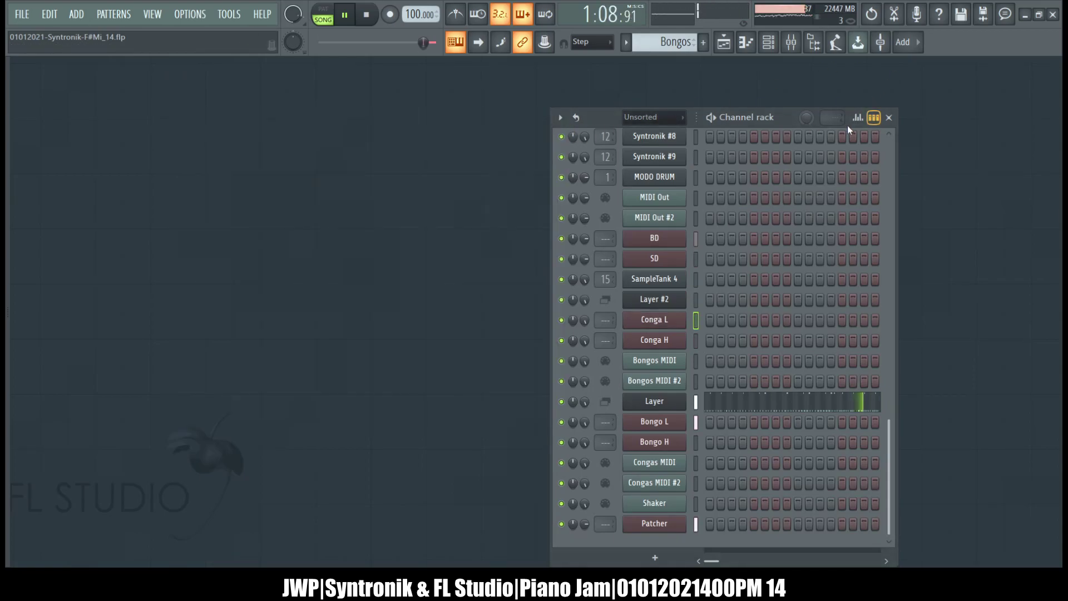
Step: Run Neutron 3's Track Enhance assistant on the Bongo Send track with Toms as the instrument and accept its suggestion
{"action": "left_click", "coordinate": [791, 42]}
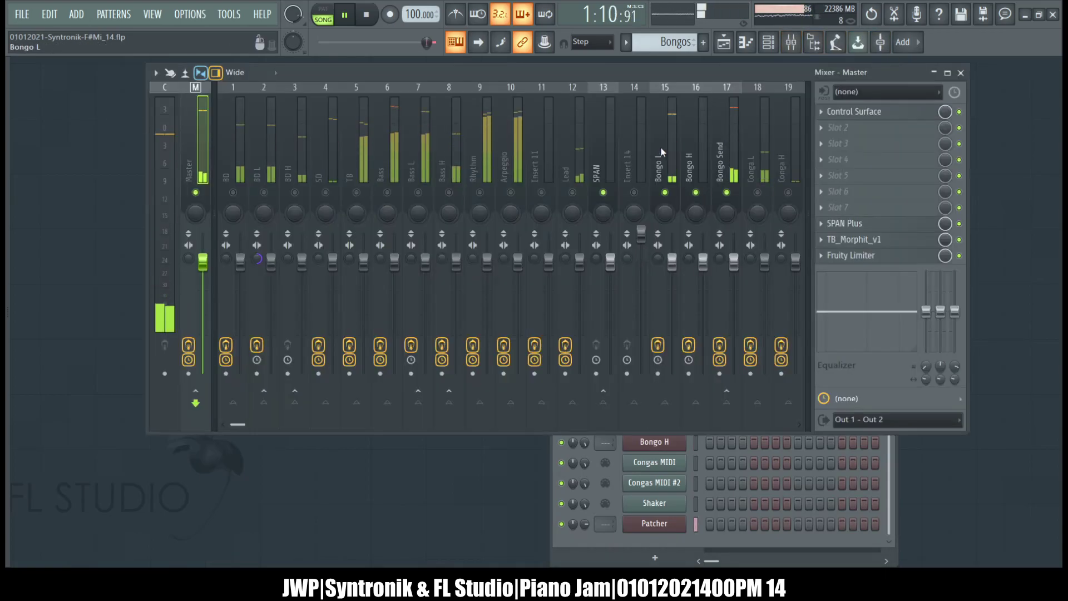
{"action": "left_click", "coordinate": [724, 156]}
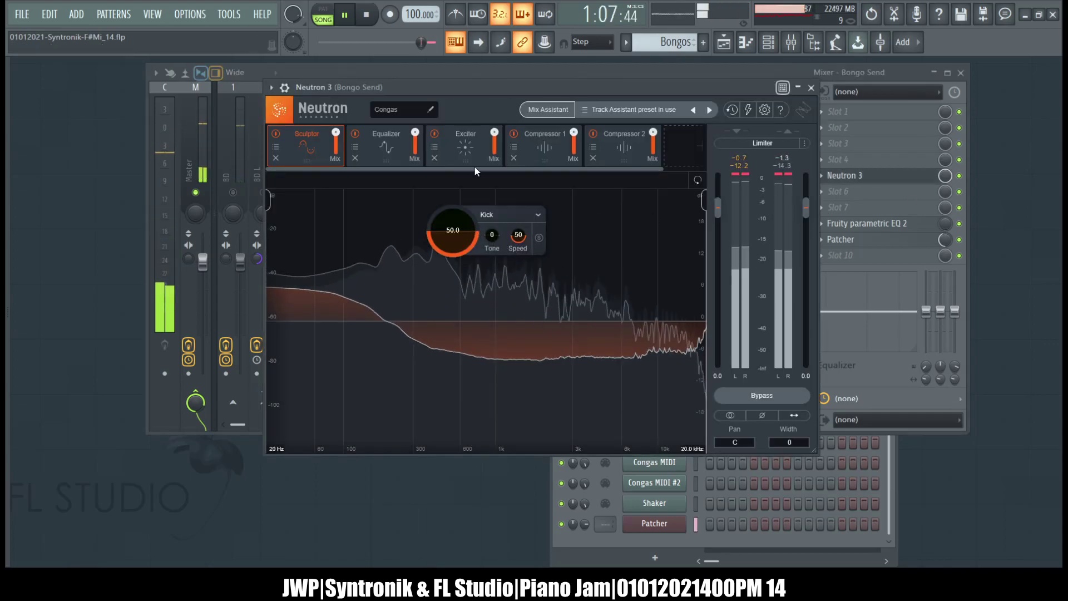
{"action": "left_click", "coordinate": [544, 111]}
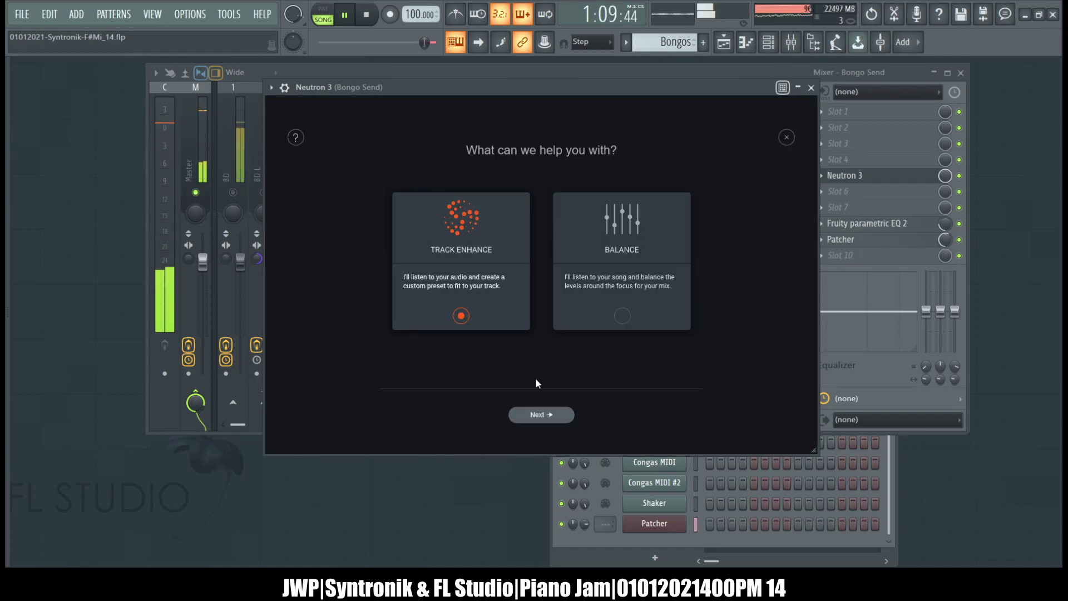
{"action": "left_click", "coordinate": [527, 414]}
{"action": "left_click", "coordinate": [542, 220]}
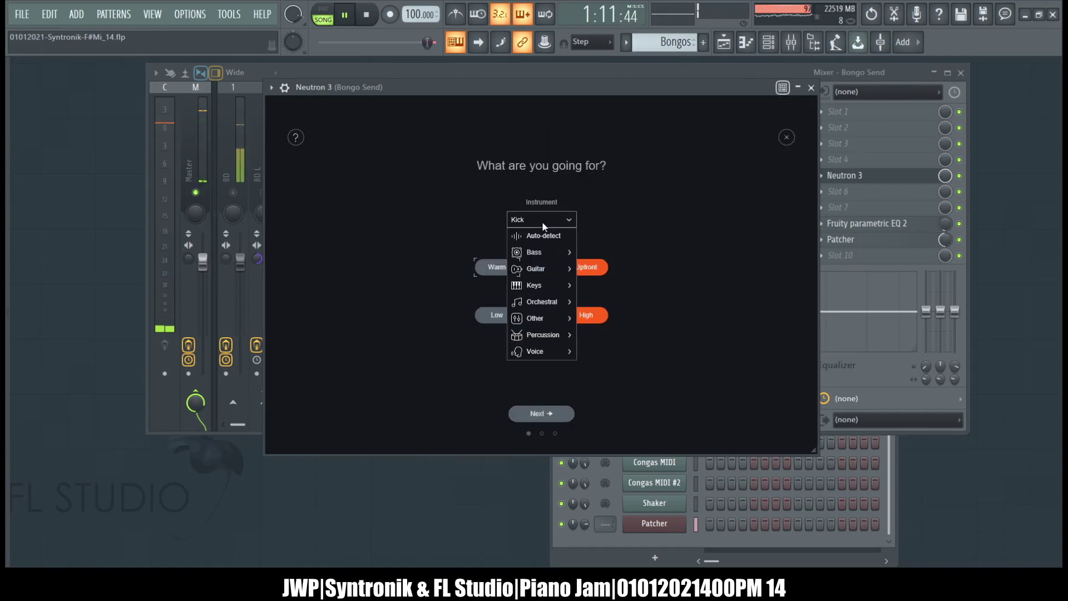
{"action": "mouse_move", "coordinate": [546, 293]}
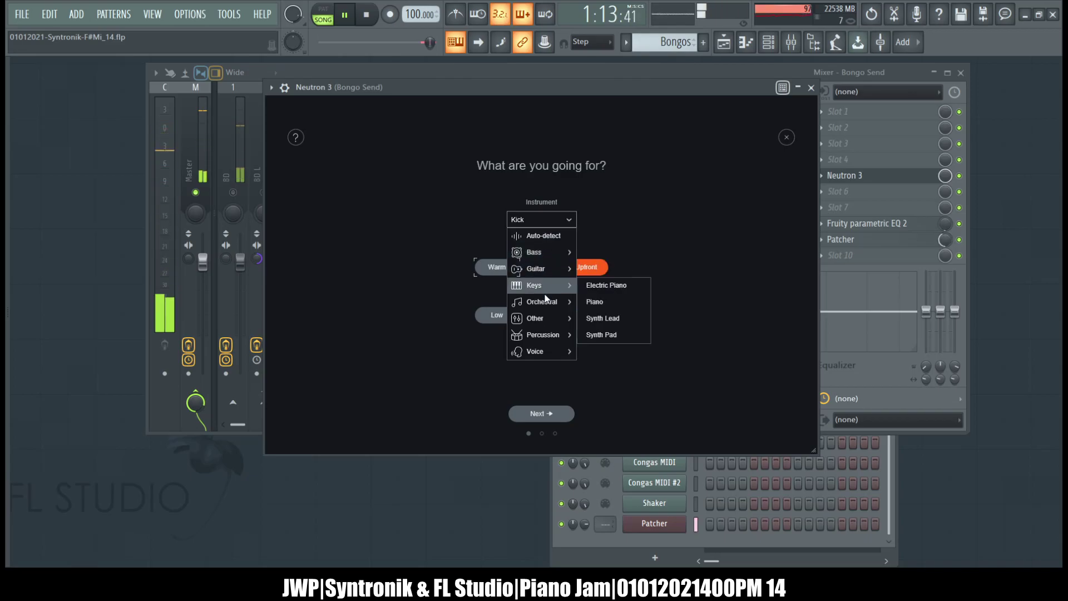
{"action": "mouse_move", "coordinate": [542, 335]}
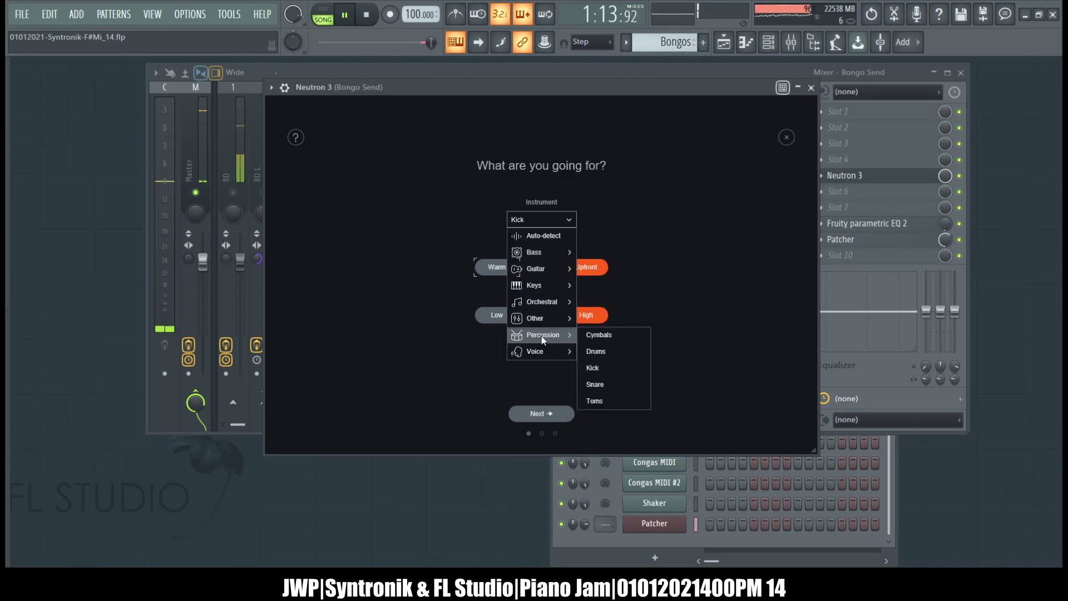
{"action": "left_click", "coordinate": [595, 401]}
{"action": "left_click", "coordinate": [546, 413]}
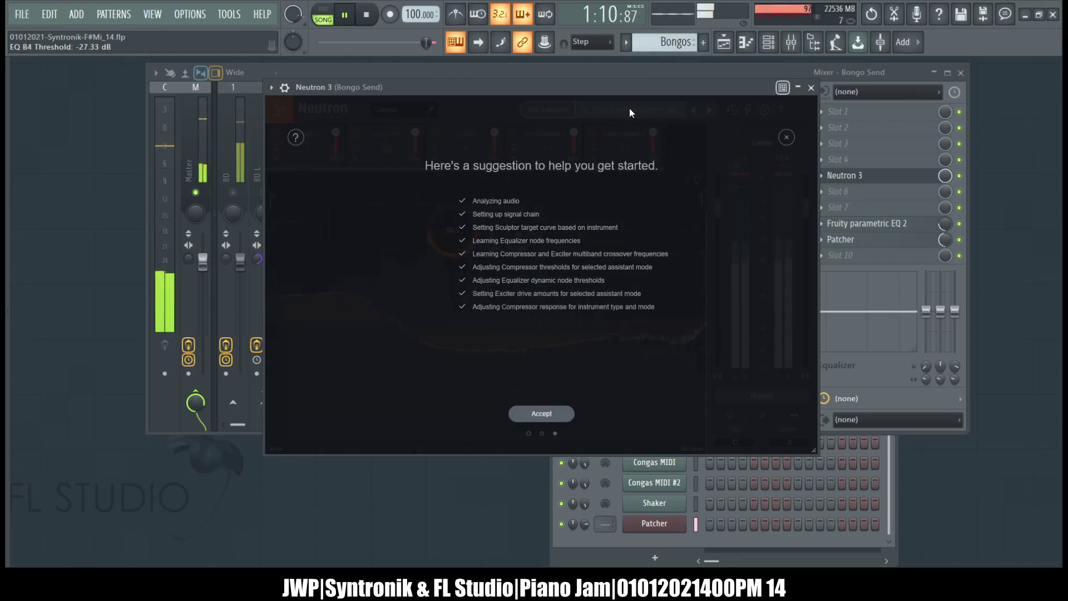
{"action": "left_click", "coordinate": [533, 417]}
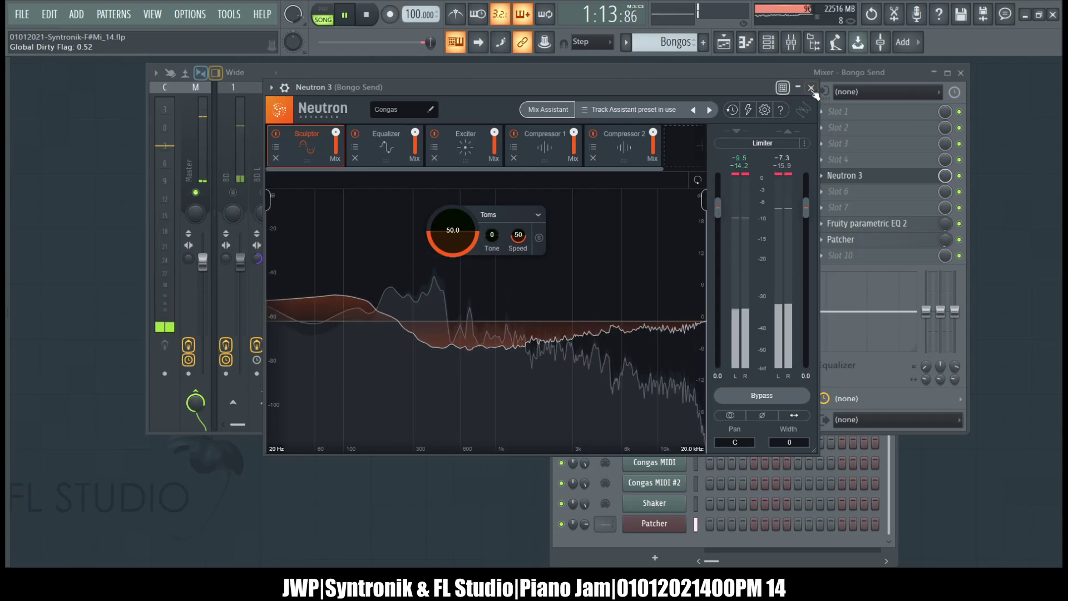
{"action": "left_click", "coordinate": [811, 88]}
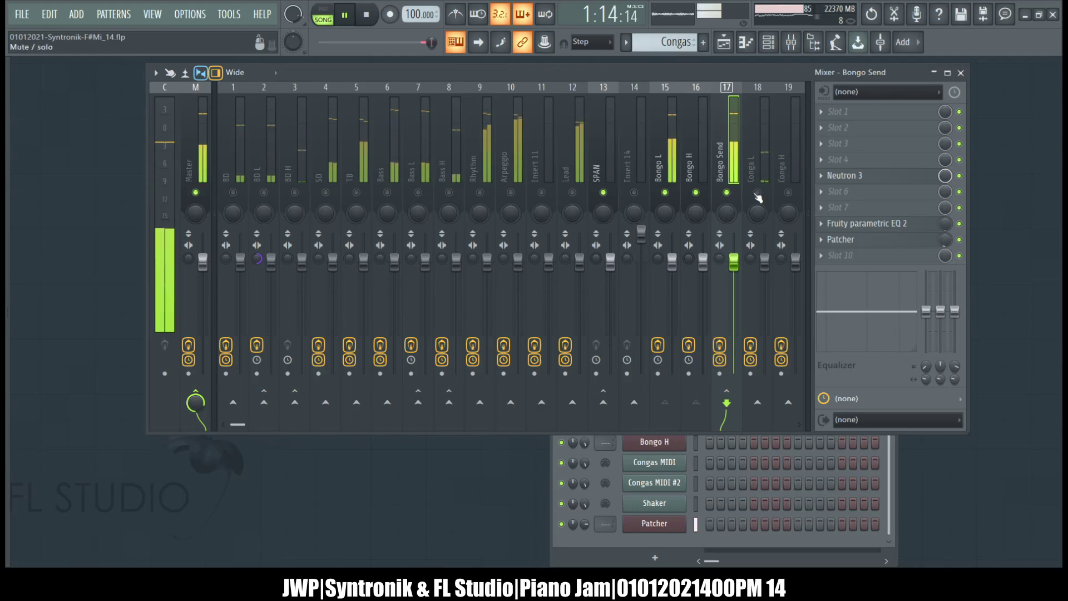
Step: Isolate the Conga L, Conga H and Conga Send mixer tracks and select Conga Send
{"action": "scroll", "coordinate": [728, 177], "scroll_direction": "down", "scroll_amount": 2}
{"action": "scroll", "coordinate": [727, 177], "scroll_direction": "down", "scroll_amount": 4}
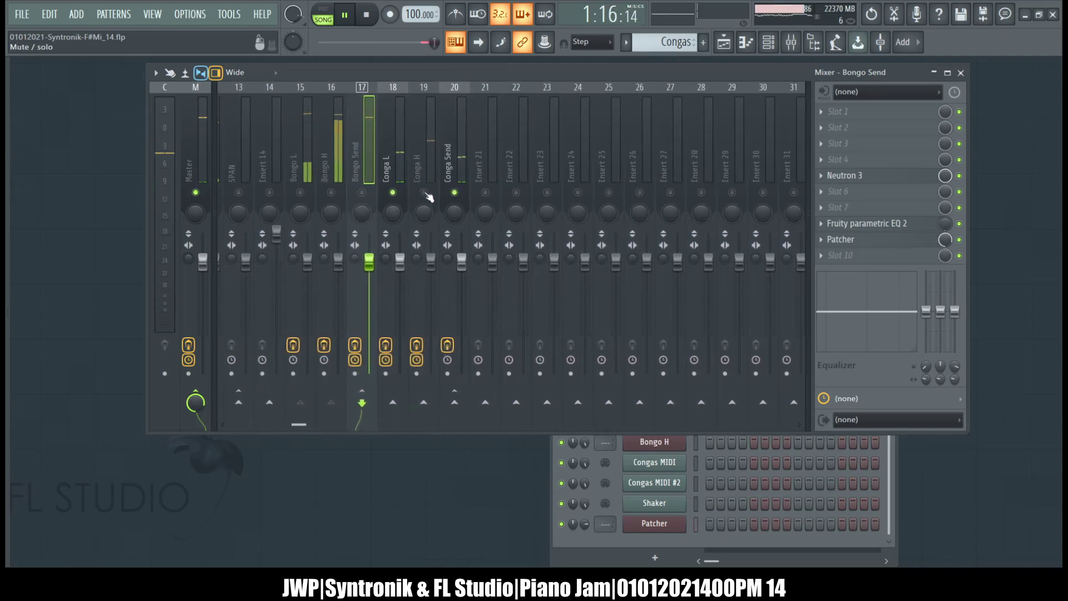
{"action": "left_click", "coordinate": [456, 151]}
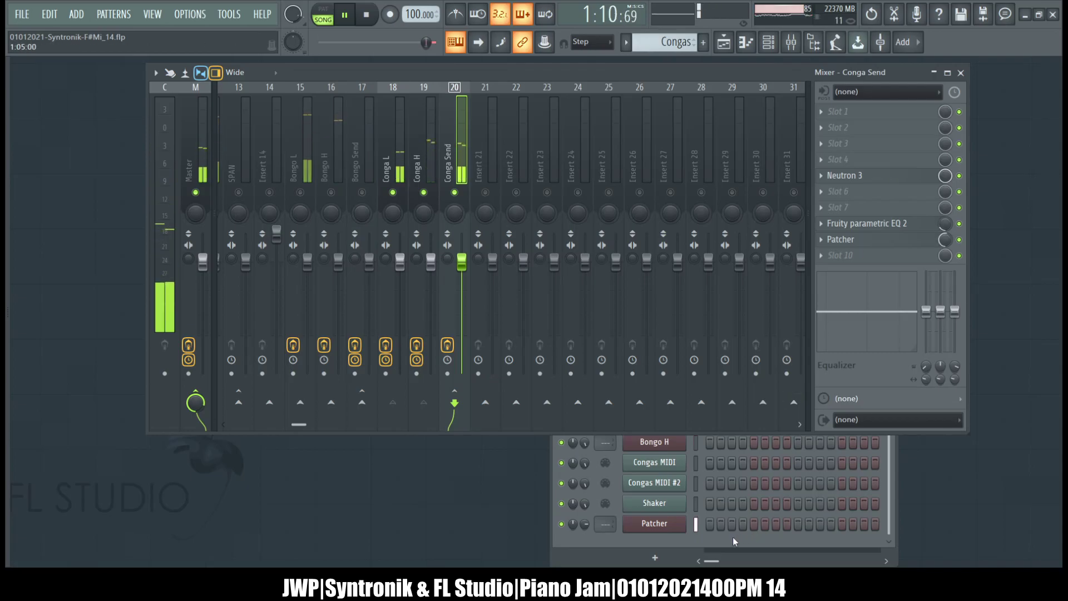
Step: Reload Congas Latin American on SampleTank parts 3 and 4 and show part 4's effects rack
{"action": "left_click", "coordinate": [694, 548]}
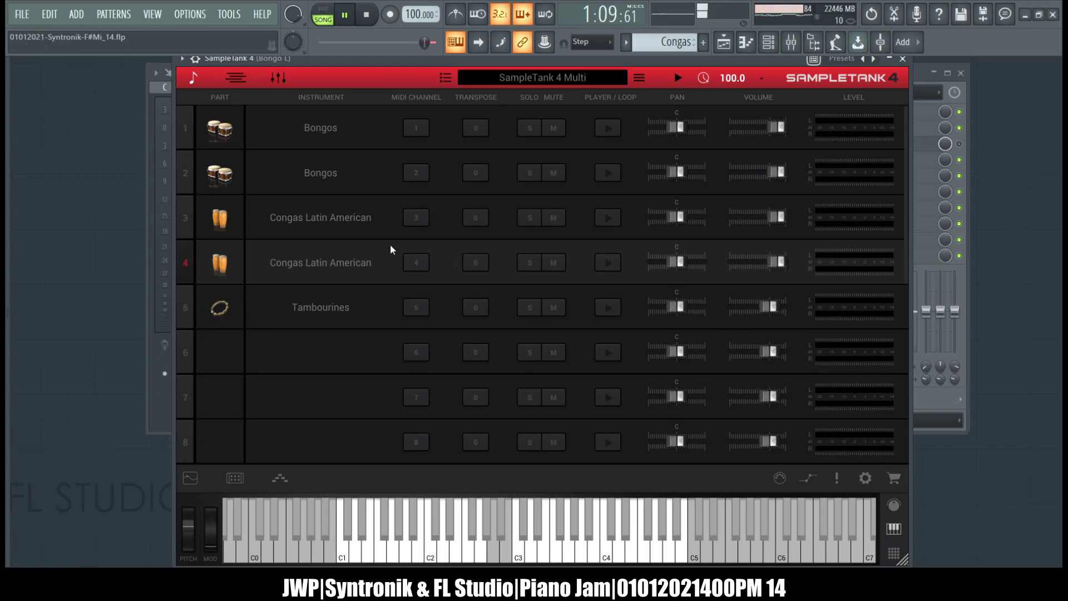
{"action": "left_click", "coordinate": [332, 223]}
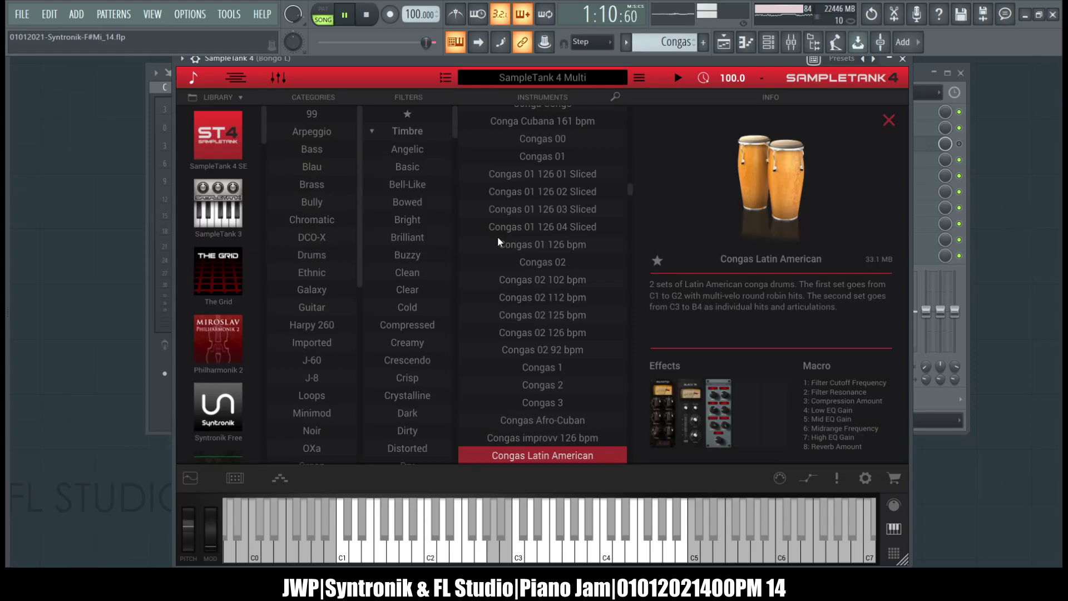
{"action": "double_click", "coordinate": [523, 455]}
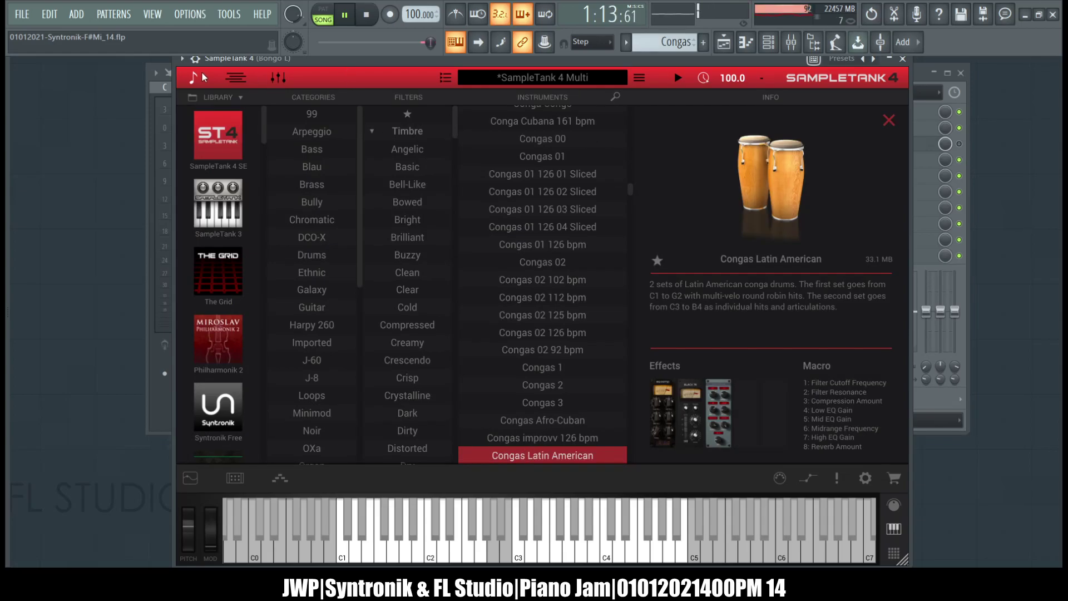
{"action": "left_click", "coordinate": [309, 265]}
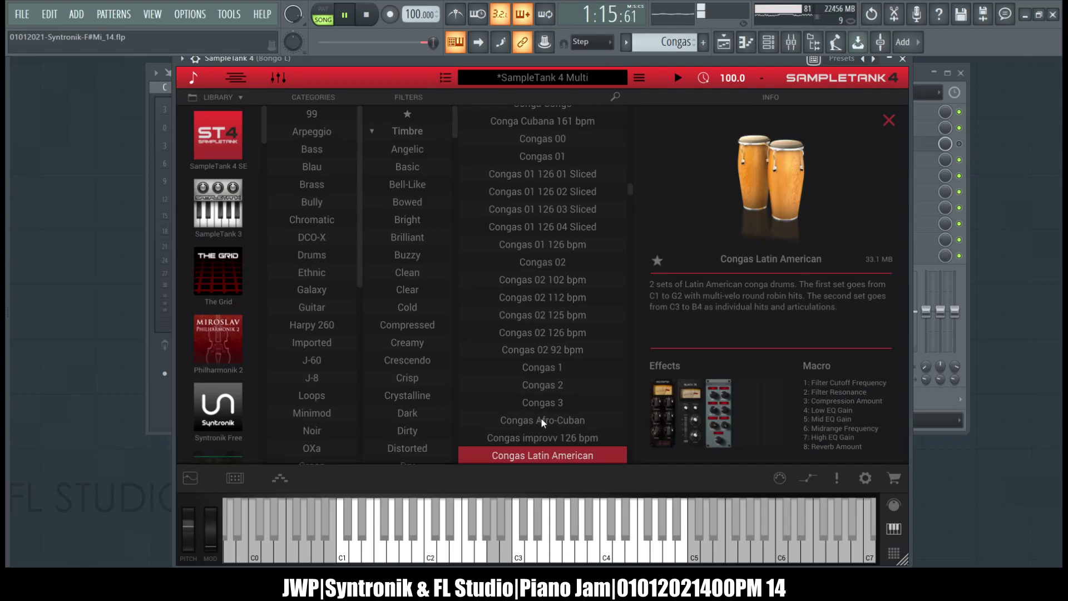
{"action": "double_click", "coordinate": [531, 457]}
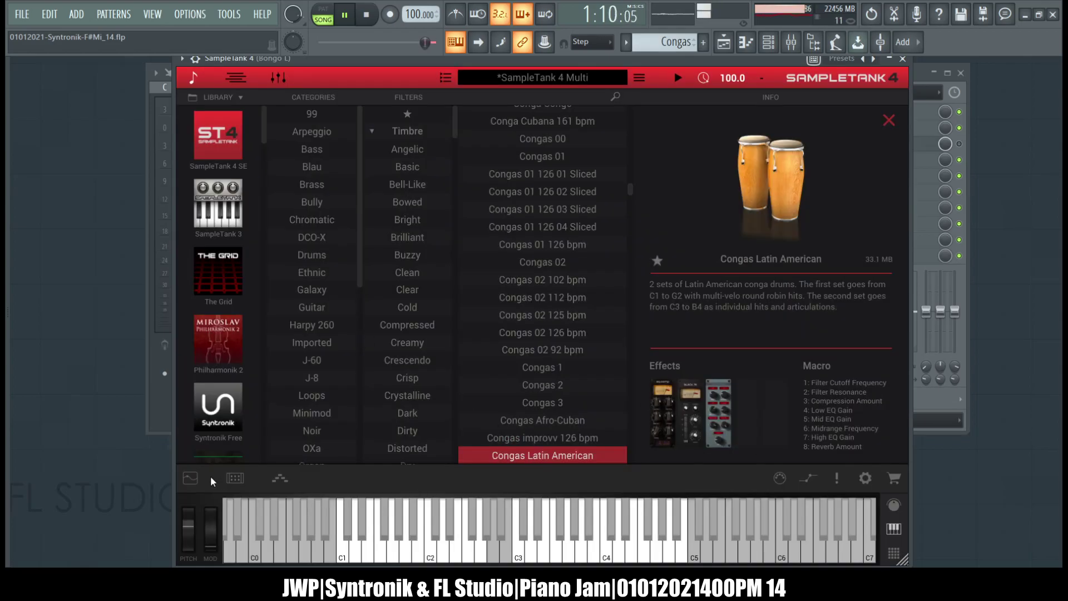
{"action": "left_click", "coordinate": [235, 479]}
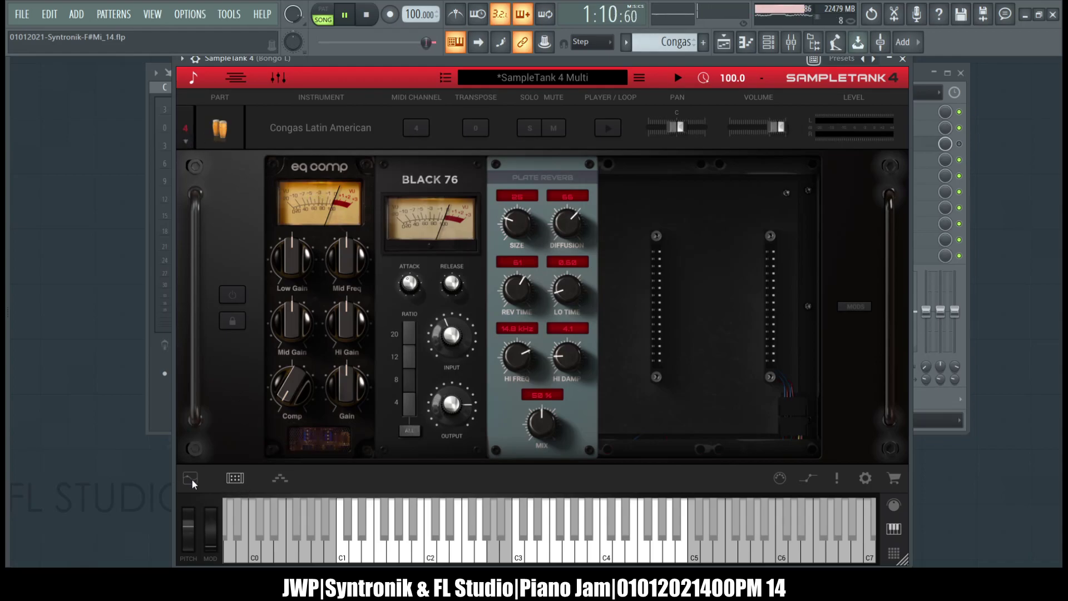
Step: Examine the effects racks of the third SampleTank part, Congas Latin American, and of both Bongos parts
{"action": "left_click", "coordinate": [226, 479]}
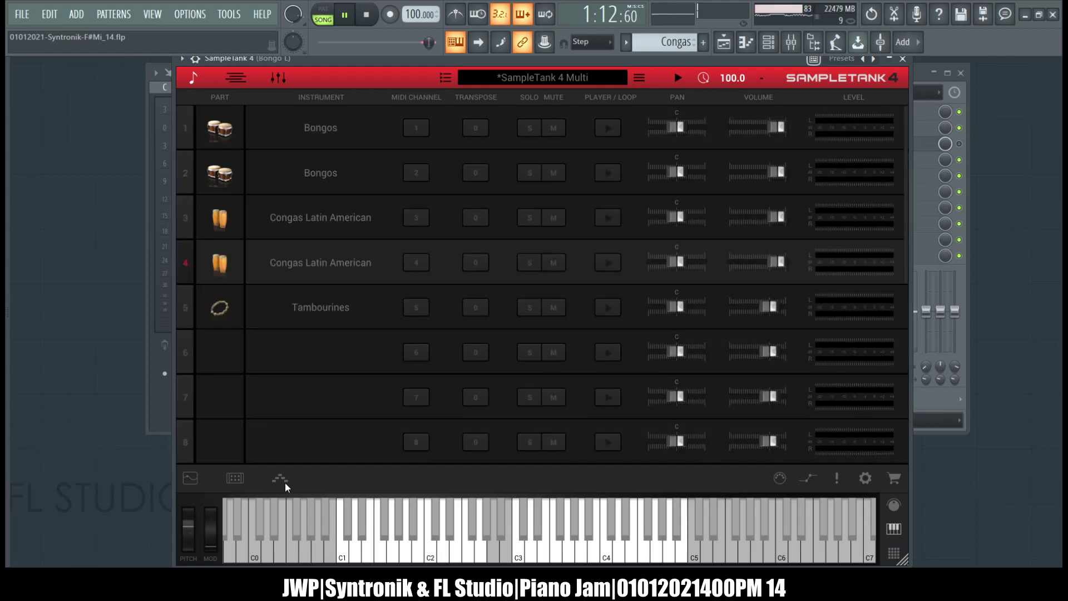
{"action": "left_click", "coordinate": [185, 219]}
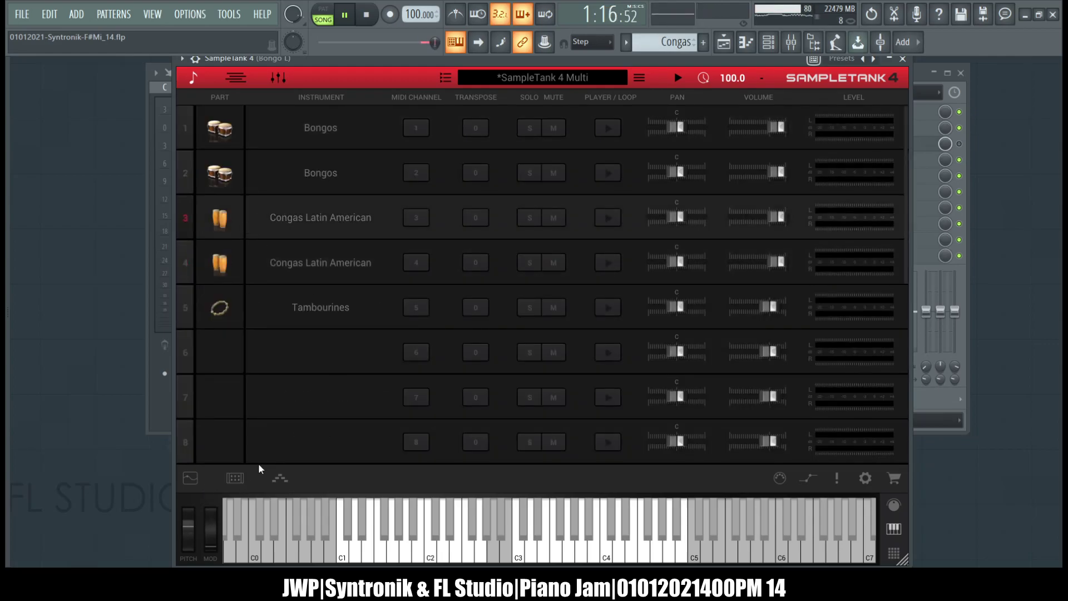
{"action": "left_click", "coordinate": [236, 480]}
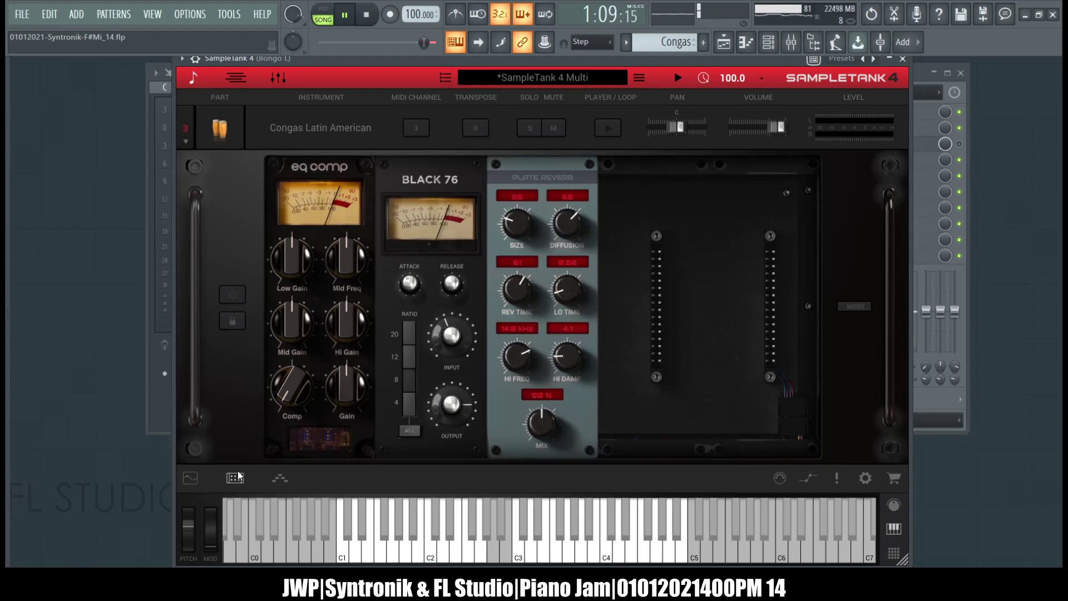
{"action": "left_click", "coordinate": [235, 478]}
{"action": "left_click", "coordinate": [186, 173]}
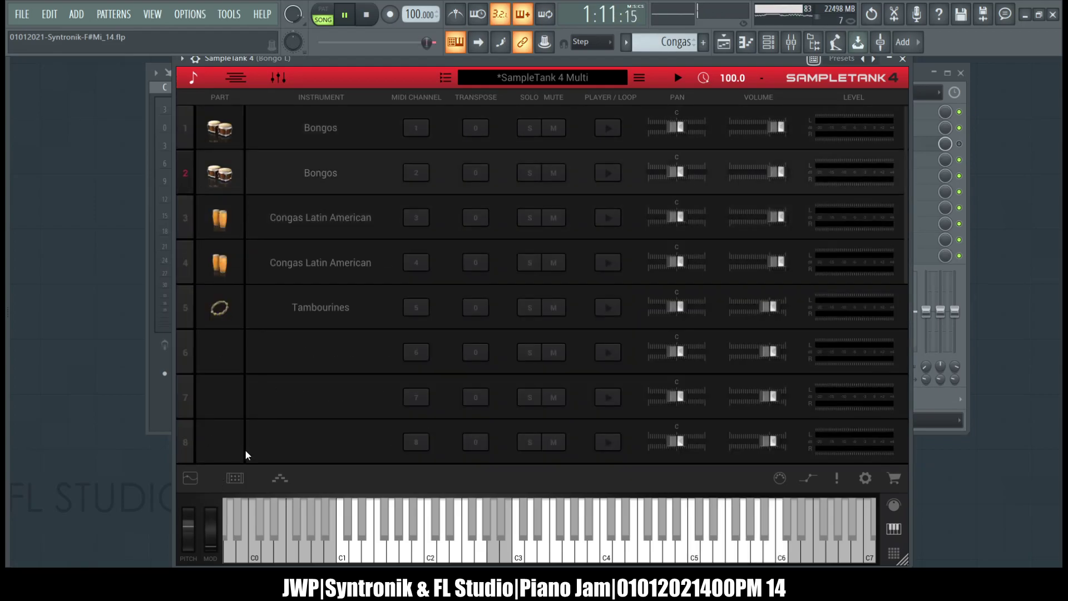
{"action": "left_click", "coordinate": [234, 479]}
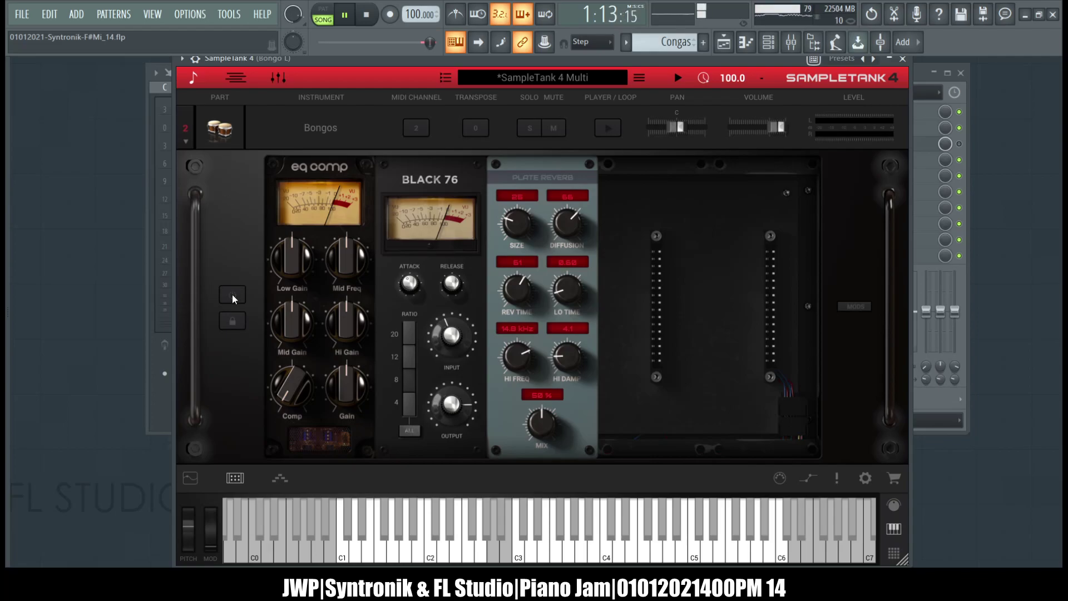
{"action": "left_click", "coordinate": [234, 477]}
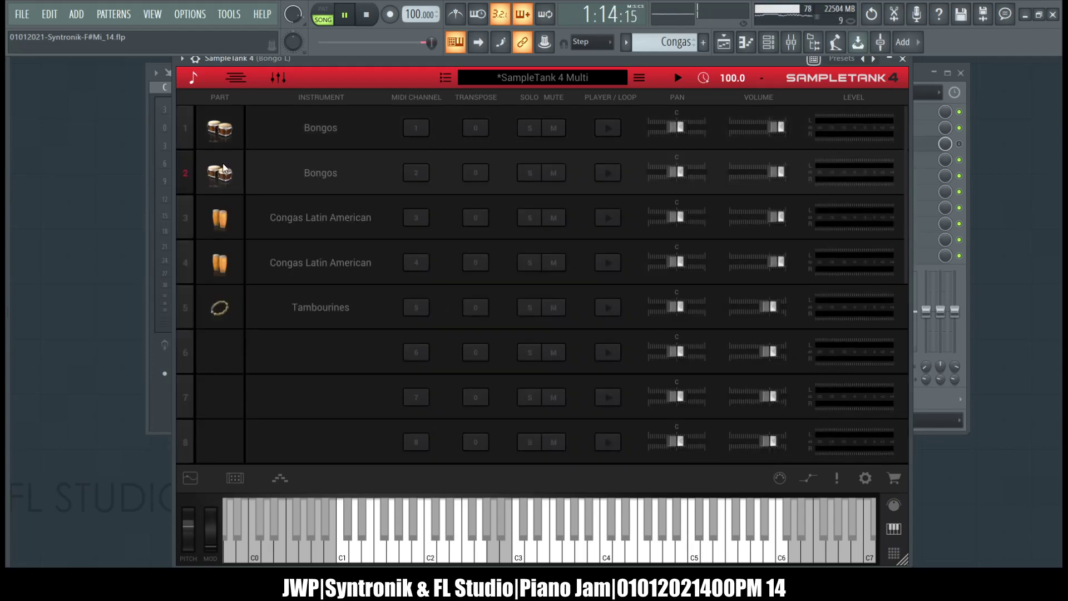
{"action": "left_click", "coordinate": [236, 479]}
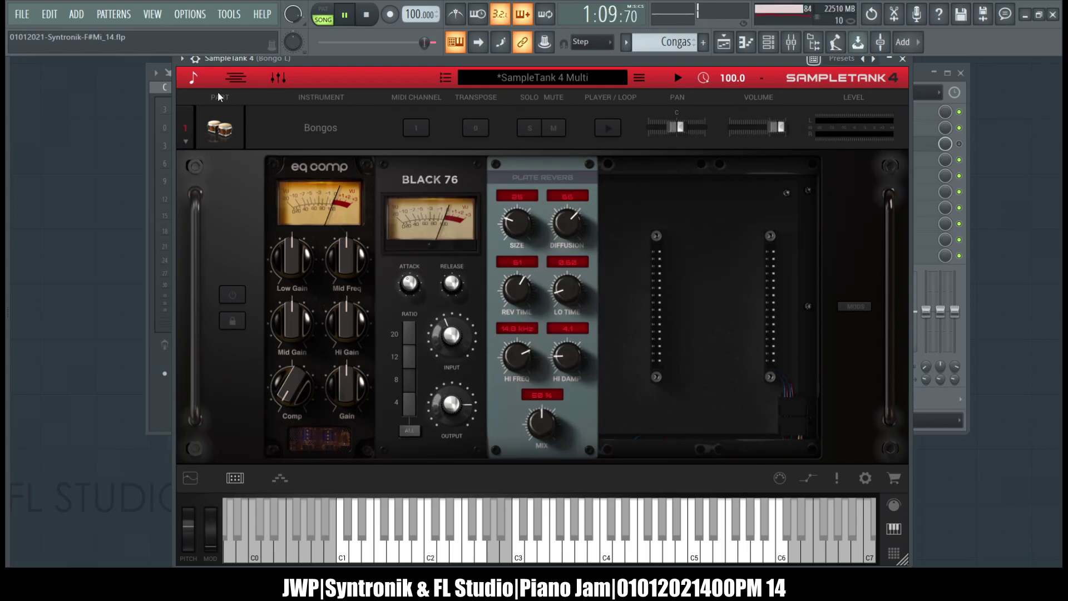
{"action": "left_click", "coordinate": [194, 79]}
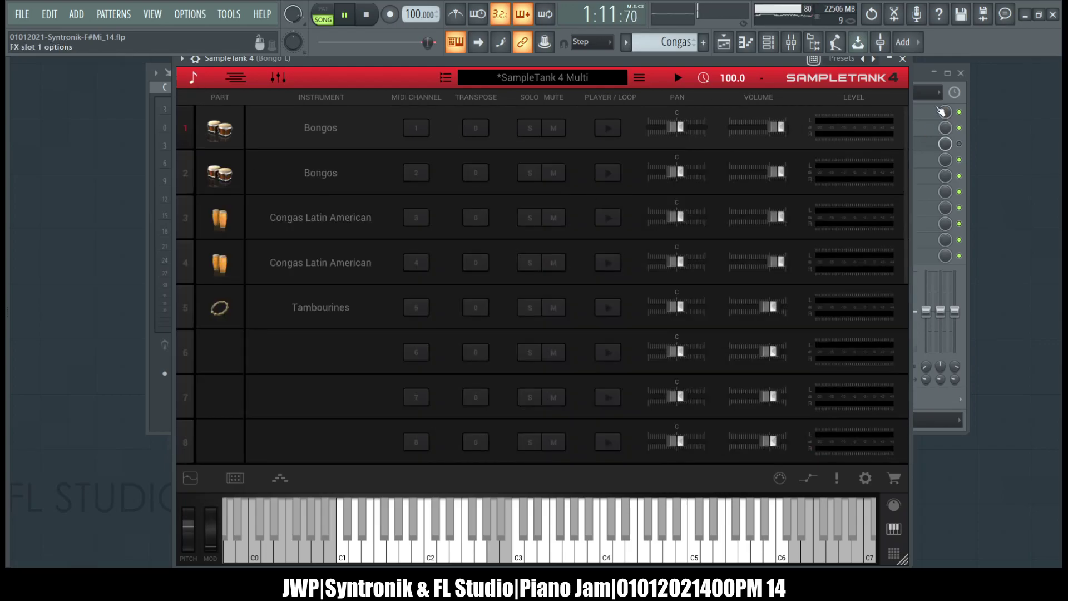
Step: Rerun Neutron 3's Track Enhance assistant on Bongo Send with Toms, Upfront style and High intensity, and accept its suggestion
{"action": "left_click", "coordinate": [921, 79]}
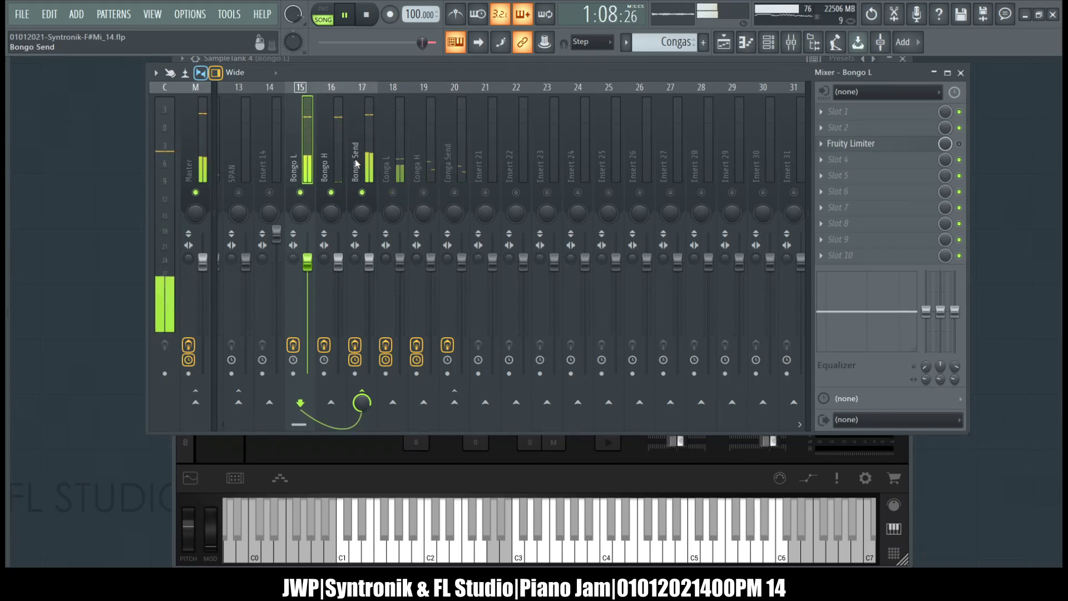
{"action": "left_click", "coordinate": [357, 163]}
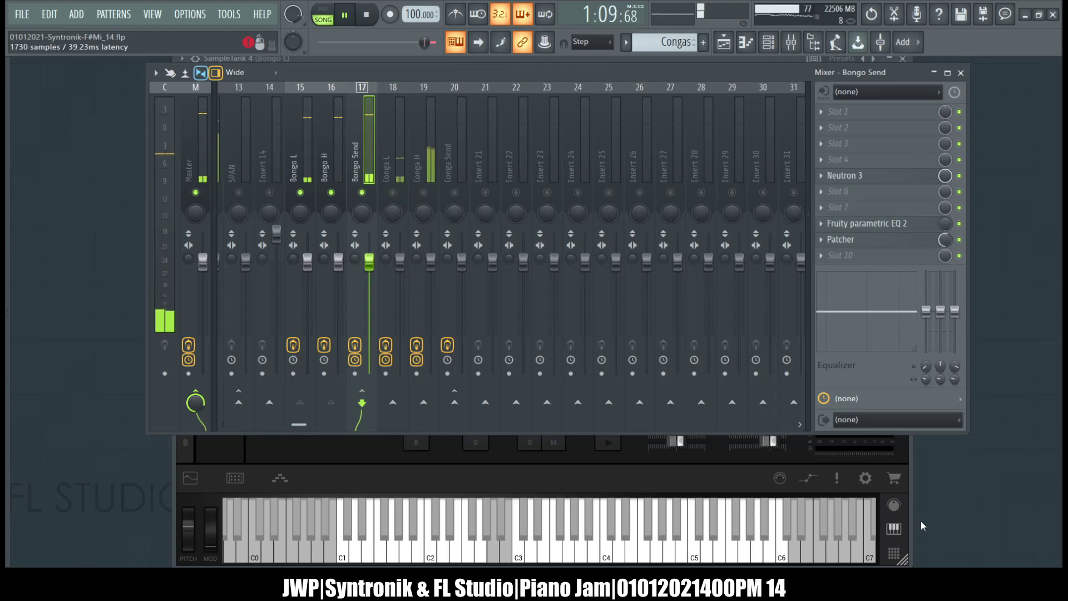
{"action": "left_click", "coordinate": [844, 175]}
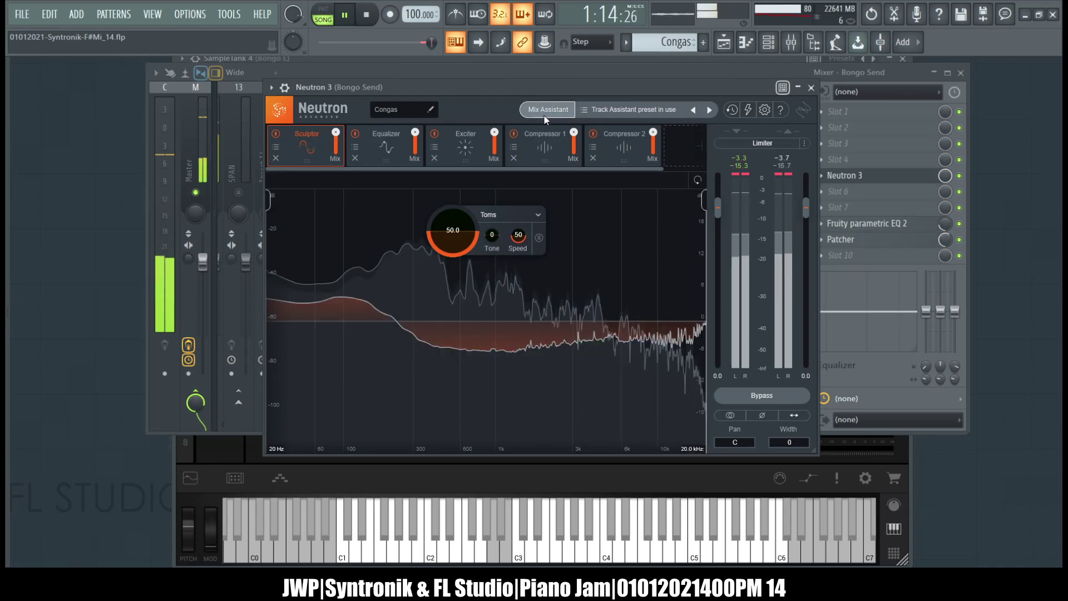
{"action": "left_click", "coordinate": [548, 109]}
{"action": "left_click", "coordinate": [545, 418]}
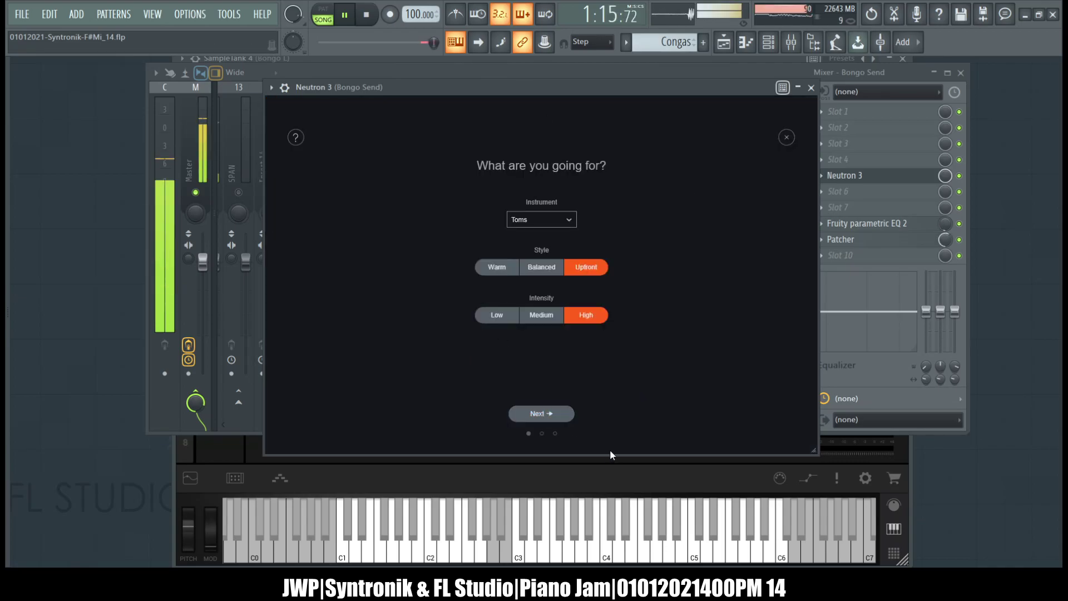
{"action": "left_click", "coordinate": [544, 417]}
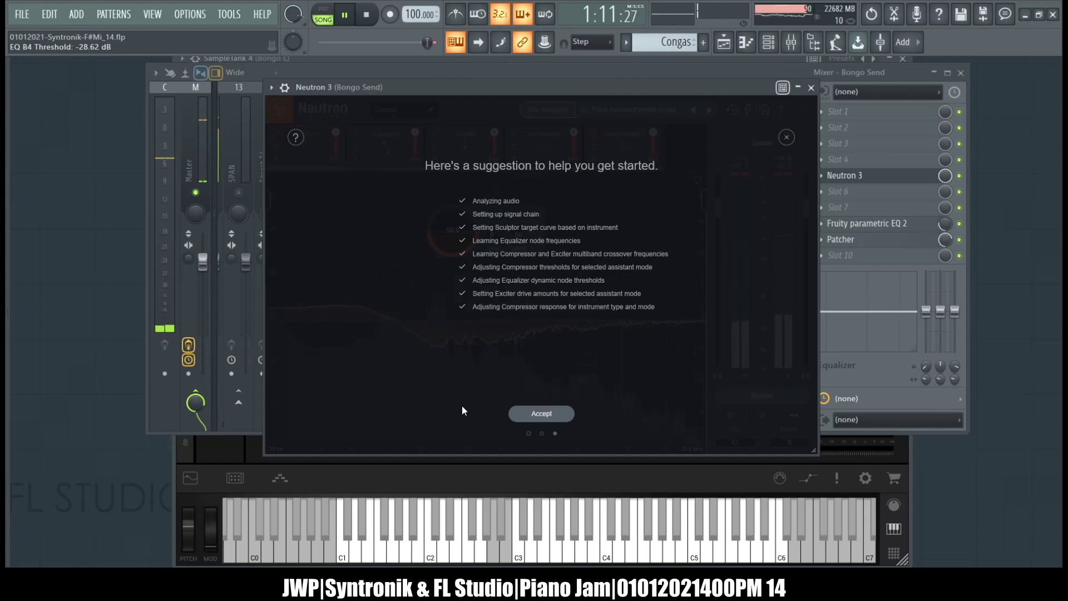
{"action": "left_click", "coordinate": [536, 413]}
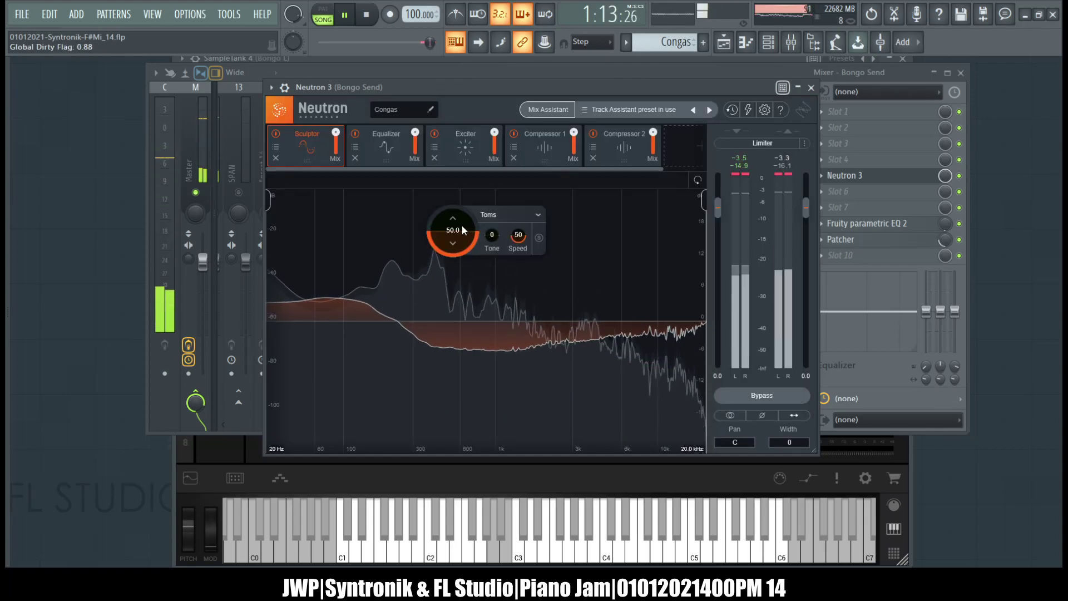
Step: Try a lower Sculptor amount and restore it to 50.0, set the Exciter's middle band to 5.3, and close Neutron 3
{"action": "left_click_drag", "start_coordinate": [453, 246], "coordinate": [453, 261]}
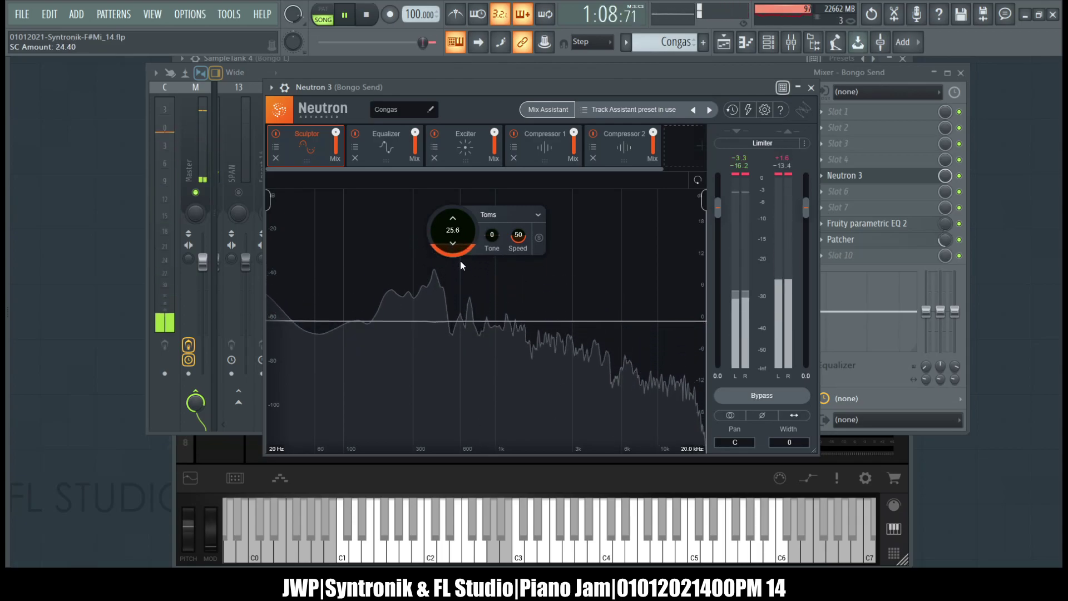
{"action": "left_click_drag", "start_coordinate": [460, 261], "coordinate": [459, 231]}
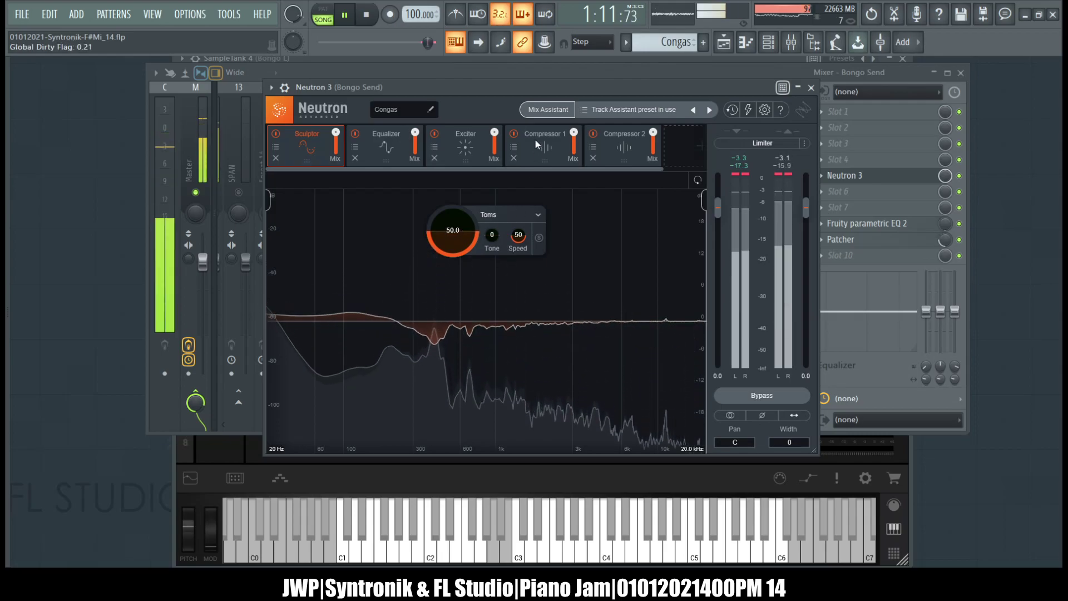
{"action": "left_click", "coordinate": [454, 148]}
{"action": "left_click_drag", "start_coordinate": [459, 295], "coordinate": [463, 344]}
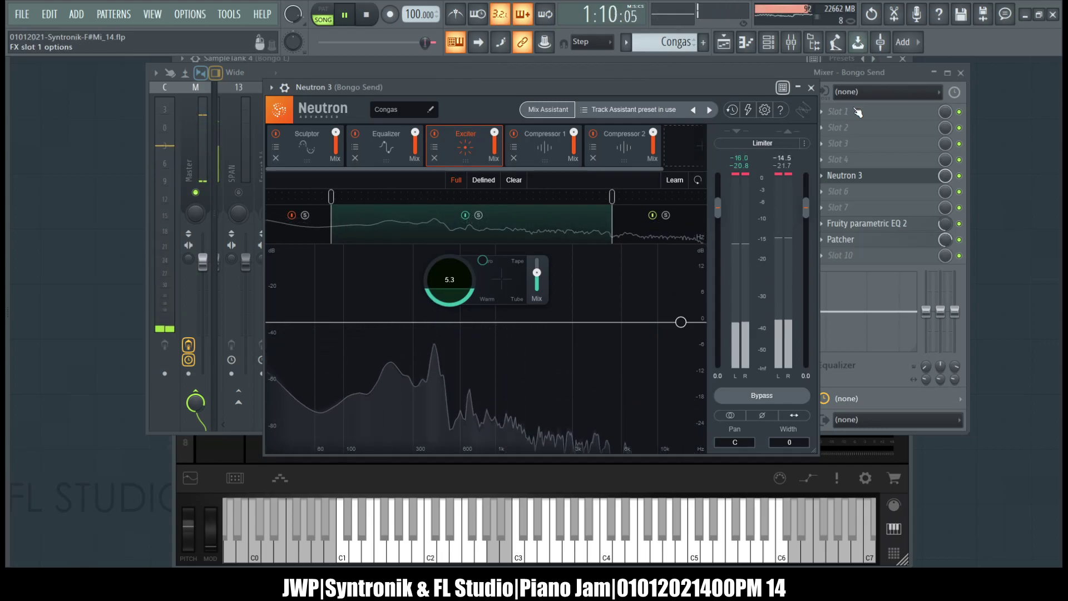
{"action": "left_click", "coordinate": [811, 87]}
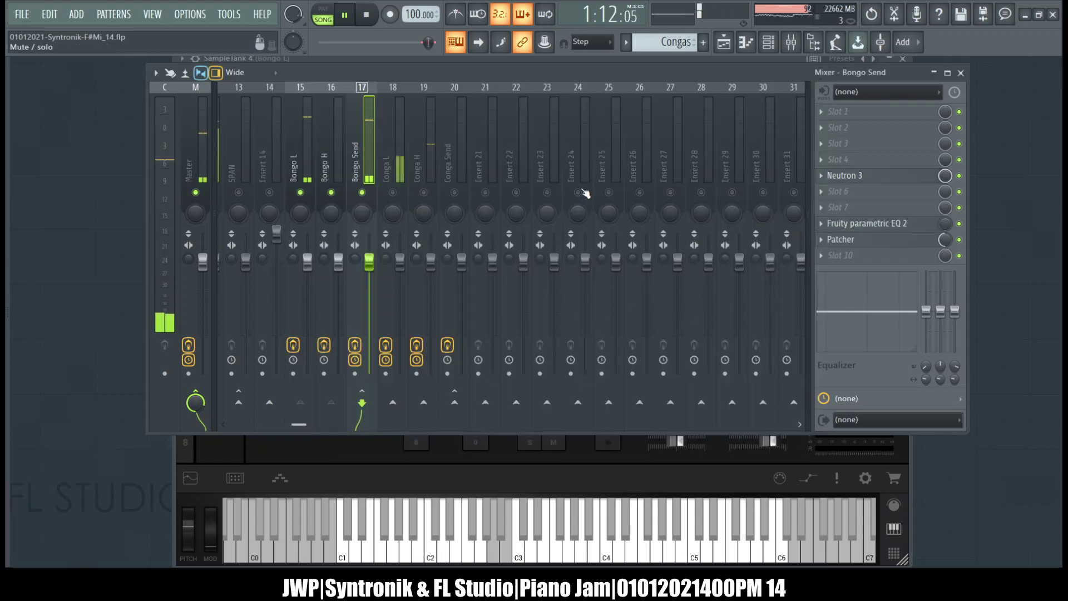
Step: Isolate the Conga L, Conga H and Conga Send mixer tracks and review the conga notes of Layer #2 in the piano roll
{"action": "left_click", "coordinate": [397, 199]}
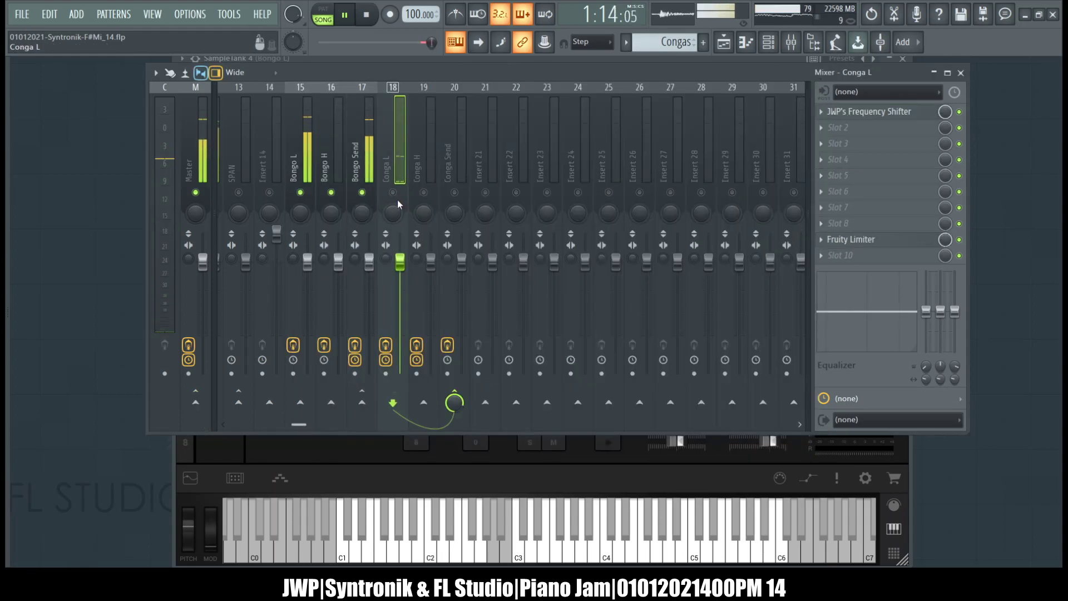
{"action": "left_click", "coordinate": [424, 193]}
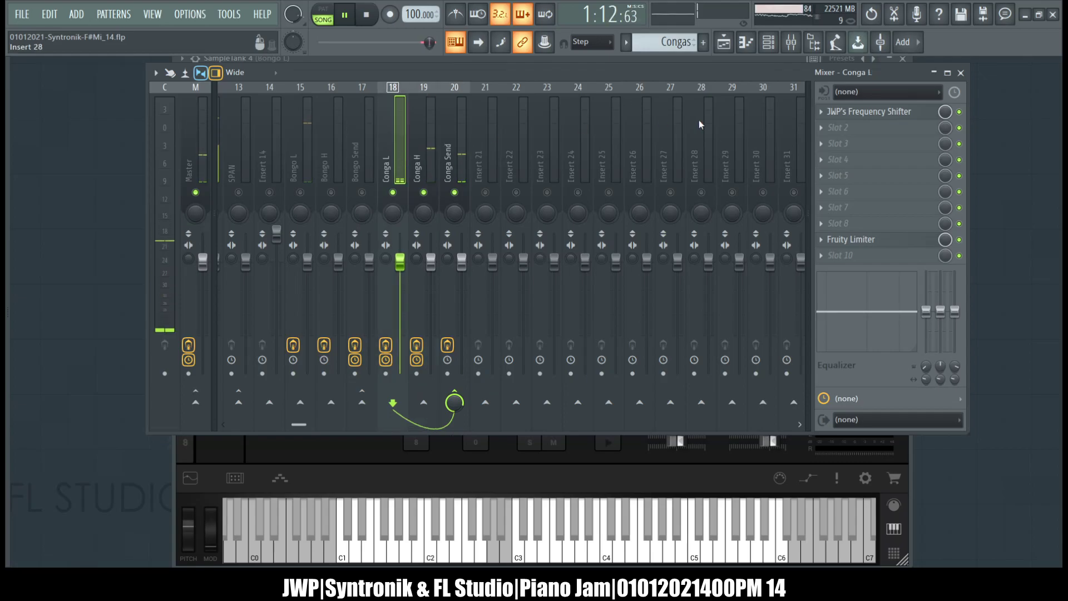
{"action": "left_click", "coordinate": [746, 41]}
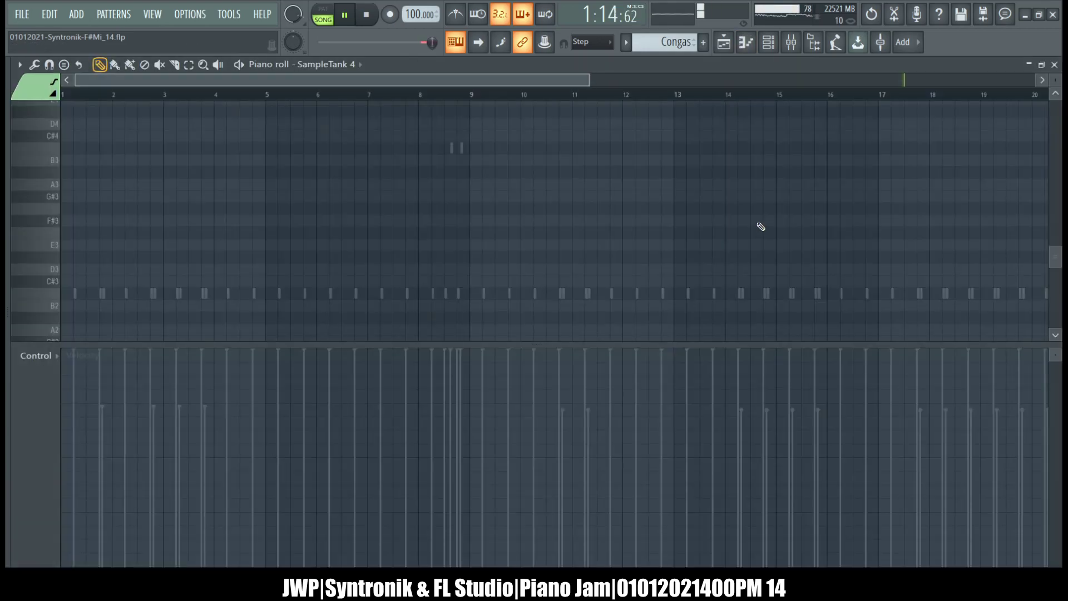
{"action": "left_click", "coordinate": [768, 42]}
{"action": "left_click", "coordinate": [806, 301]}
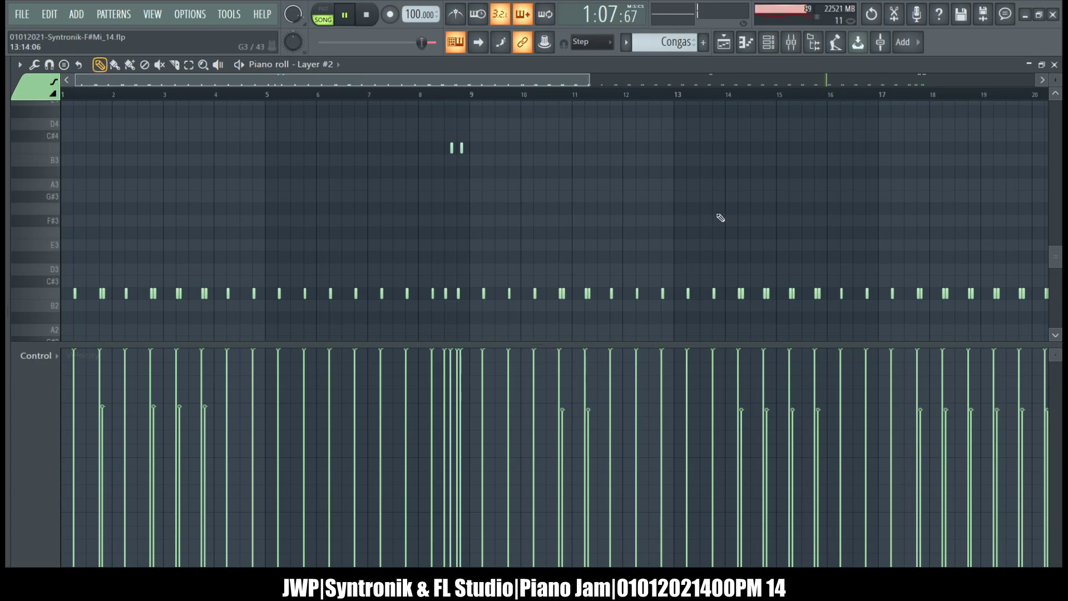
{"action": "scroll", "coordinate": [718, 217], "scroll_direction": "down", "scroll_amount": 5}
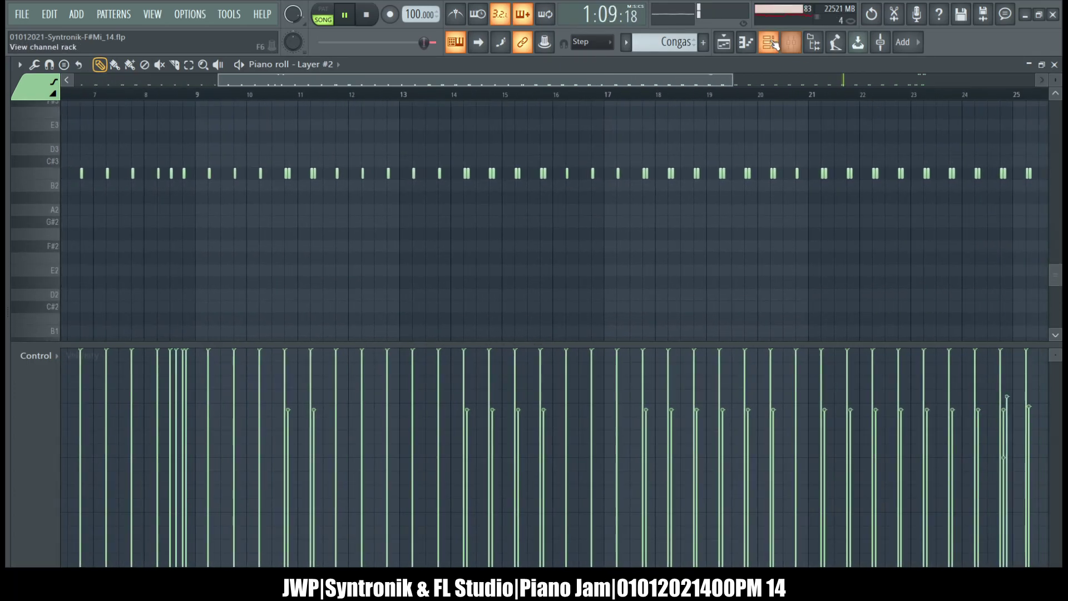
{"action": "left_click", "coordinate": [768, 44]}
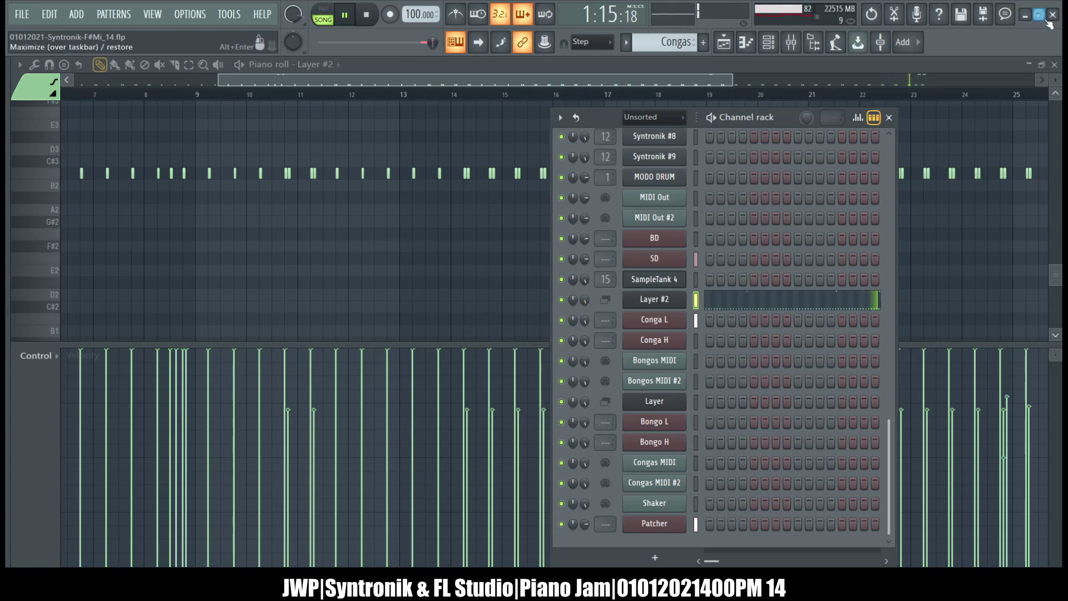
{"action": "left_click", "coordinate": [1054, 65]}
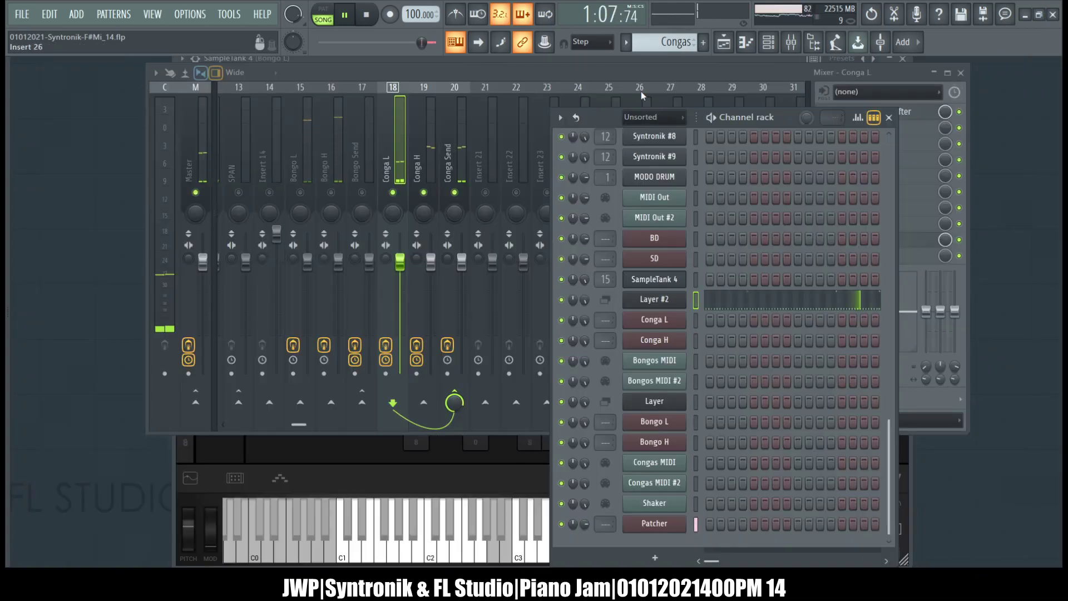
{"action": "left_click", "coordinate": [805, 91]}
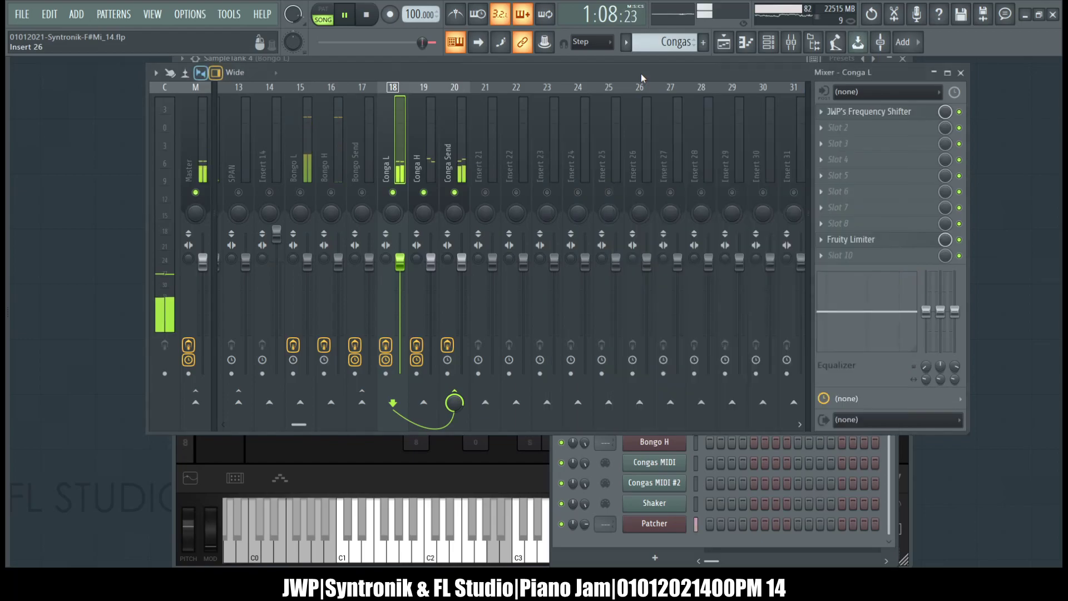
Step: Switch off the Fruity Limiter on Conga L and start Neutron 3's Track Enhance assistant on Conga Send
{"action": "left_click", "coordinate": [959, 240]}
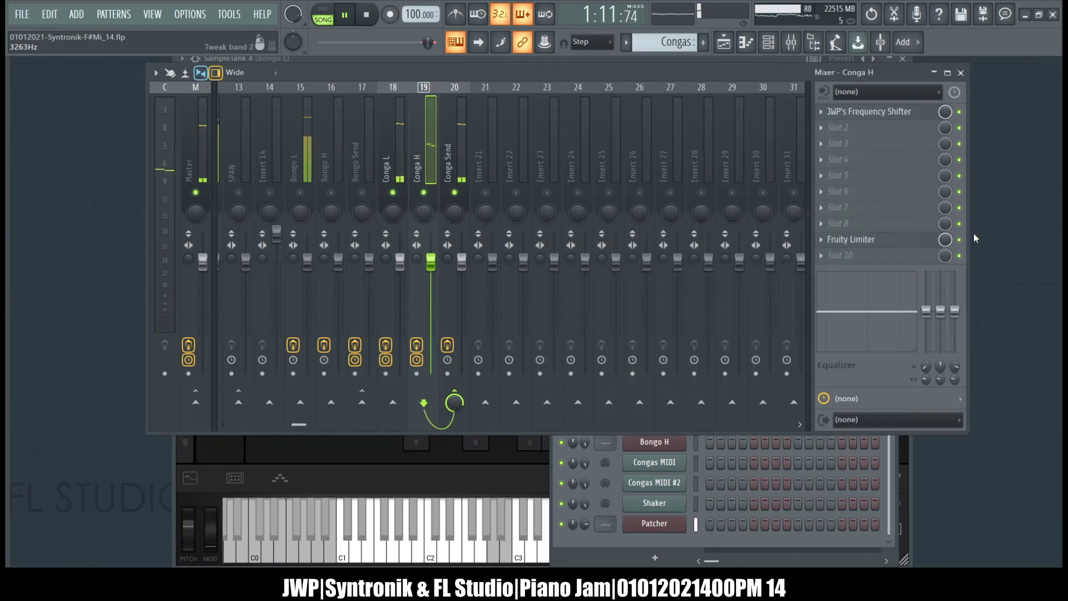
{"action": "left_click", "coordinate": [455, 132]}
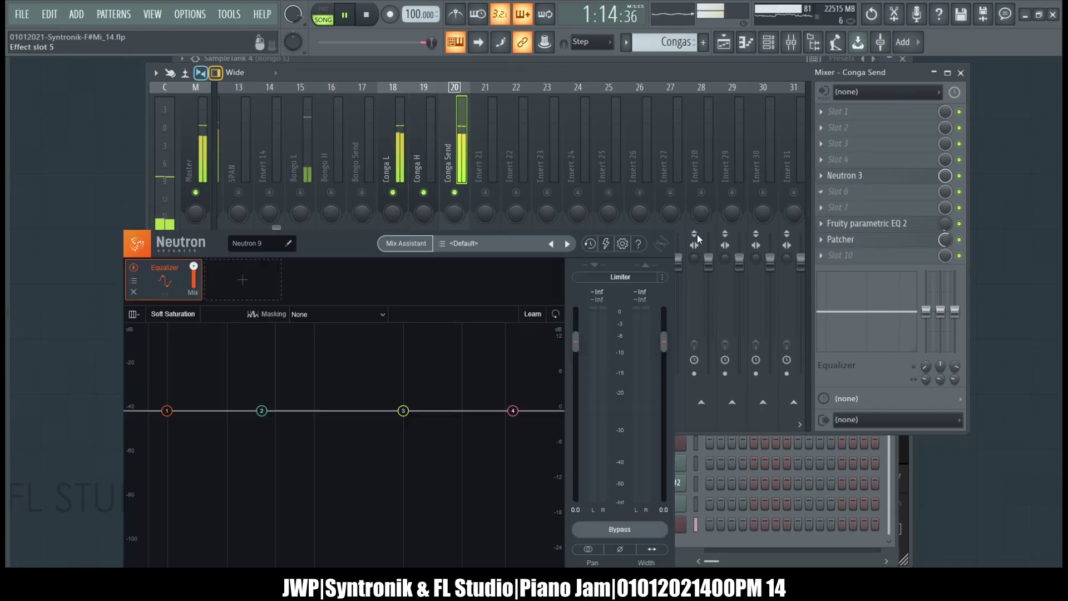
{"action": "left_click", "coordinate": [408, 244]}
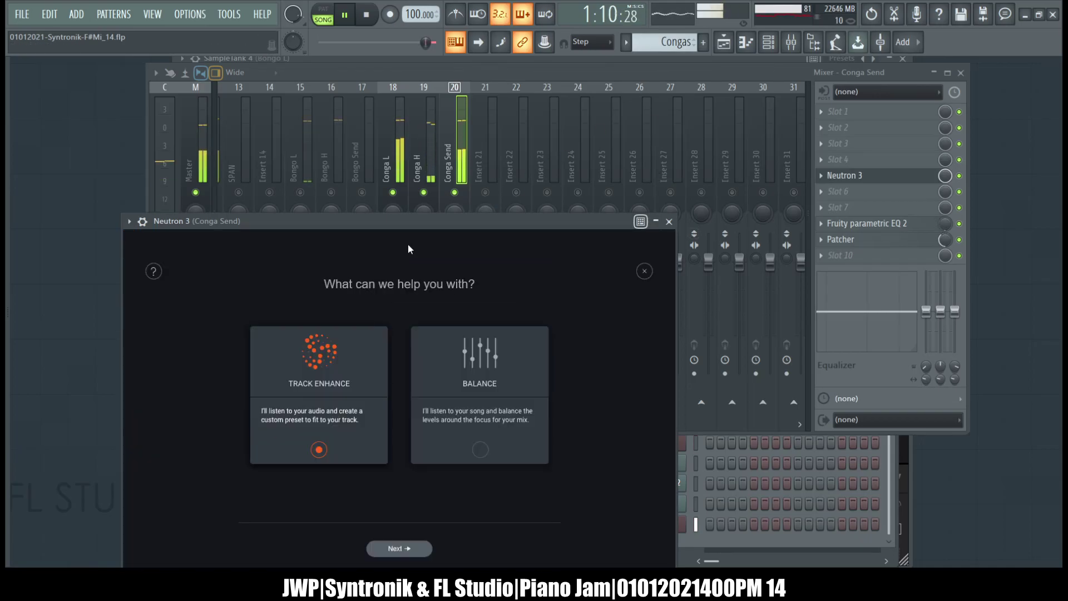
{"action": "left_click", "coordinate": [401, 548]}
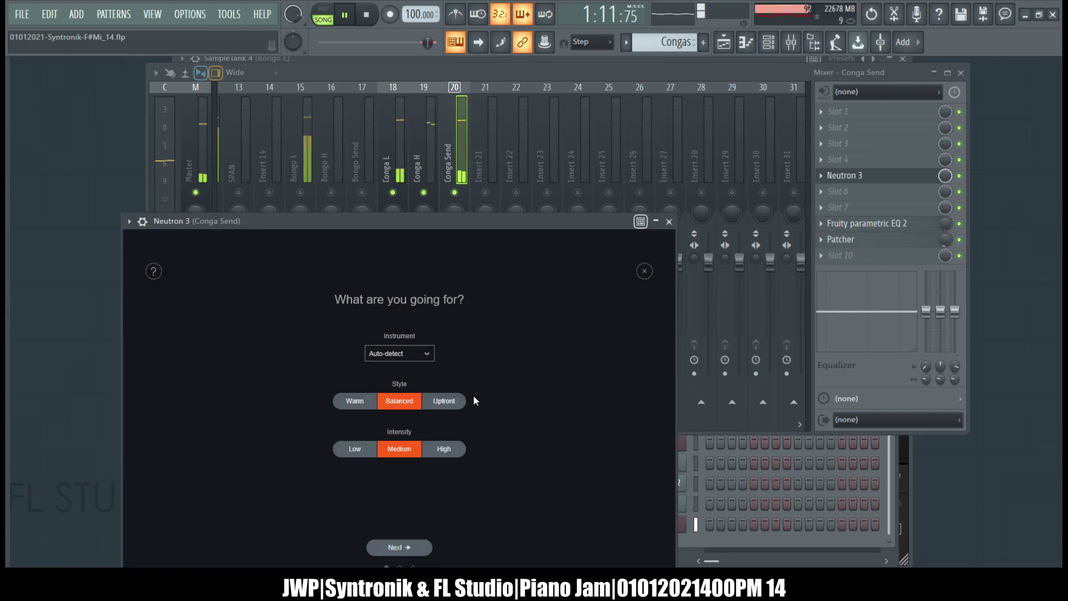
Step: Run Neutron 3's assistant on Conga Send with Kick, Upfront style and High intensity, accept its suggestion, and close the plugin
{"action": "left_click", "coordinate": [402, 352]}
{"action": "mouse_move", "coordinate": [397, 474]}
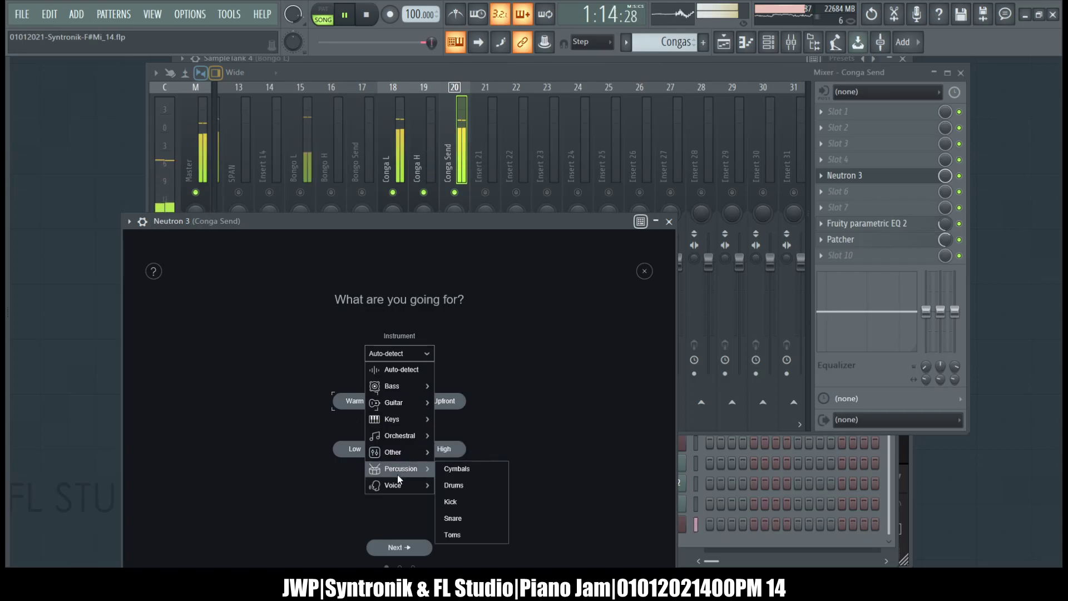
{"action": "left_click", "coordinate": [458, 504]}
{"action": "left_click", "coordinate": [349, 402]}
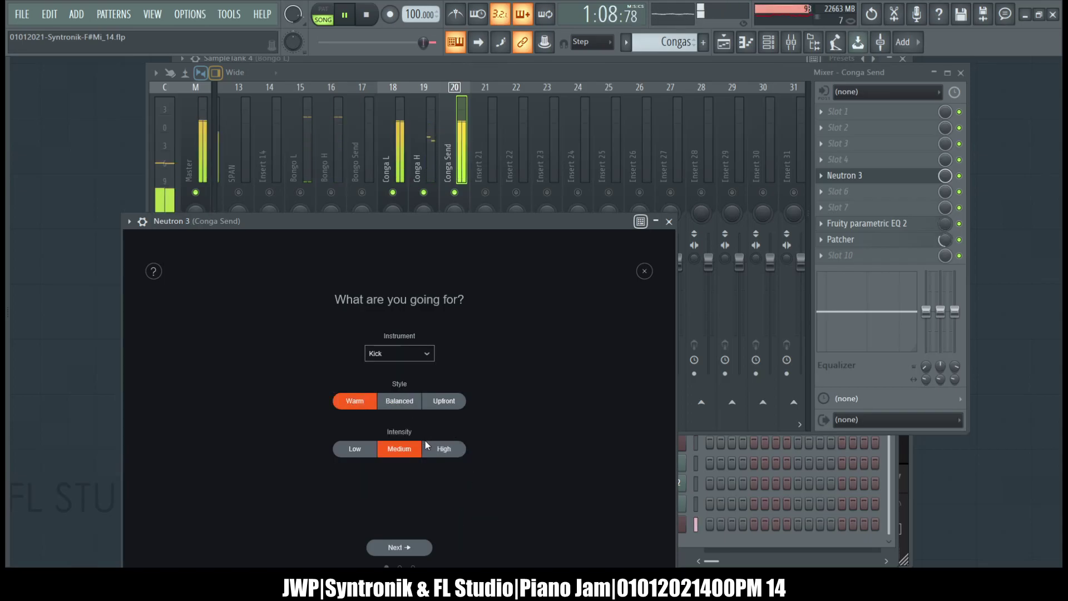
{"action": "left_click", "coordinate": [463, 451]}
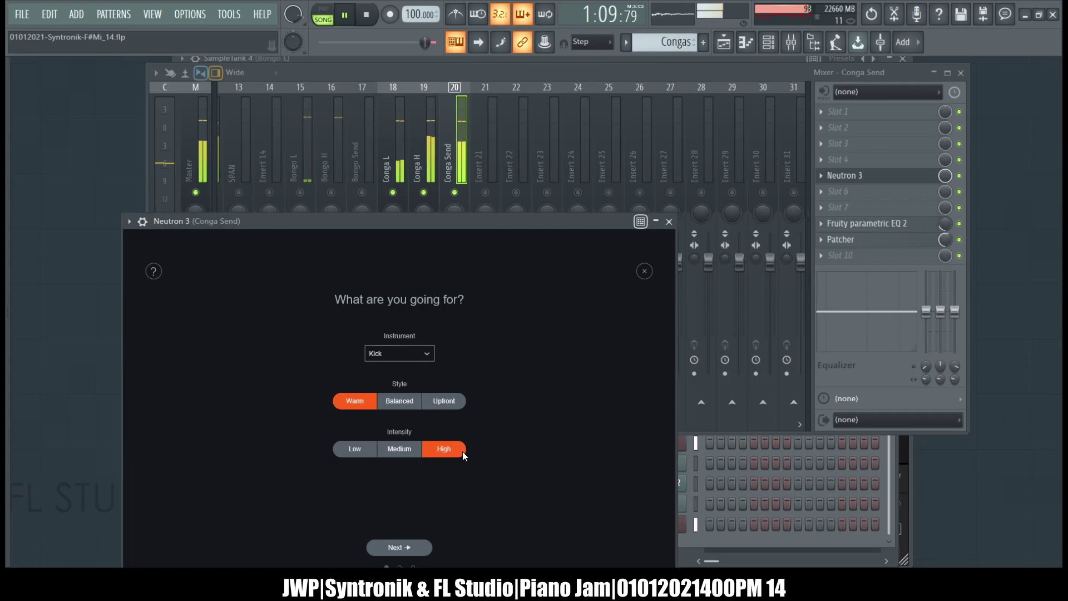
{"action": "left_click", "coordinate": [448, 397]}
{"action": "left_click_drag", "start_coordinate": [499, 221], "coordinate": [609, 81]}
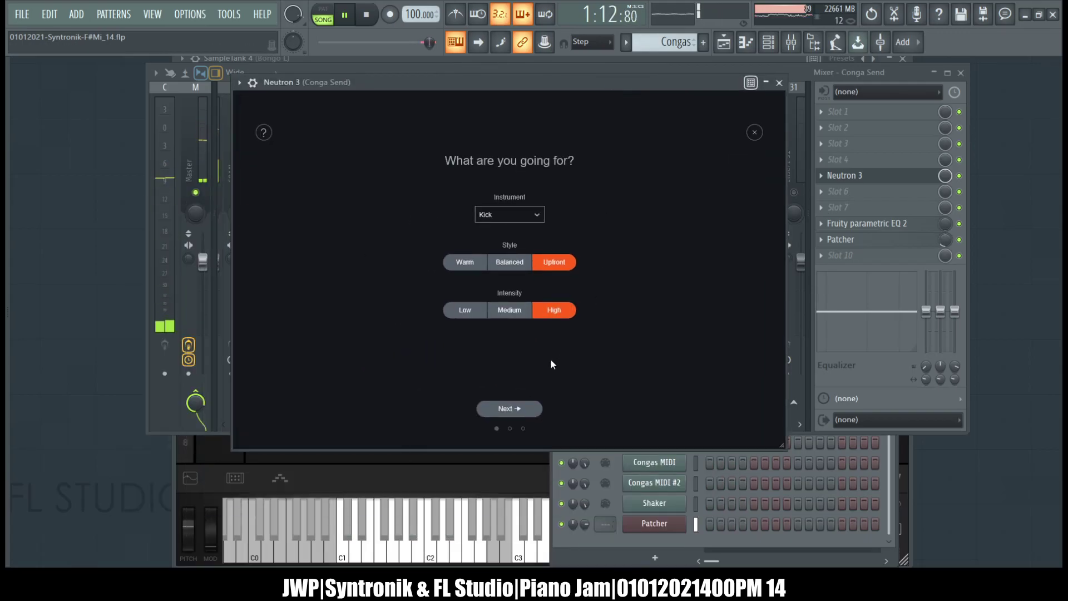
{"action": "left_click", "coordinate": [531, 408]}
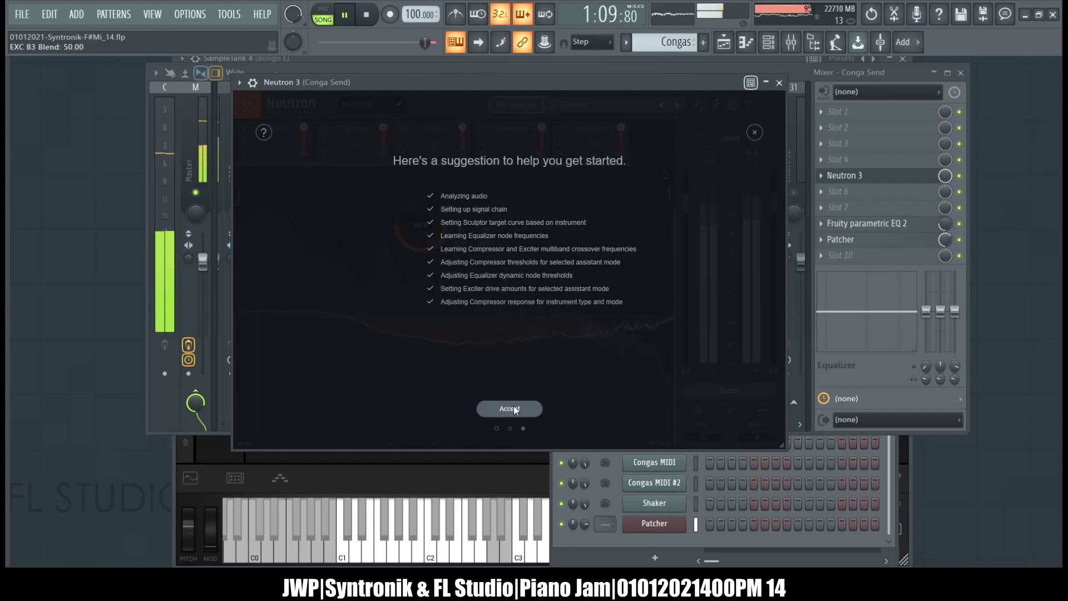
{"action": "left_click", "coordinate": [513, 406]}
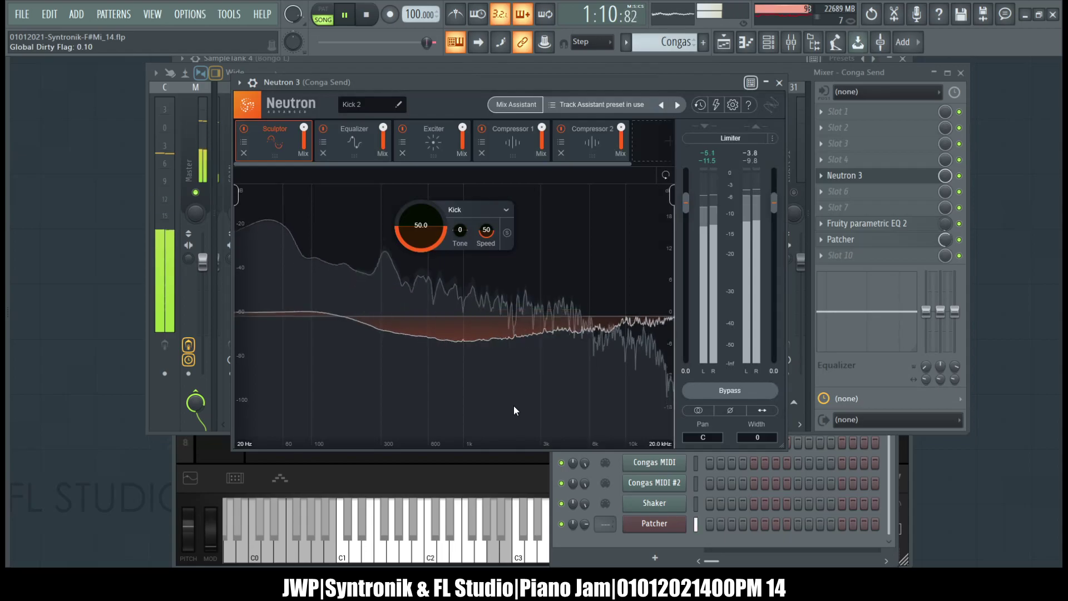
{"action": "left_click", "coordinate": [779, 82]}
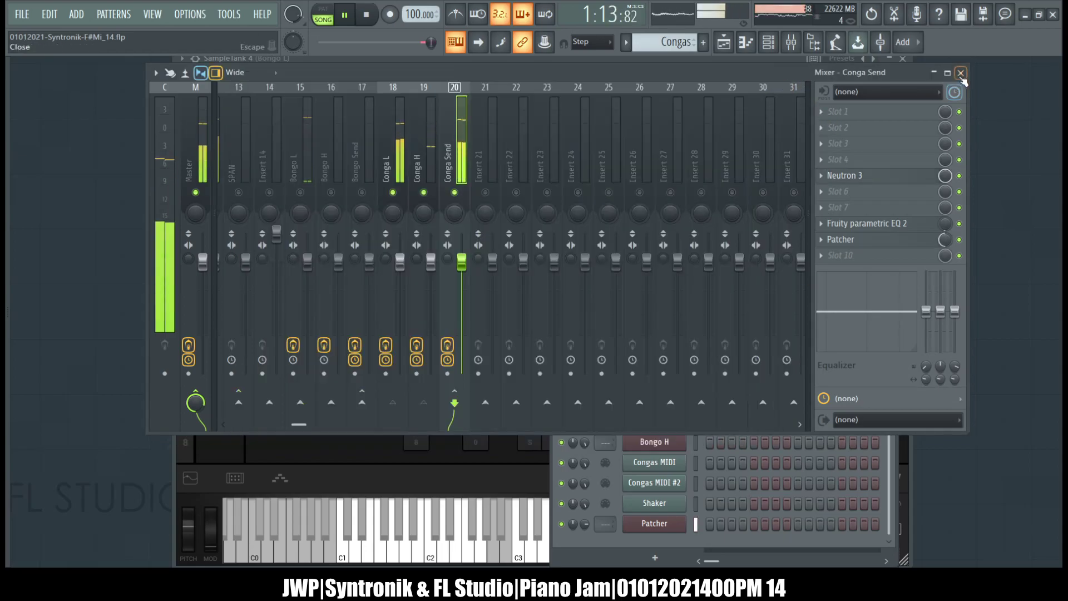
Step: Close the open SampleTank 4 and Channel rack windows, unsolo the conga tracks in the mixer, and stop playback
{"action": "left_click", "coordinate": [961, 73]}
{"action": "left_click", "coordinate": [904, 60]}
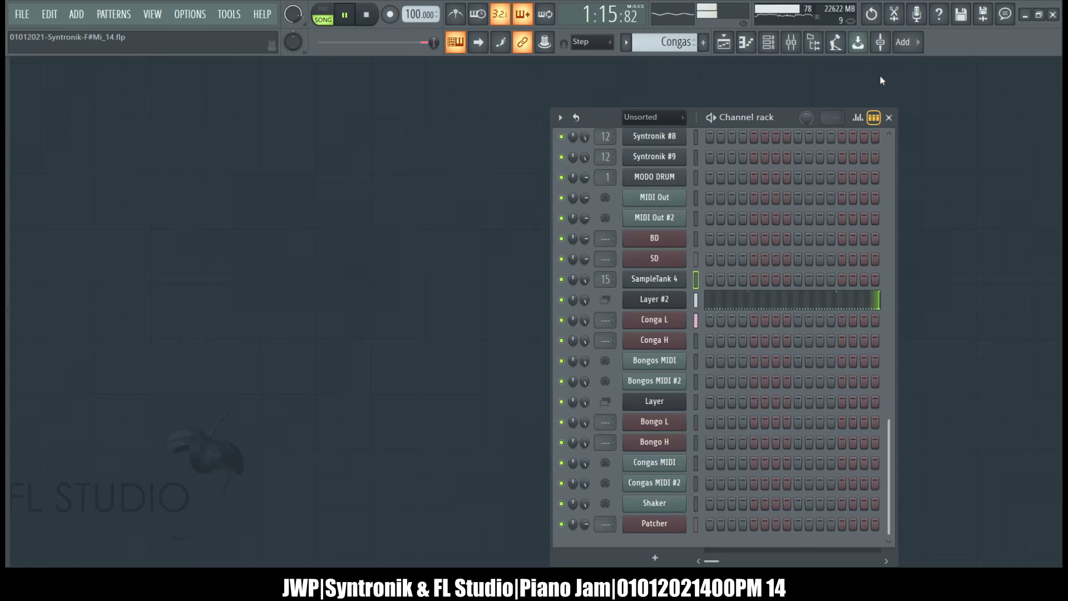
{"action": "left_click", "coordinate": [889, 118]}
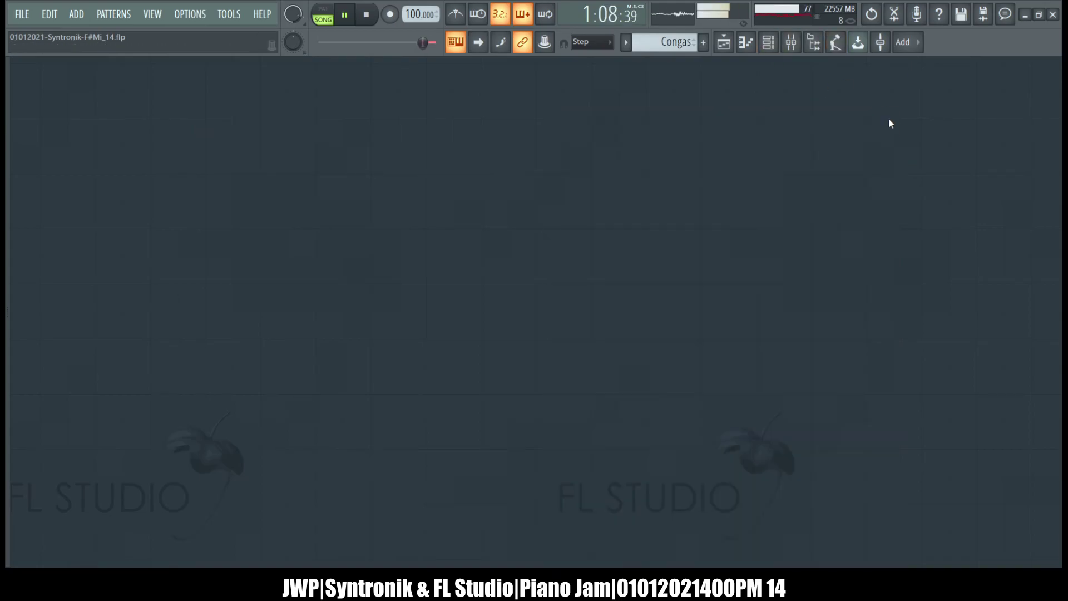
{"action": "left_click", "coordinate": [803, 43]}
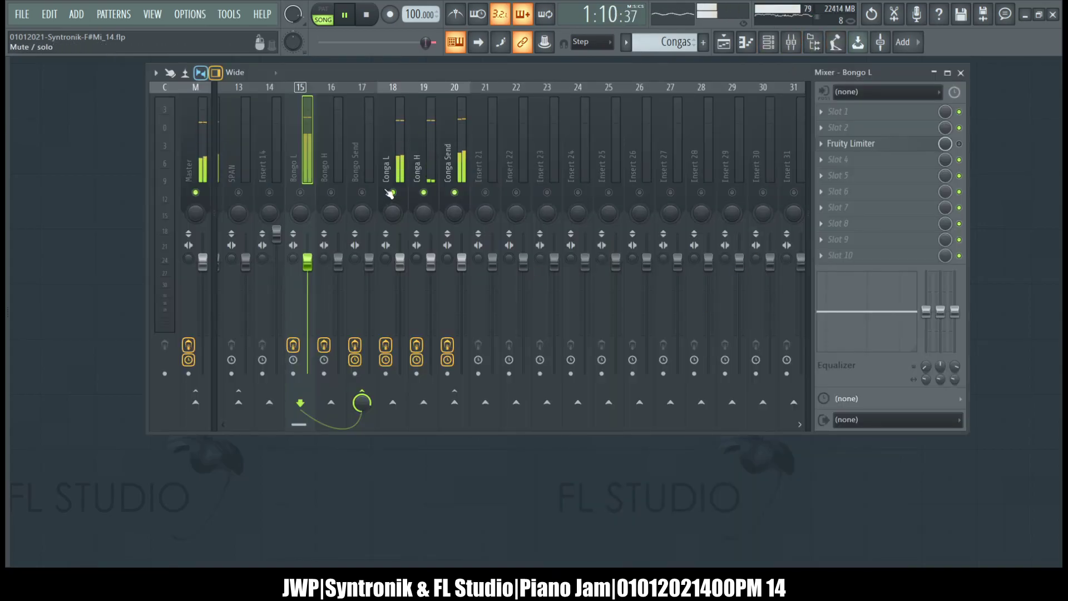
{"action": "right_click", "coordinate": [392, 193]}
{"action": "left_click", "coordinate": [370, 15]}
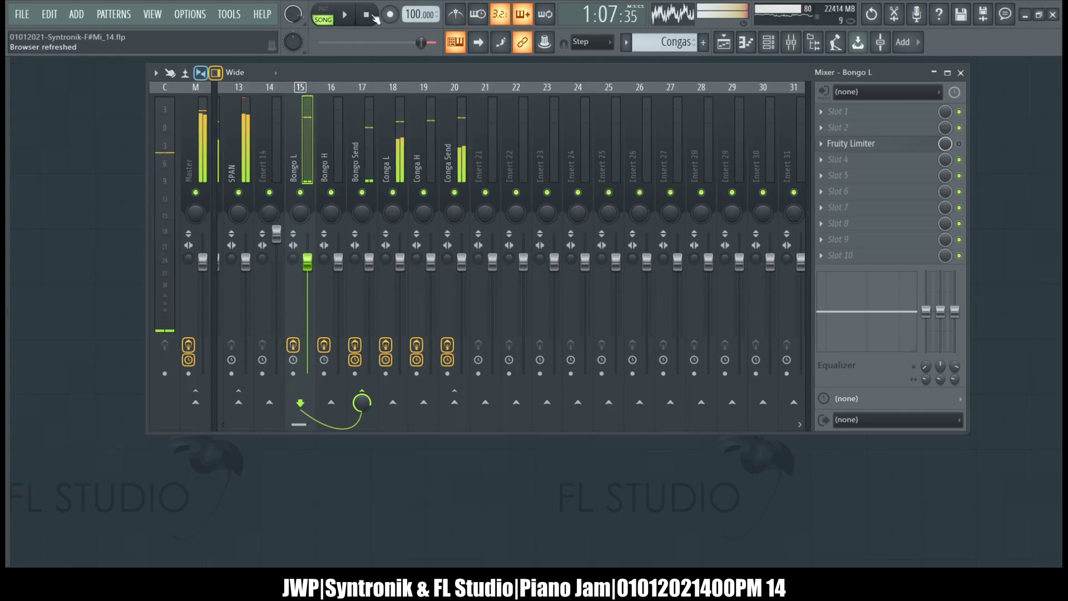
Step: Check the first mixer tracks and clear the playlist's time selection over bars 29 to 32
{"action": "left_click", "coordinate": [794, 49]}
{"action": "left_click", "coordinate": [795, 49]}
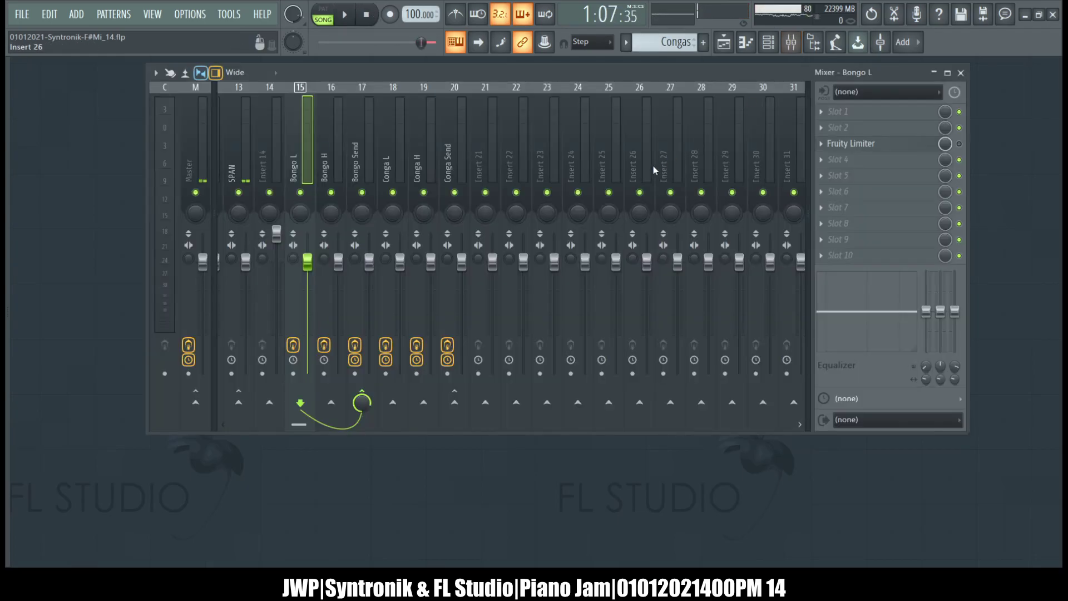
{"action": "scroll", "coordinate": [299, 178], "scroll_direction": "up", "scroll_amount": 4}
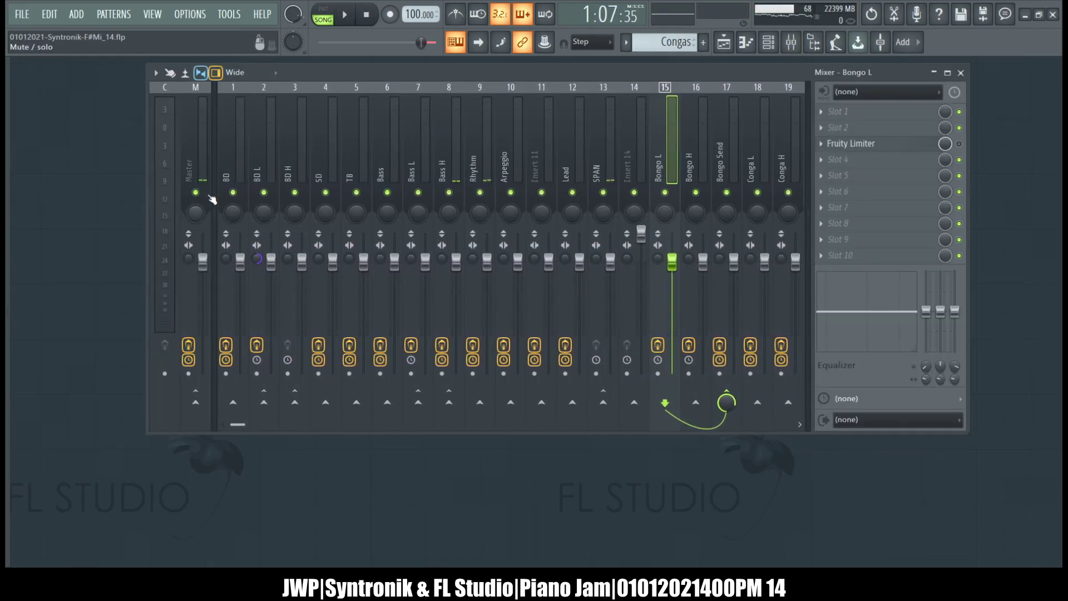
{"action": "left_click", "coordinate": [723, 42]}
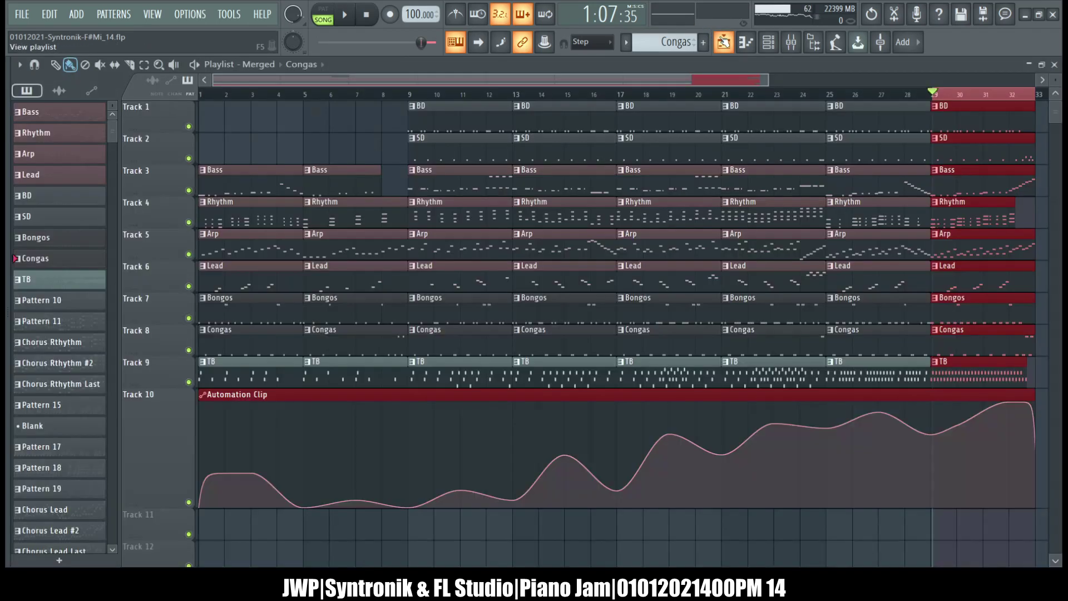
{"action": "left_click", "coordinate": [682, 92], "text": "ctrl"}
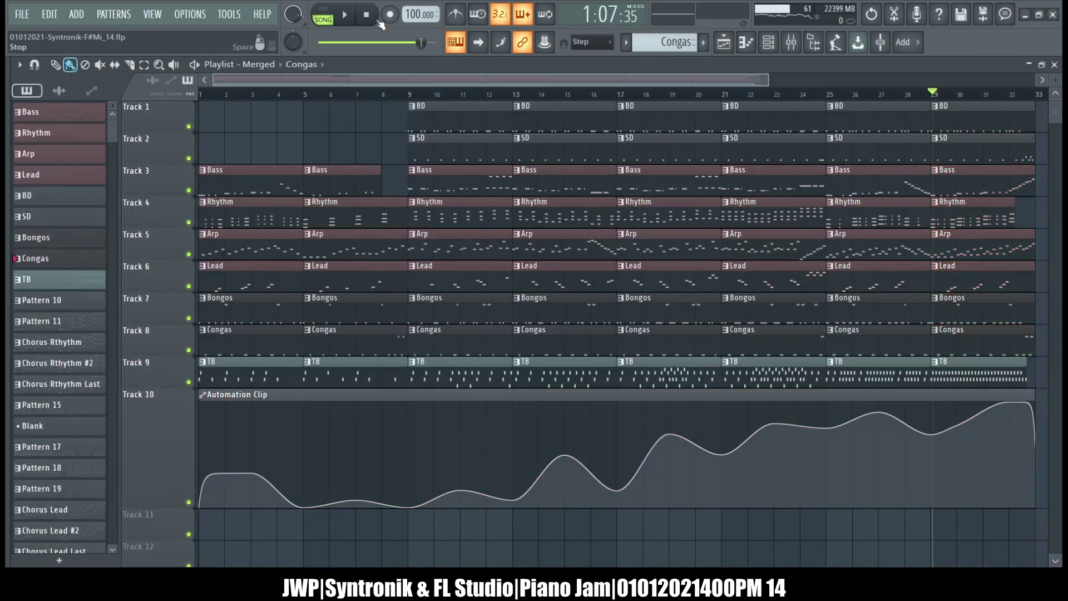
Step: Reset the Master fader to its default level during playback and compare the sound with the Master's Fruity Limiter off and on
{"action": "left_click", "coordinate": [807, 39]}
{"action": "left_click", "coordinate": [197, 140]}
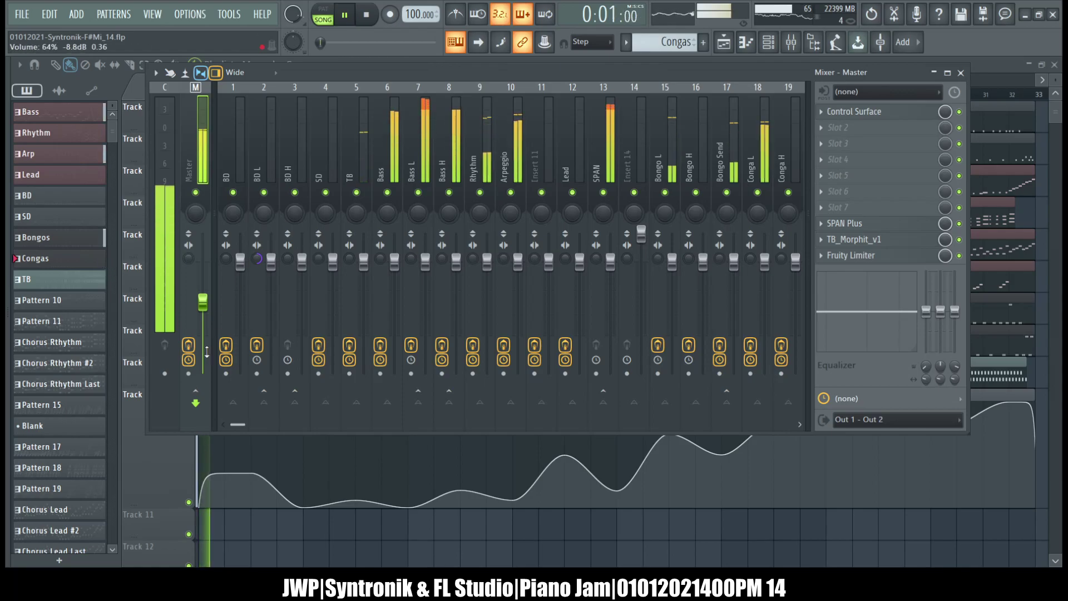
{"action": "left_click_drag", "start_coordinate": [203, 302], "coordinate": [202, 262]}
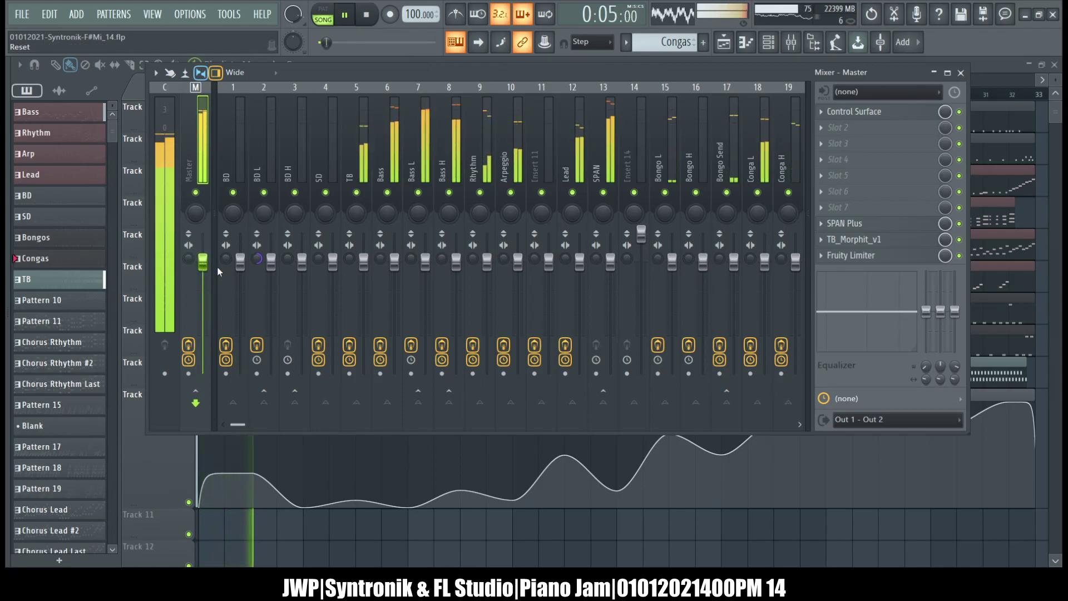
{"action": "left_click", "coordinate": [959, 255]}
{"action": "left_click", "coordinate": [959, 255]}
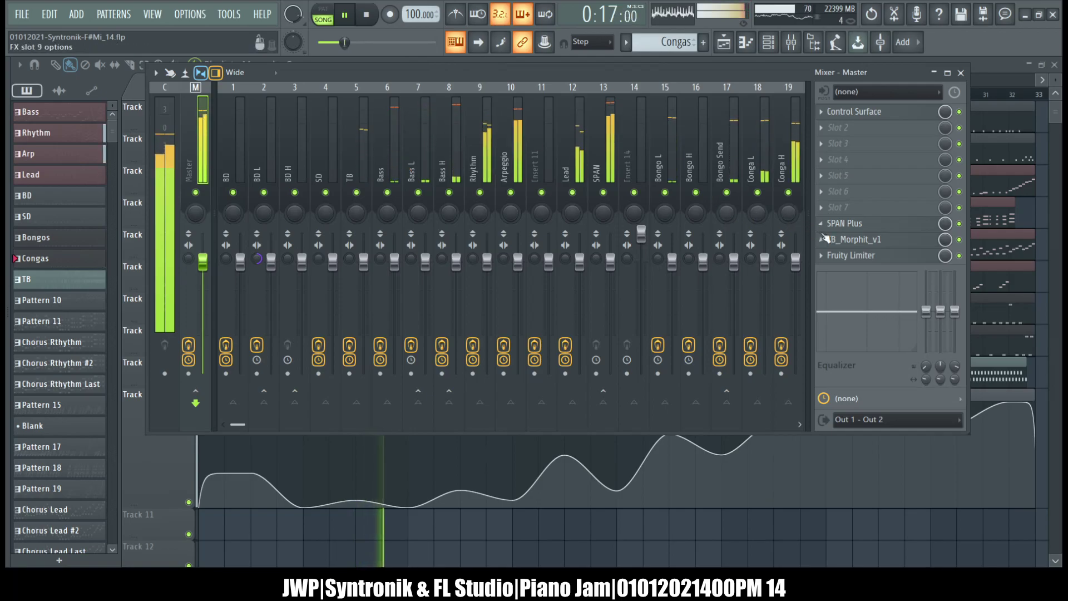
Step: Monitor the Master's Fruity Limiter with the metronome on while the song plays, and stop playback
{"action": "left_click", "coordinate": [846, 256]}
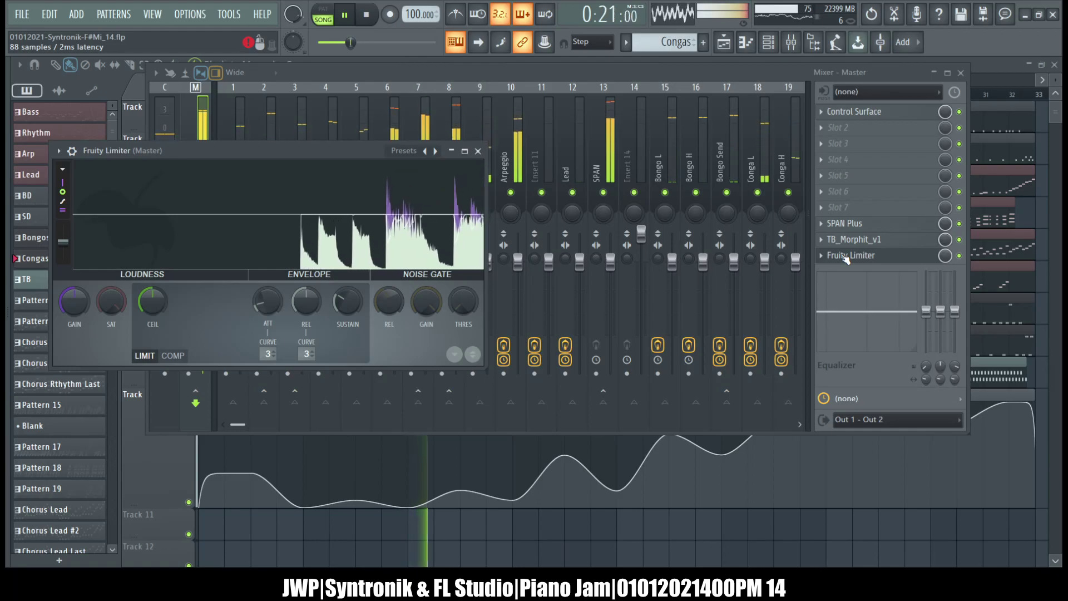
{"action": "left_click", "coordinate": [456, 15]}
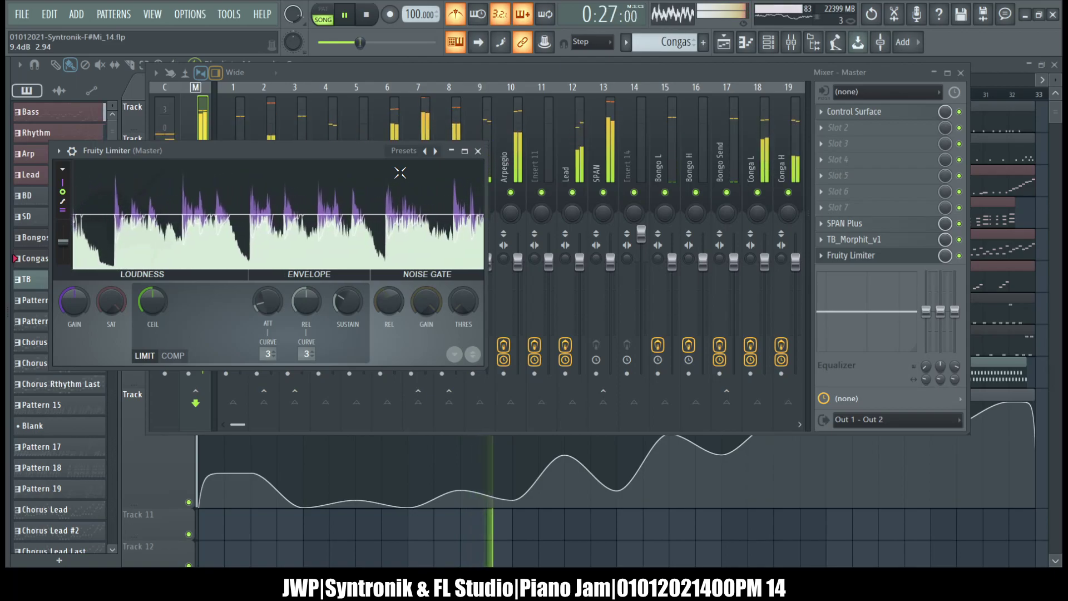
{"action": "left_click_drag", "start_coordinate": [342, 152], "coordinate": [519, 217]}
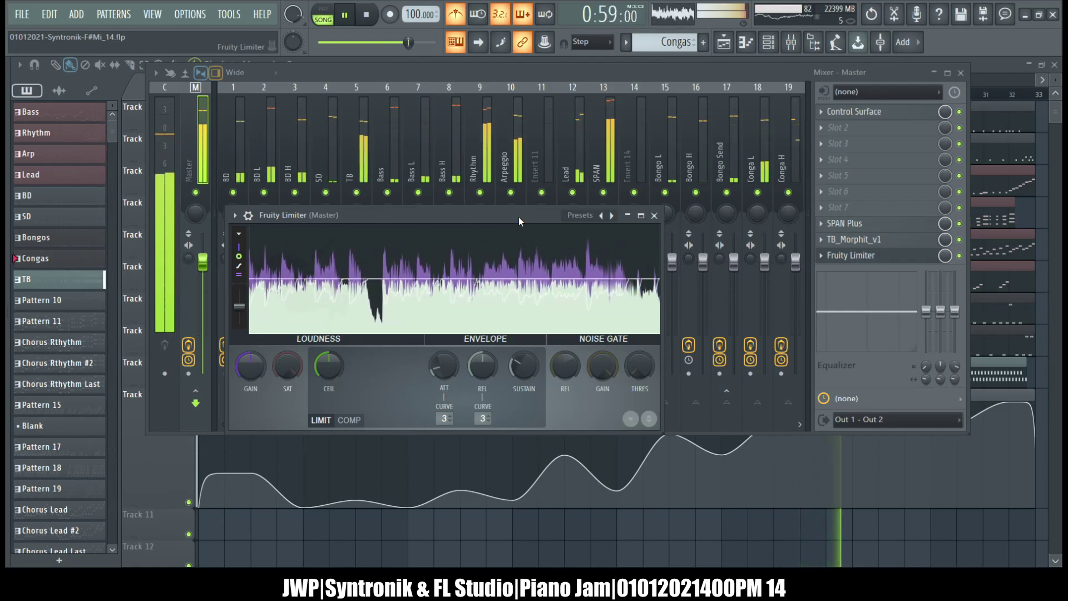
{"action": "key", "text": "space"}
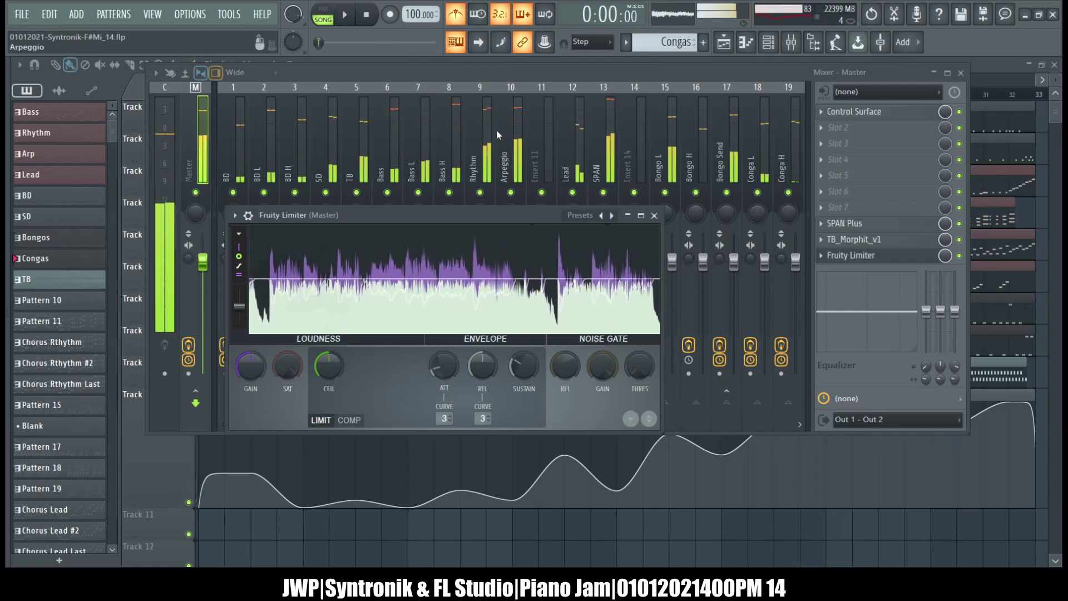
Step: Close the Fruity Limiter, mixer and playlist windows to clear the workspace
{"action": "left_click", "coordinate": [654, 216]}
{"action": "left_click", "coordinate": [961, 73]}
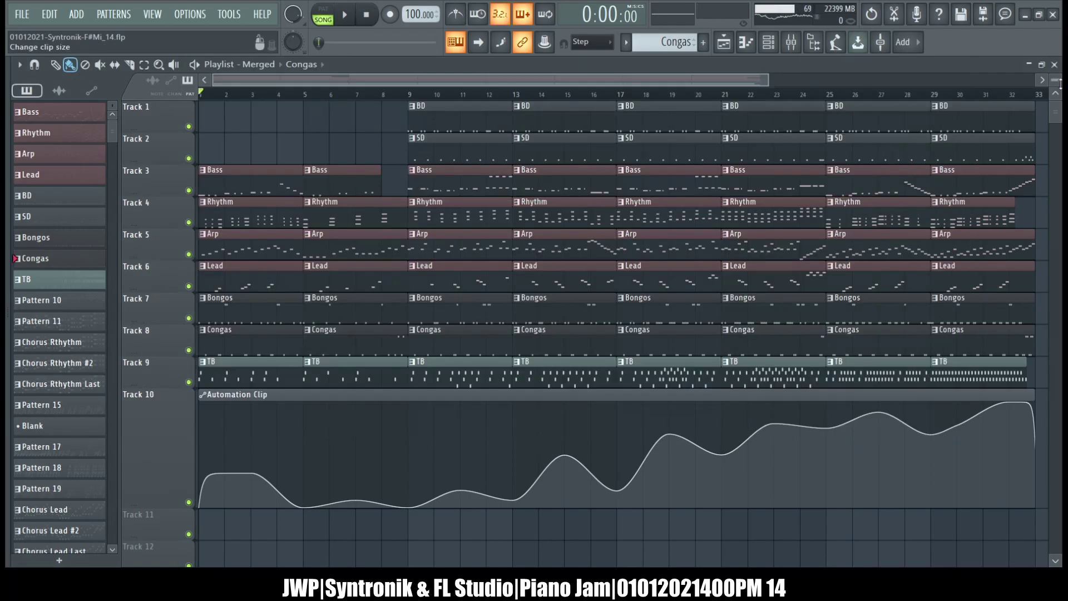
{"action": "left_click", "coordinate": [1054, 64]}
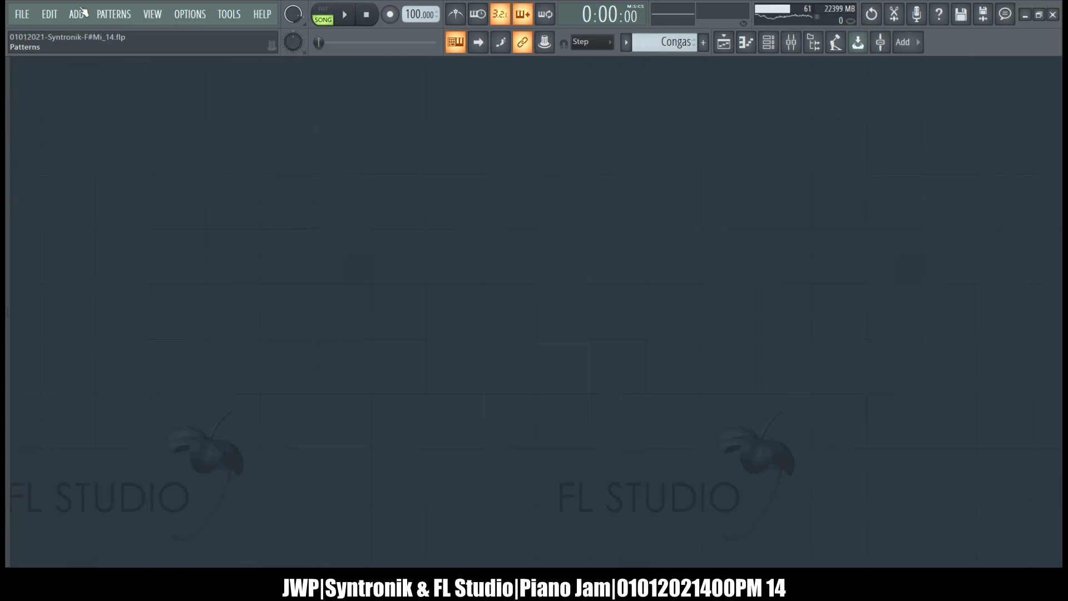